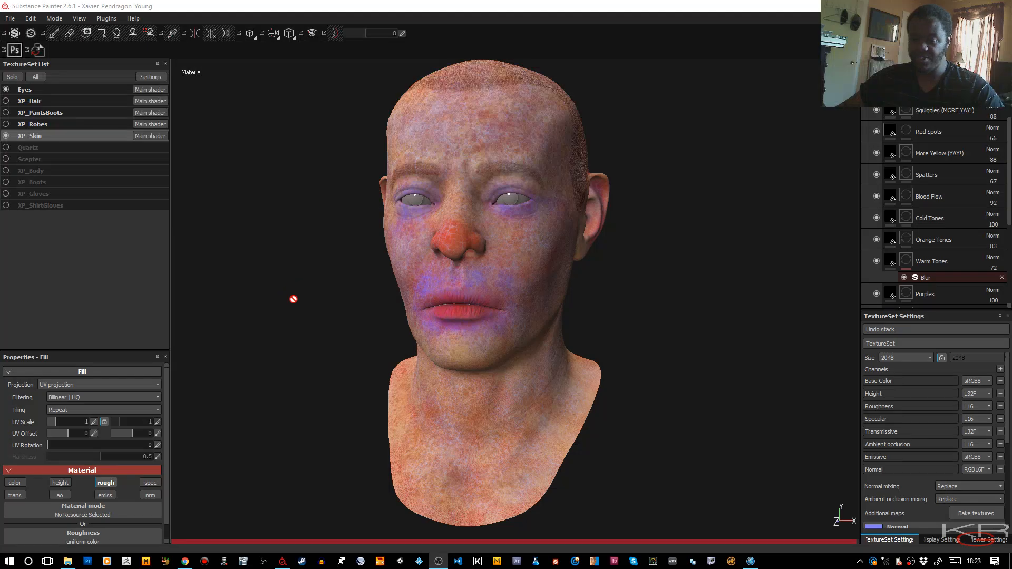
pyautogui.click(294, 339)
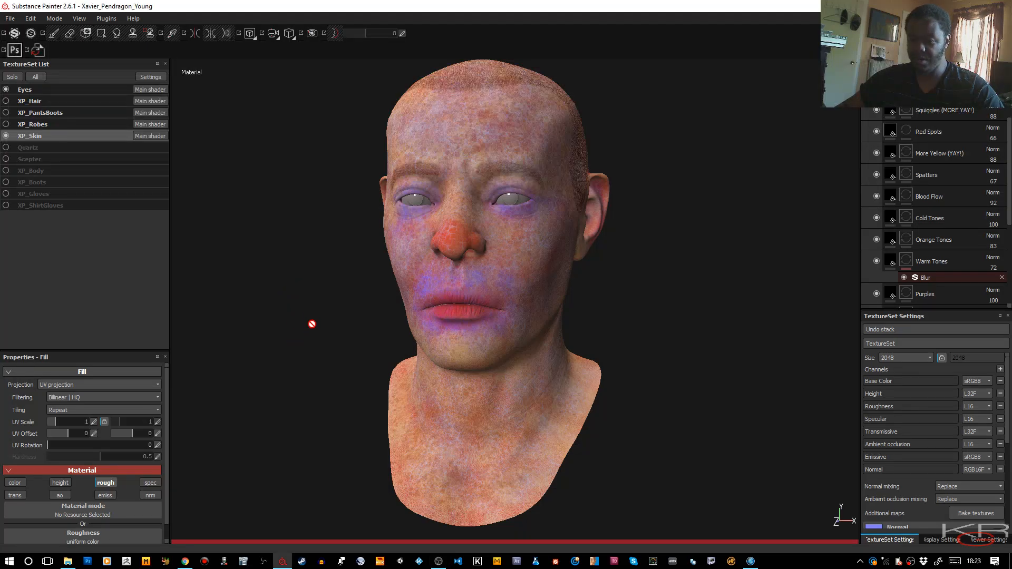
pyautogui.moveTo(312, 323)
pyautogui.keyDown('alt'); pyautogui.mouseDown(button='right')
pyautogui.moveTo(312, 336)
pyautogui.moveTo(324, 335)
pyautogui.mouseUp(button='right'); pyautogui.keyUp('alt')
pyautogui.keyDown('alt'); pyautogui.moveTo(323, 335); pyautogui.dragTo(369, 332); pyautogui.keyUp('alt')
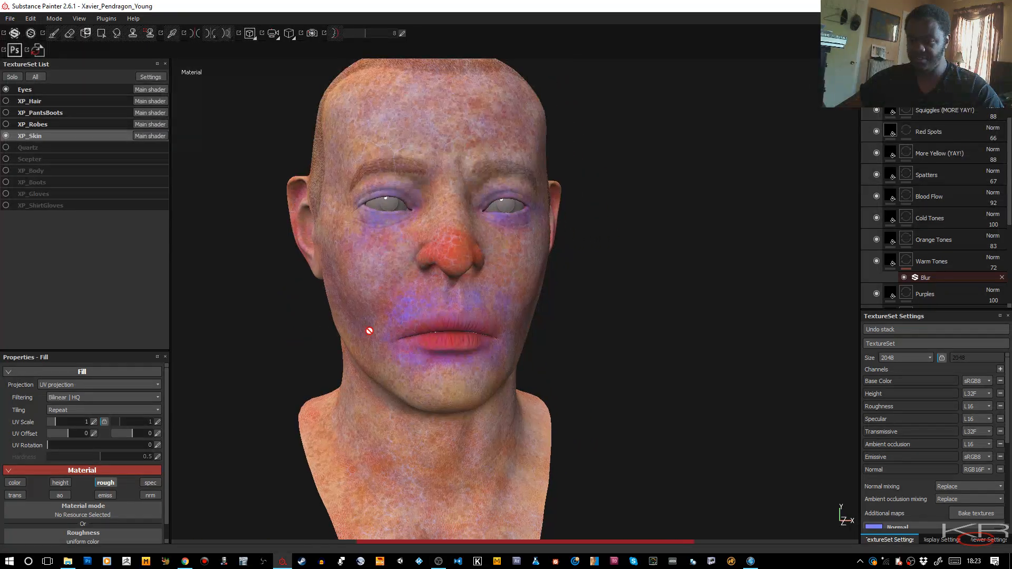
pyautogui.keyDown('alt'); pyautogui.moveTo(369, 332); pyautogui.dragTo(327, 262, button='right'); pyautogui.keyUp('alt')
pyautogui.keyDown('alt'); pyautogui.moveTo(328, 262); pyautogui.dragTo(394, 255, button='middle'); pyautogui.keyUp('alt')
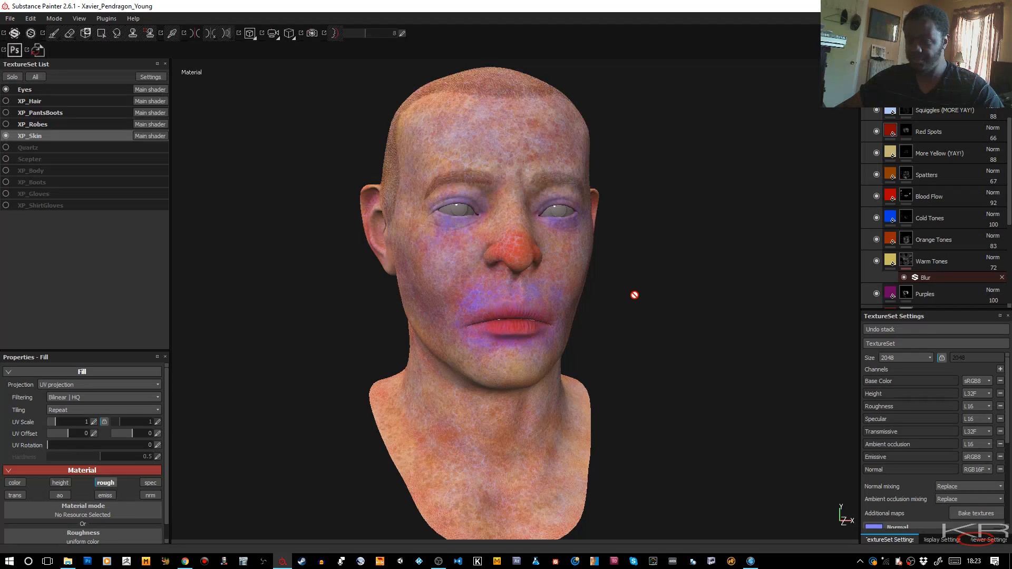
pyautogui.keyDown('alt'); pyautogui.moveTo(639, 312); pyautogui.dragTo(657, 285); pyautogui.keyUp('alt')
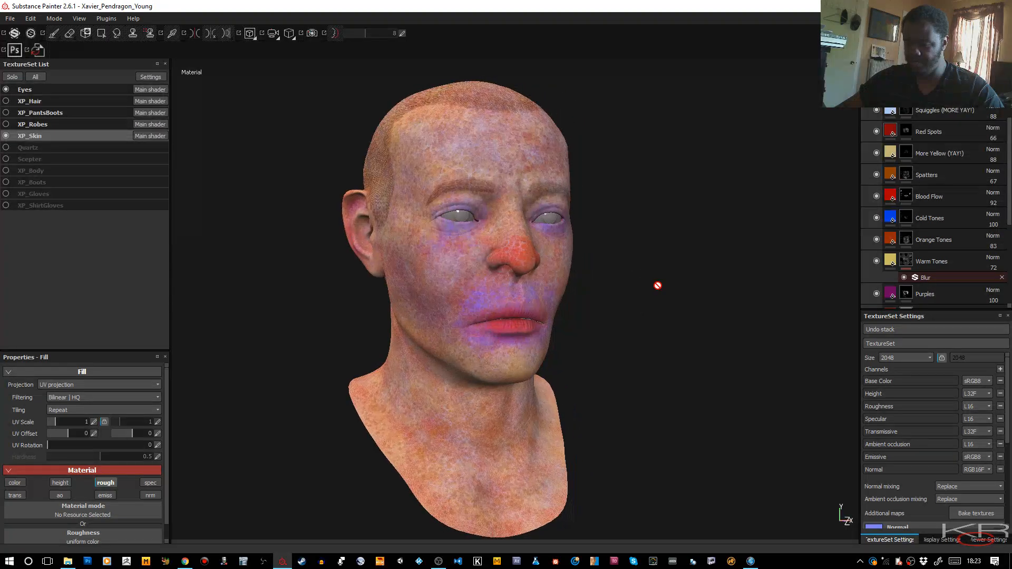
# Step: Cycle the viewport through the individual texture channels and stop on Base Color to examine the head's colour
pyautogui.press('c')
pyautogui.press('c')
pyautogui.press('c')
pyautogui.press('c')
pyautogui.press('c')
pyautogui.press('c')
pyautogui.press('c')
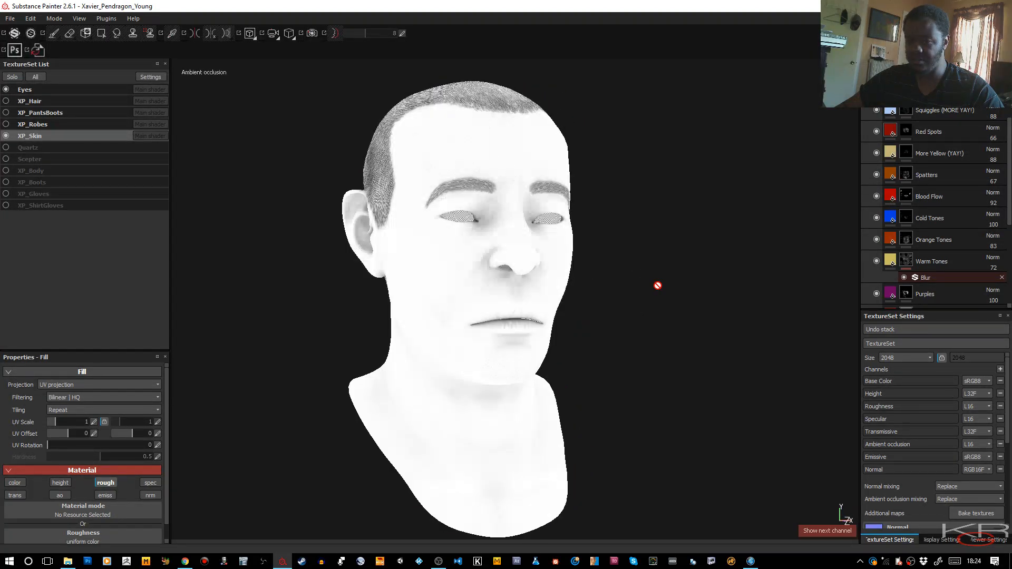
pyautogui.press('c')
pyautogui.press('c')
pyautogui.press('c')
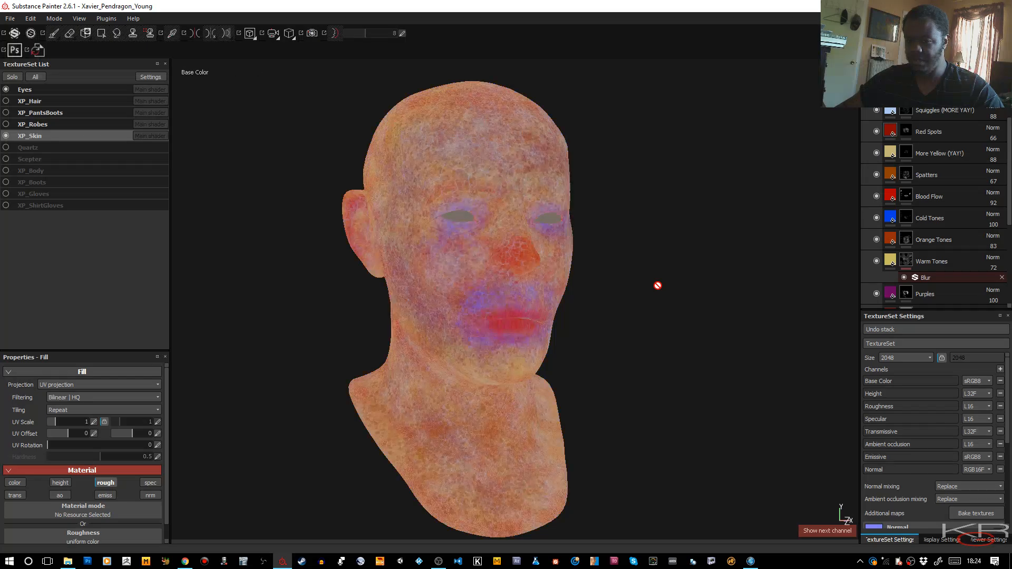
pyautogui.keyDown('alt'); pyautogui.moveTo(657, 287); pyautogui.dragTo(646, 240); pyautogui.keyUp('alt')
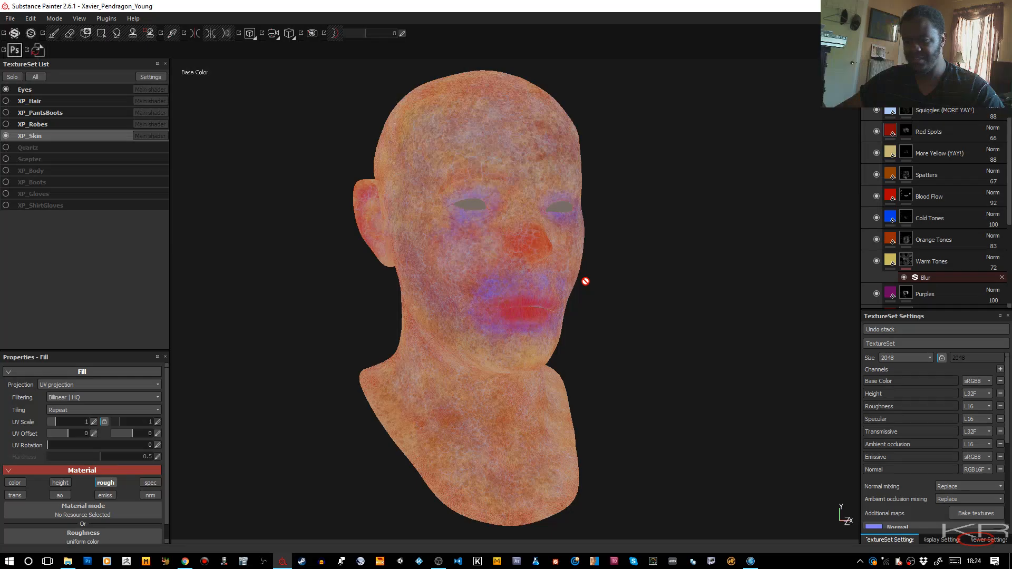
# Step: Show the head in the split 3D/2D view to examine its UV layout, and switch the display back to Material
pyautogui.click(255, 37)
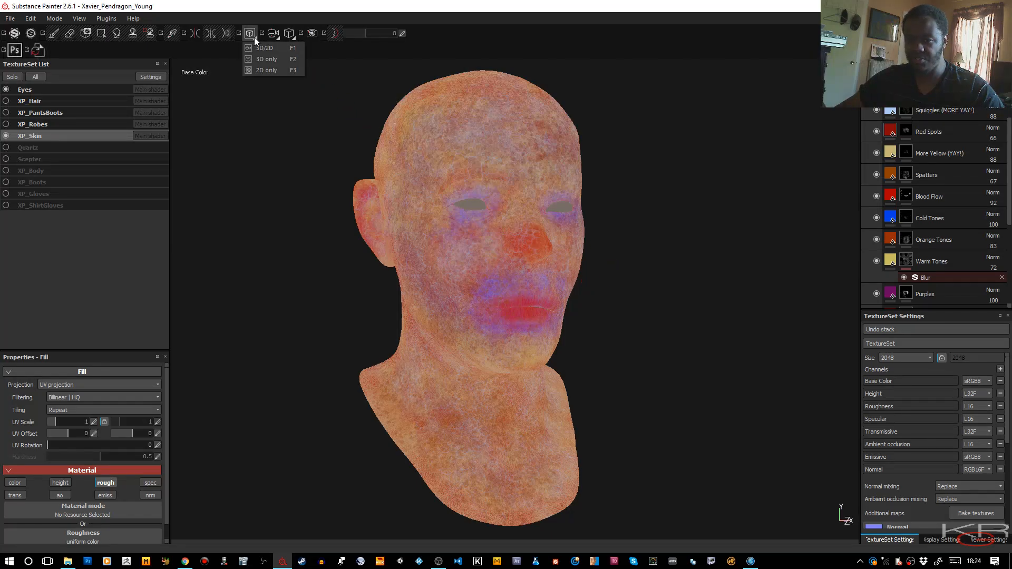
pyautogui.click(255, 46)
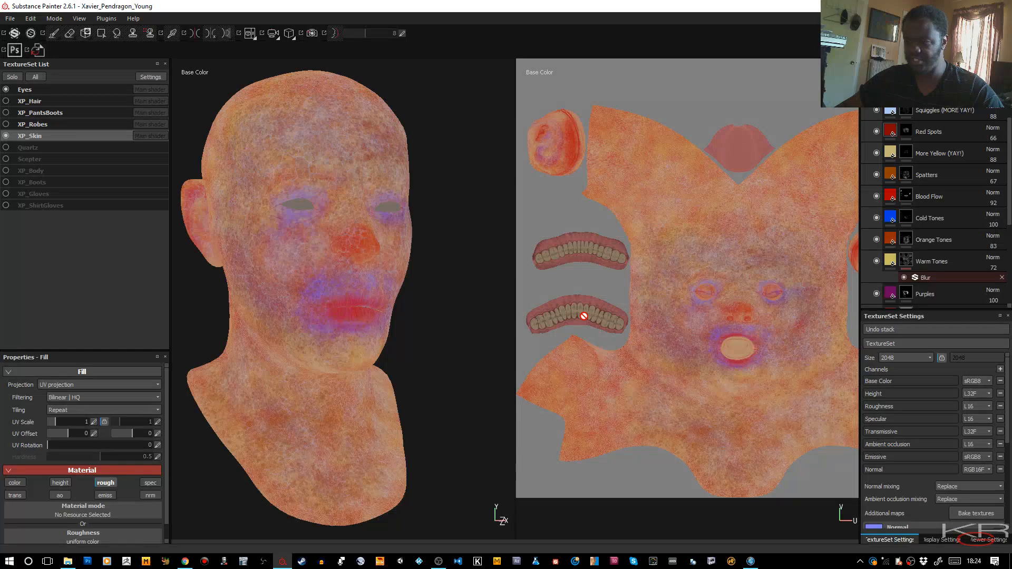
pyautogui.press('m')
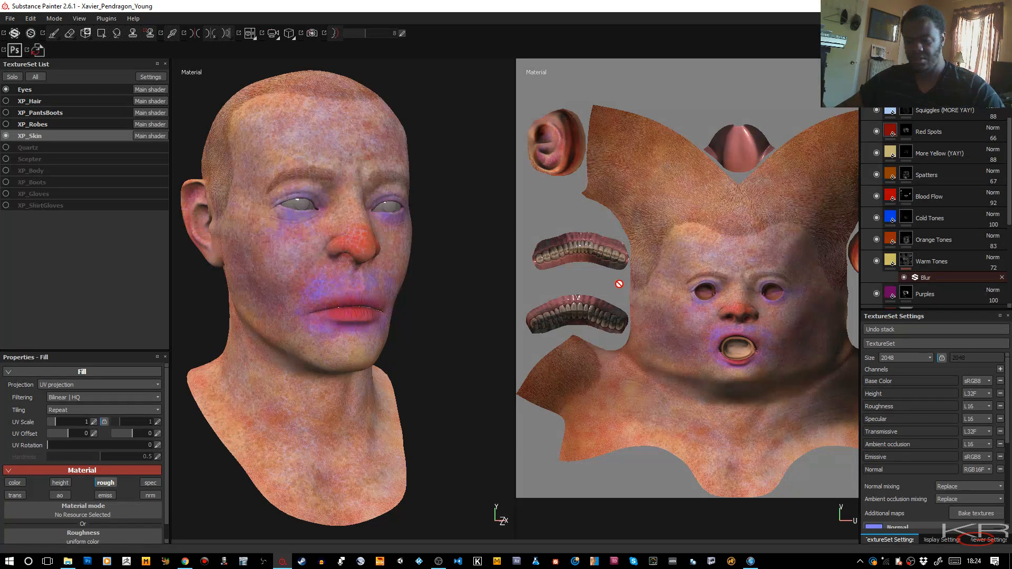
# Step: Cycle through the texture channels in the split view and return to Base Color
pyautogui.press('c')
pyautogui.press('c')
pyautogui.press('c')
pyautogui.press('c')
pyautogui.press('c')
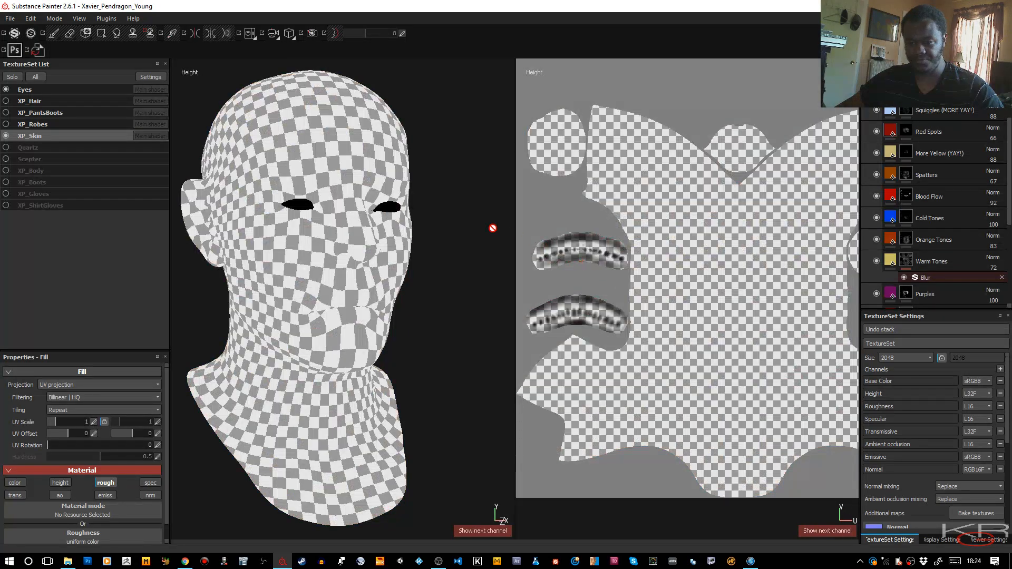
pyautogui.press('c')
pyautogui.press('c')
pyautogui.press('c')
pyautogui.press('c')
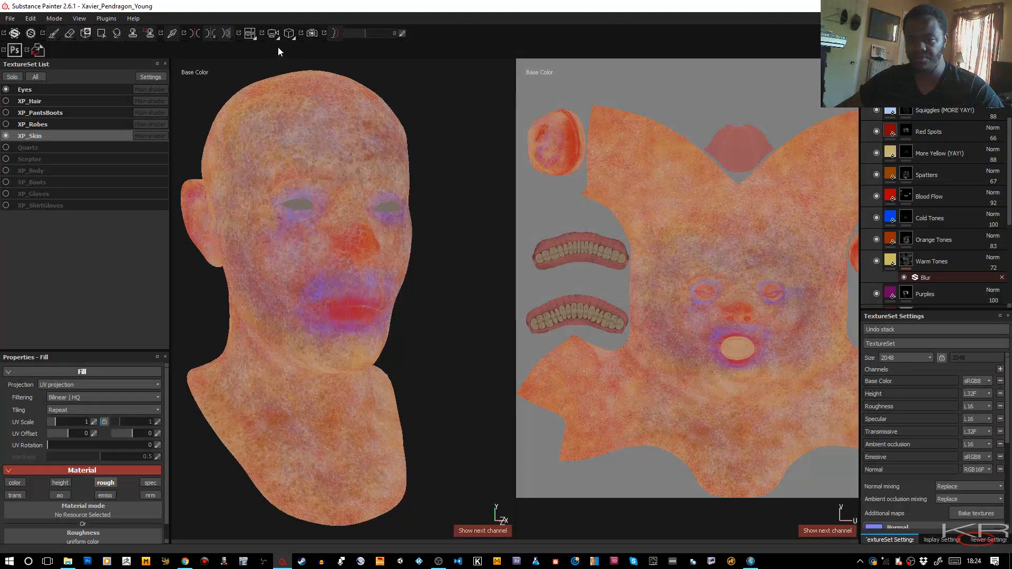
# Step: Return to the 3D-only view and compare the head's Material display with its Base Color channel
pyautogui.click(248, 36)
pyautogui.click(253, 57)
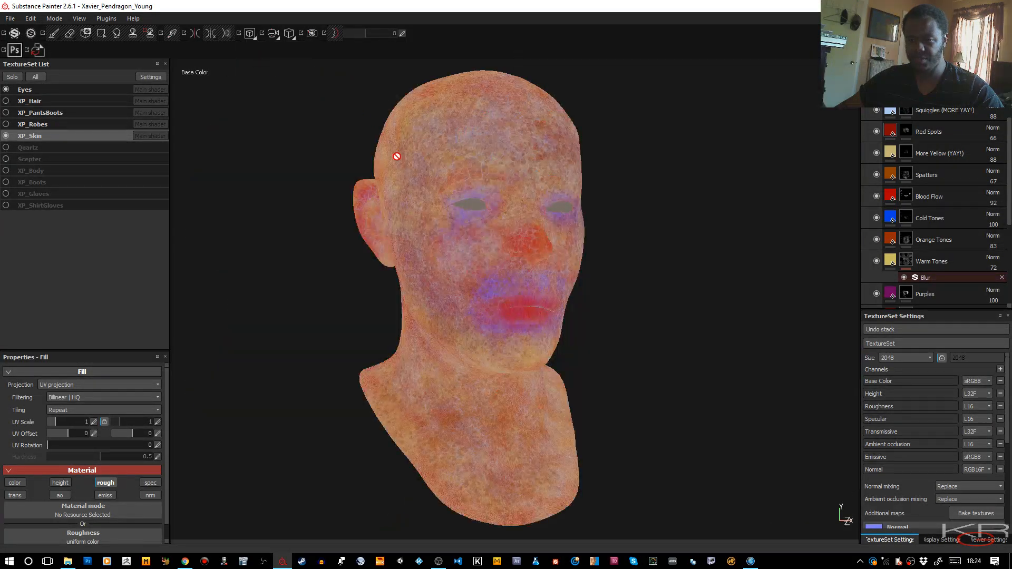
pyautogui.press('m')
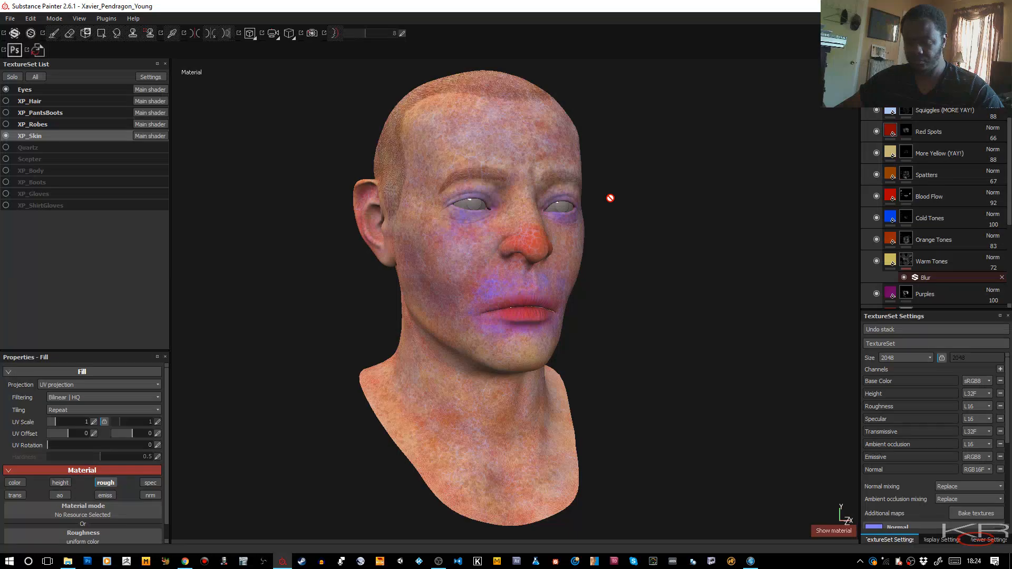
pyautogui.press('m')
pyautogui.moveTo(630, 210)
pyautogui.keyDown('alt'); pyautogui.mouseDown()
pyautogui.moveTo(648, 233)
pyautogui.moveTo(510, 245)
pyautogui.moveTo(511, 213)
pyautogui.moveTo(635, 216)
pyautogui.mouseUp(); pyautogui.keyUp('alt')
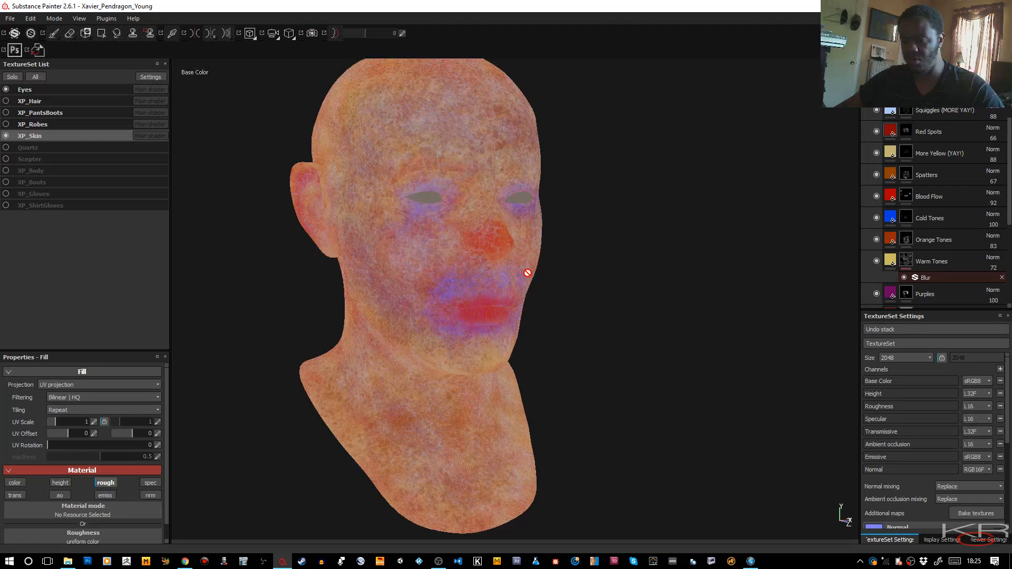
# Step: Group the layers from Squiggles (MORE YAY!) down to Skin Mottling (Red) into a new folder inside Skin Base
pyautogui.keyDown('alt'); pyautogui.moveTo(503, 265); pyautogui.dragTo(566, 265, button='middle'); pyautogui.keyUp('alt')
pyautogui.keyDown('alt'); pyautogui.moveTo(565, 264); pyautogui.dragTo(542, 263); pyautogui.keyUp('alt')
pyautogui.scroll(2, 894, 182)
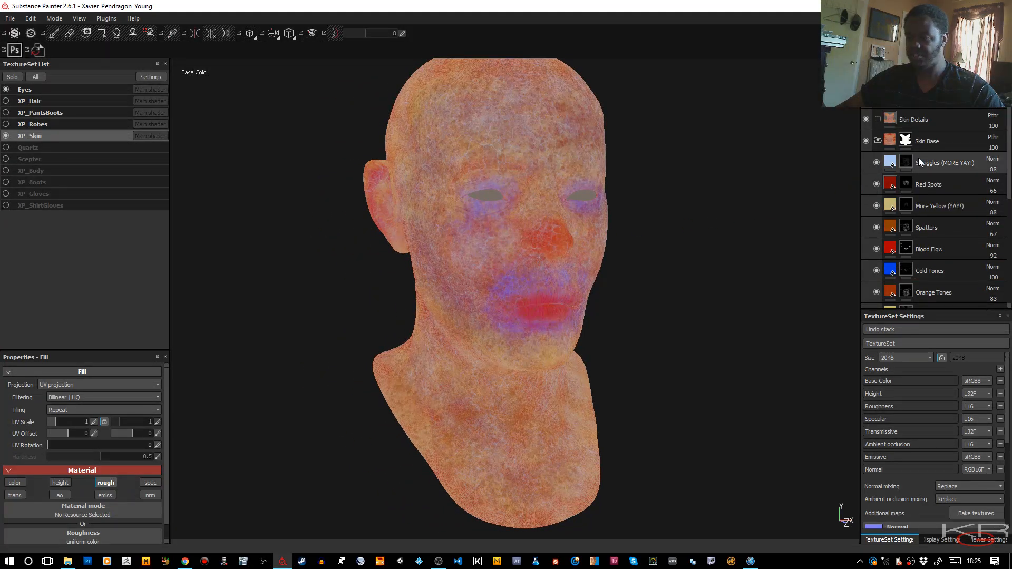
pyautogui.press('1')
pyautogui.click(941, 187)
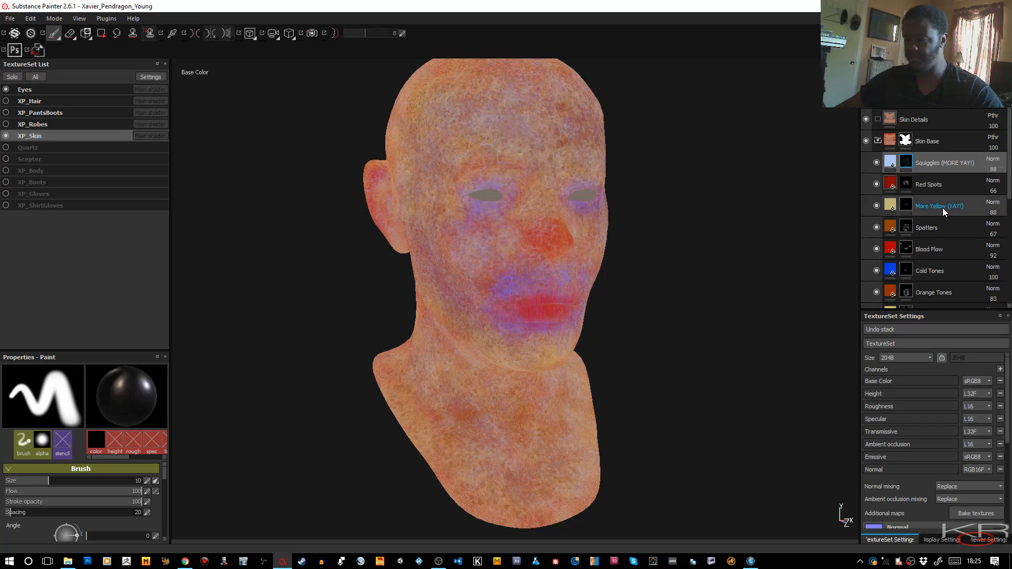
pyautogui.scroll(-2, 944, 185)
pyautogui.scroll(-6, 943, 182)
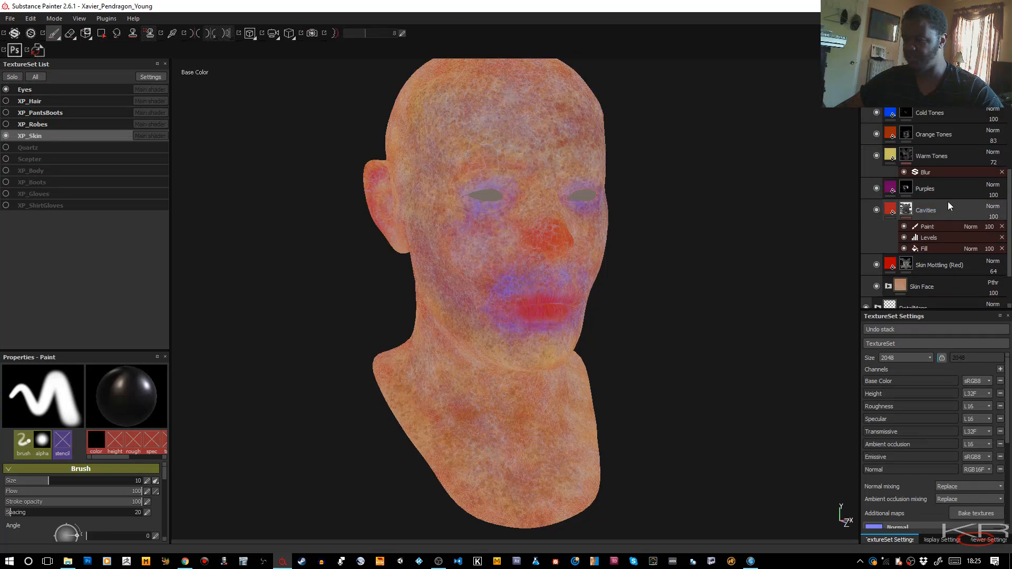
pyautogui.click(950, 212)
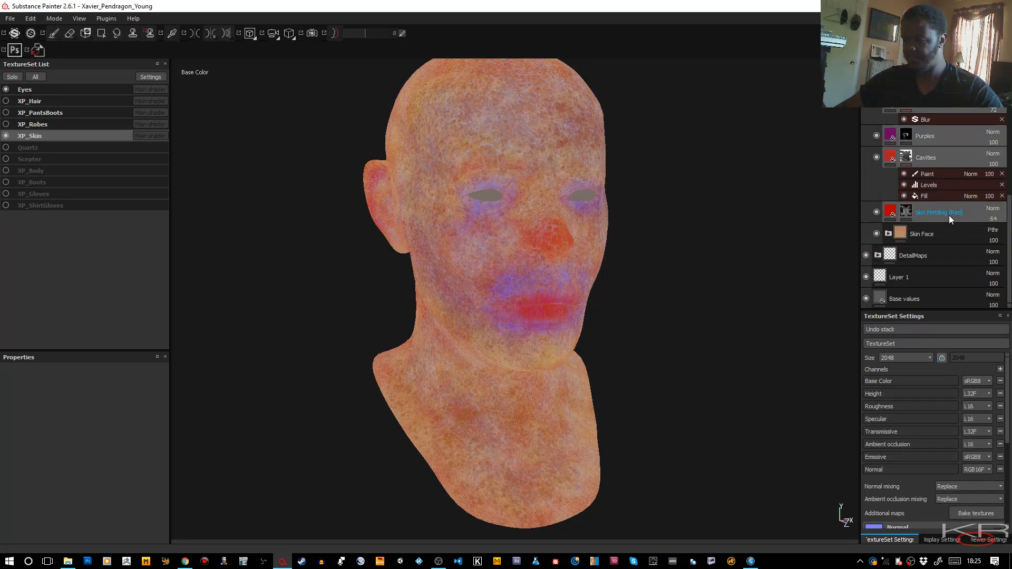
pyautogui.scroll(6, 949, 211)
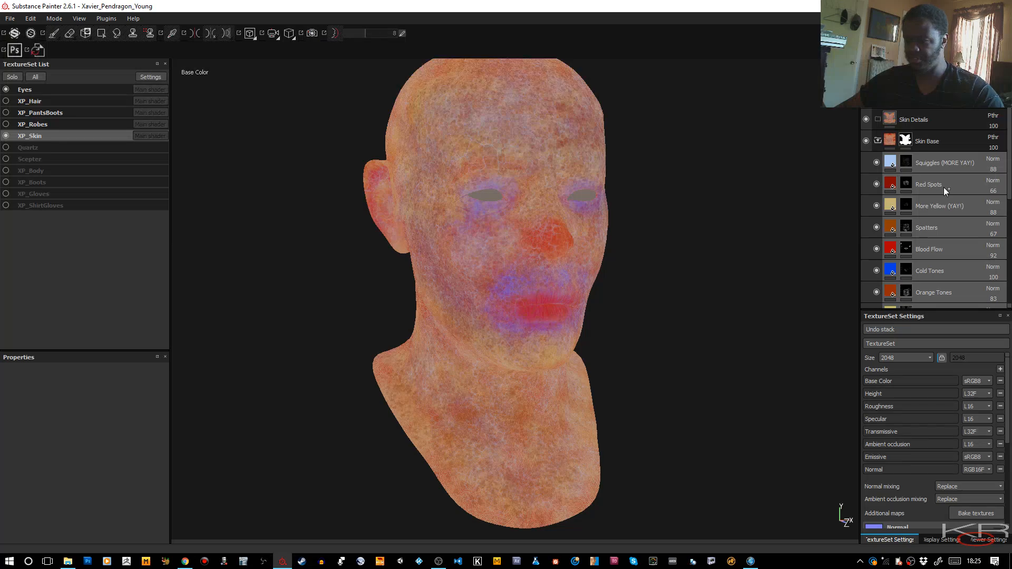
pyautogui.hotkey('ctrl', 'g')
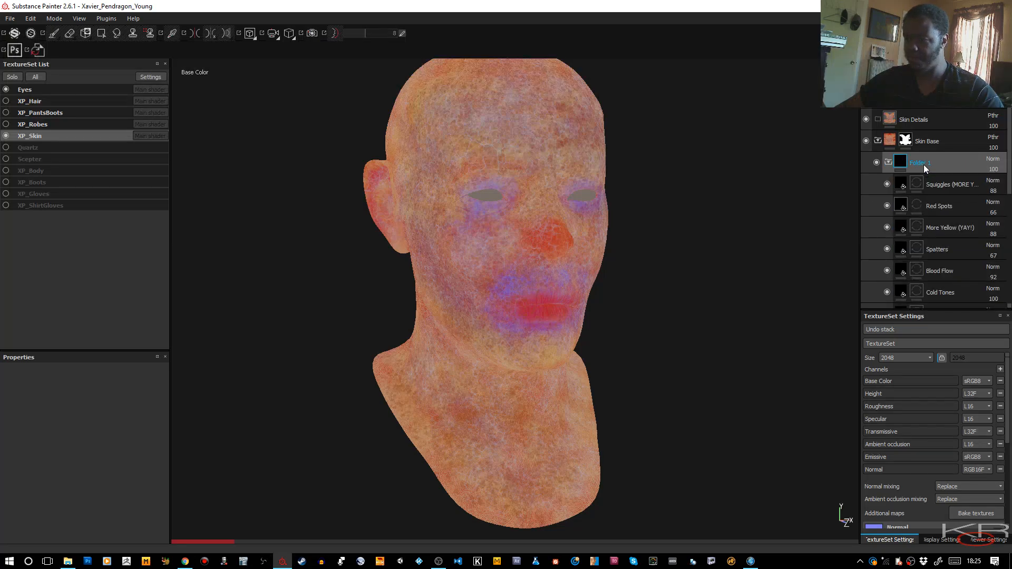
# Step: Set the new folder's blending mode to Passthrough and rename it "Skin Base Layers"
pyautogui.click(991, 159)
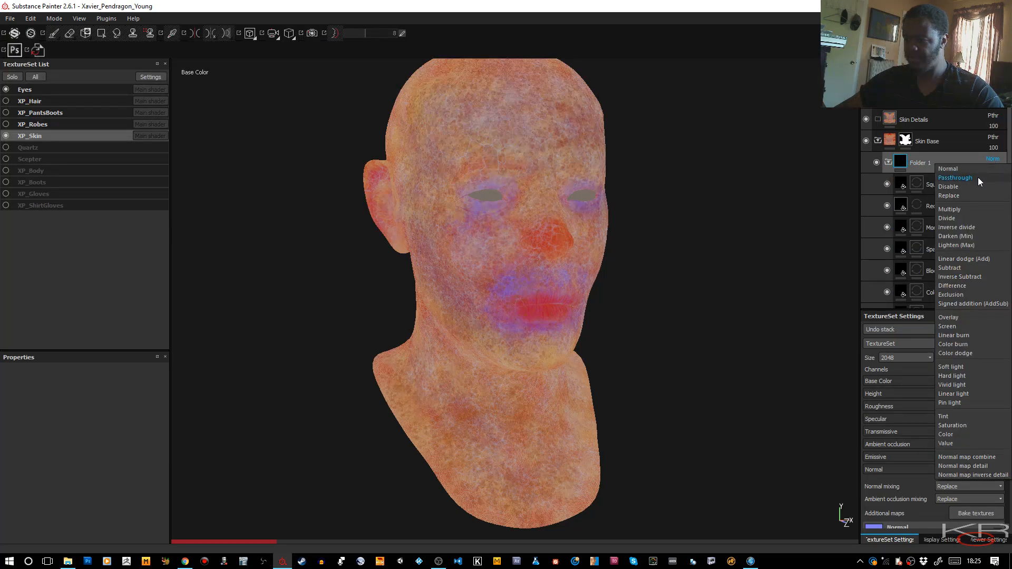
pyautogui.click(978, 177)
pyautogui.doubleClick(925, 163)
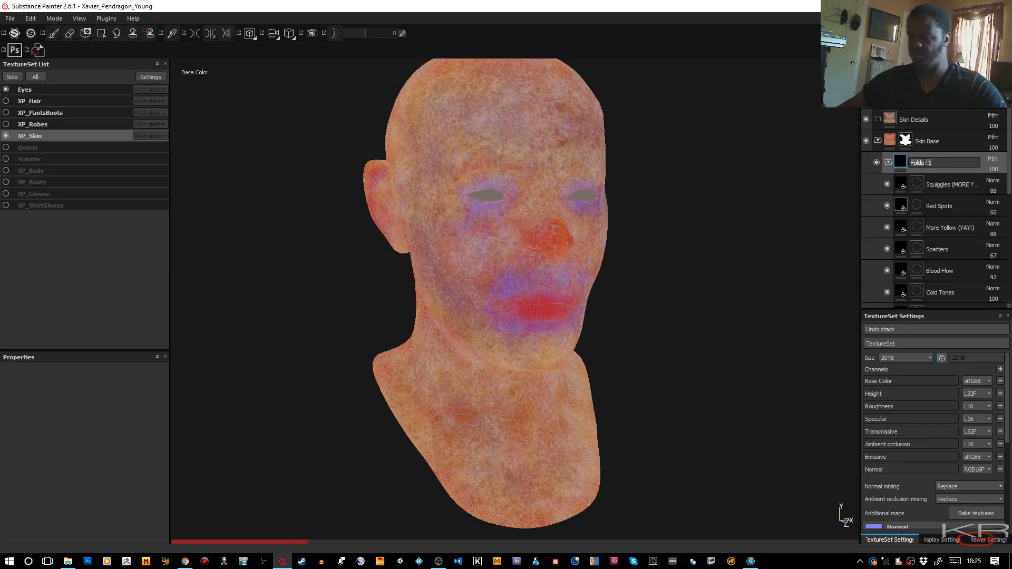
pyautogui.write('Sk')
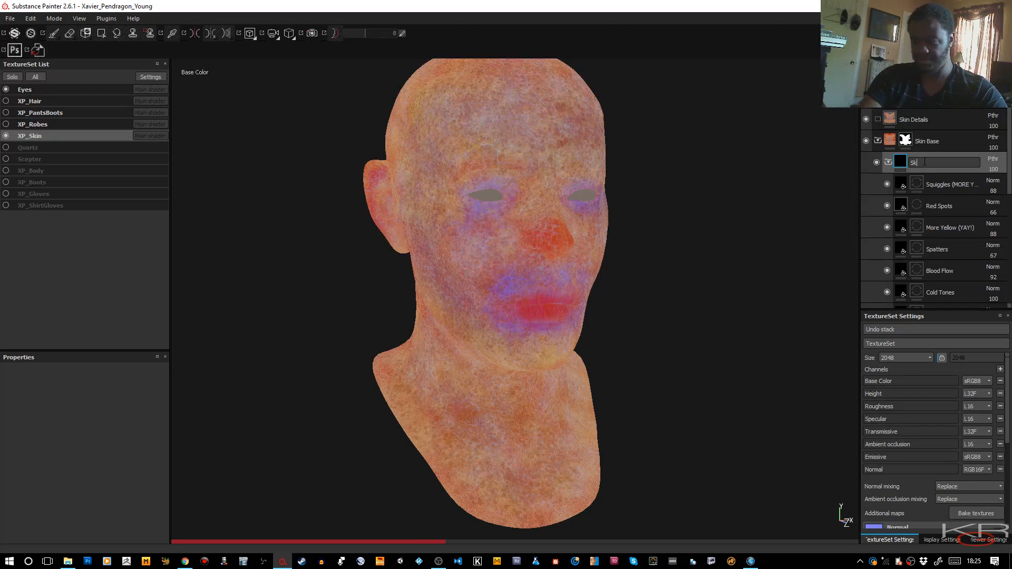
pyautogui.write('in ')
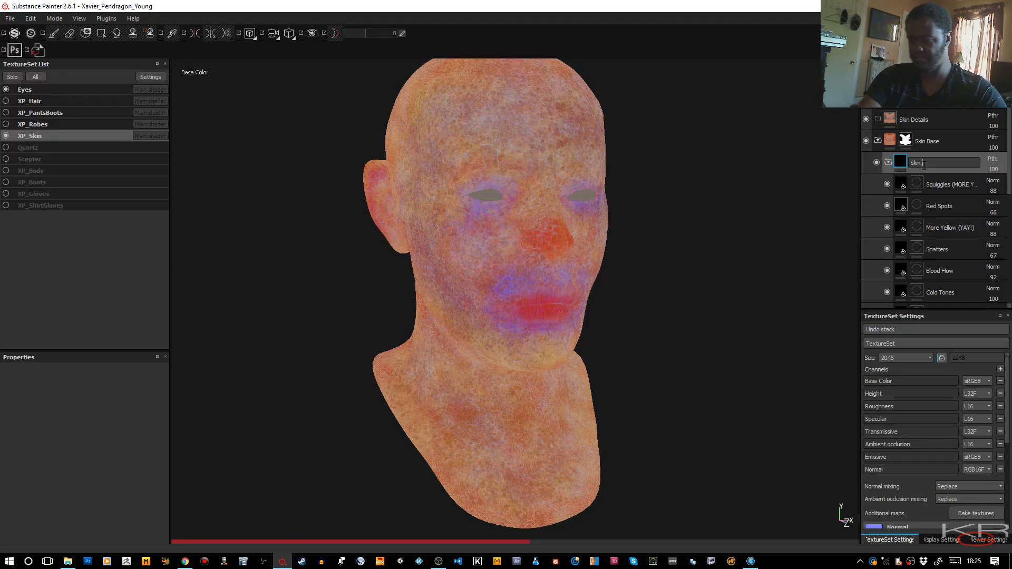
pyautogui.write('Base Layers')
pyautogui.press('Return')
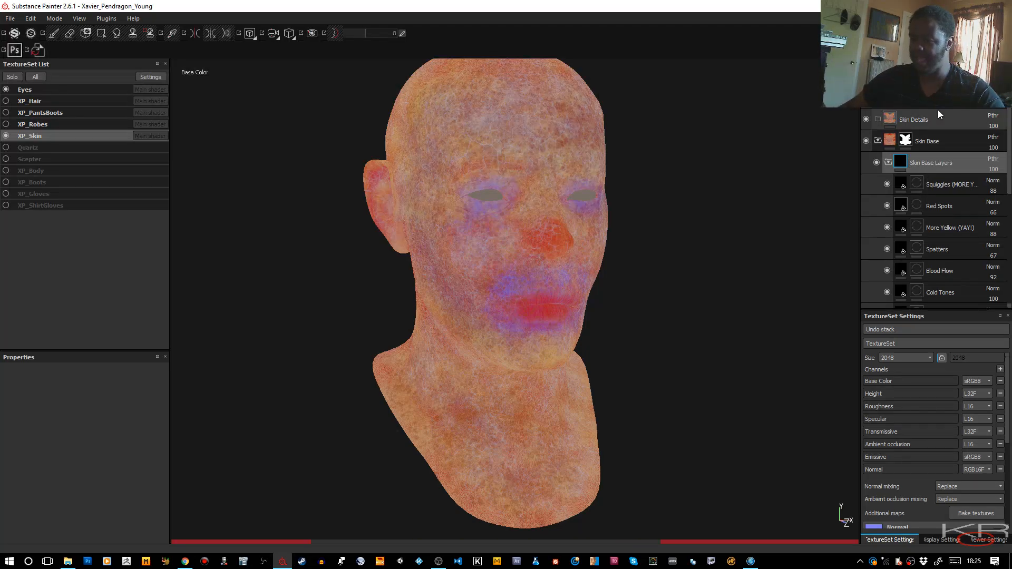
# Step: Add a fill layer above the Skin Base Layers folder and name it "Skin Cavity"
pyautogui.click(981, 98)
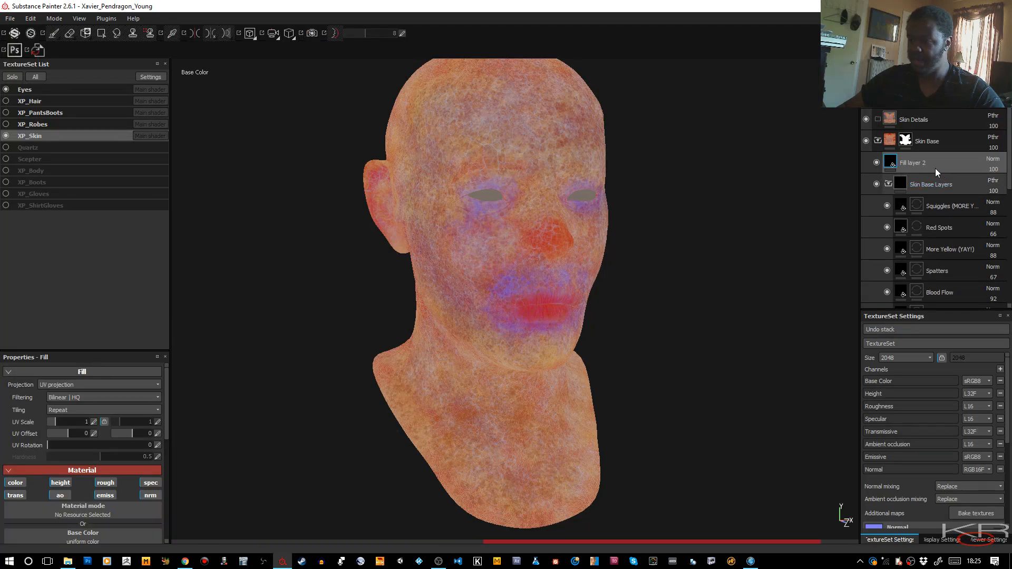
pyautogui.doubleClick(914, 163)
pyautogui.write('Skin Ca')
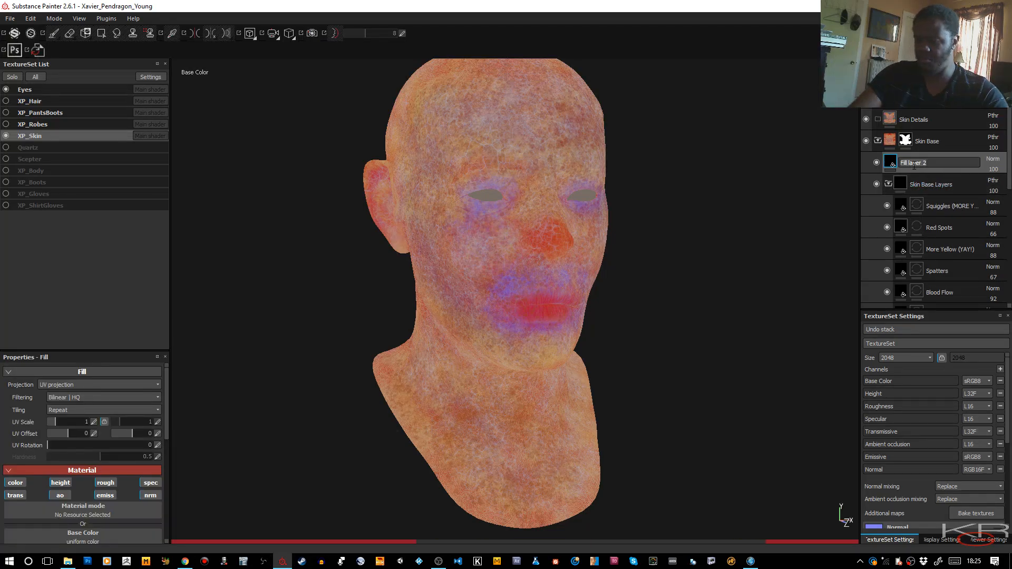
pyautogui.write('vity')
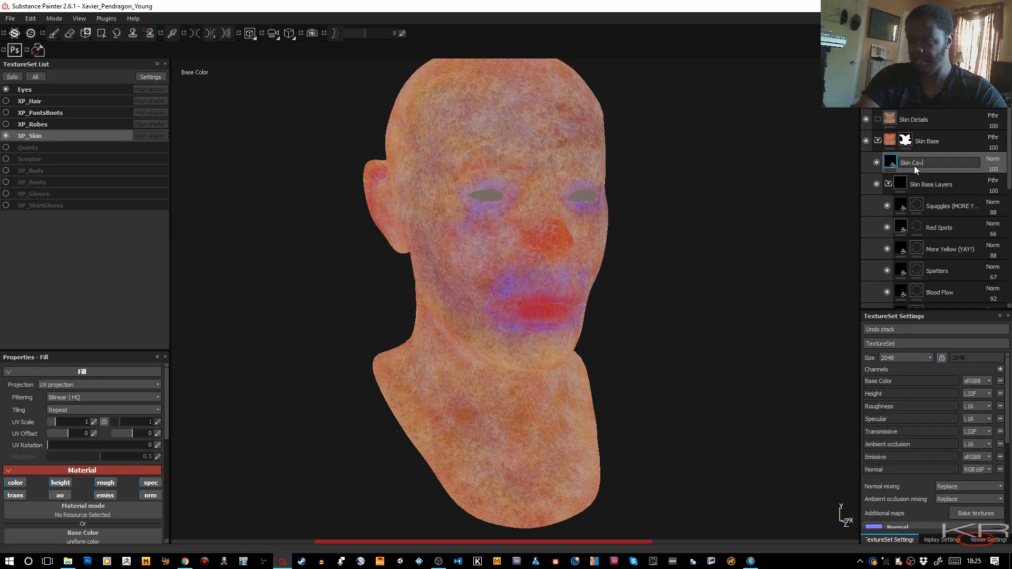
pyautogui.press('Return')
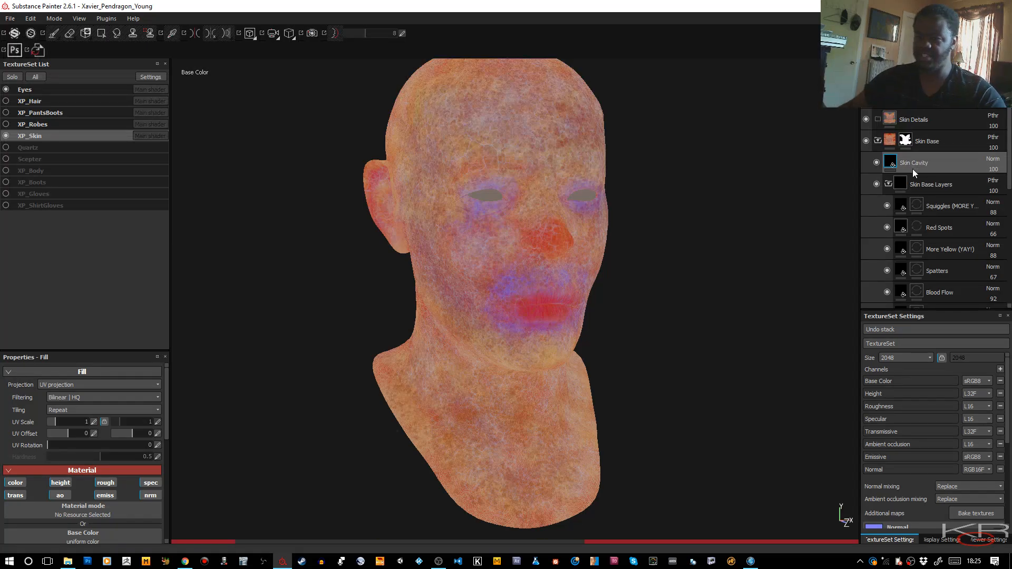
# Step: Add a bitmap mask to the Skin Cavity layer, searching for "Skin" and using the Curvature XP_Skin map
pyautogui.rightClick(936, 165)
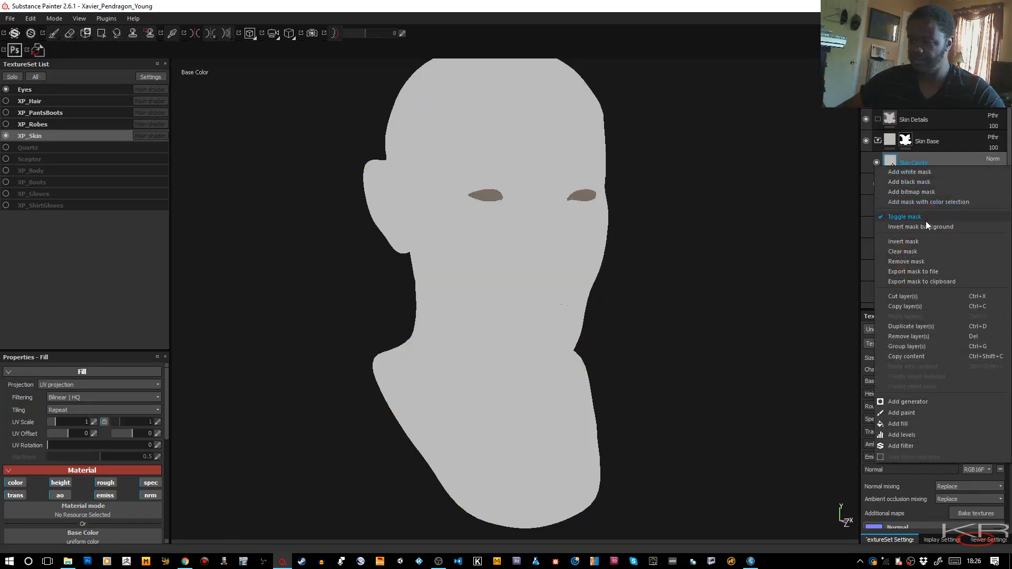
pyautogui.click(928, 193)
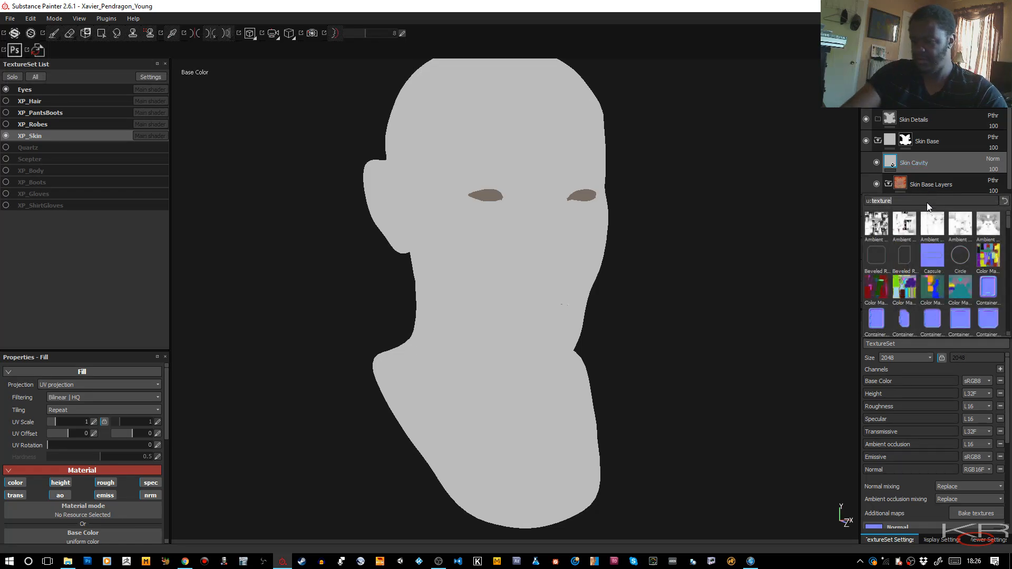
pyautogui.write('Skin')
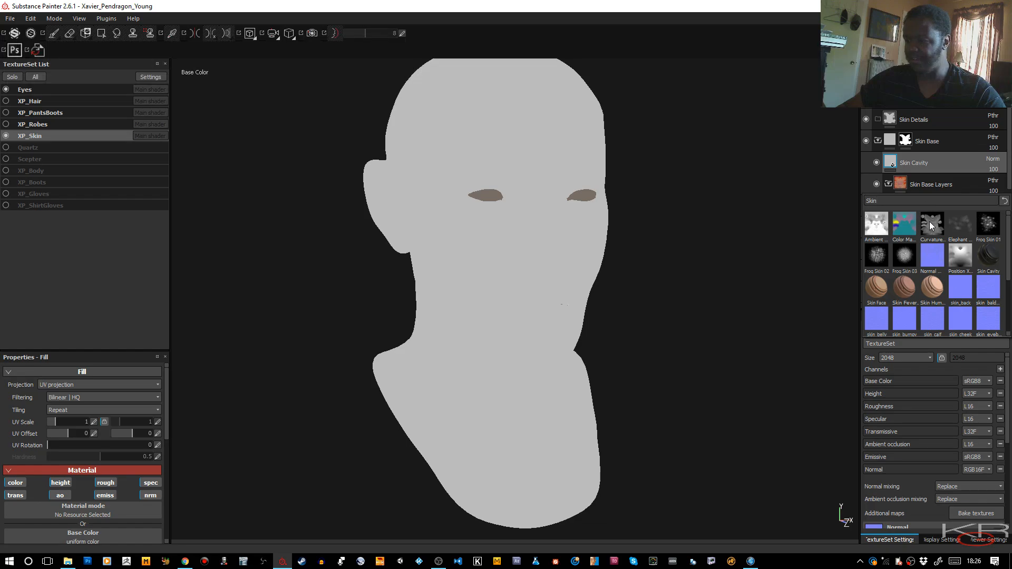
pyautogui.click(930, 225)
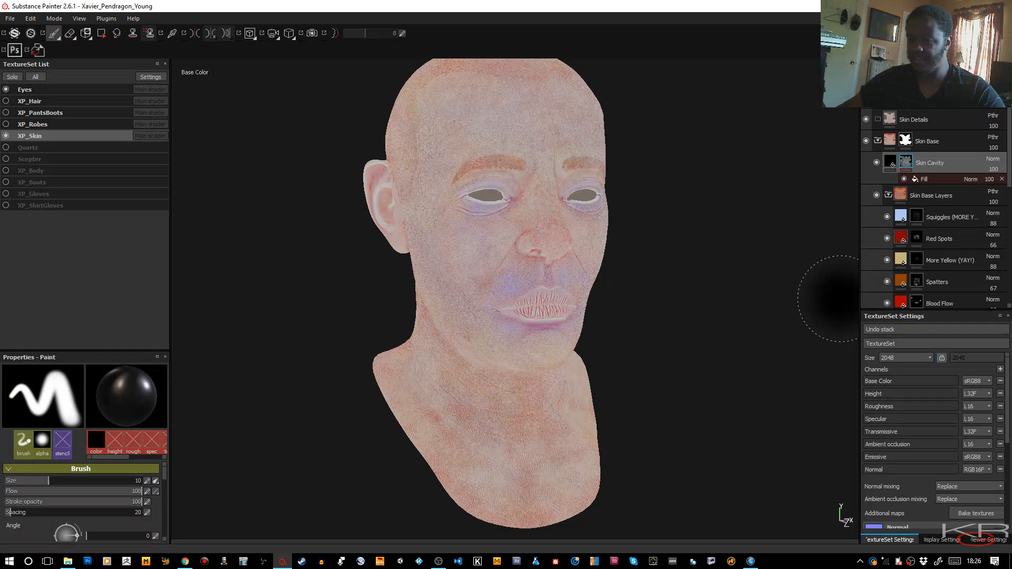
# Step: Add a Levels effect to the Skin Cavity mask above its curvature fill and invert it
pyautogui.rightClick(929, 182)
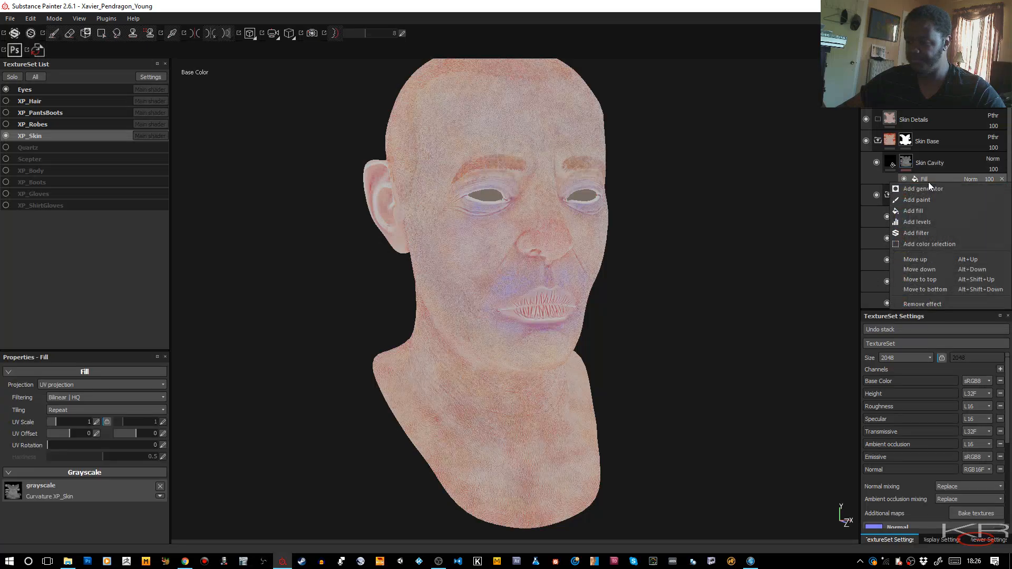
pyautogui.click(927, 221)
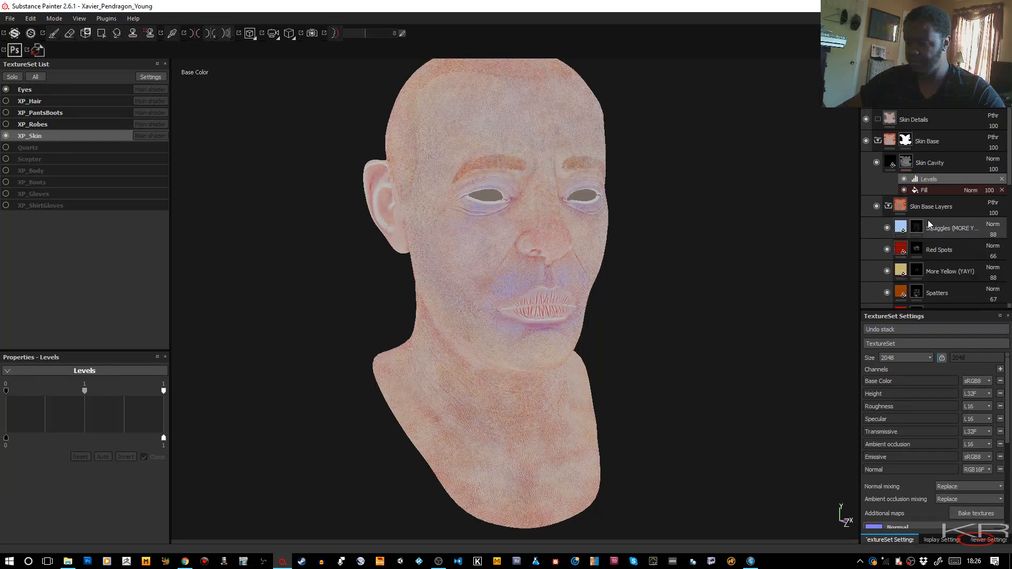
pyautogui.moveTo(930, 190); pyautogui.dragTo(178, 458)
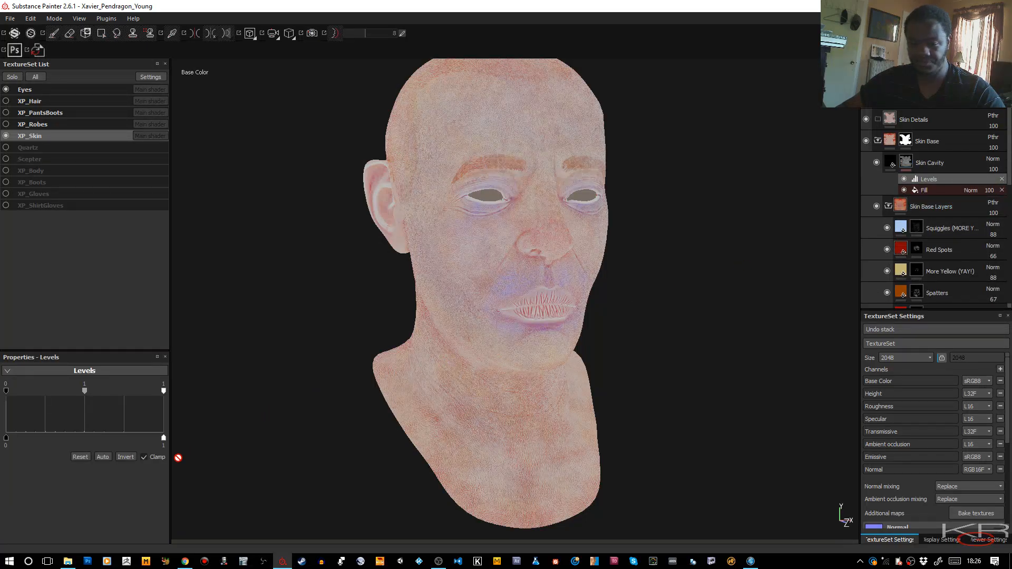
pyautogui.click(126, 457)
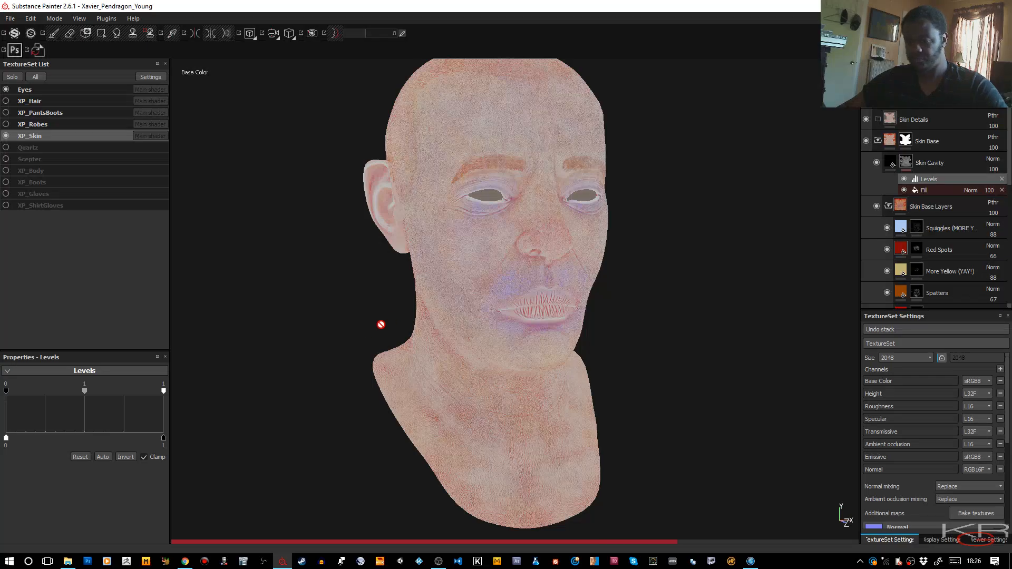
# Step: Examine the inverted cavity mask's effect on the face, nose, lips and ears up close and from both sides
pyautogui.keyDown('alt'); pyautogui.moveTo(513, 196); pyautogui.dragTo(612, 489, button='right'); pyautogui.keyUp('alt')
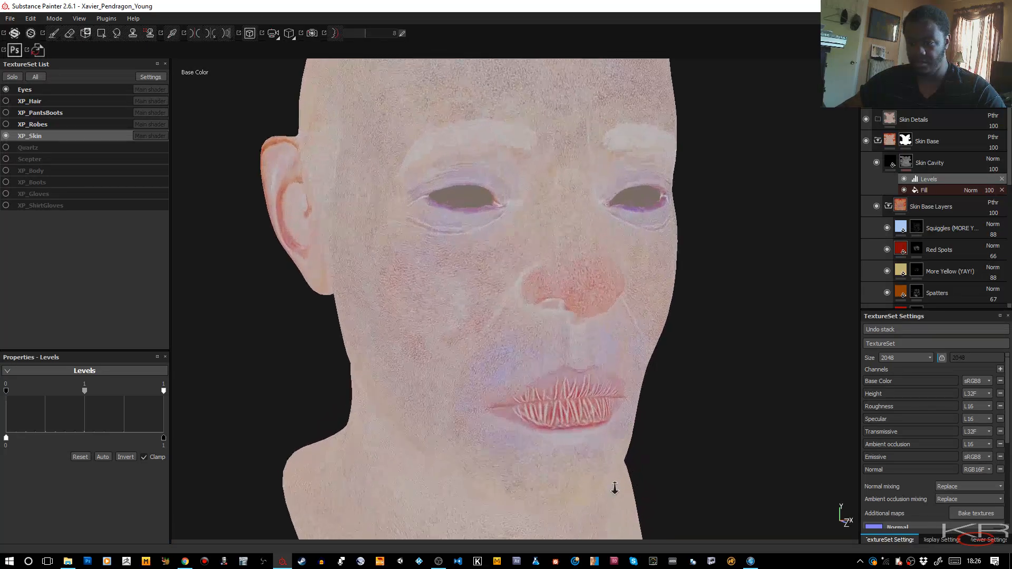
pyautogui.keyDown('alt'); pyautogui.moveTo(578, 311); pyautogui.dragTo(600, 380, button='right'); pyautogui.keyUp('alt')
pyautogui.keyDown('alt'); pyautogui.moveTo(601, 379); pyautogui.dragTo(495, 368); pyautogui.keyUp('alt')
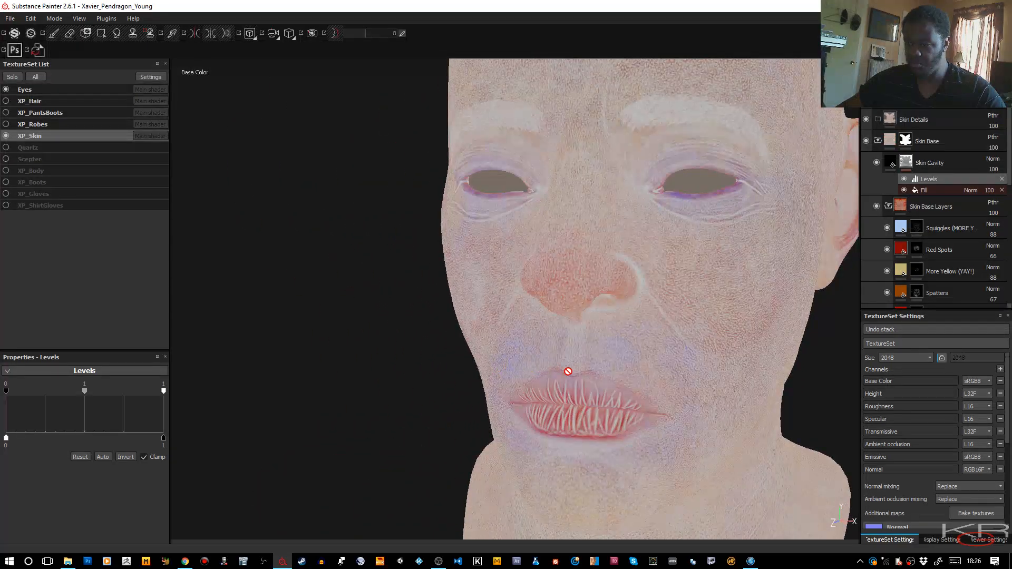
pyautogui.keyDown('alt'); pyautogui.moveTo(619, 367); pyautogui.dragTo(626, 324, button='right'); pyautogui.keyUp('alt')
pyautogui.keyDown('alt'); pyautogui.moveTo(626, 323); pyautogui.dragTo(590, 328, button='middle'); pyautogui.keyUp('alt')
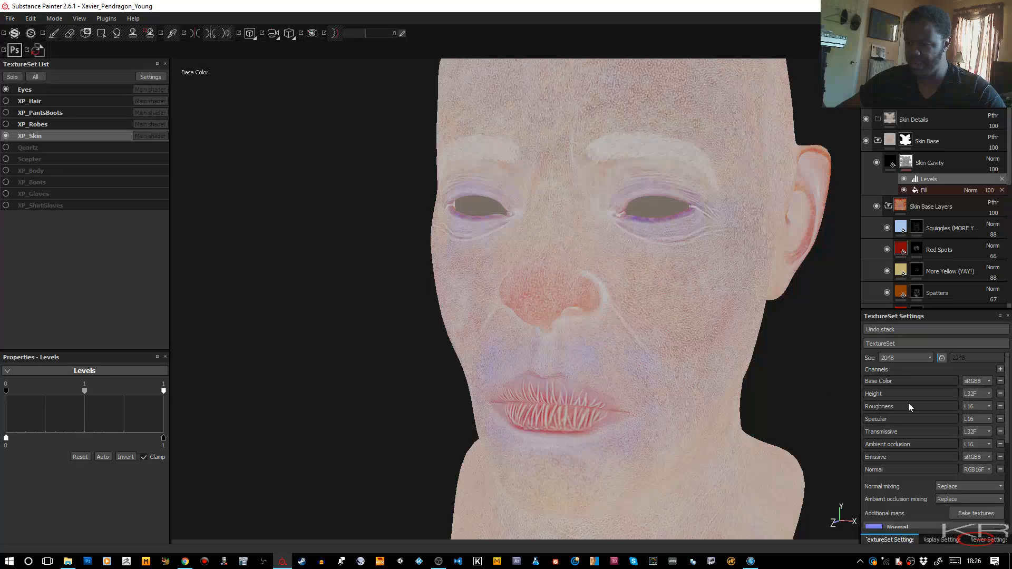
pyautogui.keyDown('alt'); pyautogui.moveTo(671, 282); pyautogui.dragTo(632, 247, button='right'); pyautogui.keyUp('alt')
pyautogui.keyDown('alt'); pyautogui.moveTo(666, 303); pyautogui.dragTo(637, 272, button='right'); pyautogui.keyUp('alt')
pyautogui.keyDown('alt'); pyautogui.moveTo(624, 291); pyautogui.dragTo(560, 262, button='middle'); pyautogui.keyUp('alt')
pyautogui.keyDown('alt'); pyautogui.moveTo(572, 256); pyautogui.dragTo(566, 227, button='right'); pyautogui.keyUp('alt')
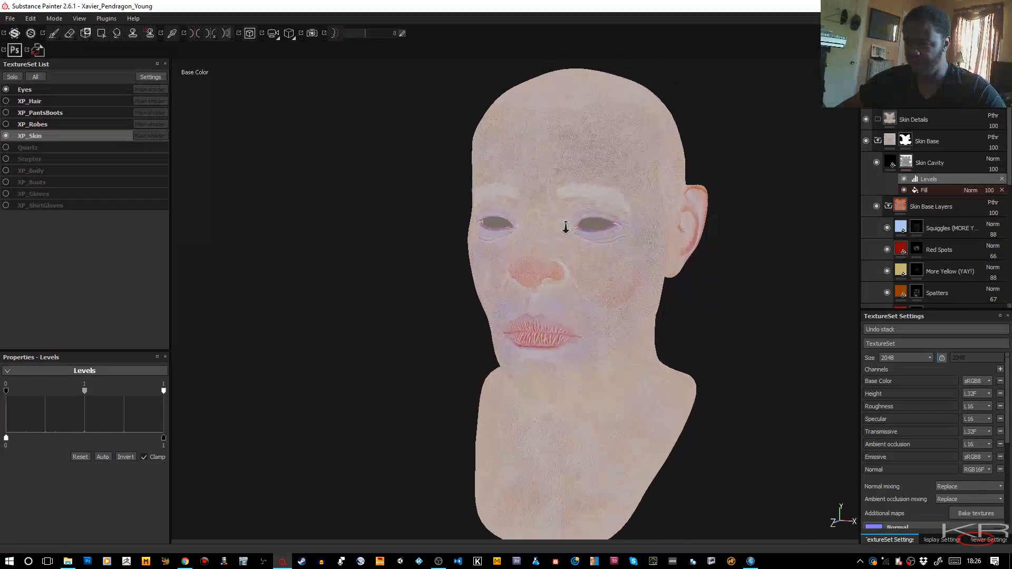
pyautogui.keyDown('alt'); pyautogui.moveTo(566, 227); pyautogui.dragTo(658, 238); pyautogui.keyUp('alt')
pyautogui.keyDown('alt'); pyautogui.moveTo(656, 239); pyautogui.dragTo(693, 256); pyautogui.keyUp('alt')
# Step: Duplicate the Base Skin layer in the Skin Face folder
pyautogui.scroll(-10, 938, 231)
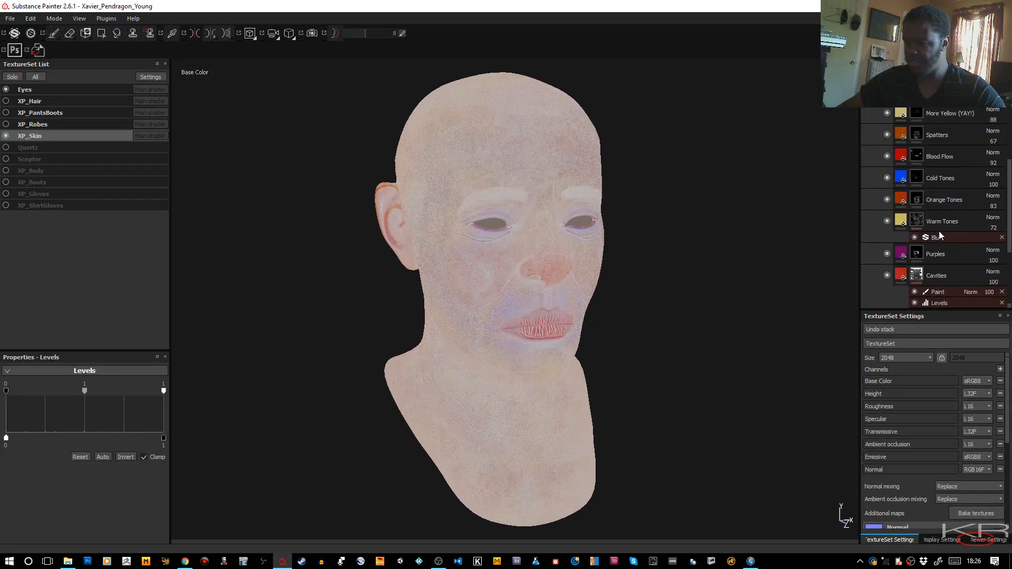
pyautogui.click(890, 231)
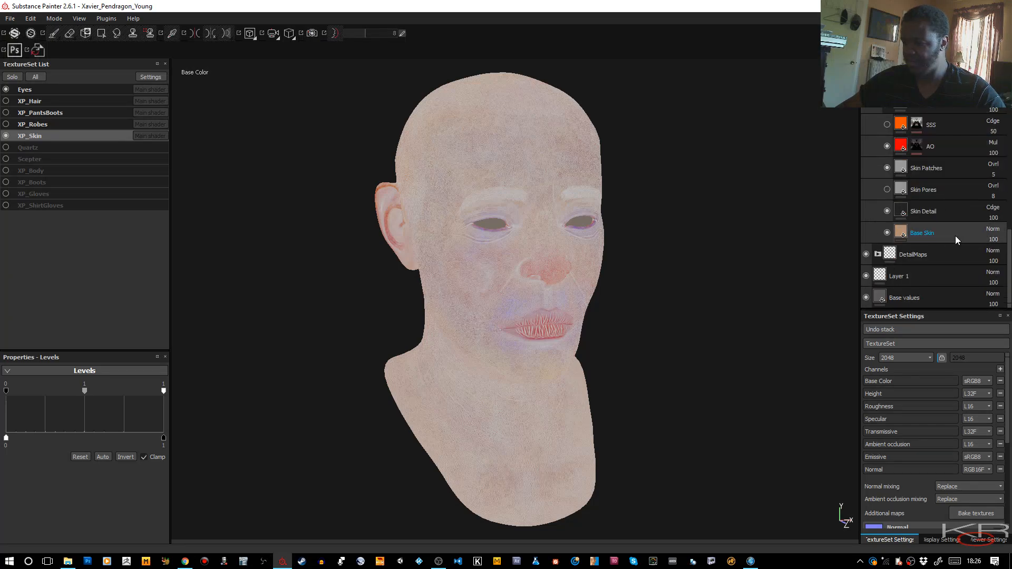
pyautogui.click(955, 236)
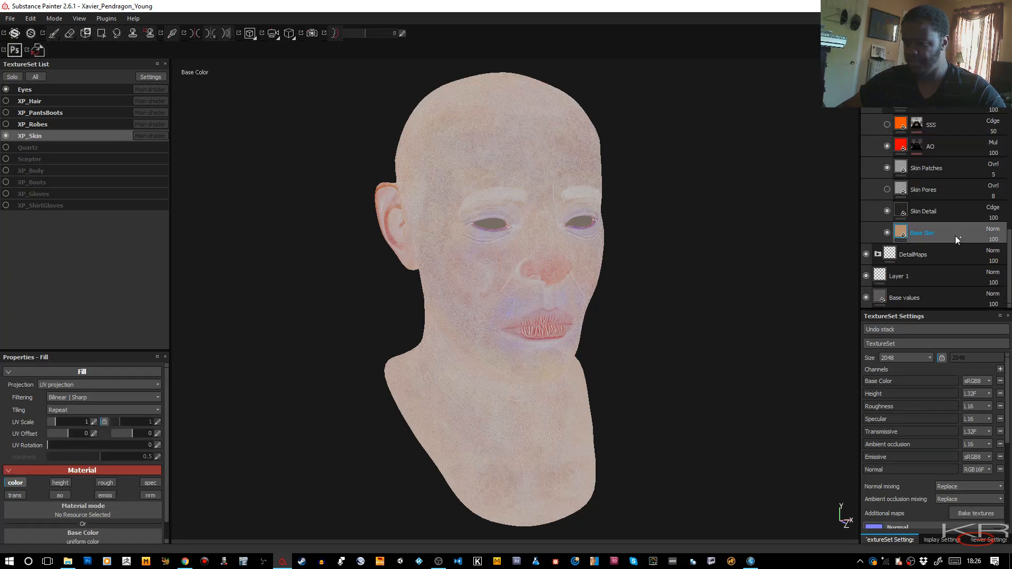
pyautogui.hotkey('ctrl', 'd')
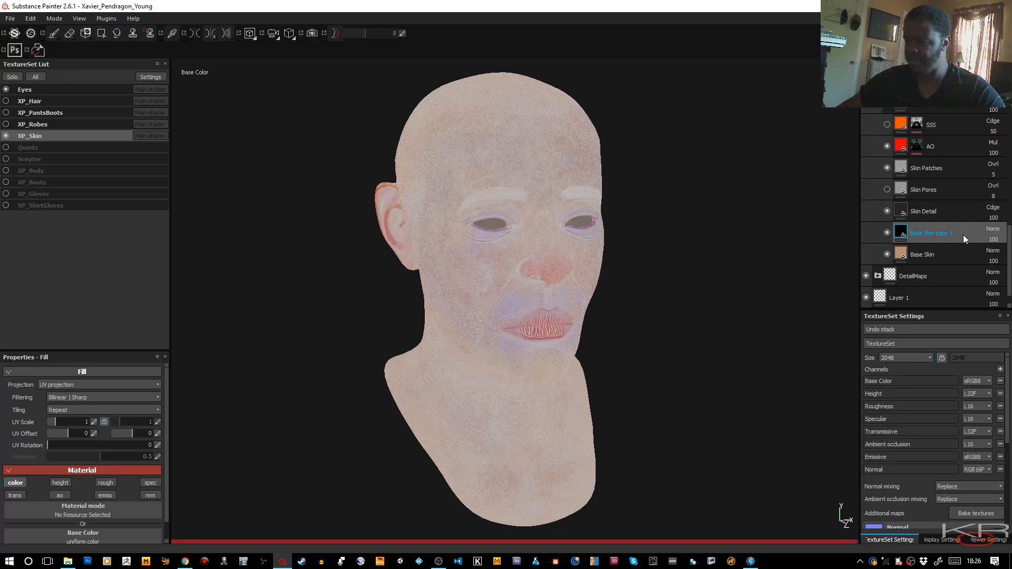
# Step: Rename the Base Skin copy "Wash" and place it between Skin Cavity and the Skin Base Layers folder
pyautogui.moveTo(963, 235)
pyautogui.mouseDown()
pyautogui.moveTo(960, 137)
pyautogui.moveTo(948, 115)
pyautogui.moveTo(959, 94)
pyautogui.mouseUp()
pyautogui.scroll(3, 959, 134)
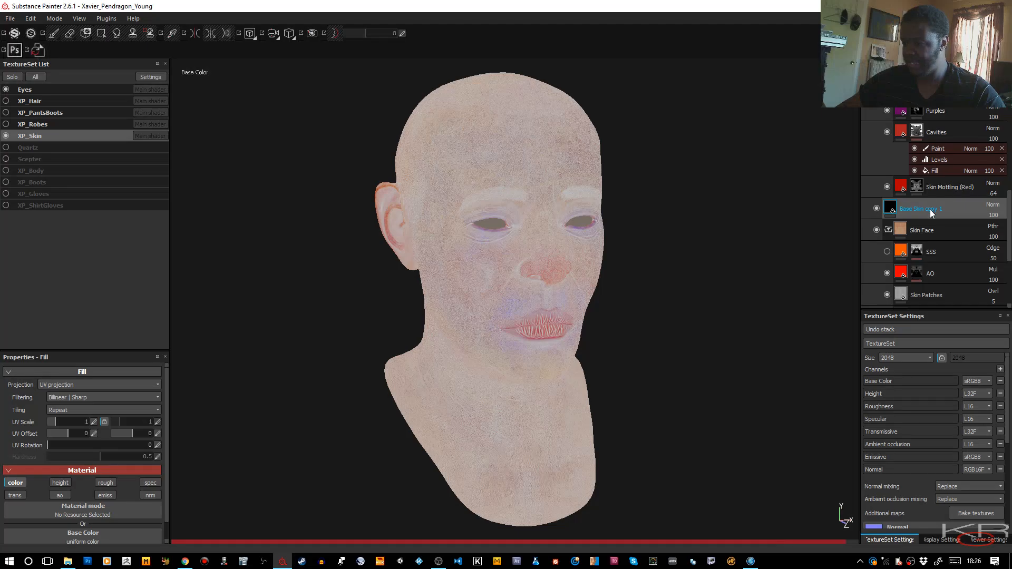
pyautogui.write('Wash')
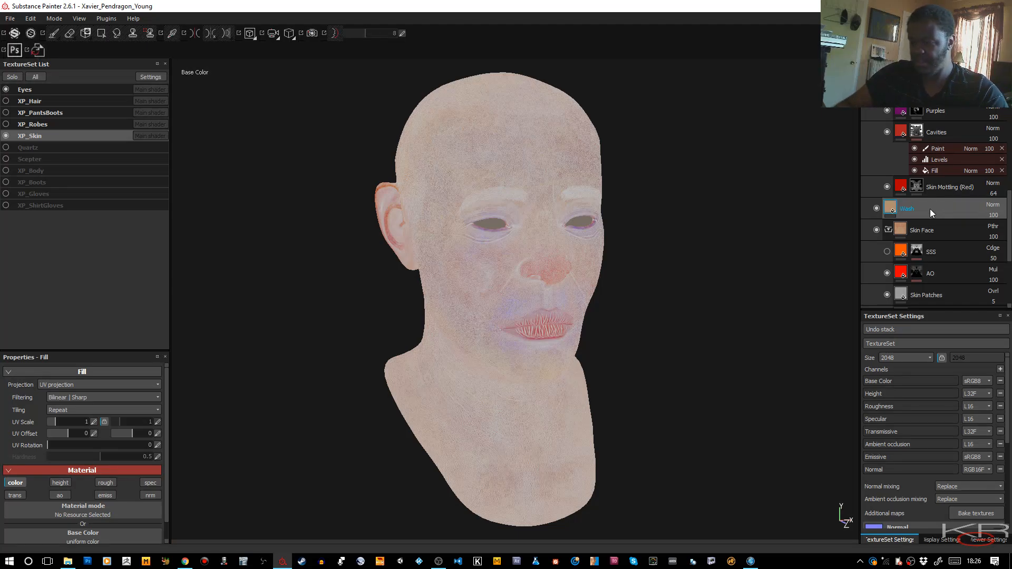
pyautogui.scroll(1, 929, 211)
pyautogui.moveTo(930, 209); pyautogui.dragTo(942, 106)
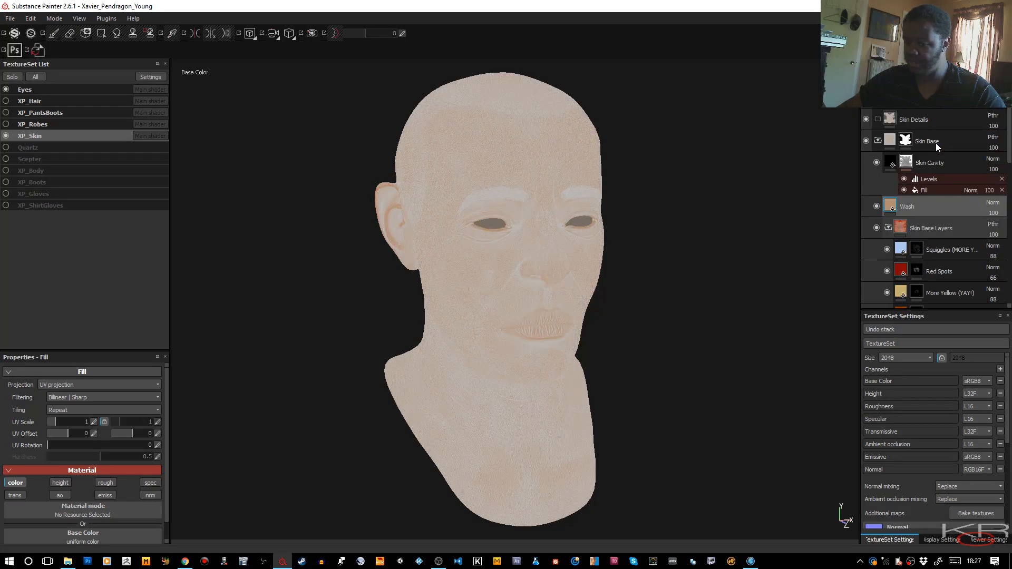
# Step: Compare the face with the Skin Cavity layer hidden and shown over the Wash layer
pyautogui.moveTo(530, 227)
pyautogui.keyDown('alt'); pyautogui.mouseDown(button='right')
pyautogui.moveTo(585, 355)
pyautogui.moveTo(526, 226)
pyautogui.mouseUp(button='right'); pyautogui.keyUp('alt')
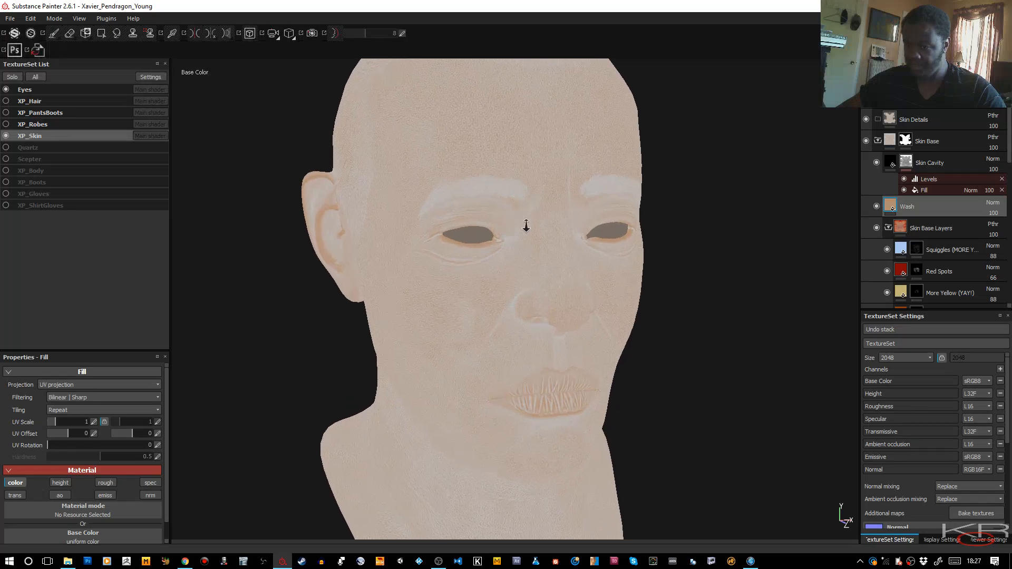
pyautogui.keyDown('alt'); pyautogui.moveTo(526, 225); pyautogui.dragTo(764, 223); pyautogui.keyUp('alt')
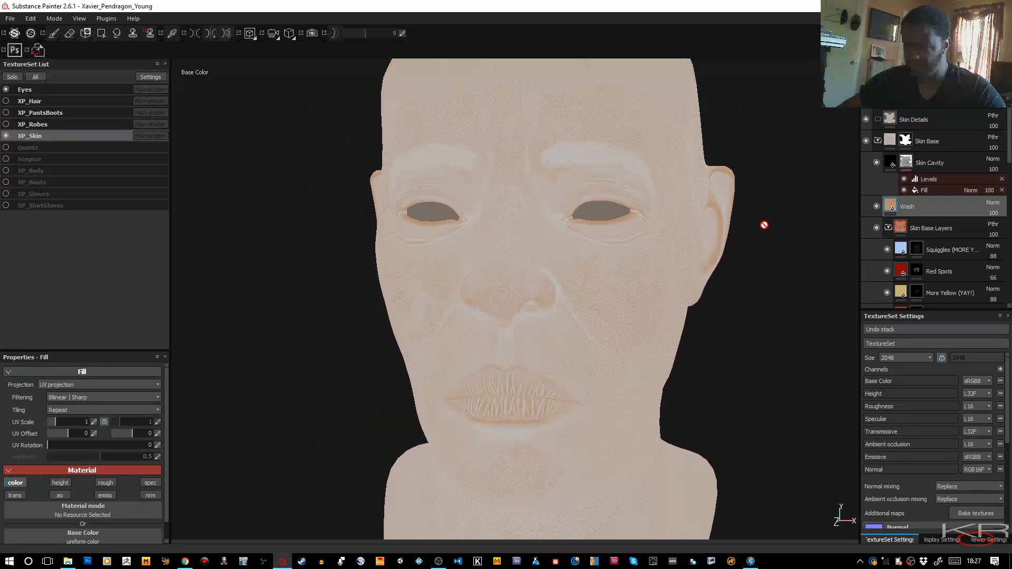
pyautogui.click(876, 162)
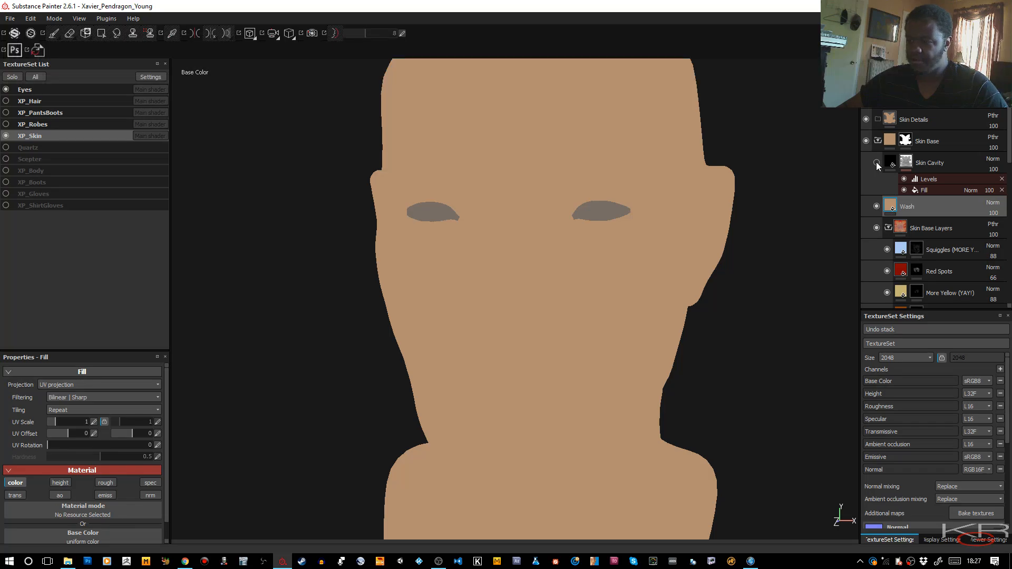
pyautogui.click(876, 162)
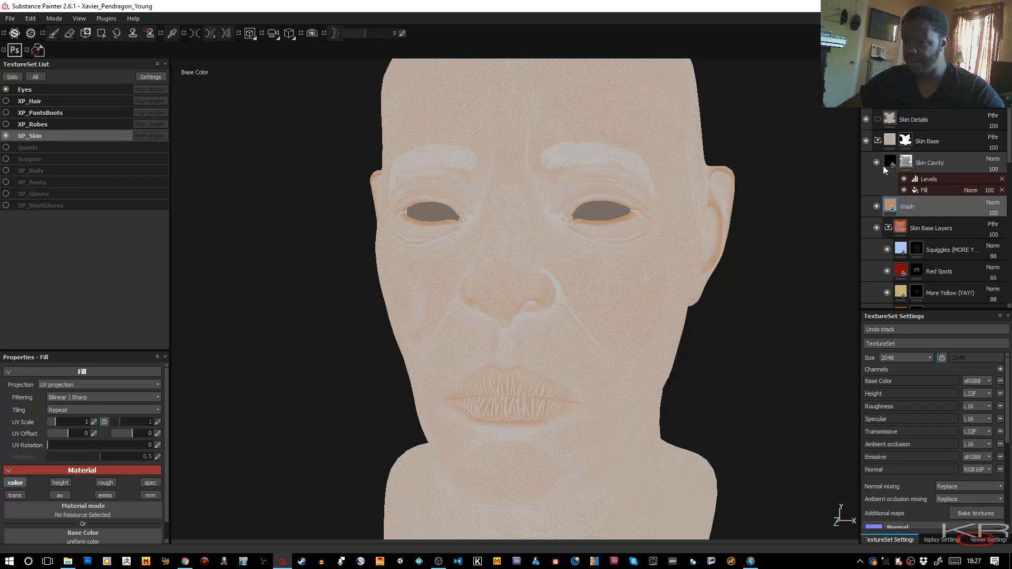
# Step: Set the Skin Cavity layer's blending mode to Multiply and check the cavities around the nose and lips
pyautogui.click(992, 159)
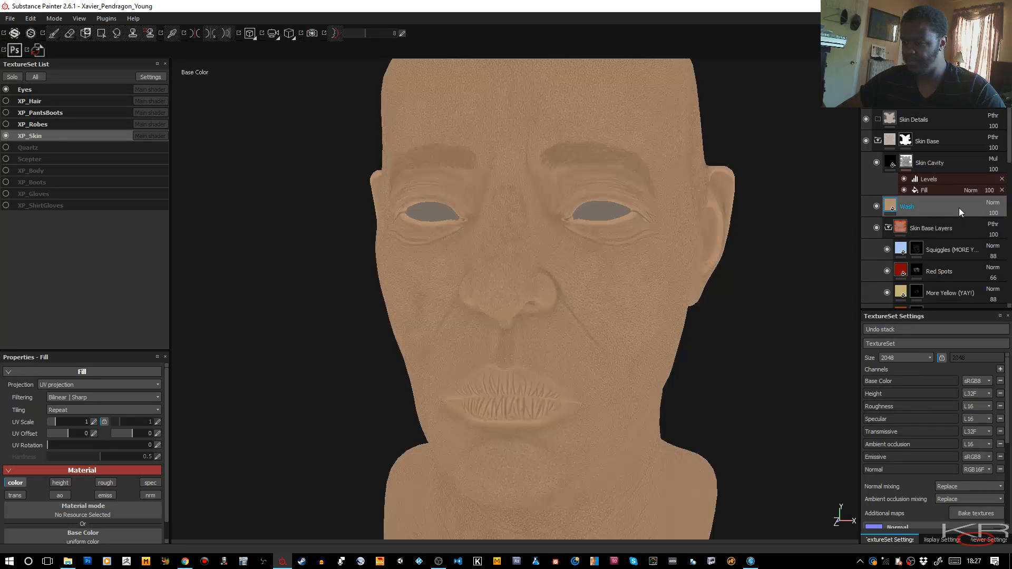
pyautogui.click(959, 209)
pyautogui.scroll(5, 611, 244)
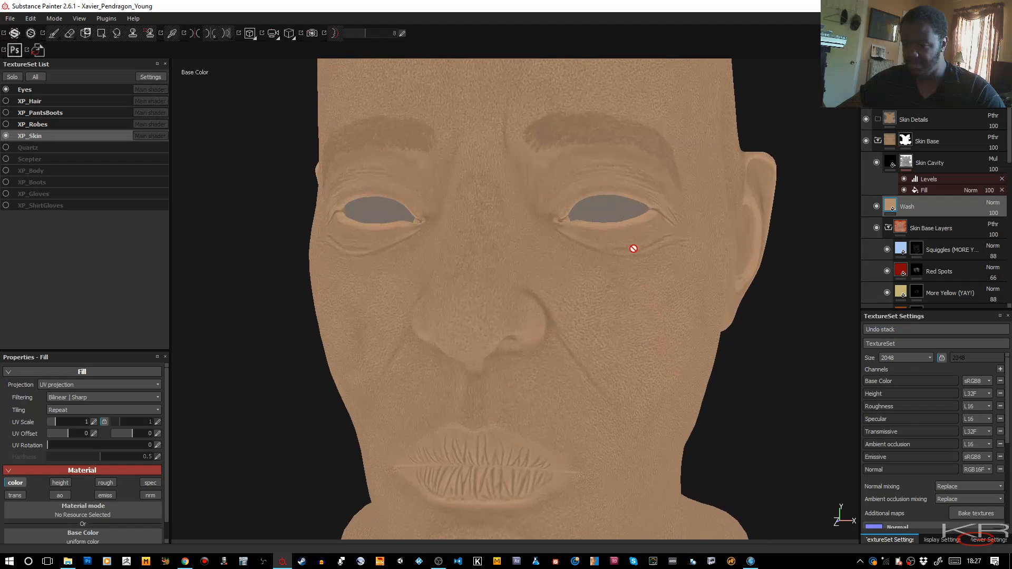
pyautogui.moveTo(635, 344); pyautogui.dragTo(628, 208, button='middle')
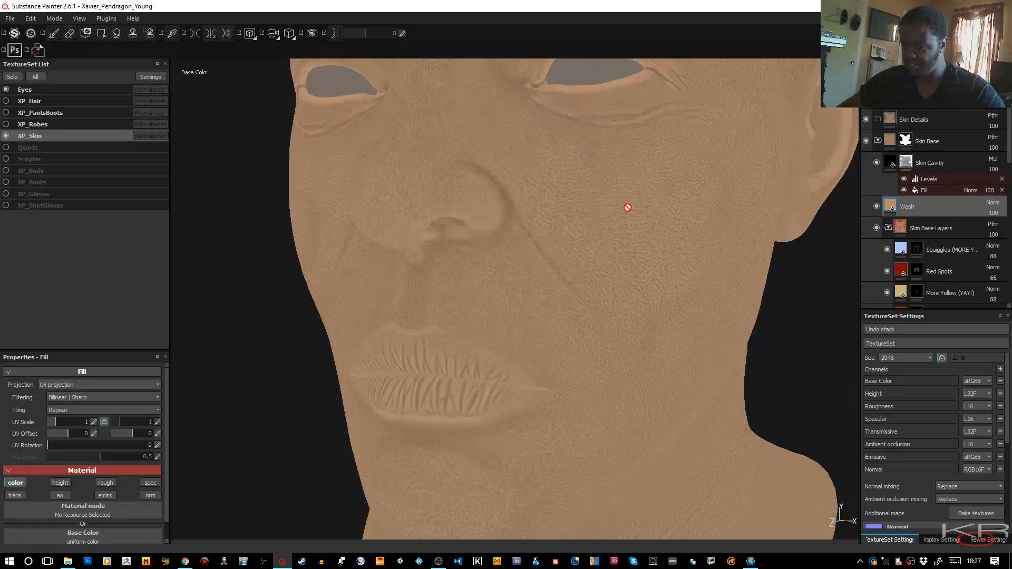
# Step: Disable every material channel of the Skin Cavity fill except color
pyautogui.click(889, 162)
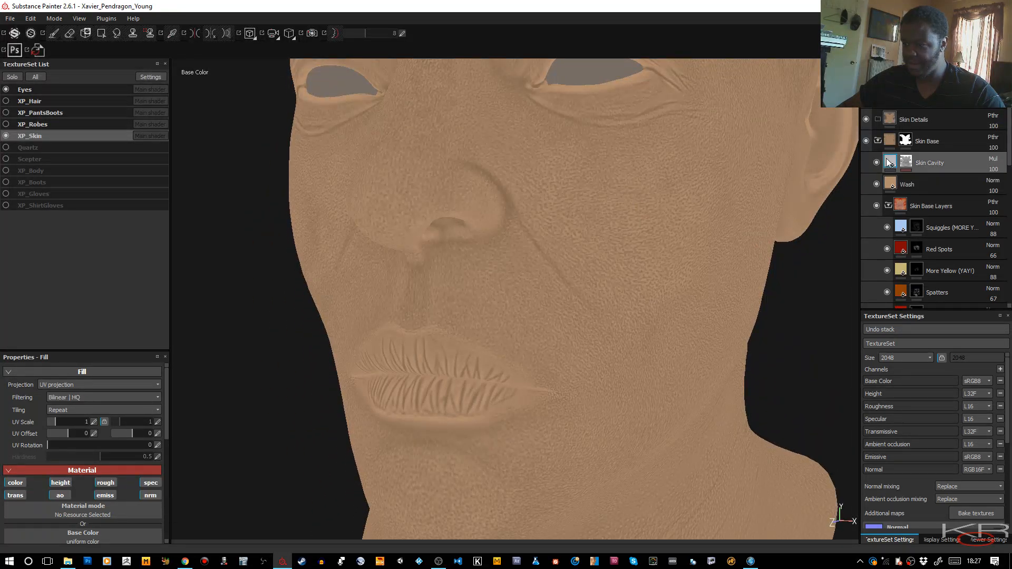
pyautogui.scroll(-2, 87, 443)
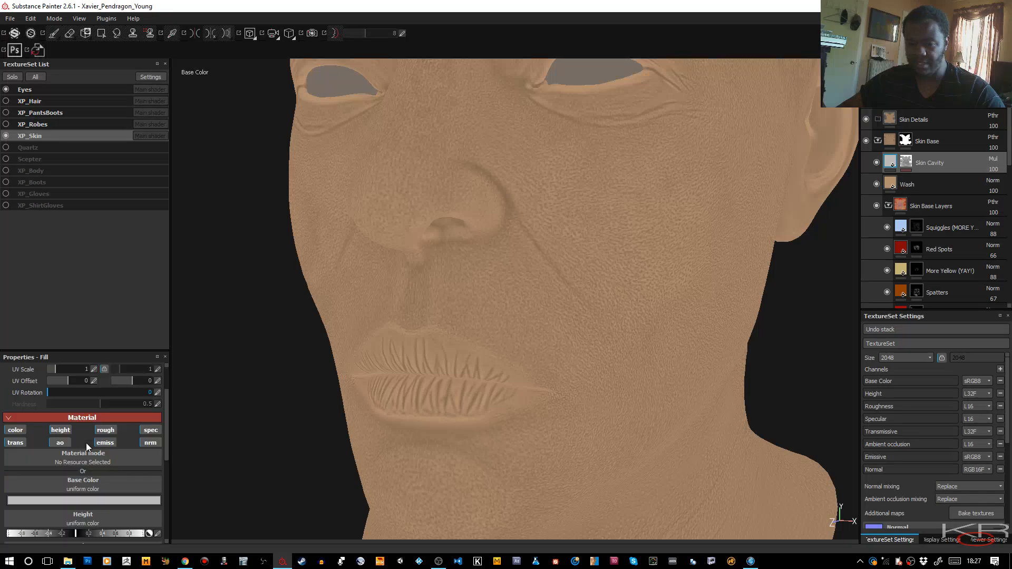
pyautogui.click(23, 443)
pyautogui.click(59, 433)
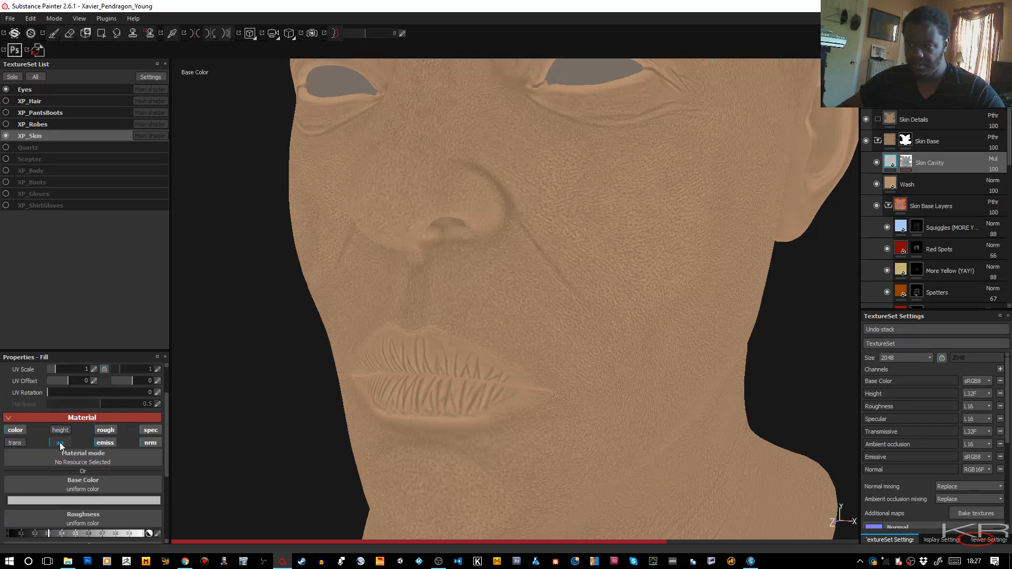
pyautogui.click(59, 443)
pyautogui.click(103, 444)
pyautogui.click(108, 430)
pyautogui.click(149, 431)
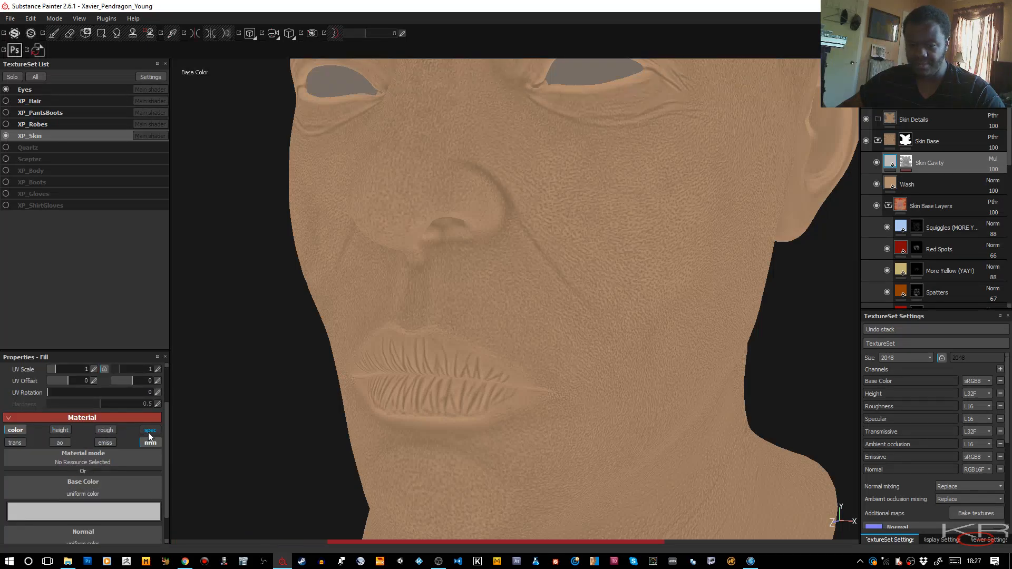
pyautogui.click(149, 443)
# Step: Change the Skin Cavity base color to a soft red with RGB values 0.578, 0.080, 0.080
pyautogui.click(96, 533)
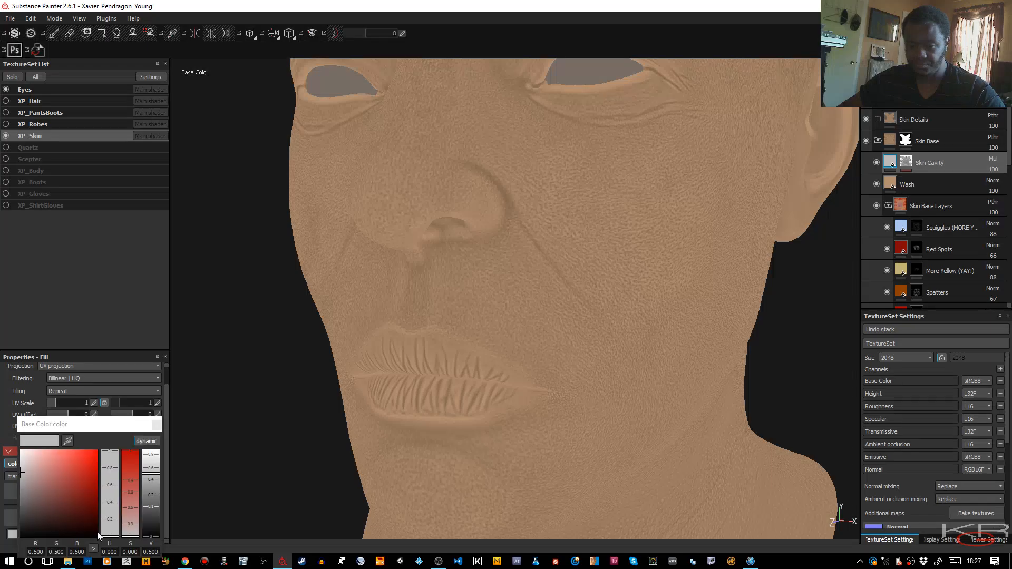
pyautogui.click(90, 467)
pyautogui.moveTo(91, 466); pyautogui.dragTo(65, 469)
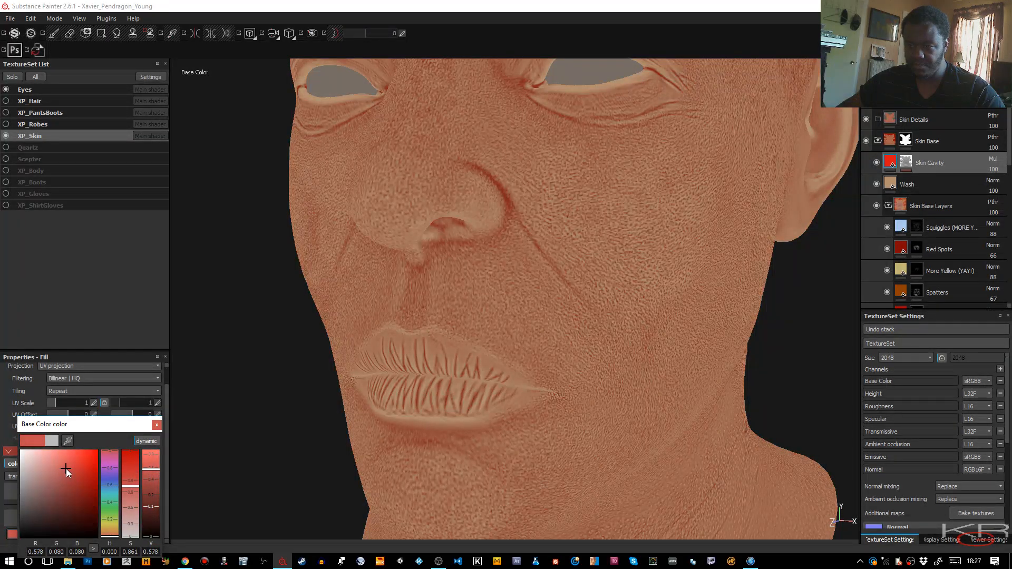
pyautogui.click(156, 427)
pyautogui.scroll(-2, 568, 283)
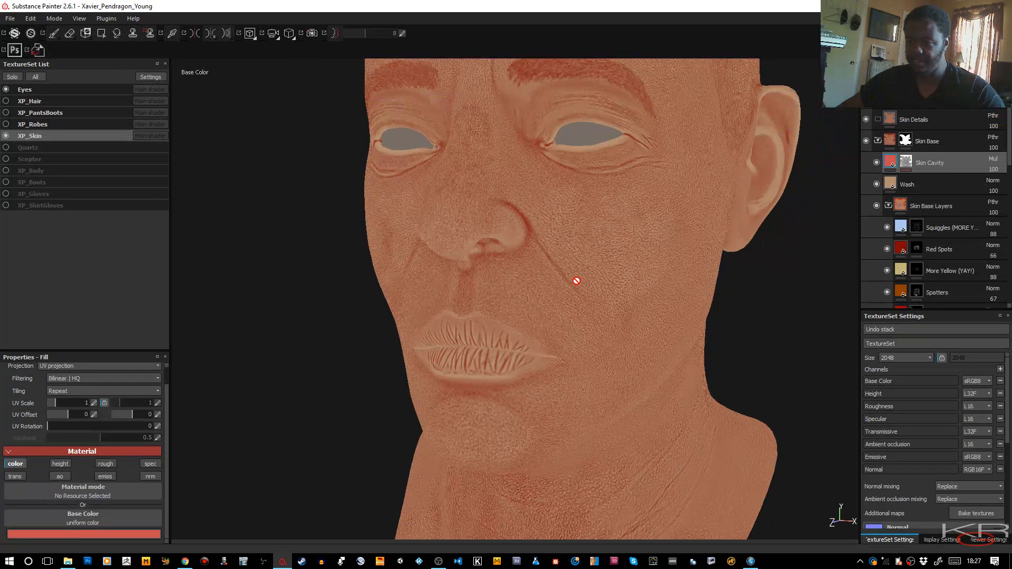
# Step: Lower the Skin Cavity layer's opacity to 38
pyautogui.click(992, 179)
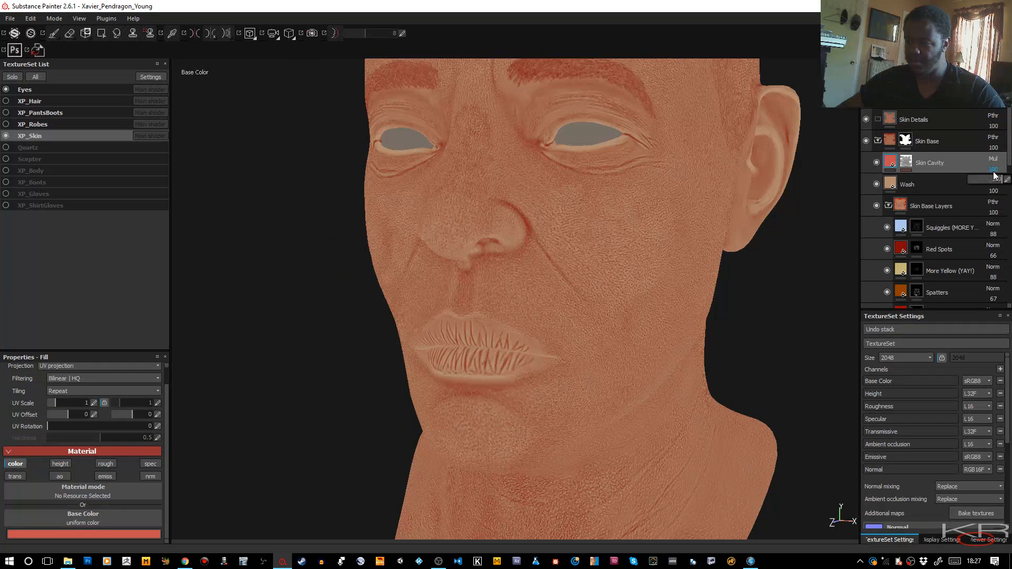
pyautogui.moveTo(992, 180); pyautogui.dragTo(987, 184)
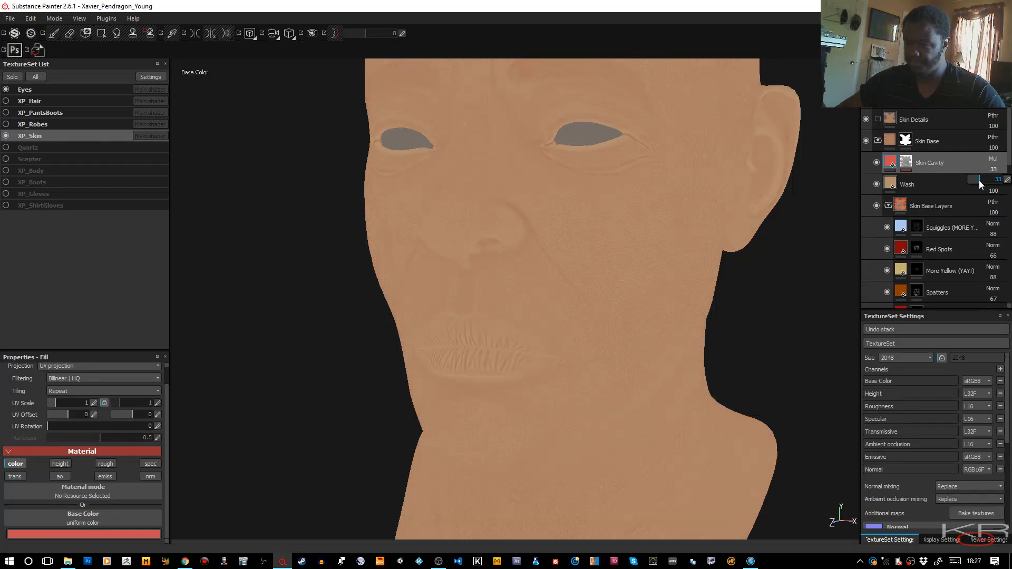
pyautogui.moveTo(980, 180); pyautogui.dragTo(980, 180)
# Step: Increase the contrast of the Skin Cavity mask's Levels with a midtone of 2.61 and an input white point of 0.592
pyautogui.click(906, 163)
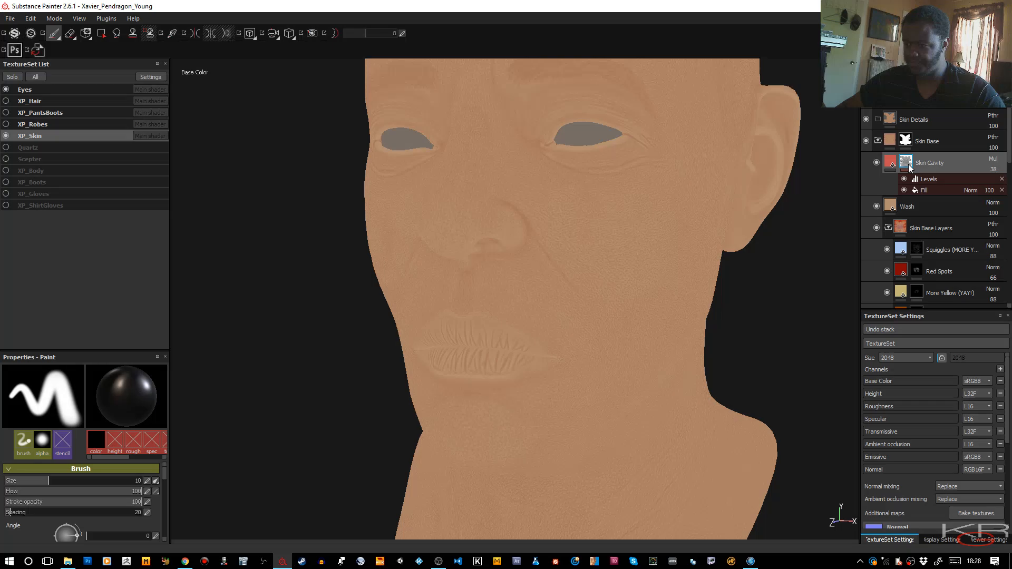
pyautogui.click(933, 179)
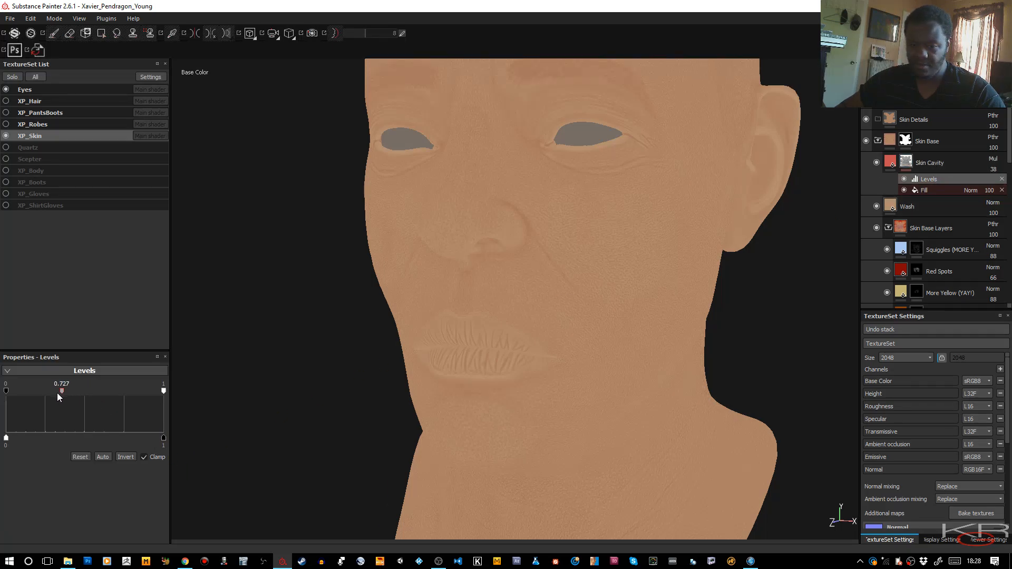
pyautogui.moveTo(57, 393); pyautogui.dragTo(55, 393)
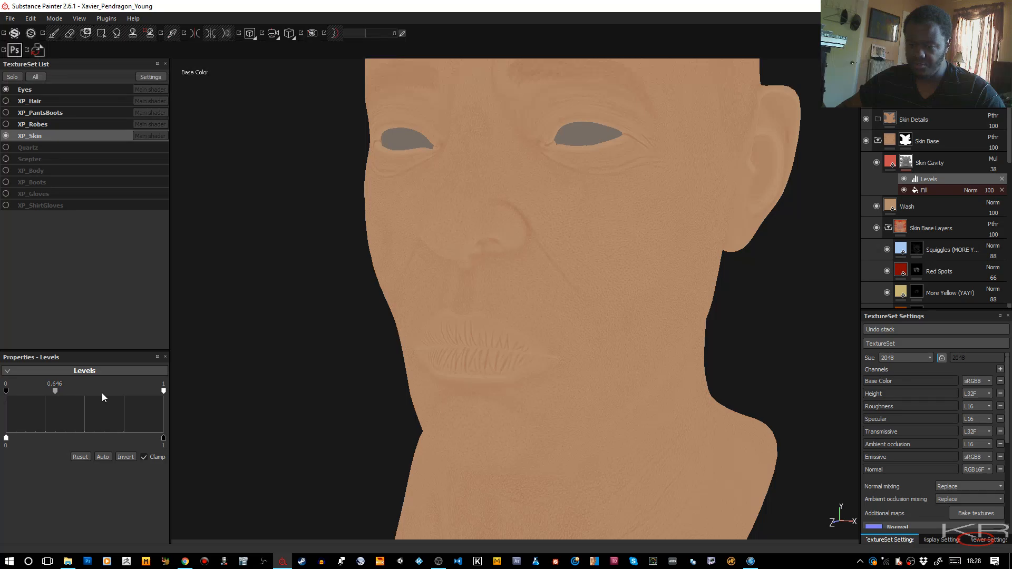
pyautogui.moveTo(163, 390); pyautogui.dragTo(65, 392)
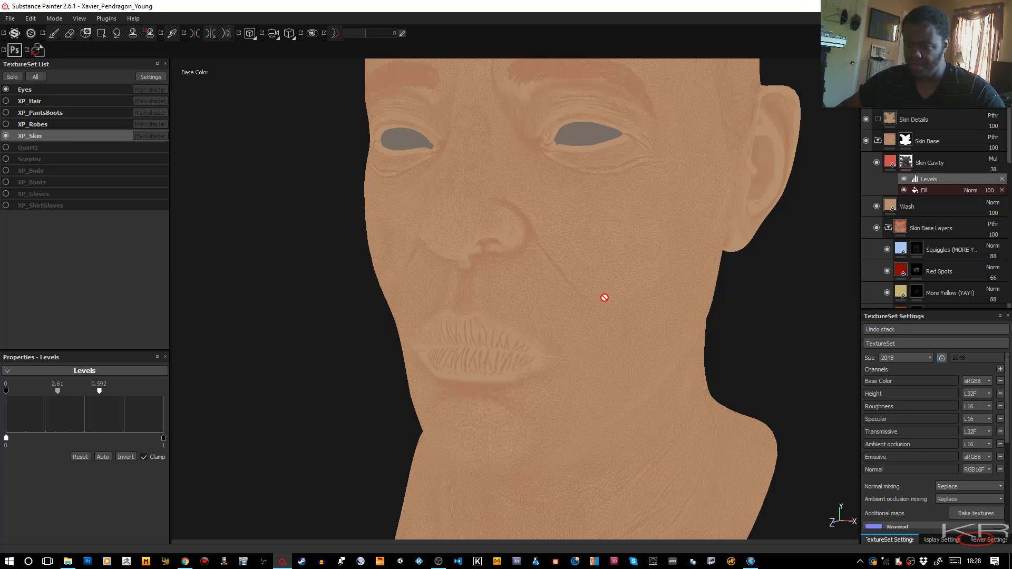
# Step: Adjust the Skin Cavity mask's Levels to a midtone of 0.722 and an input white point of 0.485
pyautogui.keyDown('alt'); pyautogui.moveTo(753, 187); pyautogui.dragTo(647, 221); pyautogui.keyUp('alt')
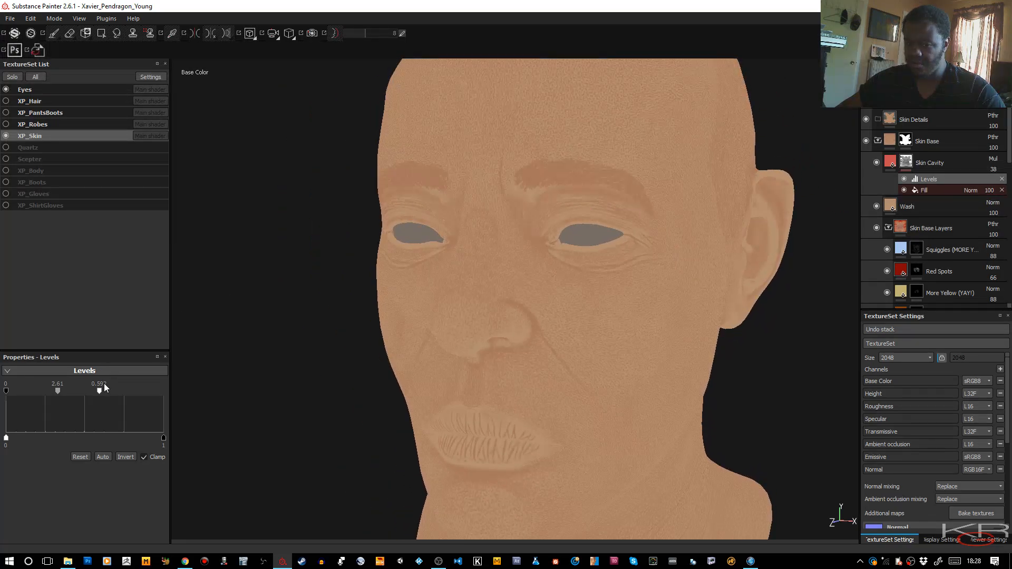
pyautogui.moveTo(97, 391); pyautogui.dragTo(33, 391)
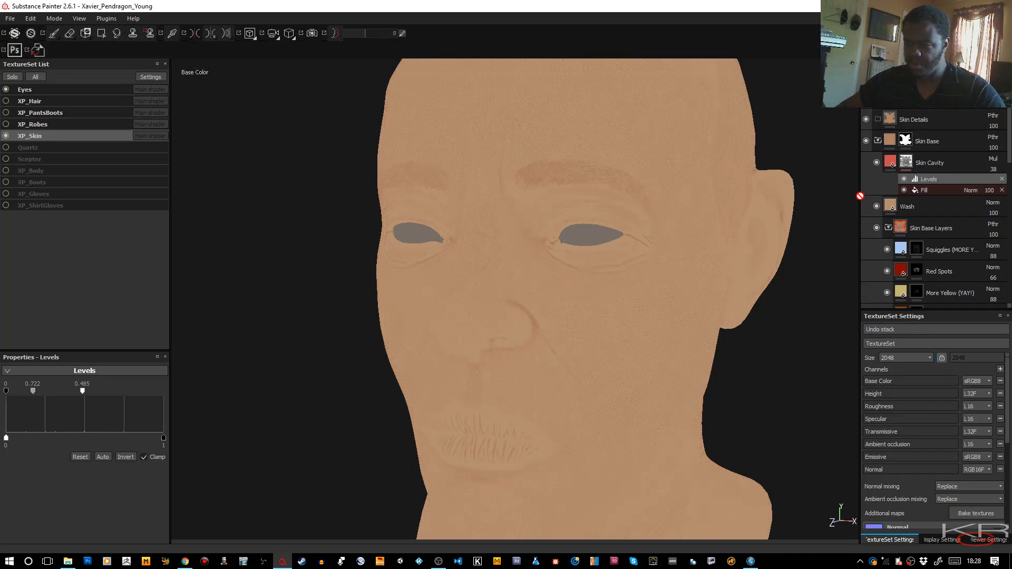
# Step: Raise the Skin Cavity layer's opacity to 63 and change its blend mode to Overlay
pyautogui.click(997, 169)
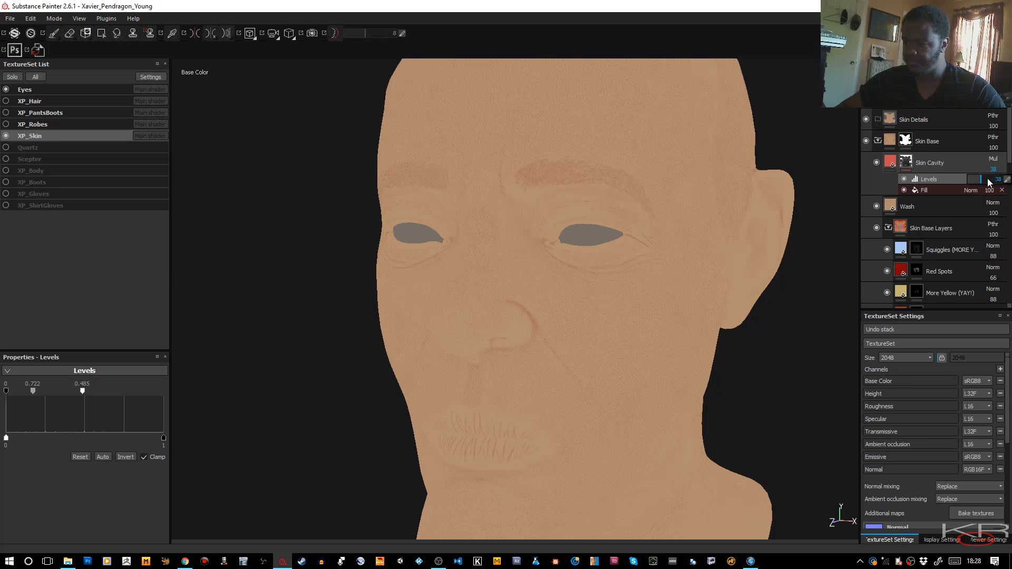
pyautogui.click(989, 179)
pyautogui.click(993, 159)
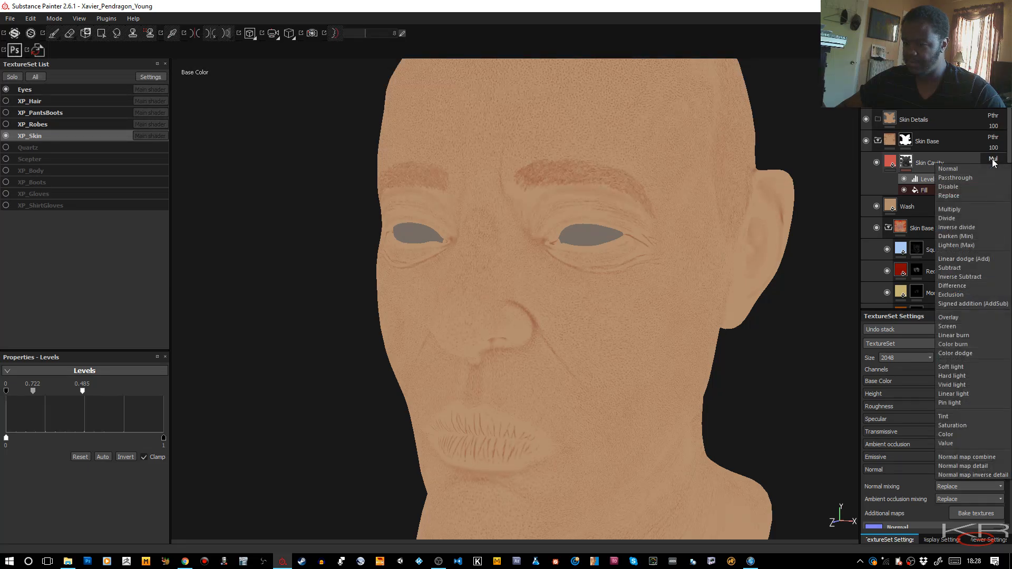
pyautogui.click(948, 318)
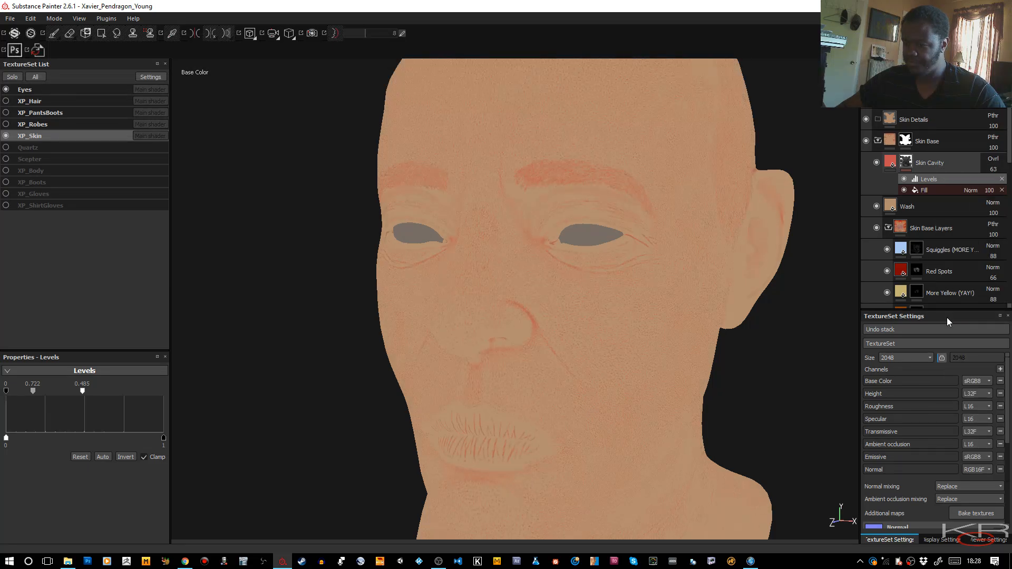
# Step: Add a paint effect above the Levels in the Skin Cavity mask
pyautogui.keyDown('alt'); pyautogui.moveTo(599, 294); pyautogui.dragTo(662, 207); pyautogui.keyUp('alt')
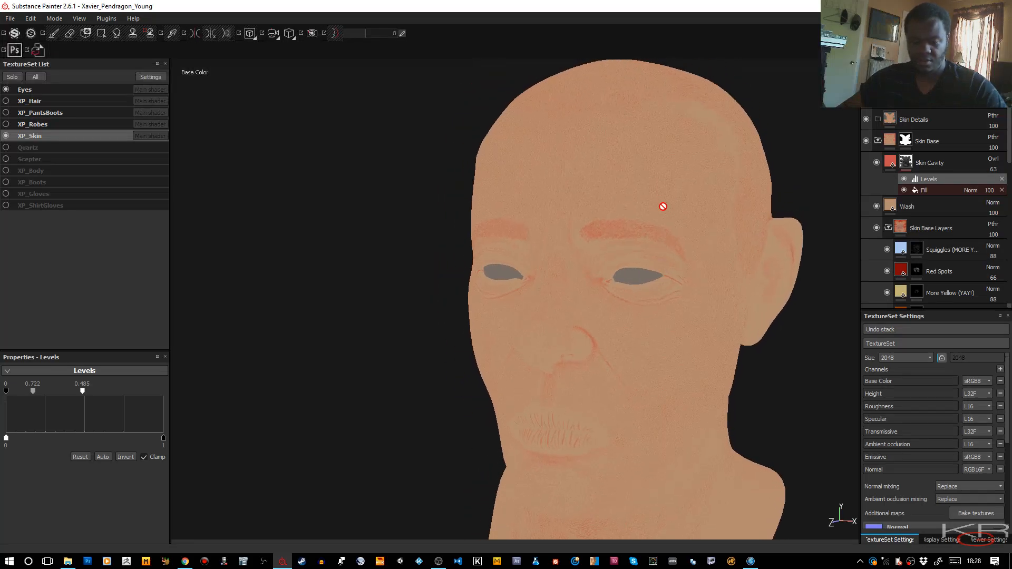
pyautogui.rightClick(933, 182)
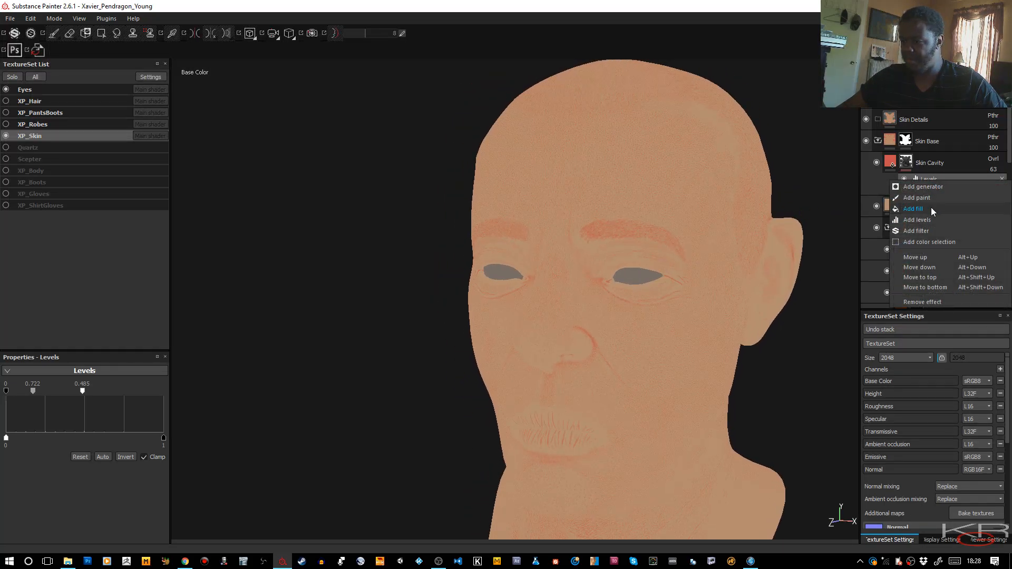
pyautogui.click(925, 198)
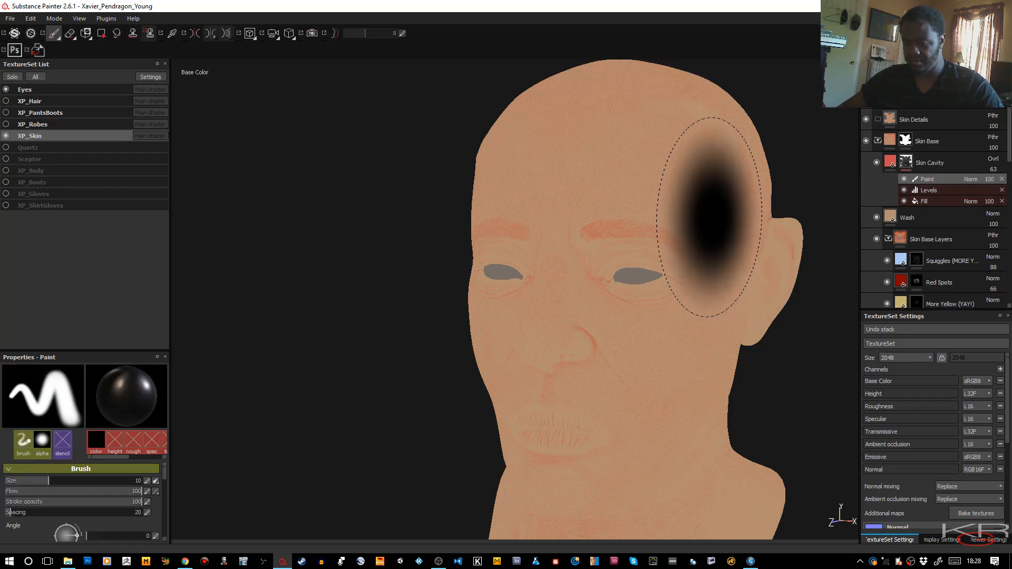
# Step: Prepare a black, textured dirt-style brush with spacing 10 and size 1.12 for masking the eyebrow area
pyautogui.moveTo(709, 218)
pyautogui.keyDown('alt'); pyautogui.mouseDown()
pyautogui.moveTo(685, 260)
pyautogui.moveTo(614, 236)
pyautogui.mouseUp(); pyautogui.keyUp('alt')
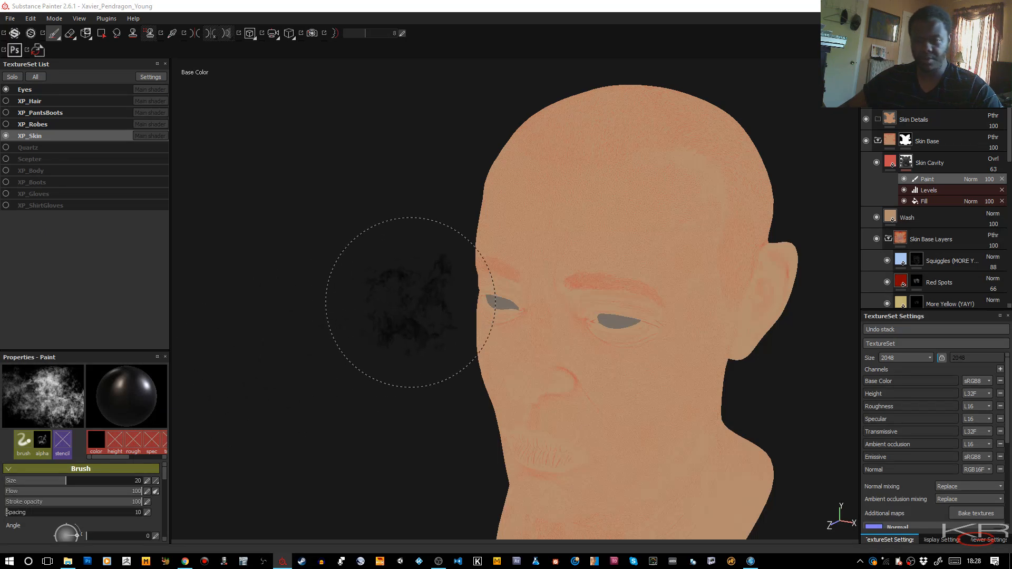
pyautogui.moveTo(364, 296)
pyautogui.keyDown('ctrl'); pyautogui.mouseDown(button='right')
pyautogui.moveTo(348, 301)
pyautogui.moveTo(364, 305)
pyautogui.mouseUp(button='right'); pyautogui.keyUp('ctrl')
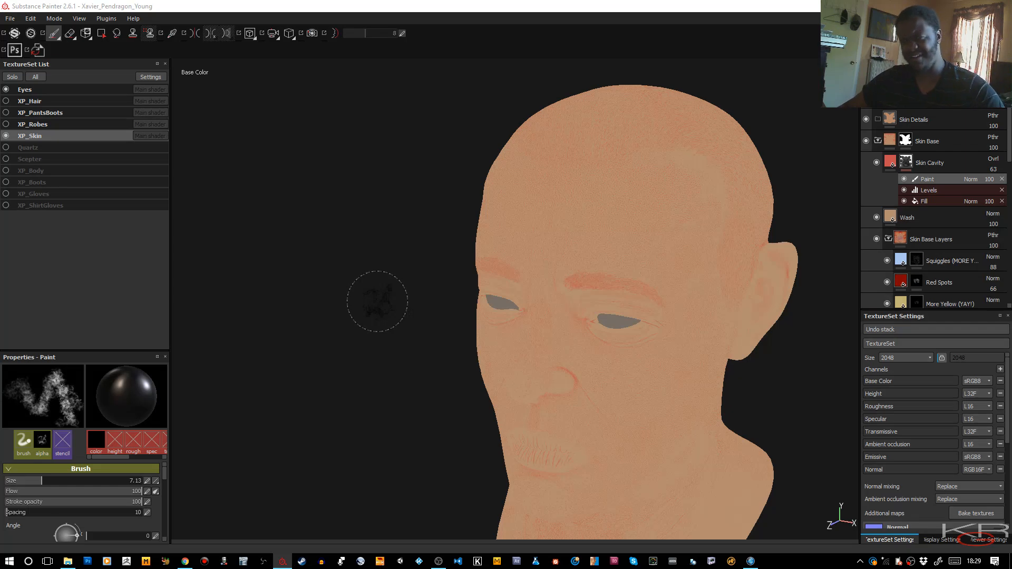
pyautogui.moveTo(395, 296)
pyautogui.keyDown('alt'); pyautogui.mouseDown()
pyautogui.moveTo(330, 345)
pyautogui.moveTo(343, 307)
pyautogui.moveTo(372, 304)
pyautogui.moveTo(367, 289)
pyautogui.mouseUp(); pyautogui.keyUp('alt')
pyautogui.scroll(5, 375, 223)
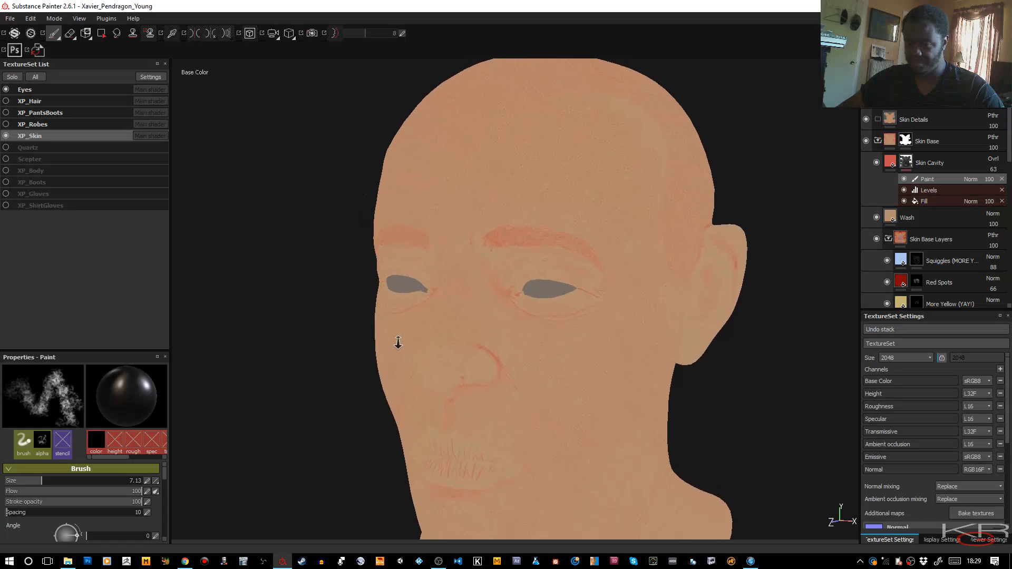
pyautogui.keyDown('alt'); pyautogui.moveTo(341, 260); pyautogui.dragTo(323, 316, button='right'); pyautogui.keyUp('alt')
pyautogui.keyDown('alt'); pyautogui.moveTo(323, 317); pyautogui.dragTo(334, 286, button='middle'); pyautogui.keyUp('alt')
pyautogui.keyDown('alt'); pyautogui.moveTo(334, 287); pyautogui.dragTo(343, 305, button='right'); pyautogui.keyUp('alt')
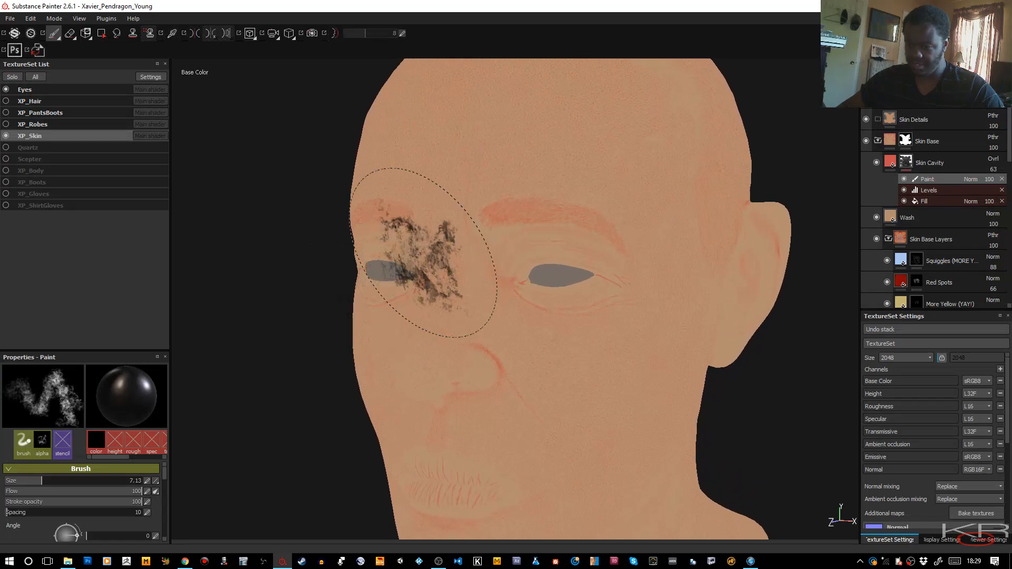
pyautogui.press('[')
pyautogui.press('[')
pyautogui.press('[')
pyautogui.press('[')
pyautogui.press('[')
pyautogui.press('[')
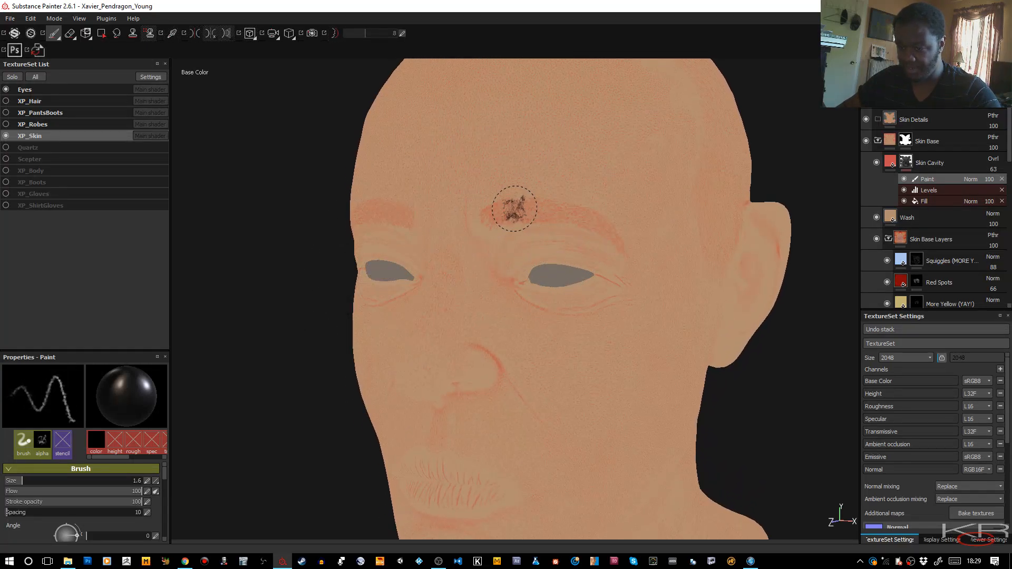
pyautogui.press('[')
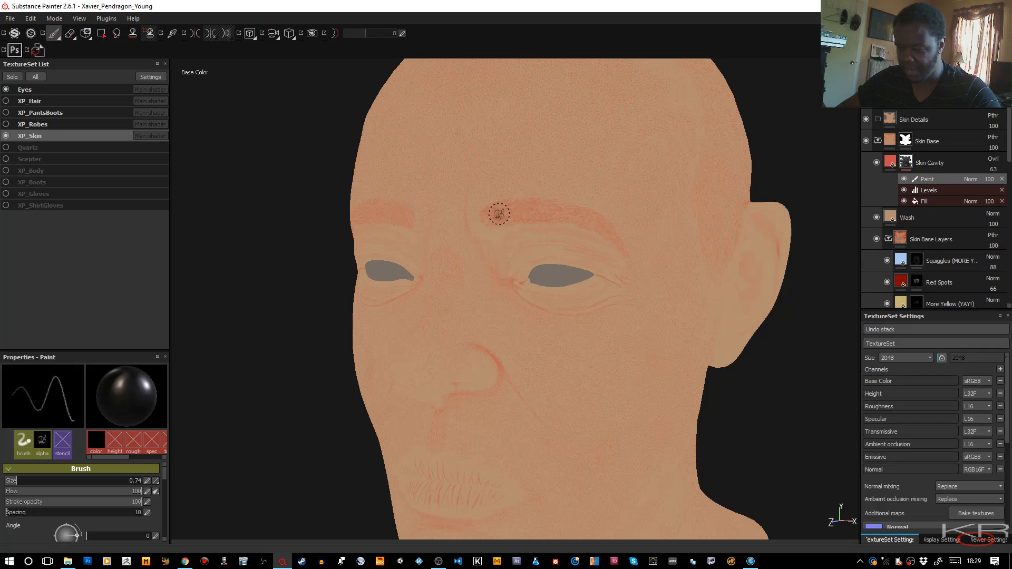
pyautogui.press(']')
pyautogui.press('[')
pyautogui.press(']')
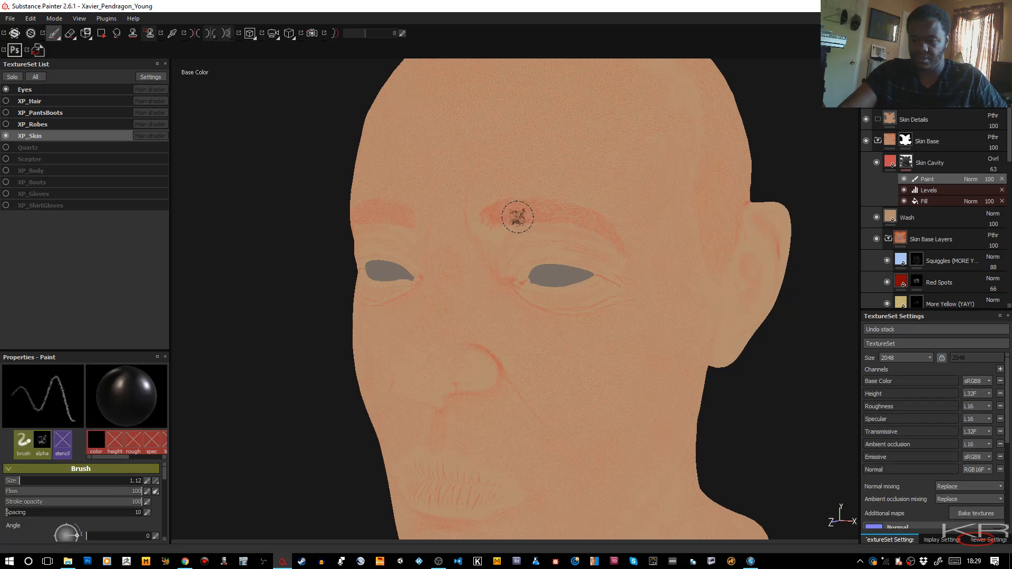
# Step: Enable symmetry, set the brush flow to 40 and paint the cavity red out of the eyebrows in black
pyautogui.press('l')
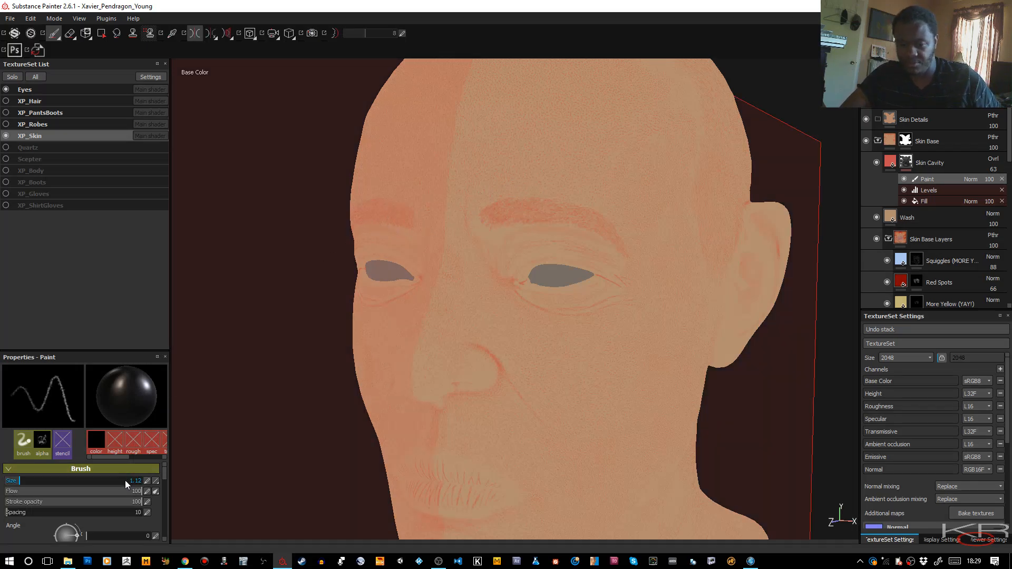
pyautogui.moveTo(109, 490)
pyautogui.mouseDown()
pyautogui.moveTo(36, 491)
pyautogui.moveTo(59, 499)
pyautogui.mouseUp()
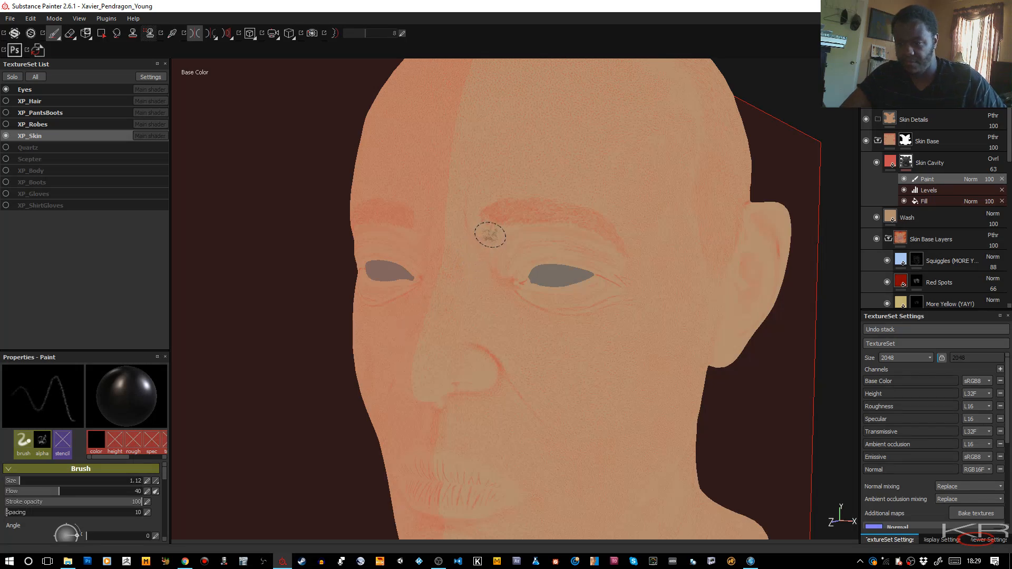
pyautogui.moveTo(495, 215)
pyautogui.mouseDown()
pyautogui.moveTo(479, 226)
pyautogui.moveTo(503, 207)
pyautogui.moveTo(484, 218)
pyautogui.mouseUp()
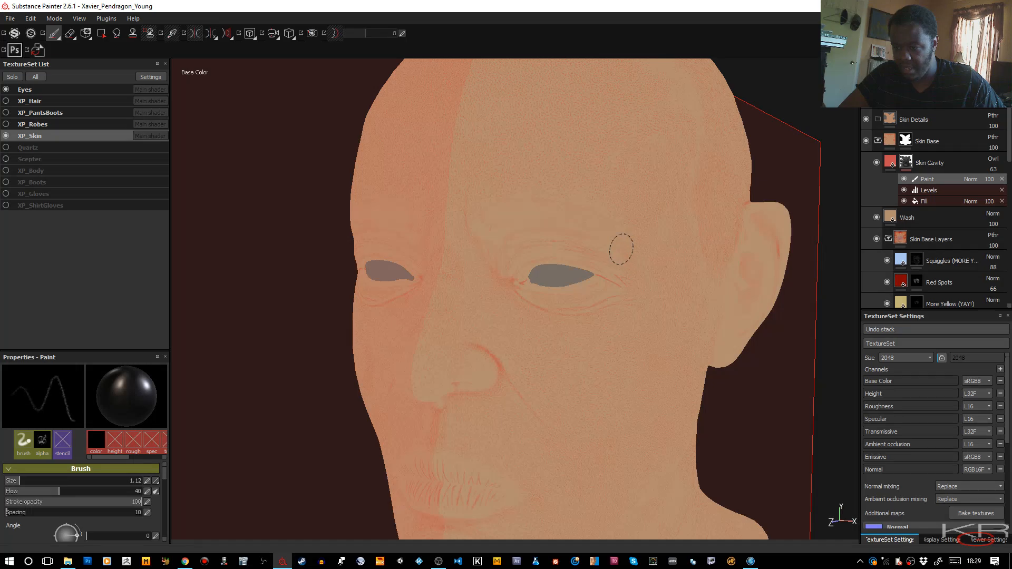
pyautogui.moveTo(538, 207); pyautogui.dragTo(557, 230)
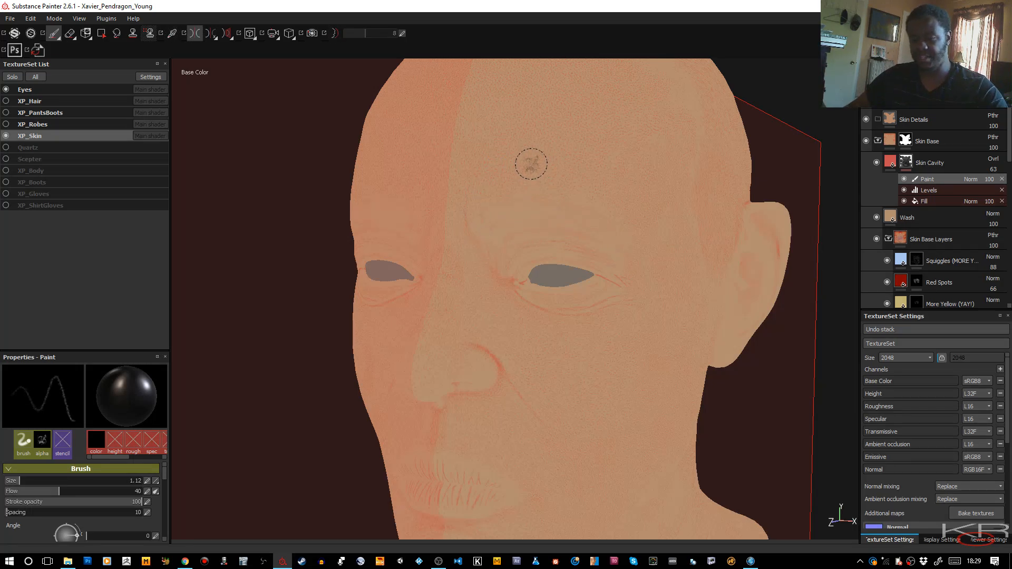
# Step: Enlarge the brush to 2.74 and mask out the cavity red across the upper side and back of the scalp
pyautogui.scroll(-3, 554, 218)
pyautogui.moveTo(556, 220)
pyautogui.keyDown('alt'); pyautogui.mouseDown(button='middle')
pyautogui.moveTo(551, 176)
pyautogui.moveTo(549, 204)
pyautogui.mouseUp(button='middle'); pyautogui.keyUp('alt')
pyautogui.keyDown('alt'); pyautogui.moveTo(549, 204); pyautogui.dragTo(577, 283, button='right'); pyautogui.keyUp('alt')
pyautogui.keyDown('alt'); pyautogui.moveTo(576, 283); pyautogui.dragTo(416, 292); pyautogui.keyUp('alt')
pyautogui.keyDown('alt'); pyautogui.moveTo(631, 244); pyautogui.dragTo(511, 317, button='middle'); pyautogui.keyUp('alt')
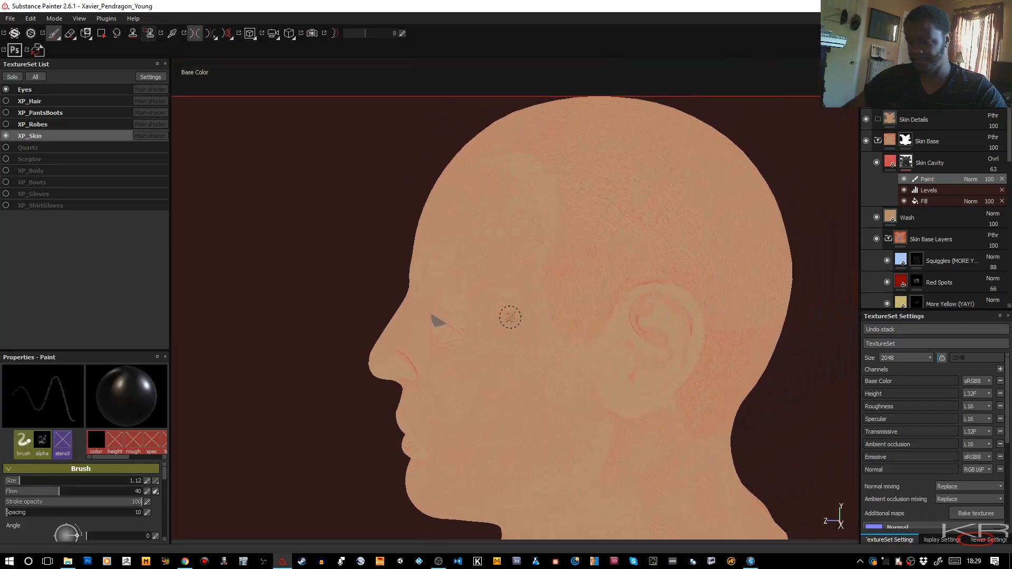
pyautogui.keyDown('alt'); pyautogui.moveTo(510, 316); pyautogui.dragTo(606, 314, button='right'); pyautogui.keyUp('alt')
pyautogui.keyDown('alt'); pyautogui.moveTo(606, 314); pyautogui.dragTo(513, 309); pyautogui.keyUp('alt')
pyautogui.keyDown('alt'); pyautogui.moveTo(632, 264); pyautogui.dragTo(507, 291, button='middle'); pyautogui.keyUp('alt')
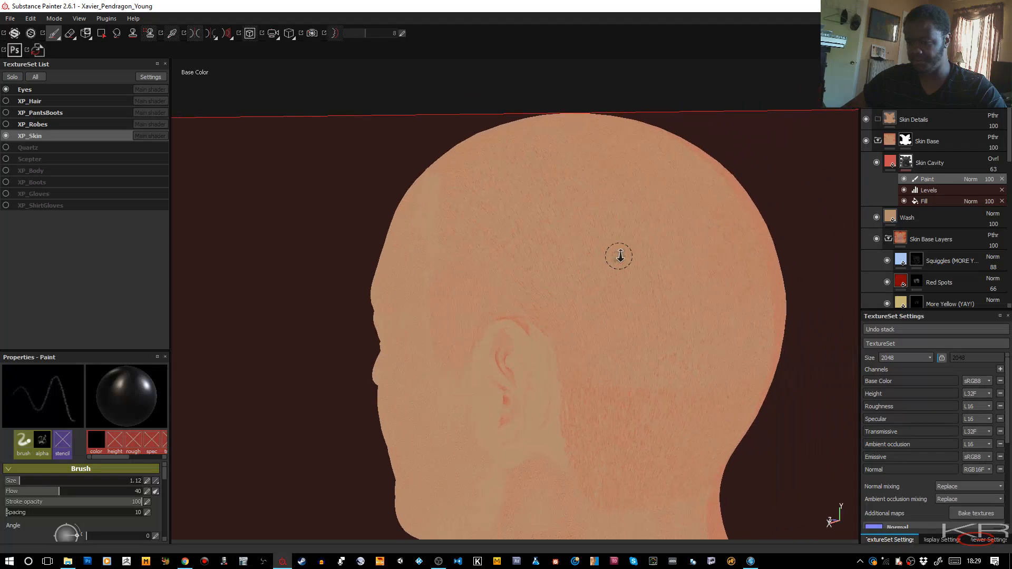
pyautogui.keyDown('alt'); pyautogui.moveTo(617, 256); pyautogui.dragTo(634, 260, button='right'); pyautogui.keyUp('alt')
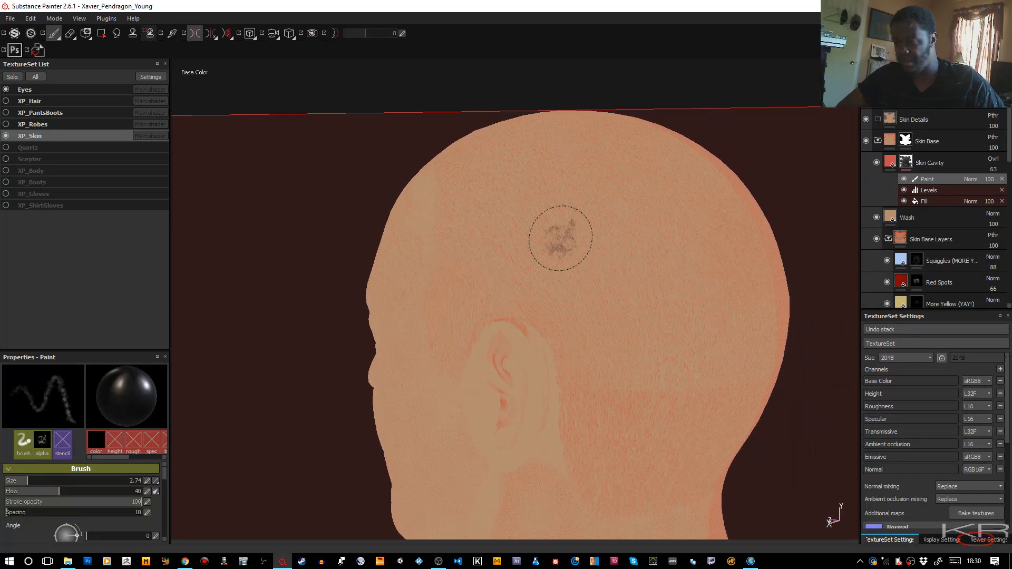
pyautogui.moveTo(627, 231)
pyautogui.mouseDown()
pyautogui.moveTo(669, 217)
pyautogui.moveTo(707, 252)
pyautogui.moveTo(719, 233)
pyautogui.moveTo(759, 247)
pyautogui.moveTo(706, 262)
pyautogui.moveTo(705, 304)
pyautogui.moveTo(735, 335)
pyautogui.moveTo(576, 255)
pyautogui.moveTo(601, 243)
pyautogui.moveTo(627, 169)
pyautogui.moveTo(706, 220)
pyautogui.moveTo(729, 192)
pyautogui.moveTo(750, 215)
pyautogui.moveTo(719, 308)
pyautogui.moveTo(704, 296)
pyautogui.mouseUp()
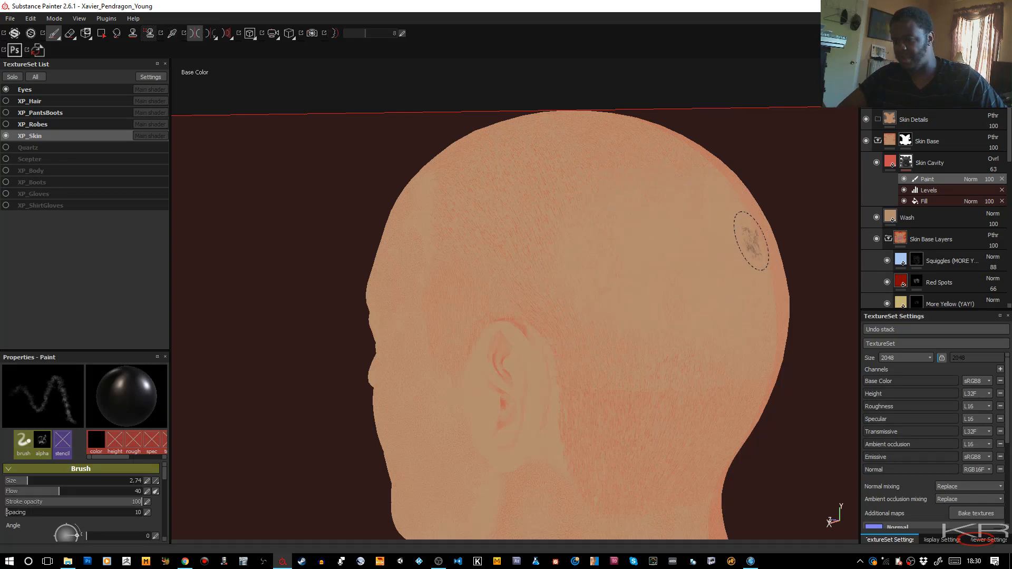
pyautogui.moveTo(644, 288); pyautogui.dragTo(626, 235)
pyautogui.moveTo(697, 318)
pyautogui.mouseDown()
pyautogui.moveTo(700, 334)
pyautogui.moveTo(703, 298)
pyautogui.moveTo(764, 346)
pyautogui.mouseUp()
pyautogui.moveTo(756, 303); pyautogui.dragTo(744, 288)
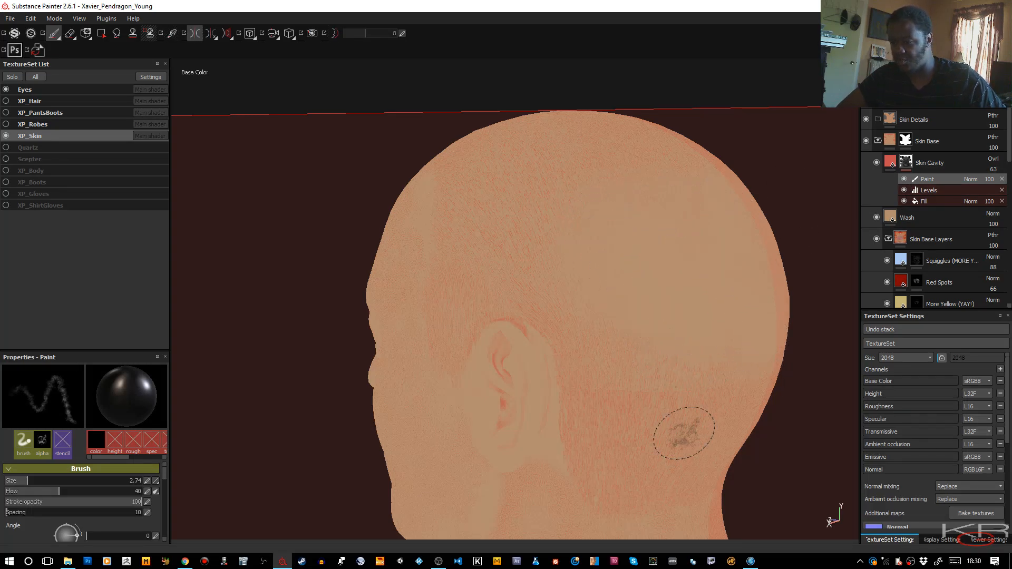
# Step: Mask out the cavity red on the scalp above and behind the ear, reducing the brush size to 1.58
pyautogui.moveTo(513, 200); pyautogui.dragTo(515, 233)
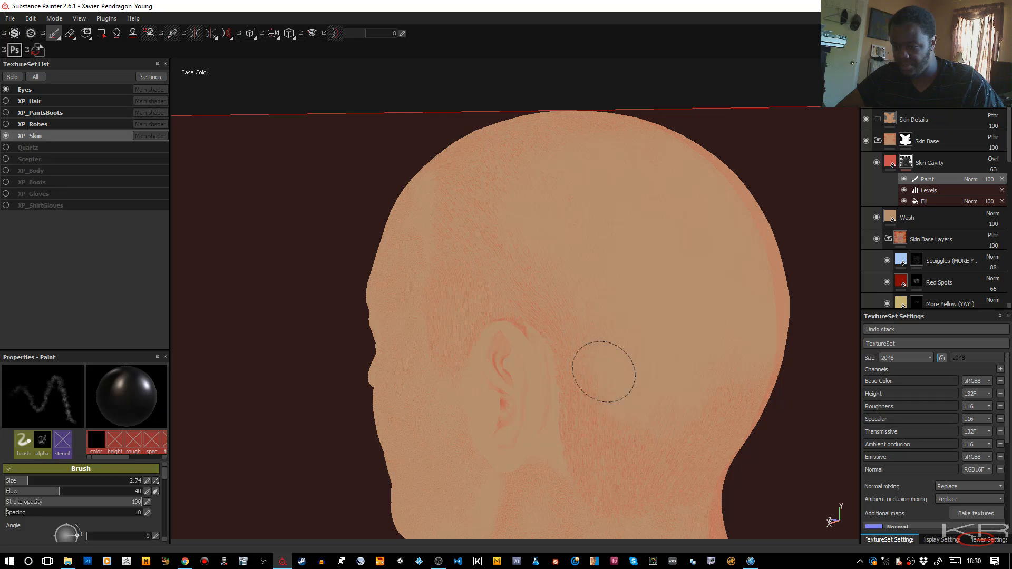
pyautogui.moveTo(588, 346)
pyautogui.mouseDown()
pyautogui.moveTo(586, 362)
pyautogui.moveTo(567, 330)
pyautogui.moveTo(568, 431)
pyautogui.moveTo(587, 417)
pyautogui.mouseUp()
pyautogui.press('[')
pyautogui.press('[')
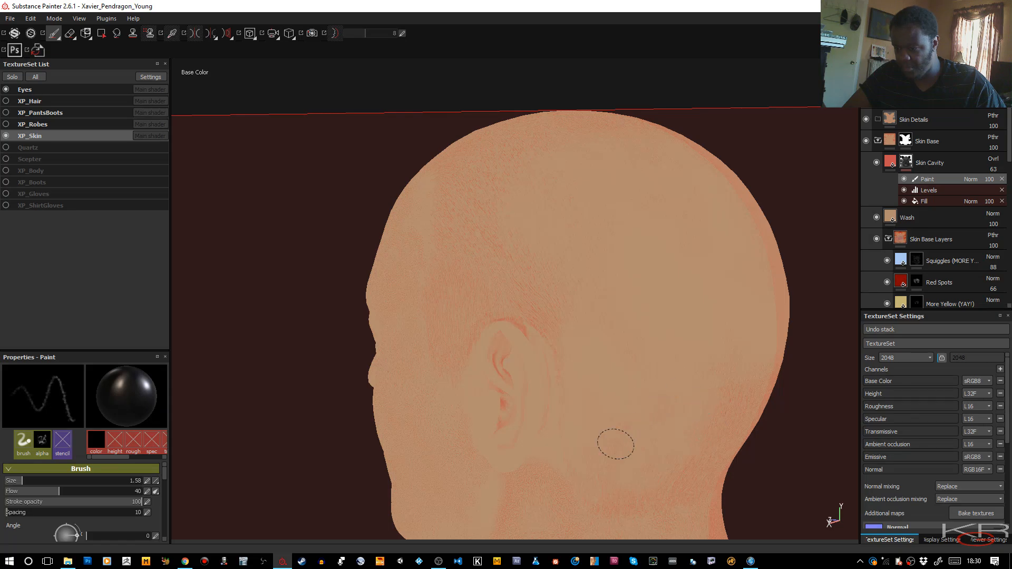
# Step: Paint away the remaining cavity red on the lower back of the head and along the hairline above the ear
pyautogui.moveTo(654, 382)
pyautogui.keyDown('alt'); pyautogui.mouseDown()
pyautogui.moveTo(669, 354)
pyautogui.moveTo(592, 341)
pyautogui.moveTo(556, 237)
pyautogui.mouseUp(); pyautogui.keyUp('alt')
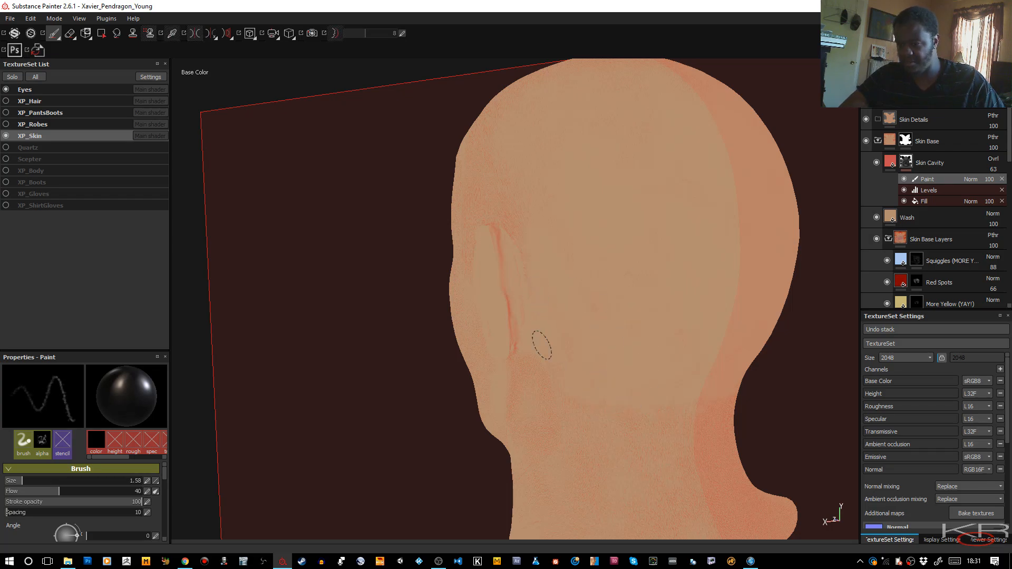
pyautogui.moveTo(585, 342)
pyautogui.mouseDown()
pyautogui.moveTo(588, 253)
pyautogui.moveTo(677, 248)
pyautogui.mouseUp()
pyautogui.keyDown('alt'); pyautogui.moveTo(594, 242); pyautogui.dragTo(709, 291, button='middle'); pyautogui.keyUp('alt')
pyautogui.moveTo(709, 291)
pyautogui.keyDown('alt'); pyautogui.mouseDown(button='right')
pyautogui.moveTo(692, 321)
pyautogui.moveTo(714, 322)
pyautogui.mouseUp(button='right'); pyautogui.keyUp('alt')
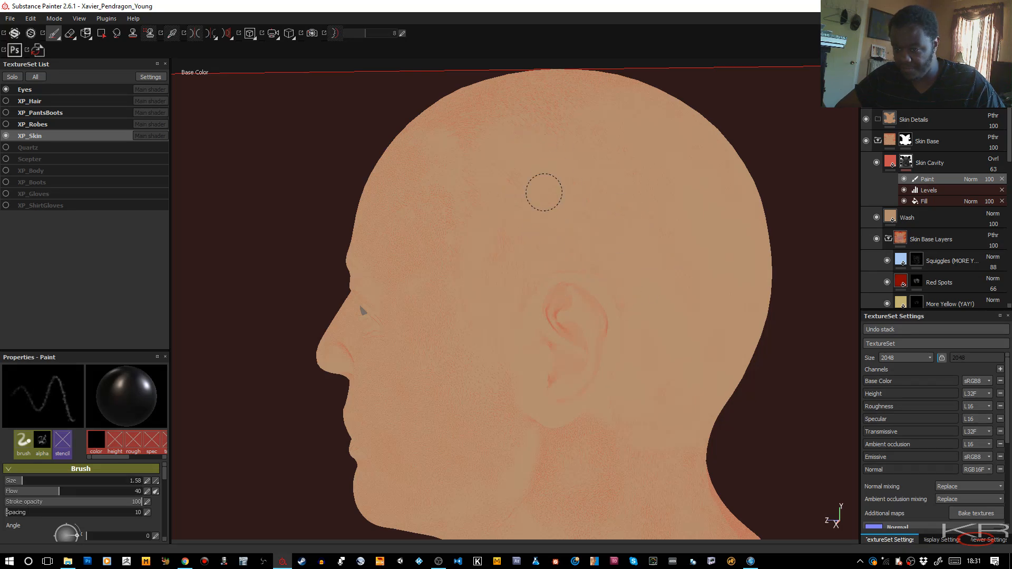
pyautogui.moveTo(529, 254); pyautogui.dragTo(524, 249)
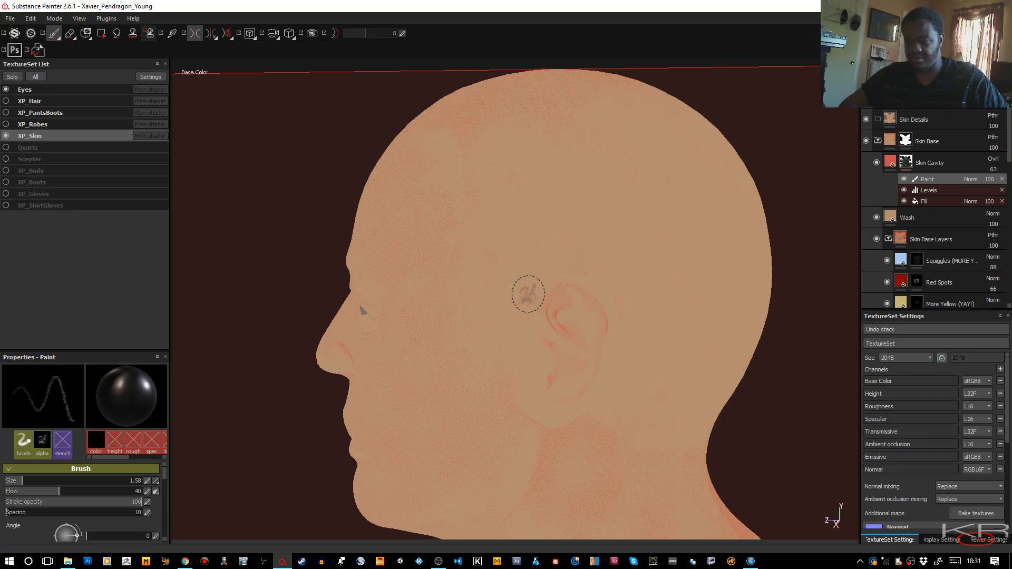
# Step: Lower the brush flow to 30, set its size to 2.74 and paint the cavity red out of the ear
pyautogui.keyDown('ctrl'); pyautogui.moveTo(536, 301); pyautogui.dragTo(546, 301, button='right'); pyautogui.keyUp('ctrl')
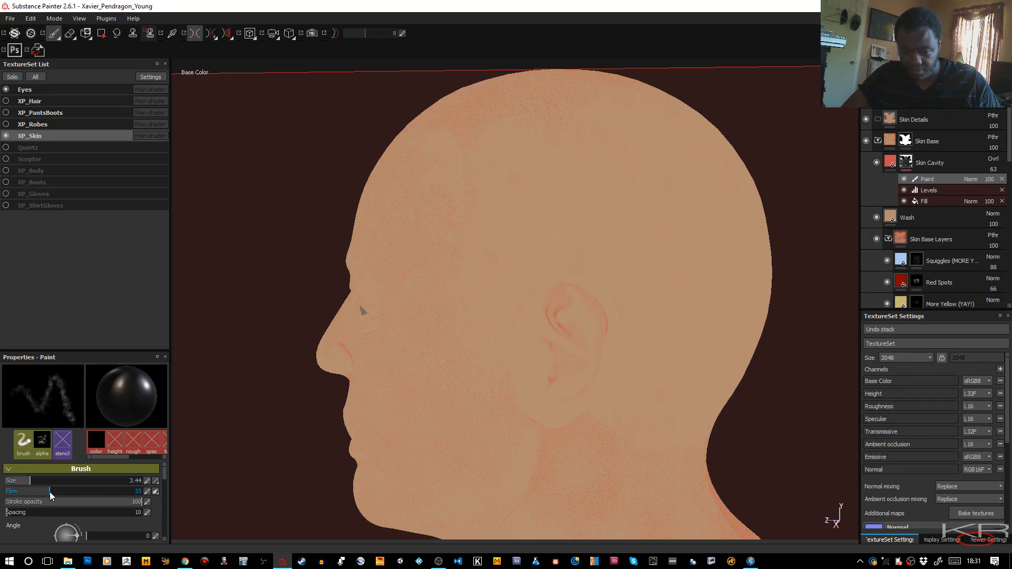
pyautogui.moveTo(47, 492); pyautogui.dragTo(45, 492)
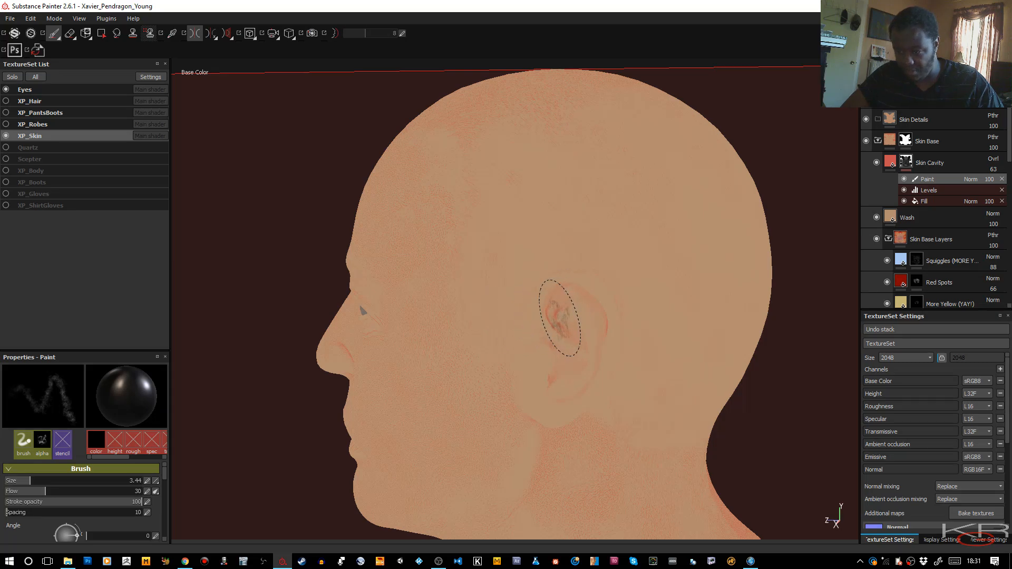
pyautogui.press('[')
pyautogui.moveTo(557, 323)
pyautogui.mouseDown()
pyautogui.moveTo(579, 295)
pyautogui.moveTo(585, 323)
pyautogui.moveTo(533, 384)
pyautogui.moveTo(585, 380)
pyautogui.moveTo(599, 361)
pyautogui.moveTo(551, 346)
pyautogui.moveTo(553, 310)
pyautogui.moveTo(592, 328)
pyautogui.moveTo(572, 354)
pyautogui.moveTo(554, 312)
pyautogui.moveTo(596, 307)
pyautogui.moveTo(584, 361)
pyautogui.moveTo(574, 299)
pyautogui.moveTo(606, 312)
pyautogui.moveTo(570, 287)
pyautogui.mouseUp()
pyautogui.press('l')
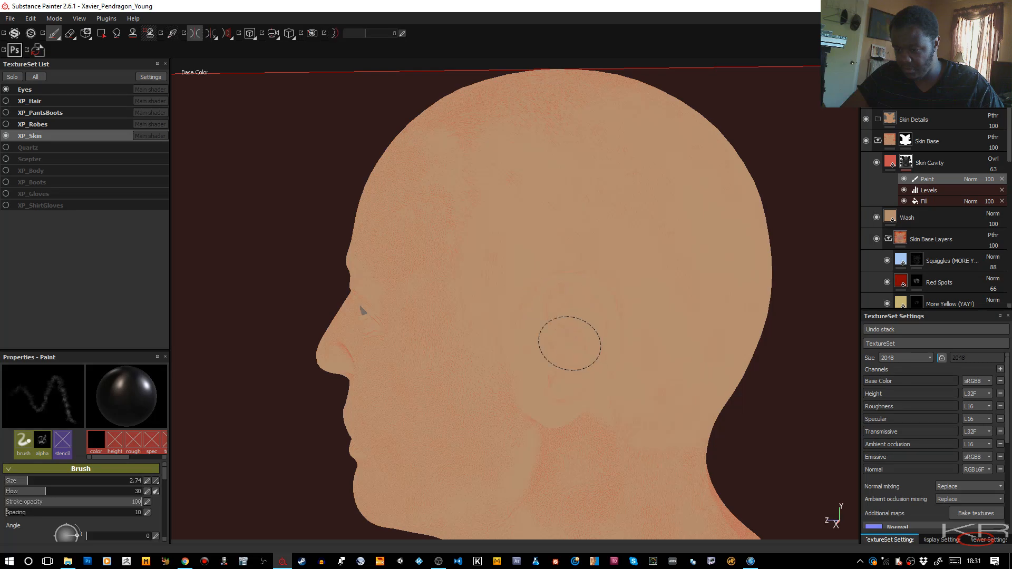
pyautogui.click(581, 232)
# Step: Paint the cavity red out of the neck below the ear and touch up the adjacent side of the scalp
pyautogui.keyDown('alt'); pyautogui.moveTo(583, 264); pyautogui.dragTo(576, 220, button='right'); pyautogui.keyUp('alt')
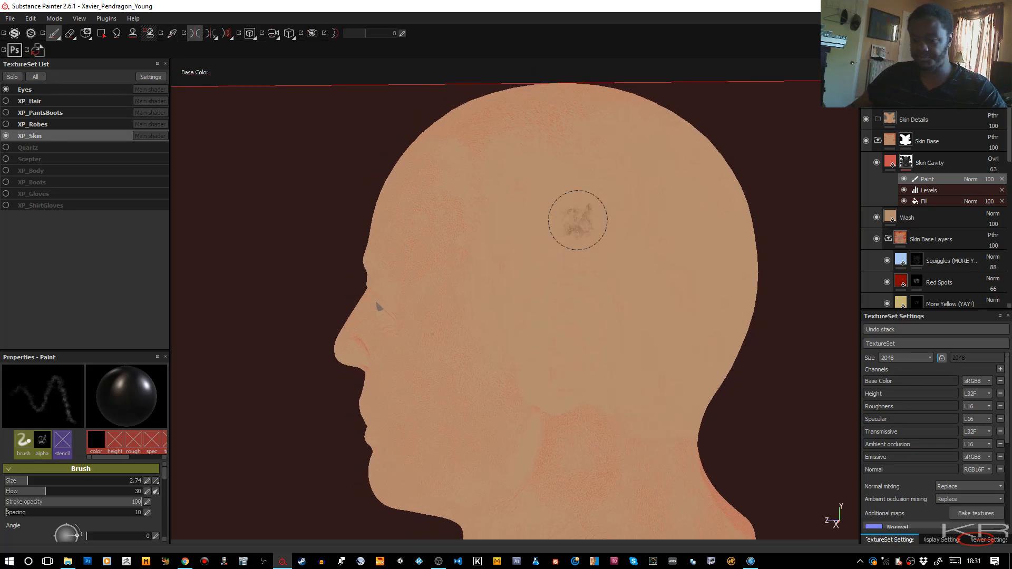
pyautogui.keyDown('alt'); pyautogui.moveTo(576, 220); pyautogui.dragTo(686, 227); pyautogui.keyUp('alt')
pyautogui.moveTo(534, 318)
pyautogui.keyDown('alt'); pyautogui.mouseDown(button='middle')
pyautogui.moveTo(556, 213)
pyautogui.moveTo(549, 196)
pyautogui.mouseUp(button='middle'); pyautogui.keyUp('alt')
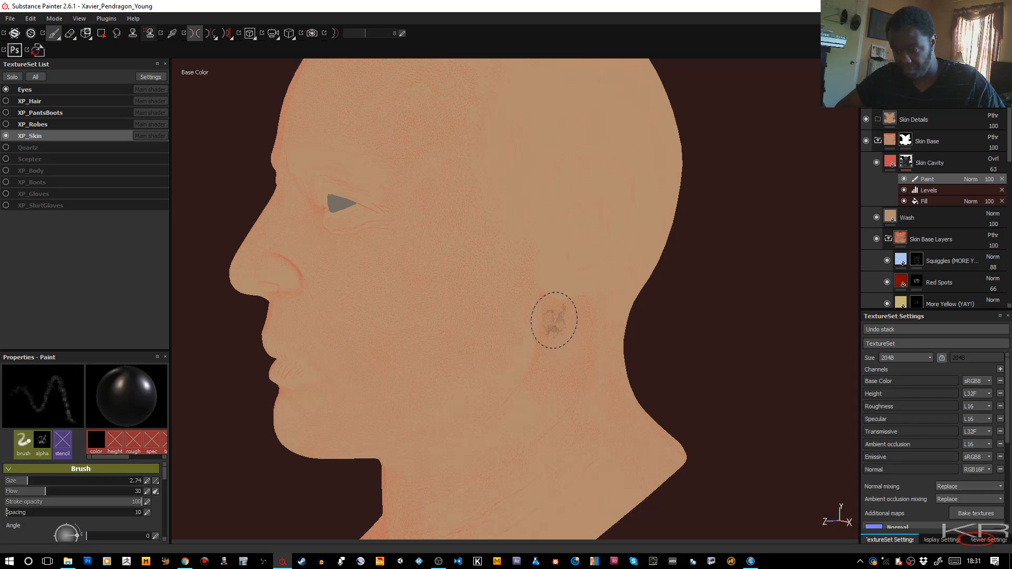
pyautogui.press('l')
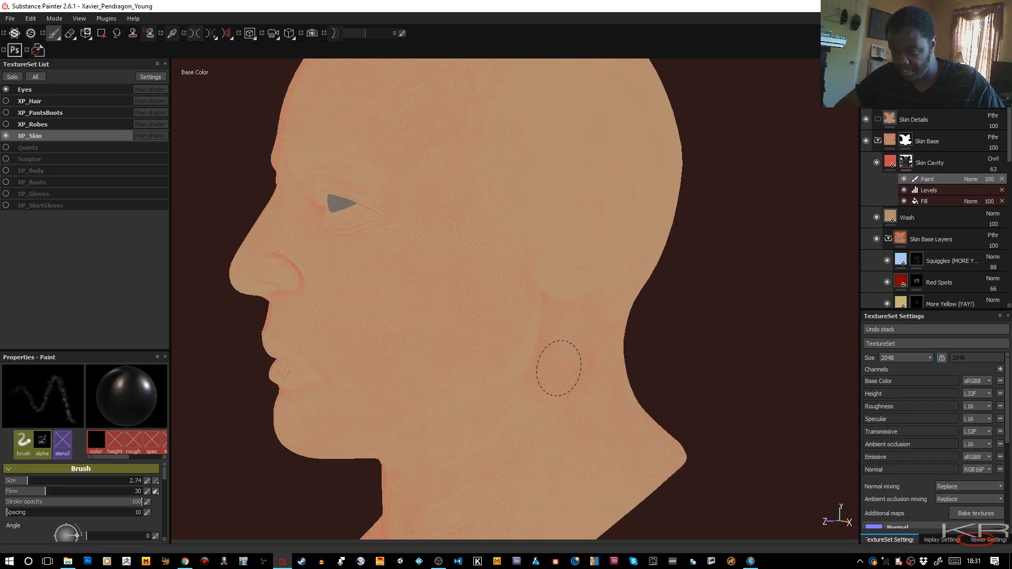
pyautogui.moveTo(559, 369)
pyautogui.mouseDown()
pyautogui.moveTo(559, 319)
pyautogui.moveTo(545, 315)
pyautogui.mouseUp()
pyautogui.moveTo(601, 219); pyautogui.dragTo(606, 228)
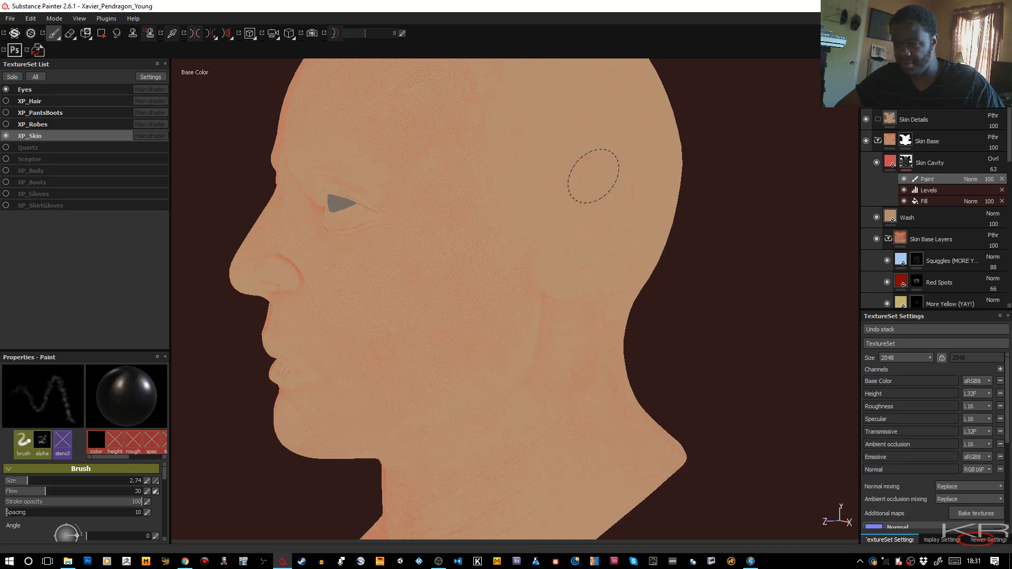
pyautogui.moveTo(593, 176); pyautogui.dragTo(592, 203)
# Step: Mask out the remaining cavity red across the back and upper side of the scalp
pyautogui.keyDown('alt'); pyautogui.moveTo(542, 209); pyautogui.dragTo(542, 212, button='right'); pyautogui.keyUp('alt')
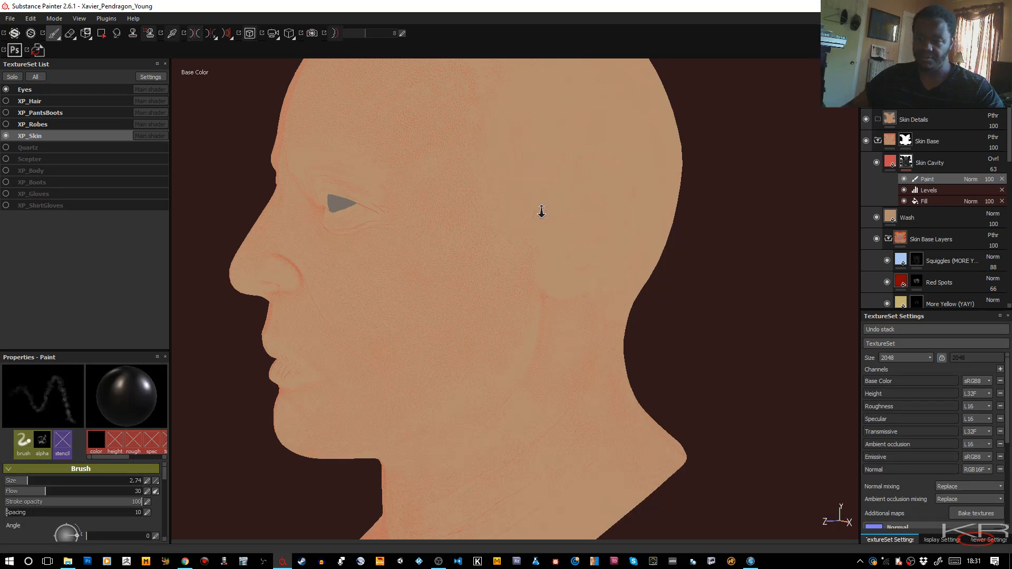
pyautogui.moveTo(542, 211)
pyautogui.keyDown('alt'); pyautogui.mouseDown()
pyautogui.moveTo(560, 190)
pyautogui.moveTo(543, 163)
pyautogui.moveTo(538, 345)
pyautogui.moveTo(472, 303)
pyautogui.moveTo(479, 316)
pyautogui.moveTo(454, 196)
pyautogui.mouseUp(); pyautogui.keyUp('alt')
pyautogui.click(461, 299)
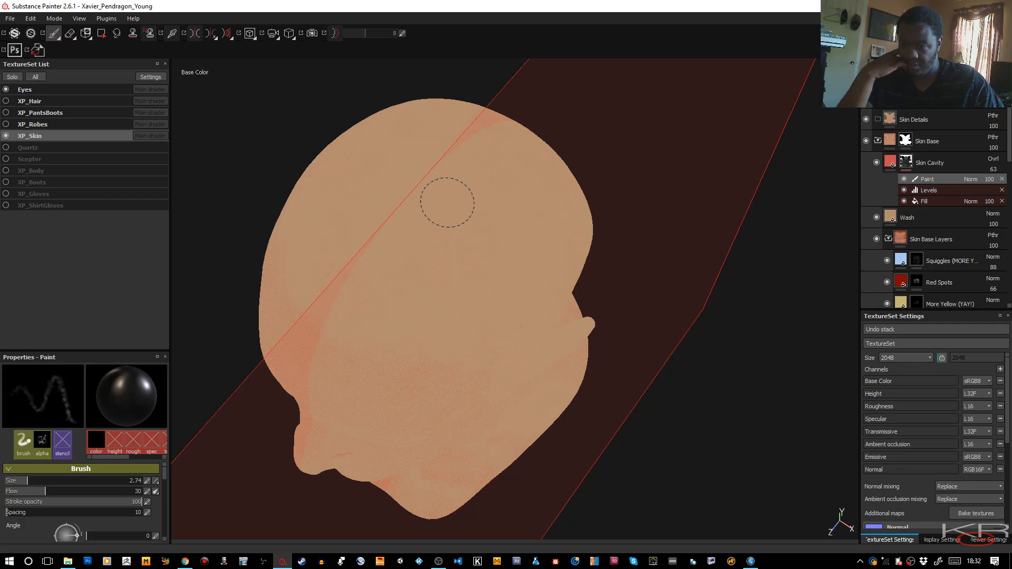
pyautogui.moveTo(448, 203); pyautogui.dragTo(444, 204)
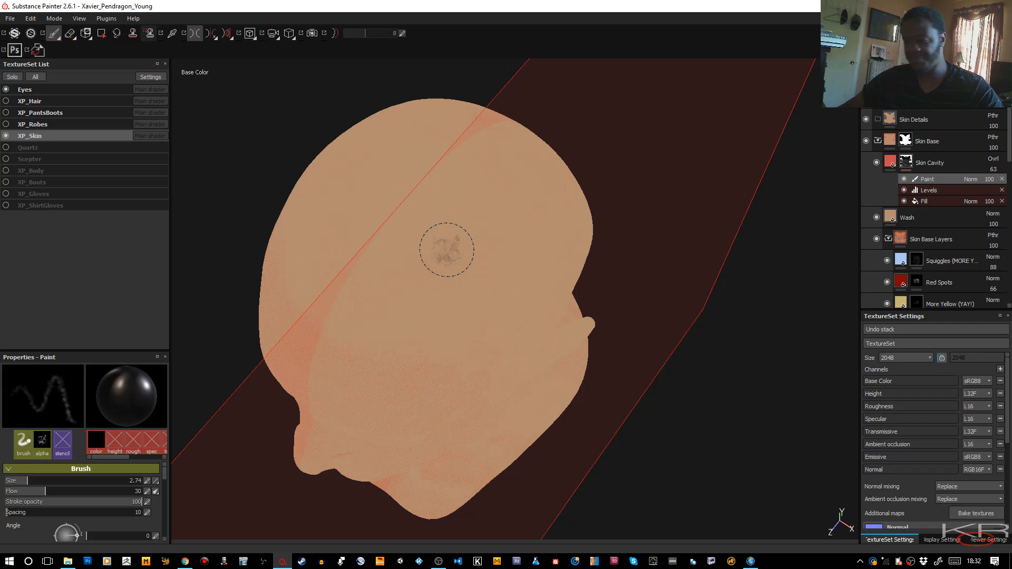
pyautogui.keyDown('alt'); pyautogui.moveTo(464, 316); pyautogui.dragTo(694, 196); pyautogui.keyUp('alt')
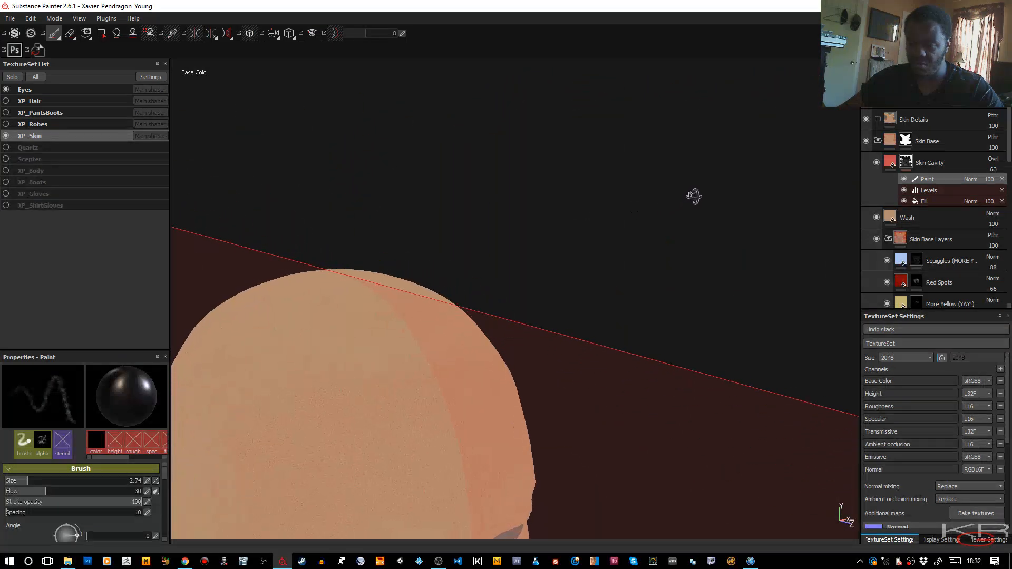
pyautogui.keyDown('alt'); pyautogui.moveTo(357, 413); pyautogui.dragTo(573, 249); pyautogui.keyUp('alt')
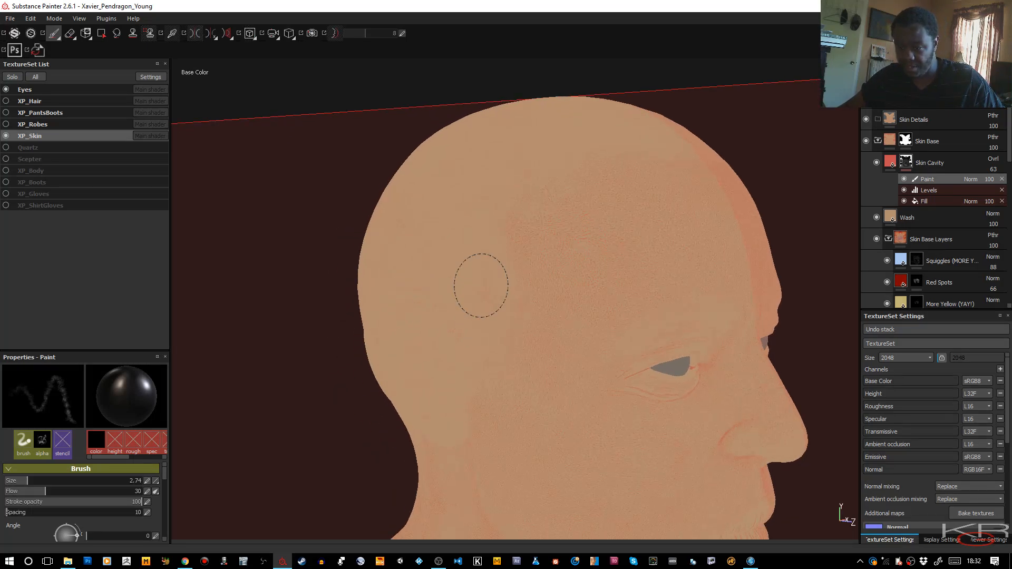
pyautogui.moveTo(441, 178)
pyautogui.mouseDown()
pyautogui.moveTo(468, 219)
pyautogui.moveTo(454, 188)
pyautogui.mouseUp()
# Step: Reduce the brush size to 1.58 and soften the cavity red in the crease beside the nostril
pyautogui.moveTo(517, 204)
pyautogui.keyDown('alt'); pyautogui.mouseDown()
pyautogui.moveTo(560, 220)
pyautogui.moveTo(388, 219)
pyautogui.moveTo(637, 280)
pyautogui.mouseUp(); pyautogui.keyUp('alt')
pyautogui.keyDown('alt'); pyautogui.moveTo(733, 295); pyautogui.dragTo(549, 196, button='middle'); pyautogui.keyUp('alt')
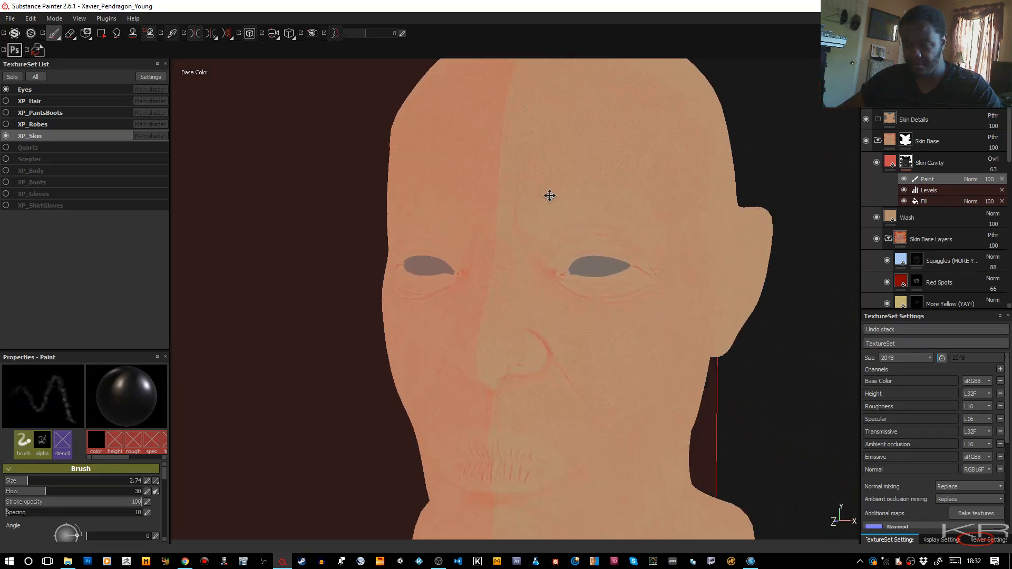
pyautogui.keyDown('alt'); pyautogui.moveTo(548, 197); pyautogui.dragTo(591, 237, button='right'); pyautogui.keyUp('alt')
pyautogui.keyDown('alt'); pyautogui.moveTo(591, 279); pyautogui.dragTo(556, 287); pyautogui.keyUp('alt')
pyautogui.keyDown('alt'); pyautogui.moveTo(595, 309); pyautogui.dragTo(555, 205, button='middle'); pyautogui.keyUp('alt')
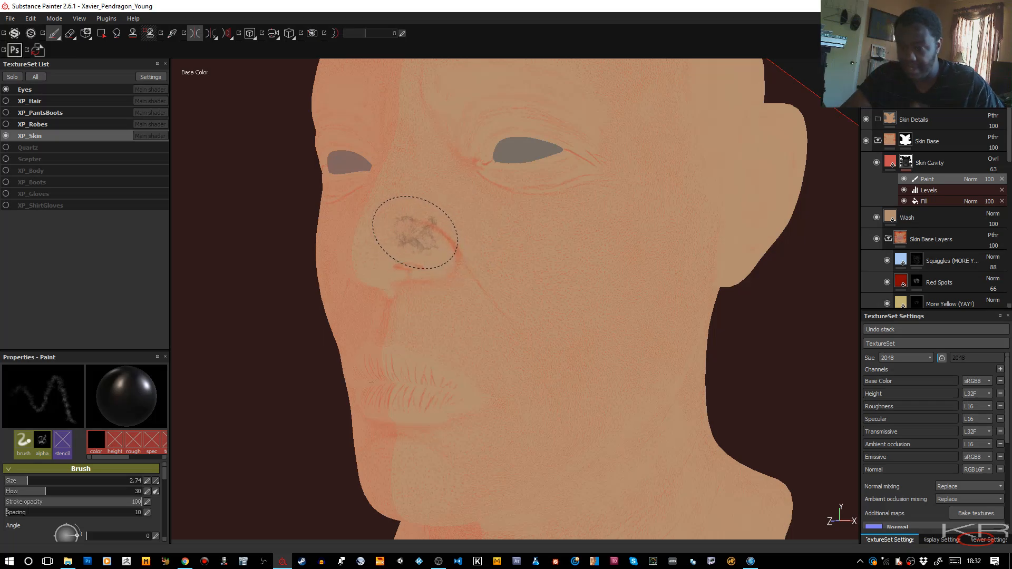
pyautogui.press('[')
pyautogui.press('[')
pyautogui.press('[')
pyautogui.press('[')
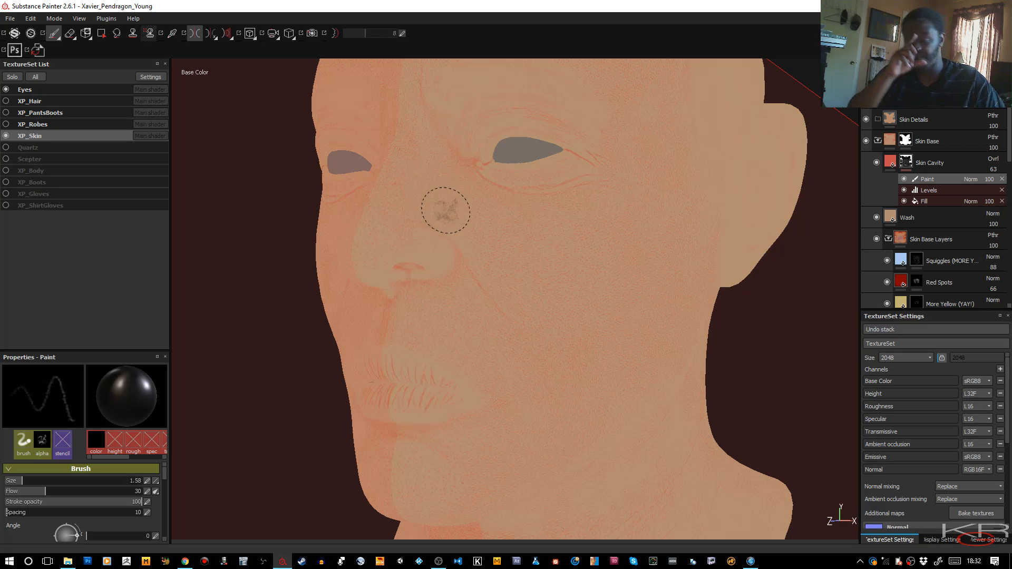
pyautogui.moveTo(445, 210)
pyautogui.keyDown('alt'); pyautogui.mouseDown()
pyautogui.moveTo(469, 208)
pyautogui.moveTo(481, 266)
pyautogui.moveTo(497, 221)
pyautogui.moveTo(480, 248)
pyautogui.mouseUp(); pyautogui.keyUp('alt')
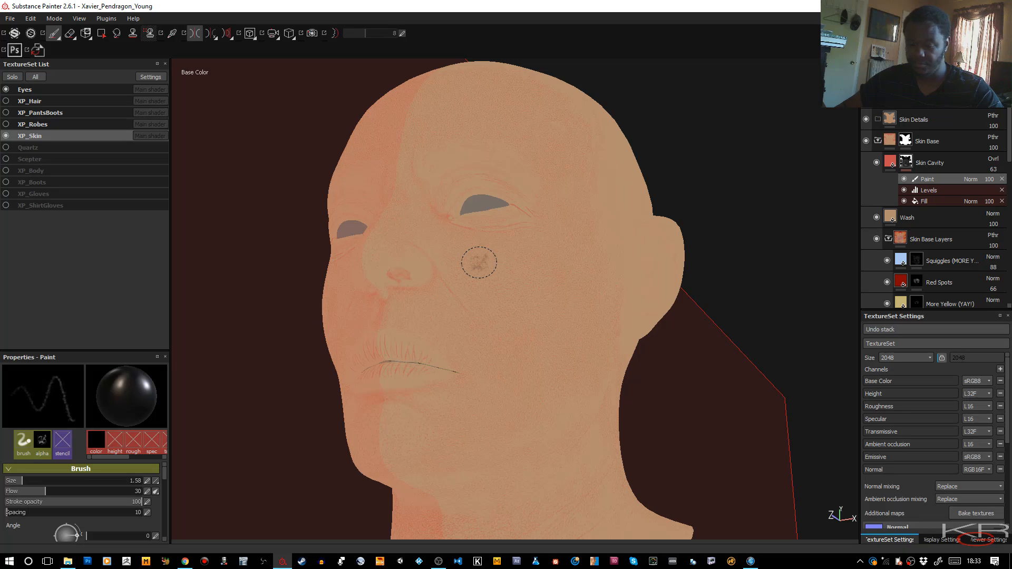
# Step: Show the full material on the head, expand the DetailMaps folder and select the Normal/AO layer
pyautogui.press('m')
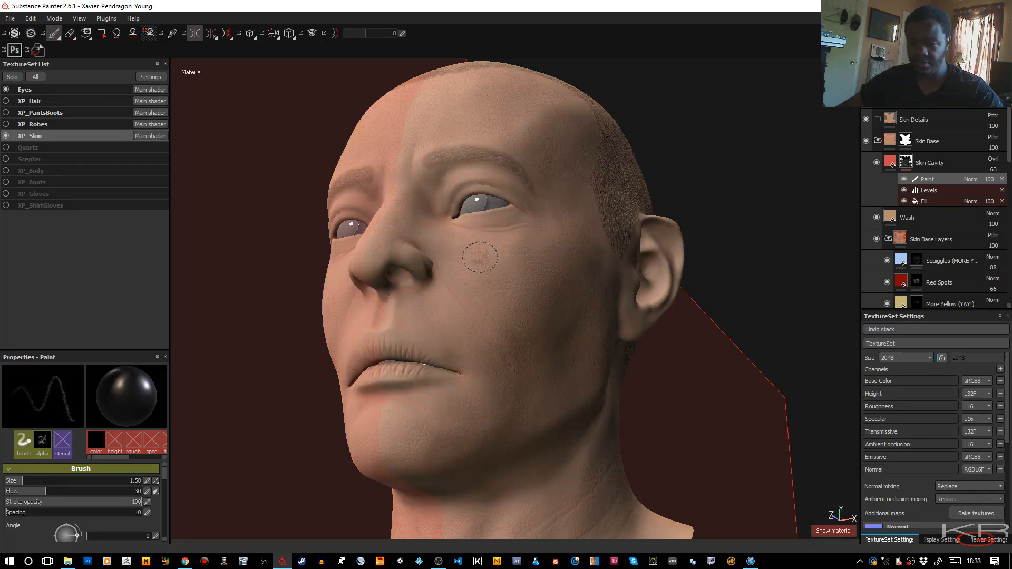
pyautogui.moveTo(495, 274)
pyautogui.keyDown('alt'); pyautogui.mouseDown()
pyautogui.moveTo(511, 316)
pyautogui.moveTo(509, 357)
pyautogui.moveTo(529, 378)
pyautogui.moveTo(506, 355)
pyautogui.moveTo(514, 301)
pyautogui.mouseUp(); pyautogui.keyUp('alt')
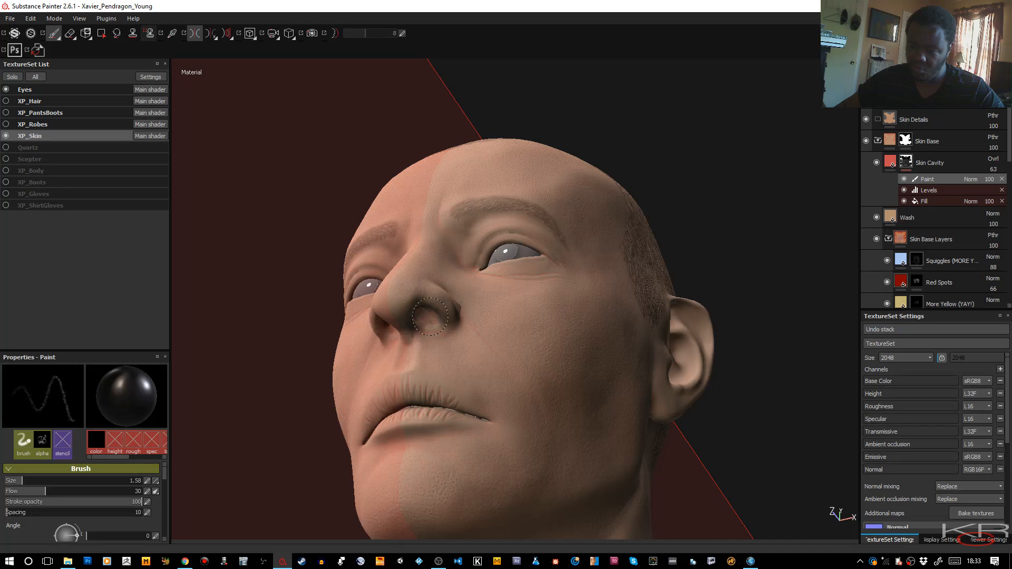
pyautogui.scroll(-3, 937, 216)
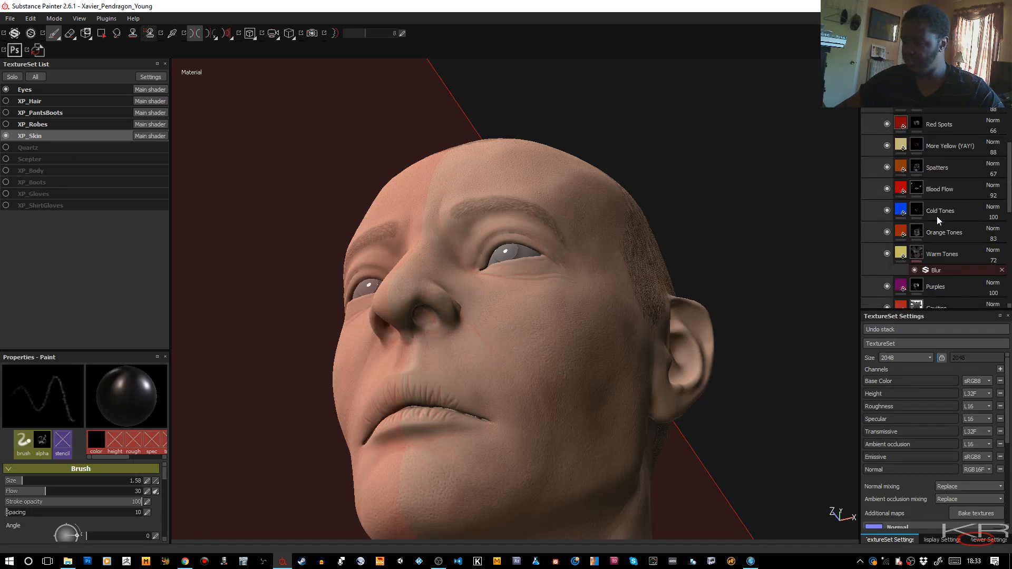
pyautogui.scroll(-6, 937, 217)
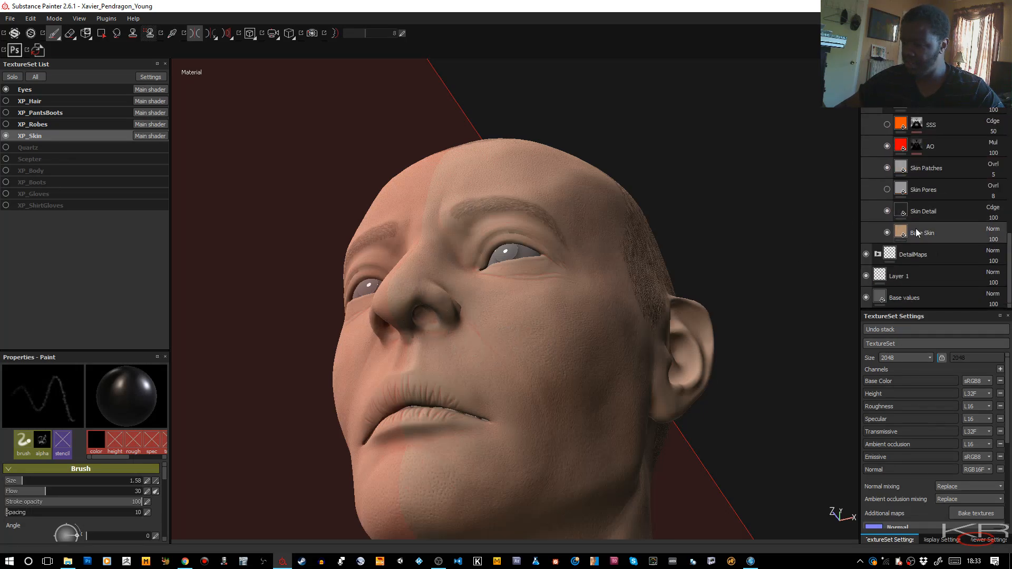
pyautogui.click(878, 254)
pyautogui.scroll(-1, 942, 239)
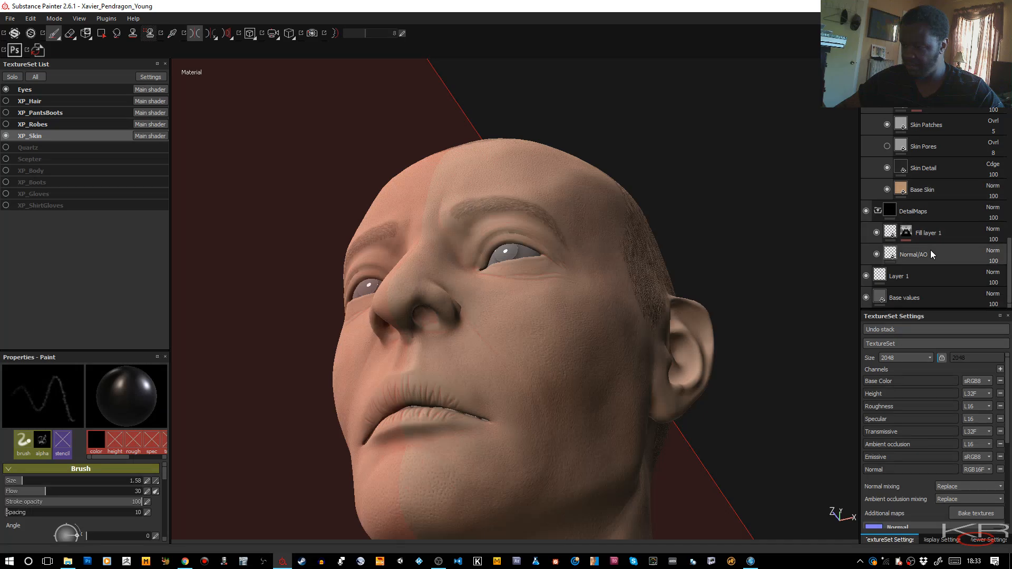
pyautogui.click(937, 251)
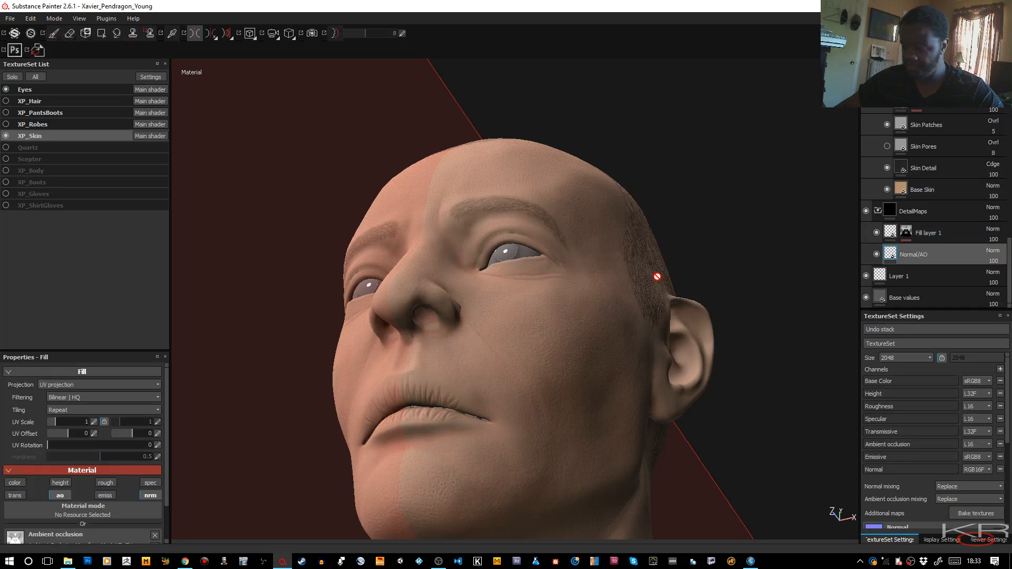
# Step: Cycle the viewport through the single channels until Ambient occlusion is displayed on the head
pyautogui.press('c')
pyautogui.press('c')
pyautogui.press('c')
pyautogui.press('c')
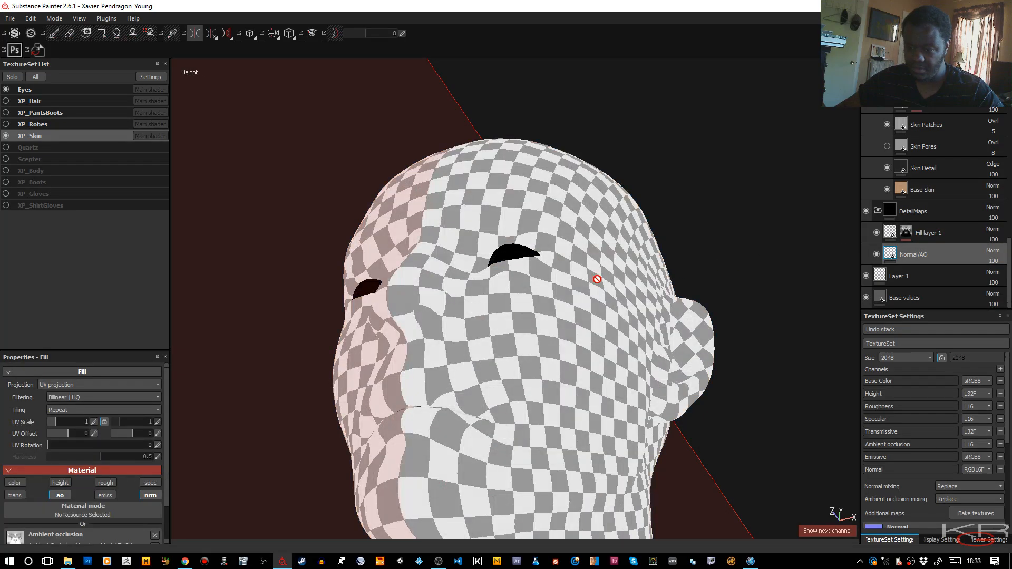
pyautogui.press('c')
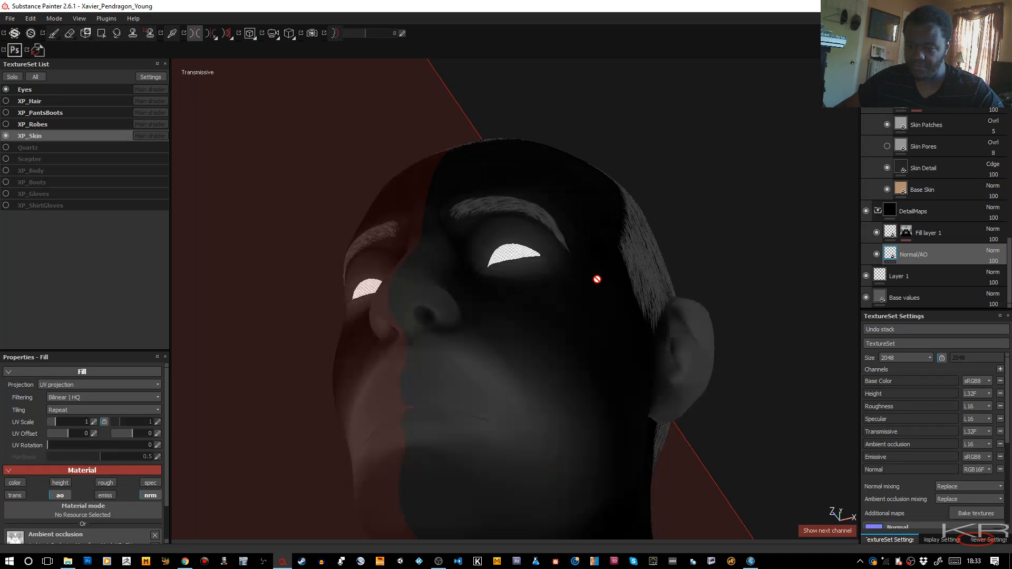
pyautogui.press('c')
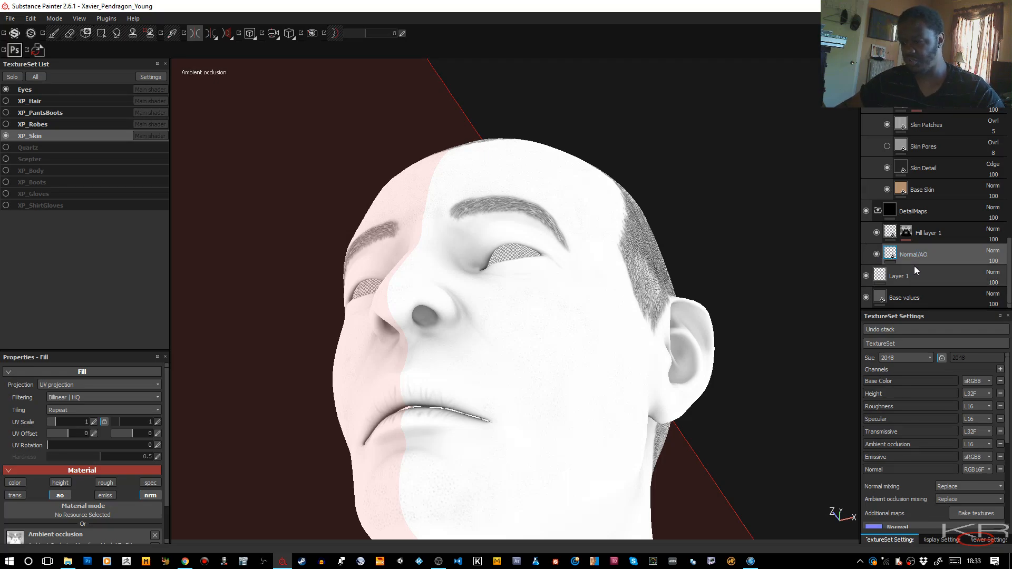
# Step: Inspect the mask of Fill layer 1 in DetailMaps and the settings of its Fill effect
pyautogui.click(891, 236)
pyautogui.click(905, 233)
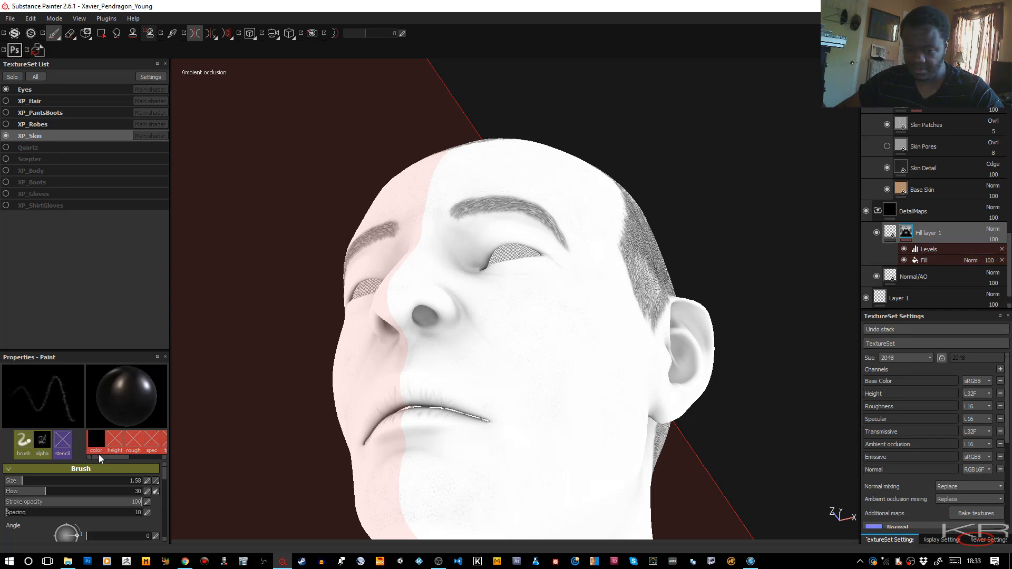
pyautogui.scroll(-7, 100, 456)
pyautogui.scroll(-4, 110, 489)
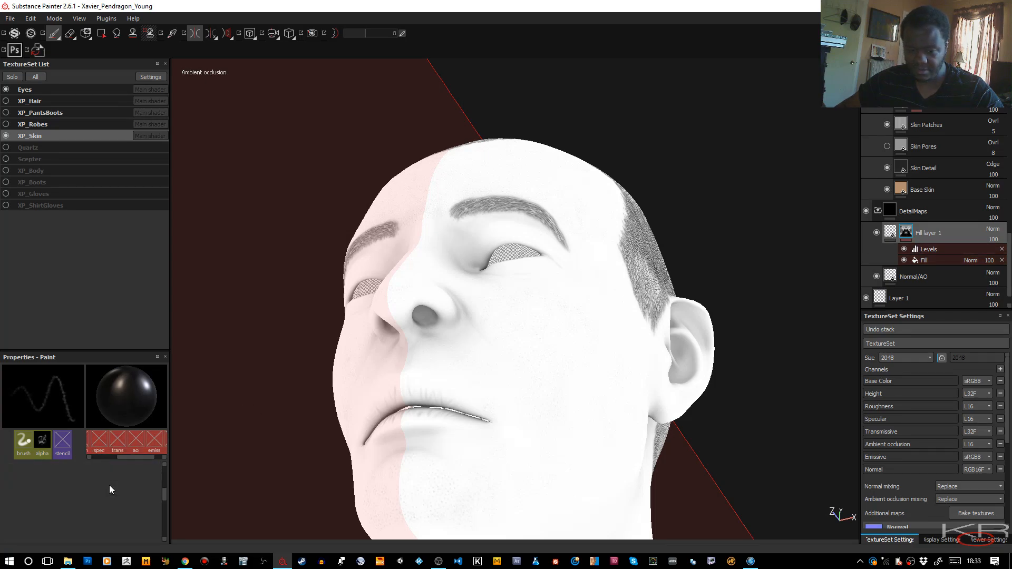
pyautogui.click(921, 261)
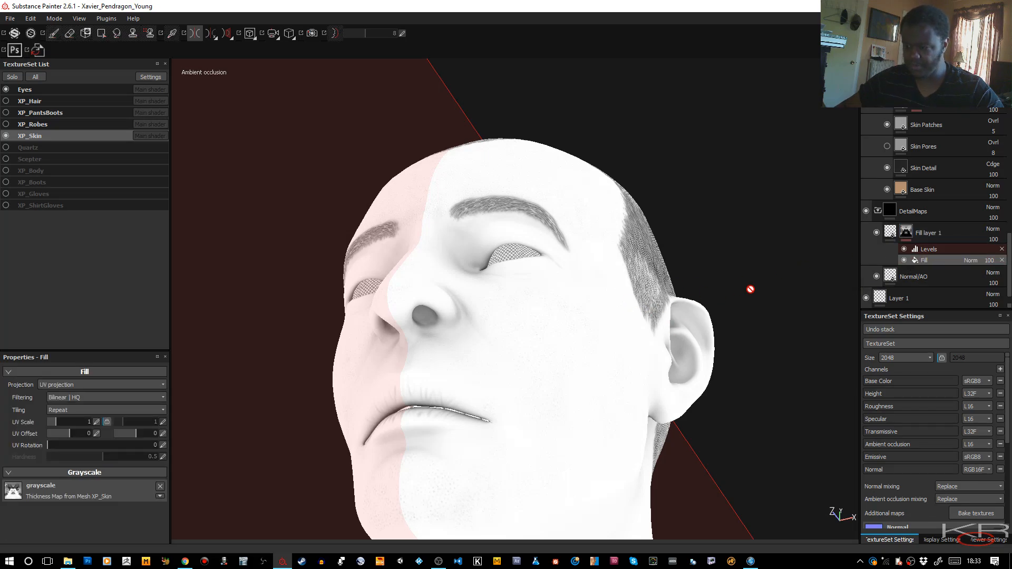
pyautogui.click(965, 237)
pyautogui.click(955, 172)
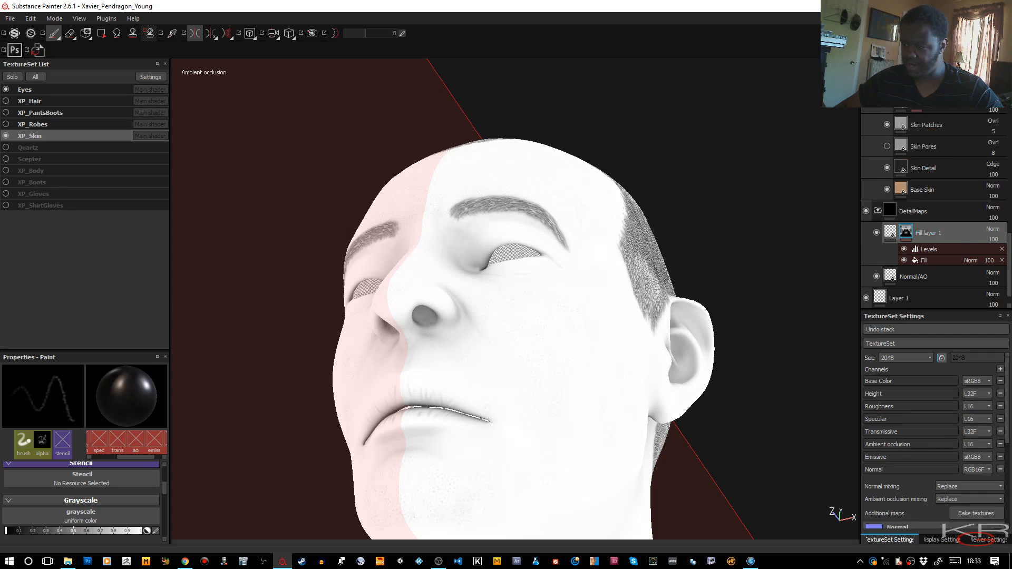
# Step: Switch the layer stack to the Ambient occlusion channel and add a fill layer named Fill Nose holes above Fill layer 1
pyautogui.click(886, 77)
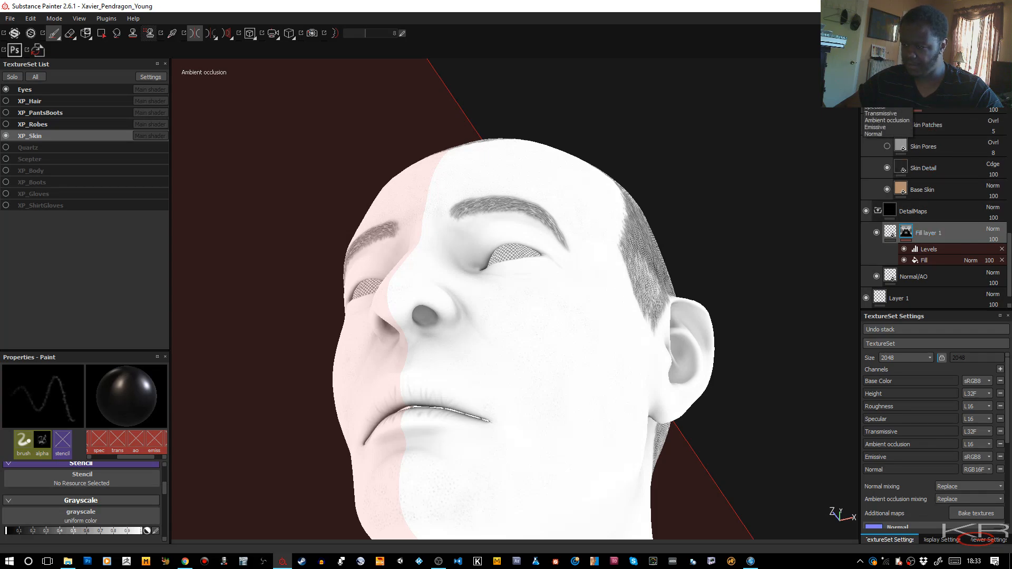
pyautogui.click(879, 121)
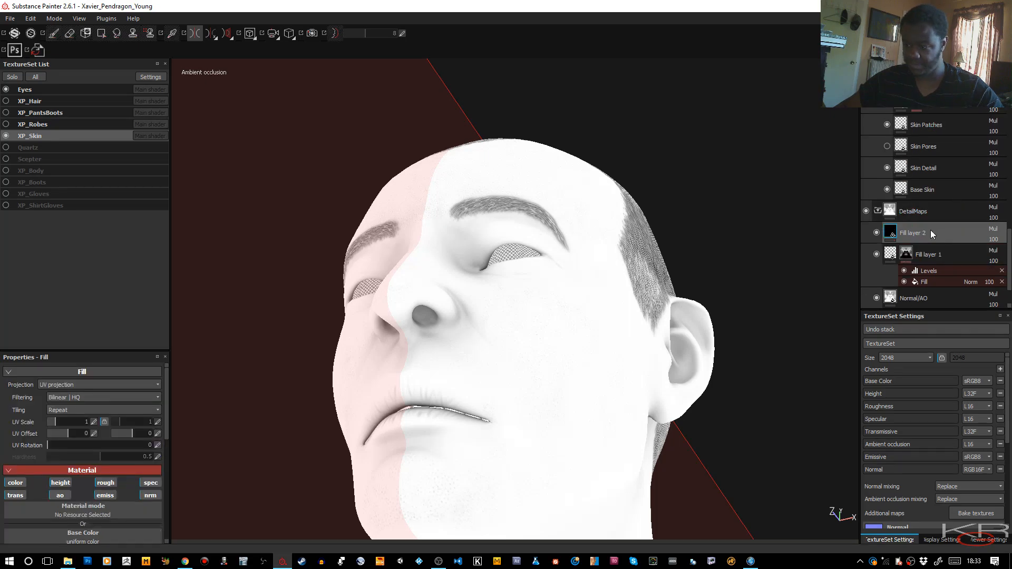
pyautogui.doubleClick(923, 231)
pyautogui.write('F')
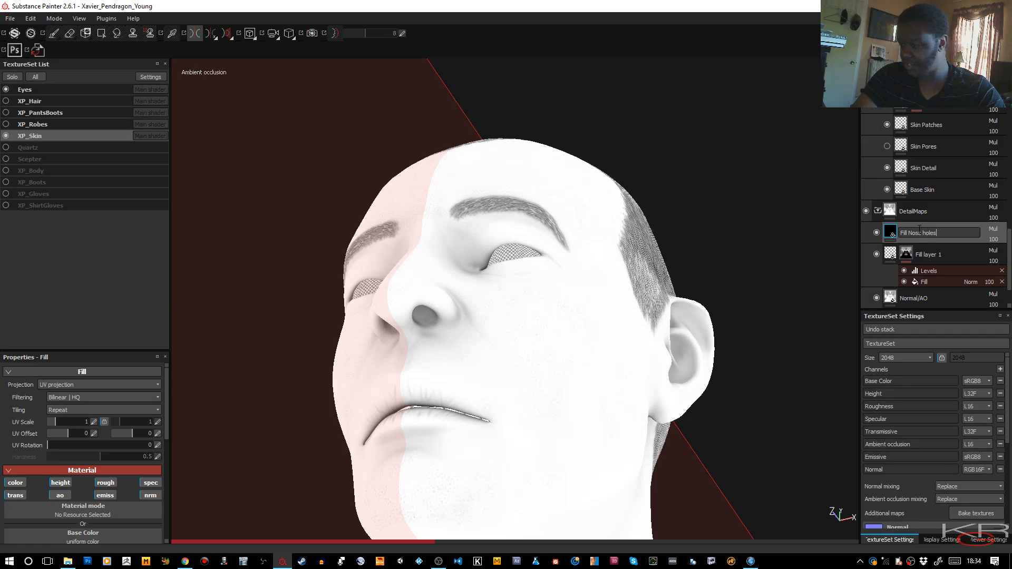
pyautogui.press('Return')
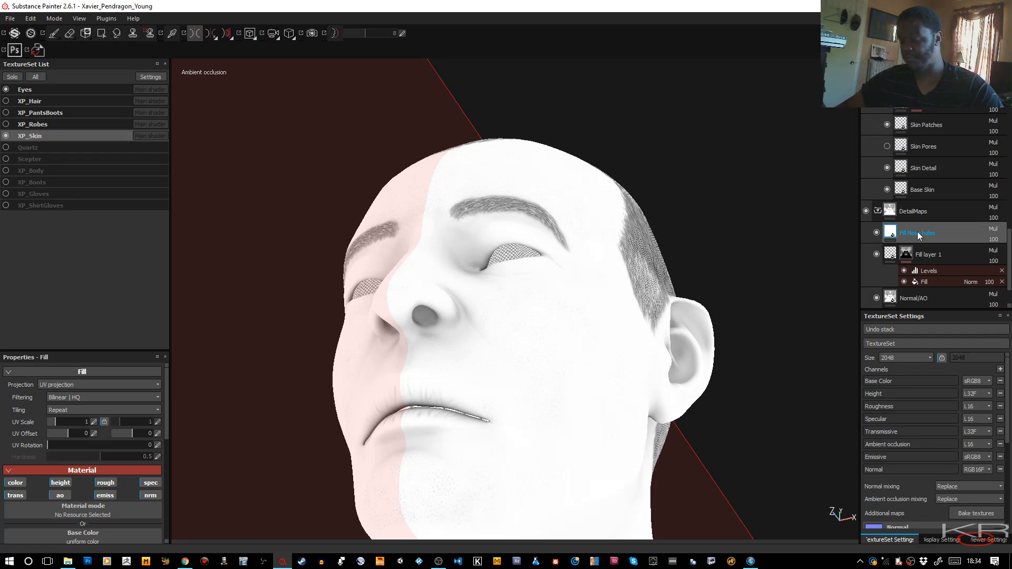
# Step: Add a black mask to the Fill Nose holes layer and set its ambient occlusion blend mode to Normal
pyautogui.rightClick(952, 235)
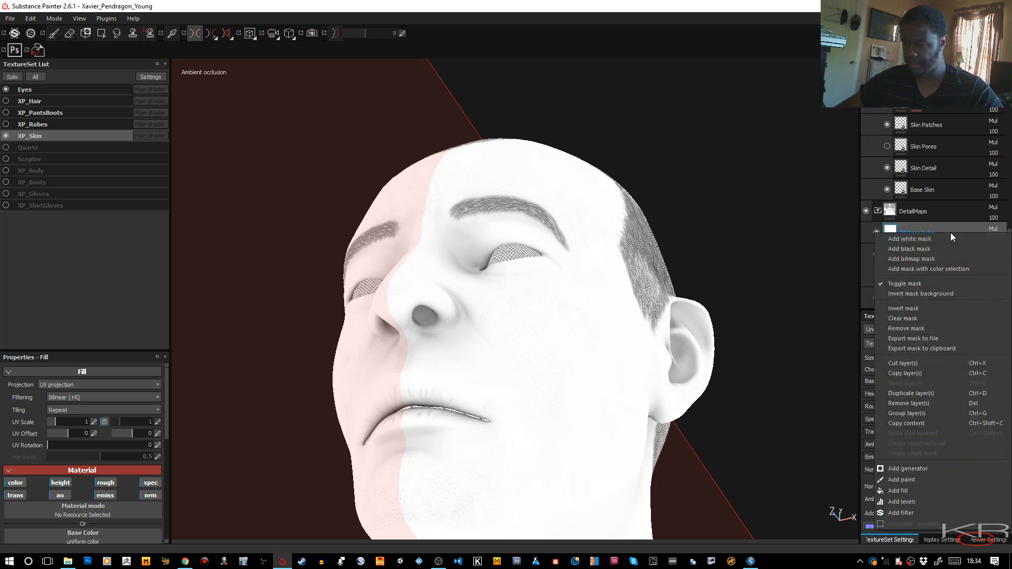
pyautogui.click(925, 257)
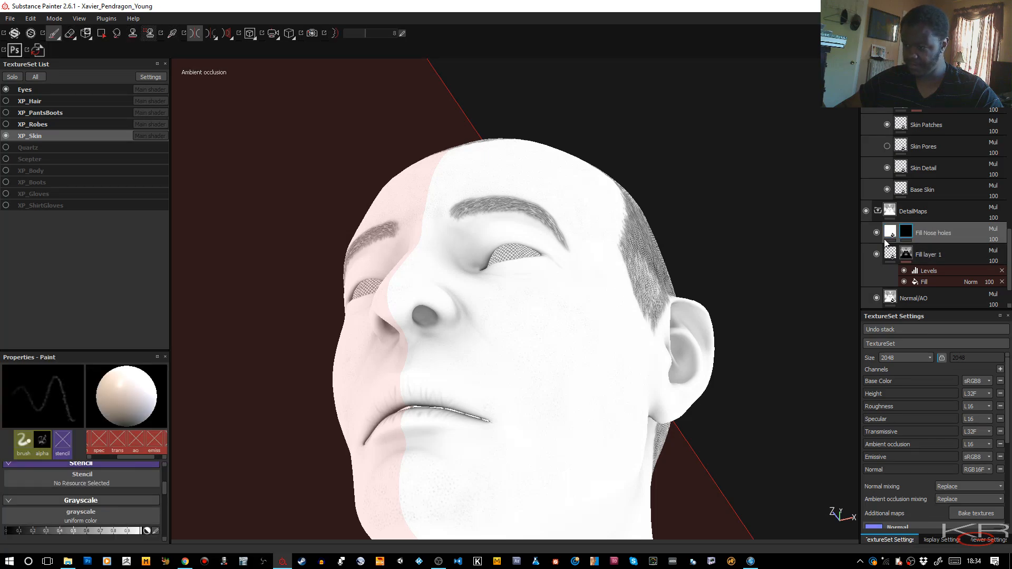
pyautogui.click(990, 230)
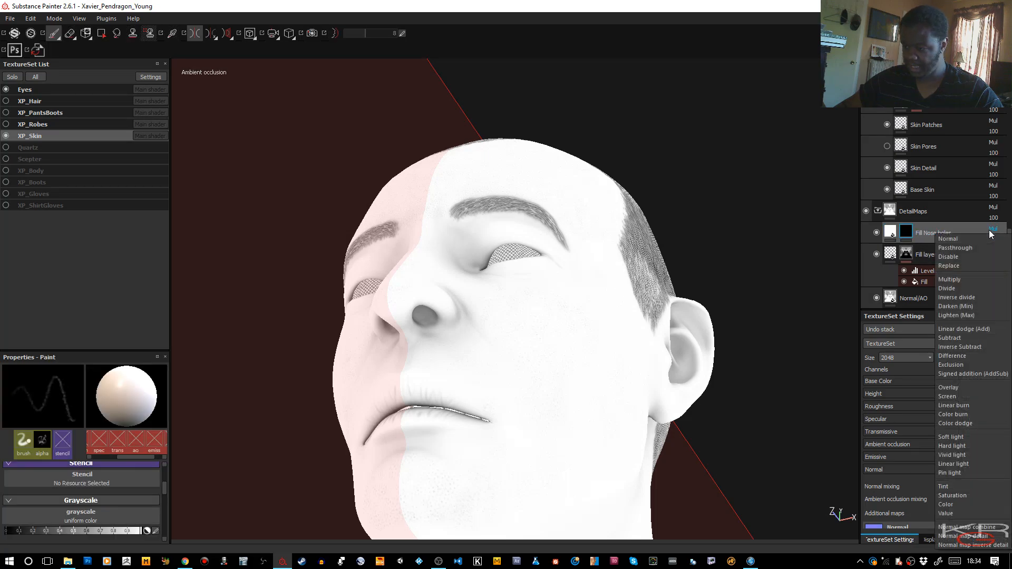
pyautogui.click(971, 240)
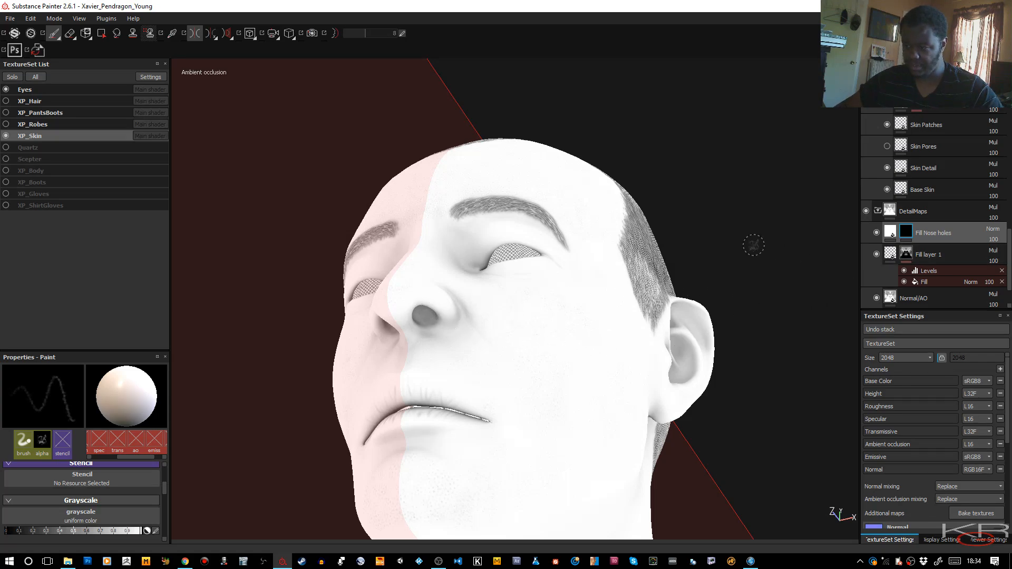
pyautogui.moveTo(418, 312)
pyautogui.keyDown('alt'); pyautogui.mouseDown(button='right')
pyautogui.moveTo(488, 455)
pyautogui.moveTo(513, 443)
pyautogui.mouseUp(button='right'); pyautogui.keyUp('alt')
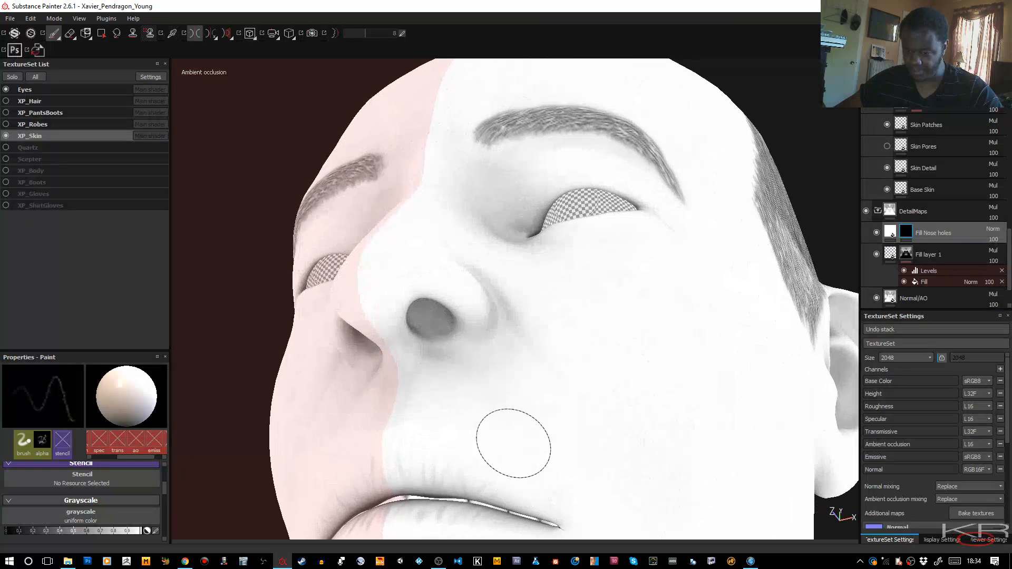
# Step: Paint the Fill Nose holes mask inside the nostril with white strokes, adjusting the brush size to fit the opening
pyautogui.moveTo(514, 444)
pyautogui.keyDown('alt'); pyautogui.mouseDown()
pyautogui.moveTo(515, 420)
pyautogui.moveTo(457, 321)
pyautogui.mouseUp(); pyautogui.keyUp('alt')
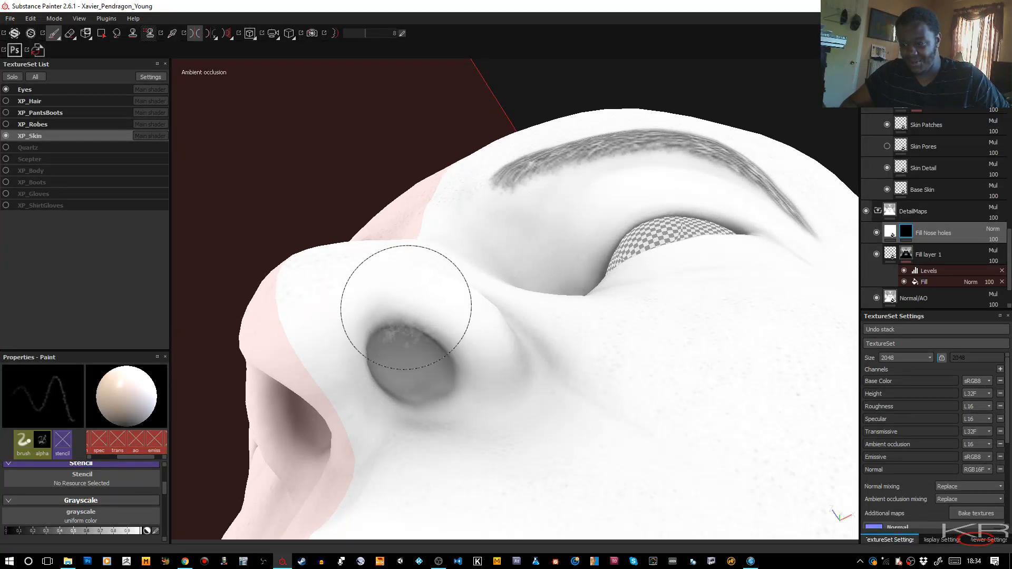
pyautogui.keyDown('ctrl'); pyautogui.moveTo(409, 370); pyautogui.dragTo(371, 370, button='right'); pyautogui.keyUp('ctrl')
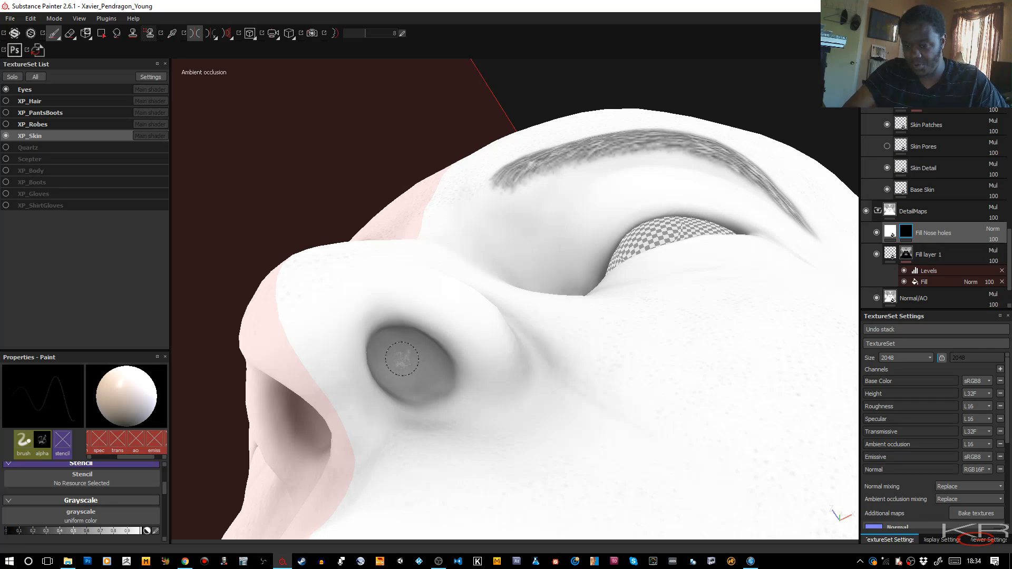
pyautogui.moveTo(403, 355); pyautogui.dragTo(396, 358)
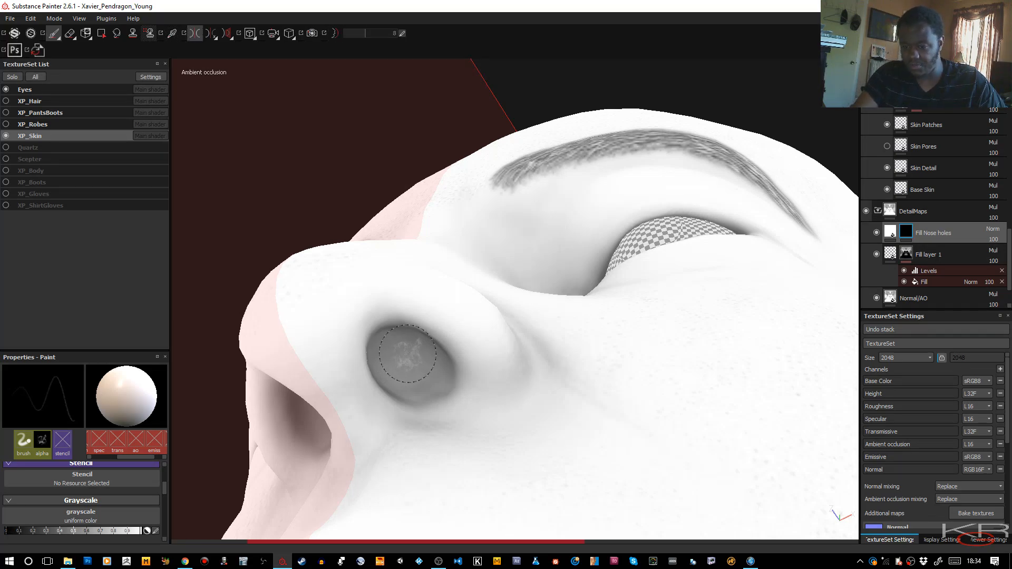
pyautogui.keyDown('ctrl'); pyautogui.moveTo(404, 362); pyautogui.dragTo(431, 361, button='right'); pyautogui.keyUp('ctrl')
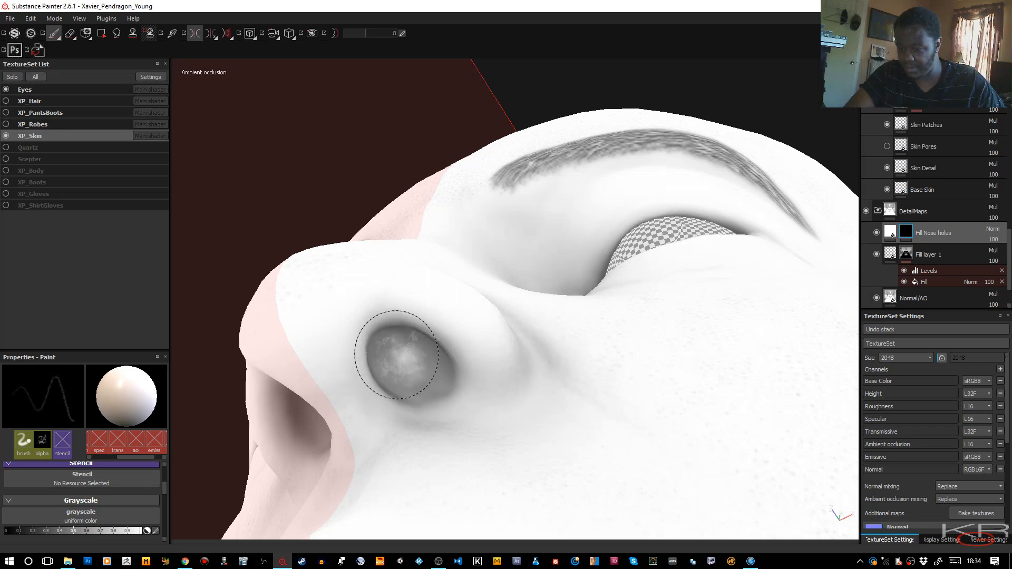
pyautogui.moveTo(422, 369); pyautogui.dragTo(422, 372)
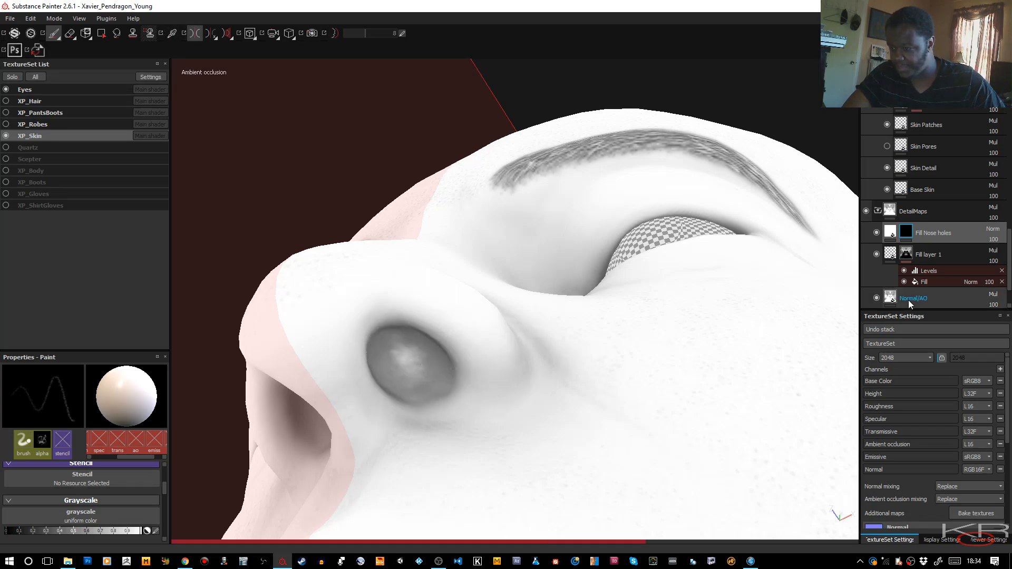
# Step: Limit the Fill Nose holes material to the ao channel only and darken its ambient occlusion value to near black
pyautogui.click(891, 235)
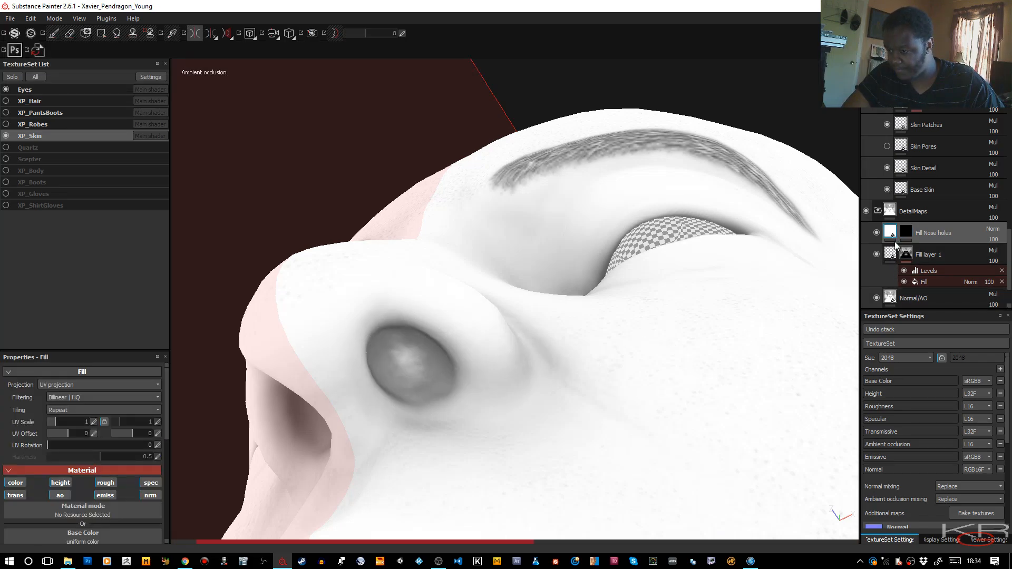
pyautogui.click(14, 483)
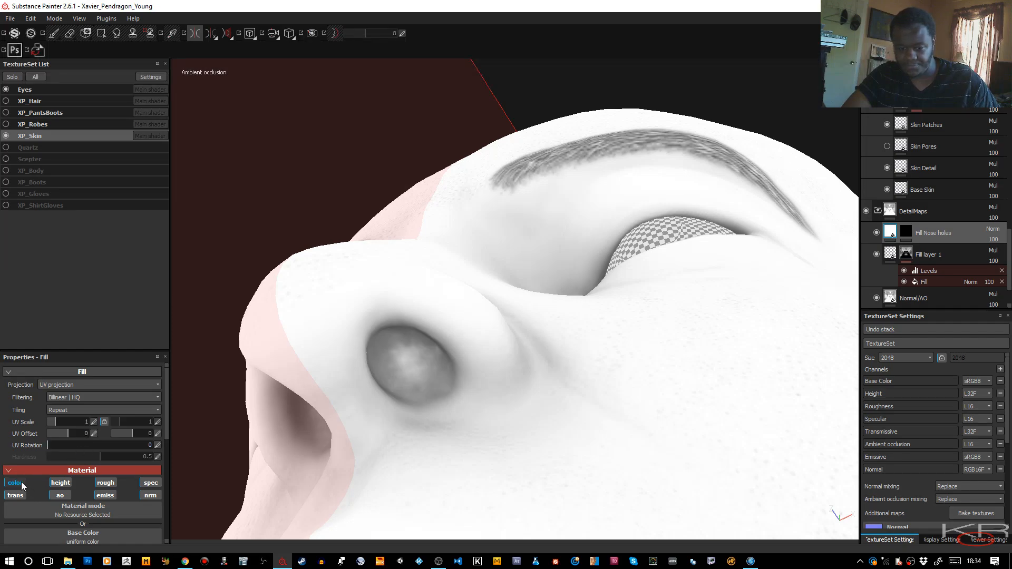
pyautogui.click(14, 496)
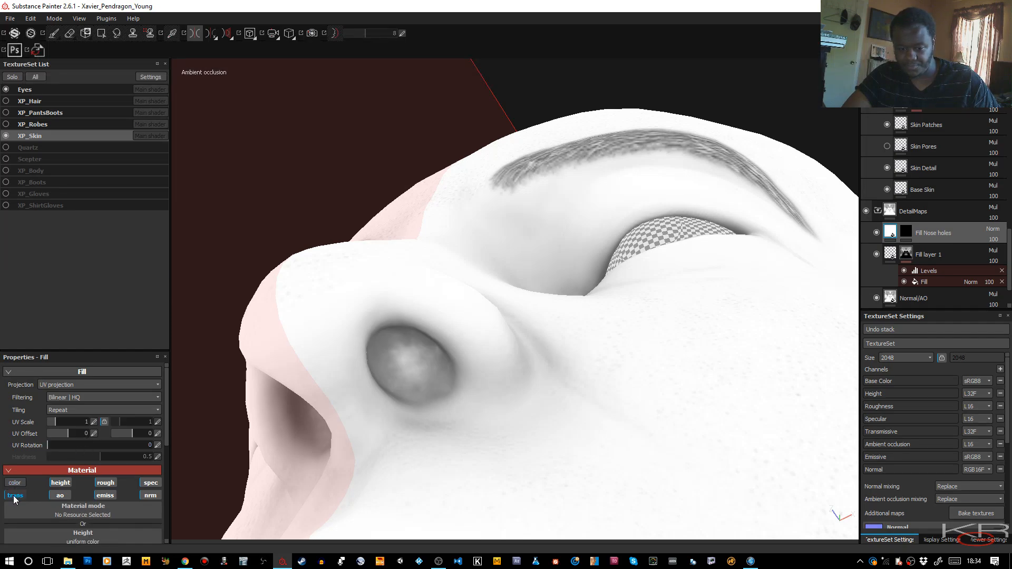
pyautogui.click(60, 483)
pyautogui.click(150, 483)
pyautogui.click(151, 495)
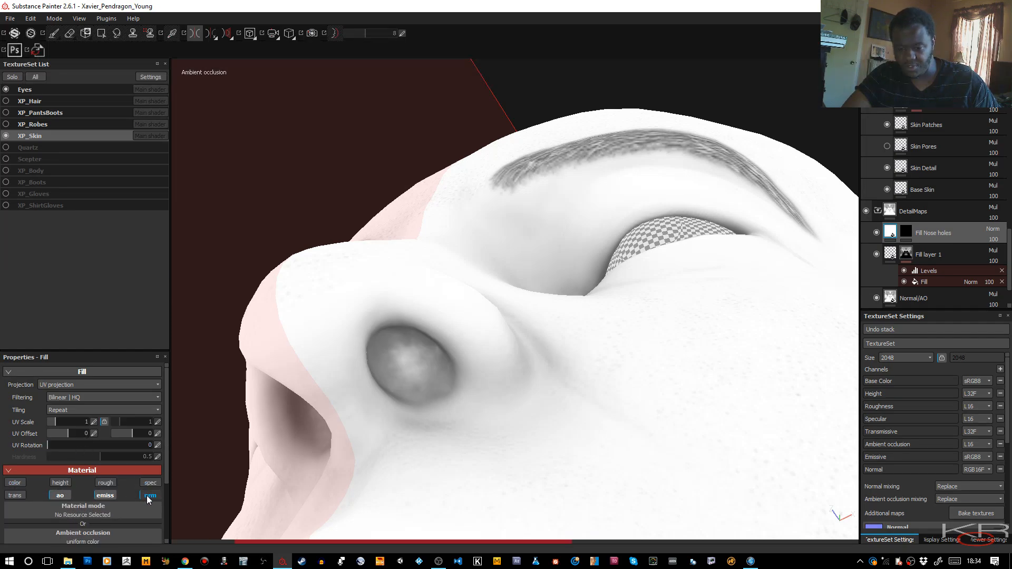
pyautogui.click(101, 499)
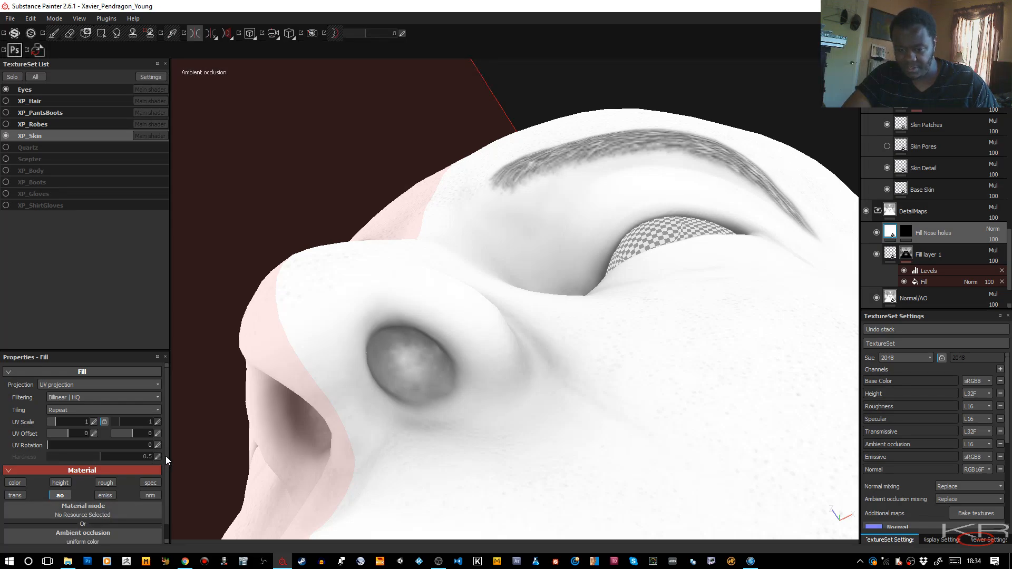
pyautogui.moveTo(166, 461); pyautogui.dragTo(169, 480)
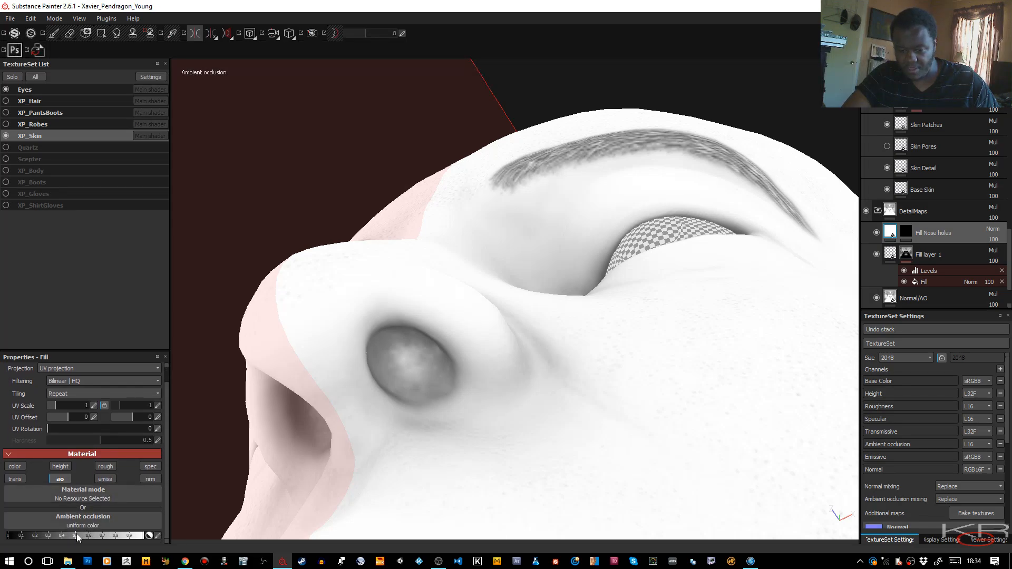
pyautogui.moveTo(72, 534); pyautogui.dragTo(32, 534)
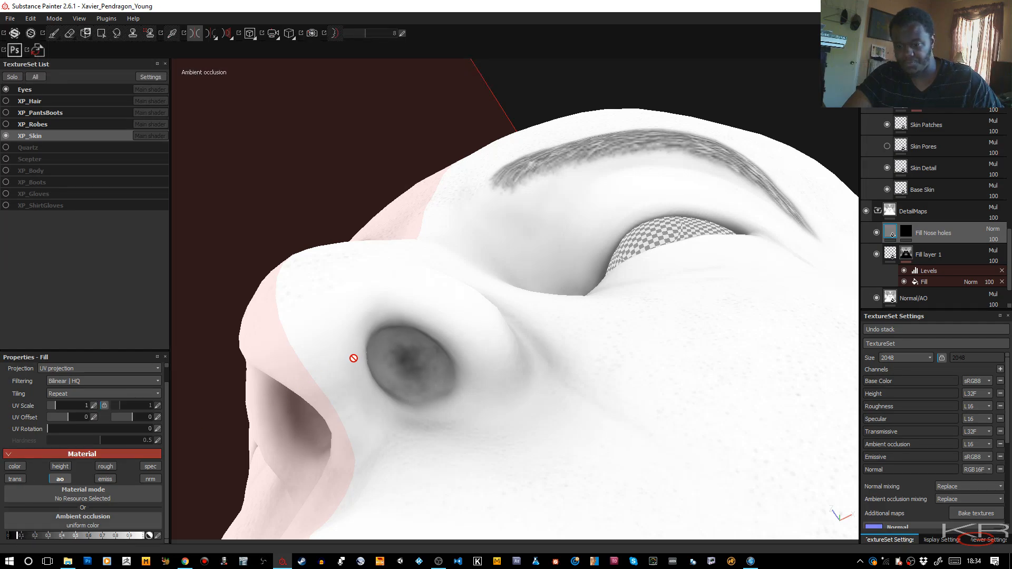
# Step: Paint the Fill Nose holes mask with a smaller brush until the entire nostril opening is covered
pyautogui.click(906, 233)
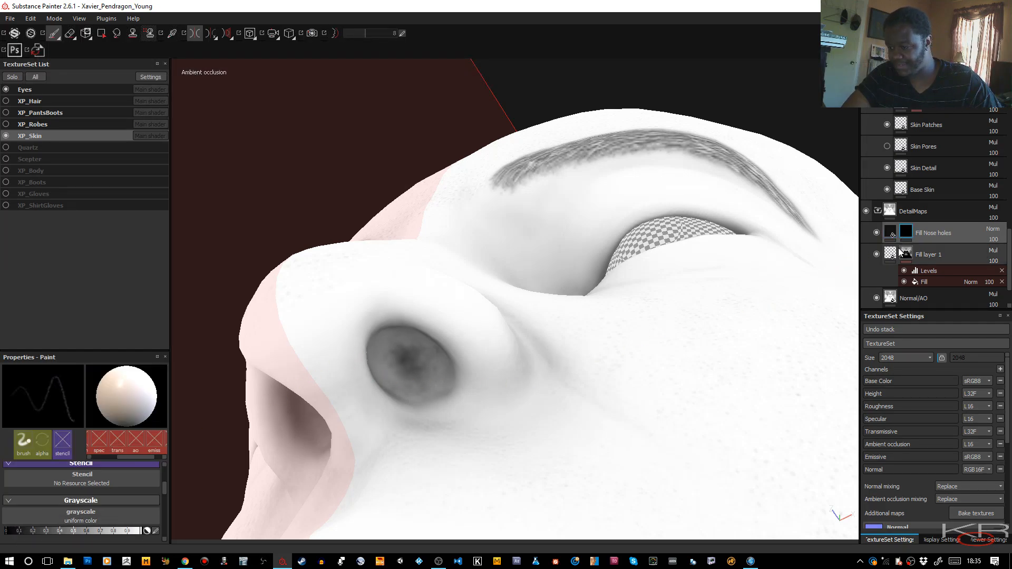
pyautogui.moveTo(401, 360)
pyautogui.mouseDown()
pyautogui.moveTo(413, 373)
pyautogui.moveTo(416, 415)
pyautogui.moveTo(366, 444)
pyautogui.mouseUp()
pyautogui.press('[')
pyautogui.press('[')
pyautogui.press('[')
pyautogui.press('[')
pyautogui.press('[')
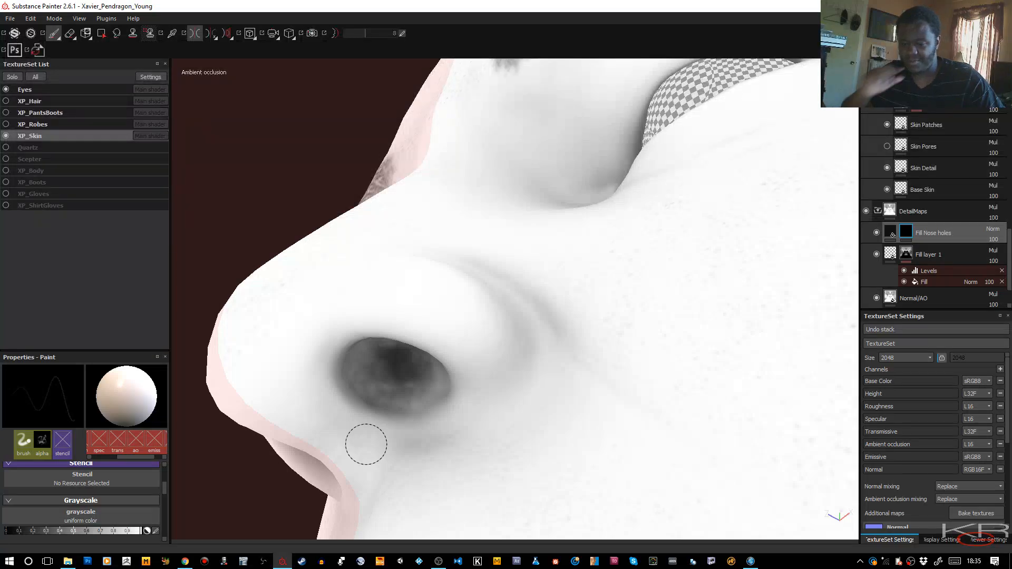
pyautogui.moveTo(368, 367)
pyautogui.mouseDown()
pyautogui.moveTo(362, 360)
pyautogui.moveTo(417, 370)
pyautogui.moveTo(429, 391)
pyautogui.moveTo(388, 395)
pyautogui.moveTo(355, 378)
pyautogui.moveTo(383, 352)
pyautogui.mouseUp()
pyautogui.moveTo(440, 379)
pyautogui.mouseDown()
pyautogui.moveTo(432, 369)
pyautogui.moveTo(359, 384)
pyautogui.moveTo(395, 350)
pyautogui.moveTo(436, 386)
pyautogui.moveTo(434, 396)
pyautogui.moveTo(393, 406)
pyautogui.moveTo(350, 383)
pyautogui.mouseUp()
pyautogui.moveTo(403, 411); pyautogui.dragTo(433, 401)
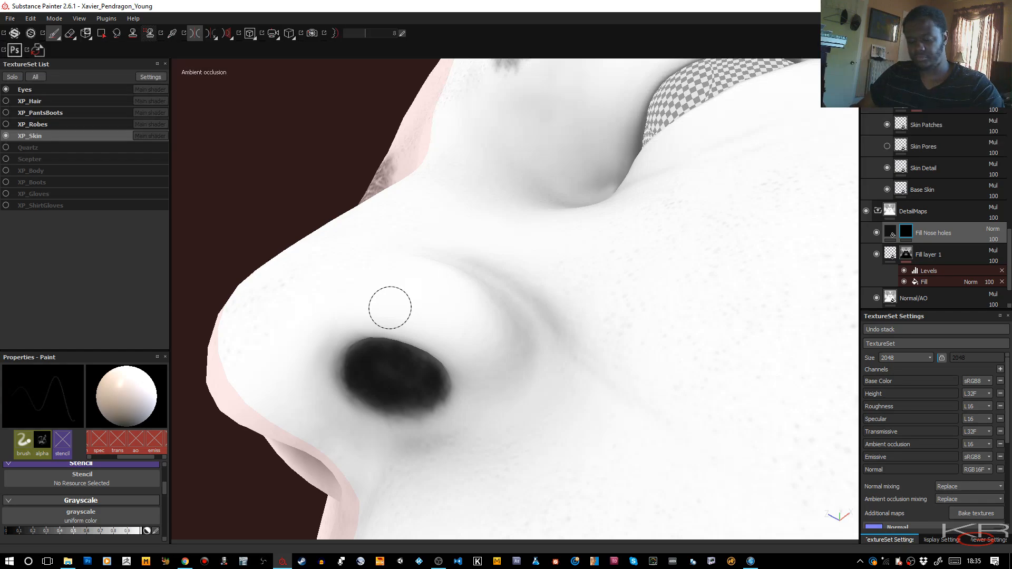
# Step: Return the viewport to the Material display and add more mask strokes deep inside the nostril on the Fill Nose holes layer
pyautogui.press('m')
pyautogui.keyDown('alt'); pyautogui.moveTo(493, 386); pyautogui.dragTo(449, 252, button='right'); pyautogui.keyUp('alt')
pyautogui.keyDown('alt'); pyautogui.moveTo(450, 252); pyautogui.dragTo(550, 328); pyautogui.keyUp('alt')
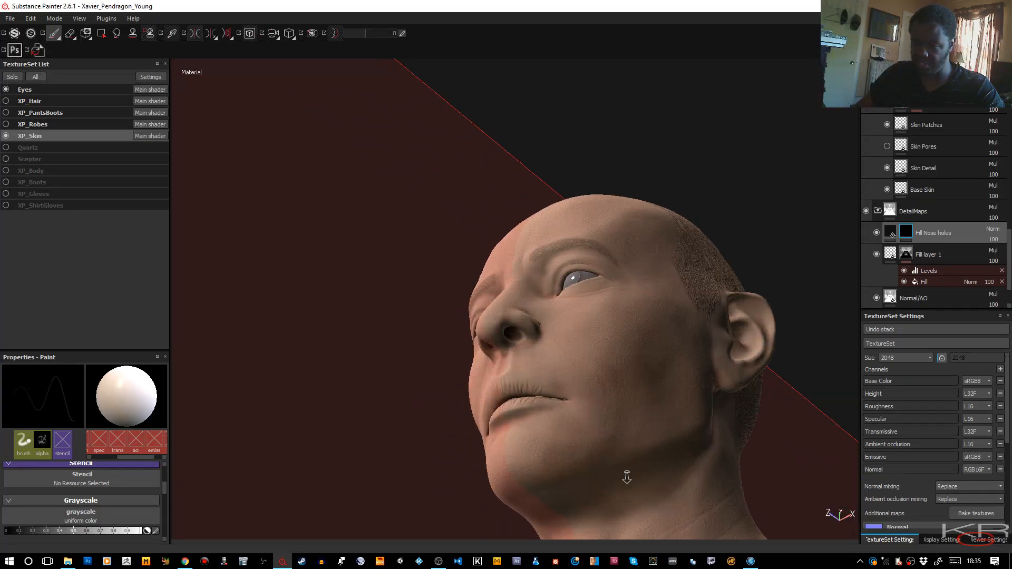
pyautogui.keyDown('alt'); pyautogui.moveTo(628, 474); pyautogui.dragTo(527, 346, button='right'); pyautogui.keyUp('alt')
pyautogui.scroll(2, 527, 346)
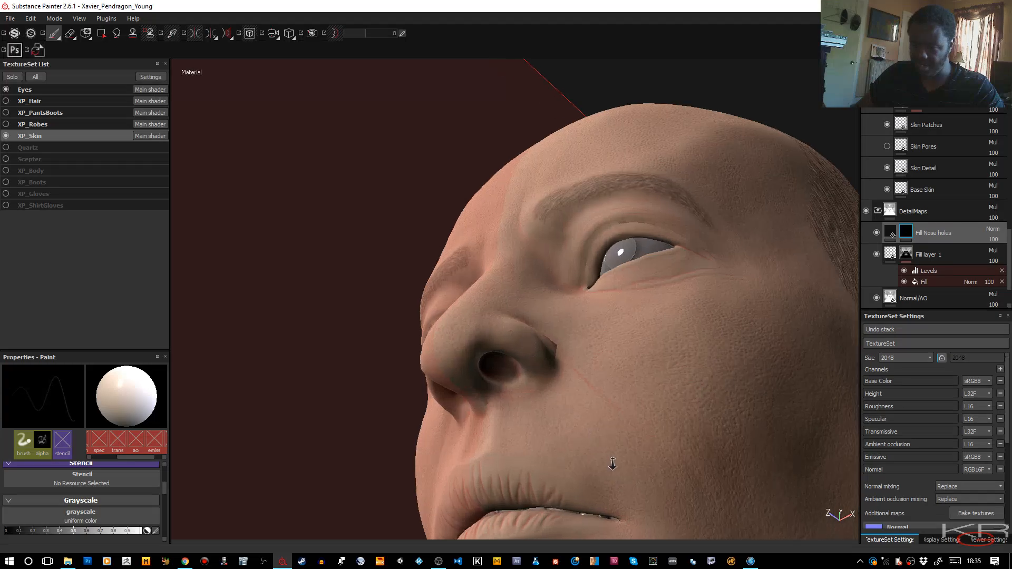
pyautogui.moveTo(541, 373)
pyautogui.keyDown('alt'); pyautogui.mouseDown()
pyautogui.moveTo(614, 390)
pyautogui.moveTo(646, 368)
pyautogui.moveTo(644, 390)
pyautogui.mouseUp(); pyautogui.keyUp('alt')
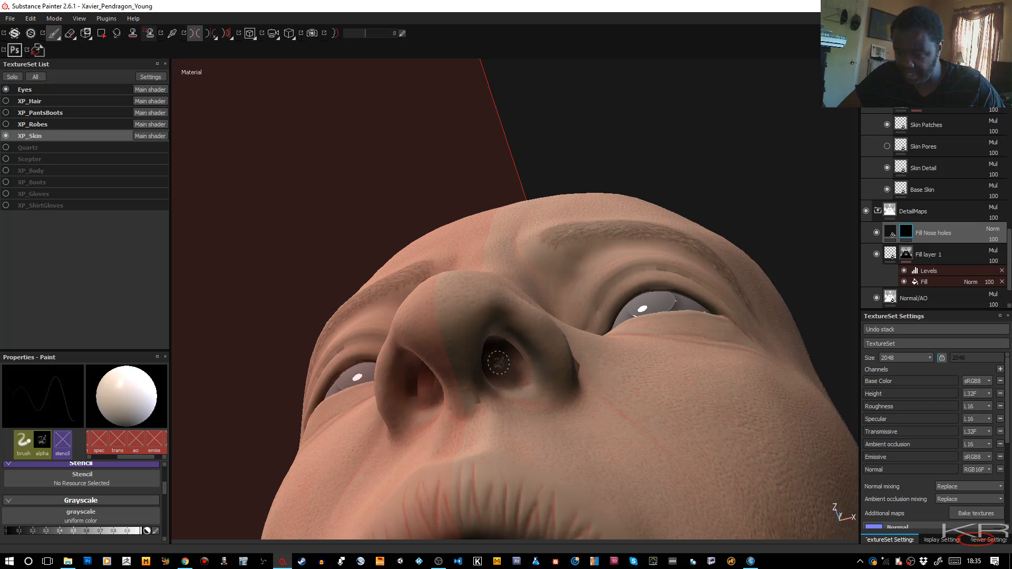
pyautogui.moveTo(498, 363); pyautogui.dragTo(512, 374)
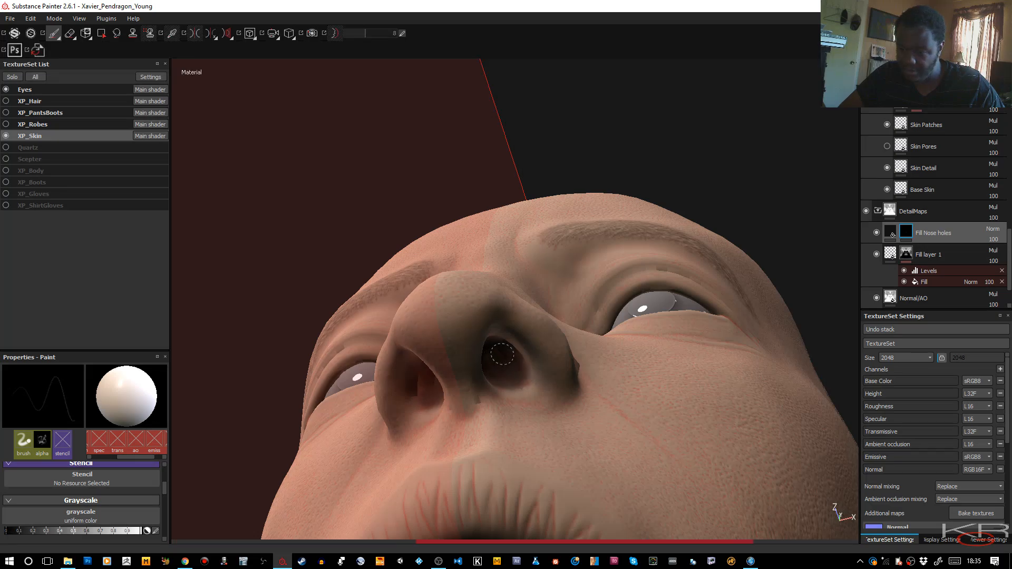
pyautogui.moveTo(497, 345); pyautogui.dragTo(495, 348)
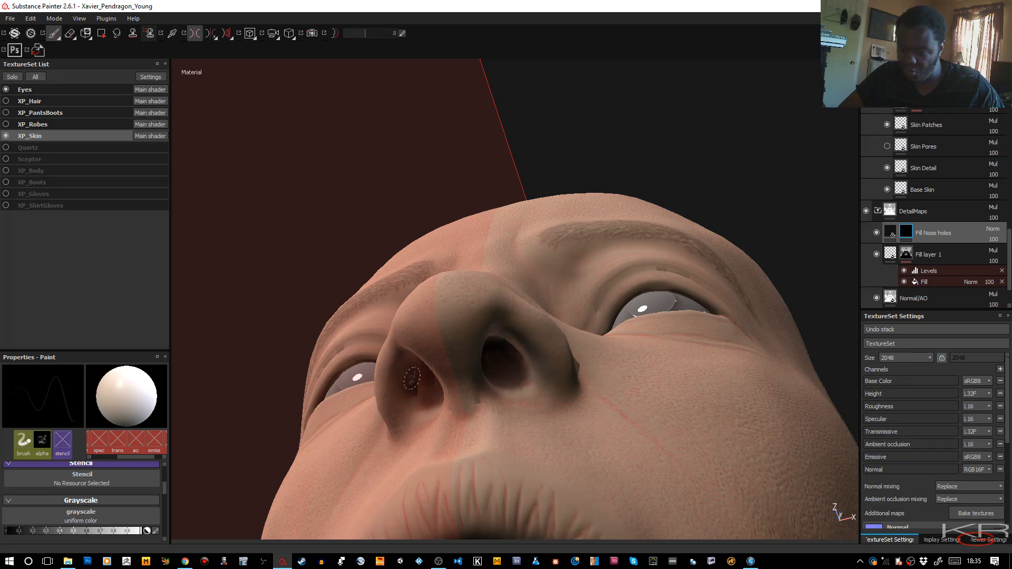
pyautogui.moveTo(494, 343); pyautogui.dragTo(507, 359)
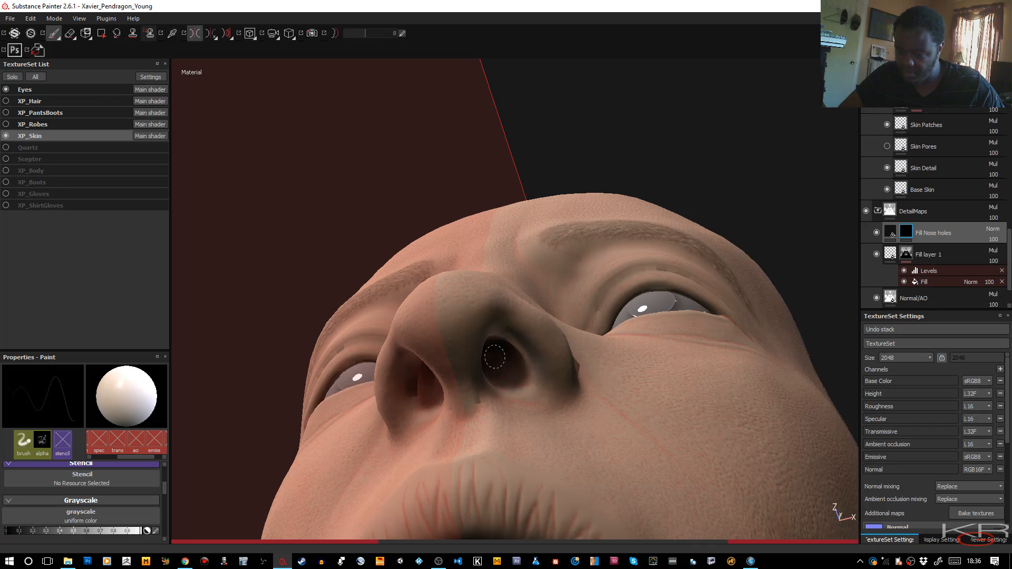
# Step: Switch the layer stack back to the Base Color channel and select the fill content of the Skin Cavity layer
pyautogui.moveTo(497, 369)
pyautogui.keyDown('alt'); pyautogui.mouseDown()
pyautogui.moveTo(512, 319)
pyautogui.moveTo(538, 338)
pyautogui.moveTo(549, 402)
pyautogui.moveTo(515, 384)
pyautogui.moveTo(525, 389)
pyautogui.moveTo(537, 344)
pyautogui.mouseUp(); pyautogui.keyUp('alt')
pyautogui.scroll(-3, 512, 319)
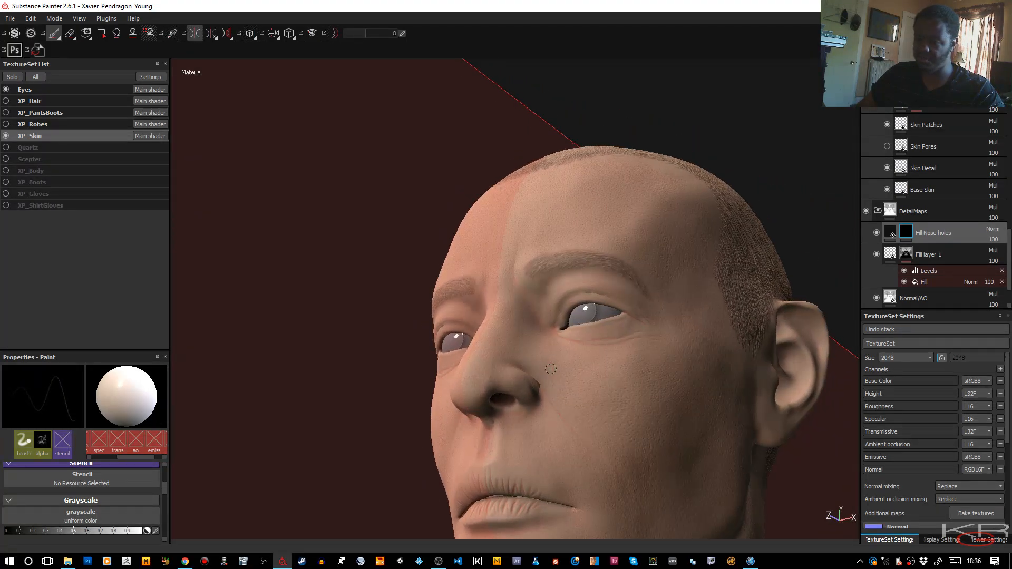
pyautogui.scroll(10, 950, 170)
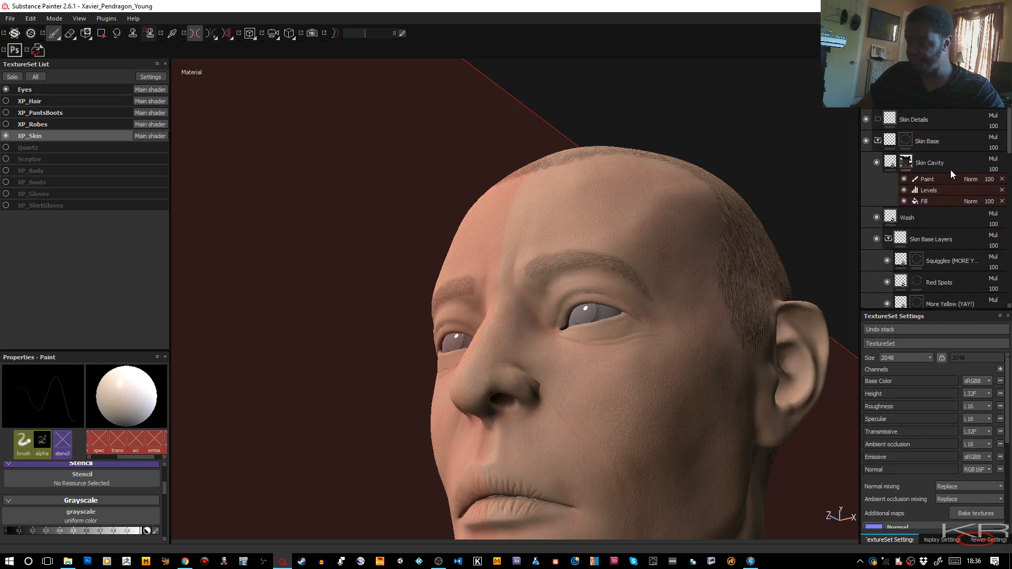
pyautogui.click(937, 160)
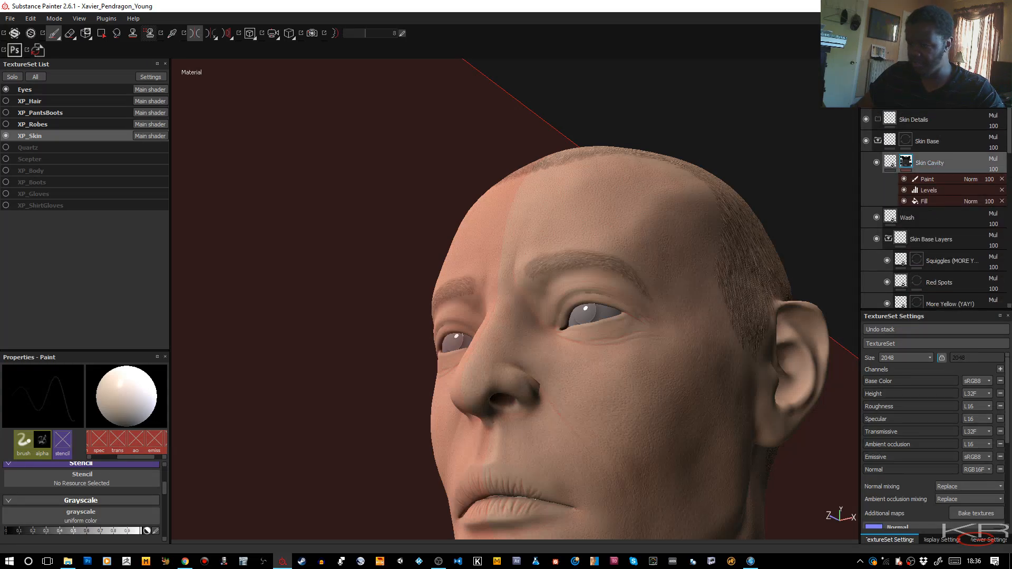
pyautogui.click(887, 77)
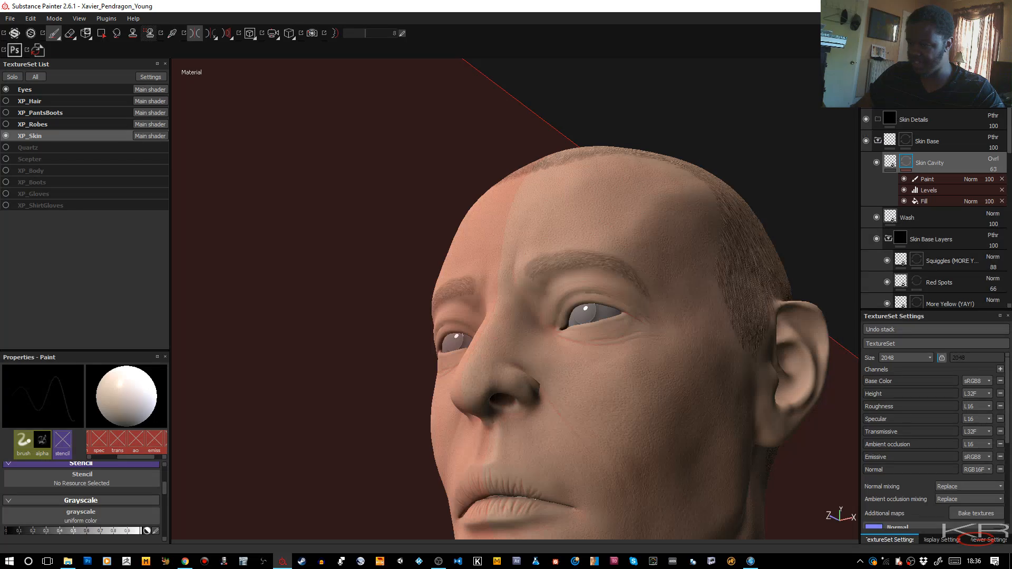
pyautogui.click(891, 120)
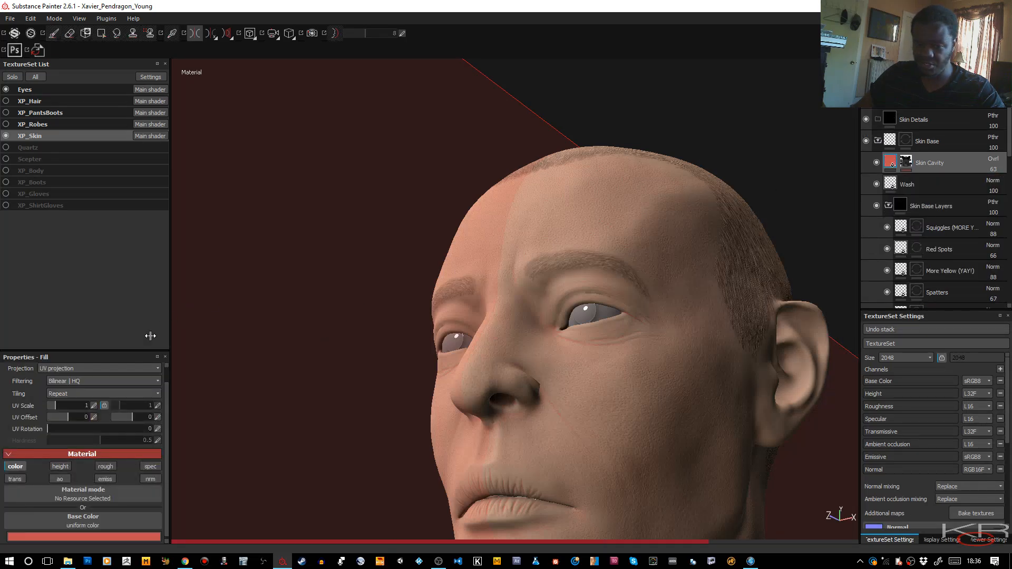
# Step: Examine the skin's redness around the mouth, cheek, eyes and forehead
pyautogui.keyDown('alt'); pyautogui.moveTo(623, 337); pyautogui.dragTo(567, 377); pyautogui.keyUp('alt')
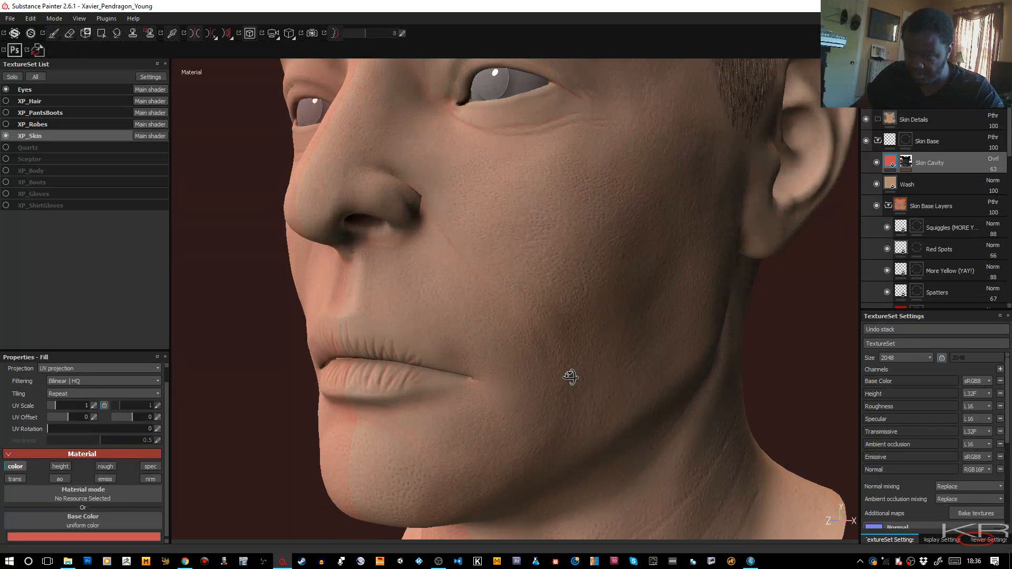
pyautogui.press('l')
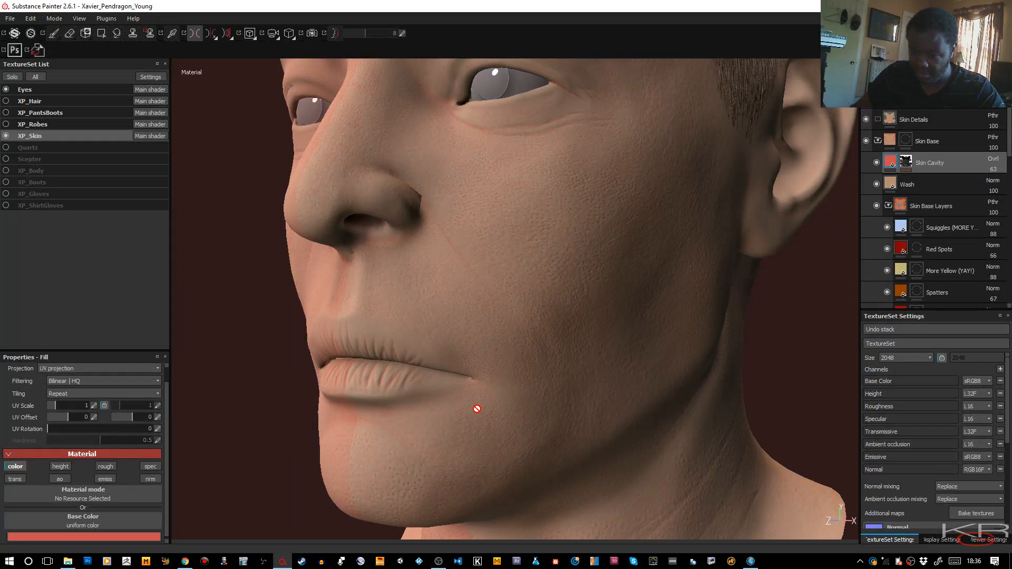
pyautogui.keyDown('alt'); pyautogui.moveTo(520, 199); pyautogui.dragTo(482, 389); pyautogui.keyUp('alt')
pyautogui.keyDown('alt'); pyautogui.moveTo(514, 324); pyautogui.dragTo(514, 324); pyautogui.keyUp('alt')
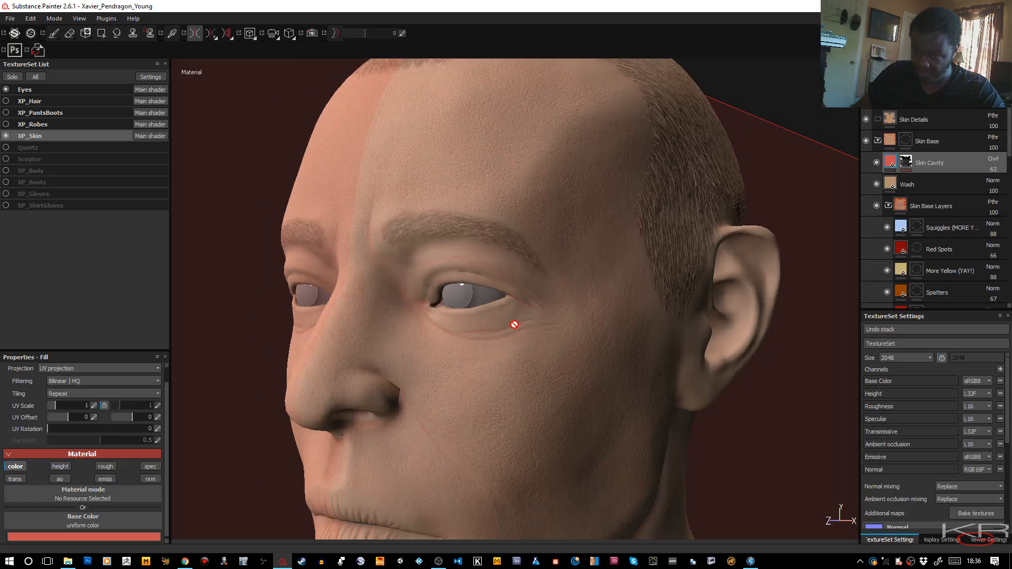
pyautogui.keyDown('alt'); pyautogui.moveTo(523, 243); pyautogui.dragTo(551, 323); pyautogui.keyUp('alt')
pyautogui.press('l')
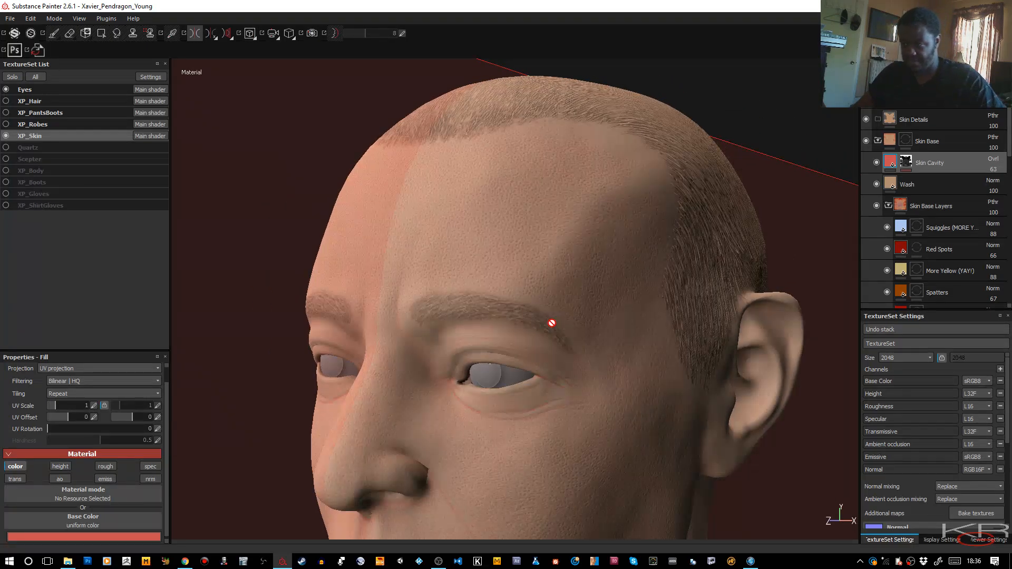
# Step: Turn symmetry off and paint the forehead black with an enlarged brush on the Skin Cavity mask's Paint effect
pyautogui.click(903, 166)
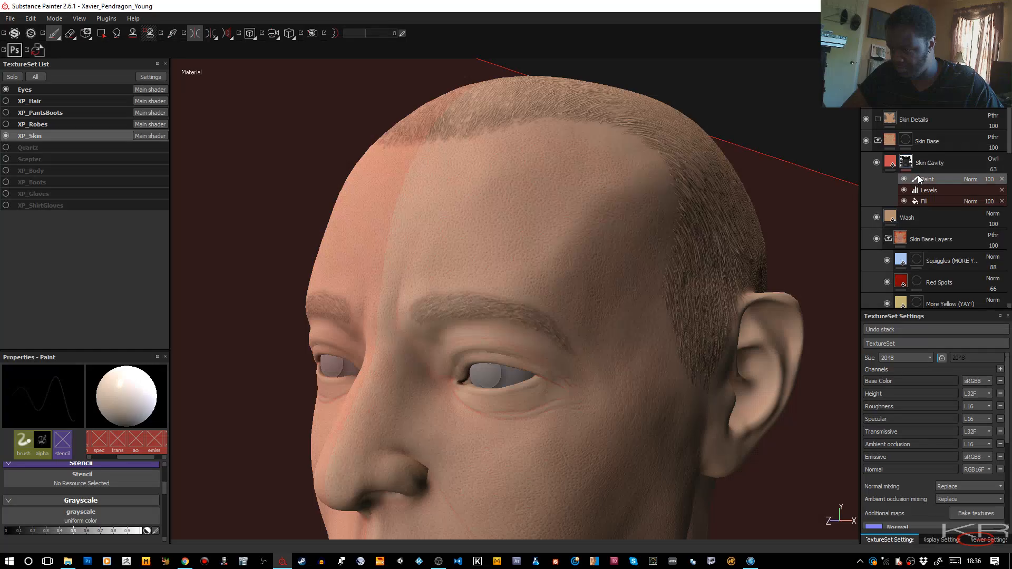
pyautogui.press(']')
pyautogui.press(']')
pyautogui.press(']')
pyautogui.press(']')
pyautogui.press(']')
pyautogui.press(']')
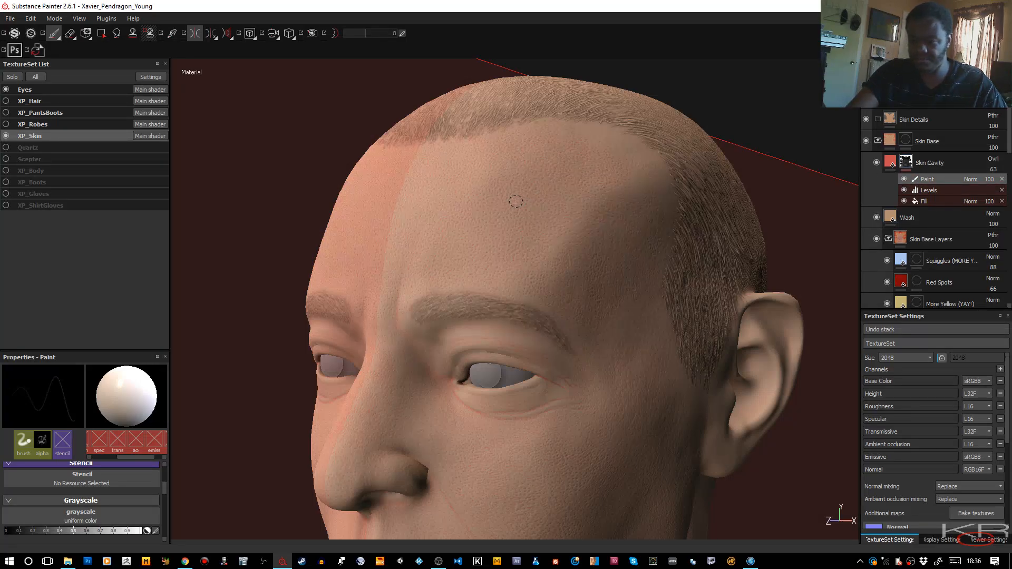
pyautogui.press(']')
pyautogui.press(']')
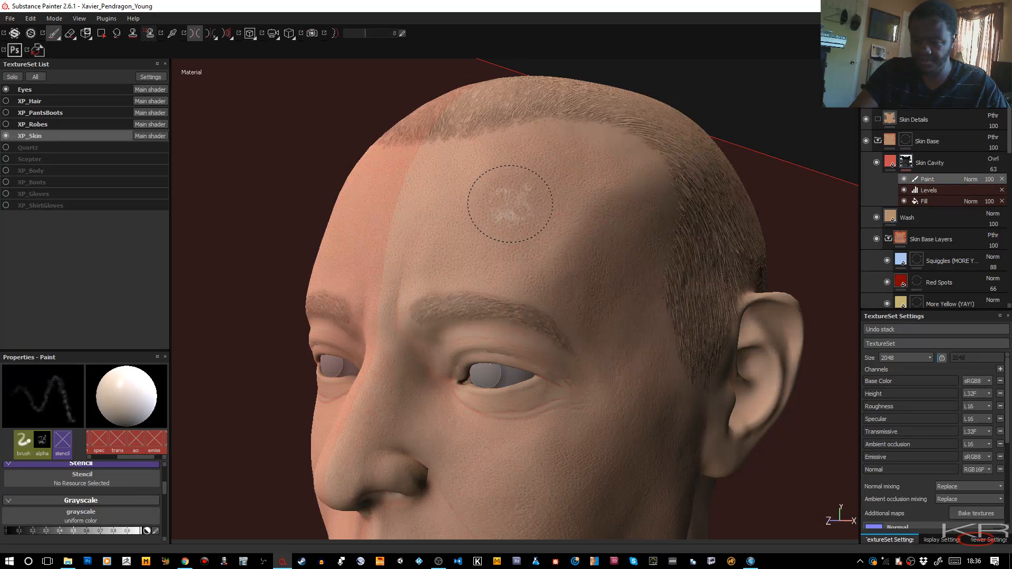
pyautogui.press('l')
pyautogui.press('x')
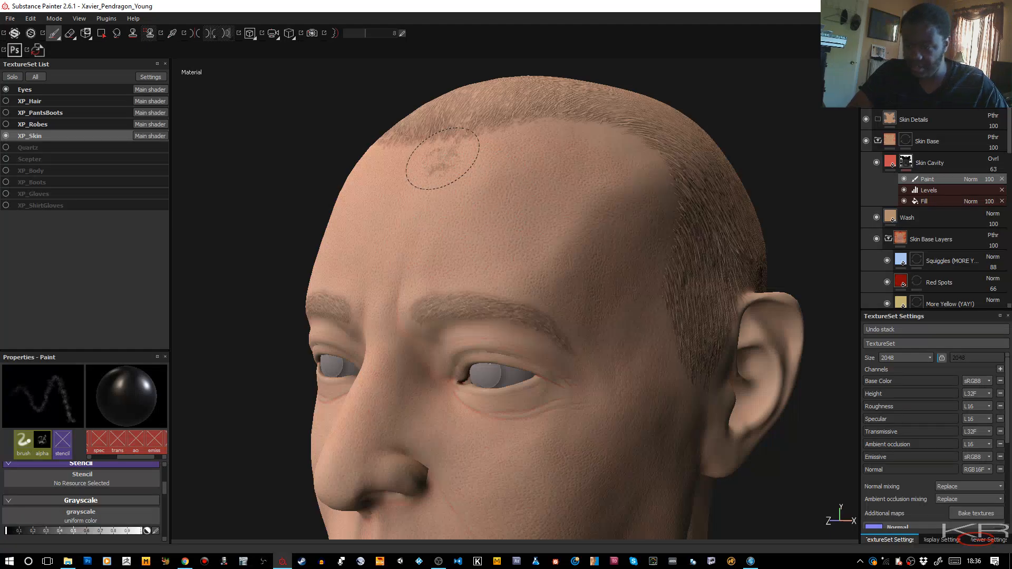
pyautogui.moveTo(498, 168); pyautogui.dragTo(519, 174)
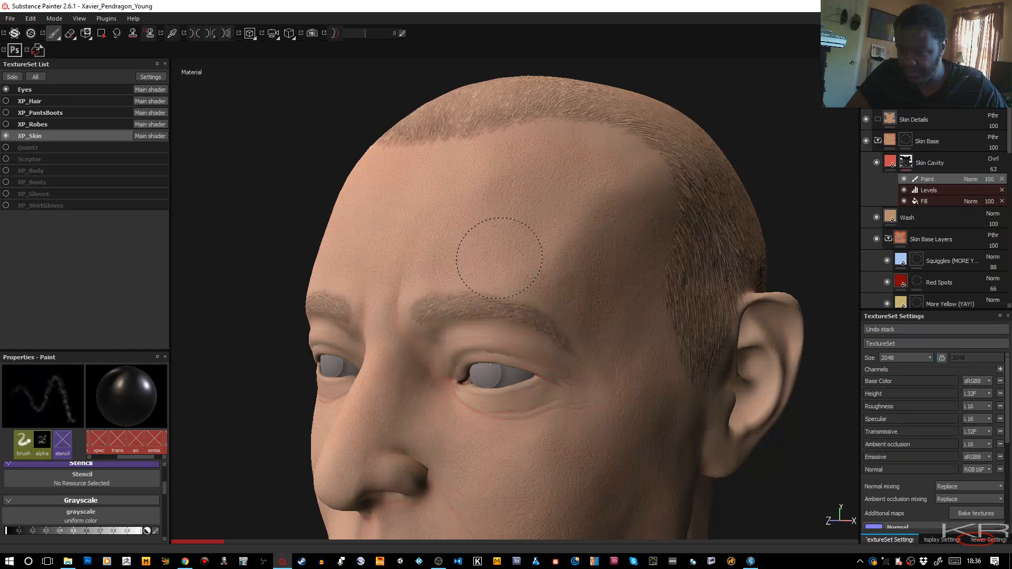
# Step: Paint more black over the forehead and temple on the Skin Cavity mask, then briefly remove and restore its Paint effect
pyautogui.moveTo(485, 237); pyautogui.dragTo(454, 254)
pyautogui.moveTo(524, 189)
pyautogui.mouseDown()
pyautogui.moveTo(518, 165)
pyautogui.moveTo(545, 179)
pyautogui.mouseUp()
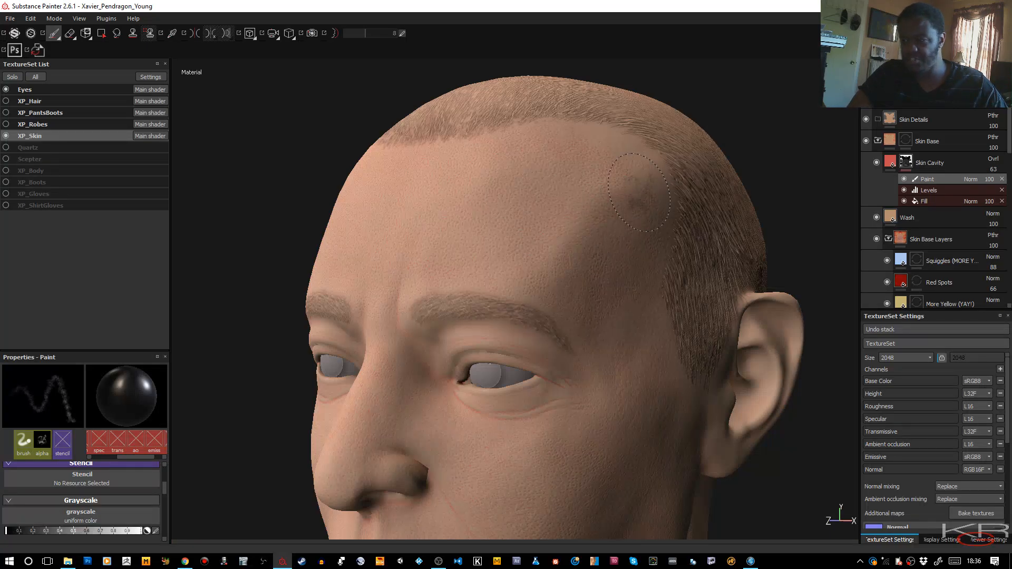
pyautogui.click(1002, 179)
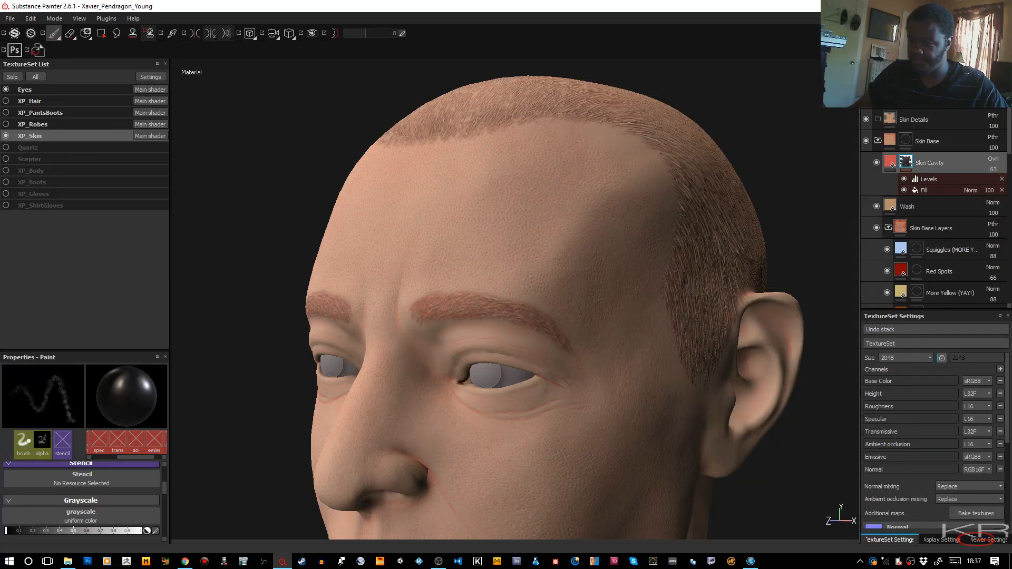
pyautogui.hotkey('ctrl', 'z')
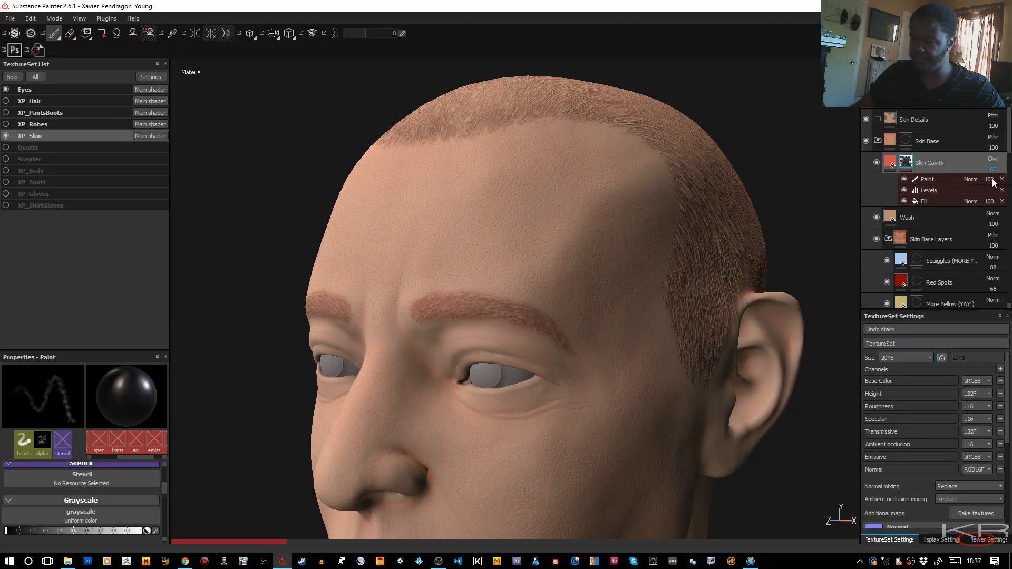
# Step: Set the Skin Cavity layer's opacity to 55 and check the face from the other side
pyautogui.moveTo(991, 182); pyautogui.dragTo(988, 181)
pyautogui.moveTo(831, 219)
pyautogui.keyDown('alt'); pyautogui.mouseDown()
pyautogui.moveTo(803, 196)
pyautogui.moveTo(685, 196)
pyautogui.moveTo(626, 165)
pyautogui.moveTo(655, 198)
pyautogui.moveTo(806, 199)
pyautogui.mouseUp(); pyautogui.keyUp('alt')
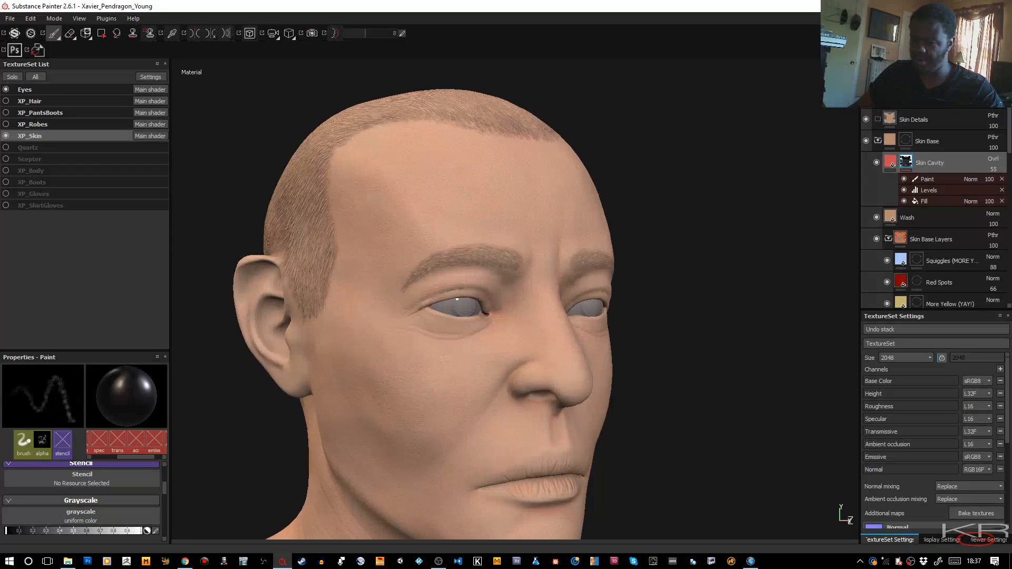
pyautogui.keyDown('alt'); pyautogui.moveTo(644, 353); pyautogui.dragTo(687, 281, button='middle'); pyautogui.keyUp('alt')
pyautogui.scroll(-3, 651, 214)
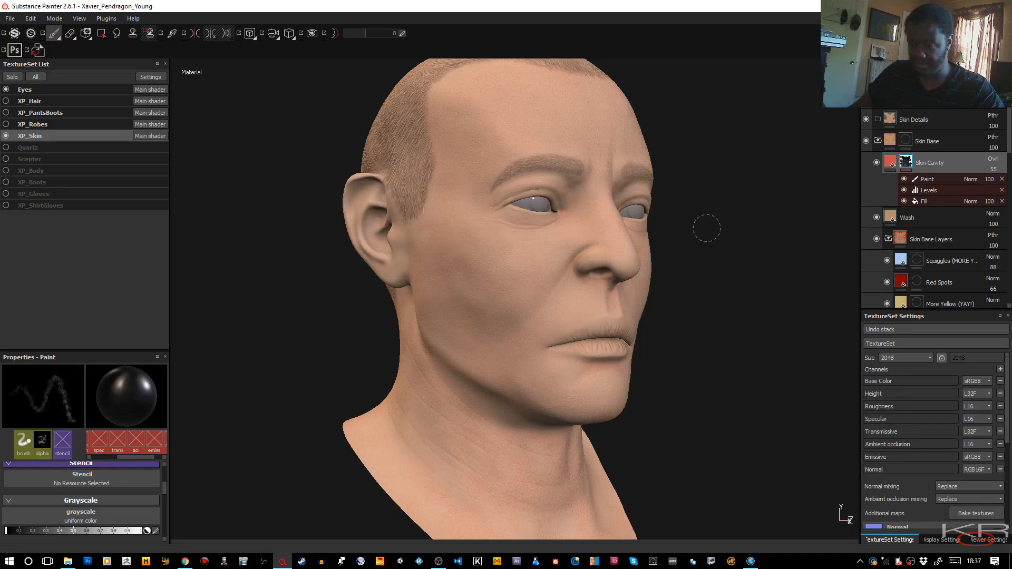
pyautogui.keyDown('alt'); pyautogui.moveTo(706, 228); pyautogui.dragTo(673, 282); pyautogui.keyUp('alt')
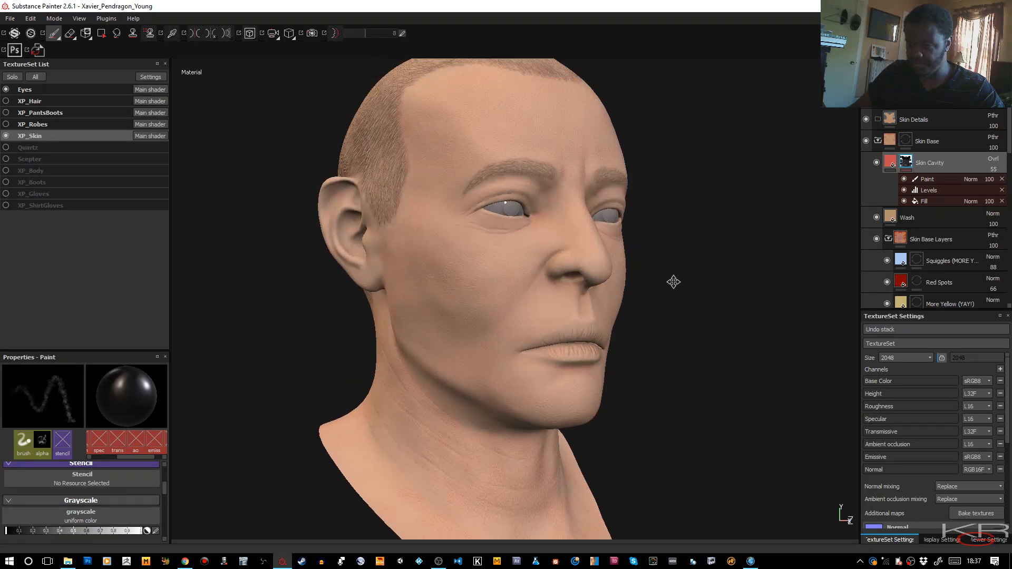
pyautogui.keyDown('alt'); pyautogui.moveTo(674, 282); pyautogui.dragTo(673, 285, button='middle'); pyautogui.keyUp('alt')
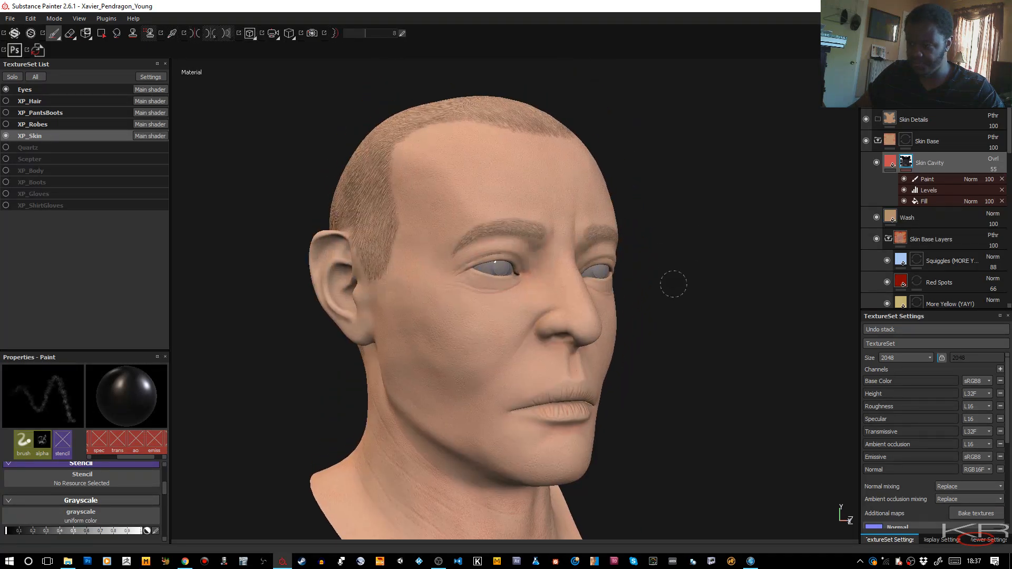
# Step: Add a black mask to the Wash fill layer beneath the Skin Cavity layer
pyautogui.click(953, 225)
pyautogui.rightClick(939, 220)
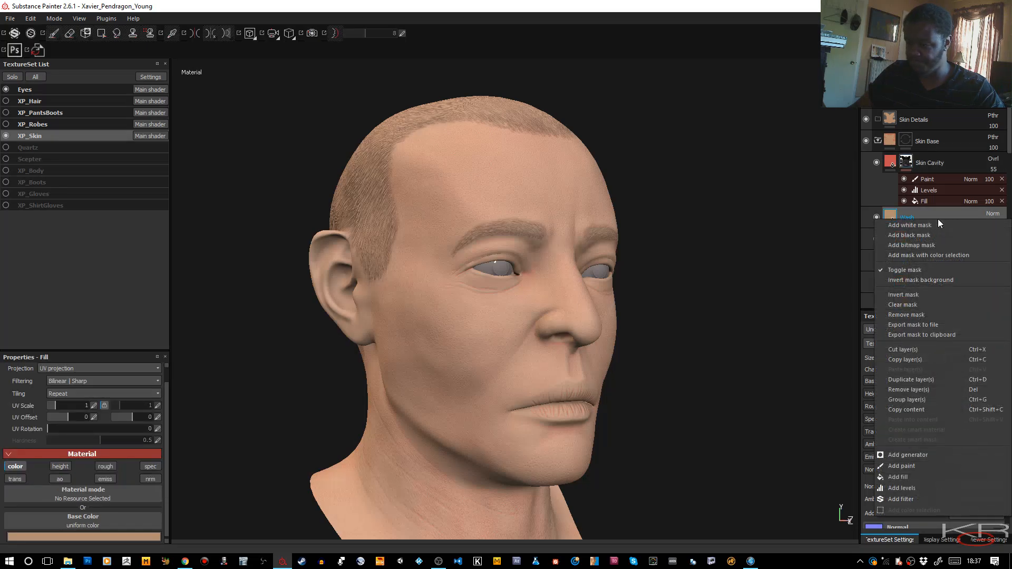
pyautogui.click(905, 236)
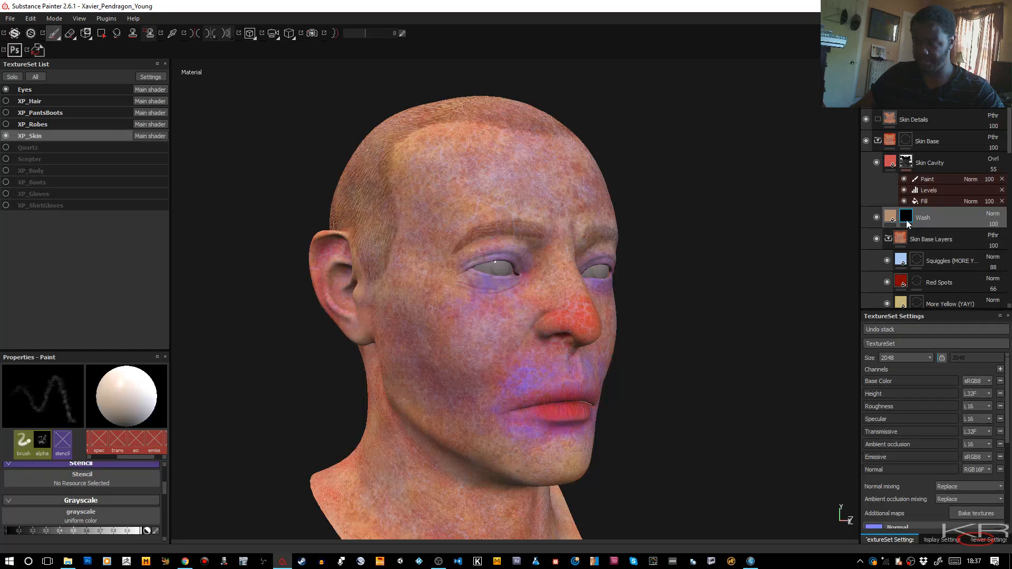
# Step: Rename the masked Wash layer as Skin Tone Wash
pyautogui.rightClick(907, 221)
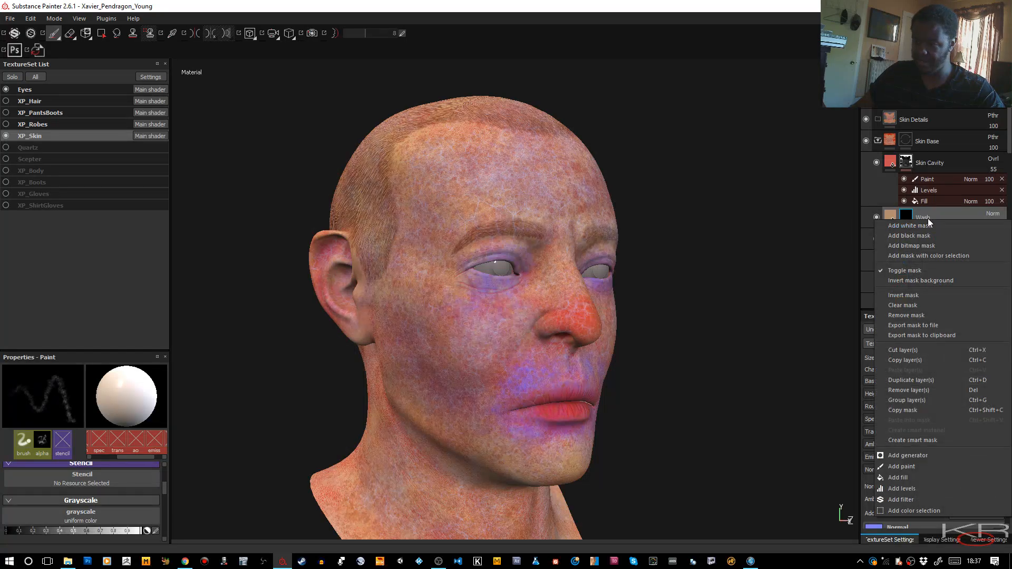
pyautogui.doubleClick(928, 218)
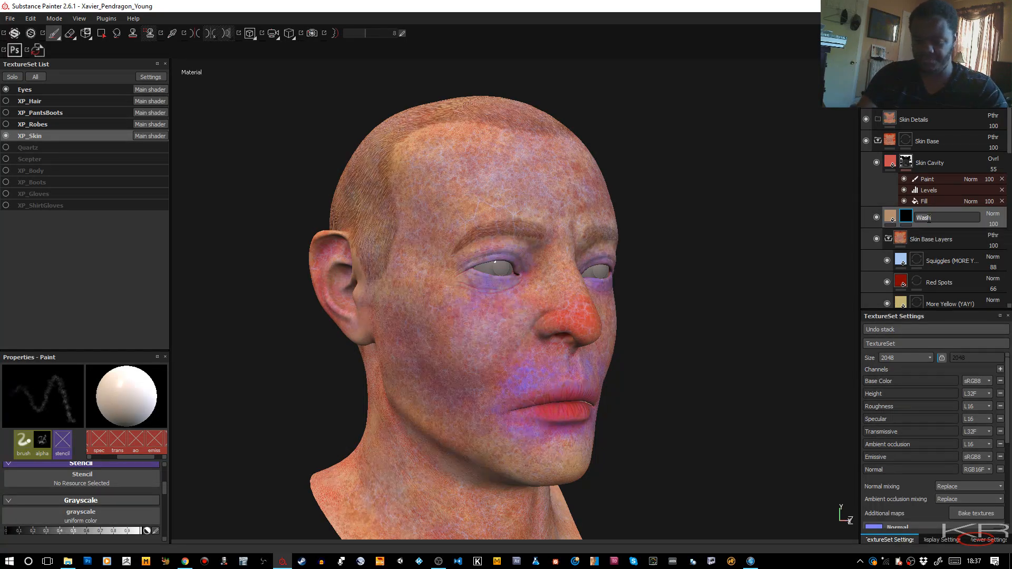
pyautogui.write('Skin Tone')
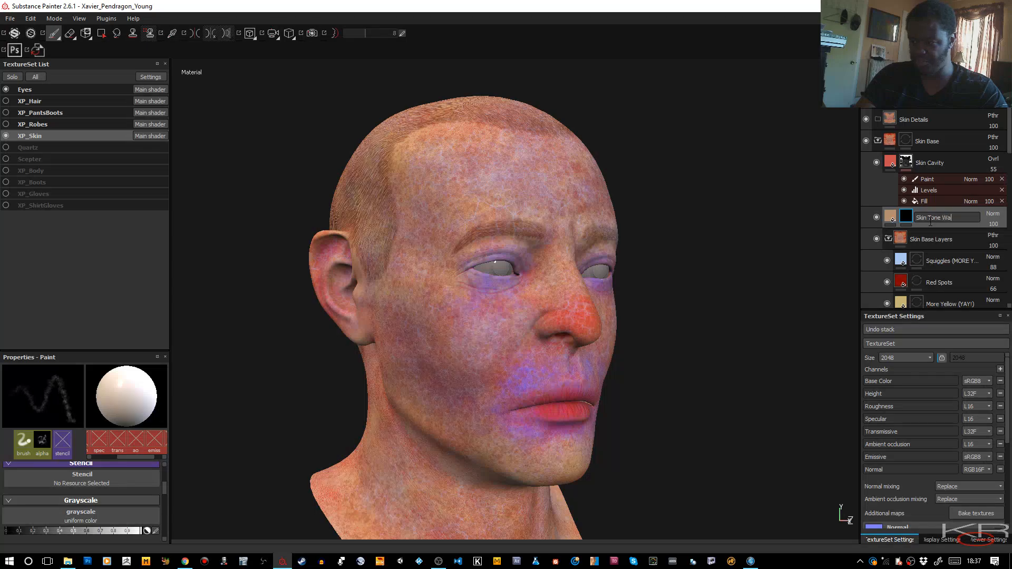
pyautogui.write(' Wash')
pyautogui.press('Return')
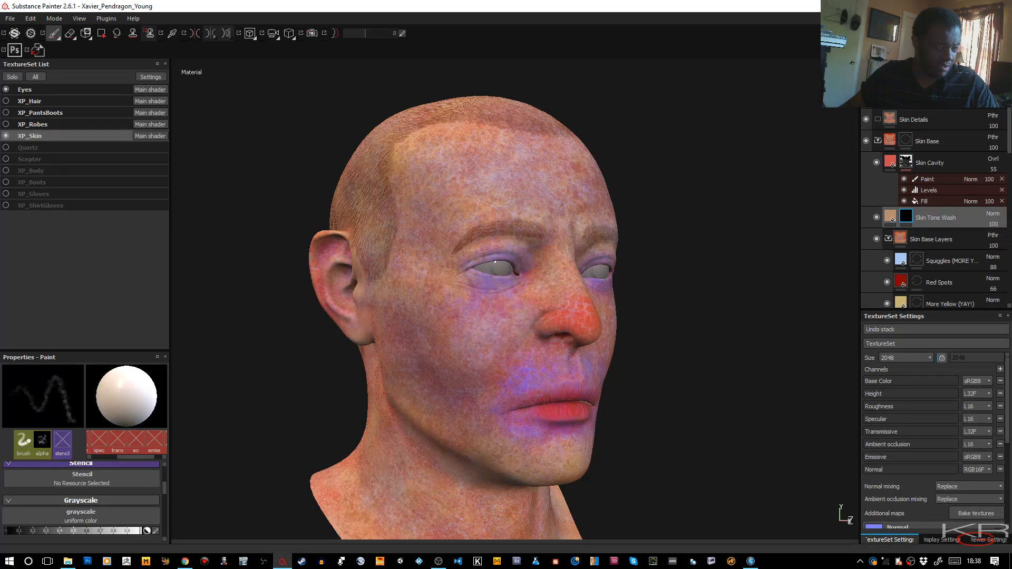
# Step: Set the brush alpha's Details Number to 26, and try a stroke on the forehead before undoing it
pyautogui.scroll(2, 81, 496)
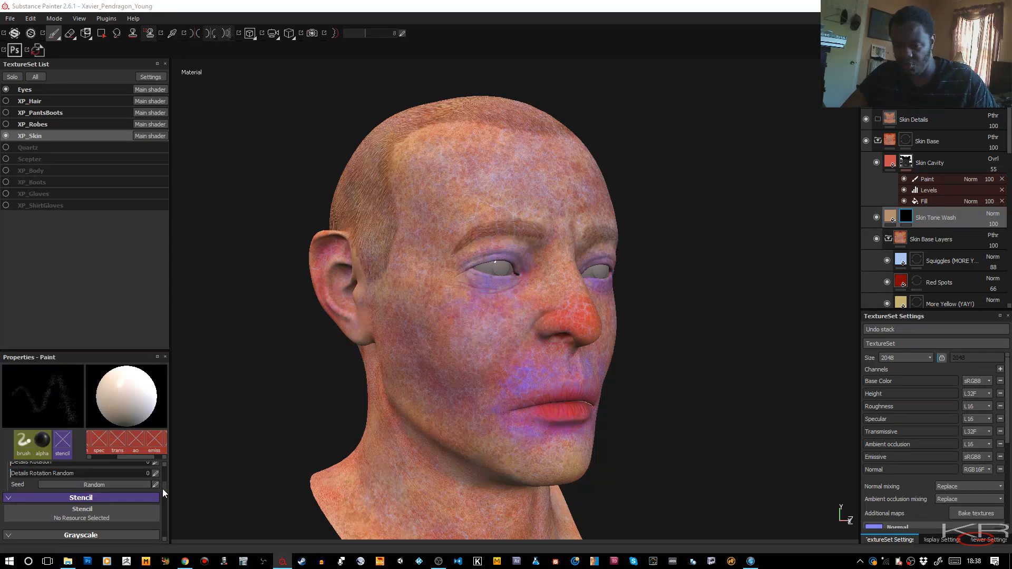
pyautogui.moveTo(163, 489)
pyautogui.mouseDown()
pyautogui.moveTo(164, 498)
pyautogui.moveTo(166, 485)
pyautogui.mouseUp()
pyautogui.scroll(-2, 166, 485)
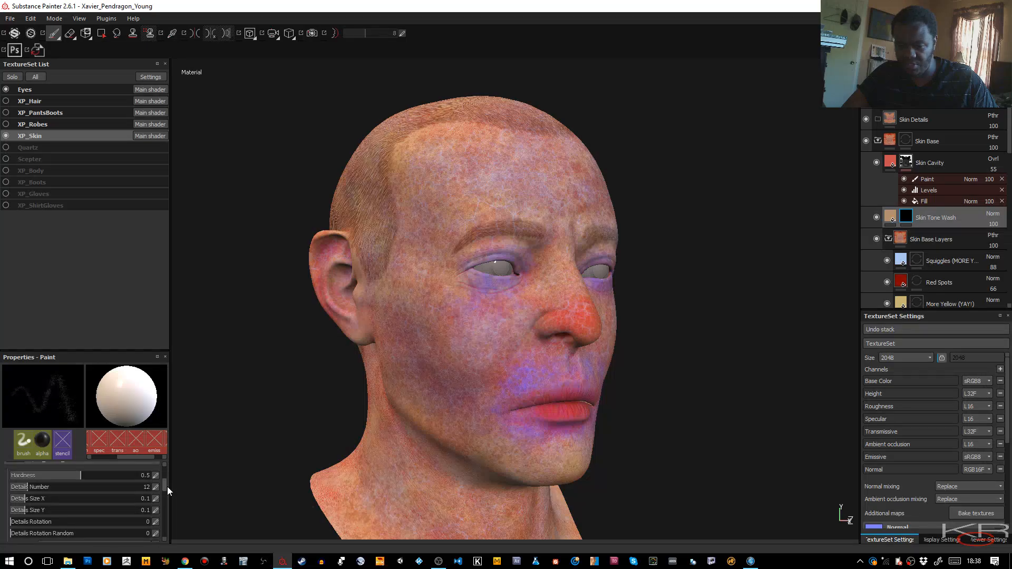
pyautogui.moveTo(41, 479); pyautogui.dragTo(41, 479)
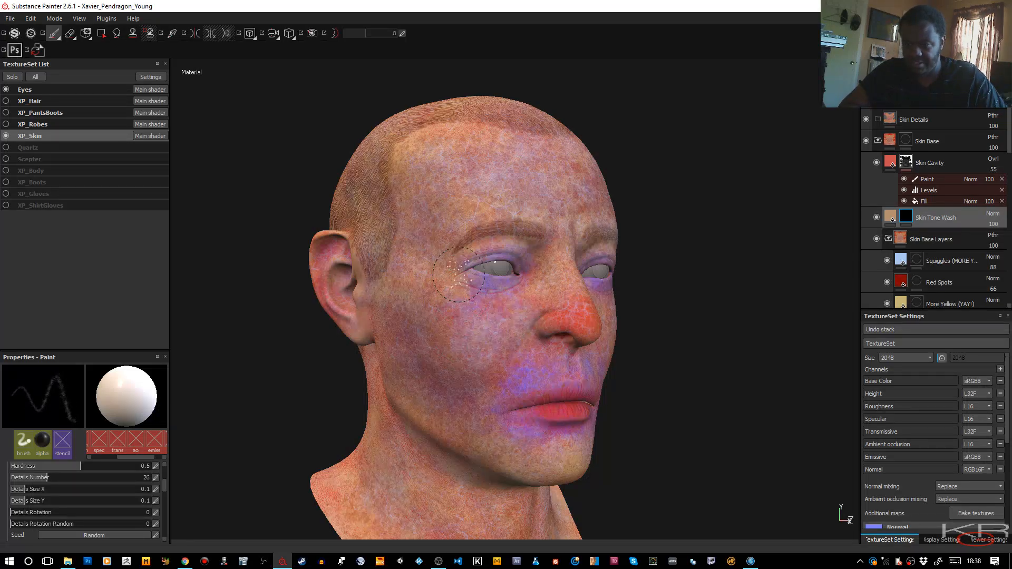
pyautogui.moveTo(489, 184); pyautogui.dragTo(483, 184)
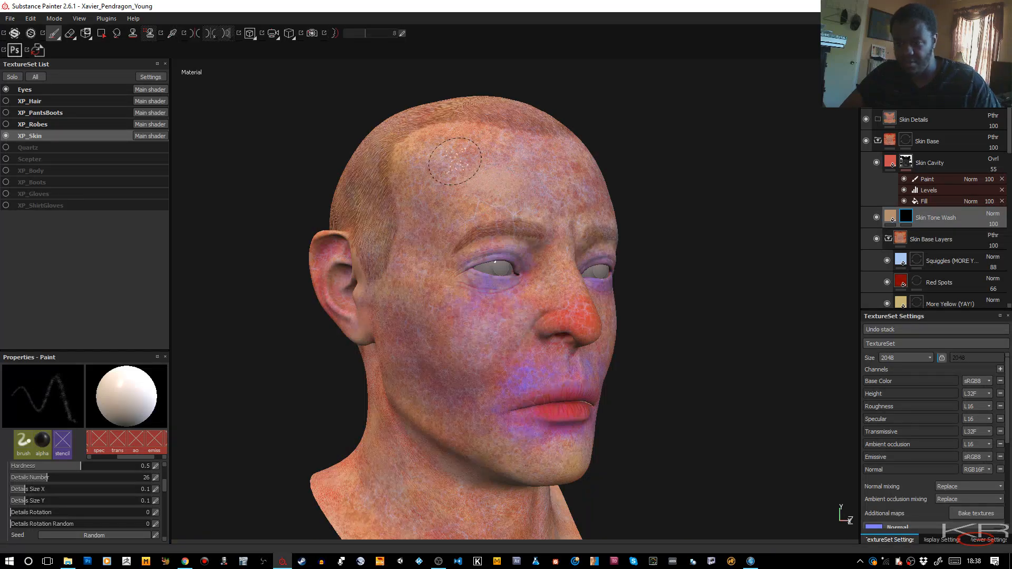
pyautogui.hotkey('ctrl', 'z')
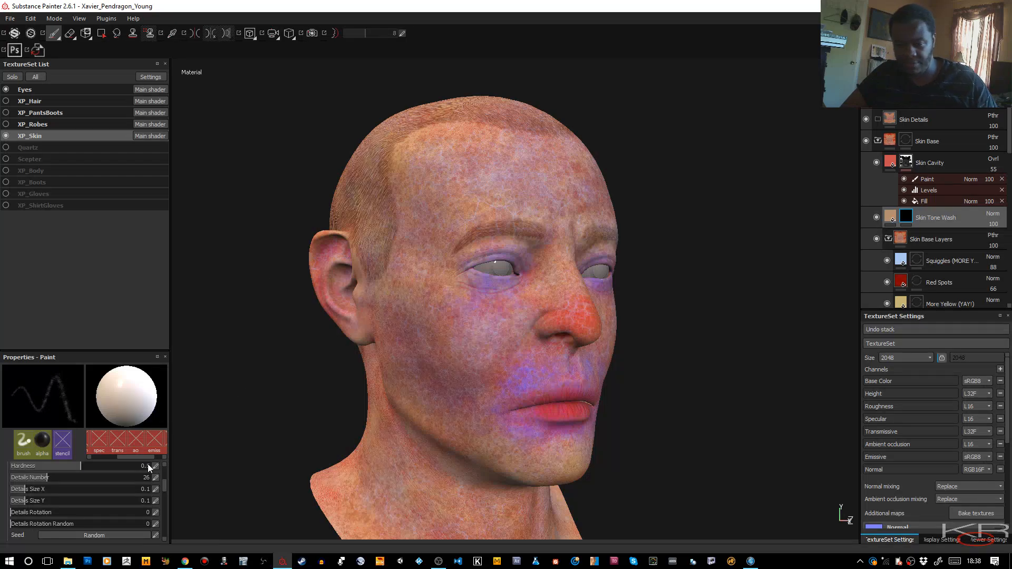
# Step: Reduce the brush's Flow Jitter to 36 and its Flow to 34
pyautogui.scroll(5, 162, 483)
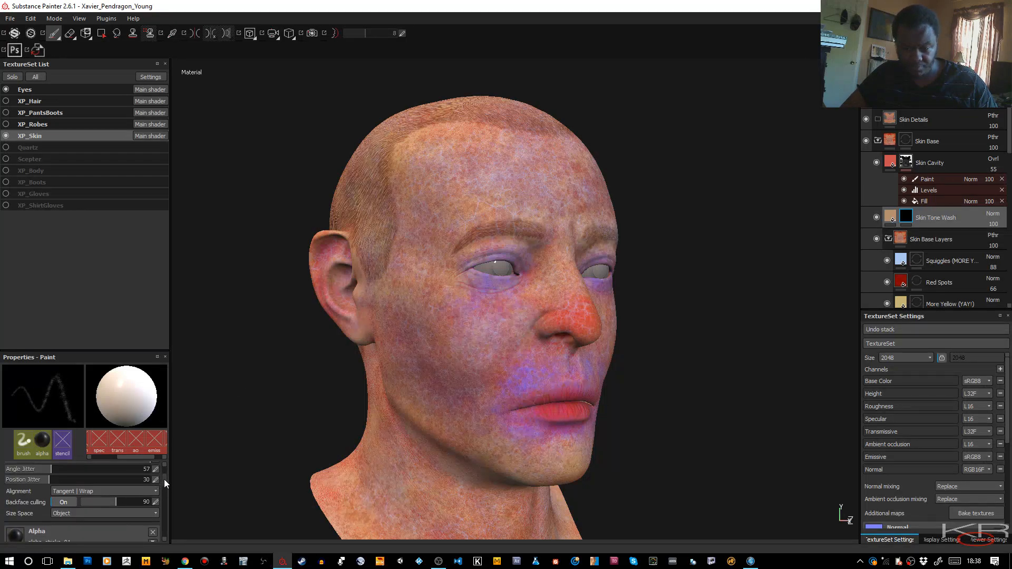
pyautogui.scroll(3, 163, 479)
pyautogui.moveTo(80, 496); pyautogui.dragTo(58, 498)
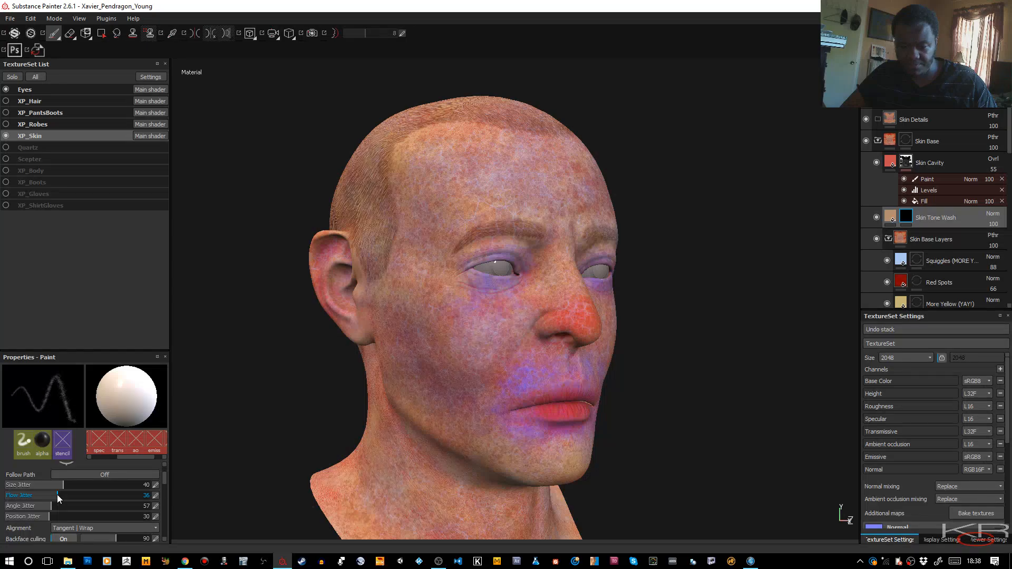
pyautogui.scroll(4, 162, 479)
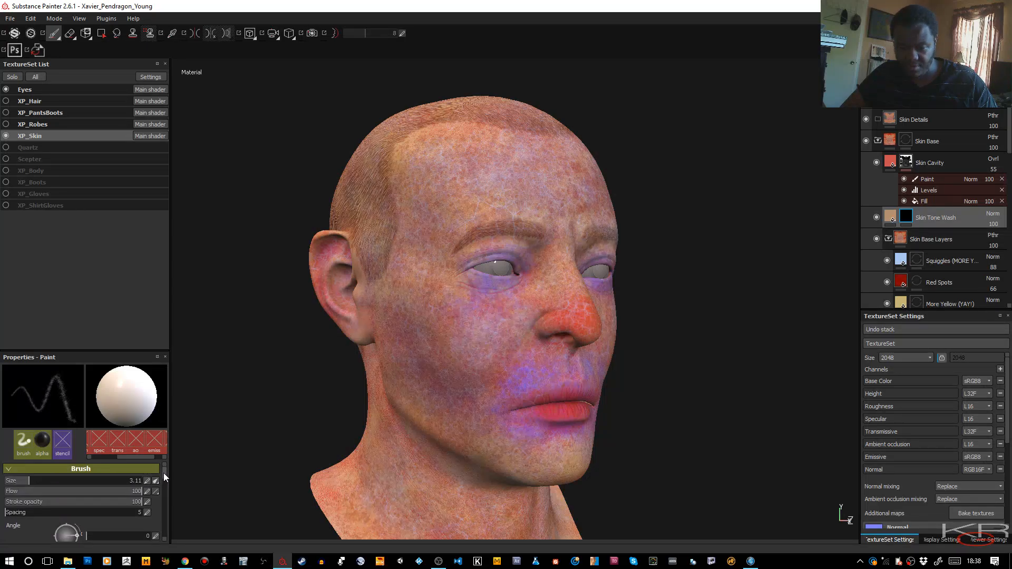
pyautogui.moveTo(89, 492); pyautogui.dragTo(51, 490)
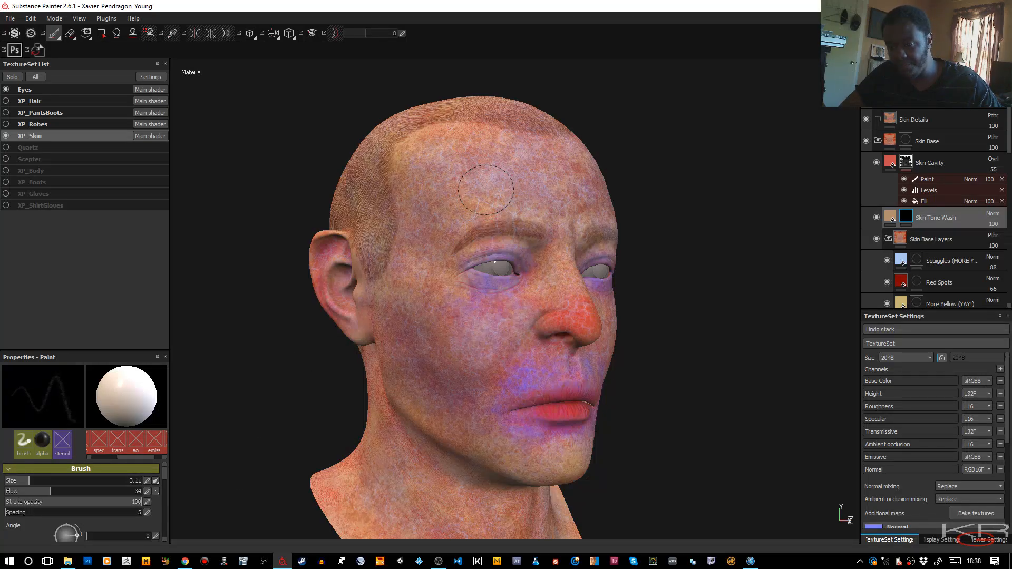
# Step: Paint the Skin Tone Wash mask white over the forehead, cheek, nose and lips, with the viewport displaying only the Base Color channel
pyautogui.moveTo(486, 193); pyautogui.dragTo(475, 195)
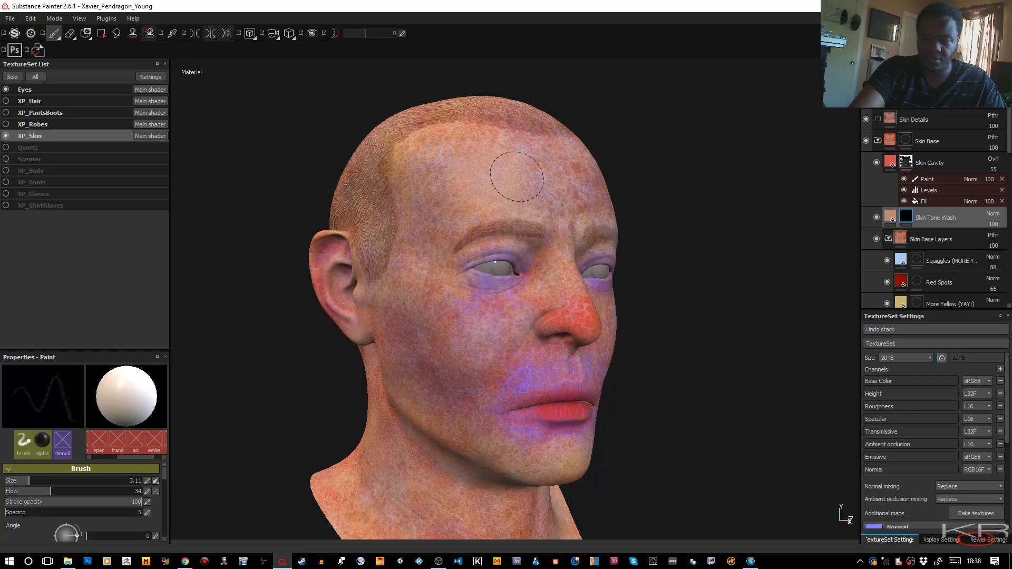
pyautogui.press('c')
pyautogui.press('c')
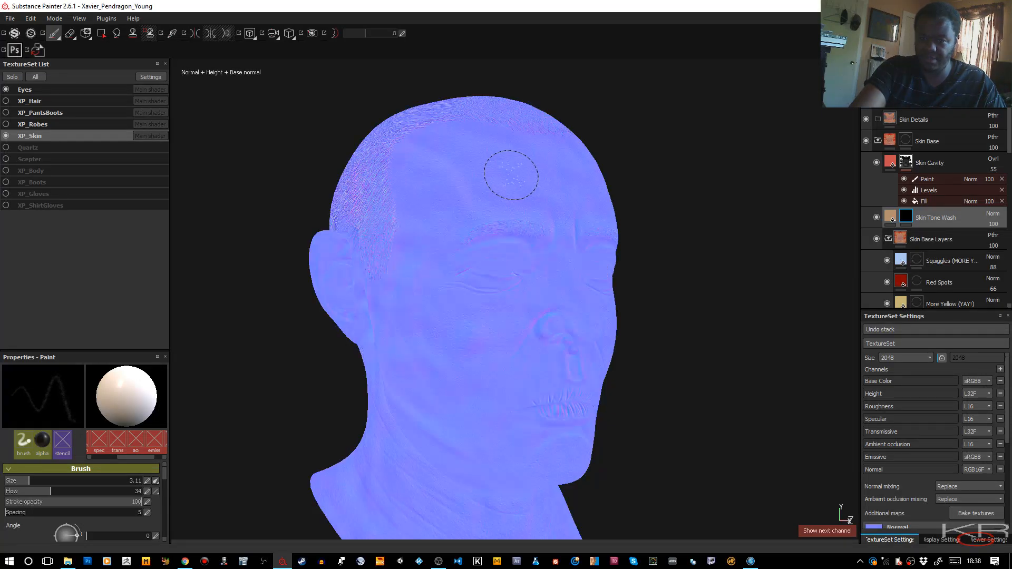
pyautogui.press('c')
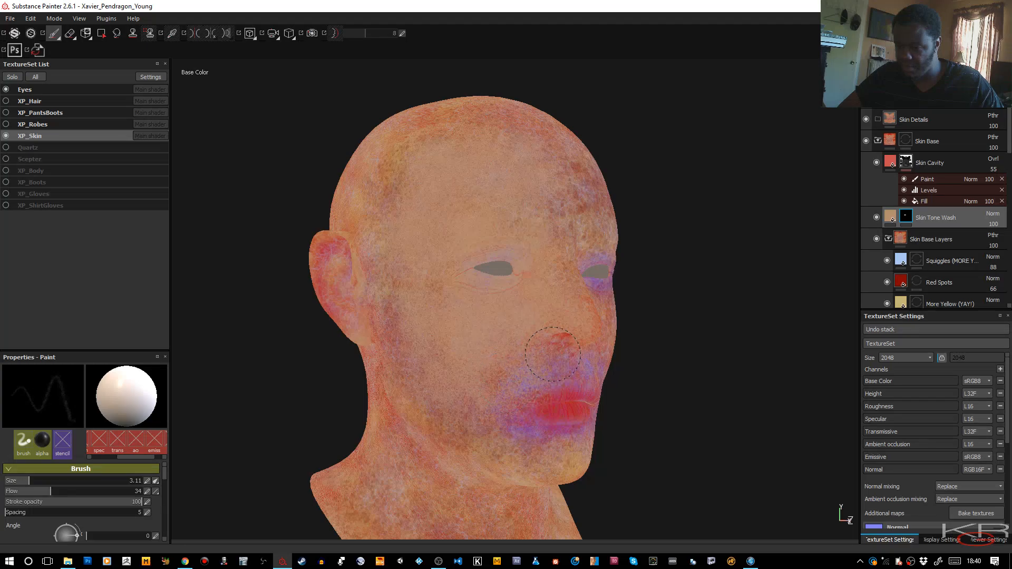
pyautogui.moveTo(577, 401)
pyautogui.mouseDown()
pyautogui.moveTo(562, 414)
pyautogui.moveTo(558, 398)
pyautogui.mouseUp()
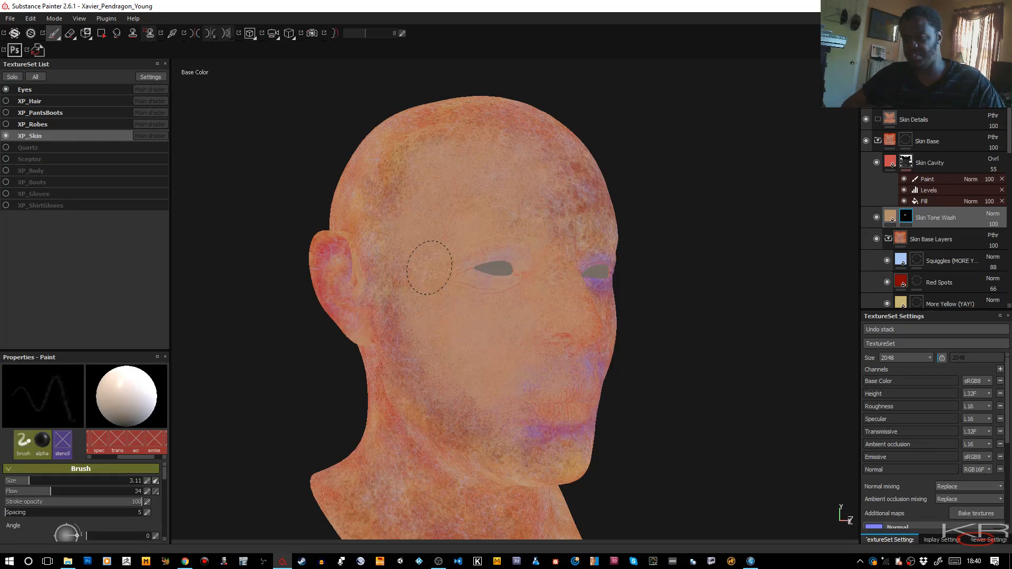
# Step: Continue painting the Skin Tone Wash mask white along the jaw, the side of the face and the side of the neck
pyautogui.moveTo(412, 311)
pyautogui.keyDown('alt'); pyautogui.mouseDown()
pyautogui.moveTo(420, 321)
pyautogui.moveTo(452, 316)
pyautogui.mouseUp(); pyautogui.keyUp('alt')
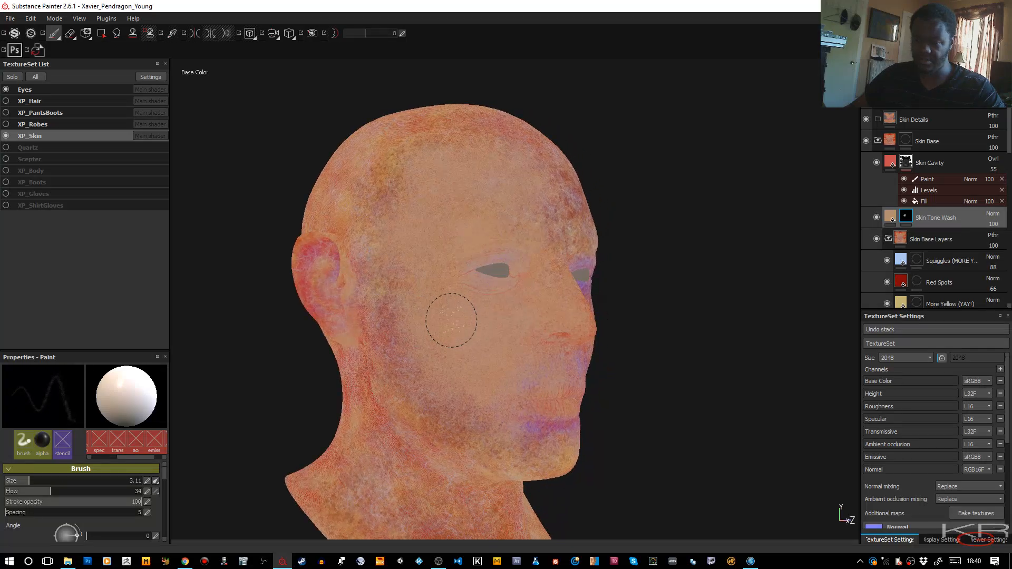
pyautogui.click(891, 219)
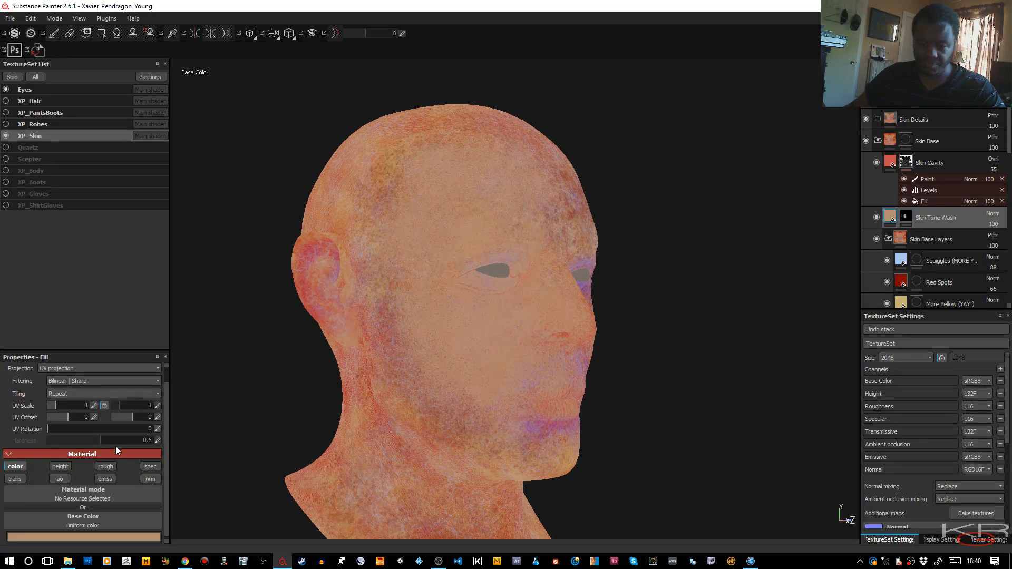
pyautogui.click(905, 219)
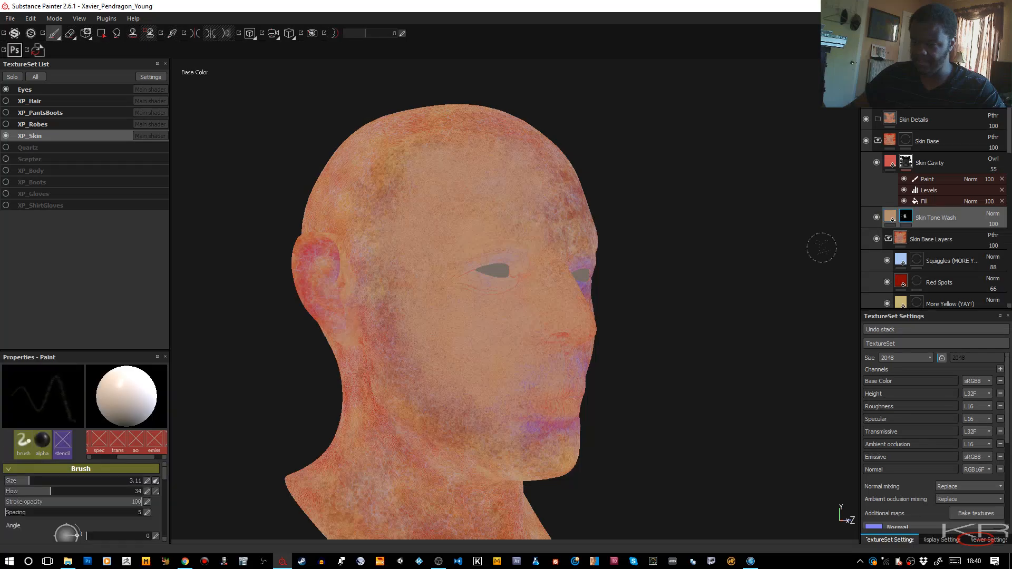
pyautogui.keyDown('alt'); pyautogui.moveTo(484, 386); pyautogui.dragTo(483, 426, button='right'); pyautogui.keyUp('alt')
pyautogui.keyDown('alt'); pyautogui.moveTo(482, 426); pyautogui.dragTo(529, 409); pyautogui.keyUp('alt')
pyautogui.keyDown('alt'); pyautogui.moveTo(485, 425); pyautogui.dragTo(657, 302, button='middle'); pyautogui.keyUp('alt')
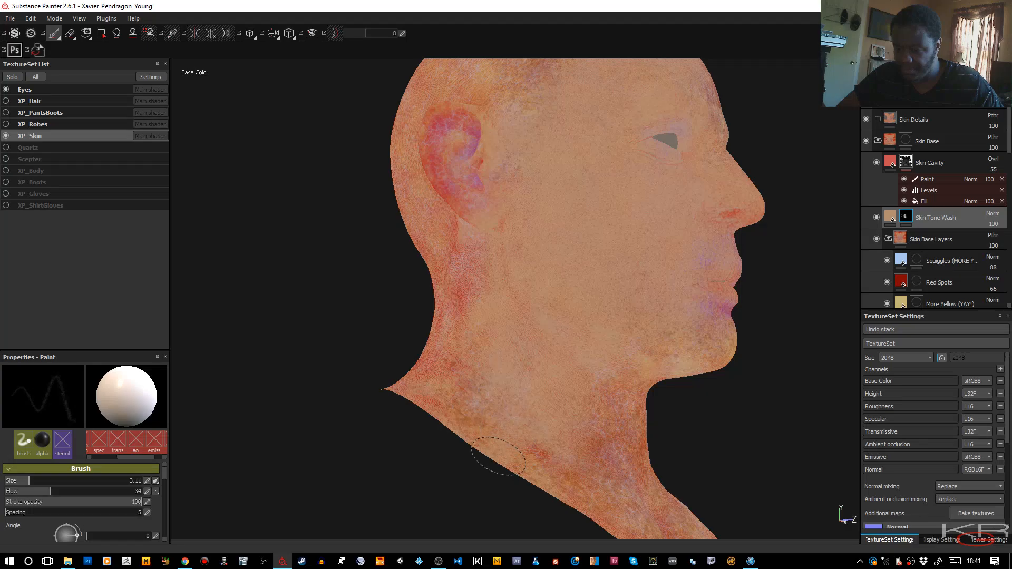
# Step: Paint the Skin Tone Wash mask white around the ear and across the side and back of the neck, avoiding the ear's interior
pyautogui.keyDown('alt'); pyautogui.moveTo(501, 362); pyautogui.dragTo(488, 392, button='right'); pyautogui.keyUp('alt')
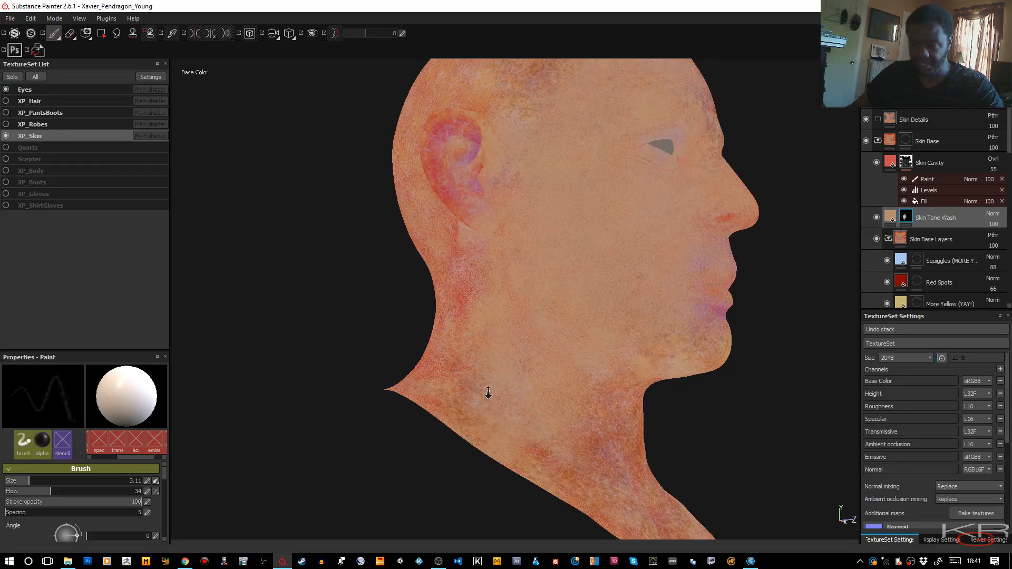
pyautogui.keyDown('alt'); pyautogui.moveTo(488, 392); pyautogui.dragTo(606, 451); pyautogui.keyUp('alt')
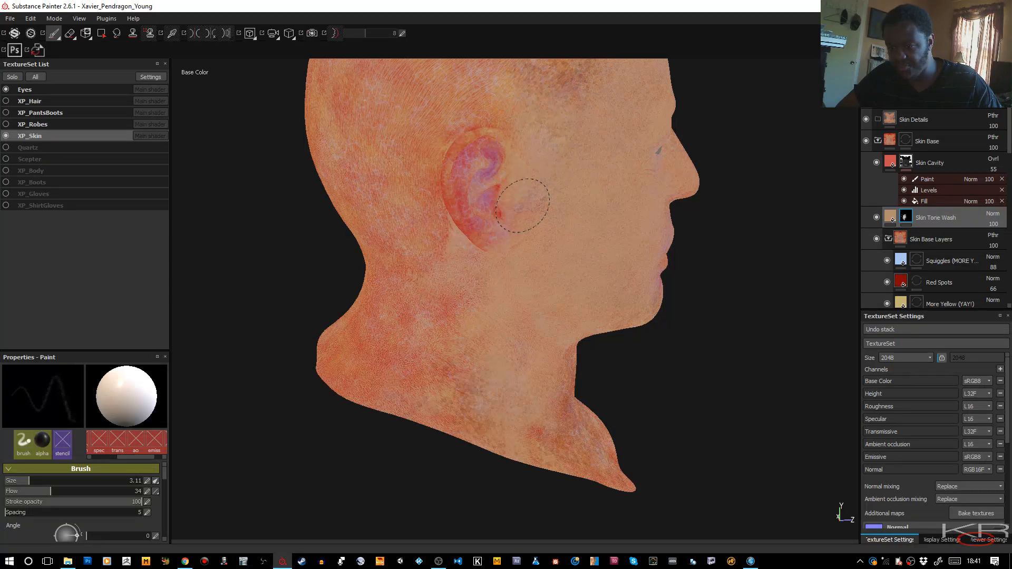
pyautogui.moveTo(523, 206)
pyautogui.mouseDown()
pyautogui.moveTo(530, 186)
pyautogui.moveTo(521, 238)
pyautogui.mouseUp()
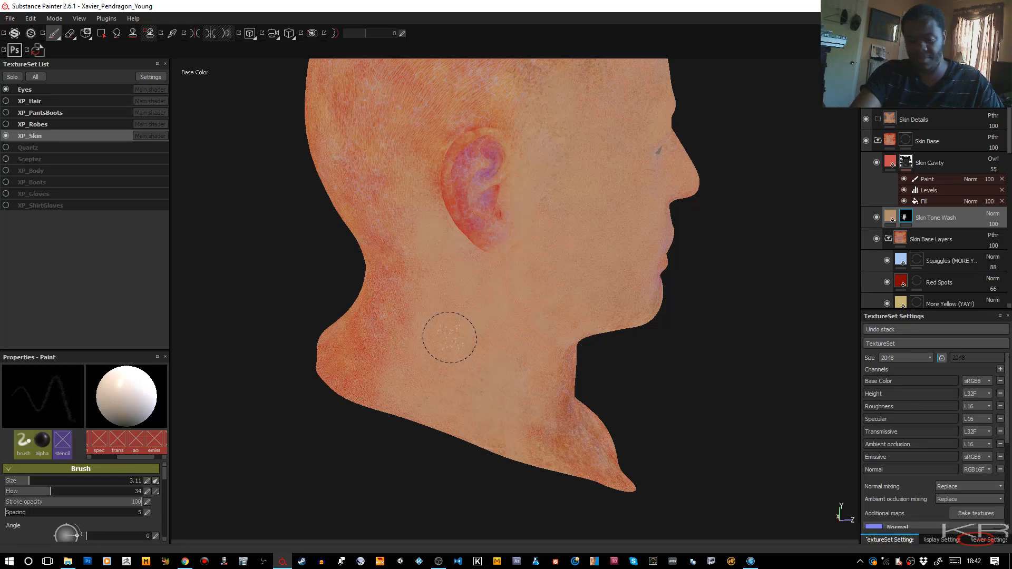
pyautogui.press('x')
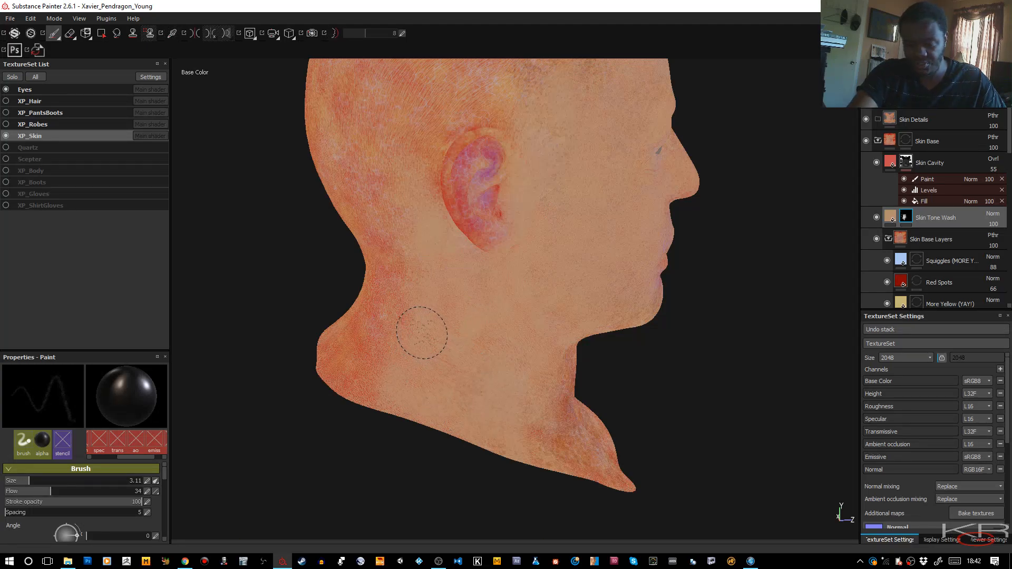
pyautogui.press('x')
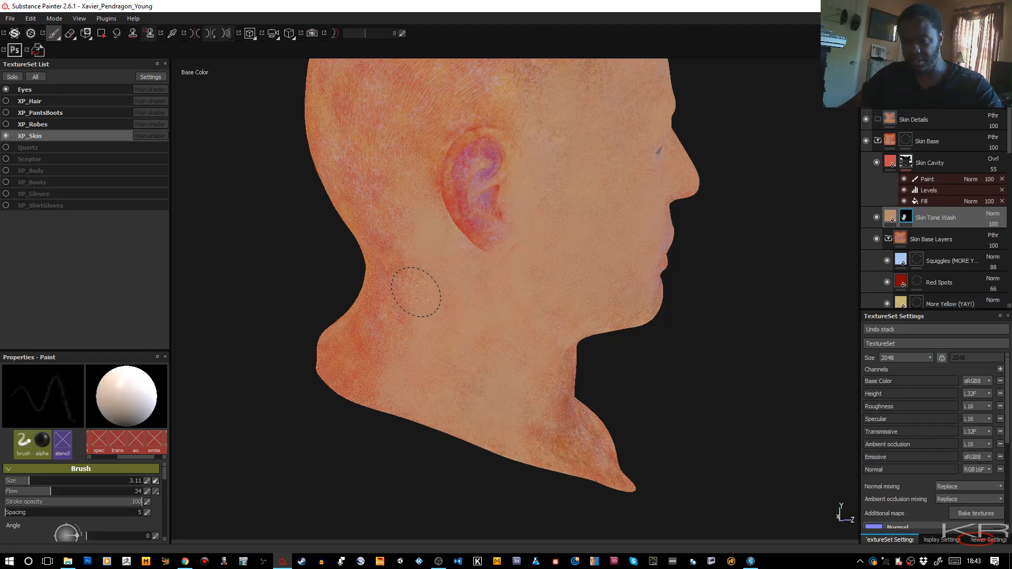
# Step: Paint the Skin Tone Wash mask white over the front of the neck and the upper chest below the chin
pyautogui.keyDown('alt'); pyautogui.moveTo(419, 289); pyautogui.dragTo(420, 306, button='right'); pyautogui.keyUp('alt')
pyautogui.keyDown('alt'); pyautogui.moveTo(420, 305); pyautogui.dragTo(303, 282); pyautogui.keyUp('alt')
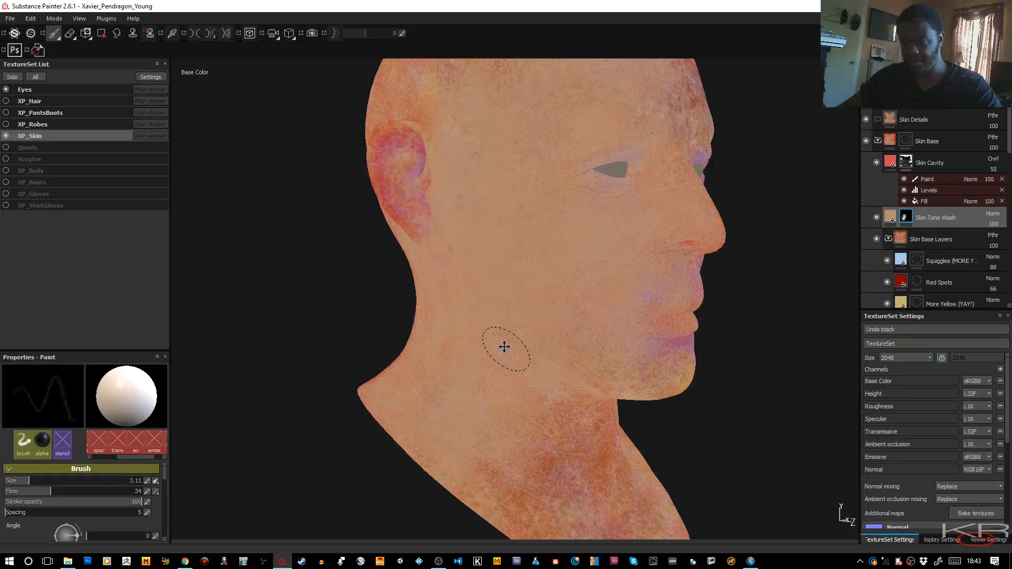
pyautogui.keyDown('alt'); pyautogui.moveTo(506, 350); pyautogui.dragTo(426, 236, button='middle'); pyautogui.keyUp('alt')
pyautogui.moveTo(426, 235)
pyautogui.keyDown('alt'); pyautogui.mouseDown()
pyautogui.moveTo(395, 264)
pyautogui.moveTo(323, 265)
pyautogui.mouseUp(); pyautogui.keyUp('alt')
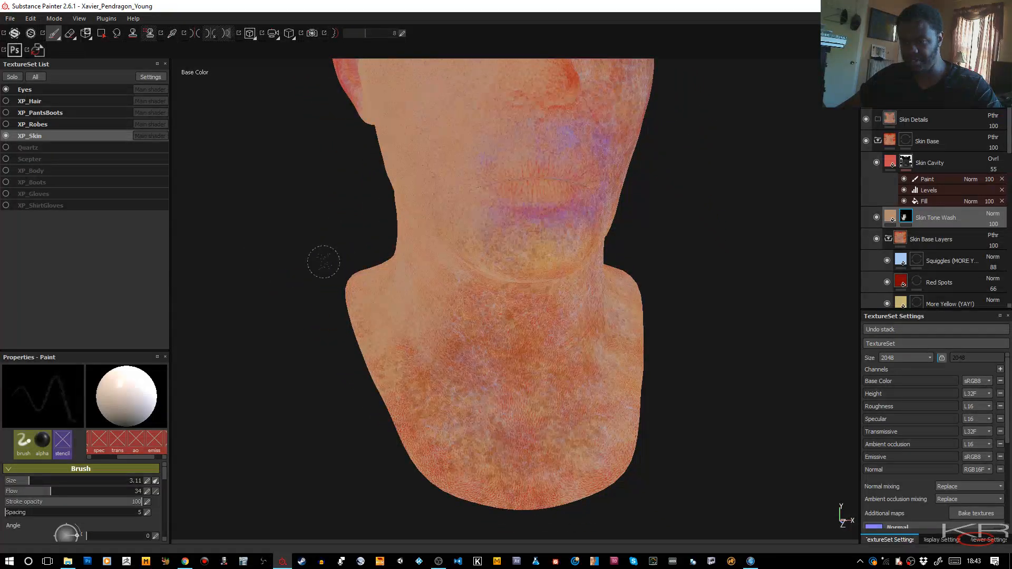
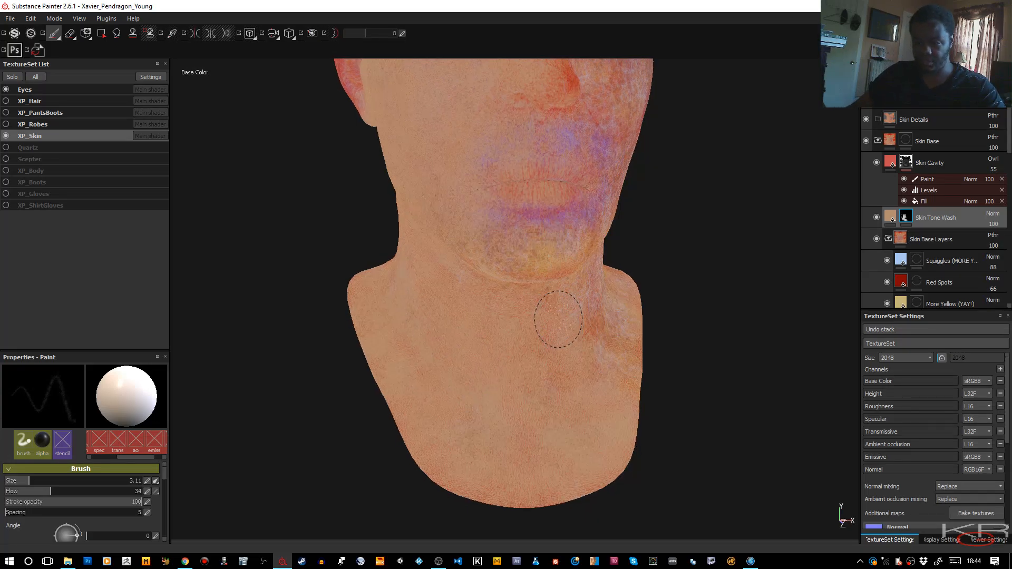
# Step: Paint the Skin Tone Wash mask white over the opposite cheek and side of the neck, around the eye, and down the nose
pyautogui.moveTo(555, 320)
pyautogui.keyDown('alt'); pyautogui.mouseDown()
pyautogui.moveTo(451, 331)
pyautogui.moveTo(436, 368)
pyautogui.moveTo(432, 314)
pyautogui.moveTo(421, 309)
pyautogui.mouseUp(); pyautogui.keyUp('alt')
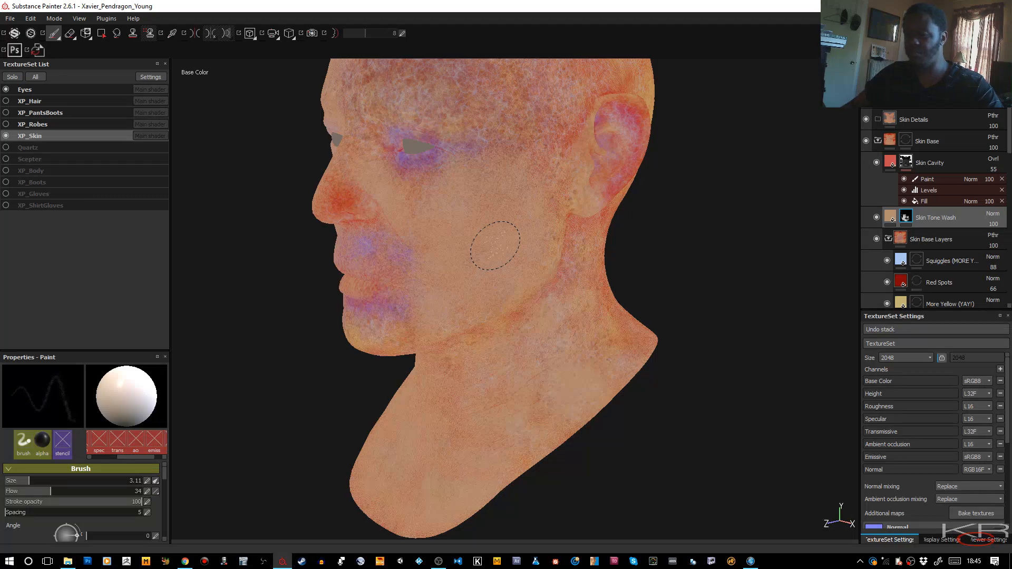
pyautogui.moveTo(494, 245)
pyautogui.keyDown('alt'); pyautogui.mouseDown()
pyautogui.moveTo(483, 270)
pyautogui.moveTo(583, 253)
pyautogui.mouseUp(); pyautogui.keyUp('alt')
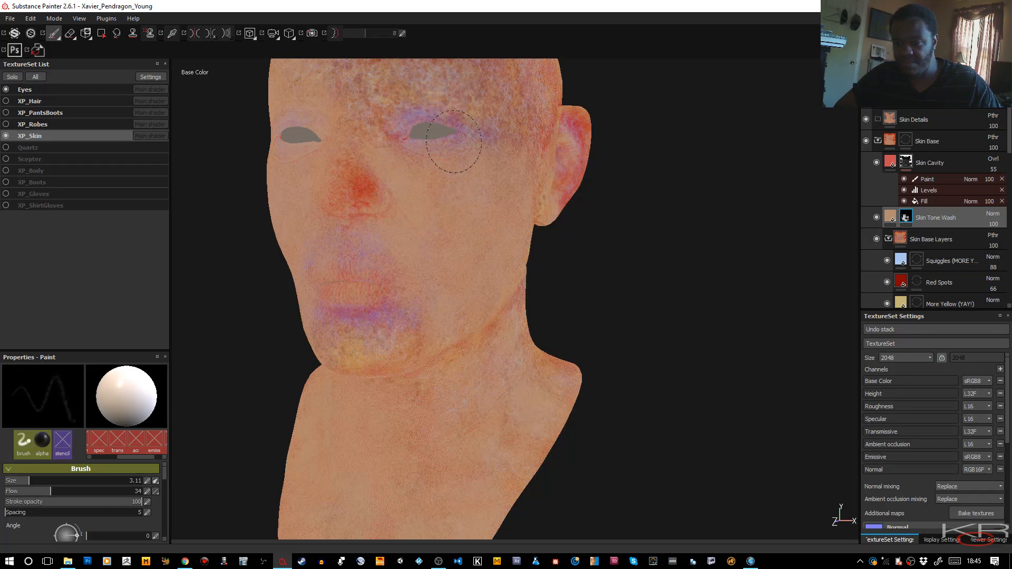
pyautogui.moveTo(410, 117)
pyautogui.mouseDown()
pyautogui.moveTo(430, 102)
pyautogui.moveTo(396, 127)
pyautogui.moveTo(407, 131)
pyautogui.moveTo(383, 121)
pyautogui.mouseUp()
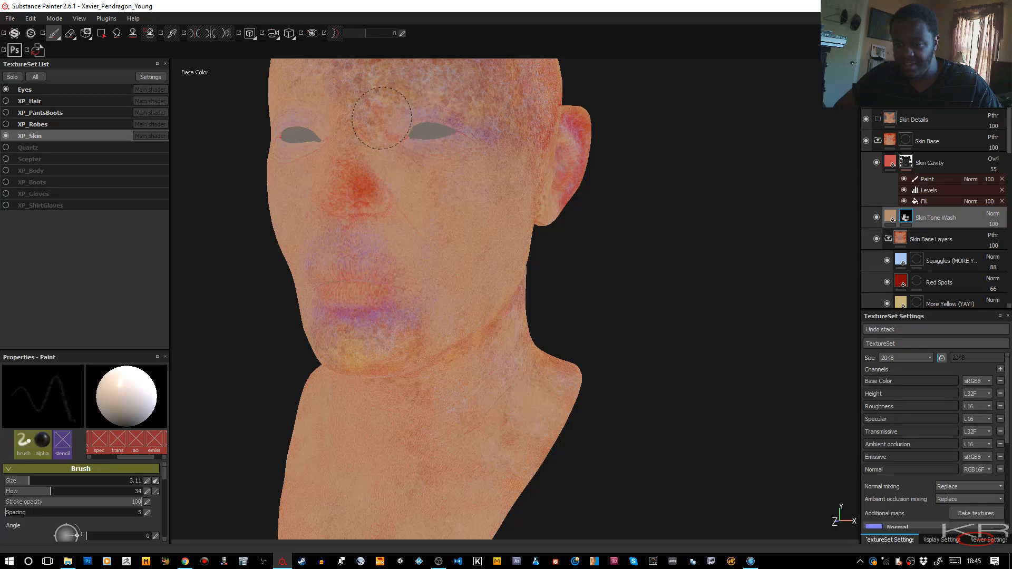
pyautogui.moveTo(357, 158)
pyautogui.mouseDown()
pyautogui.moveTo(365, 211)
pyautogui.moveTo(360, 199)
pyautogui.moveTo(354, 205)
pyautogui.mouseUp()
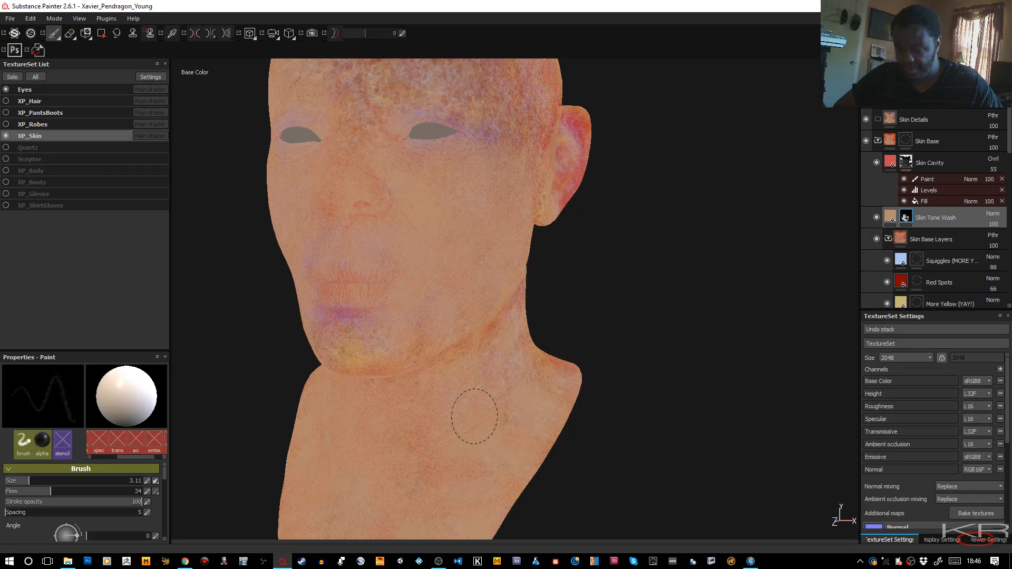
# Step: Paint the mask white over the lips, chin, underside of the jaw and temple, and hide the Skin Cavity mask's Paint effect
pyautogui.moveTo(439, 383)
pyautogui.keyDown('alt'); pyautogui.mouseDown()
pyautogui.moveTo(446, 401)
pyautogui.moveTo(454, 285)
pyautogui.mouseUp(); pyautogui.keyUp('alt')
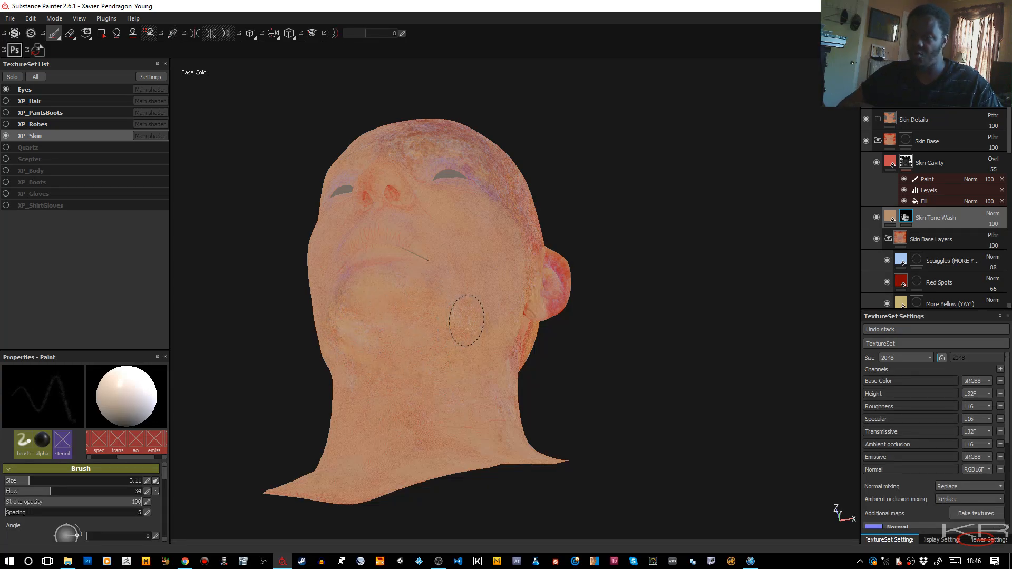
pyautogui.keyDown('alt'); pyautogui.moveTo(433, 304); pyautogui.dragTo(387, 370); pyautogui.keyUp('alt')
pyautogui.keyDown('alt'); pyautogui.moveTo(389, 368); pyautogui.dragTo(398, 344, button='middle'); pyautogui.keyUp('alt')
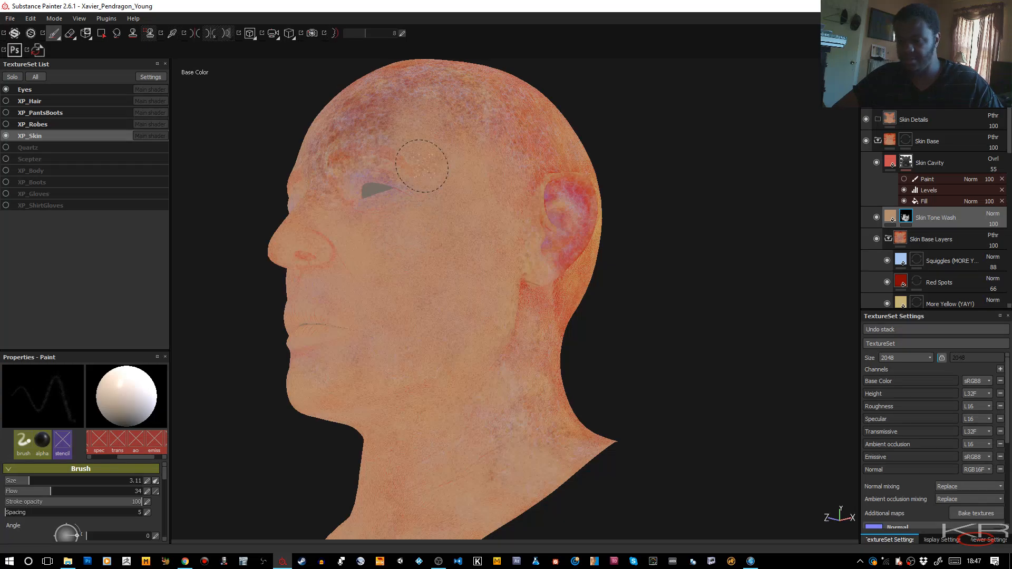
# Step: Paint the Skin Tone Wash mask white across the forehead and brows up towards the hairline
pyautogui.keyDown('alt'); pyautogui.moveTo(441, 164); pyautogui.dragTo(437, 223, button='right'); pyautogui.keyUp('alt')
pyautogui.keyDown('alt'); pyautogui.moveTo(438, 223); pyautogui.dragTo(468, 298); pyautogui.keyUp('alt')
pyautogui.keyDown('alt'); pyautogui.moveTo(461, 244); pyautogui.dragTo(531, 393, button='middle'); pyautogui.keyUp('alt')
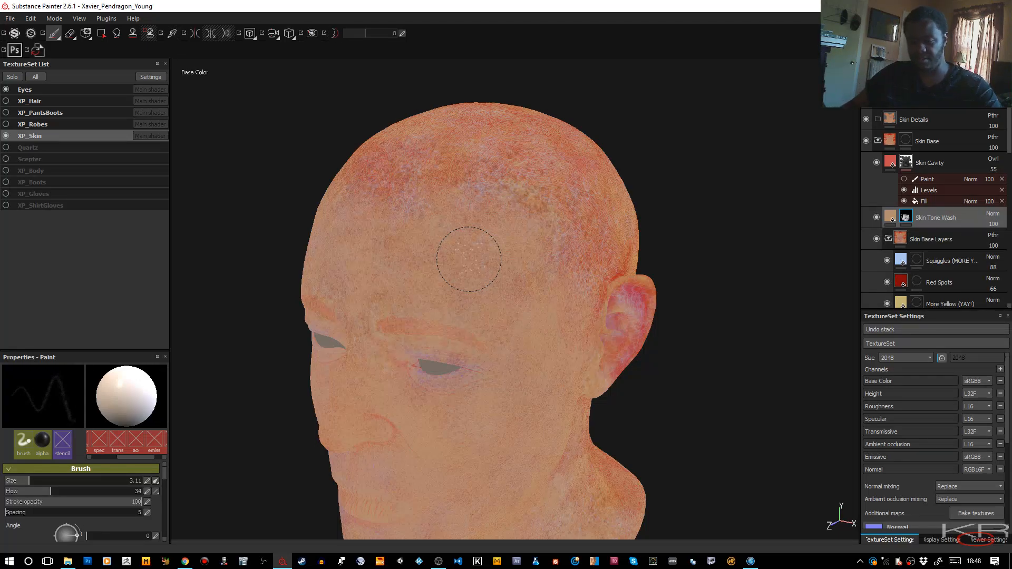
# Step: Hide the Skin Cavity layer and paint the Skin Tone Wash mask white over the ear and the side of the neck
pyautogui.keyDown('alt'); pyautogui.moveTo(469, 259); pyautogui.dragTo(492, 272); pyautogui.keyUp('alt')
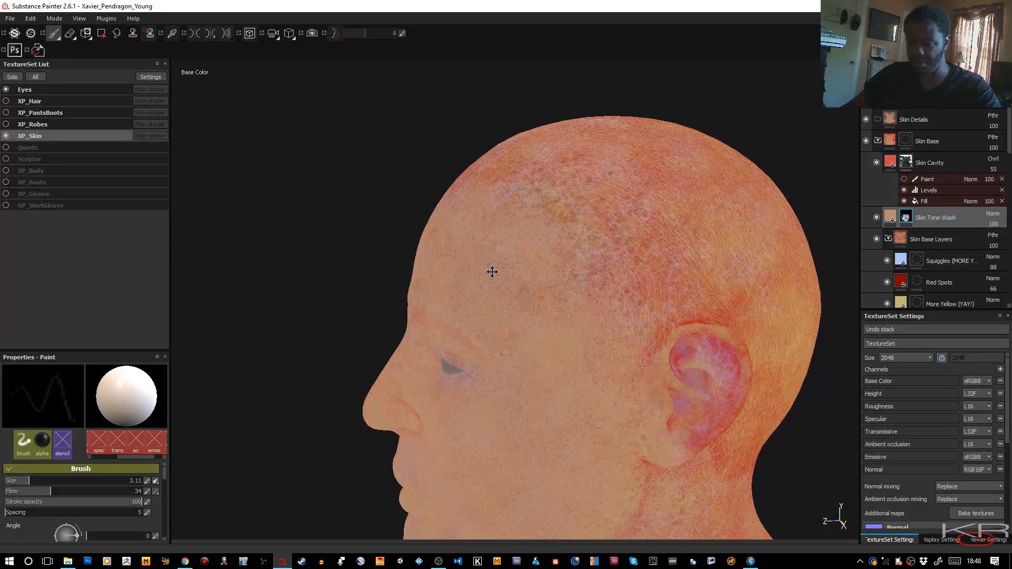
pyautogui.keyDown('alt'); pyautogui.moveTo(492, 272); pyautogui.dragTo(350, 233, button='middle'); pyautogui.keyUp('alt')
pyautogui.keyDown('alt'); pyautogui.moveTo(467, 309); pyautogui.dragTo(418, 203, button='middle'); pyautogui.keyUp('alt')
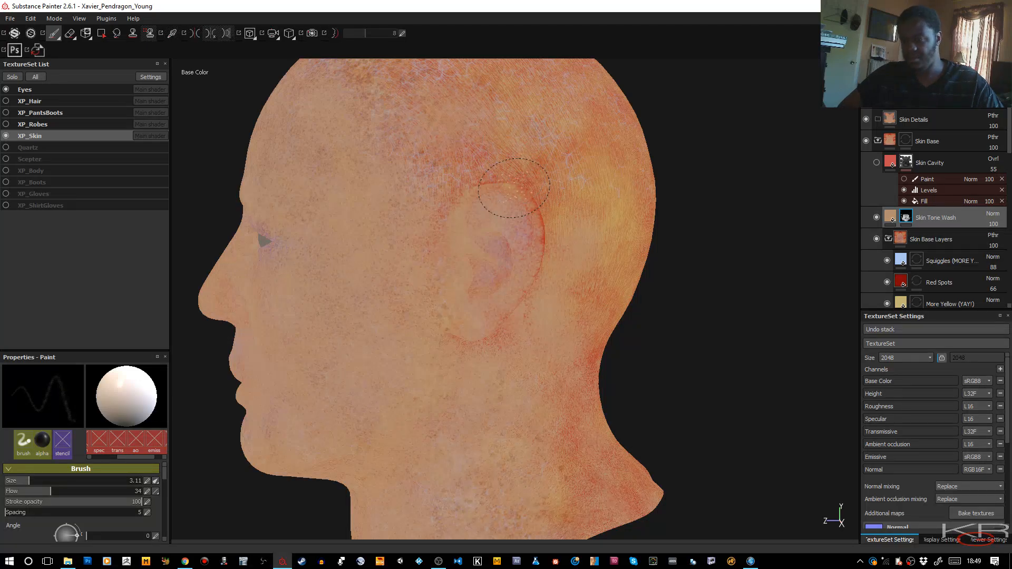
# Step: Paint the Skin Tone Wash mask white over the front and top of the scalp and the area above the ear
pyautogui.moveTo(521, 254)
pyautogui.keyDown('alt'); pyautogui.mouseDown(button='right')
pyautogui.moveTo(524, 267)
pyautogui.moveTo(537, 225)
pyautogui.moveTo(658, 225)
pyautogui.mouseUp(button='right'); pyautogui.keyUp('alt')
pyautogui.moveTo(657, 226)
pyautogui.keyDown('alt'); pyautogui.mouseDown(button='middle')
pyautogui.moveTo(617, 291)
pyautogui.moveTo(638, 300)
pyautogui.mouseUp(button='middle'); pyautogui.keyUp('alt')
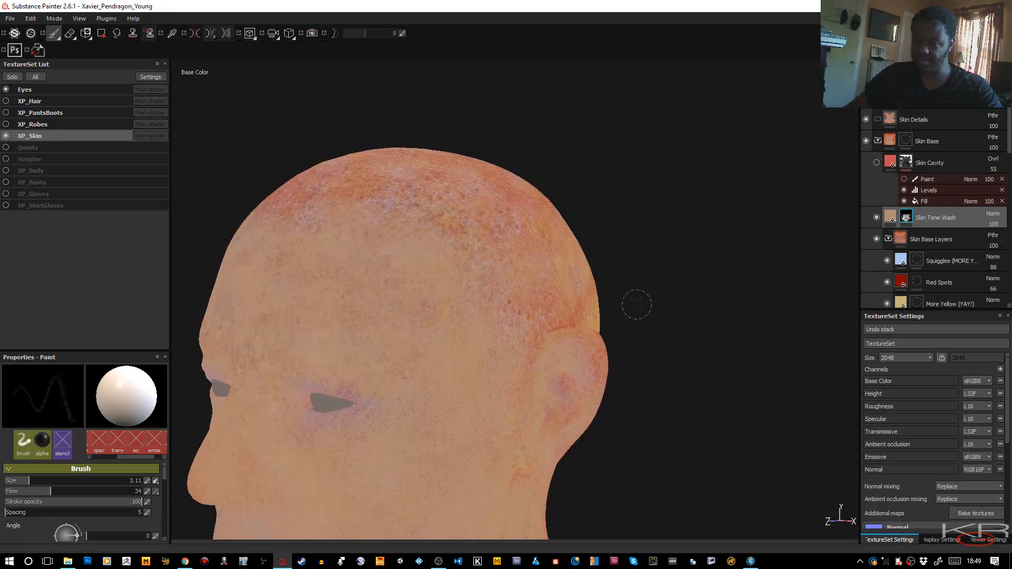
pyautogui.keyDown('alt'); pyautogui.moveTo(637, 300); pyautogui.dragTo(639, 343); pyautogui.keyUp('alt')
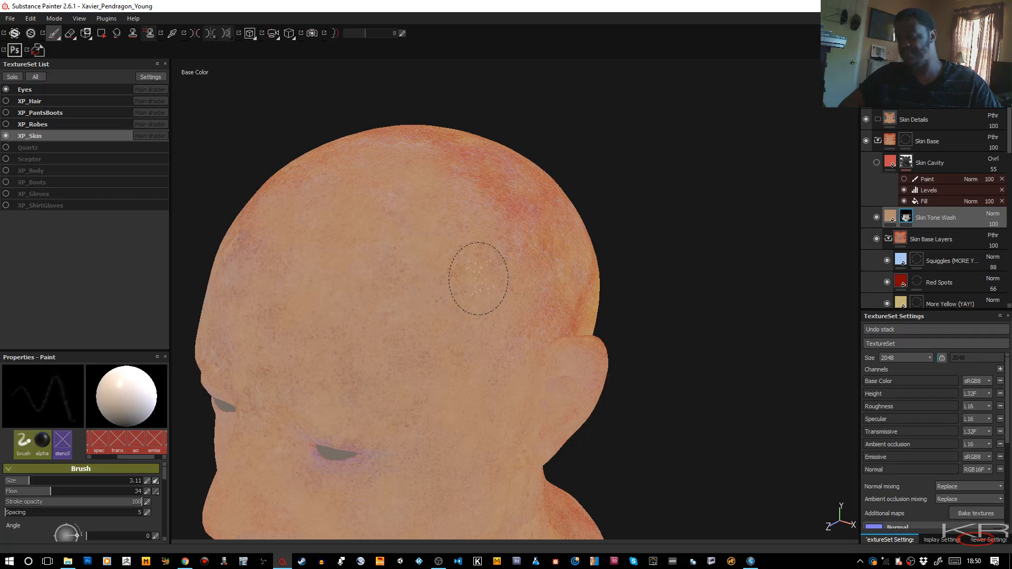
# Step: Paint the mask white behind the ear, then turn symmetry on and cover the side and back of the neck
pyautogui.keyDown('alt'); pyautogui.moveTo(479, 287); pyautogui.dragTo(293, 262); pyautogui.keyUp('alt')
pyautogui.keyDown('alt'); pyautogui.moveTo(404, 296); pyautogui.dragTo(321, 159, button='middle'); pyautogui.keyUp('alt')
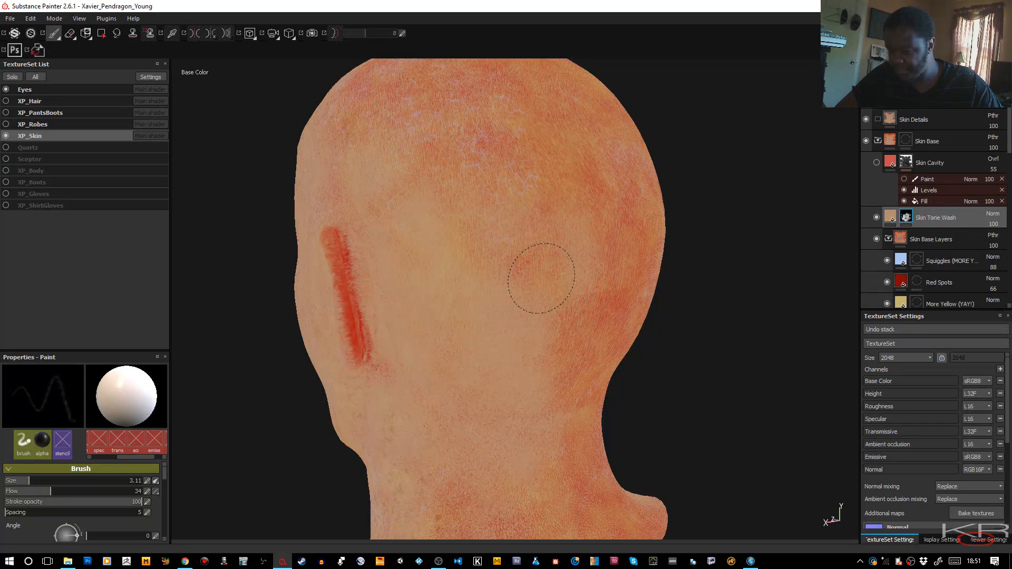
pyautogui.moveTo(535, 364)
pyautogui.keyDown('alt'); pyautogui.mouseDown(button='right')
pyautogui.moveTo(532, 281)
pyautogui.moveTo(529, 343)
pyautogui.mouseUp(button='right'); pyautogui.keyUp('alt')
pyautogui.keyDown('alt'); pyautogui.moveTo(529, 344); pyautogui.dragTo(528, 189, button='middle'); pyautogui.keyUp('alt')
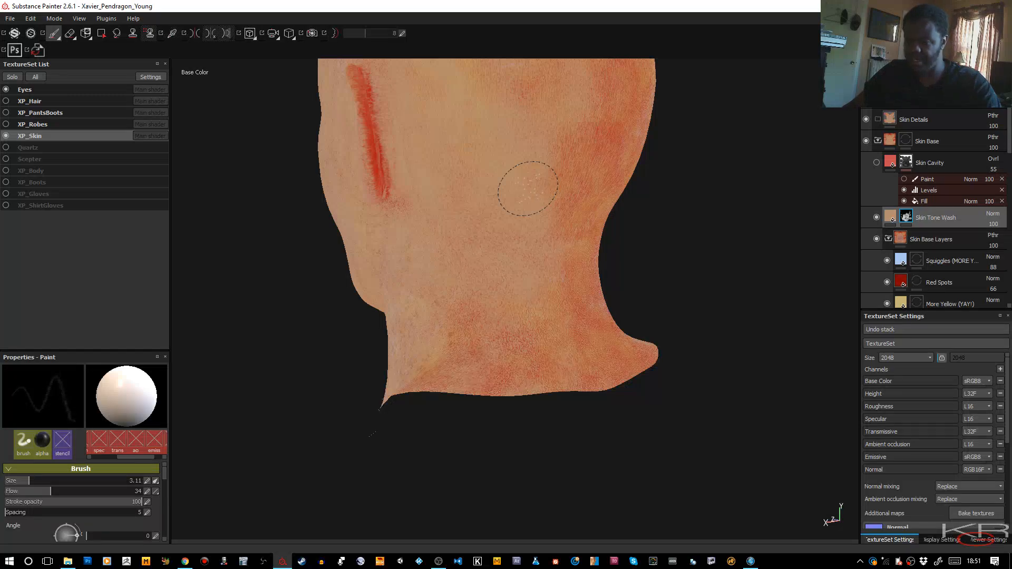
pyautogui.press('l')
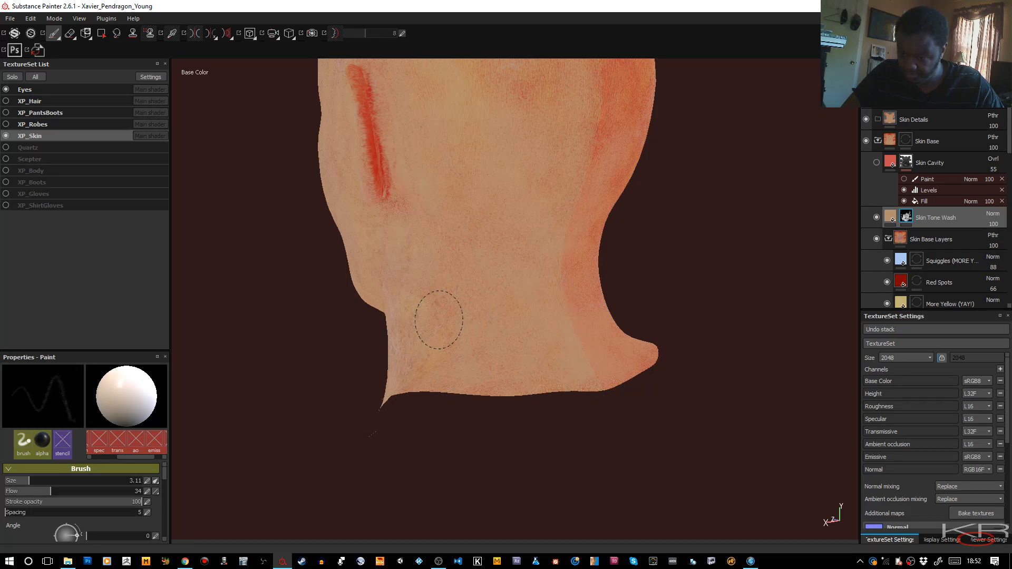
# Step: Paint the Skin Tone Wash mask white across the centre of the nape and the lower back of the head
pyautogui.keyDown('alt'); pyautogui.moveTo(508, 219); pyautogui.dragTo(505, 213, button='right'); pyautogui.keyUp('alt')
pyautogui.keyDown('alt'); pyautogui.moveTo(506, 213); pyautogui.dragTo(486, 207); pyautogui.keyUp('alt')
pyautogui.keyDown('alt'); pyautogui.moveTo(466, 262); pyautogui.dragTo(445, 323, button='middle'); pyautogui.keyUp('alt')
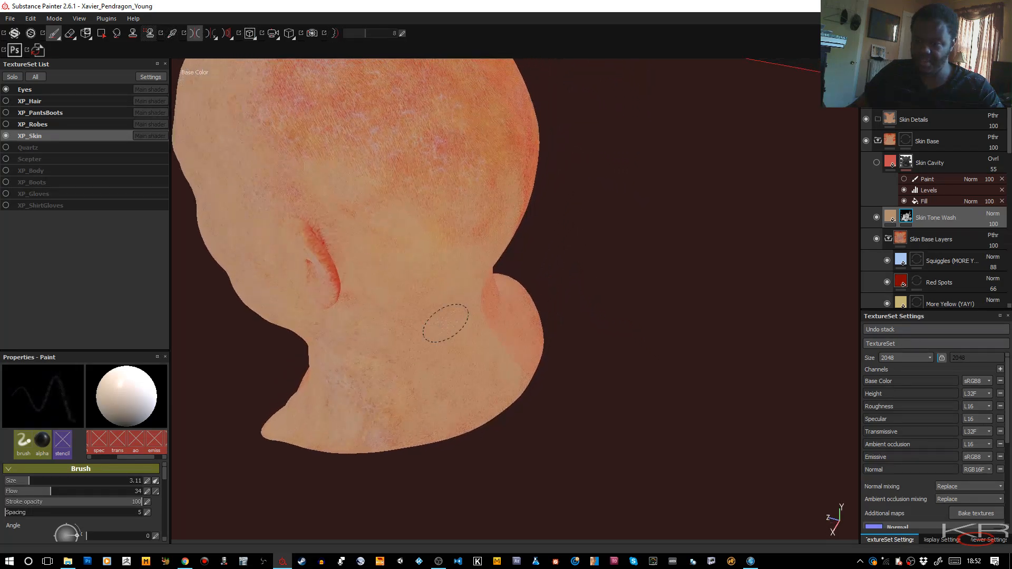
pyautogui.moveTo(445, 323)
pyautogui.keyDown('alt'); pyautogui.mouseDown()
pyautogui.moveTo(304, 298)
pyautogui.moveTo(265, 273)
pyautogui.mouseUp(); pyautogui.keyUp('alt')
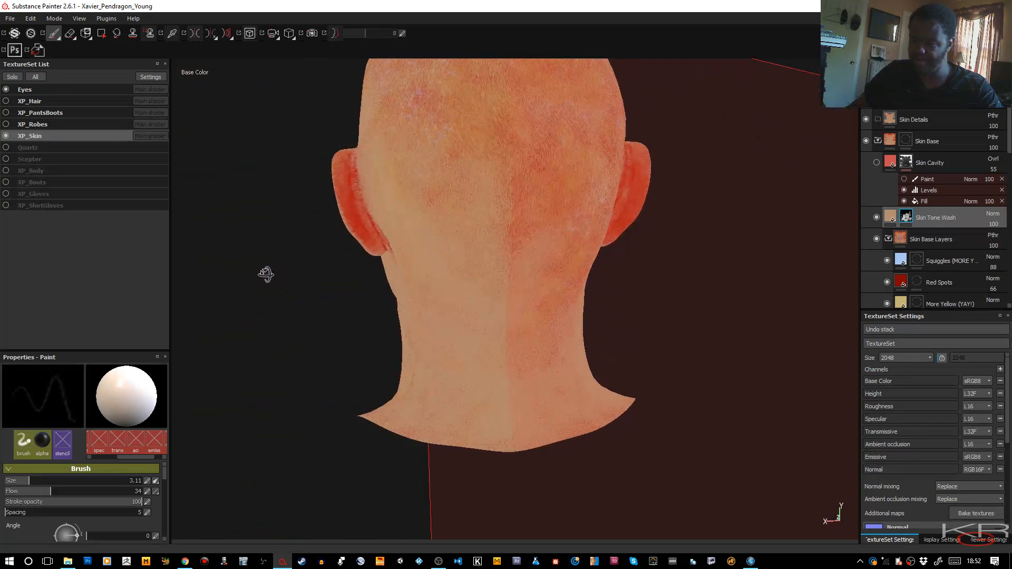
pyautogui.scroll(2, 340, 106)
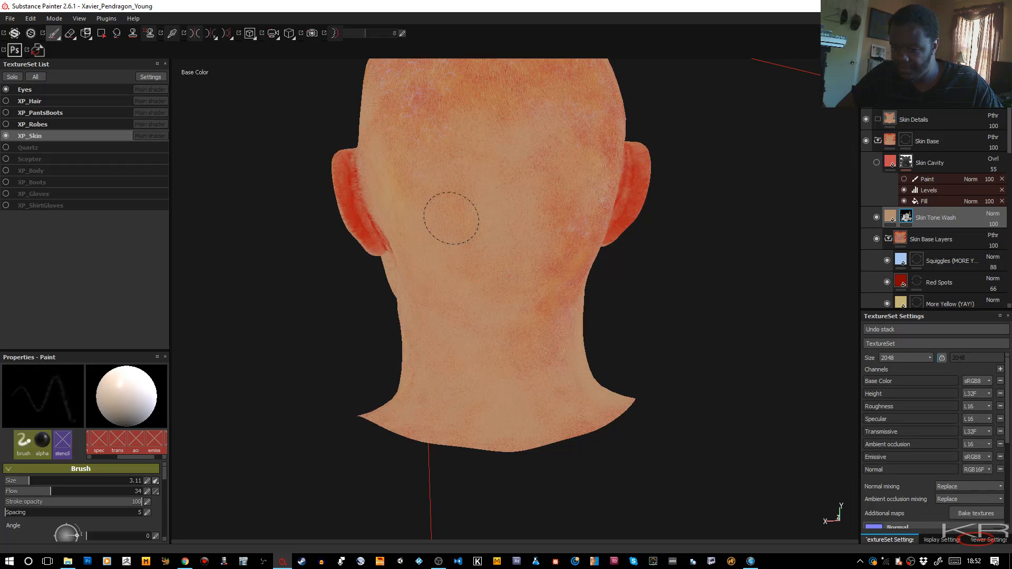
# Step: Paint the Skin Tone Wash mask white over the back and side of the scalp above the ear
pyautogui.press('l')
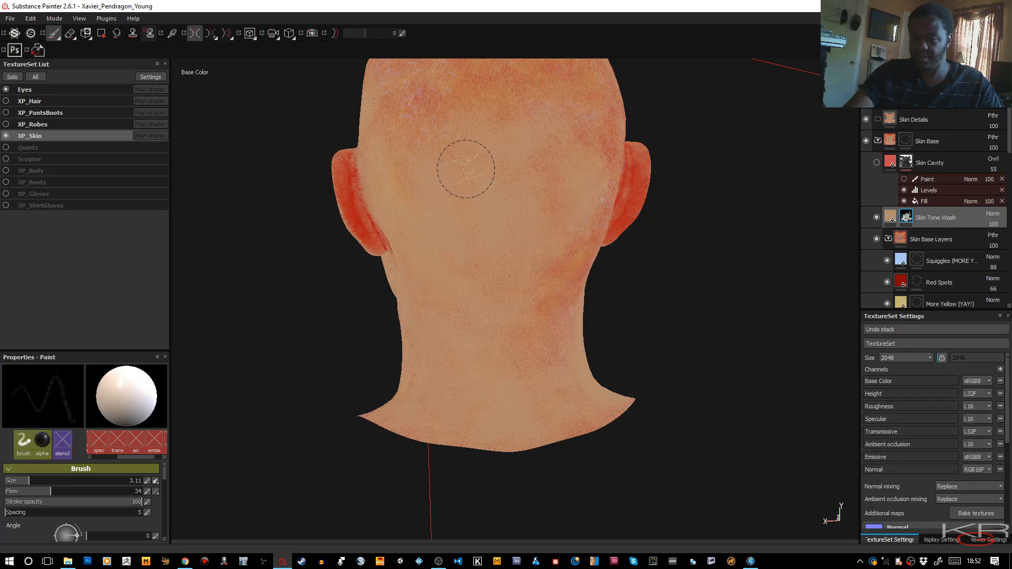
pyautogui.keyDown('alt'); pyautogui.moveTo(469, 198); pyautogui.dragTo(465, 313, button='middle'); pyautogui.keyUp('alt')
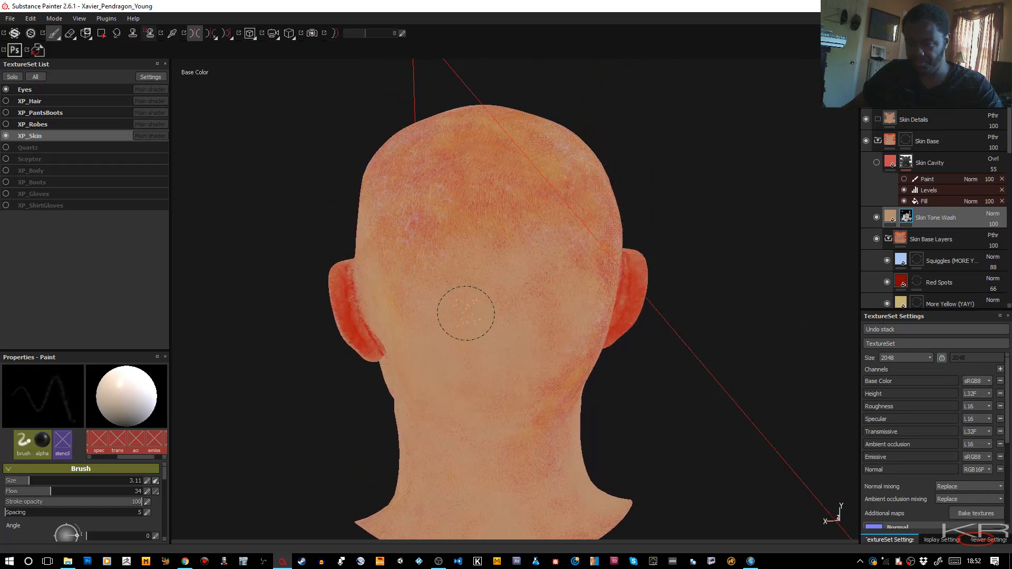
pyautogui.keyDown('alt'); pyautogui.moveTo(466, 314); pyautogui.dragTo(601, 294); pyautogui.keyUp('alt')
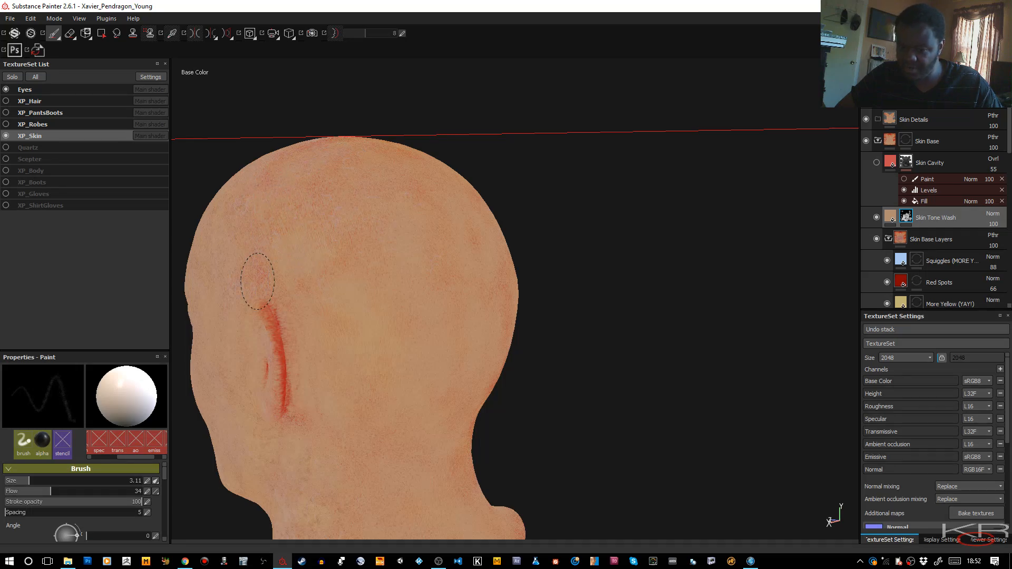
pyautogui.press('l')
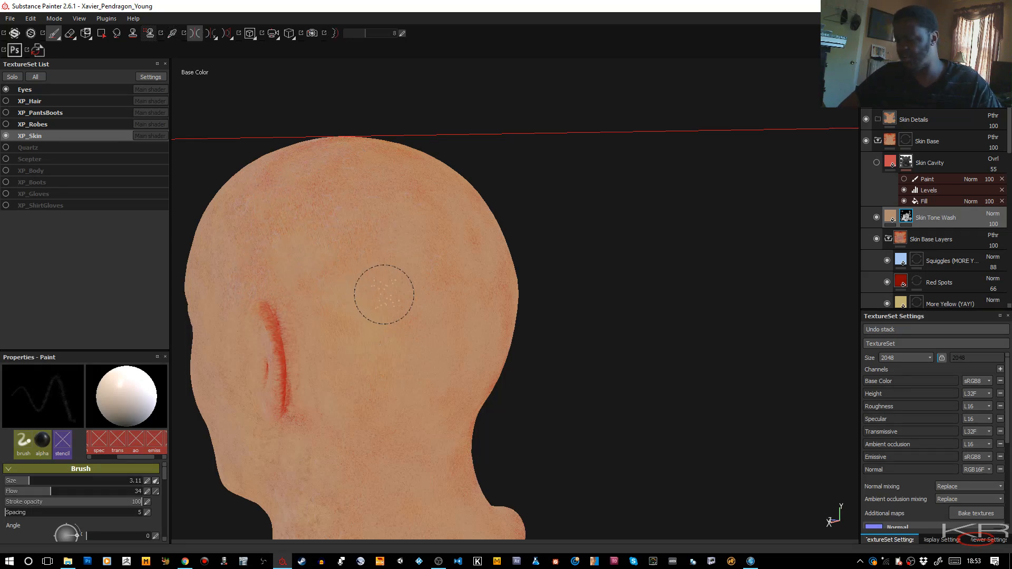
# Step: Turn symmetry off and paint the Skin Tone Wash mask white over the crown and upper back of the head
pyautogui.moveTo(384, 287)
pyautogui.keyDown('alt'); pyautogui.mouseDown()
pyautogui.moveTo(382, 314)
pyautogui.moveTo(301, 328)
pyautogui.moveTo(232, 385)
pyautogui.mouseUp(); pyautogui.keyUp('alt')
pyautogui.keyDown('alt'); pyautogui.moveTo(446, 273); pyautogui.dragTo(442, 368, button='middle'); pyautogui.keyUp('alt')
pyautogui.press('l')
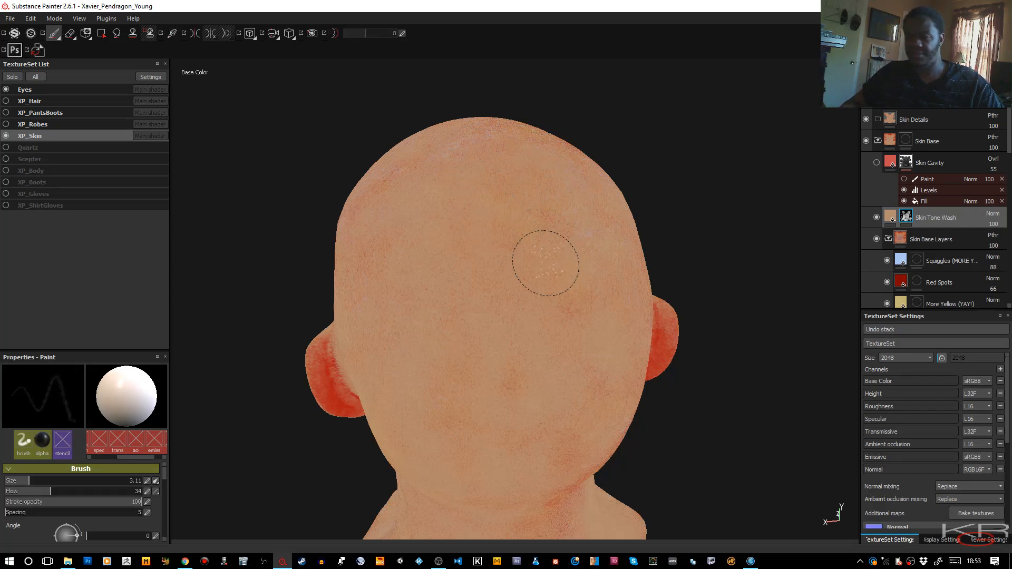
# Step: Paint the mask white over the other side of the nape and the scalp behind the ear
pyautogui.keyDown('alt'); pyautogui.moveTo(529, 302); pyautogui.dragTo(598, 164, button='middle'); pyautogui.keyUp('alt')
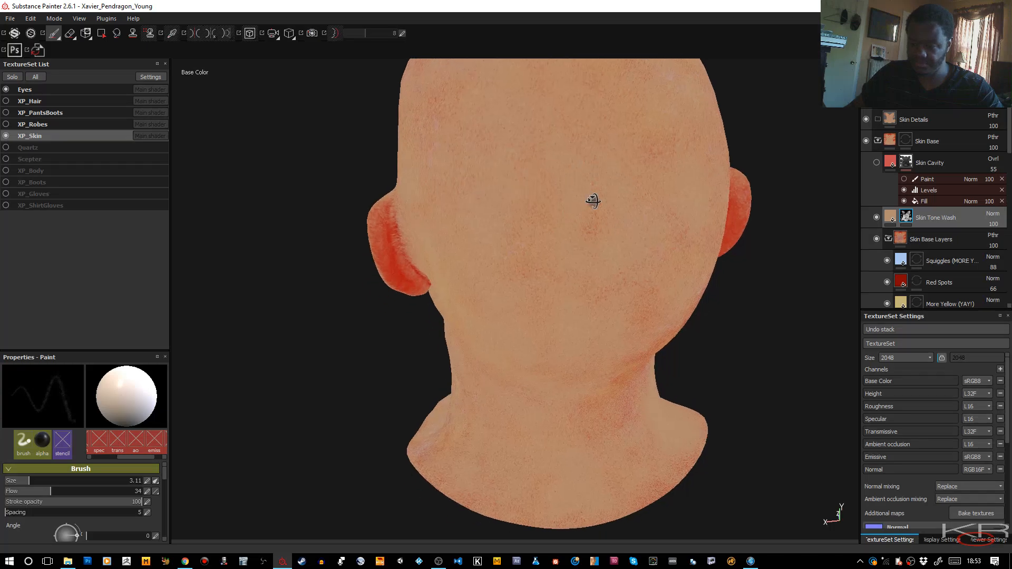
pyautogui.keyDown('alt'); pyautogui.moveTo(592, 199); pyautogui.dragTo(532, 177); pyautogui.keyUp('alt')
pyautogui.keyDown('alt'); pyautogui.moveTo(596, 200); pyautogui.dragTo(524, 158, button='middle'); pyautogui.keyUp('alt')
pyautogui.moveTo(524, 158)
pyautogui.keyDown('alt'); pyautogui.mouseDown()
pyautogui.moveTo(517, 188)
pyautogui.moveTo(507, 185)
pyautogui.mouseUp(); pyautogui.keyUp('alt')
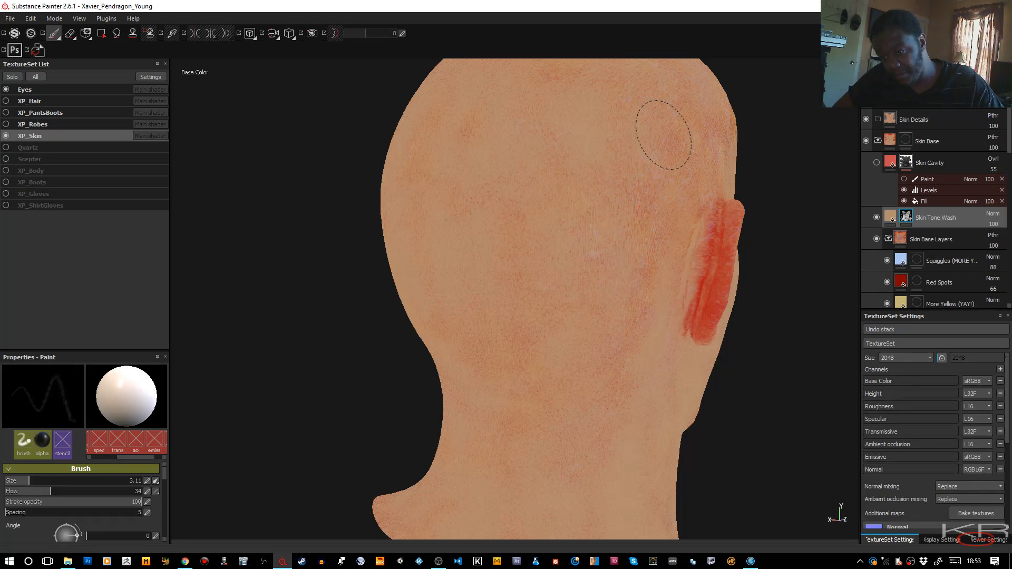
pyautogui.moveTo(657, 163); pyautogui.dragTo(635, 319)
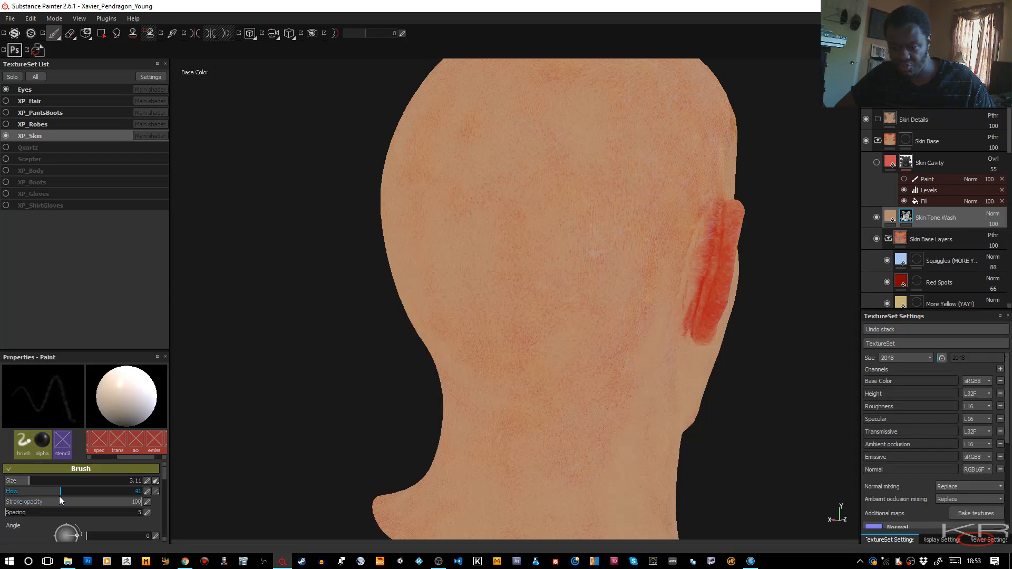
# Step: Set the brush's Flow to 42 and paint the mask white over the back of the head and the scalp around the ear
pyautogui.moveTo(60, 499); pyautogui.dragTo(62, 500)
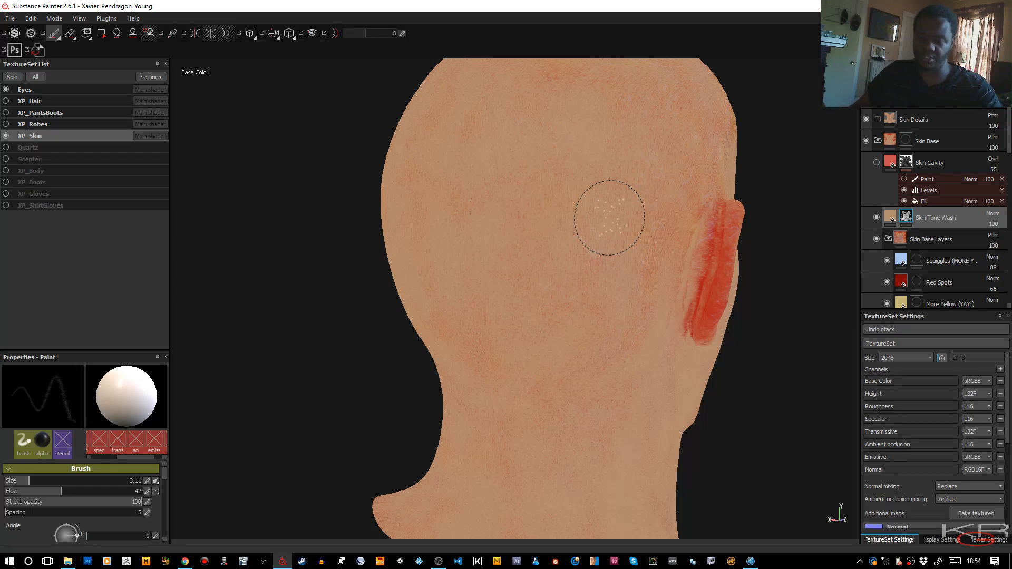
pyautogui.keyDown('alt'); pyautogui.moveTo(640, 280); pyautogui.dragTo(630, 250, button='right'); pyautogui.keyUp('alt')
pyautogui.moveTo(630, 248)
pyautogui.keyDown('alt'); pyautogui.mouseDown()
pyautogui.moveTo(483, 244)
pyautogui.moveTo(979, 234)
pyautogui.moveTo(734, 244)
pyautogui.moveTo(427, 237)
pyautogui.moveTo(437, 240)
pyautogui.mouseUp(); pyautogui.keyUp('alt')
pyautogui.keyDown('alt'); pyautogui.moveTo(684, 217); pyautogui.dragTo(529, 242, button='middle'); pyautogui.keyUp('alt')
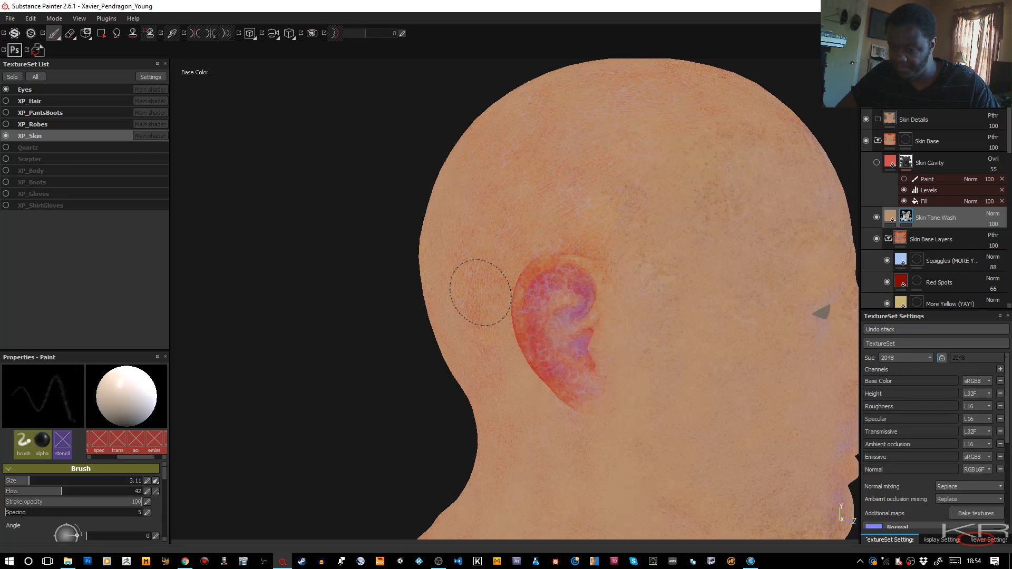
# Step: Turn symmetry on and paint the Skin Tone Wash mask white over the ear's rim, interior and lobe
pyautogui.press('d')
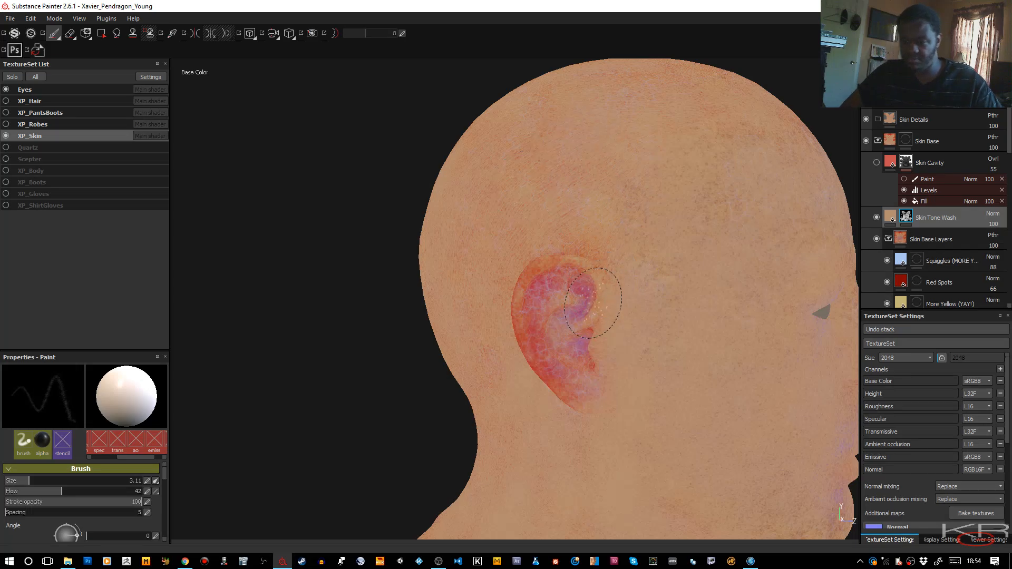
pyautogui.press('l')
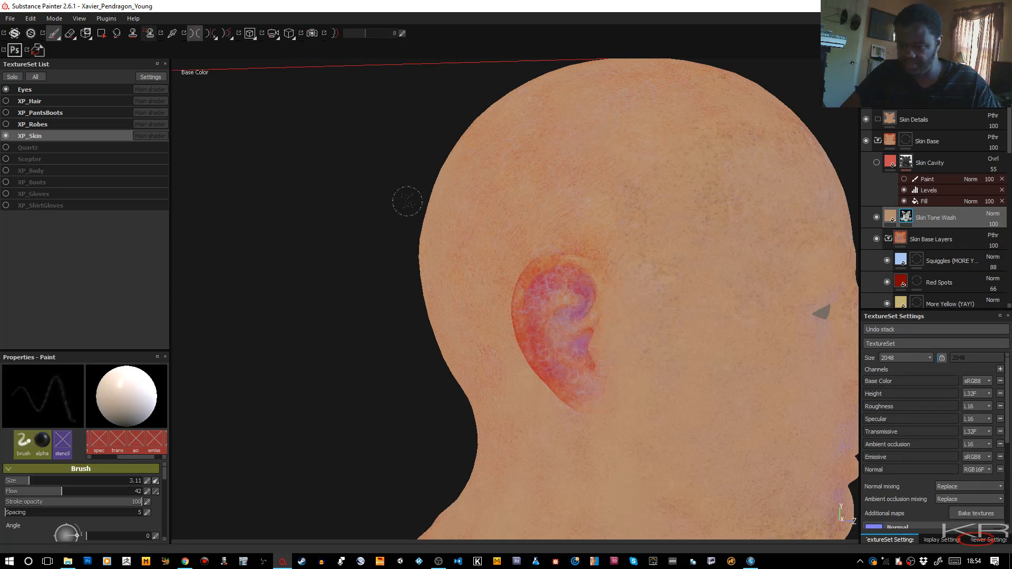
pyautogui.moveTo(346, 263)
pyautogui.keyDown('alt'); pyautogui.mouseDown()
pyautogui.moveTo(346, 278)
pyautogui.moveTo(429, 294)
pyautogui.mouseUp(); pyautogui.keyUp('alt')
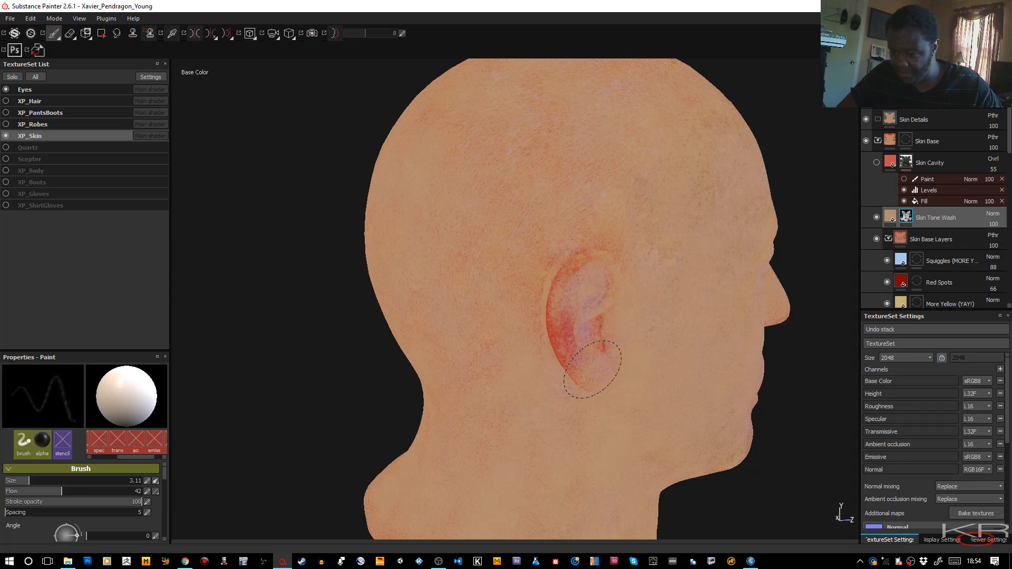
pyautogui.moveTo(554, 334)
pyautogui.mouseDown()
pyautogui.moveTo(554, 366)
pyautogui.moveTo(560, 328)
pyautogui.mouseUp()
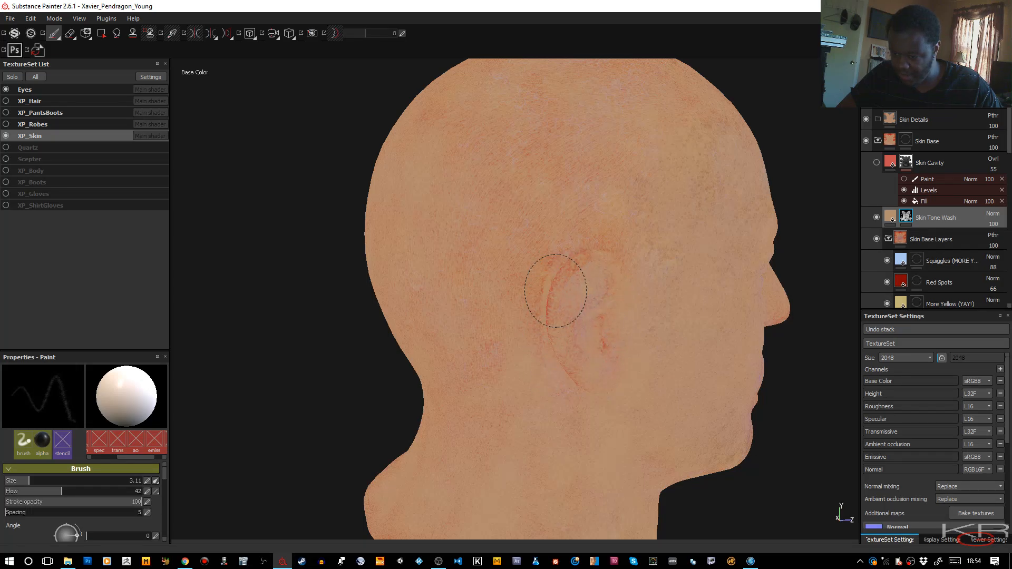
pyautogui.moveTo(555, 369); pyautogui.dragTo(585, 392)
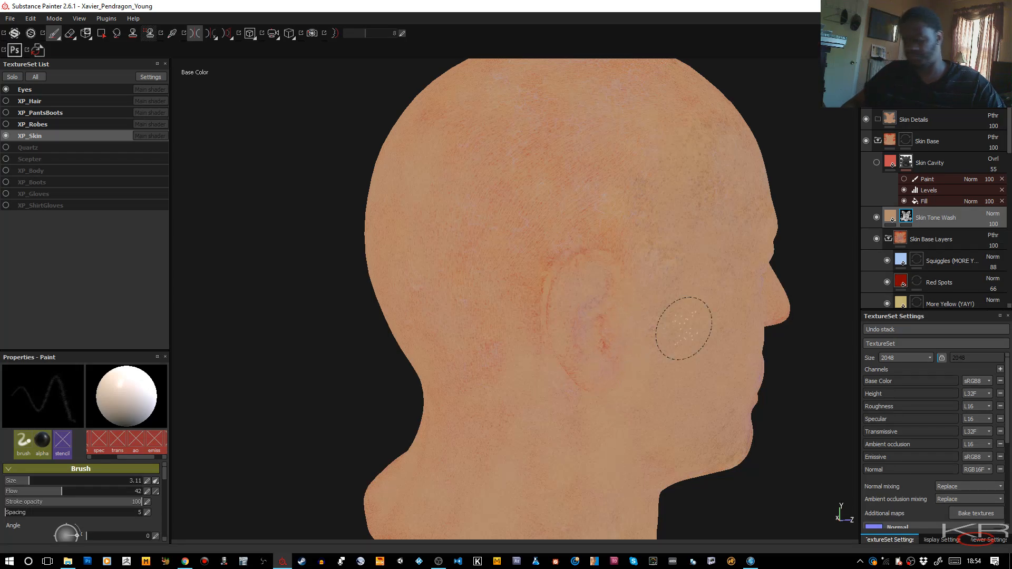
# Step: Paint the Skin Tone Wash mask white over the red patches on the backs of both ears
pyautogui.keyDown('alt'); pyautogui.moveTo(684, 328); pyautogui.dragTo(665, 246, button='right'); pyautogui.keyUp('alt')
pyautogui.moveTo(665, 246)
pyautogui.keyDown('alt'); pyautogui.mouseDown()
pyautogui.moveTo(536, 214)
pyautogui.moveTo(836, 216)
pyautogui.mouseUp(); pyautogui.keyUp('alt')
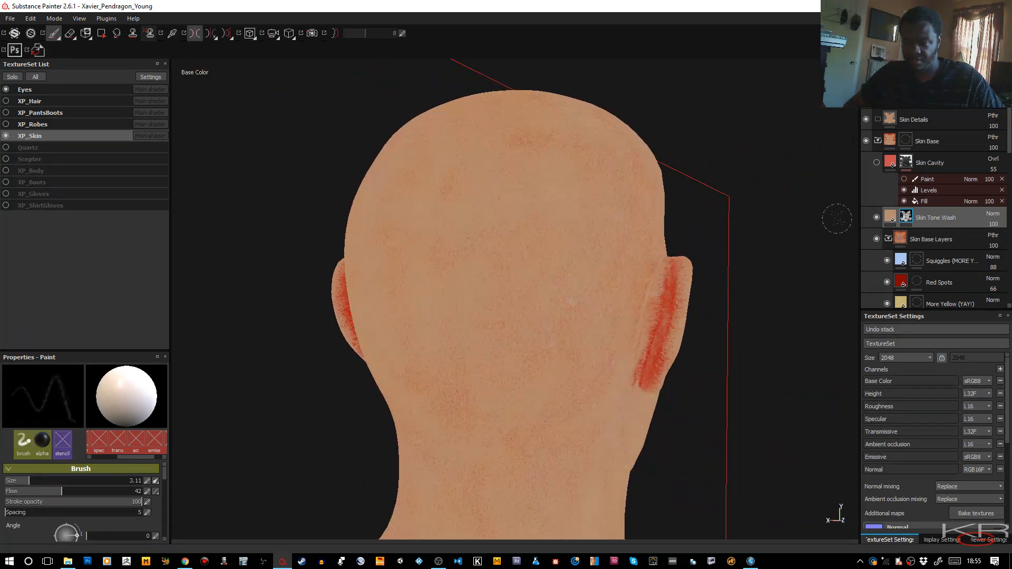
pyautogui.moveTo(667, 311); pyautogui.dragTo(670, 281)
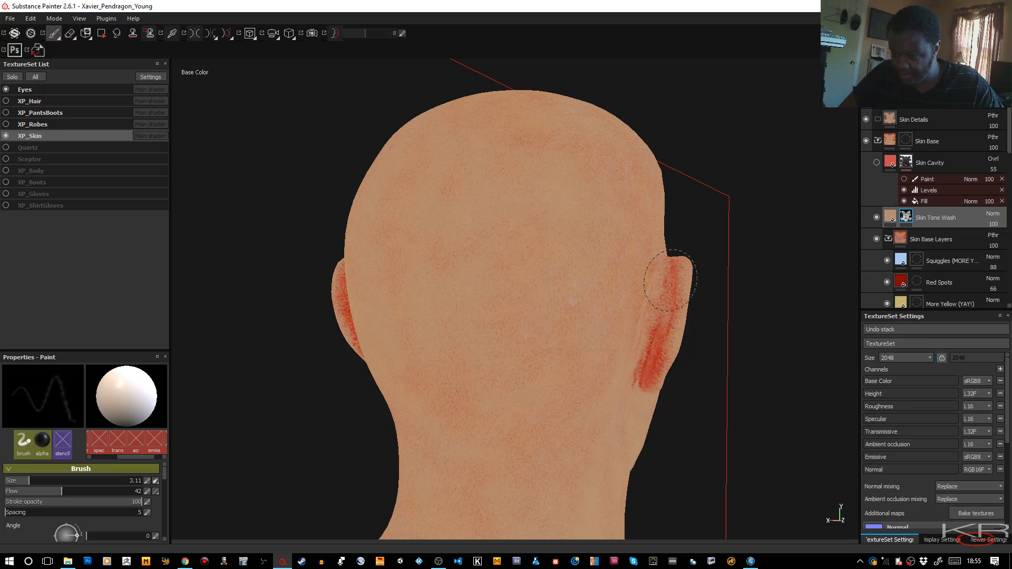
pyautogui.moveTo(659, 334); pyautogui.dragTo(650, 366)
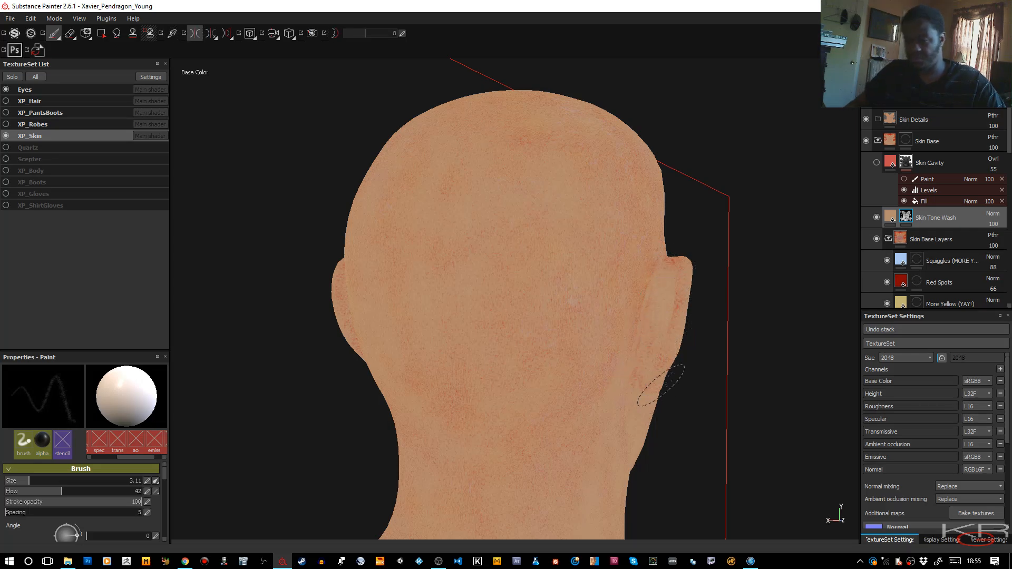
# Step: Turn symmetry off, set the brush's Flow to 39 and paint the Skin Tone Wash mask white over the forehead, eye area, nose and chin
pyautogui.moveTo(654, 380)
pyautogui.keyDown('alt'); pyautogui.mouseDown()
pyautogui.moveTo(627, 377)
pyautogui.moveTo(534, 446)
pyautogui.moveTo(443, 429)
pyautogui.mouseUp(); pyautogui.keyUp('alt')
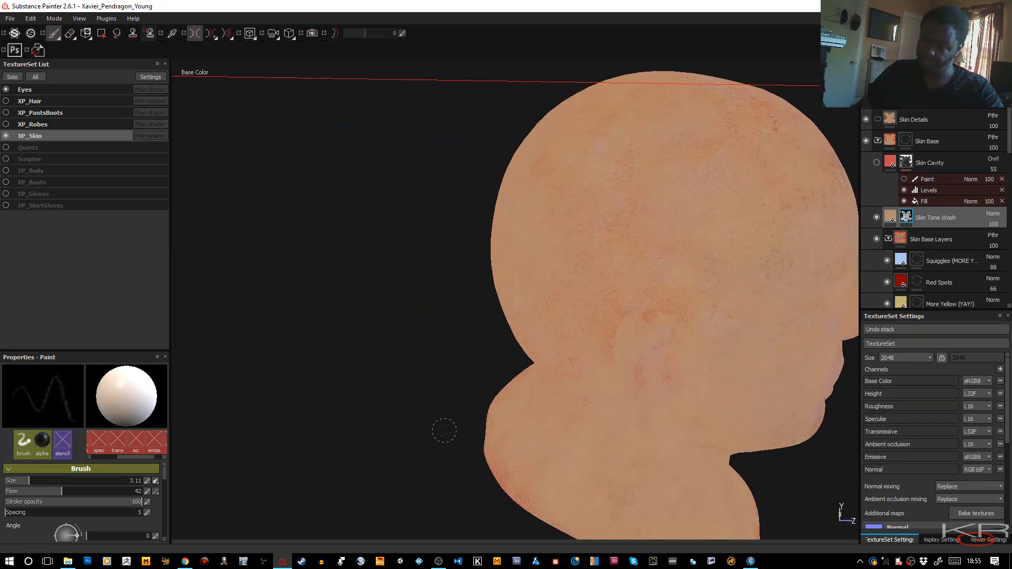
pyautogui.keyDown('alt'); pyautogui.moveTo(559, 363); pyautogui.dragTo(465, 316); pyautogui.keyUp('alt')
pyautogui.keyDown('alt'); pyautogui.moveTo(596, 329); pyautogui.dragTo(523, 277, button='middle'); pyautogui.keyUp('alt')
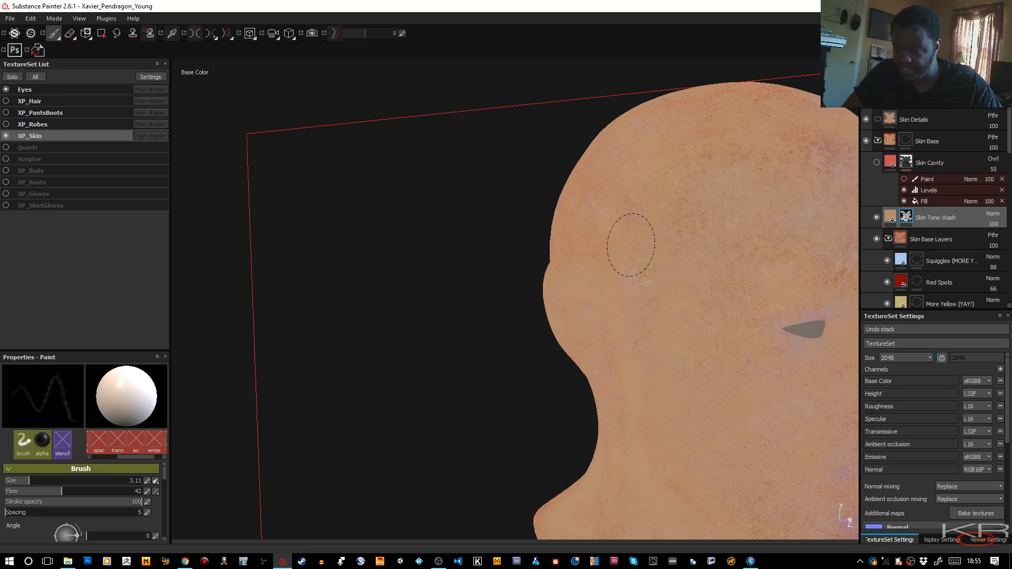
pyautogui.press('l')
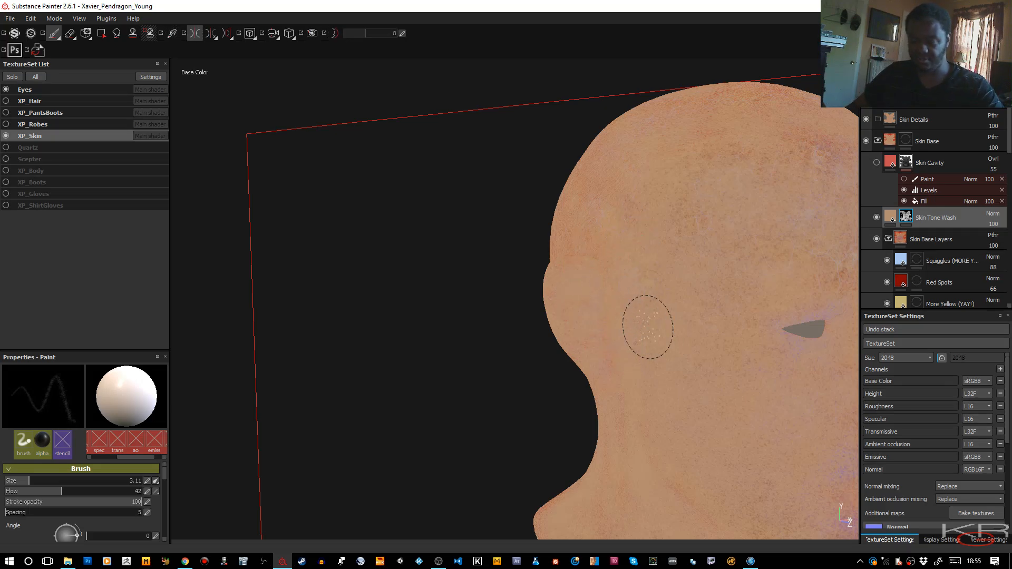
pyautogui.moveTo(648, 327)
pyautogui.keyDown('alt'); pyautogui.mouseDown()
pyautogui.moveTo(476, 206)
pyautogui.moveTo(542, 195)
pyautogui.moveTo(491, 194)
pyautogui.moveTo(527, 267)
pyautogui.mouseUp(); pyautogui.keyUp('alt')
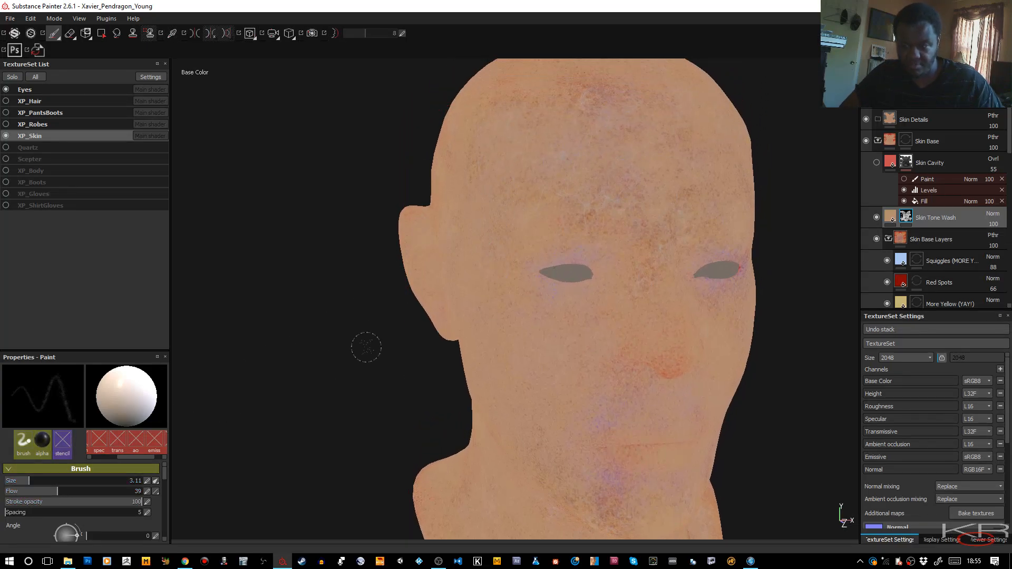
pyautogui.moveTo(608, 123)
pyautogui.mouseDown()
pyautogui.moveTo(597, 108)
pyautogui.moveTo(608, 100)
pyautogui.mouseUp()
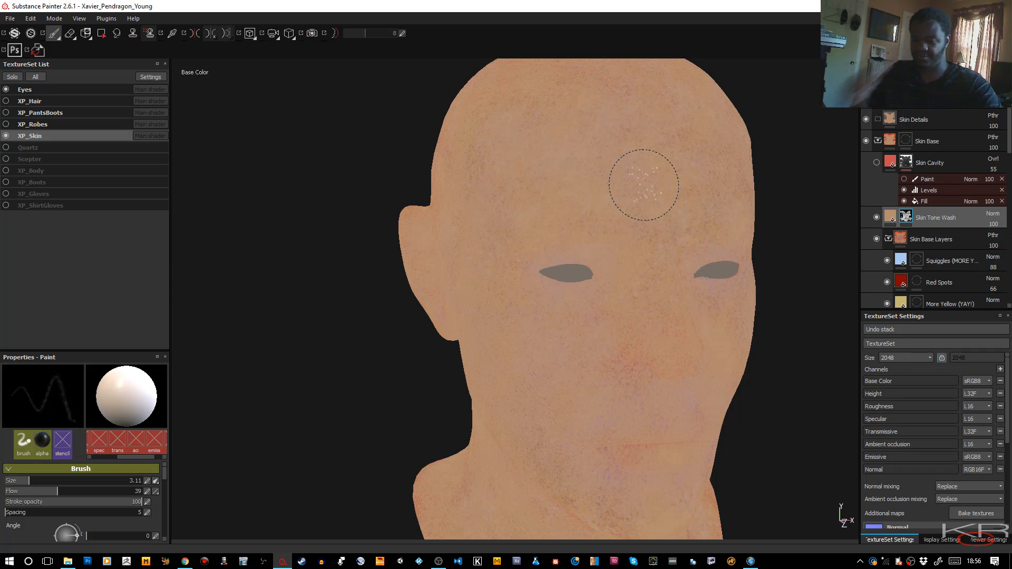
# Step: Switch the viewport to the material view and make the Skin Cavity layer visible again
pyautogui.press('m')
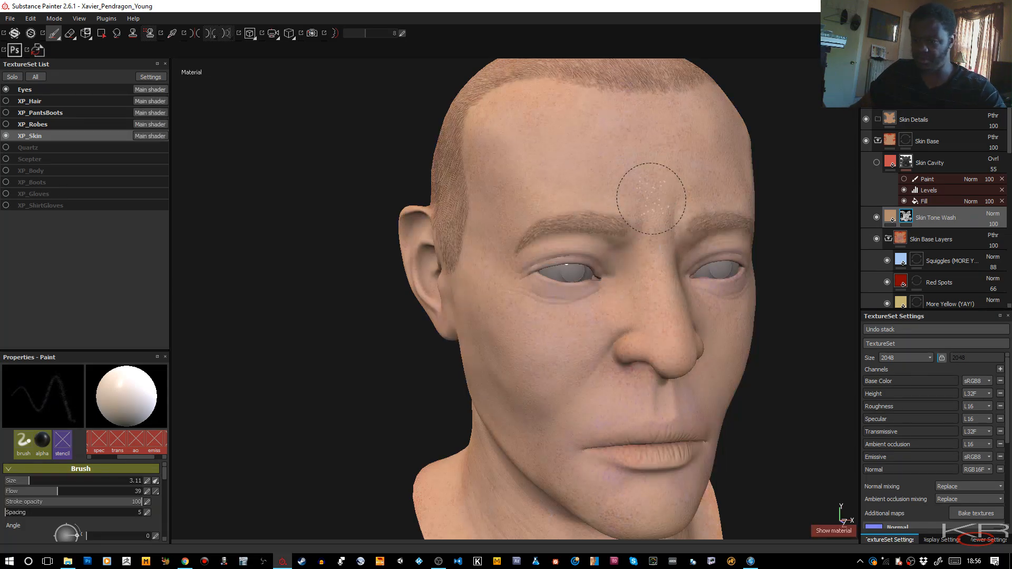
pyautogui.moveTo(700, 260)
pyautogui.keyDown('alt'); pyautogui.mouseDown()
pyautogui.moveTo(655, 276)
pyautogui.moveTo(526, 255)
pyautogui.mouseUp(); pyautogui.keyUp('alt')
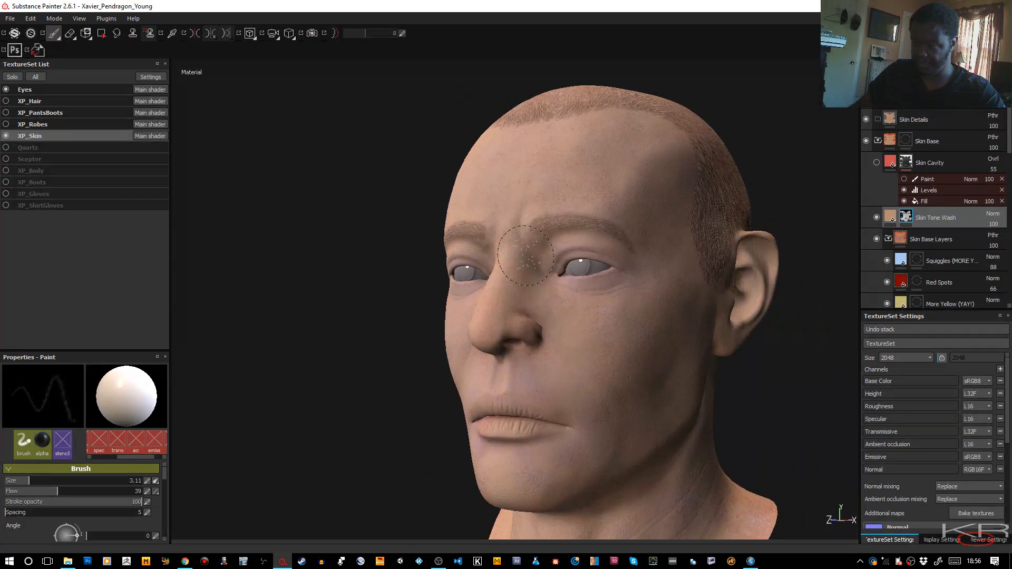
pyautogui.click(877, 162)
pyautogui.keyDown('alt'); pyautogui.moveTo(580, 308); pyautogui.dragTo(776, 333); pyautogui.keyUp('alt')
pyautogui.keyDown('alt'); pyautogui.moveTo(641, 354); pyautogui.dragTo(666, 386, button='middle'); pyautogui.keyUp('alt')
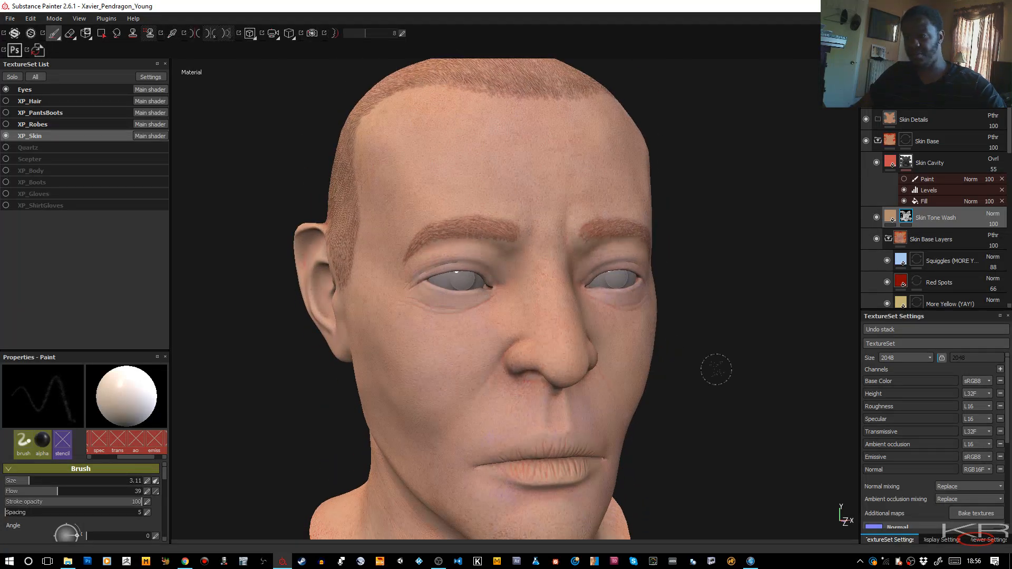
# Step: Add a fill layer inside the Skin Details folder and name it Skin Speckles
pyautogui.click(931, 125)
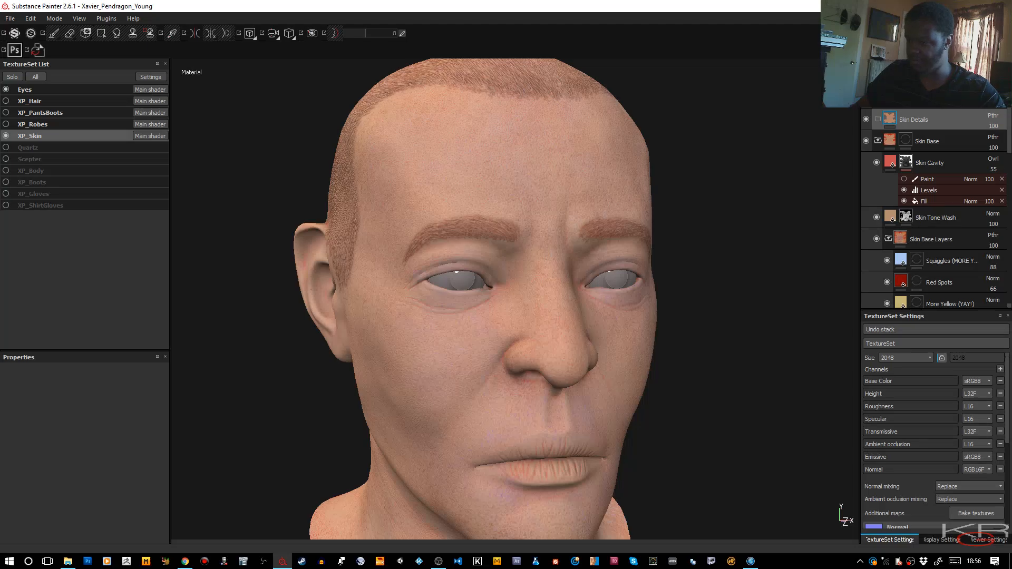
pyautogui.click(965, 79)
pyautogui.moveTo(946, 117); pyautogui.dragTo(937, 134)
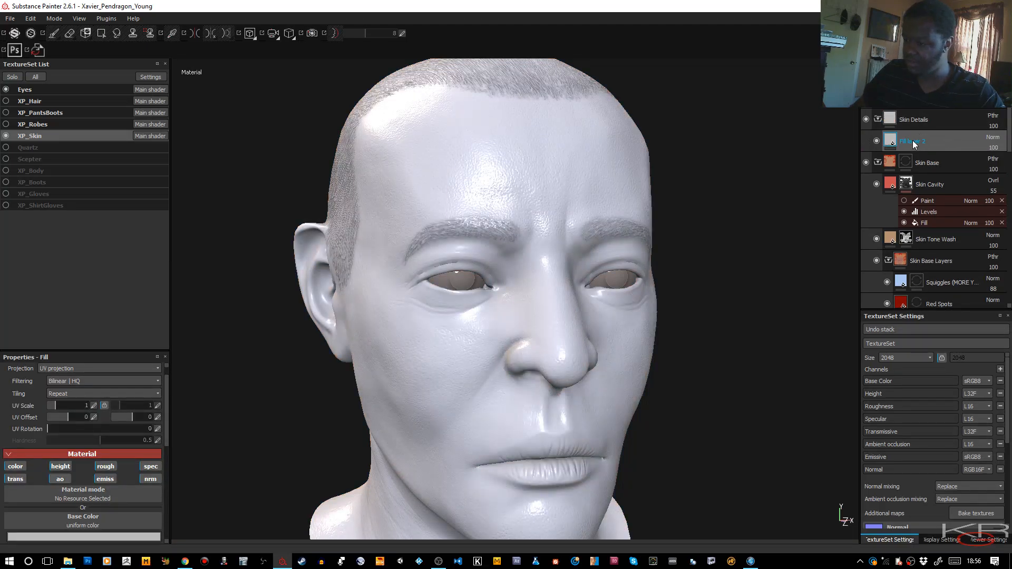
pyautogui.doubleClick(913, 142)
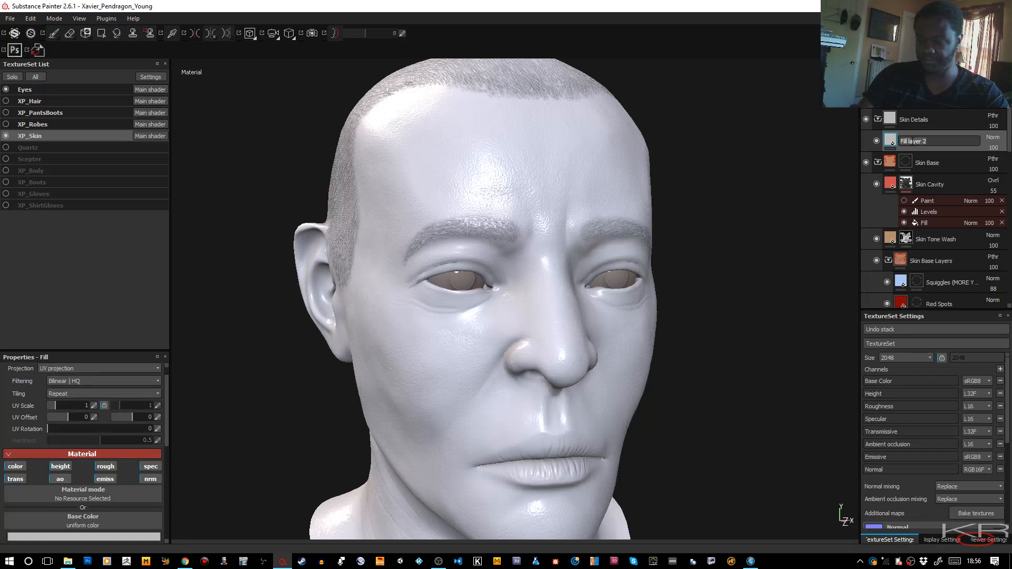
pyautogui.write('F')
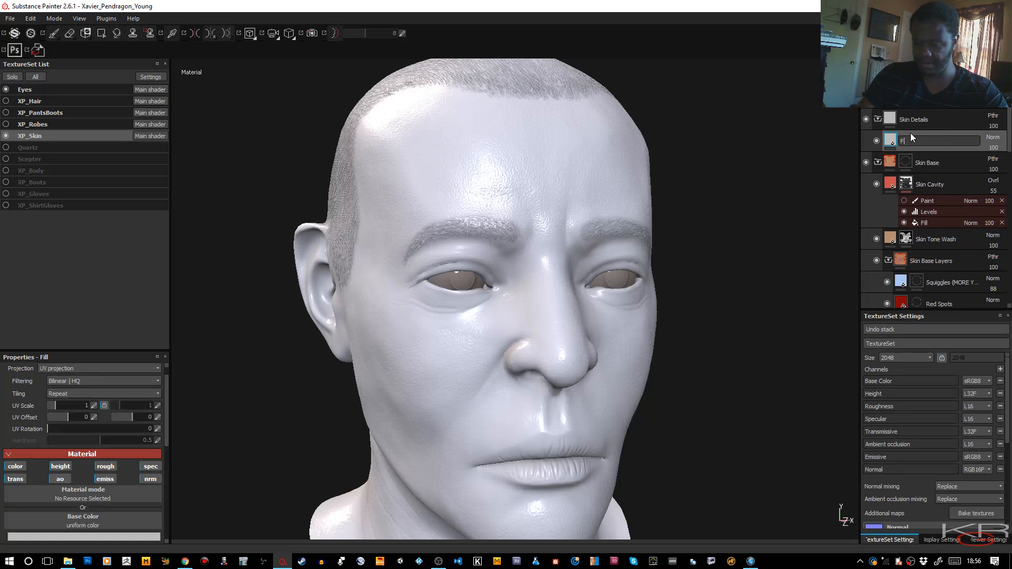
pyautogui.write('ren Speckles')
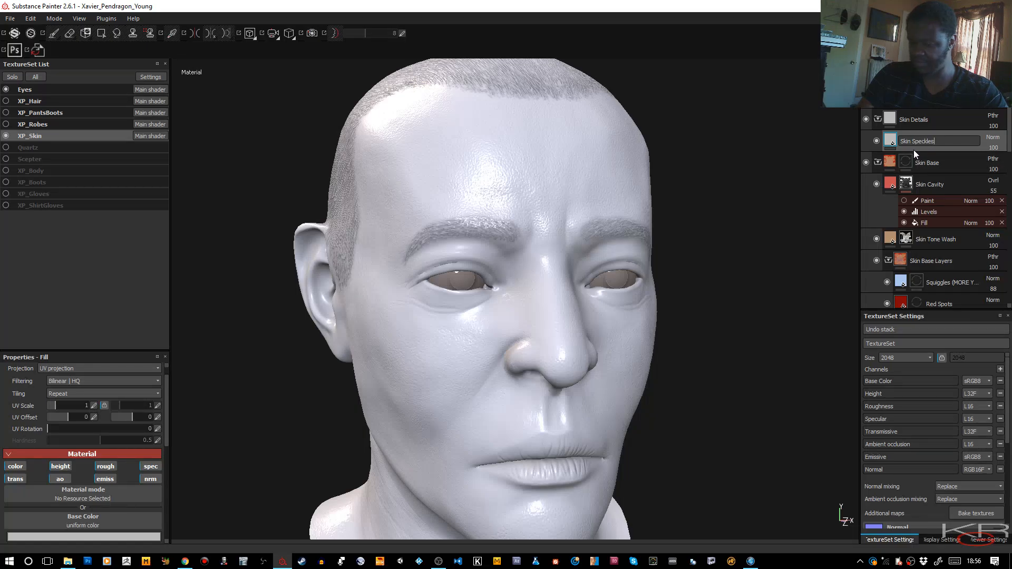
pyautogui.press('Return')
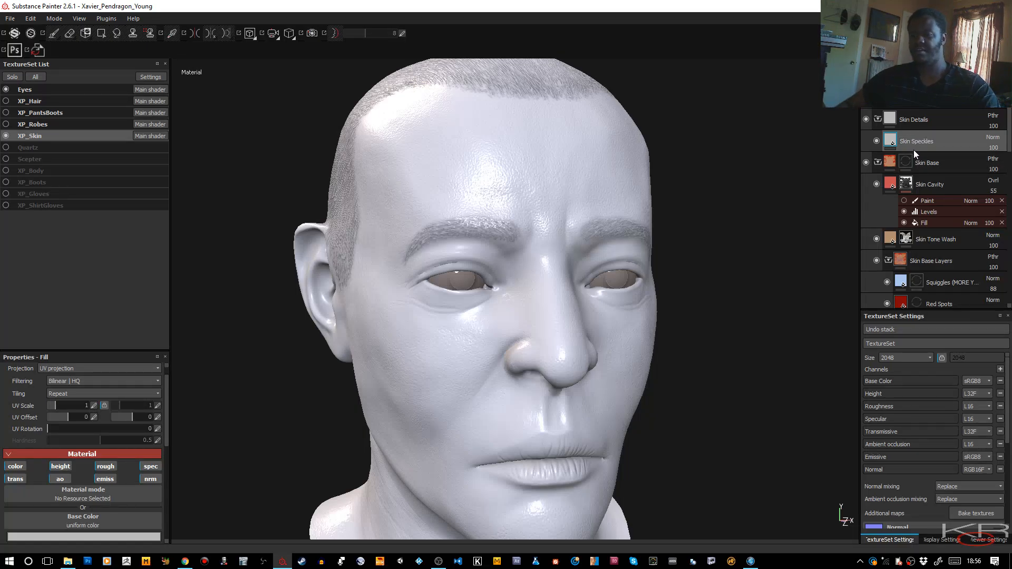
# Step: Add a black mask to the Skin Speckles layer
pyautogui.rightClick(960, 147)
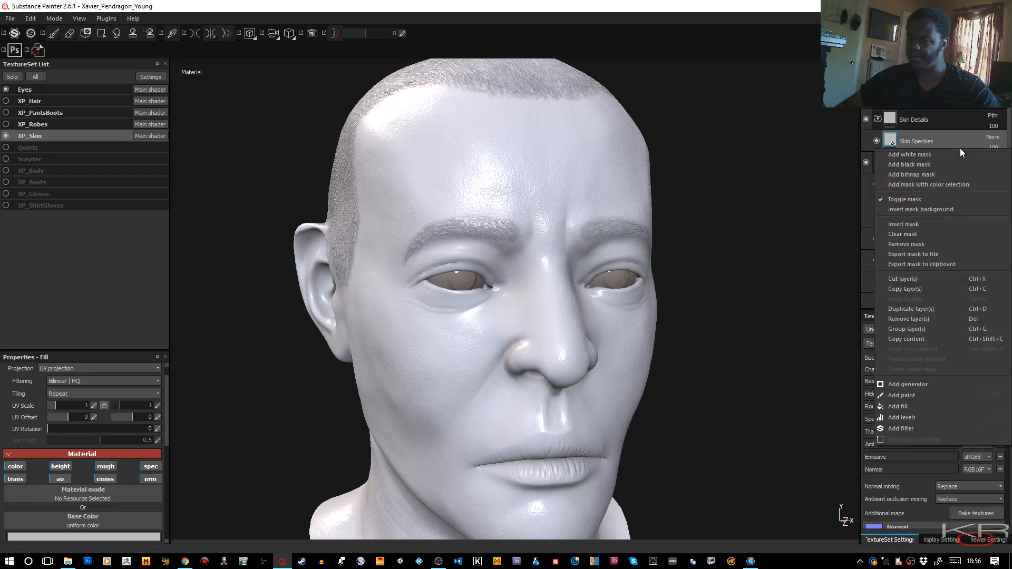
pyautogui.click(925, 168)
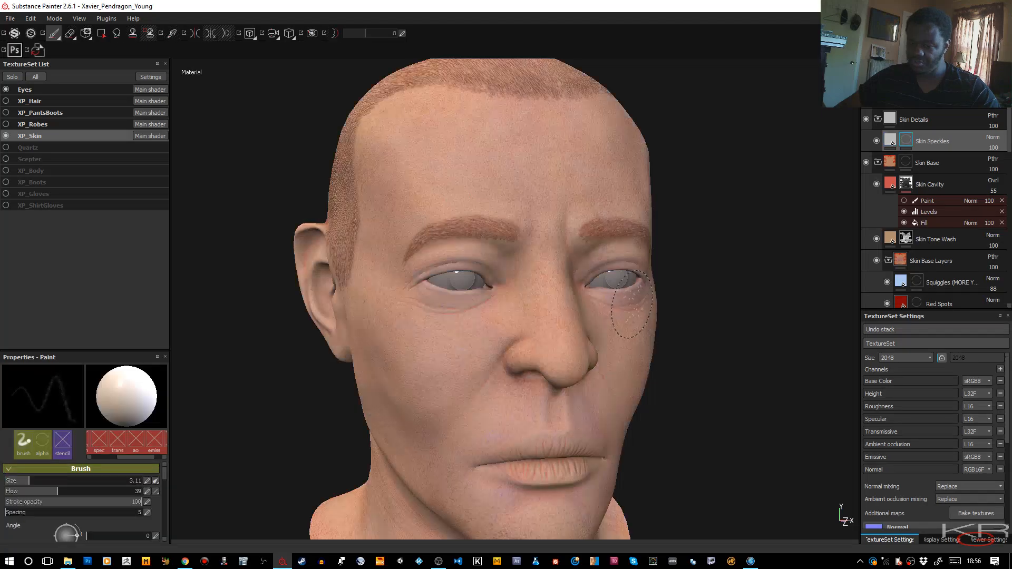
pyautogui.moveTo(615, 319)
pyautogui.keyDown('alt'); pyautogui.mouseDown()
pyautogui.moveTo(559, 240)
pyautogui.moveTo(501, 224)
pyautogui.moveTo(436, 236)
pyautogui.moveTo(430, 228)
pyautogui.mouseUp(); pyautogui.keyUp('alt')
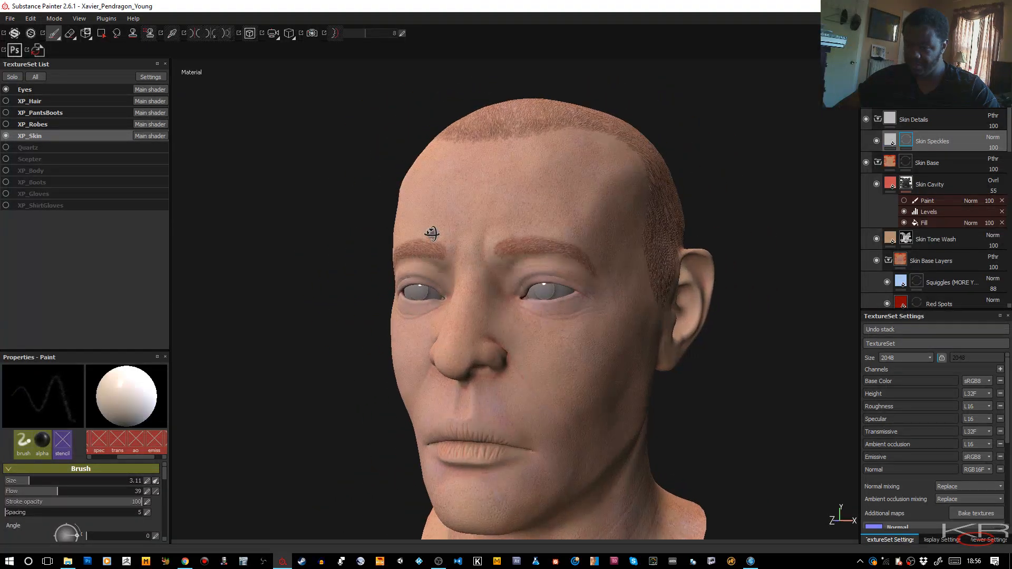
# Step: Show only the Base Color channel and reduce the splatter brush's Size to 4.04
pyautogui.press('c')
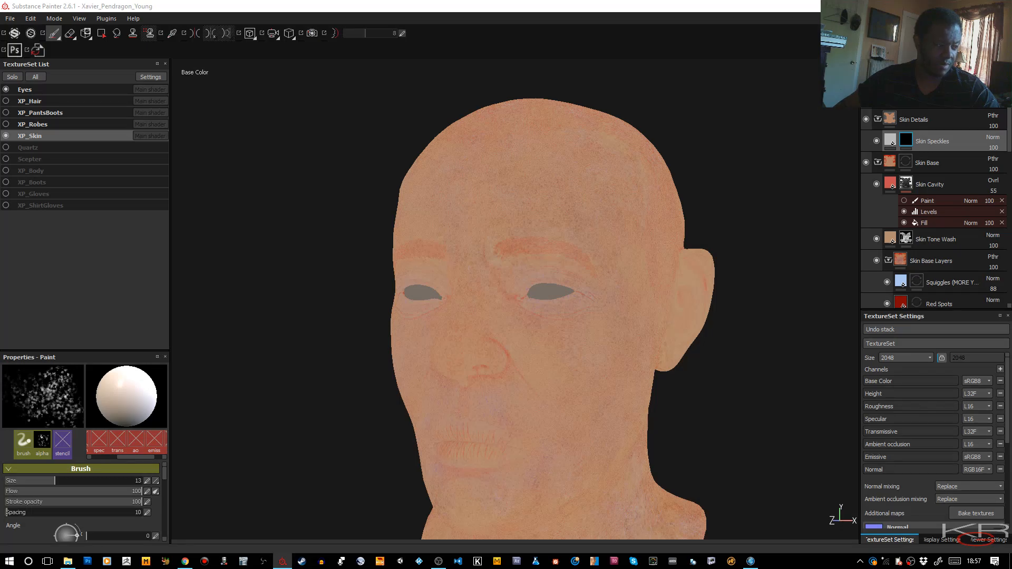
pyautogui.moveTo(401, 243)
pyautogui.mouseDown()
pyautogui.moveTo(485, 215)
pyautogui.moveTo(469, 195)
pyautogui.mouseUp()
pyautogui.press('[')
pyautogui.press('[')
pyautogui.press('[')
pyautogui.press('[')
pyautogui.press('[')
pyautogui.press('[')
pyautogui.press('[')
pyautogui.press('[')
pyautogui.press('[')
pyautogui.press('[')
pyautogui.press('[')
pyautogui.press('[')
pyautogui.press('[')
pyautogui.press('[')
pyautogui.press('[')
pyautogui.press('[')
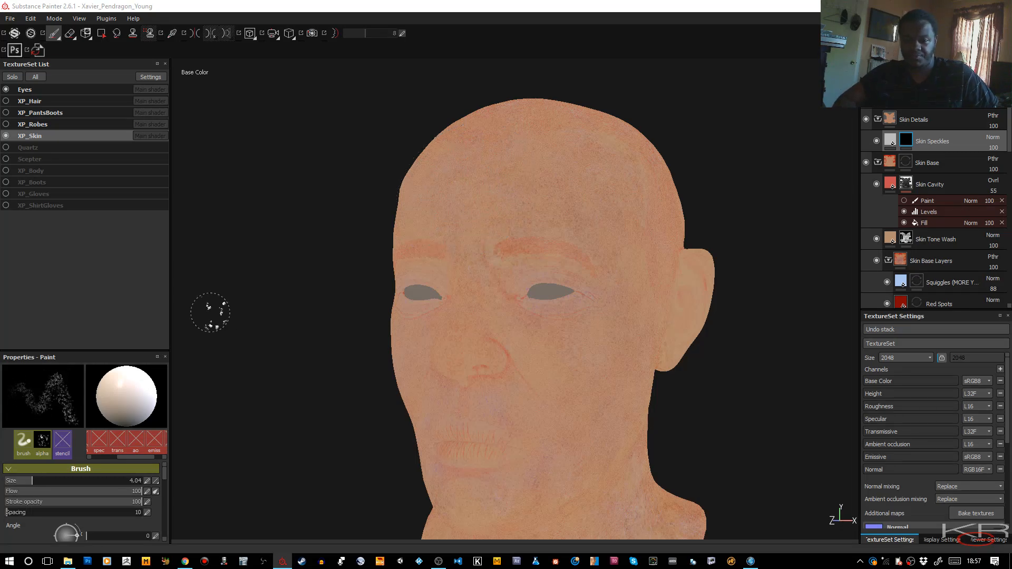
# Step: Set the brush's Flow to 37, Spacing to 57, Flow Jitter to 69, Angle Jitter to 129 and Position Jitter to 60
pyautogui.click(127, 492)
pyautogui.moveTo(89, 495); pyautogui.dragTo(74, 491)
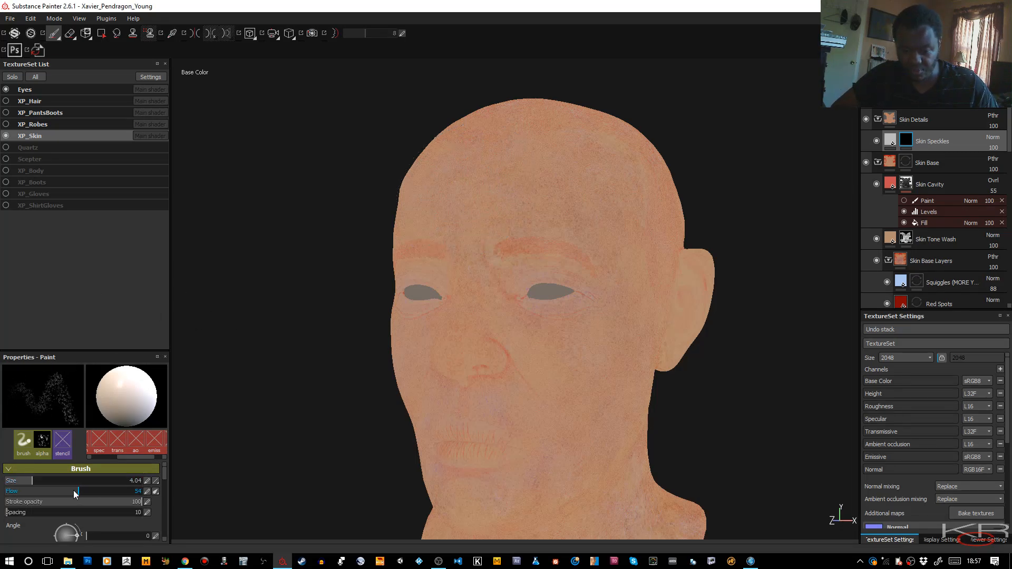
pyautogui.click(18, 513)
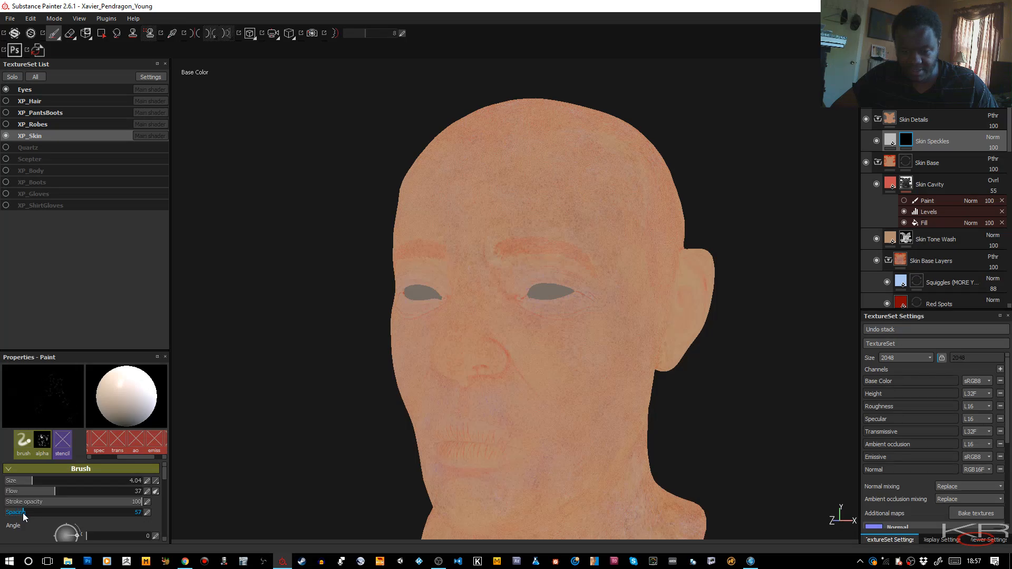
pyautogui.scroll(-5, 164, 480)
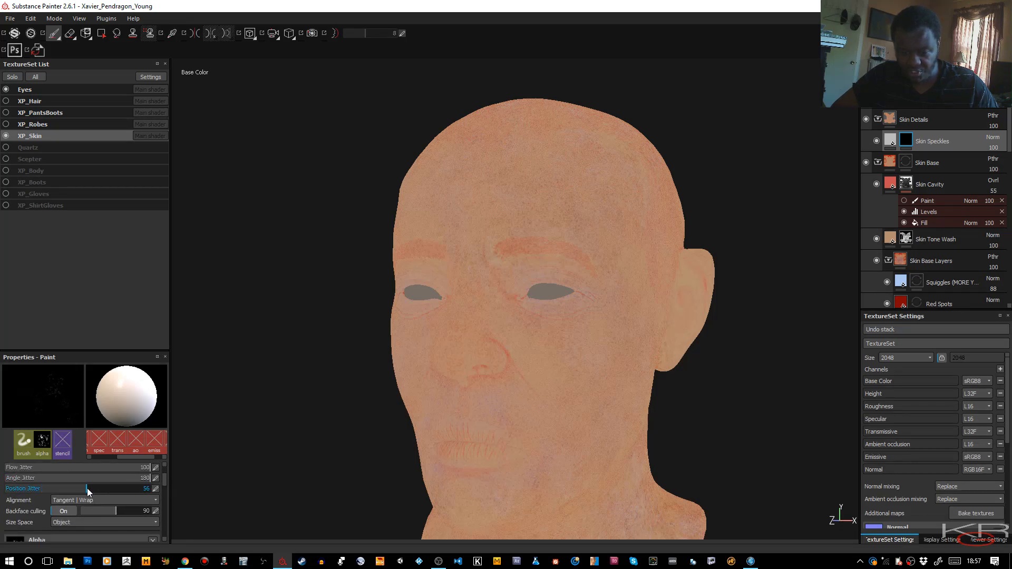
pyautogui.click(93, 487)
pyautogui.click(107, 479)
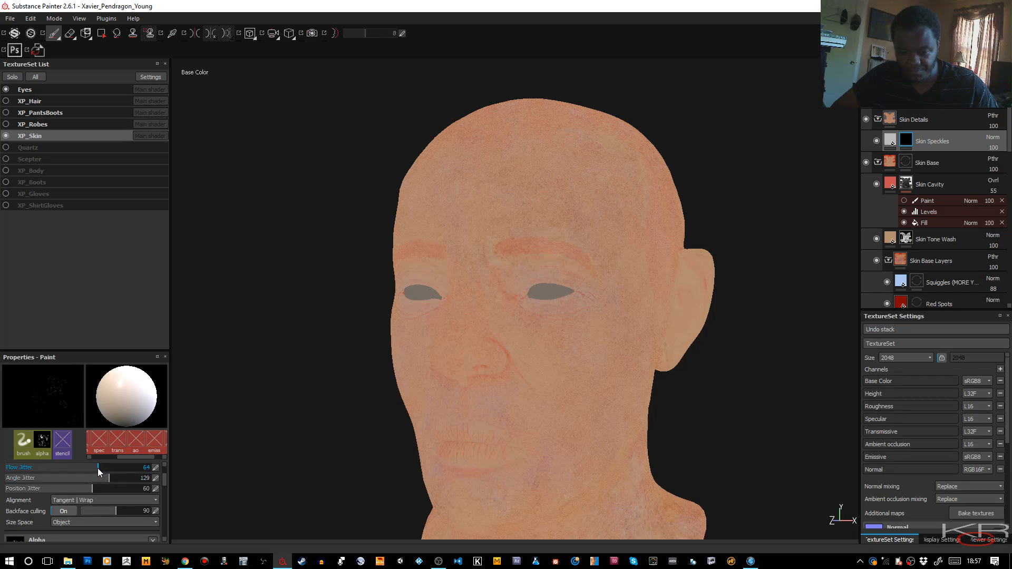
pyautogui.click(105, 468)
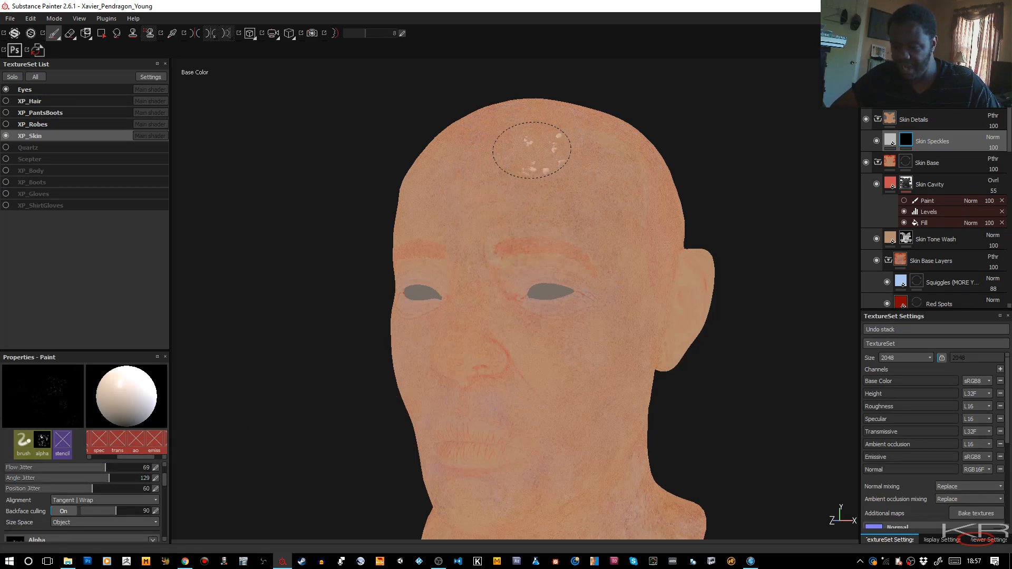
# Step: Dab a few speckles onto the forehead in the Skin Speckles mask
pyautogui.click(464, 207)
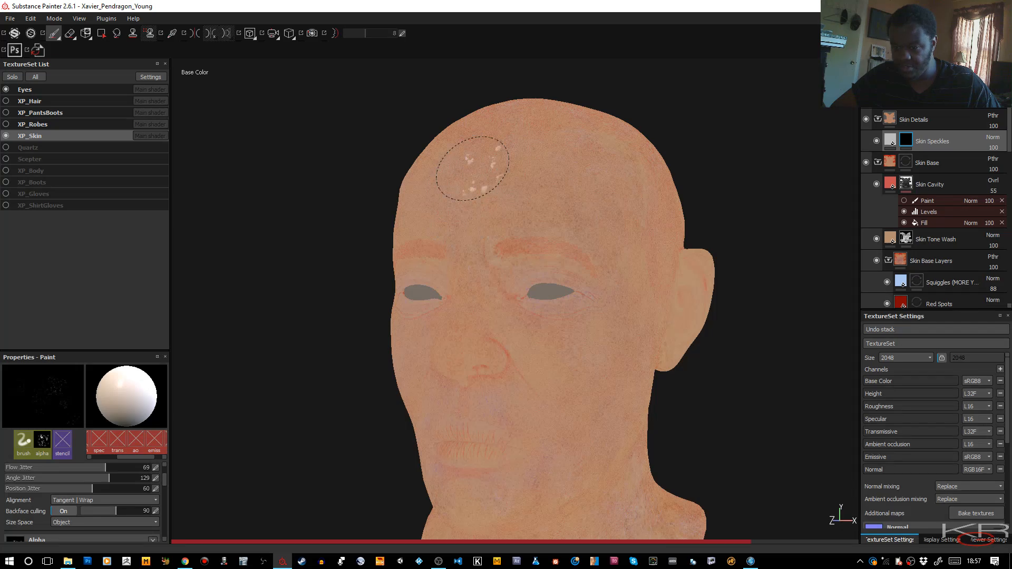
pyautogui.click(490, 195)
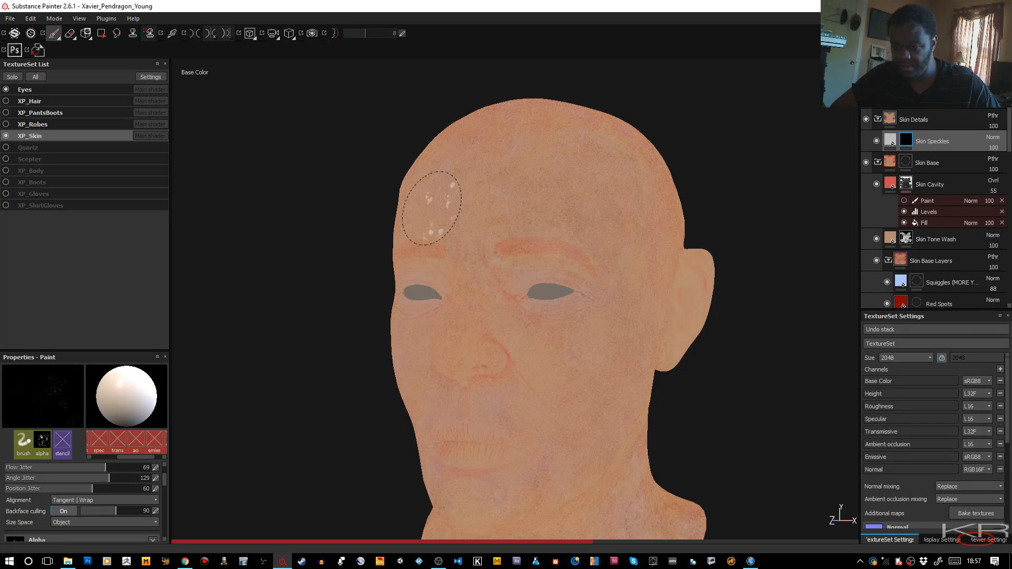
pyautogui.click(429, 197)
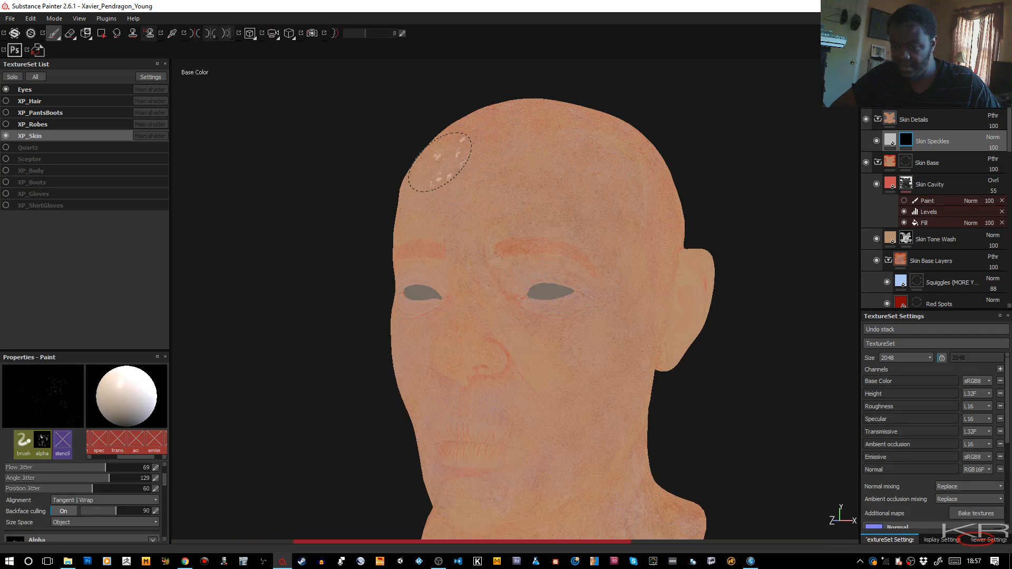
# Step: Limit the Skin Speckles fill to the color channel by disabling height, rough, spec, trans, ao, emiss and nrm
pyautogui.click(888, 142)
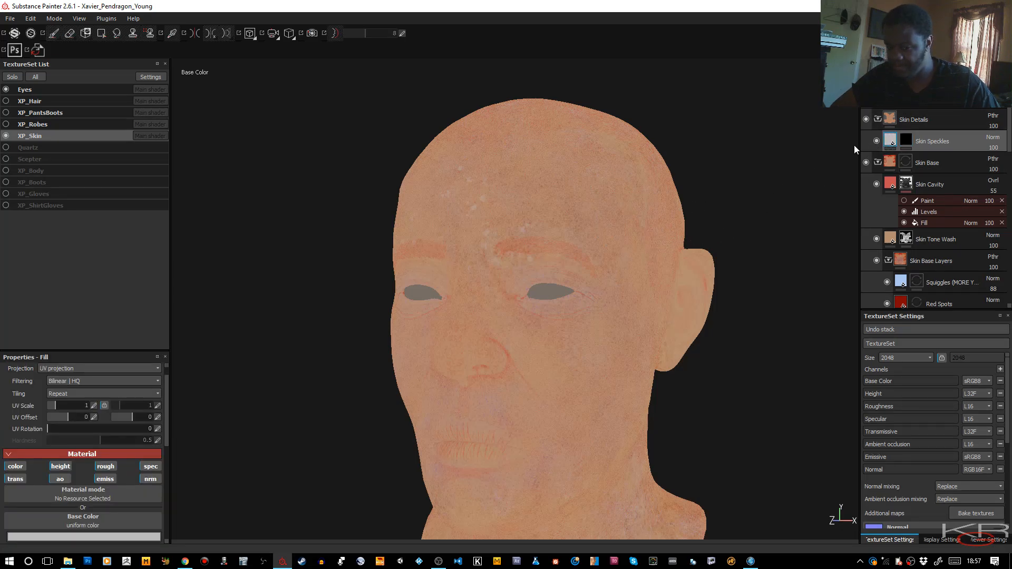
pyautogui.click(23, 478)
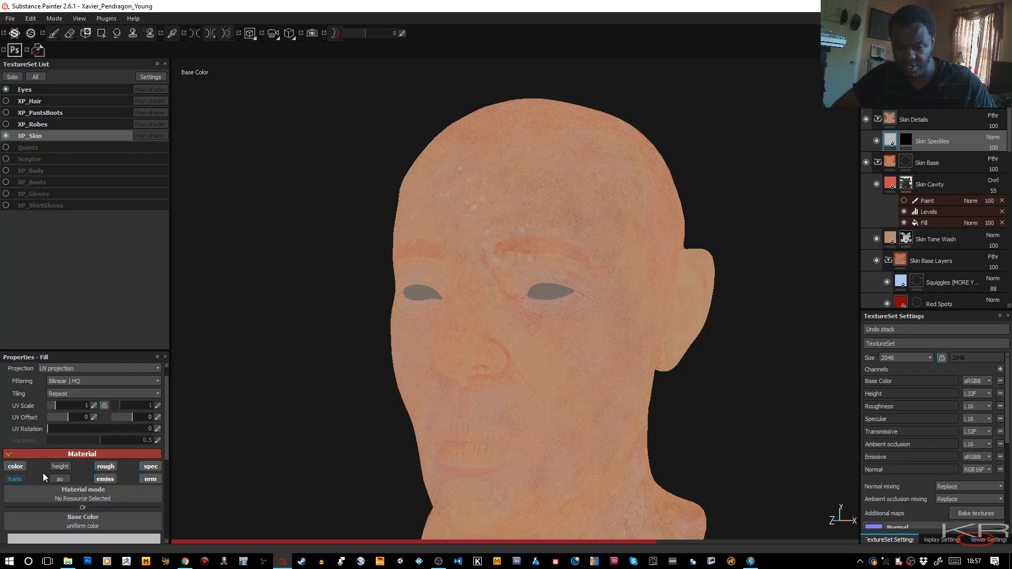
pyautogui.click(106, 480)
pyautogui.click(143, 468)
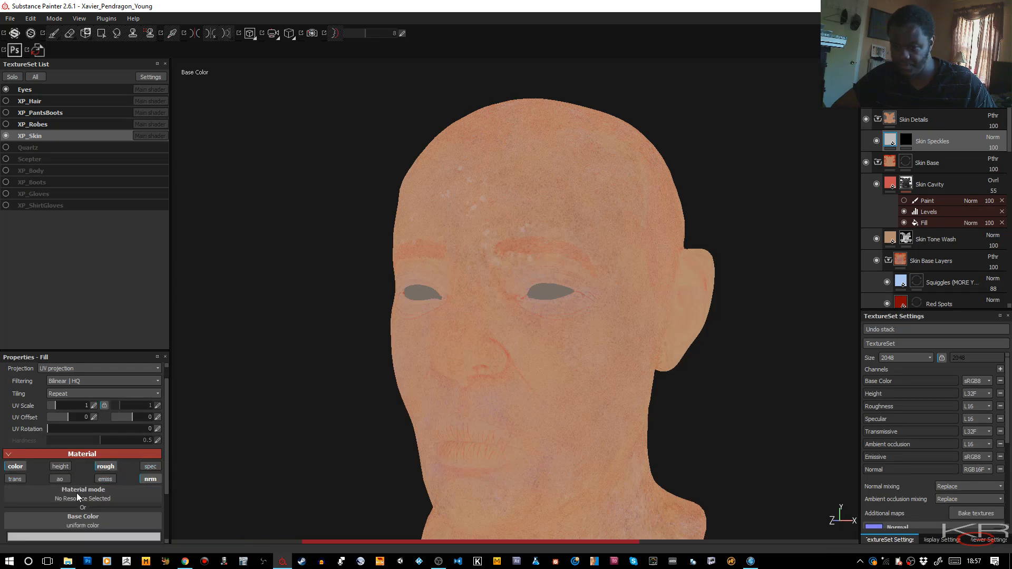
pyautogui.click(141, 480)
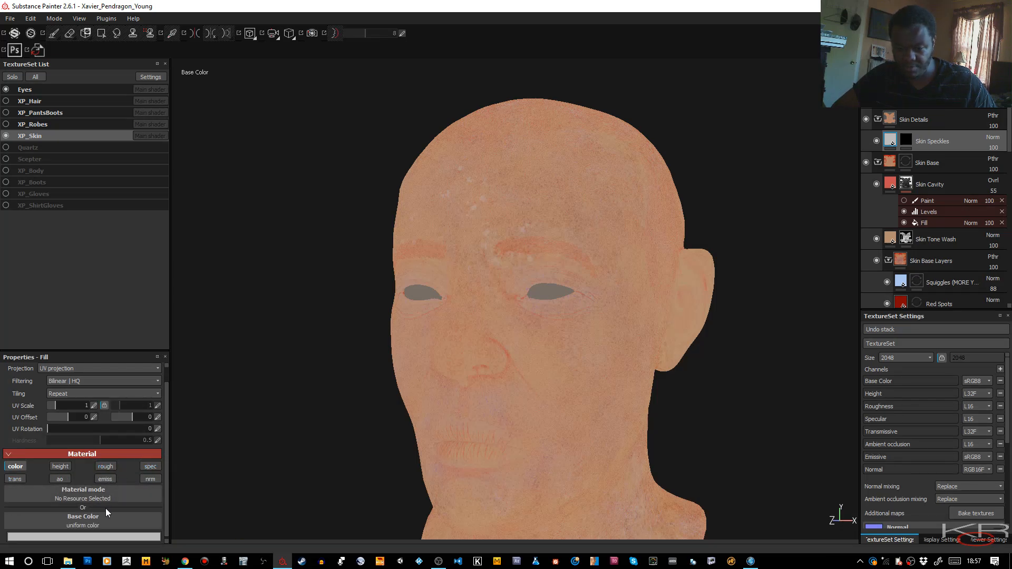
# Step: Set the Skin Speckles base color to a very dark brown, R 0.032, G 0.014, B 0.000
pyautogui.click(103, 536)
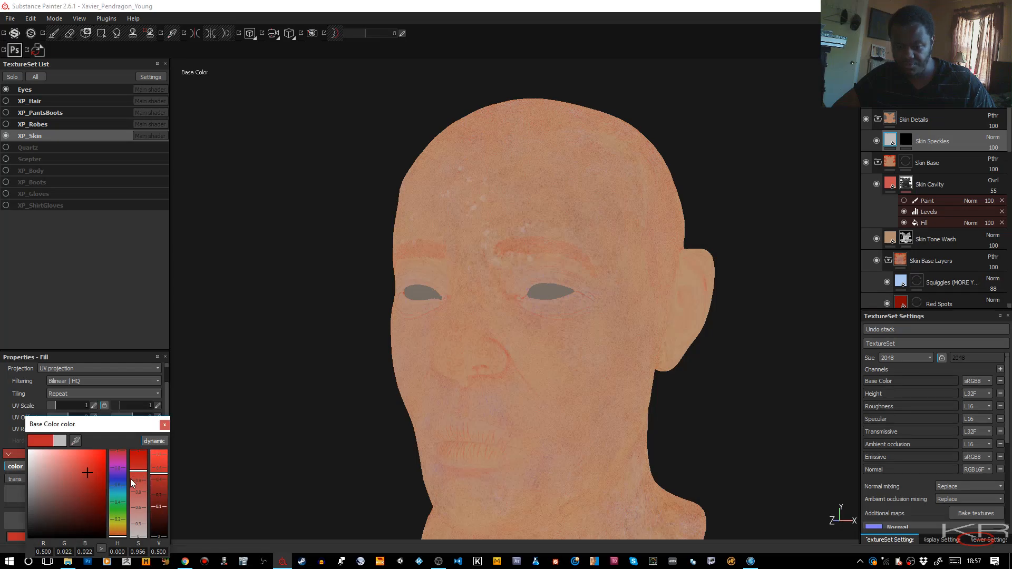
pyautogui.click(91, 494)
pyautogui.moveTo(116, 528); pyautogui.dragTo(93, 509)
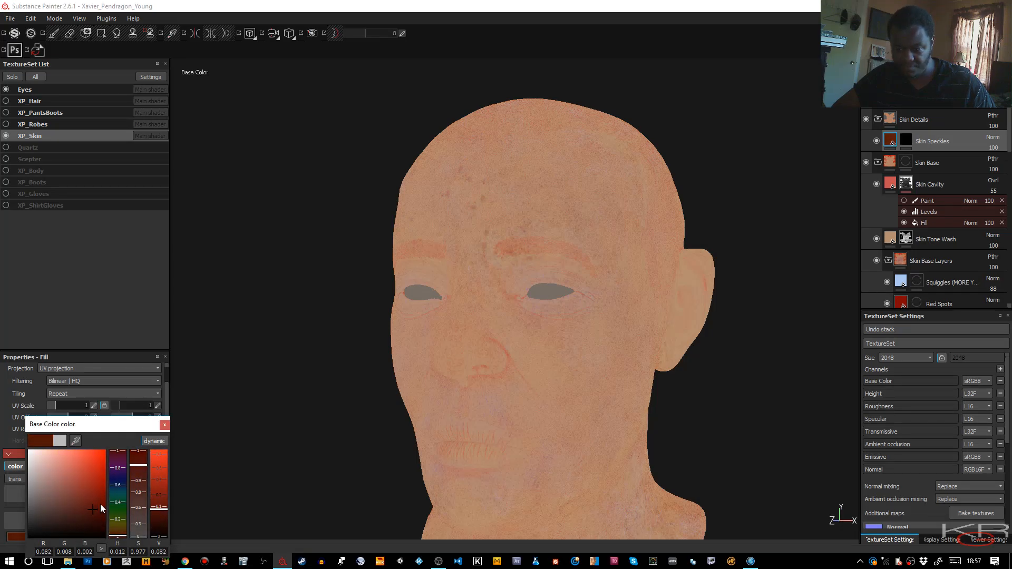
pyautogui.click(88, 498)
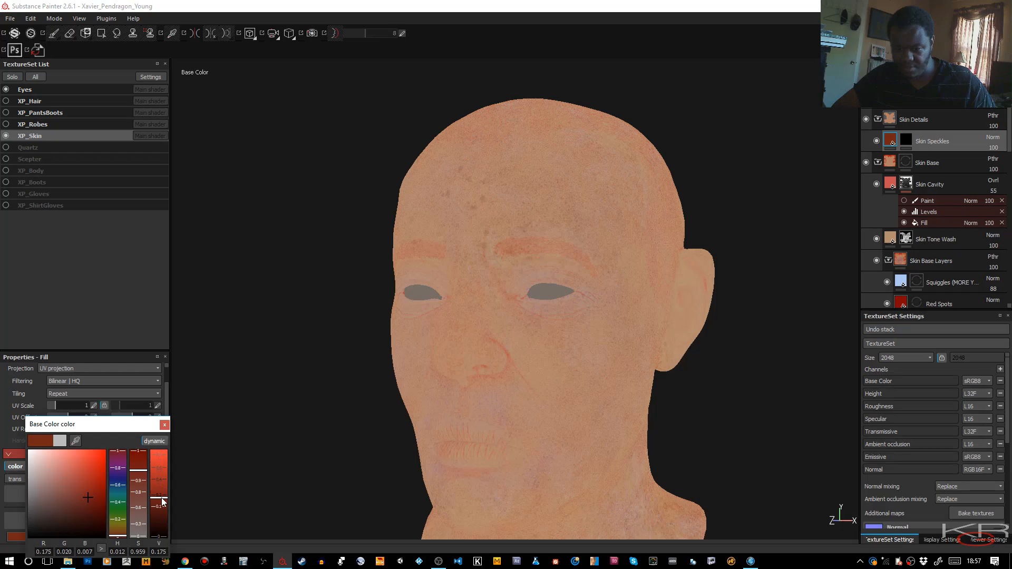
pyautogui.moveTo(162, 502); pyautogui.dragTo(136, 453)
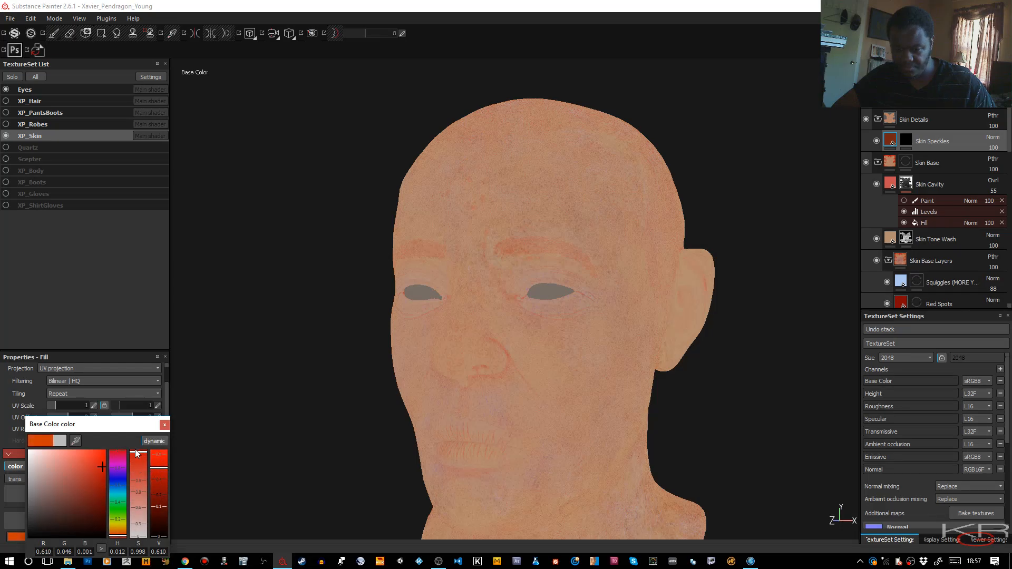
pyautogui.moveTo(122, 529); pyautogui.dragTo(156, 522)
pyautogui.click(506, 174)
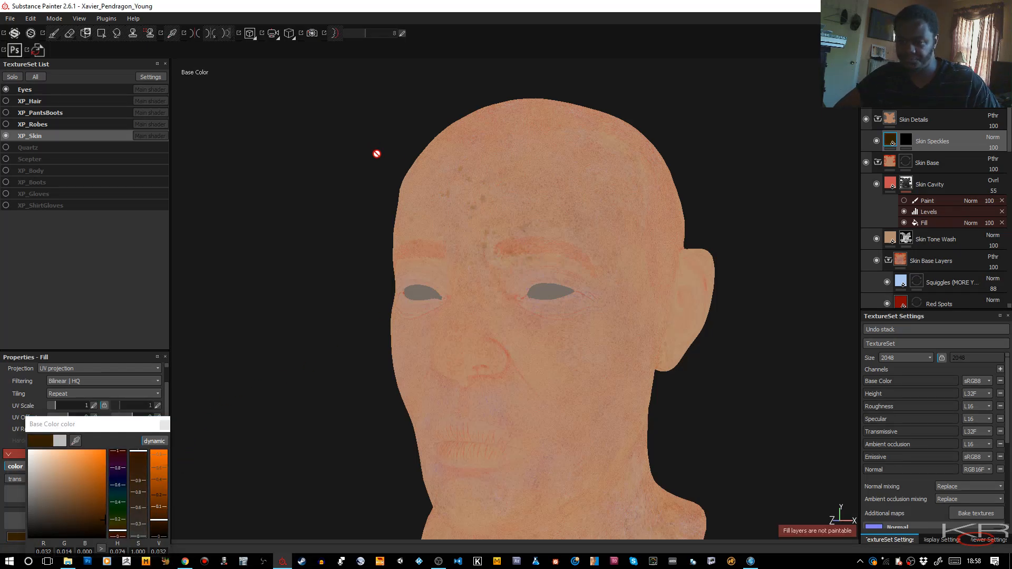
# Step: Reduce the brush Size to 2 and paint fine speckles across the forehead and temple in the Skin Speckles mask
pyautogui.click(905, 140)
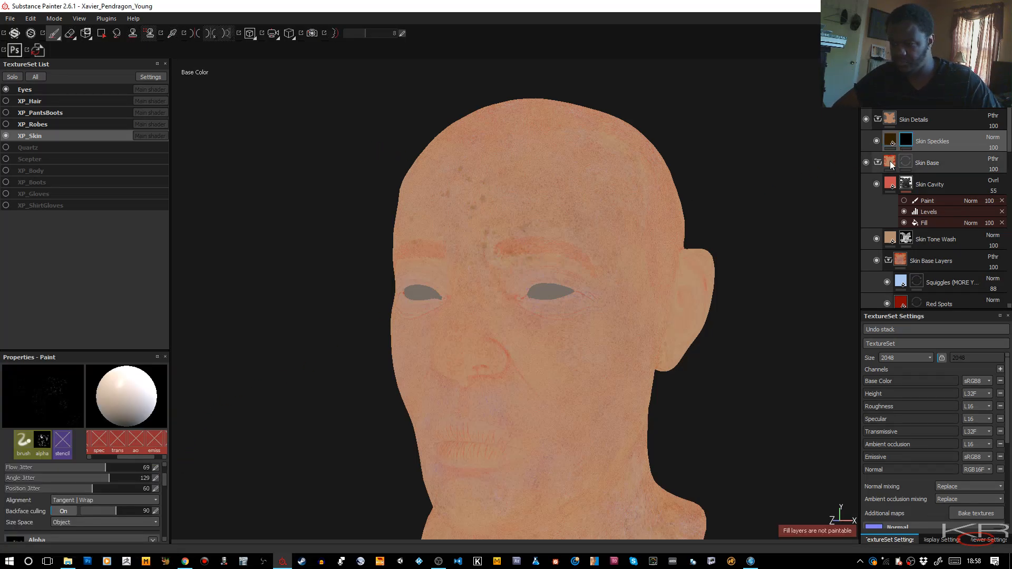
pyautogui.click(541, 195)
pyautogui.press('[')
pyautogui.press('[')
pyautogui.press('[')
pyautogui.press('[')
pyautogui.press('[')
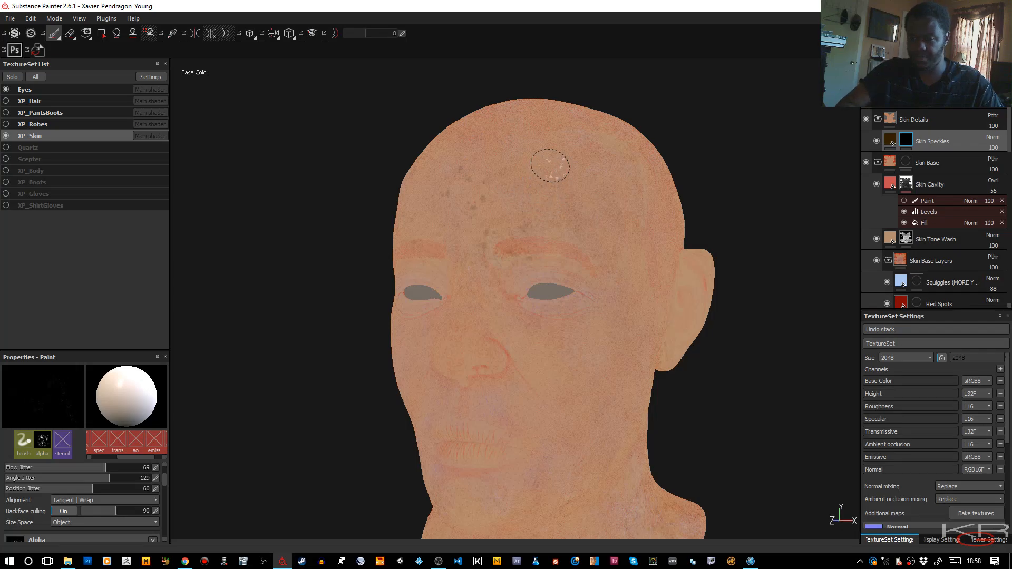
pyautogui.press('d')
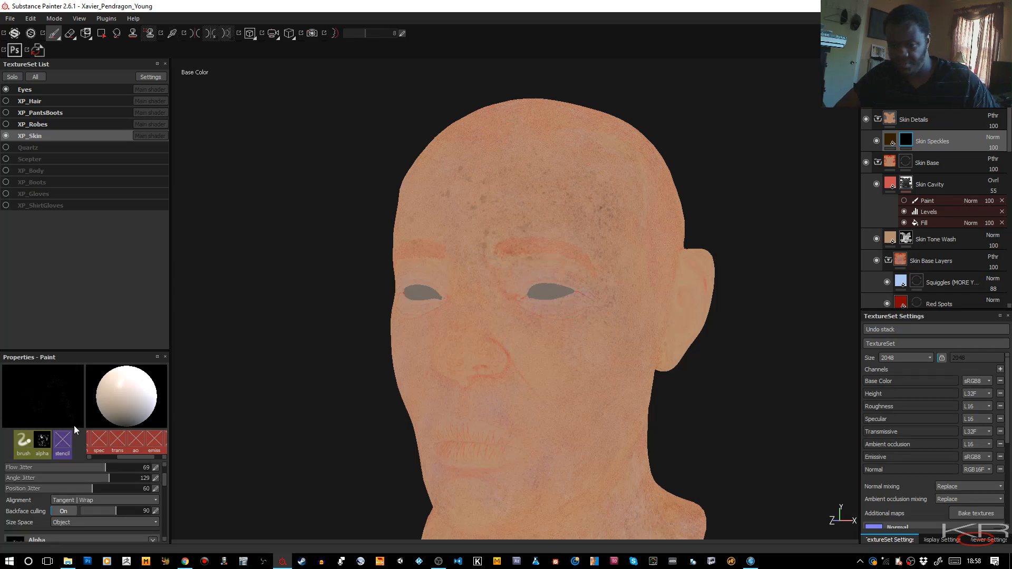
# Step: Set the brush's Flow to 65 and Size to 3.3, and dab speckles onto the cheek beside the nose
pyautogui.scroll(3, 164, 480)
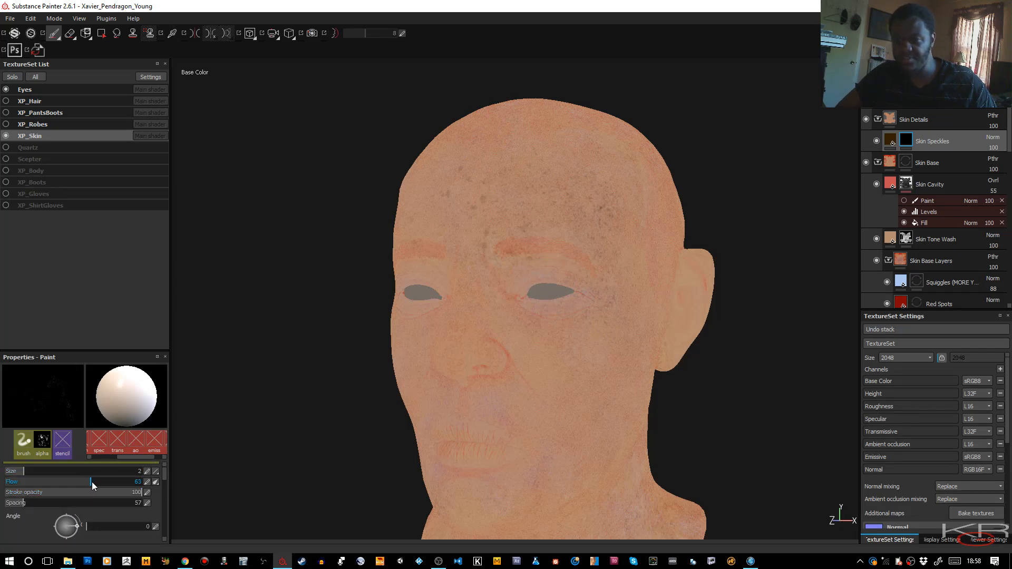
pyautogui.moveTo(92, 481); pyautogui.dragTo(94, 481)
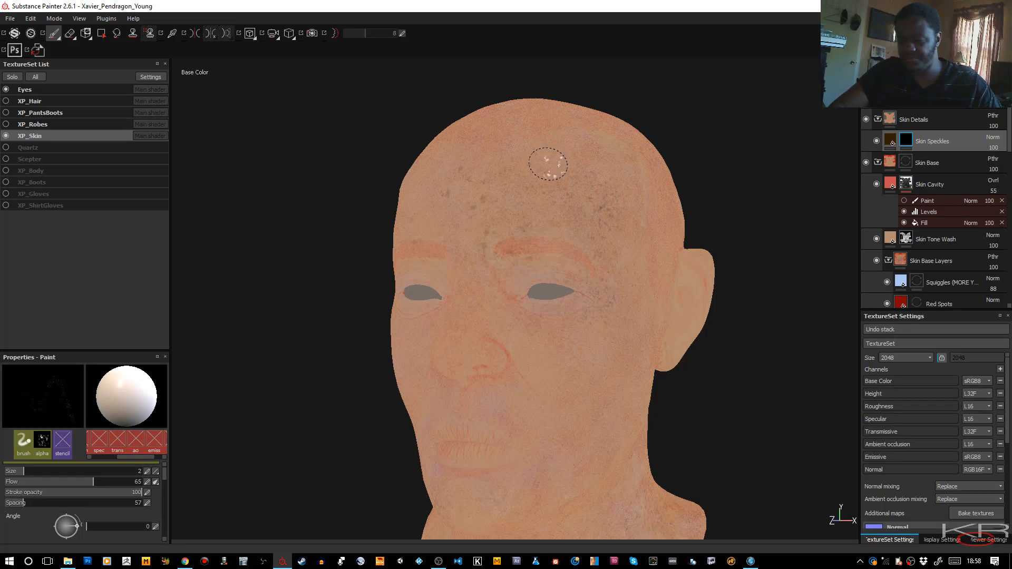
pyautogui.press(']')
pyautogui.press(']')
pyautogui.press(']')
pyautogui.moveTo(571, 331); pyautogui.dragTo(540, 351)
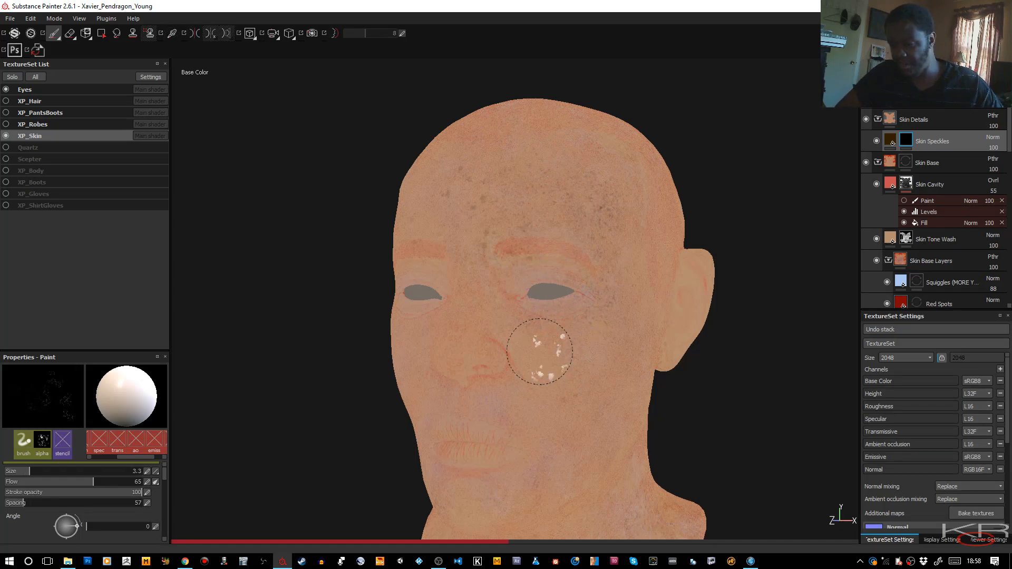
# Step: Return the brush Size to 2 and fill the forehead more densely with speckles
pyautogui.press('[')
pyautogui.press('[')
pyautogui.press('[')
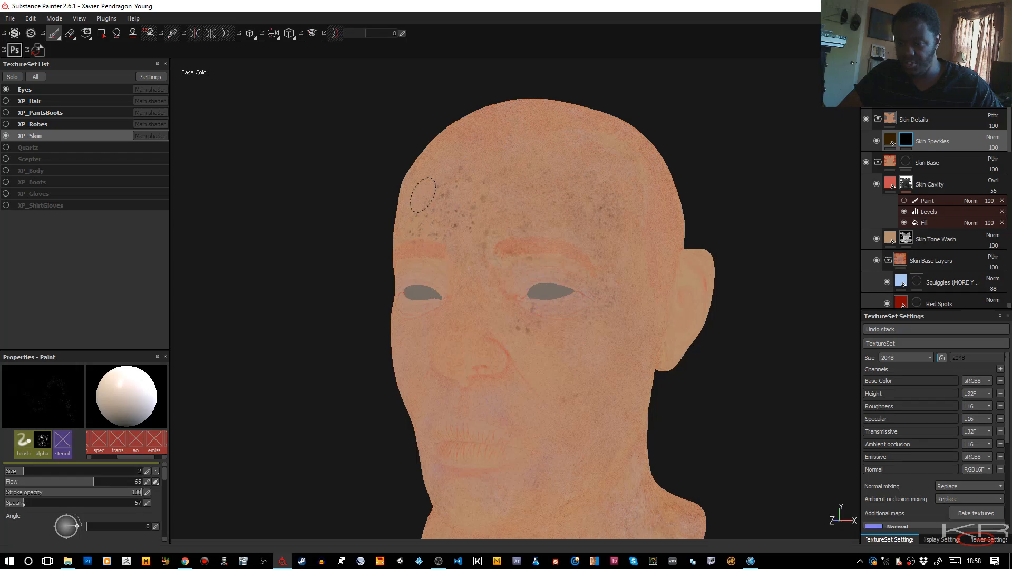
pyautogui.moveTo(423, 195); pyautogui.dragTo(451, 177)
pyautogui.moveTo(558, 175)
pyautogui.mouseDown()
pyautogui.moveTo(513, 172)
pyautogui.moveTo(577, 190)
pyautogui.moveTo(592, 158)
pyautogui.mouseUp()
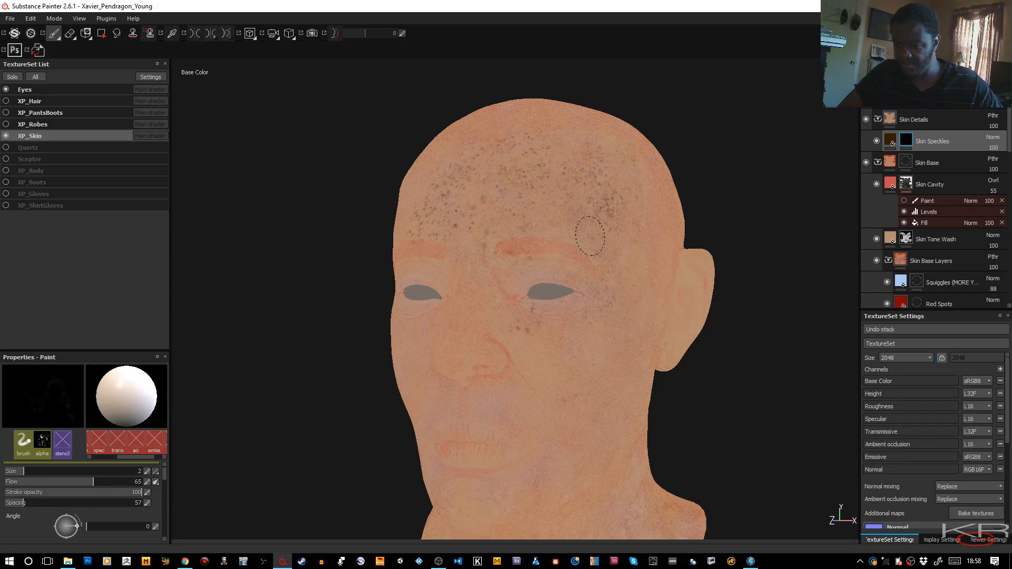
# Step: Change the Skin Speckles base color to a saturated red, R 0.376, G 0.002, B 0.002
pyautogui.click(890, 140)
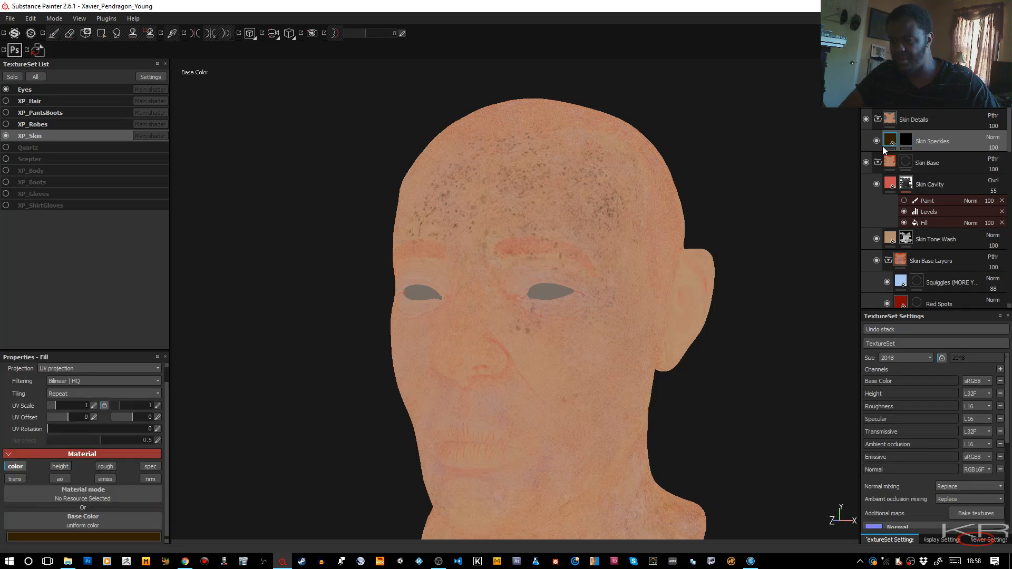
pyautogui.click(137, 535)
pyautogui.moveTo(191, 506); pyautogui.dragTo(191, 500)
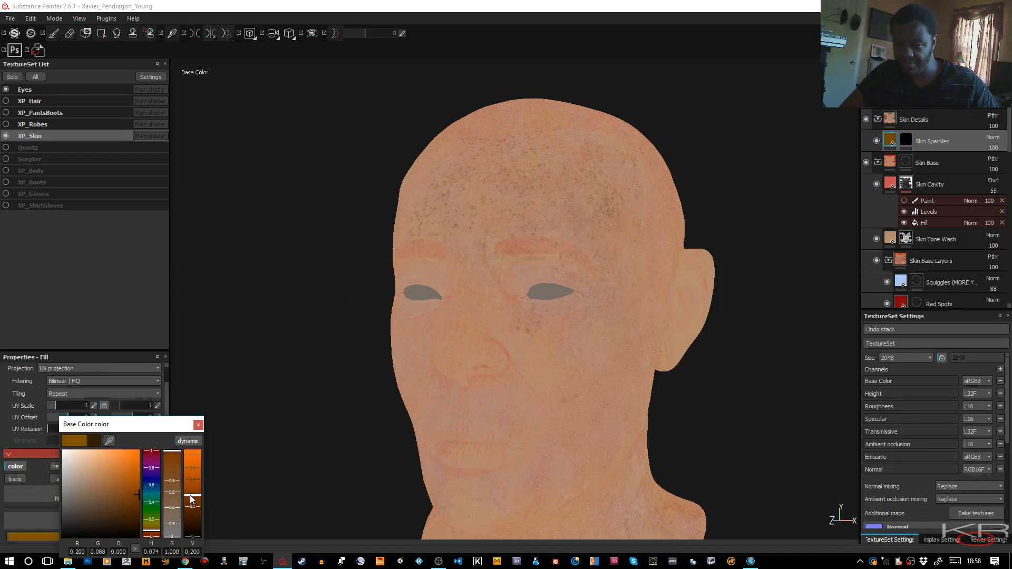
pyautogui.moveTo(151, 537); pyautogui.dragTo(150, 543)
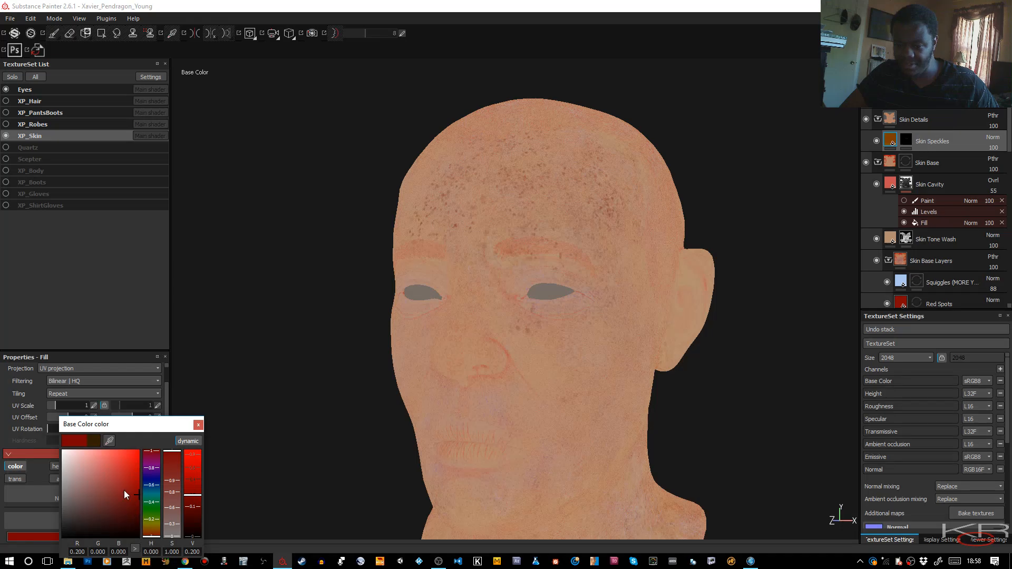
pyautogui.moveTo(124, 491)
pyautogui.mouseDown()
pyautogui.moveTo(136, 453)
pyautogui.moveTo(121, 458)
pyautogui.moveTo(134, 481)
pyautogui.mouseUp()
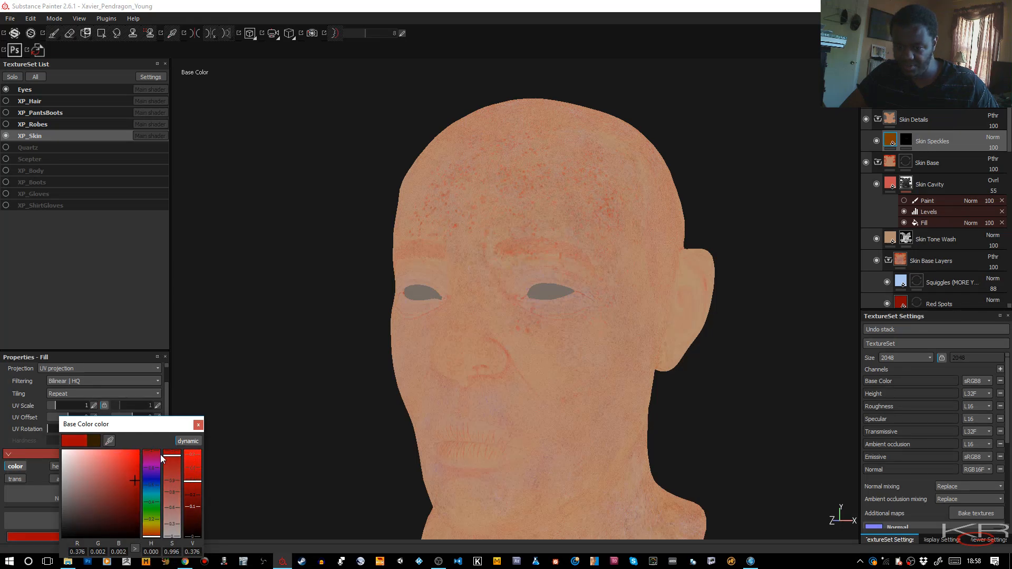
pyautogui.click(196, 426)
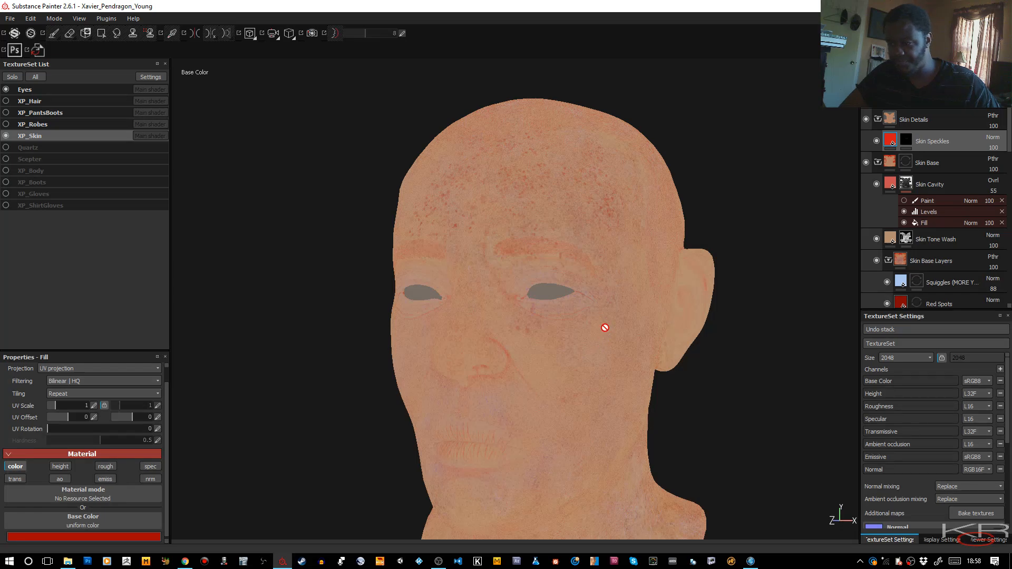
# Step: Paint speckles over the nose, cheeks, temples and jaw on both sides of the face in the Skin Speckles mask
pyautogui.click(906, 144)
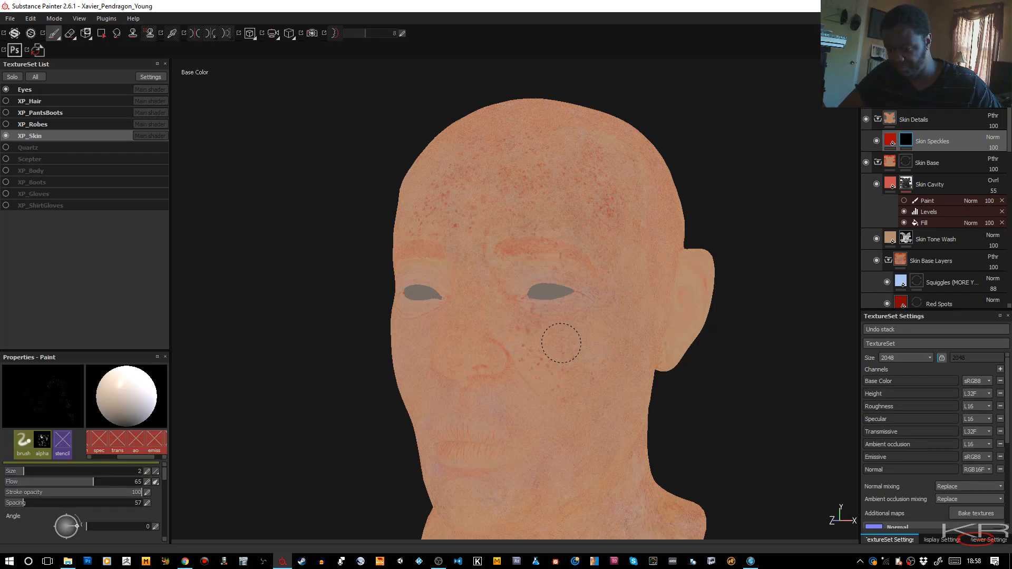
pyautogui.moveTo(565, 344)
pyautogui.mouseDown()
pyautogui.moveTo(595, 358)
pyautogui.moveTo(567, 382)
pyautogui.moveTo(580, 414)
pyautogui.mouseUp()
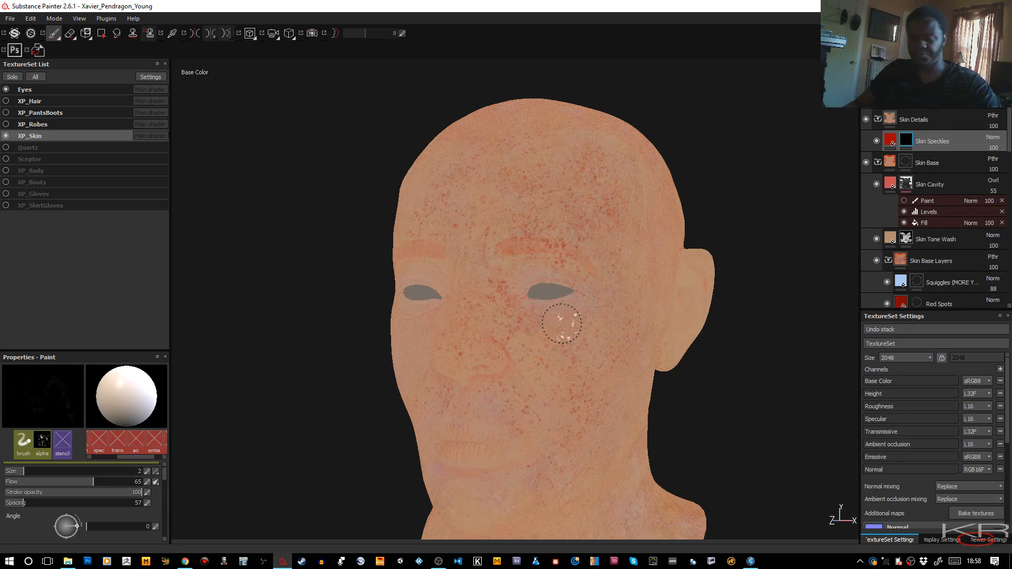
pyautogui.keyDown('alt'); pyautogui.moveTo(562, 322); pyautogui.dragTo(677, 298); pyautogui.keyUp('alt')
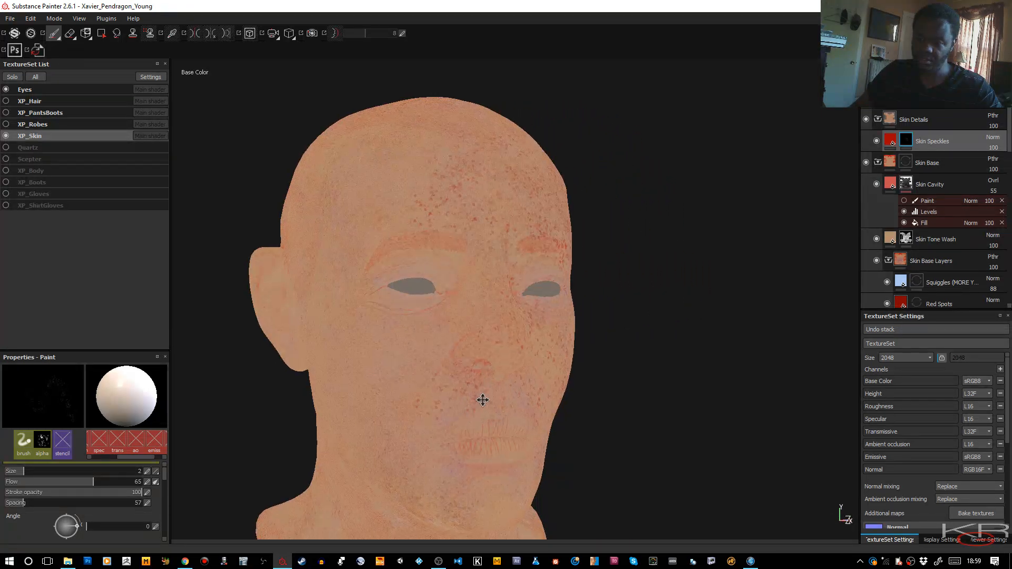
pyautogui.moveTo(482, 399)
pyautogui.keyDown('alt'); pyautogui.mouseDown()
pyautogui.moveTo(599, 293)
pyautogui.moveTo(593, 256)
pyautogui.moveTo(599, 287)
pyautogui.mouseUp(); pyautogui.keyUp('alt')
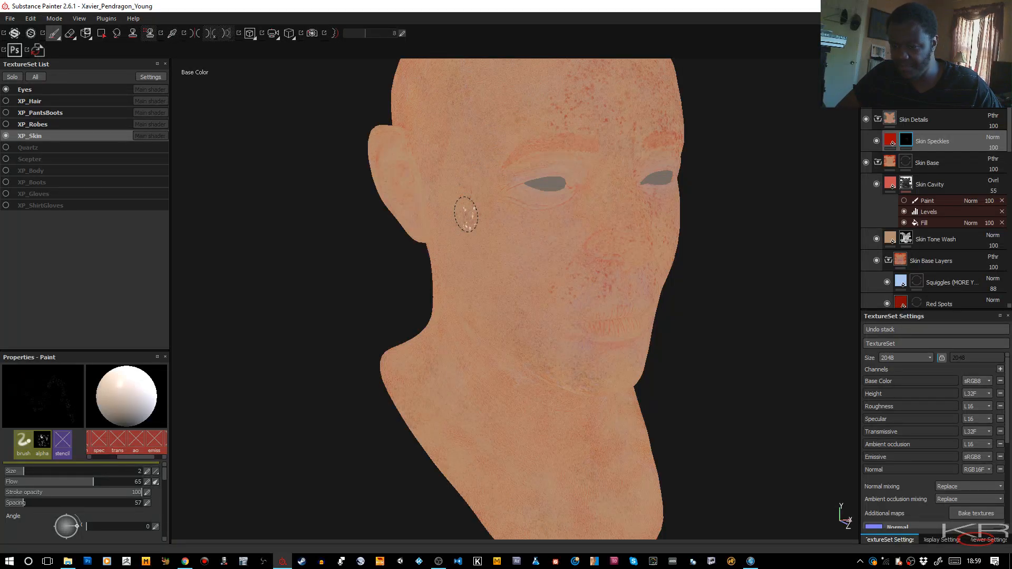
pyautogui.moveTo(526, 230); pyautogui.dragTo(502, 215)
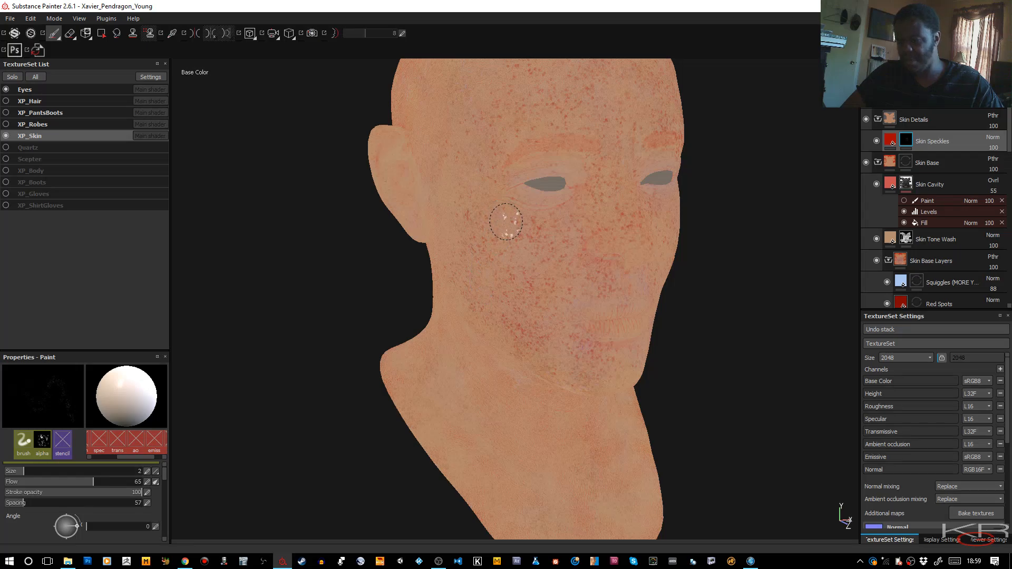
# Step: Add speckles to the cheek below the eye, and finer ones around the eye and brow with the brush Size at 1.03
pyautogui.keyDown('alt'); pyautogui.moveTo(552, 208); pyautogui.dragTo(443, 203); pyautogui.keyUp('alt')
pyautogui.keyDown('alt'); pyautogui.moveTo(601, 219); pyautogui.dragTo(458, 310, button='middle'); pyautogui.keyUp('alt')
pyautogui.keyDown('alt'); pyautogui.moveTo(602, 323); pyautogui.dragTo(529, 330); pyautogui.keyUp('alt')
pyautogui.keyDown('alt'); pyautogui.moveTo(529, 329); pyautogui.dragTo(535, 294, button='middle'); pyautogui.keyUp('alt')
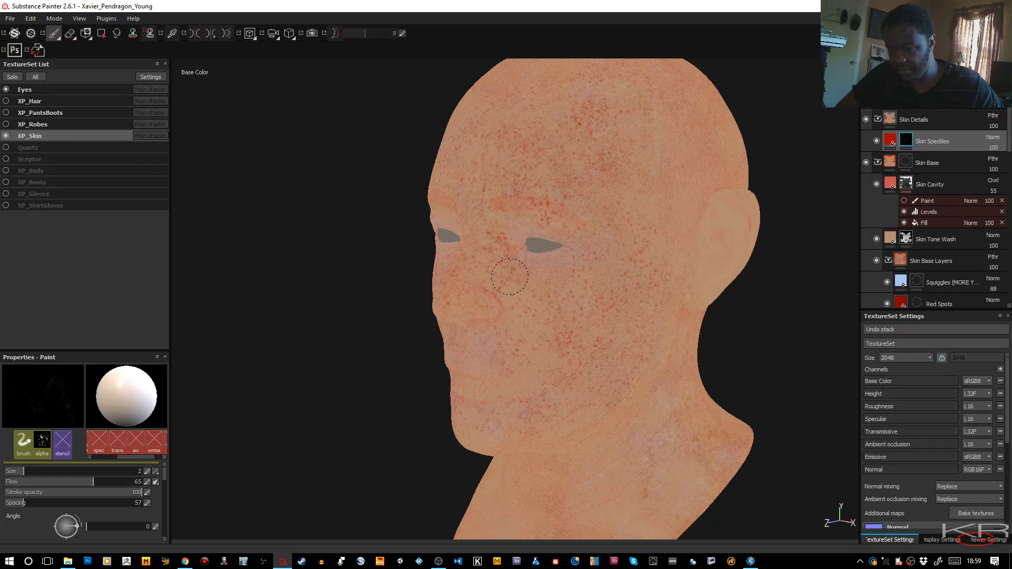
pyautogui.moveTo(570, 277); pyautogui.dragTo(591, 274)
pyautogui.press('[')
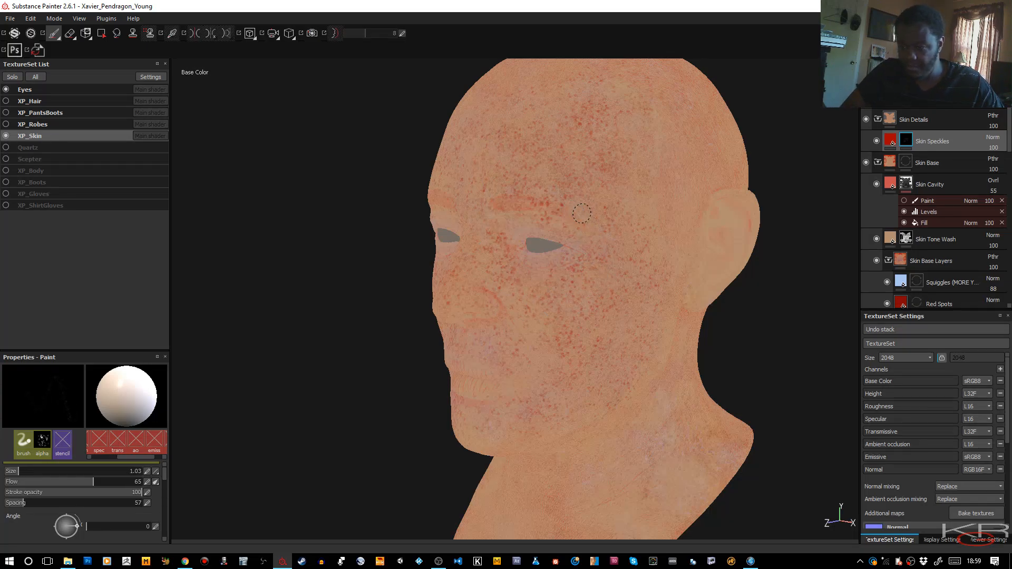
pyautogui.press('[')
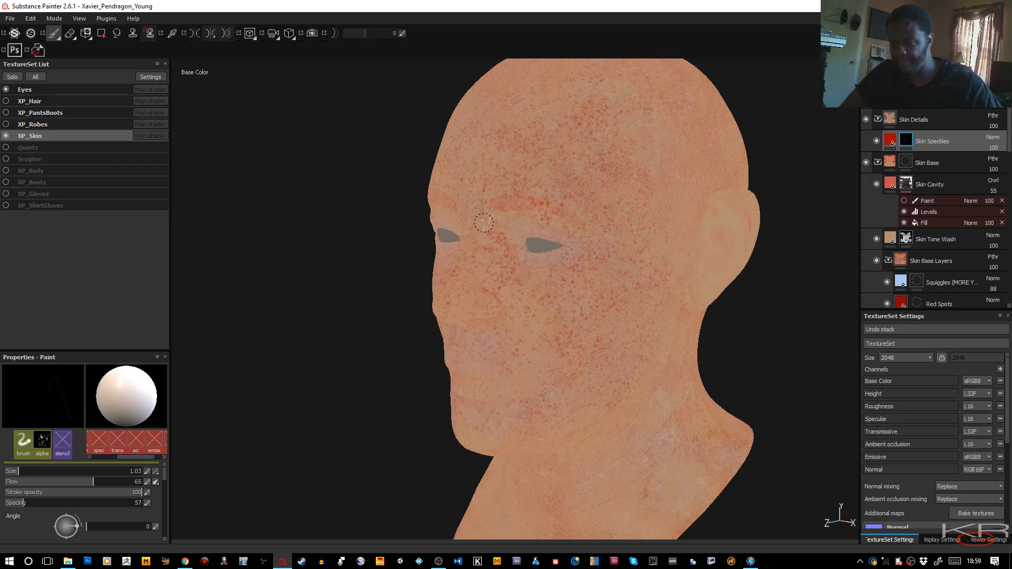
# Step: Set the brush's Position Jitter to 71 and extend the speckles over the cheeks and the side of the face toward the ear
pyautogui.click(64, 504)
pyautogui.moveTo(163, 472); pyautogui.dragTo(163, 477)
pyautogui.moveTo(105, 488); pyautogui.dragTo(108, 489)
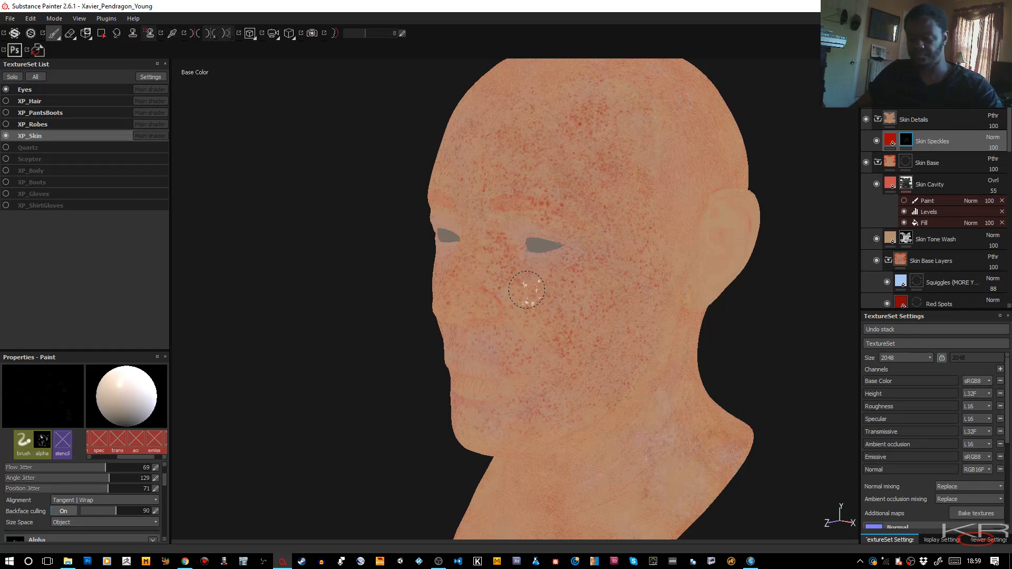
pyautogui.keyDown('alt'); pyautogui.moveTo(527, 289); pyautogui.dragTo(728, 290); pyautogui.keyUp('alt')
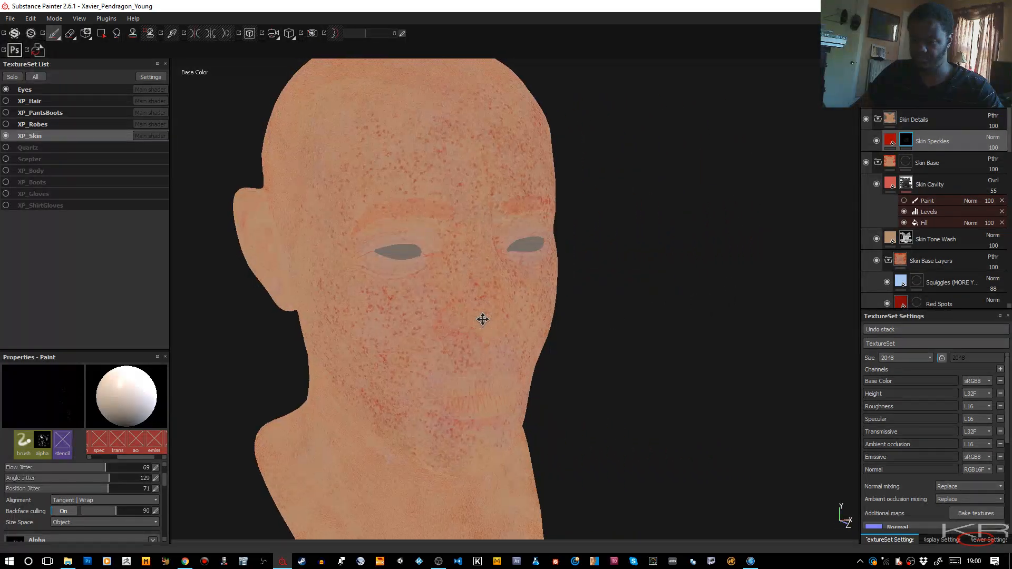
pyautogui.keyDown('alt'); pyautogui.moveTo(481, 319); pyautogui.dragTo(609, 288); pyautogui.keyUp('alt')
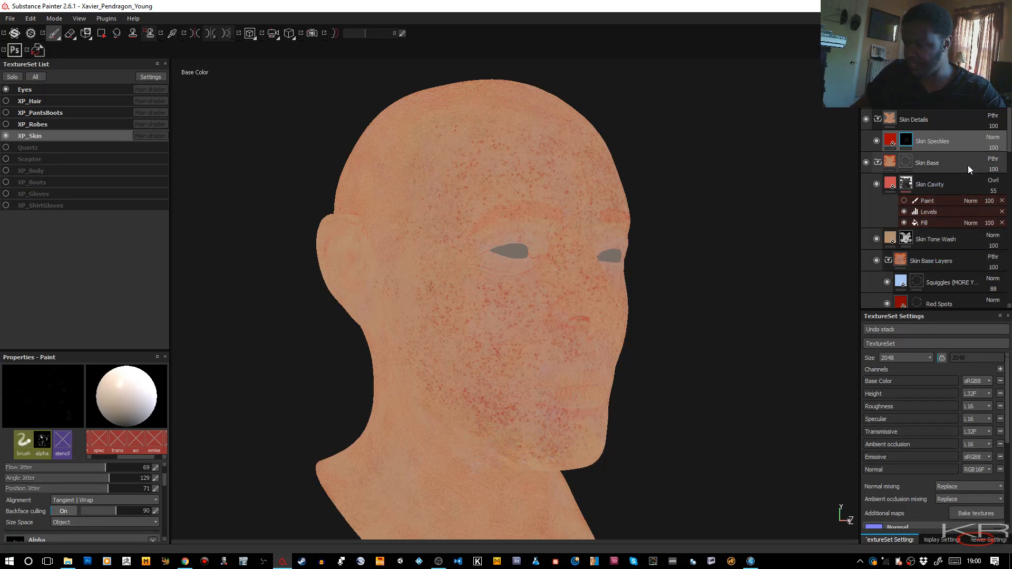
# Step: Set the Skin Speckles layer's blending mode to Overlay
pyautogui.click(992, 138)
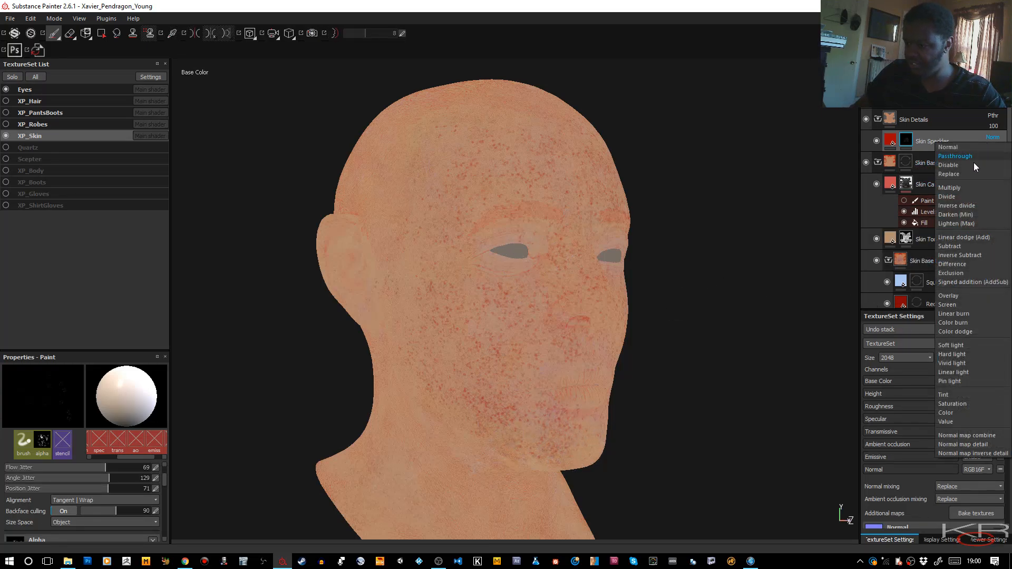
pyautogui.click(952, 295)
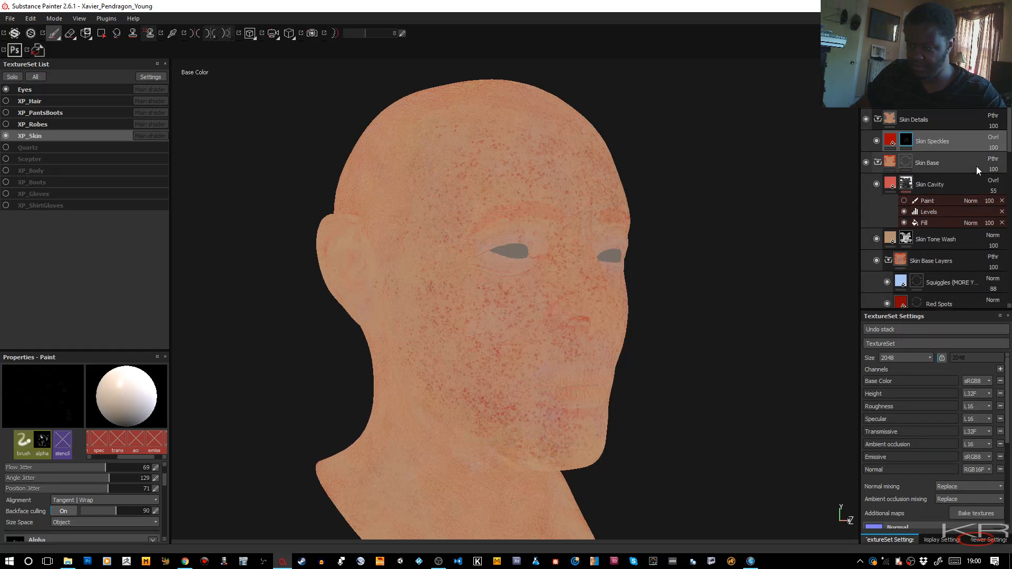
# Step: Try Linear burn, Color burn and Multiply as the blending mode of the Skin Speckles layer
pyautogui.click(993, 138)
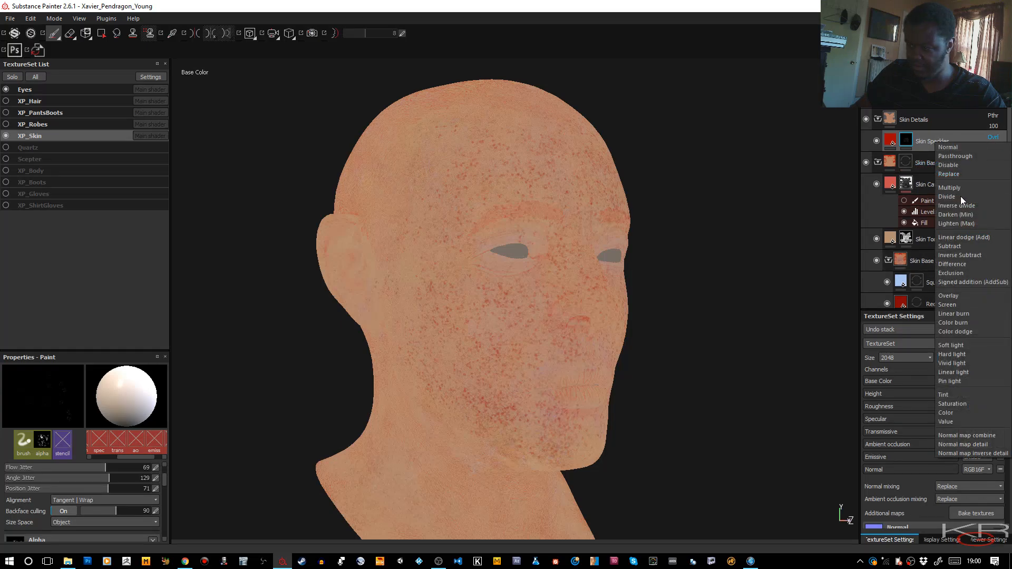
pyautogui.click(960, 315)
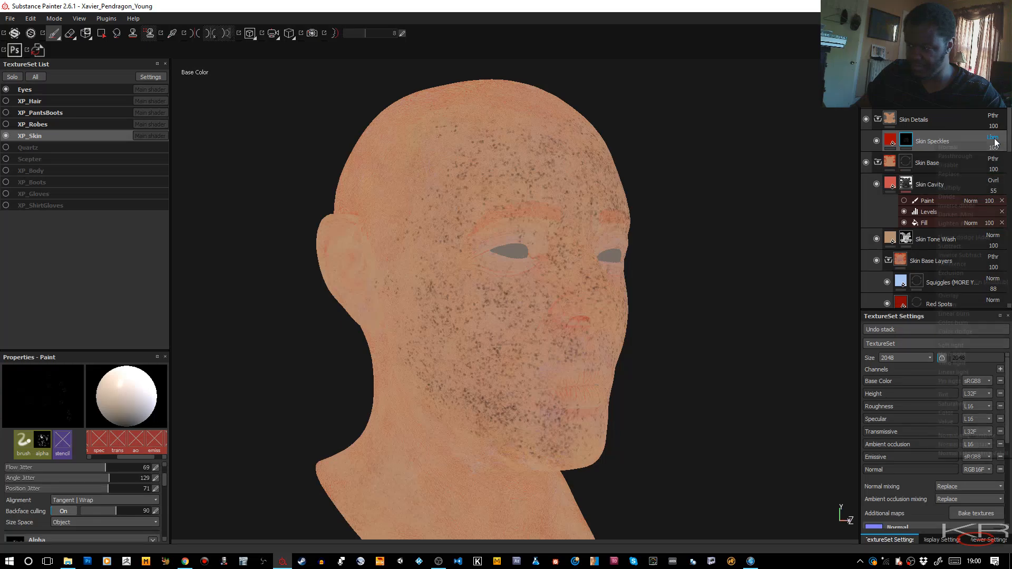
pyautogui.click(993, 138)
pyautogui.click(959, 322)
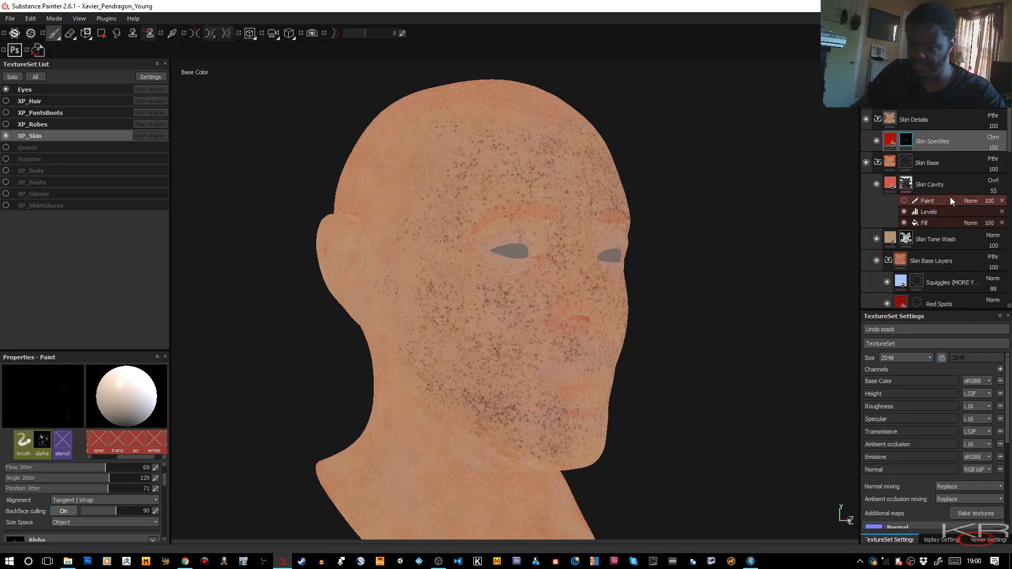
pyautogui.click(993, 138)
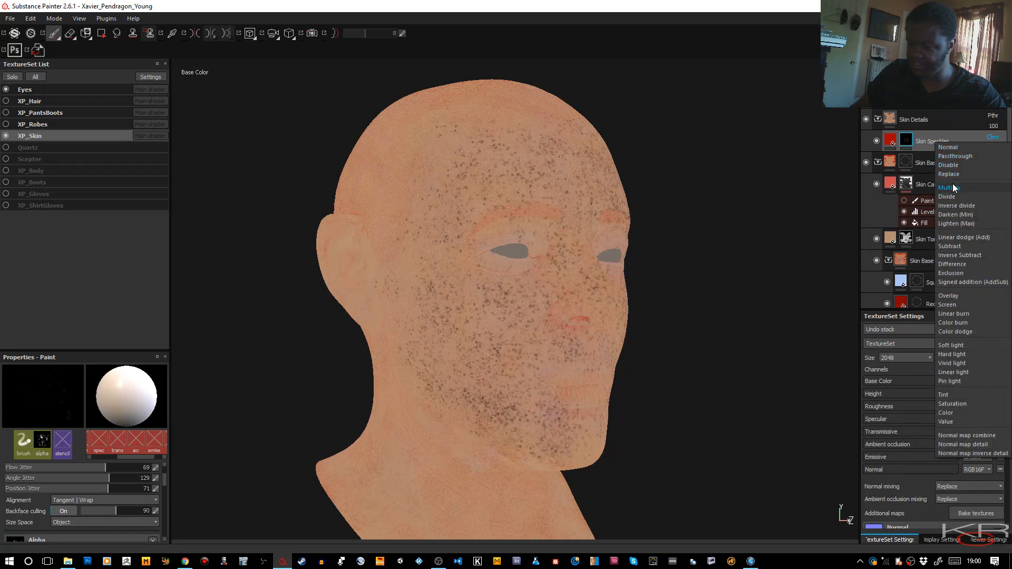
pyautogui.click(953, 188)
# Step: Set the Skin Speckles layer's blending mode to Normal and its opacity to 31
pyautogui.click(991, 138)
pyautogui.click(984, 147)
pyautogui.click(994, 149)
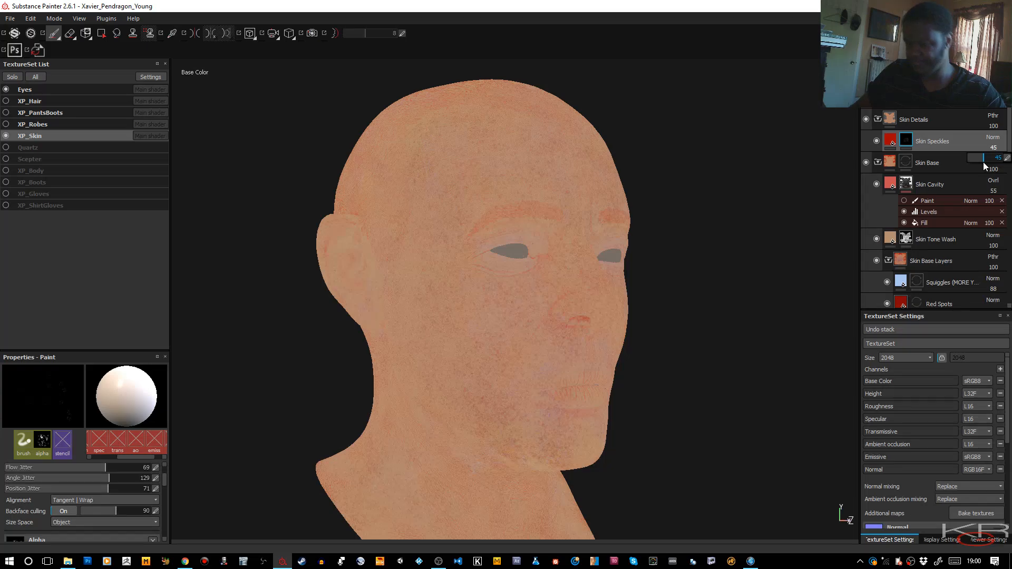
pyautogui.moveTo(982, 162); pyautogui.dragTo(979, 163)
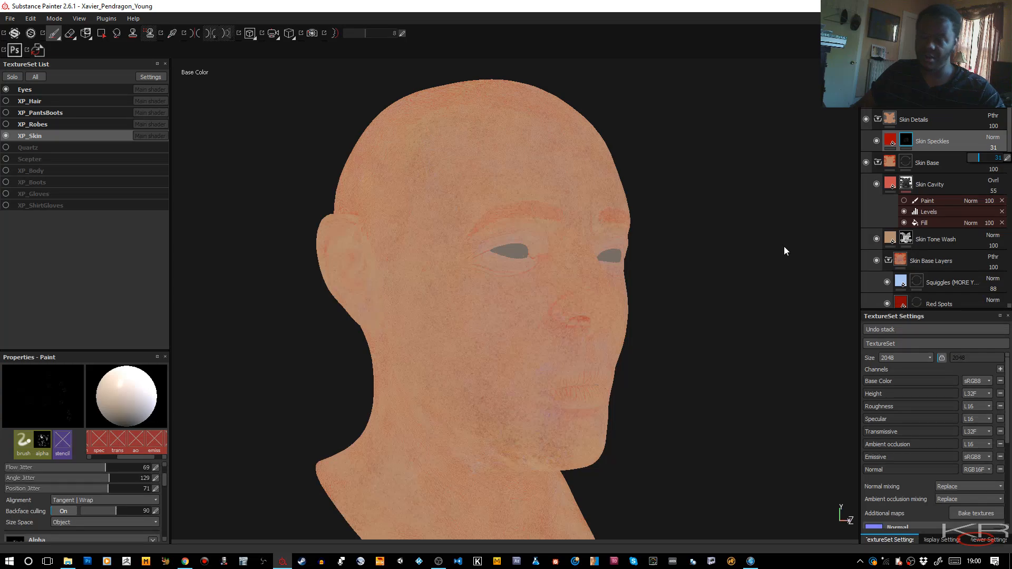
pyautogui.click(903, 139)
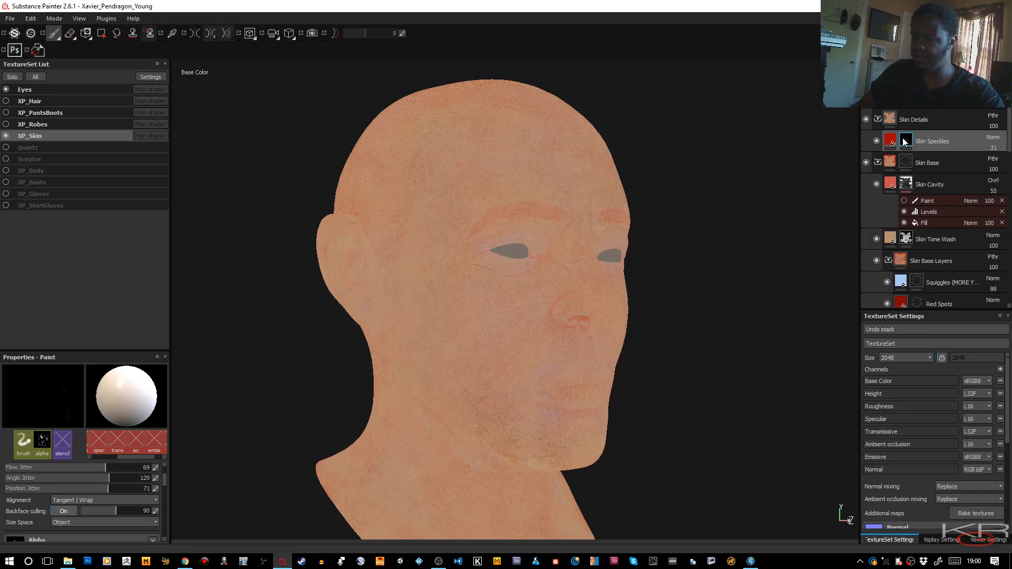
pyautogui.moveTo(906, 145)
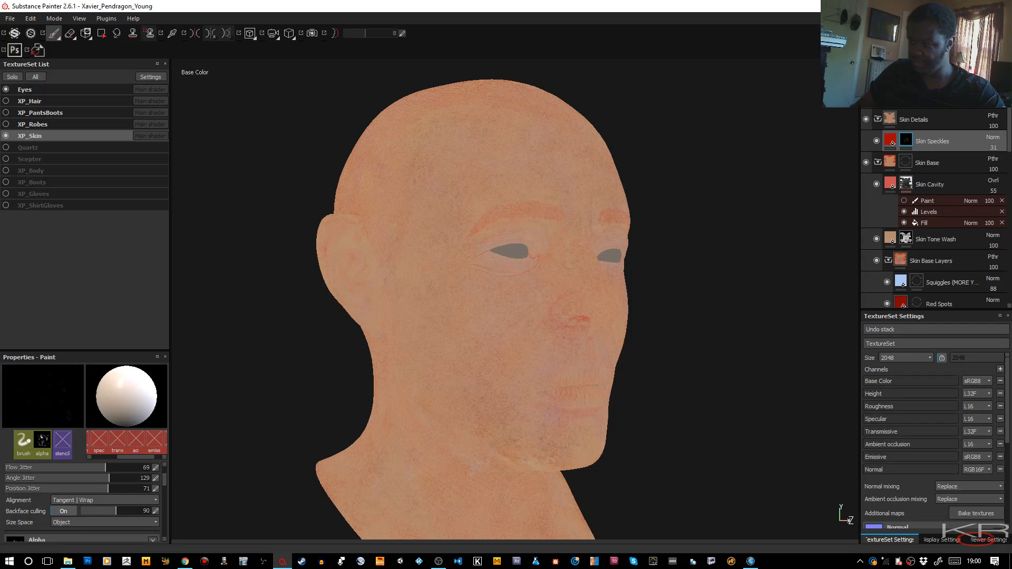
# Step: Add a fill layer above Skin Speckles in the Skin Details folder and name it Brown Freckles
pyautogui.click(968, 77)
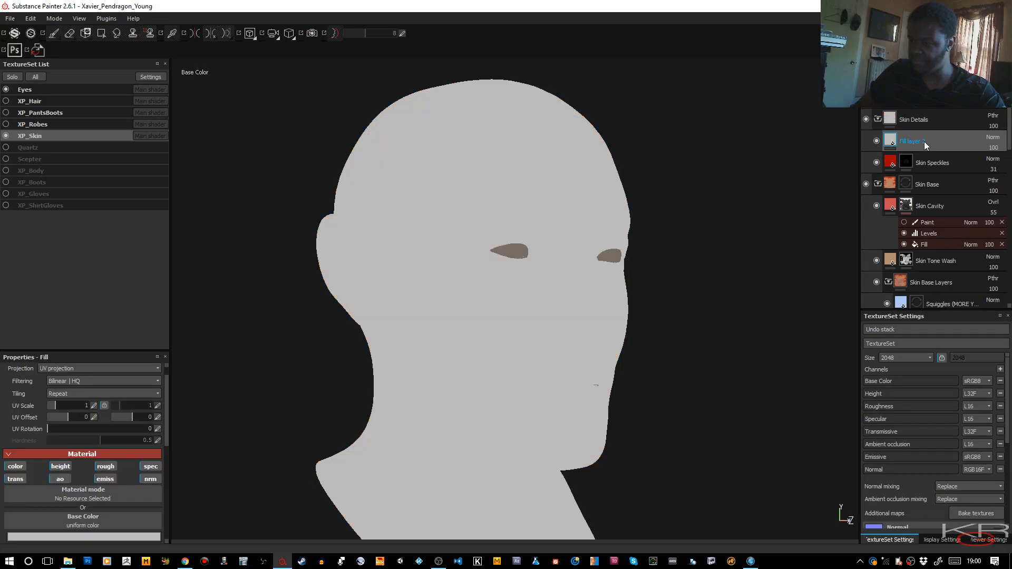
pyautogui.doubleClick(925, 141)
pyautogui.write('Br')
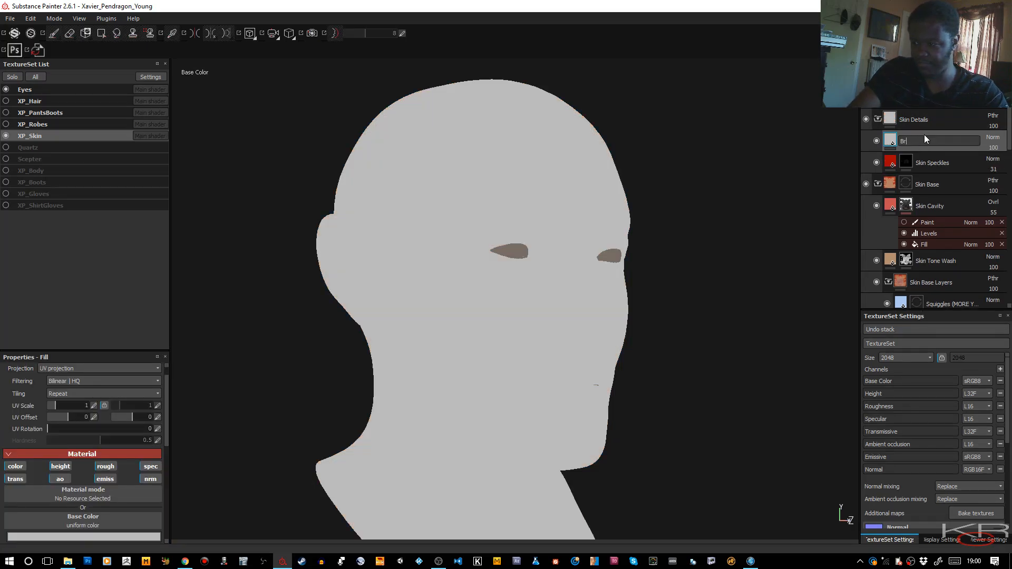
pyautogui.write('own Fr')
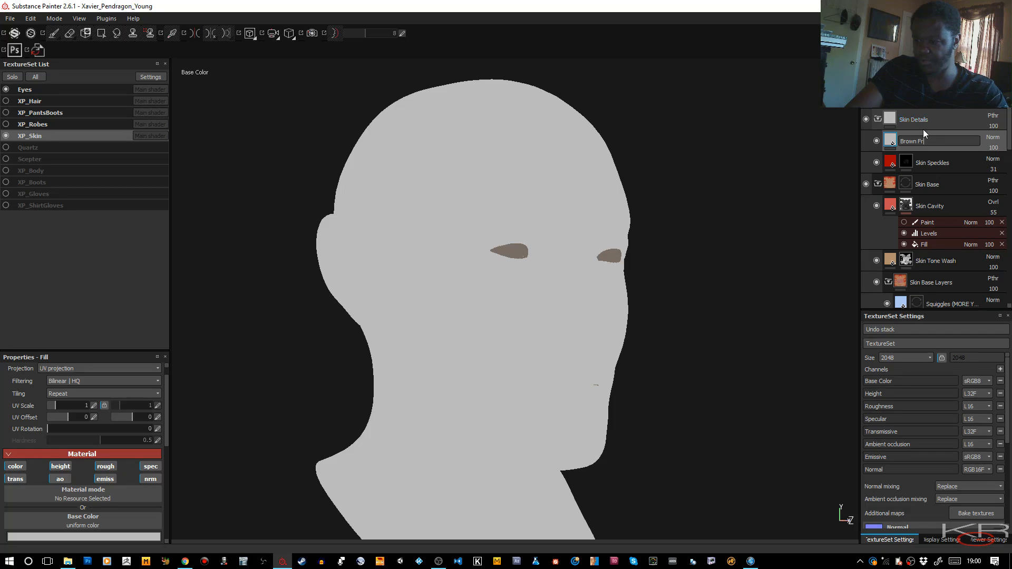
pyautogui.write('eckles')
pyautogui.press('Return')
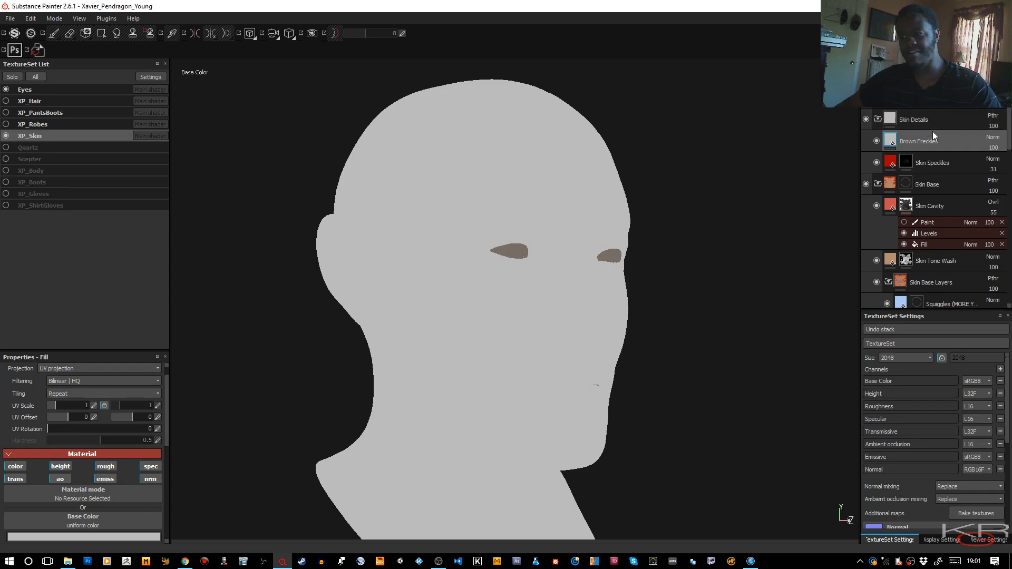
# Step: Add a black mask to the Brown Freckles layer and invert the mask background
pyautogui.rightClick(941, 138)
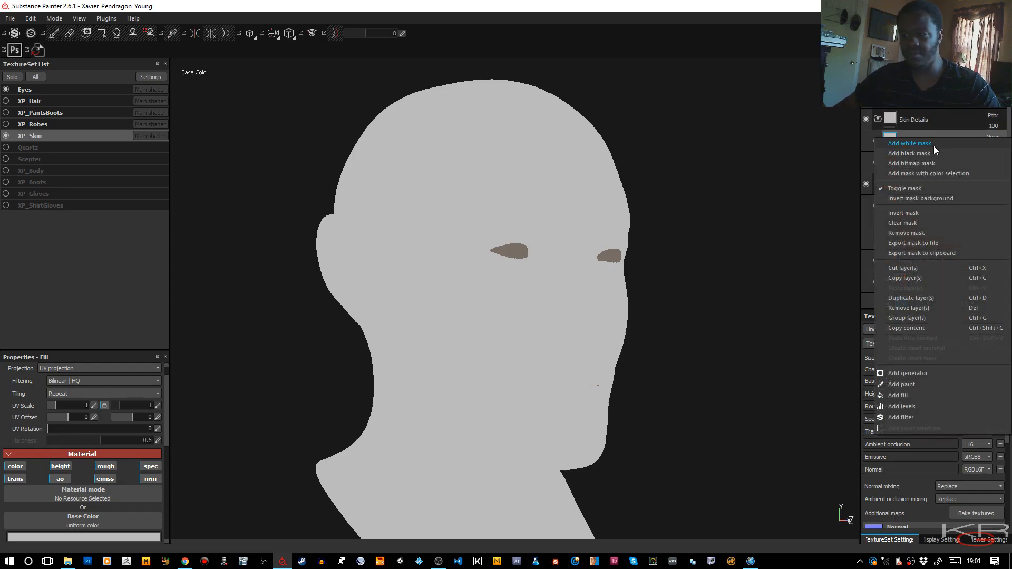
pyautogui.click(928, 153)
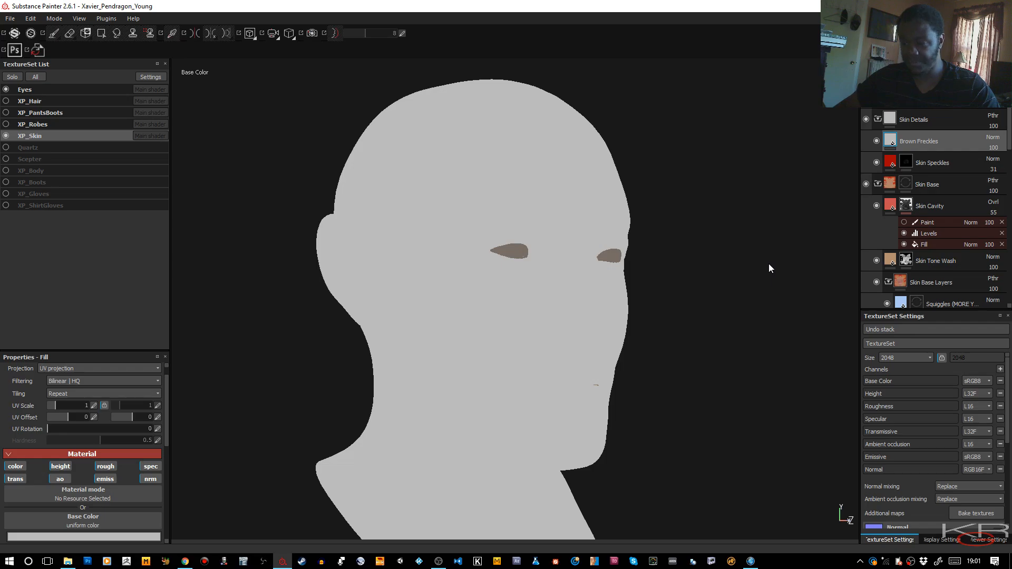
pyautogui.rightClick(907, 145)
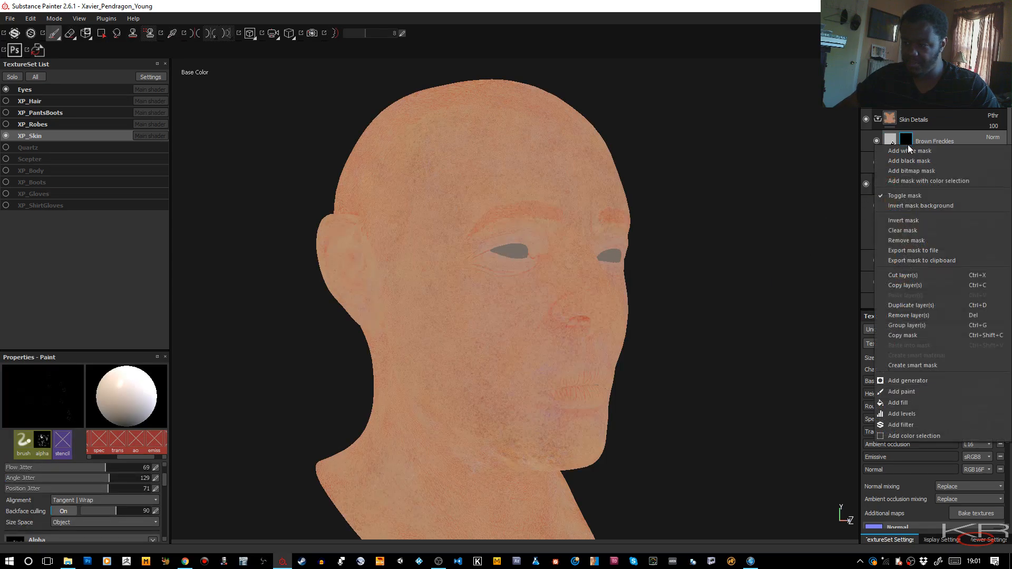
pyautogui.click(905, 207)
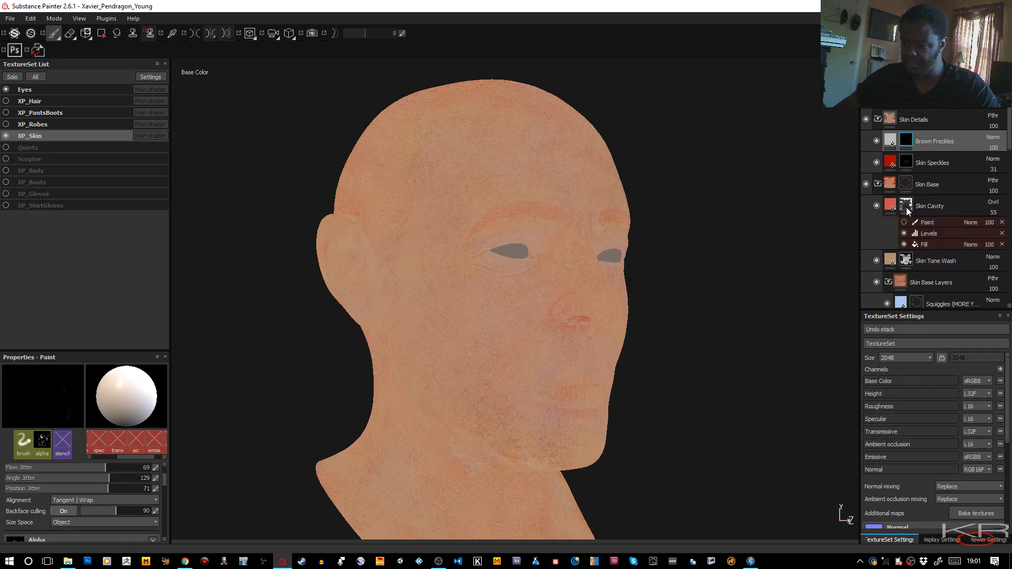
# Step: Restrict the Brown Freckles fill to the color channel by disabling height, rough, spec, trans, ao, emiss and nrm
pyautogui.click(893, 142)
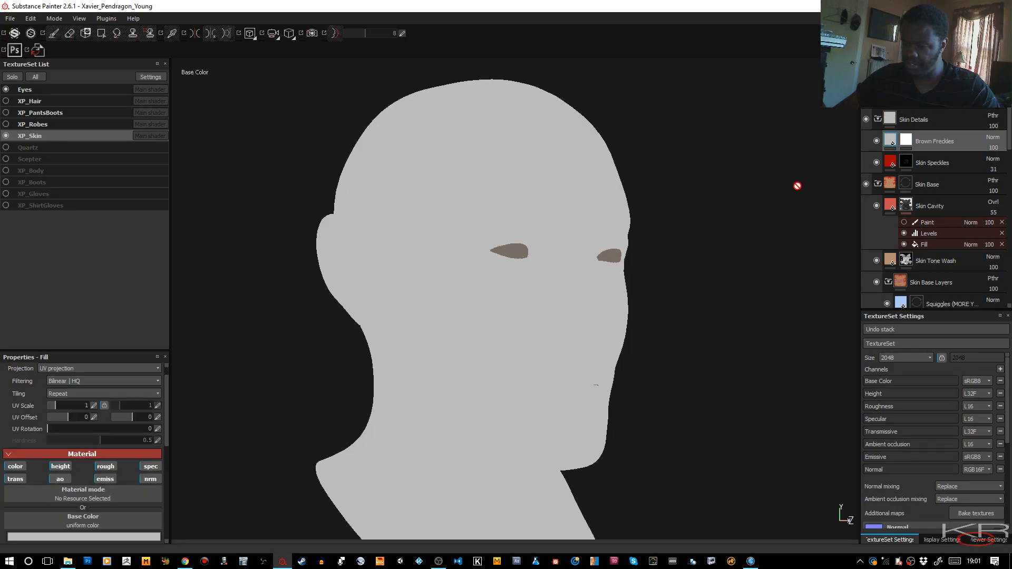
pyautogui.click(153, 478)
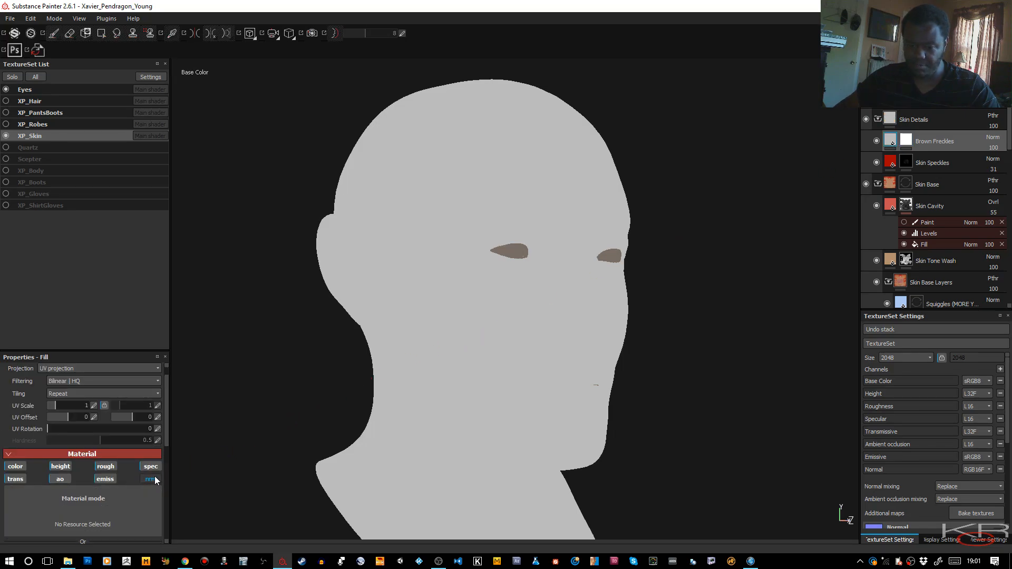
pyautogui.click(153, 467)
pyautogui.click(105, 467)
pyautogui.click(103, 479)
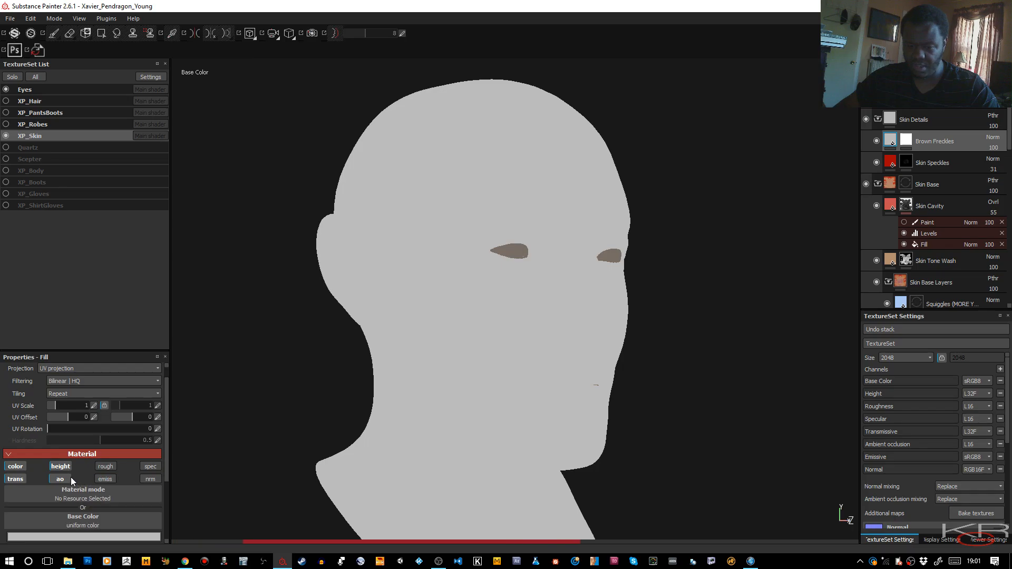
pyautogui.click(66, 467)
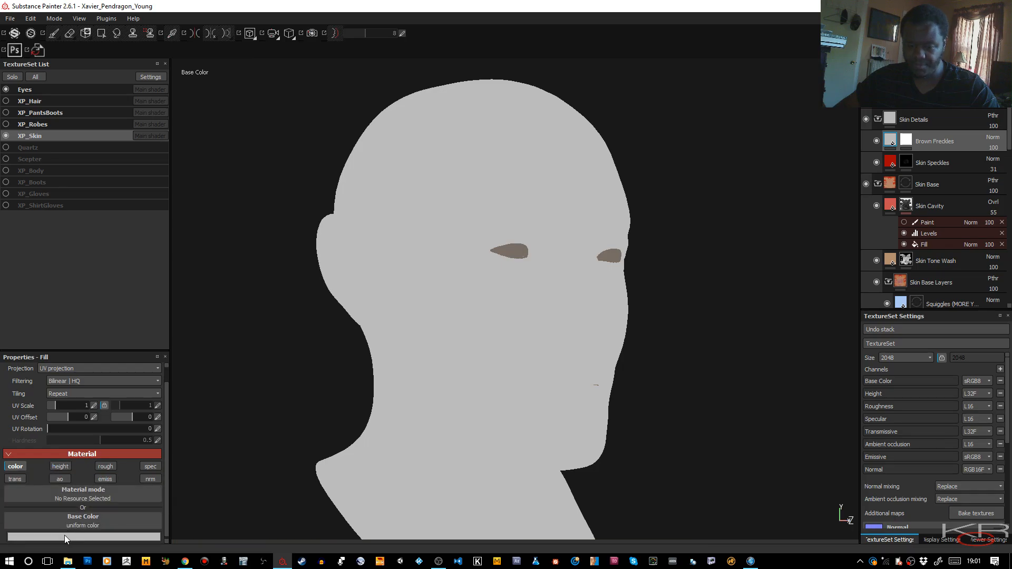
# Step: Set the Brown Freckles base color to a dark reddish brown, about R 0.045, G 0.007, B 0.003
pyautogui.click(64, 535)
pyautogui.click(76, 473)
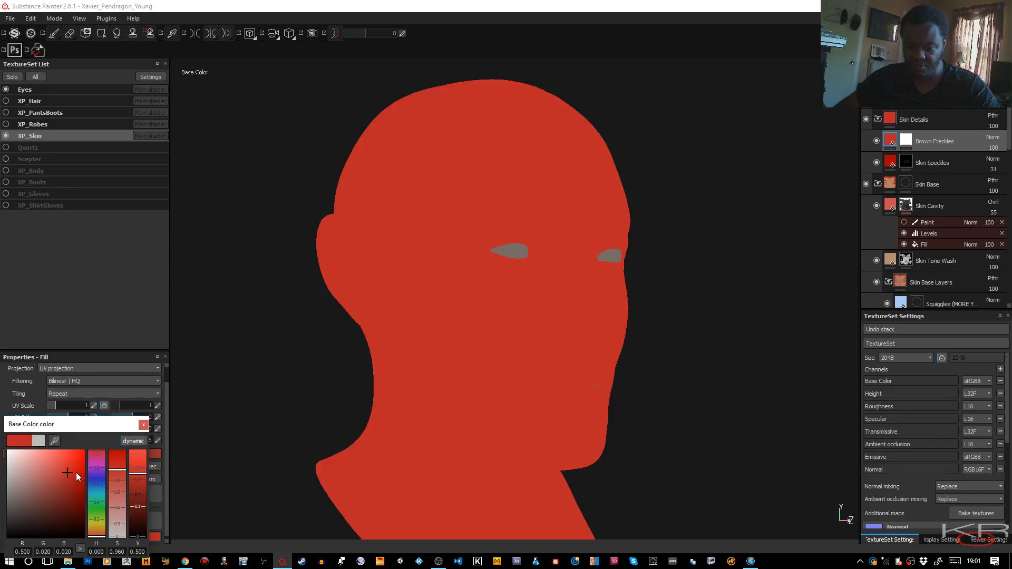
pyautogui.moveTo(87, 523); pyautogui.dragTo(89, 536)
pyautogui.moveTo(74, 479); pyautogui.dragTo(62, 517)
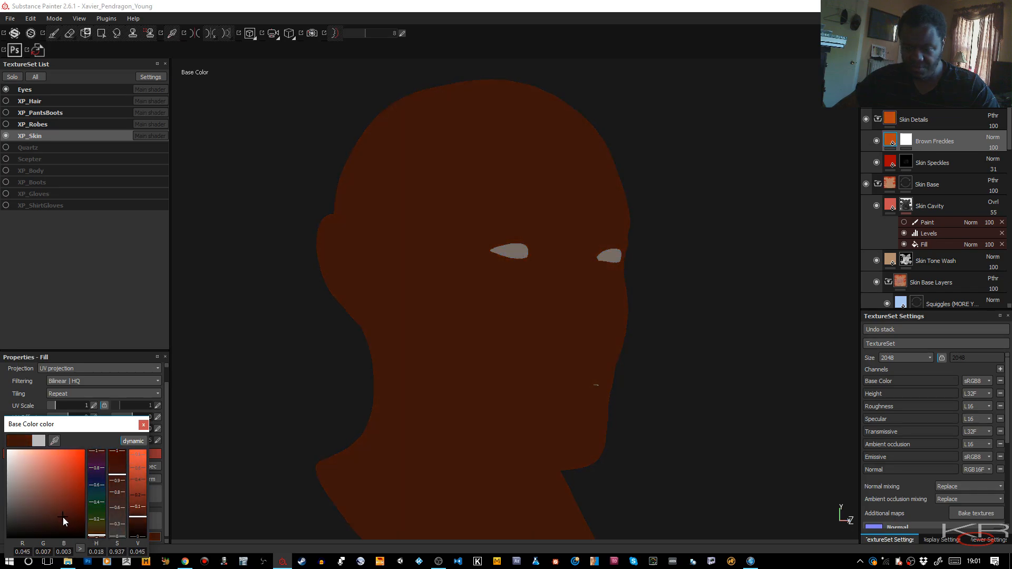
# Step: Turn the Brown Freckles layer's mask black and reduce the brush size for painting on the forehead
pyautogui.click(879, 138)
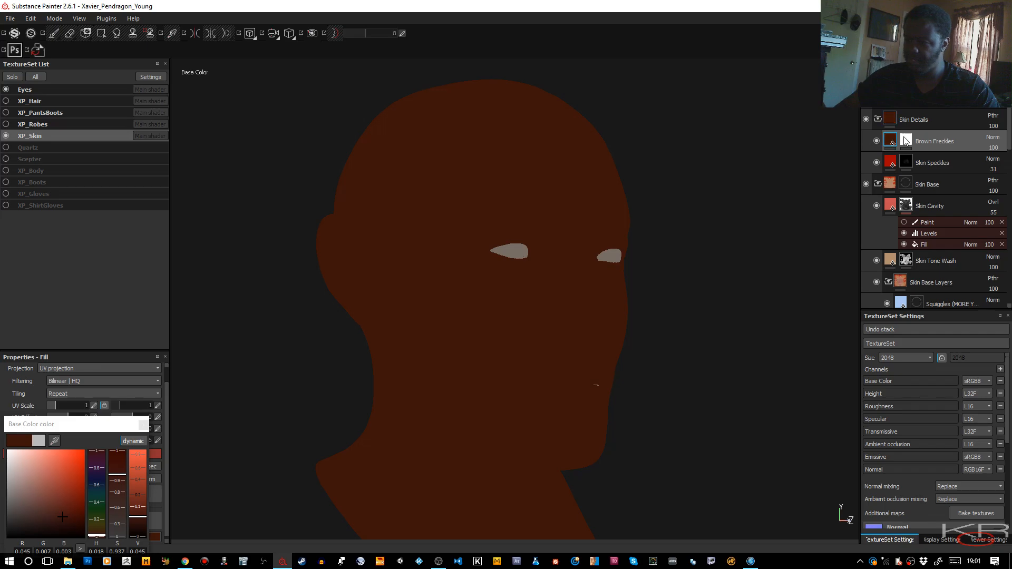
pyautogui.rightClick(906, 141)
pyautogui.click(901, 143)
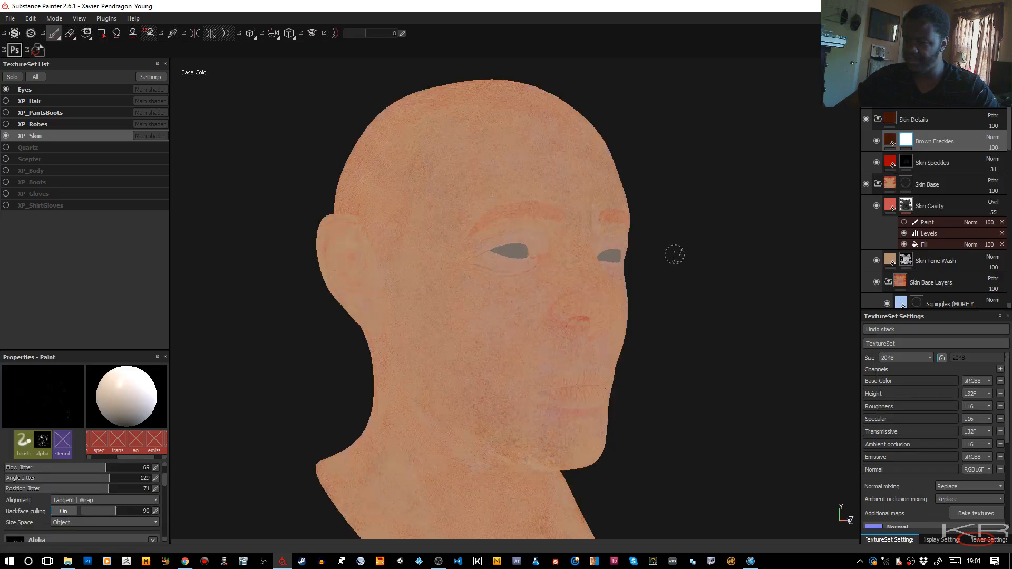
pyautogui.keyDown('alt'); pyautogui.moveTo(671, 284); pyautogui.dragTo(244, 328); pyautogui.keyUp('alt')
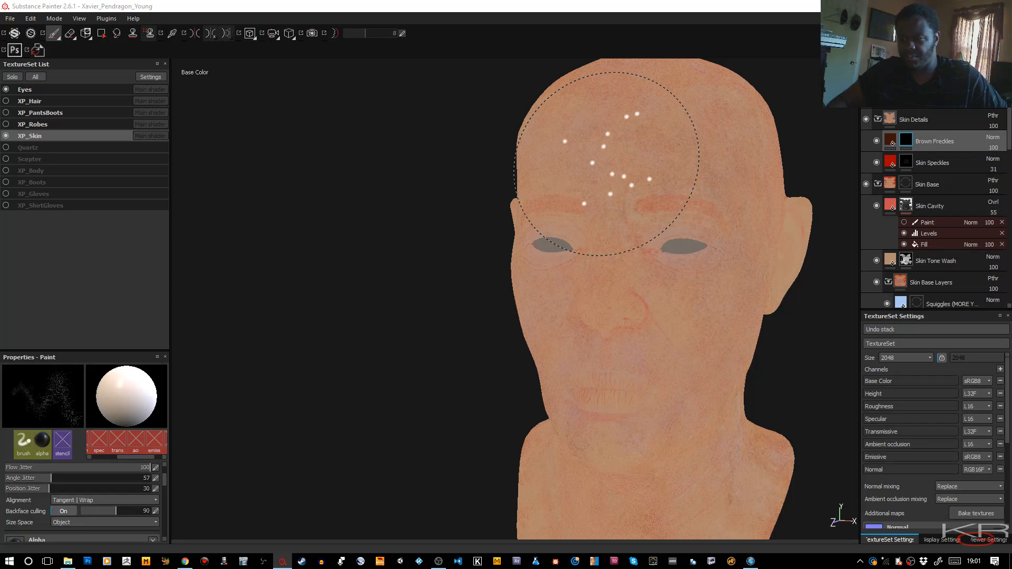
pyautogui.keyDown('ctrl'); pyautogui.moveTo(592, 163); pyautogui.dragTo(551, 163, button='right'); pyautogui.keyUp('ctrl')
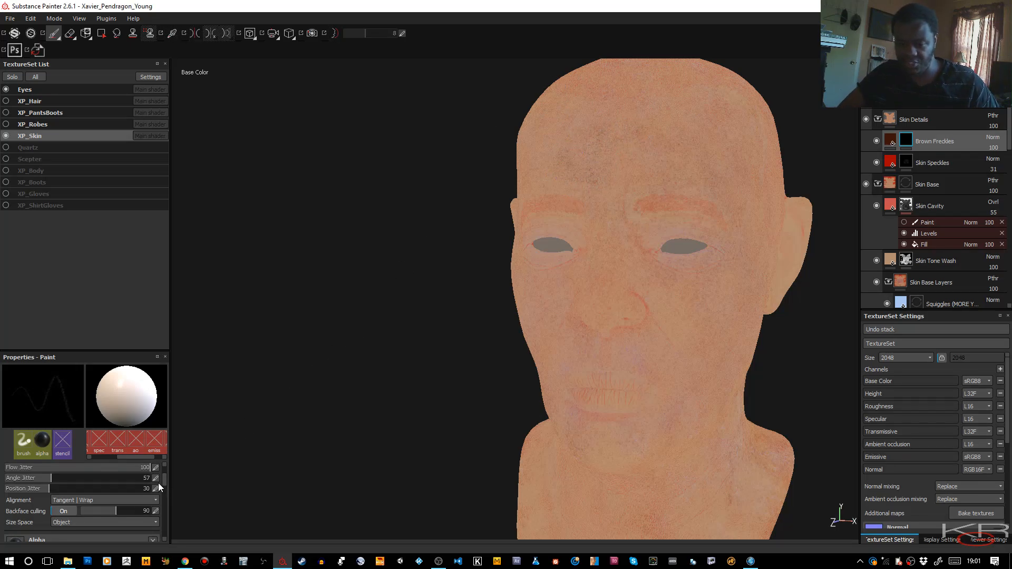
# Step: Set the brush spacing to 159 and the flow to 70
pyautogui.scroll(3, 163, 480)
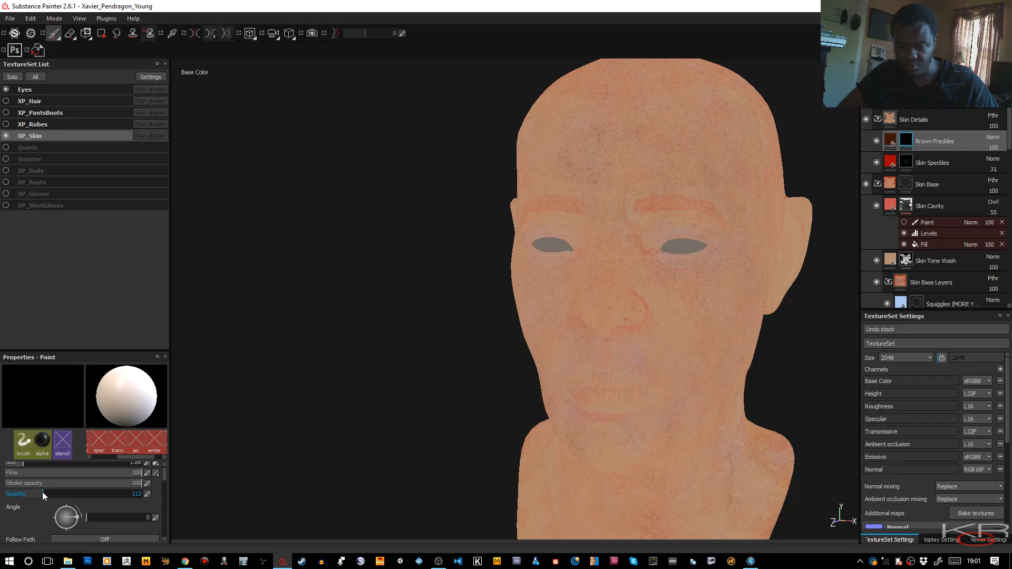
pyautogui.moveTo(57, 495); pyautogui.dragTo(58, 494)
pyautogui.click(101, 472)
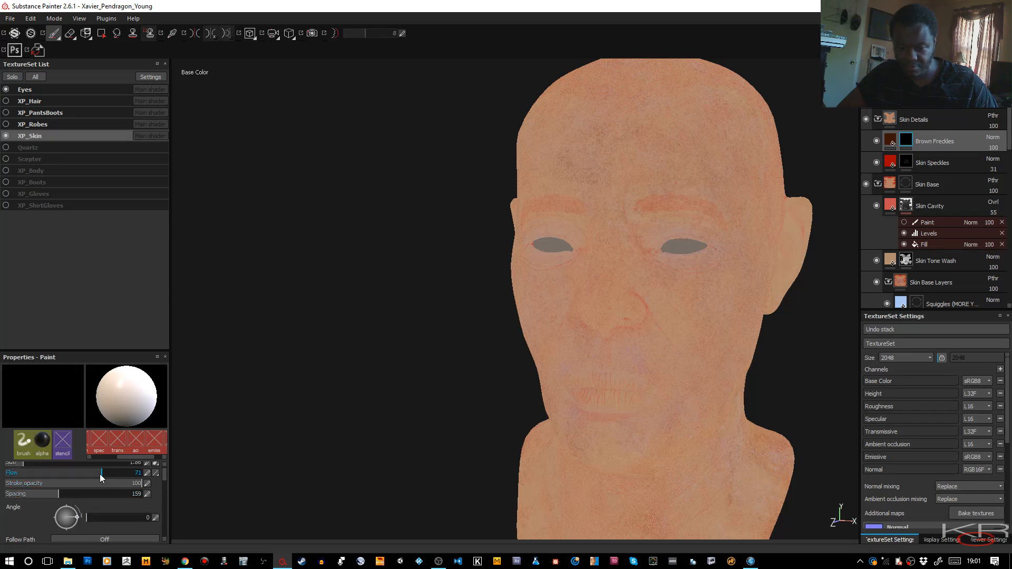
# Step: Paint freckle strokes on the forehead in the Brown Freckles mask, enlarging the brush to size 3.12
pyautogui.moveTo(616, 165); pyautogui.dragTo(598, 156)
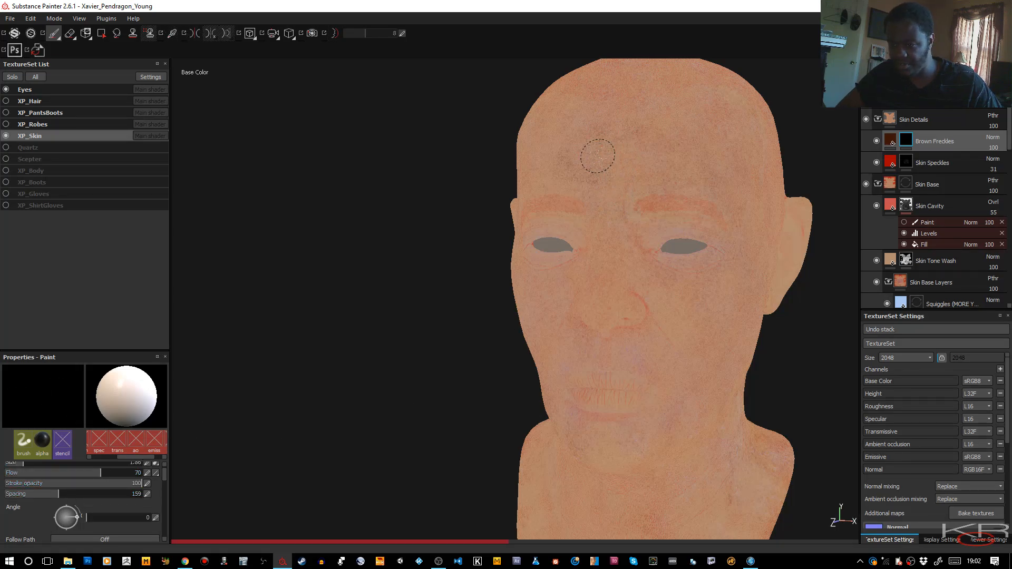
pyautogui.keyDown('ctrl'); pyautogui.moveTo(581, 128); pyautogui.dragTo(585, 125, button='right'); pyautogui.keyUp('ctrl')
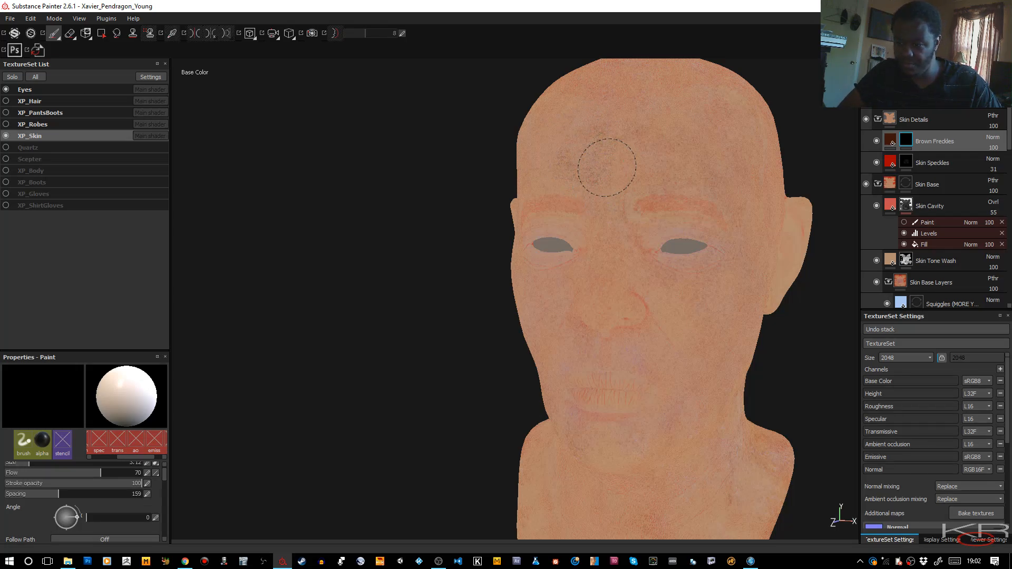
pyautogui.moveTo(584, 156); pyautogui.dragTo(586, 129)
pyautogui.moveTo(572, 142); pyautogui.dragTo(586, 138)
pyautogui.moveTo(606, 148)
pyautogui.mouseDown()
pyautogui.moveTo(621, 147)
pyautogui.moveTo(634, 178)
pyautogui.moveTo(618, 163)
pyautogui.mouseUp()
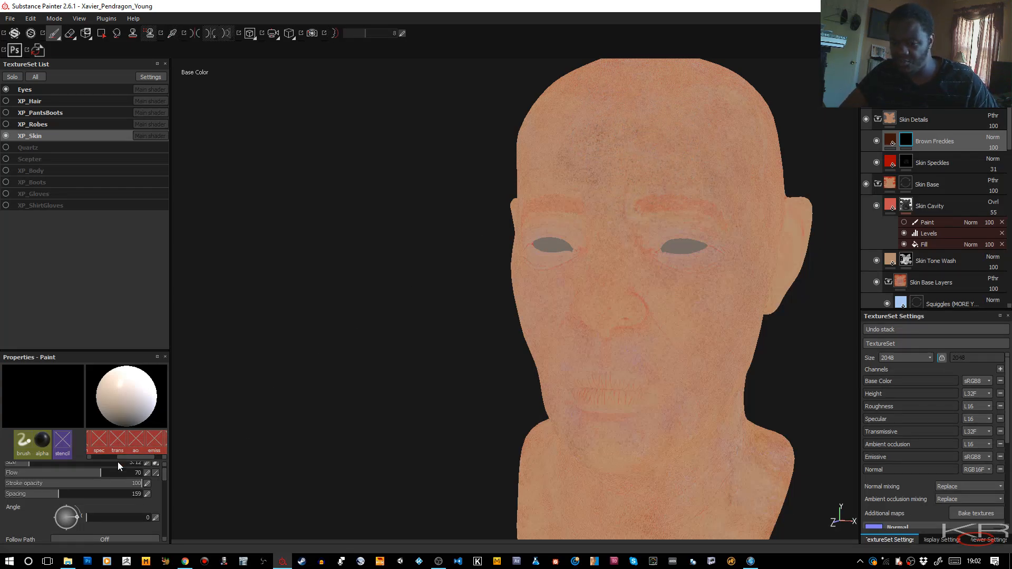
# Step: Set the freckle brush's flow to 100, spacing to 77 and position jitter to 57
pyautogui.moveTo(117, 473); pyautogui.dragTo(132, 478)
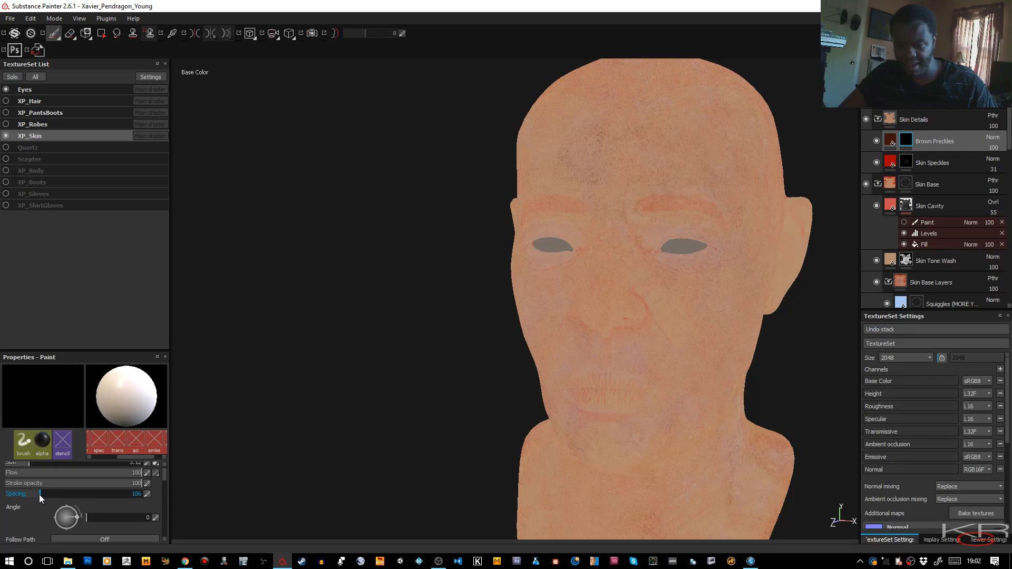
pyautogui.moveTo(30, 495); pyautogui.dragTo(29, 495)
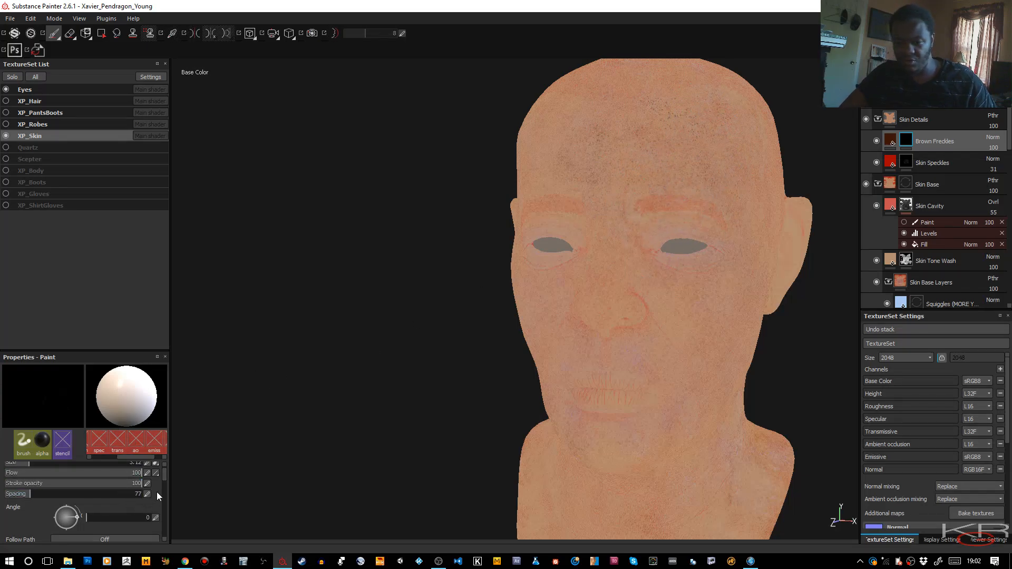
pyautogui.scroll(-5, 163, 476)
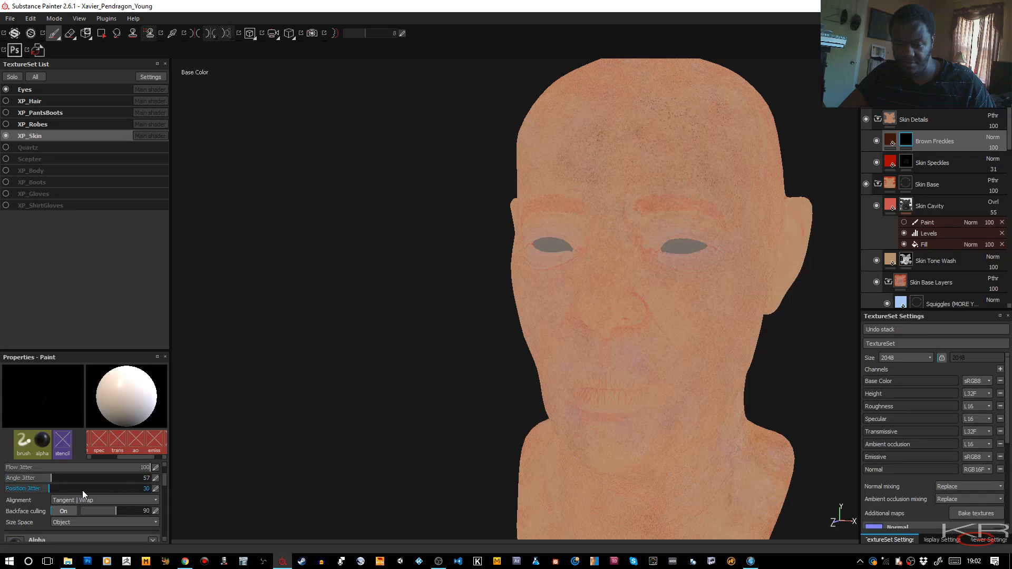
pyautogui.moveTo(87, 495); pyautogui.dragTo(88, 495)
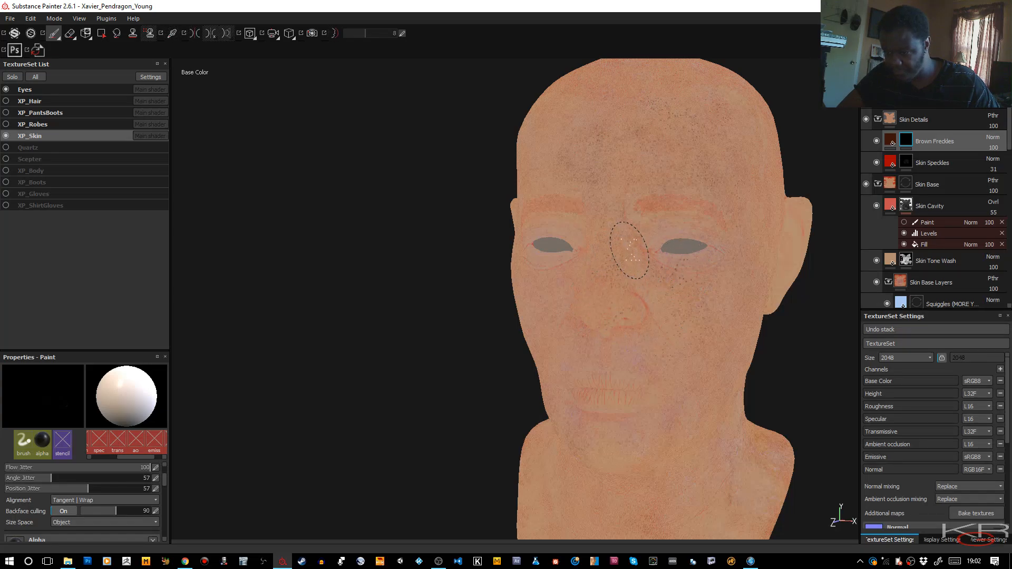
# Step: Set the brush spacing to 63 and the alpha hardness to 0.75
pyautogui.moveTo(165, 488); pyautogui.dragTo(163, 479)
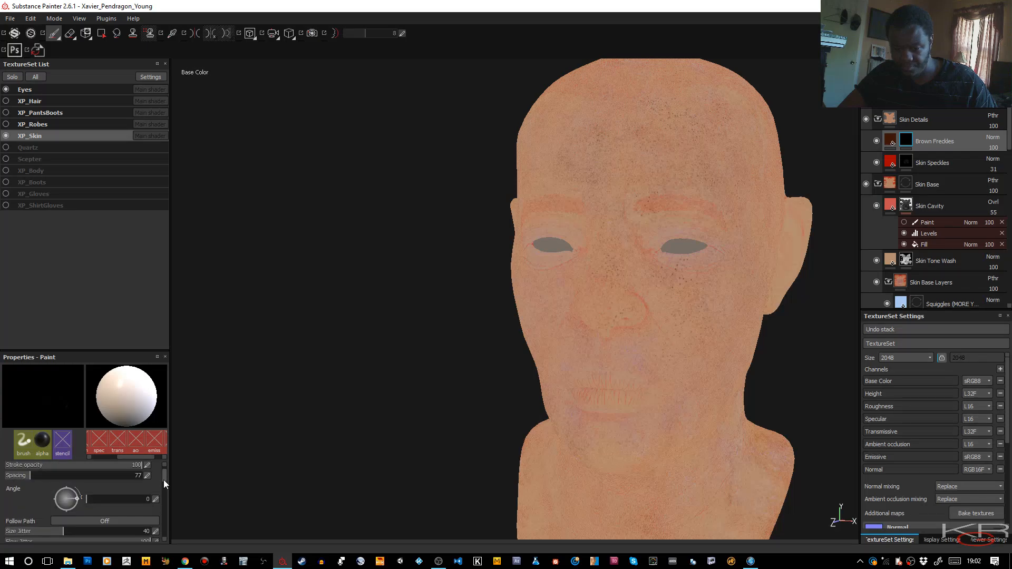
pyautogui.click(25, 476)
pyautogui.moveTo(162, 477); pyautogui.dragTo(163, 486)
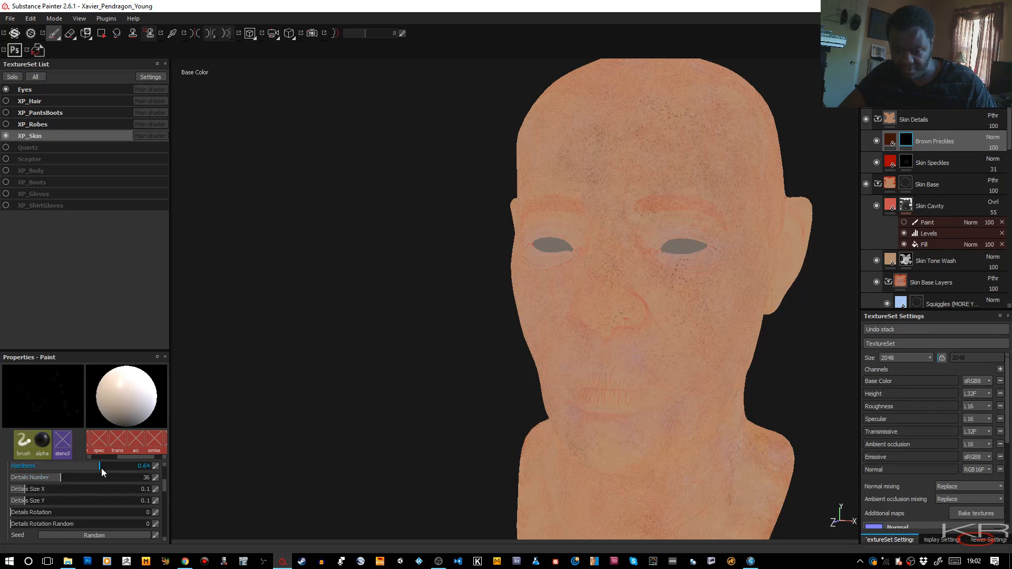
pyautogui.moveTo(112, 469); pyautogui.dragTo(115, 468)
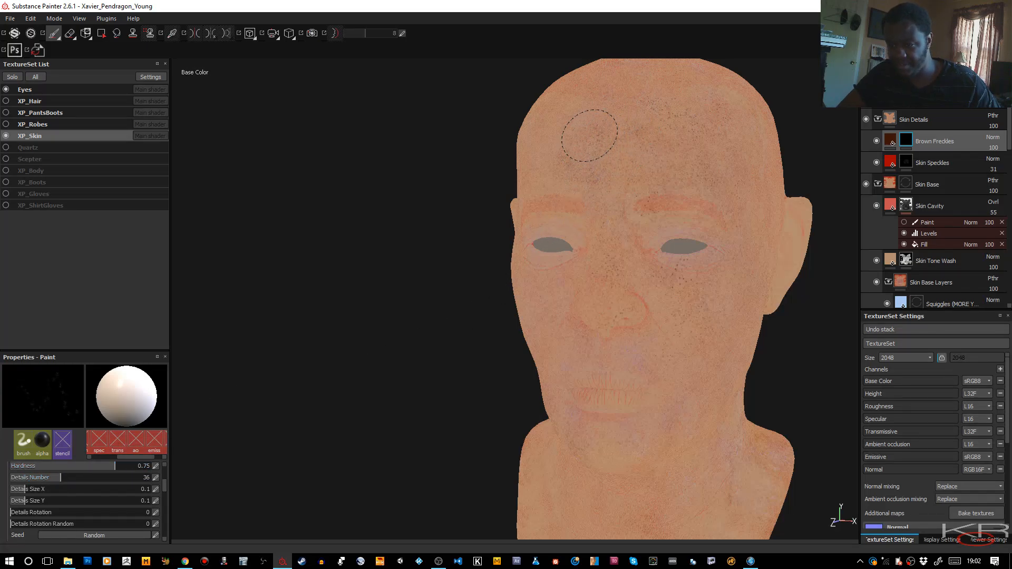
# Step: Dab sharper freckle clusters onto the upper forehead and above the brow
pyautogui.click(580, 127)
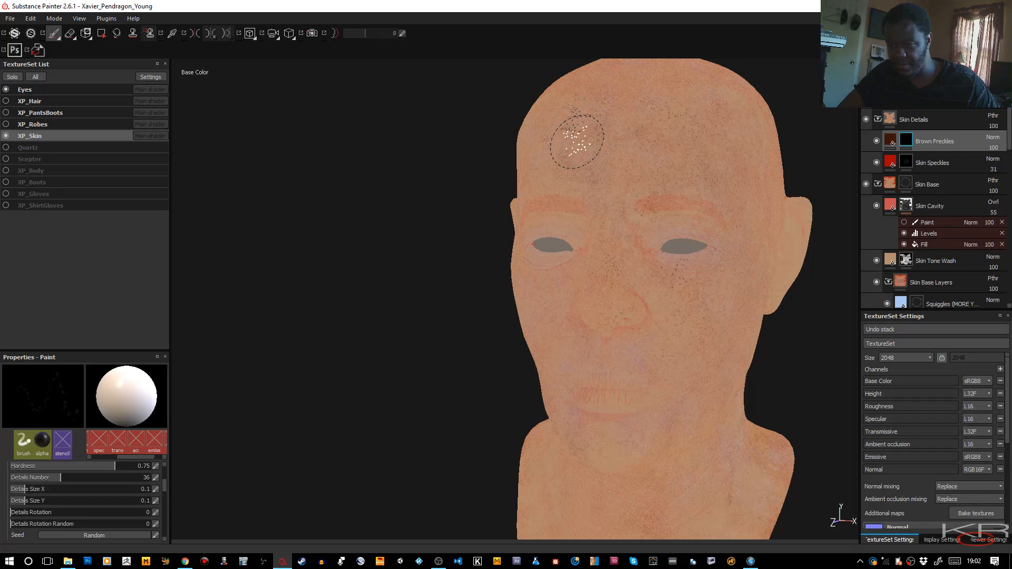
pyautogui.click(657, 176)
pyautogui.click(581, 125)
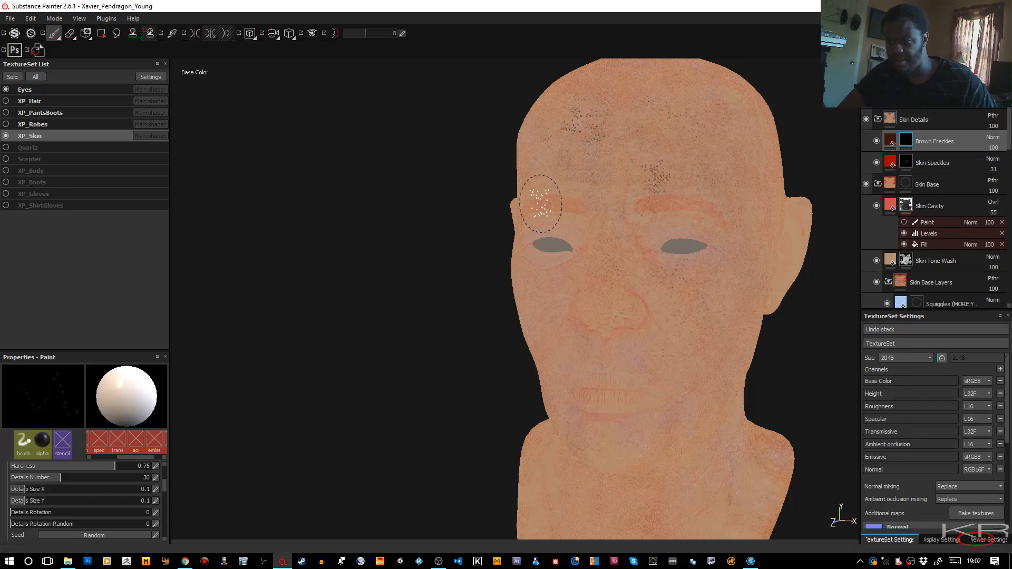
# Step: Reduce the freckle brush's flow to 52
pyautogui.scroll(3, 163, 482)
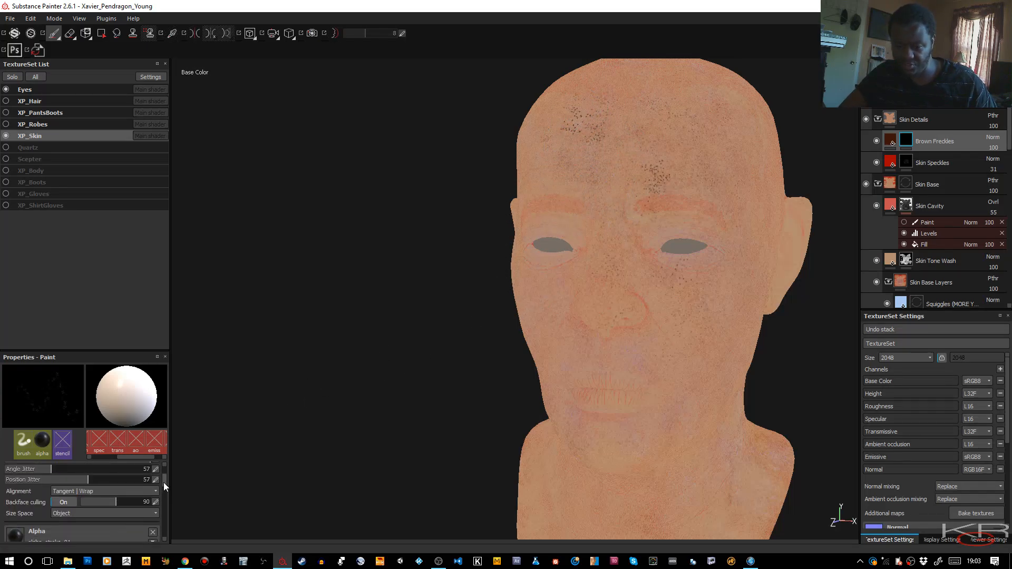
pyautogui.scroll(4, 164, 482)
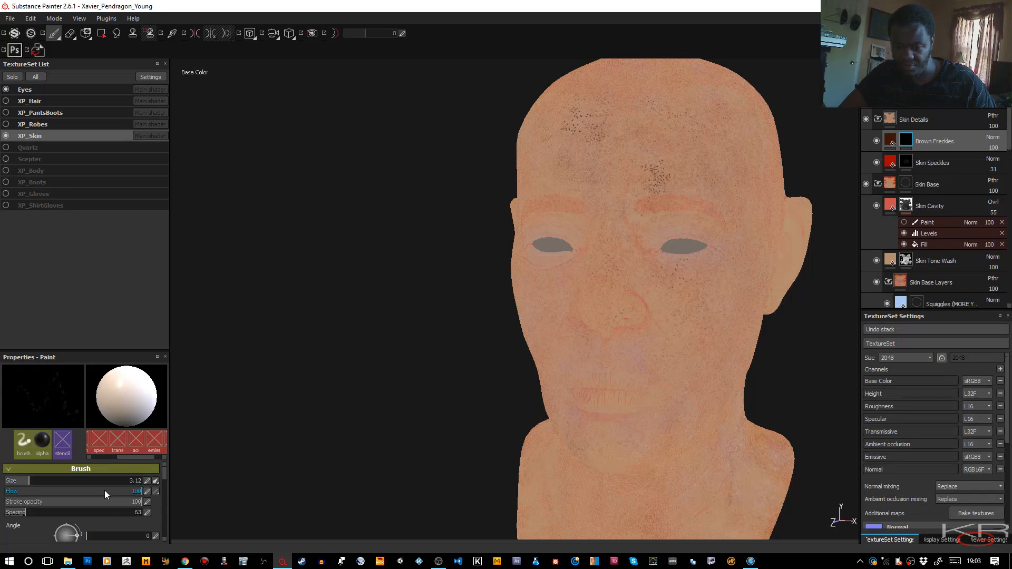
pyautogui.click(76, 492)
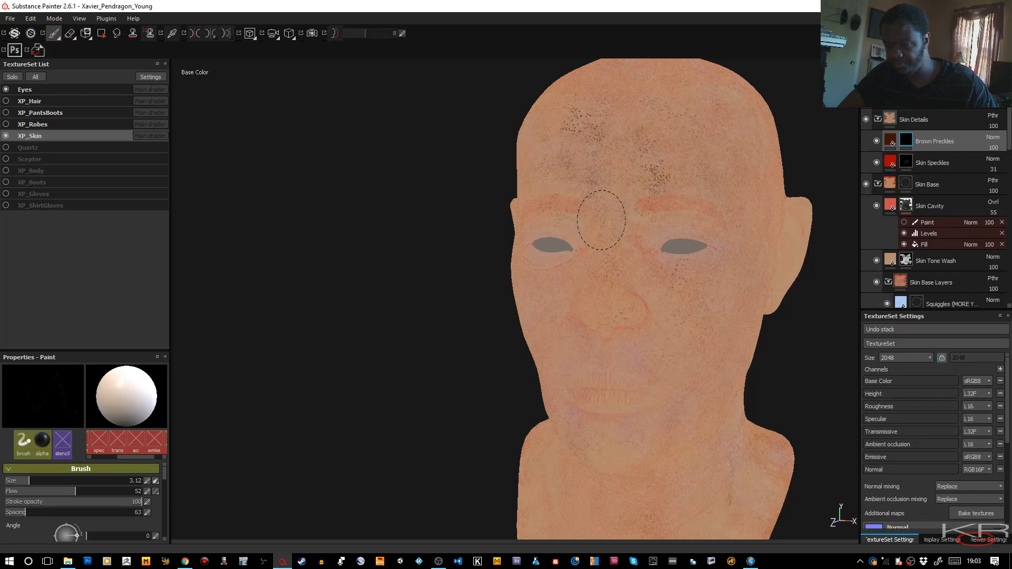
# Step: Paint softer freckles across the forehead, temple, cheeks and nose in the Brown Freckles mask
pyautogui.click(597, 180)
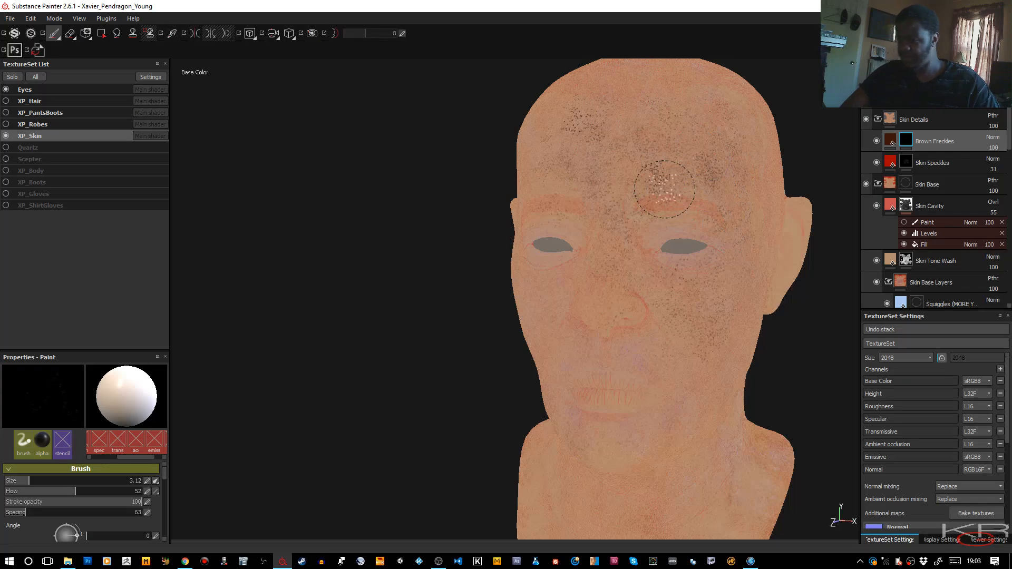
pyautogui.keyDown('alt'); pyautogui.moveTo(605, 293); pyautogui.dragTo(706, 278); pyautogui.keyUp('alt')
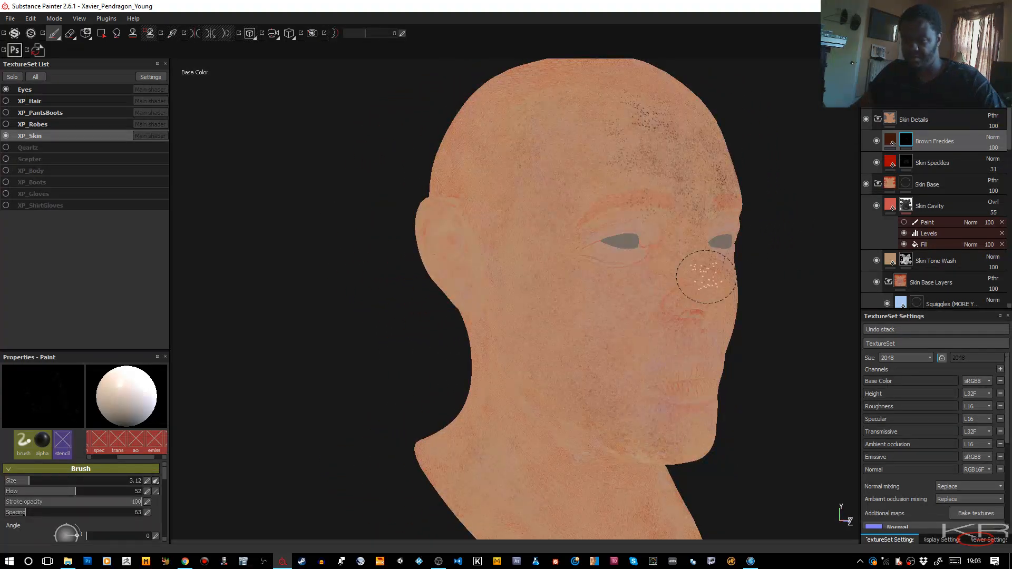
pyautogui.moveTo(526, 309)
pyautogui.mouseDown()
pyautogui.moveTo(546, 272)
pyautogui.moveTo(565, 306)
pyautogui.mouseUp()
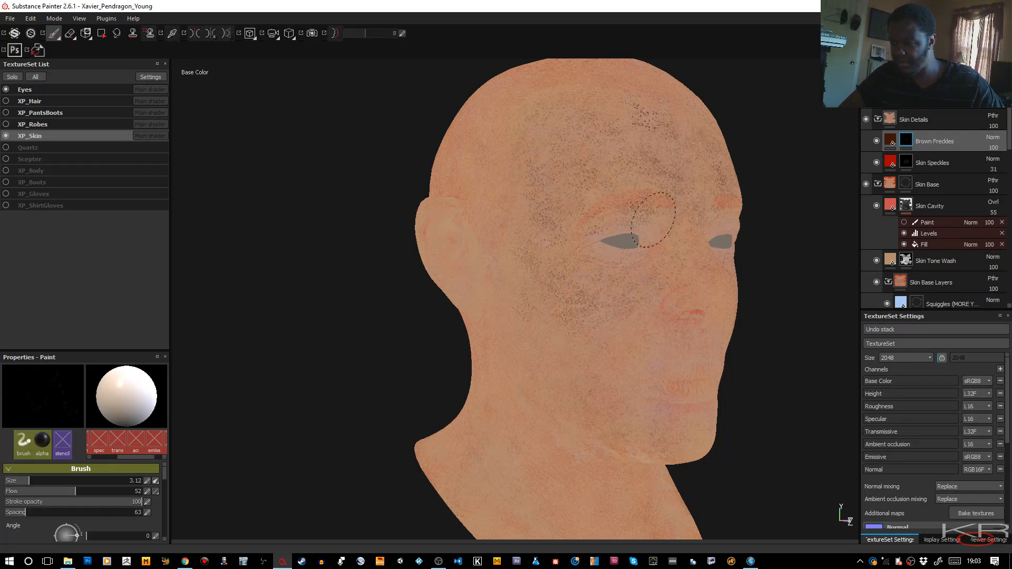
# Step: Change the Brown Freckles fill's base color to a brighter reddish brown with saturation 1.000 and value 0.164
pyautogui.click(890, 142)
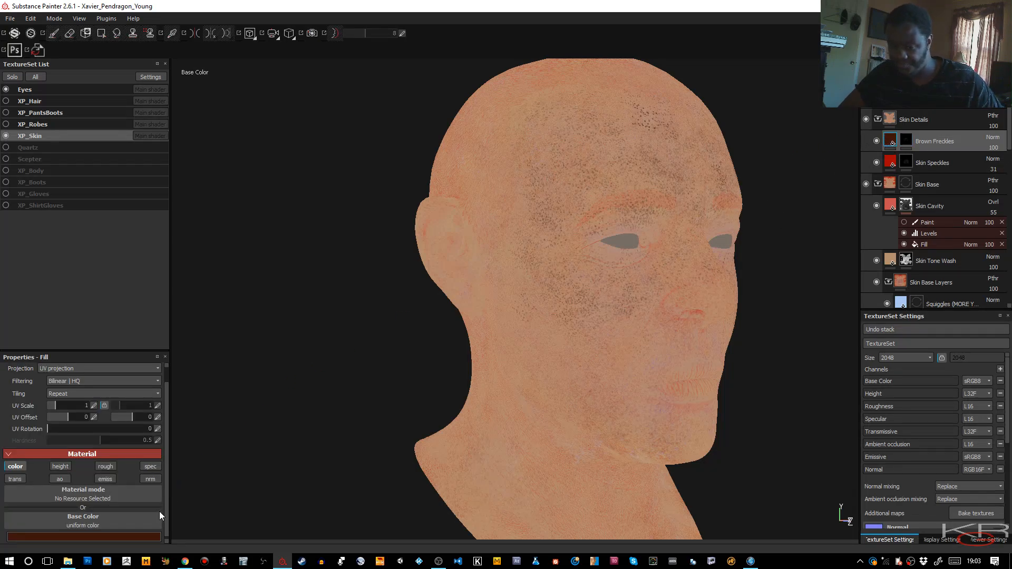
pyautogui.click(143, 537)
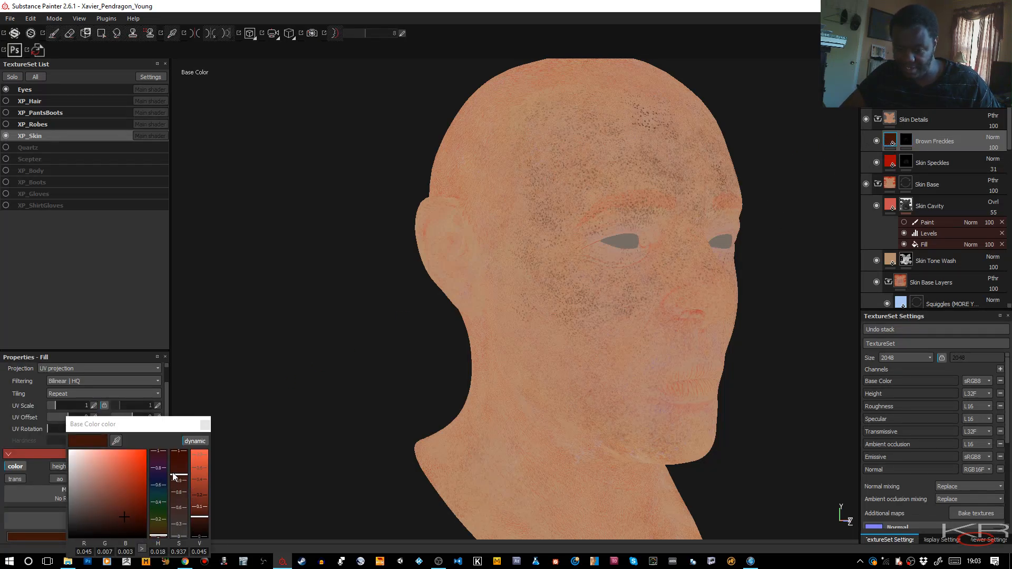
pyautogui.moveTo(179, 476); pyautogui.dragTo(179, 452)
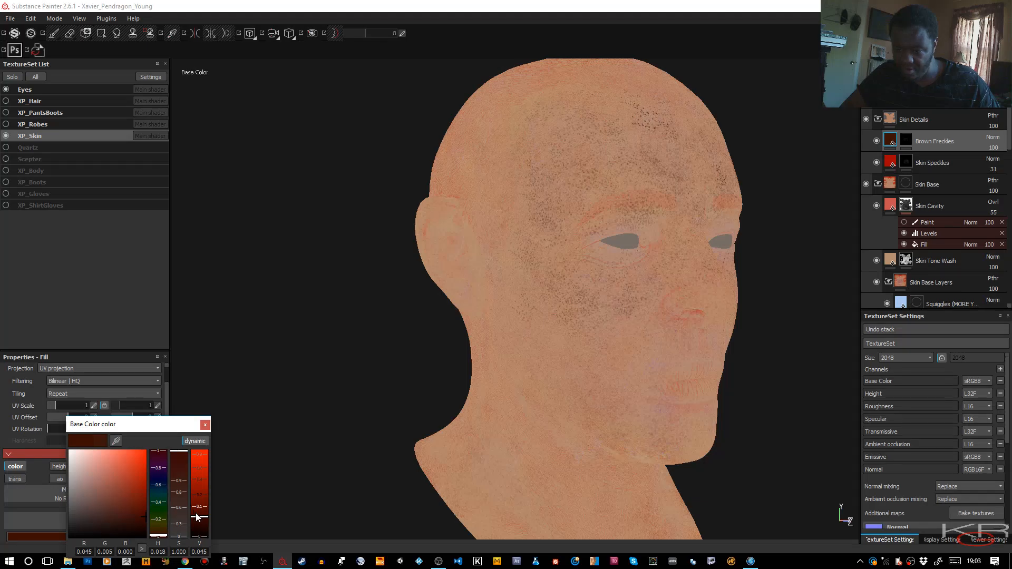
pyautogui.moveTo(197, 517); pyautogui.dragTo(198, 503)
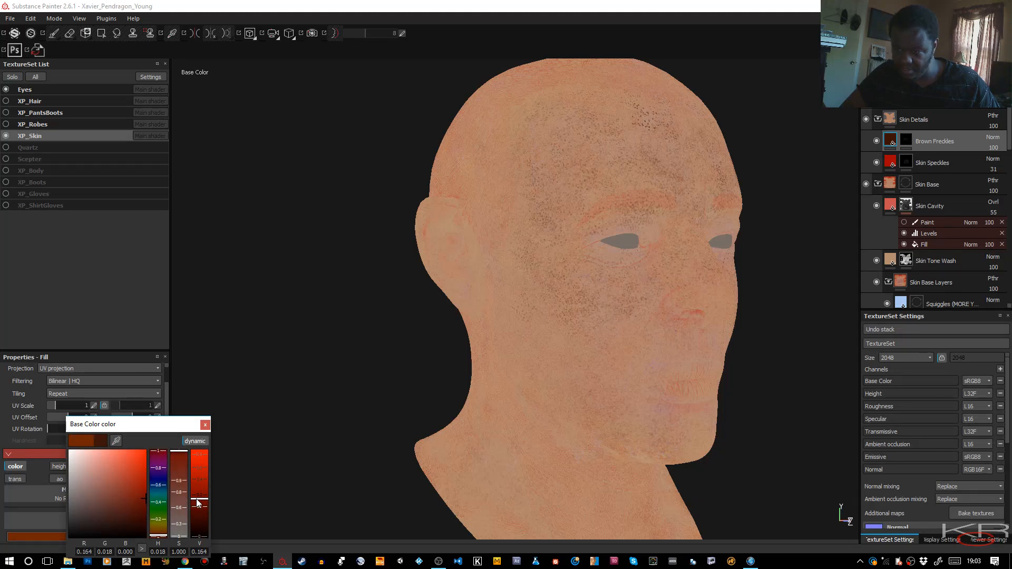
pyautogui.click(205, 425)
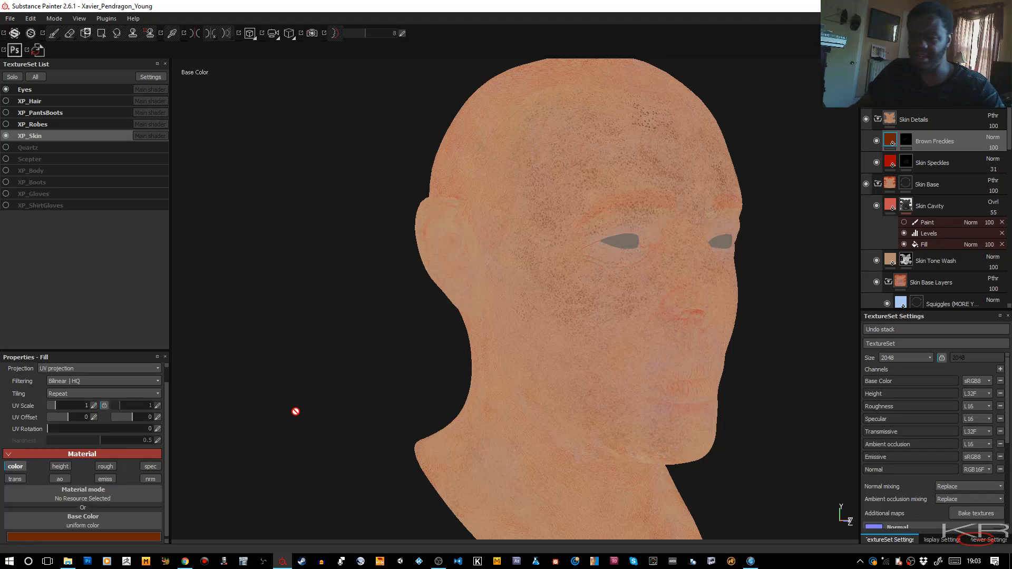
# Step: Enlarge the brush to size 5.61 and paint larger freckles on the cheek and forehead in the Brown Freckles mask
pyautogui.keyDown('alt'); pyautogui.moveTo(479, 406); pyautogui.dragTo(565, 335); pyautogui.keyUp('alt')
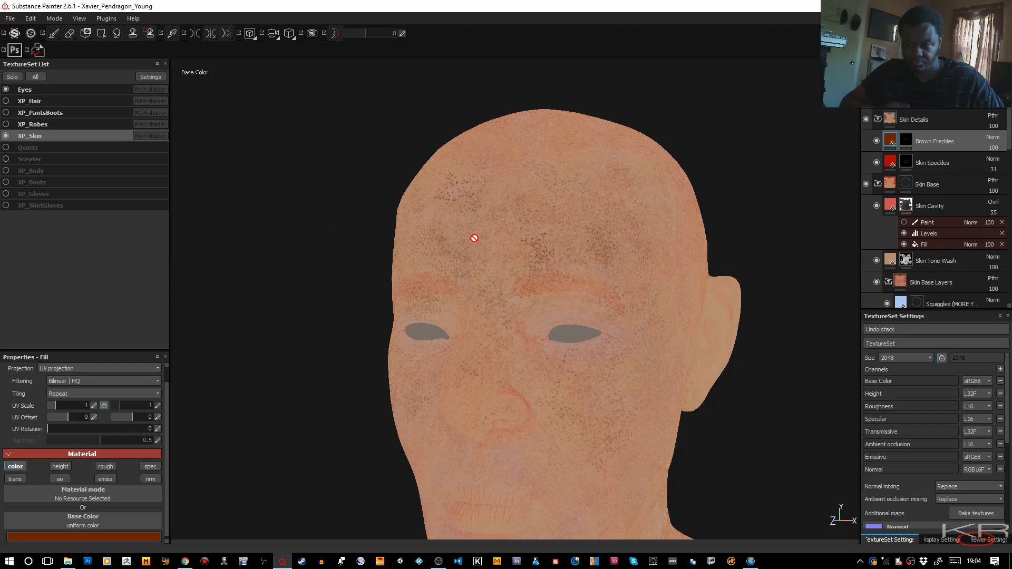
pyautogui.click(904, 142)
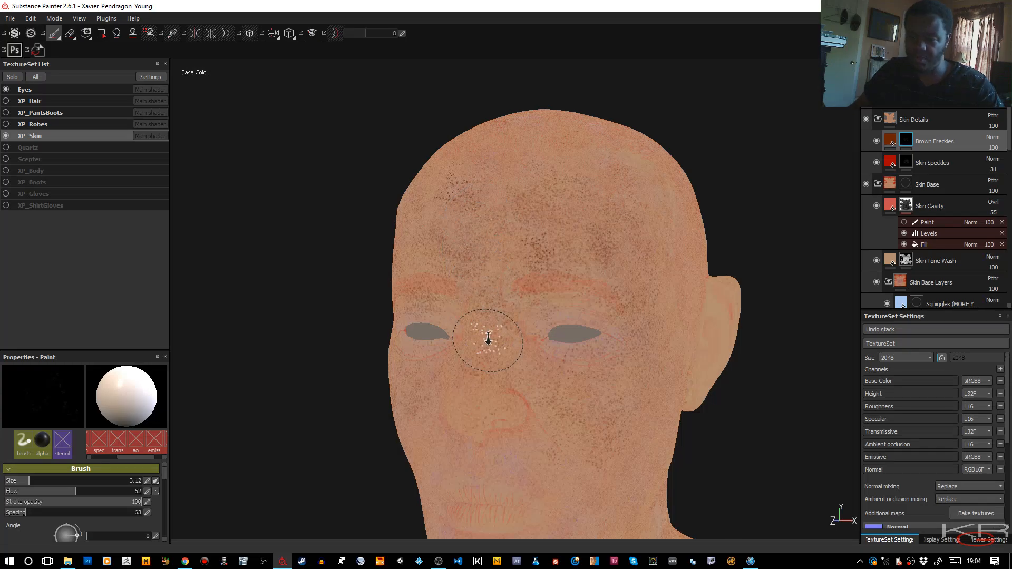
pyautogui.moveTo(485, 339)
pyautogui.keyDown('alt'); pyautogui.mouseDown()
pyautogui.moveTo(534, 320)
pyautogui.moveTo(595, 320)
pyautogui.mouseUp(); pyautogui.keyUp('alt')
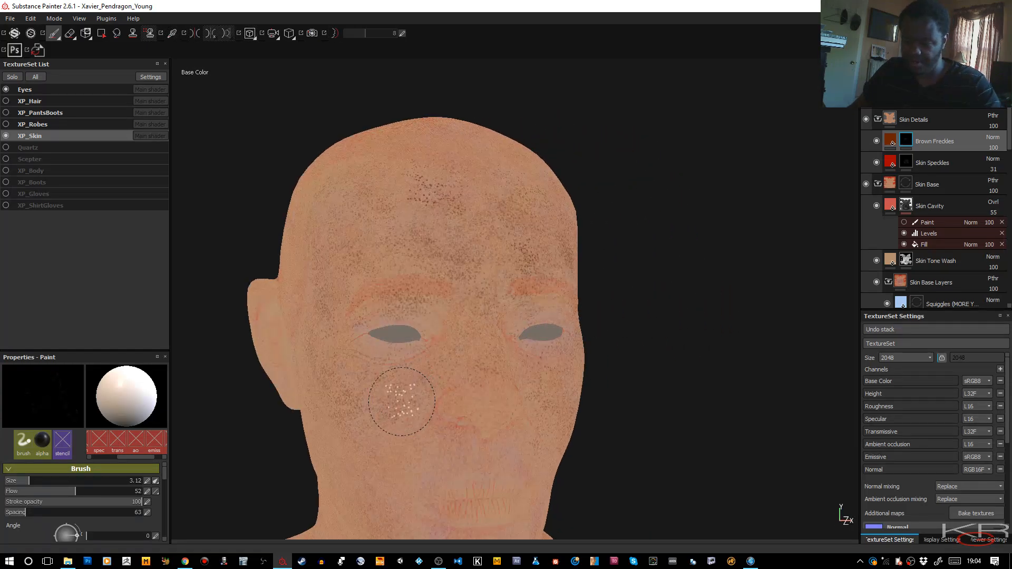
pyautogui.keyDown('ctrl'); pyautogui.moveTo(401, 402); pyautogui.dragTo(401, 401, button='right'); pyautogui.keyUp('ctrl')
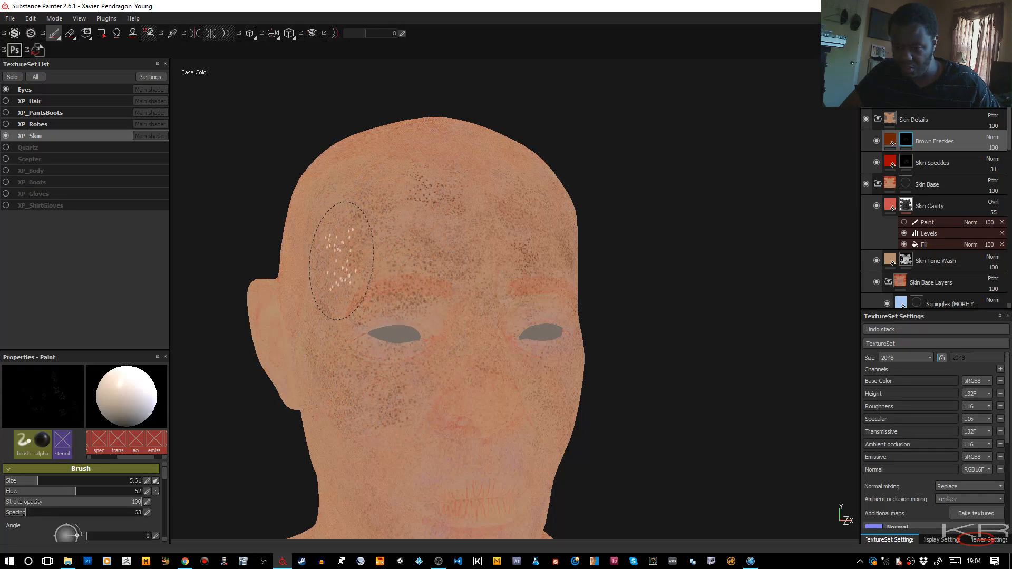
# Step: Thin out forehead freckles with black, then switch back to white and reduce the brush size to 3.87
pyautogui.press('x')
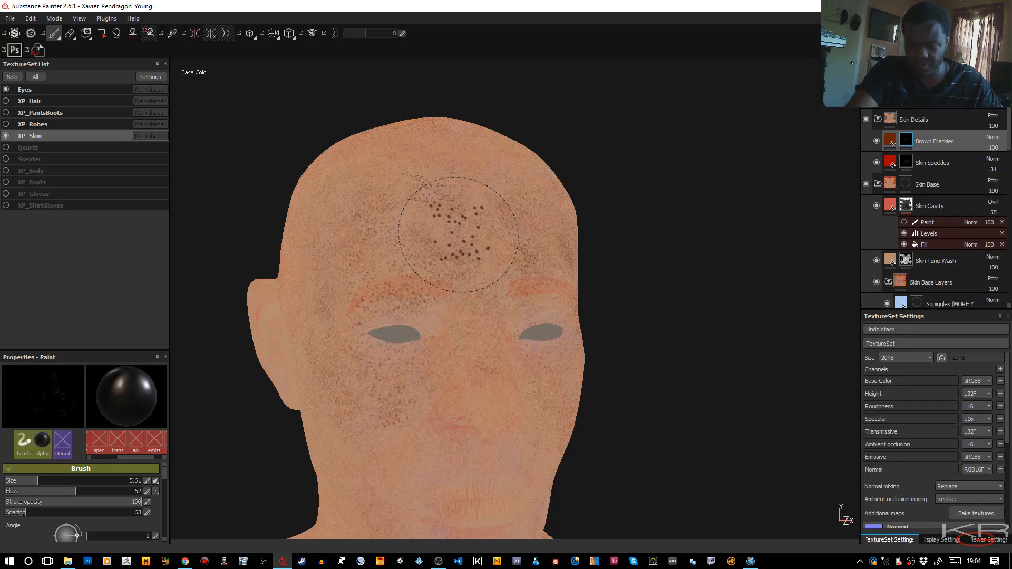
pyautogui.press('x')
pyautogui.press('[')
pyautogui.press('[')
pyautogui.press('[')
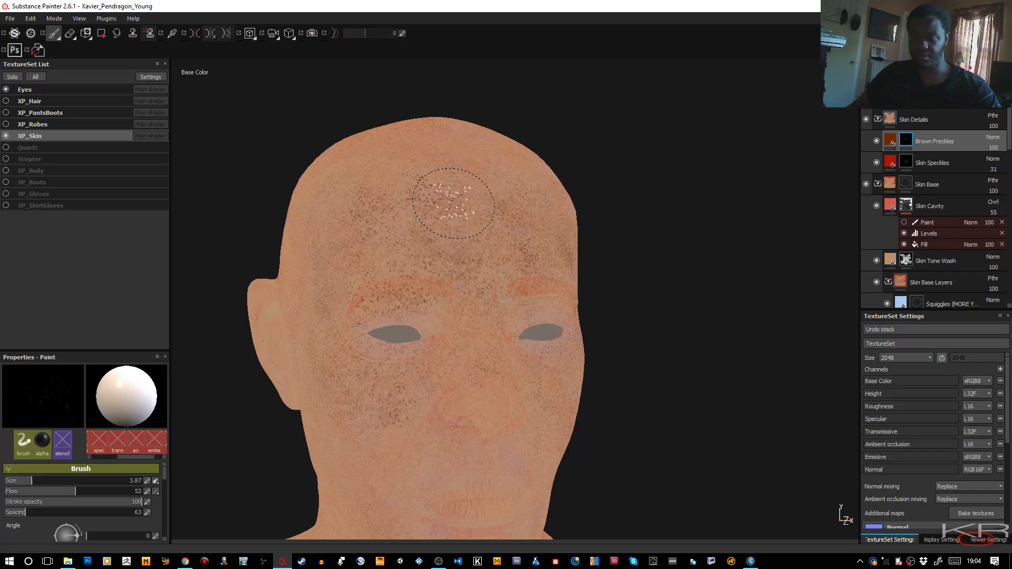
# Step: Switch the viewport from Base Color to the full material display and inspect the freckled face from both sides
pyautogui.moveTo(454, 203)
pyautogui.keyDown('alt'); pyautogui.mouseDown()
pyautogui.moveTo(406, 215)
pyautogui.moveTo(346, 208)
pyautogui.moveTo(388, 181)
pyautogui.moveTo(414, 199)
pyautogui.moveTo(449, 190)
pyautogui.moveTo(421, 142)
pyautogui.mouseUp(); pyautogui.keyUp('alt')
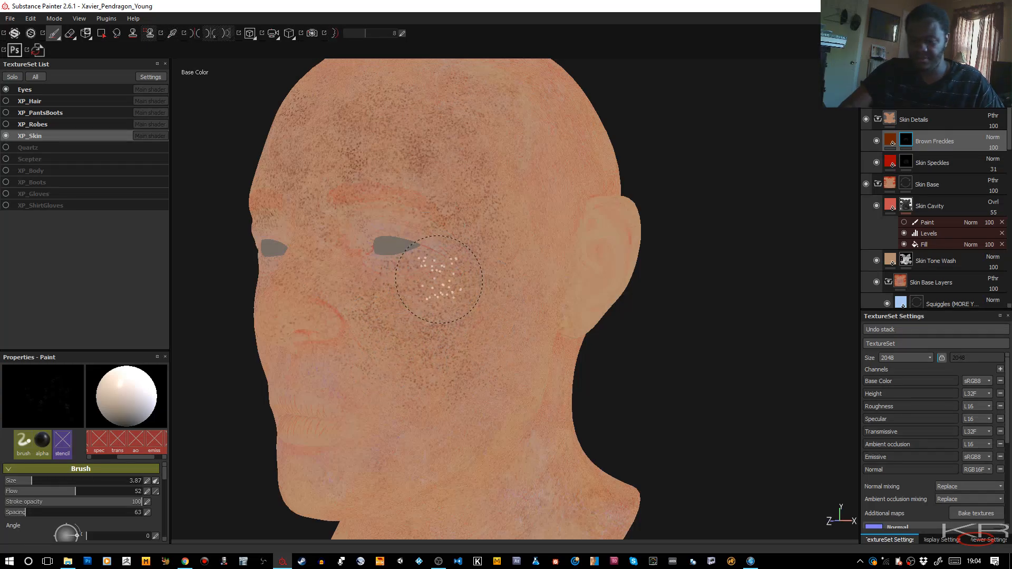
pyautogui.press('m')
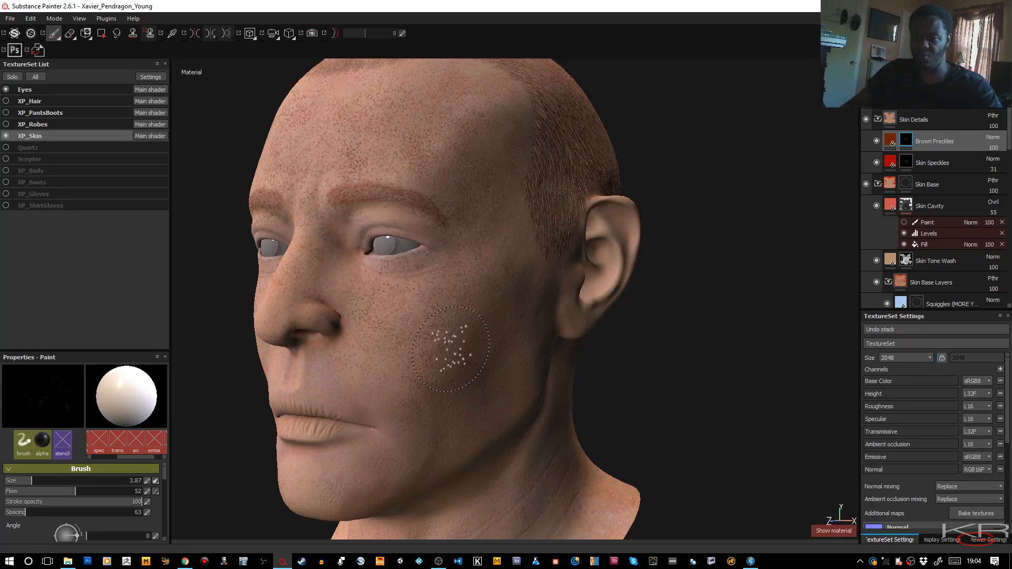
pyautogui.scroll(-3, 451, 349)
pyautogui.keyDown('alt'); pyautogui.moveTo(452, 350); pyautogui.dragTo(589, 319); pyautogui.keyUp('alt')
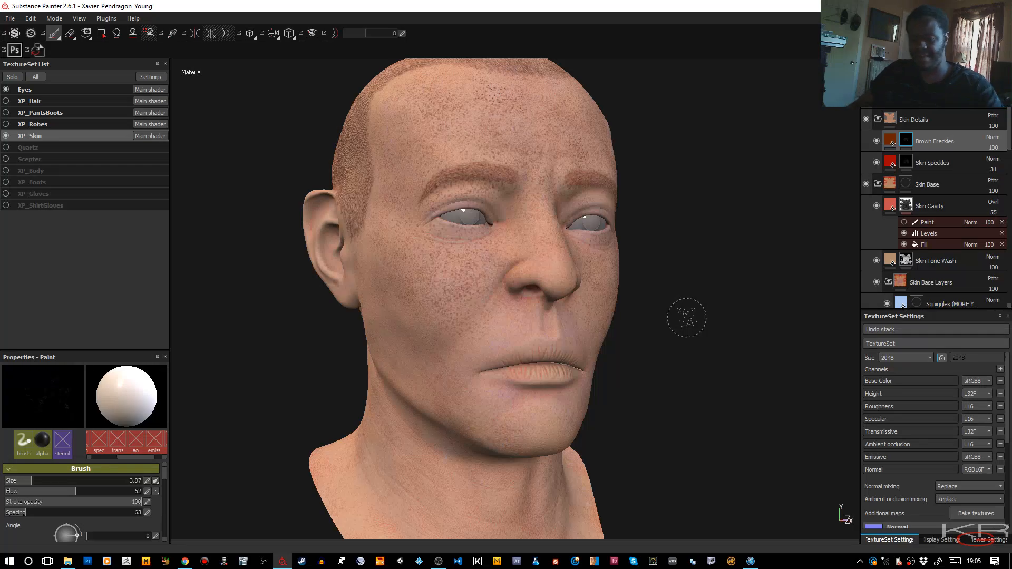
pyautogui.moveTo(610, 244)
pyautogui.keyDown('alt'); pyautogui.mouseDown()
pyautogui.moveTo(624, 341)
pyautogui.moveTo(532, 403)
pyautogui.moveTo(532, 340)
pyautogui.mouseUp(); pyautogui.keyUp('alt')
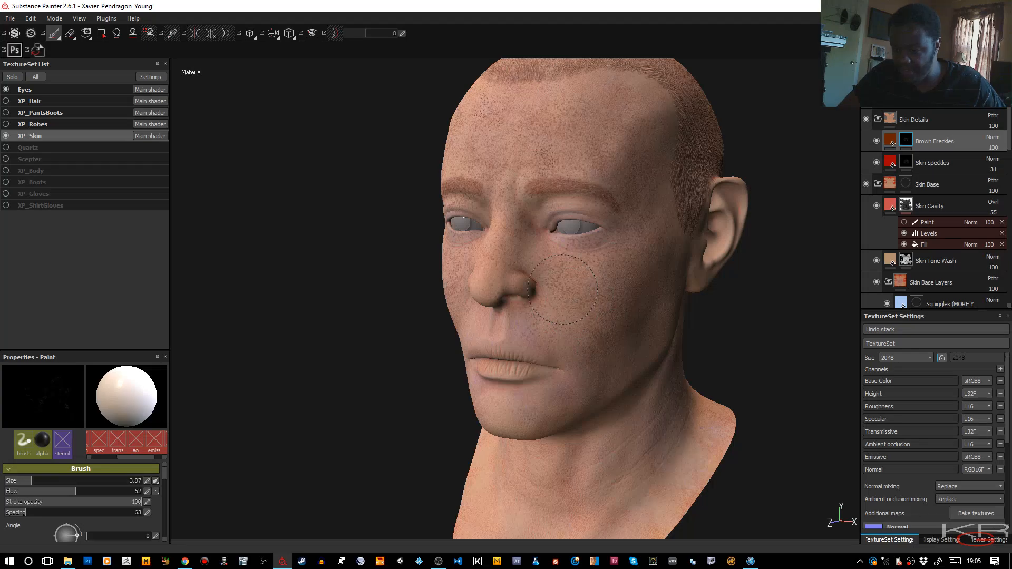
# Step: Paint a few more freckles around the eye and cheek, and lower the Brown Freckles layer's opacity to 52
pyautogui.moveTo(560, 225)
pyautogui.mouseDown()
pyautogui.moveTo(554, 209)
pyautogui.moveTo(564, 214)
pyautogui.mouseUp()
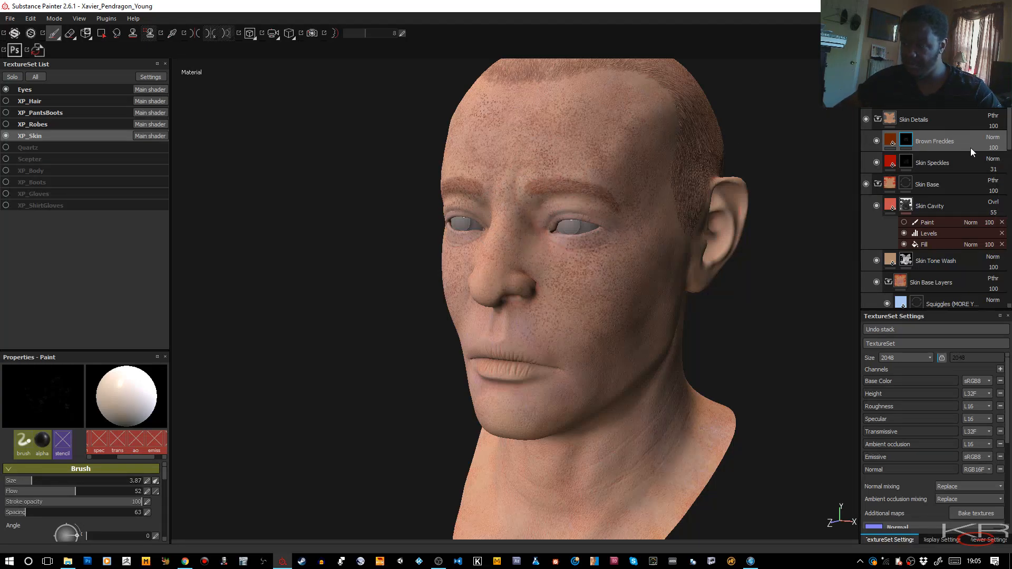
pyautogui.click(992, 148)
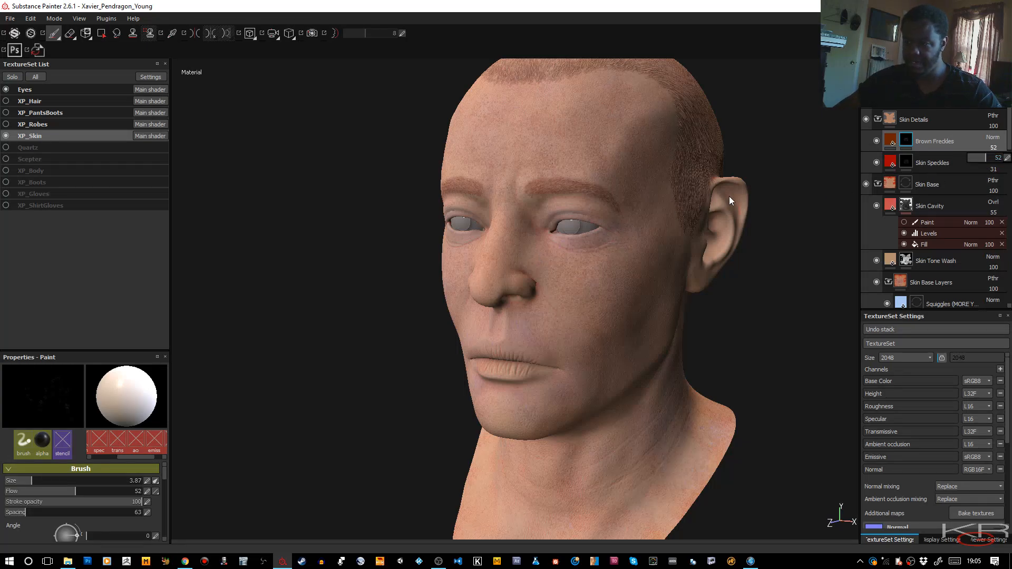
# Step: Add a fill layer above Brown Freckles, name it "More Freckles (WHOO HOO!)" and give it a black mask
pyautogui.click(955, 77)
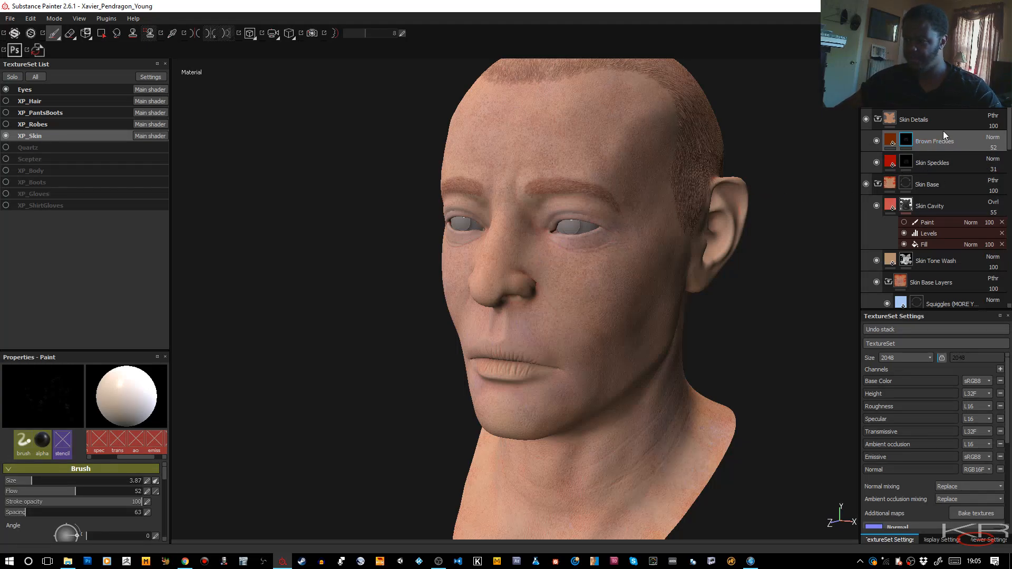
pyautogui.doubleClick(921, 141)
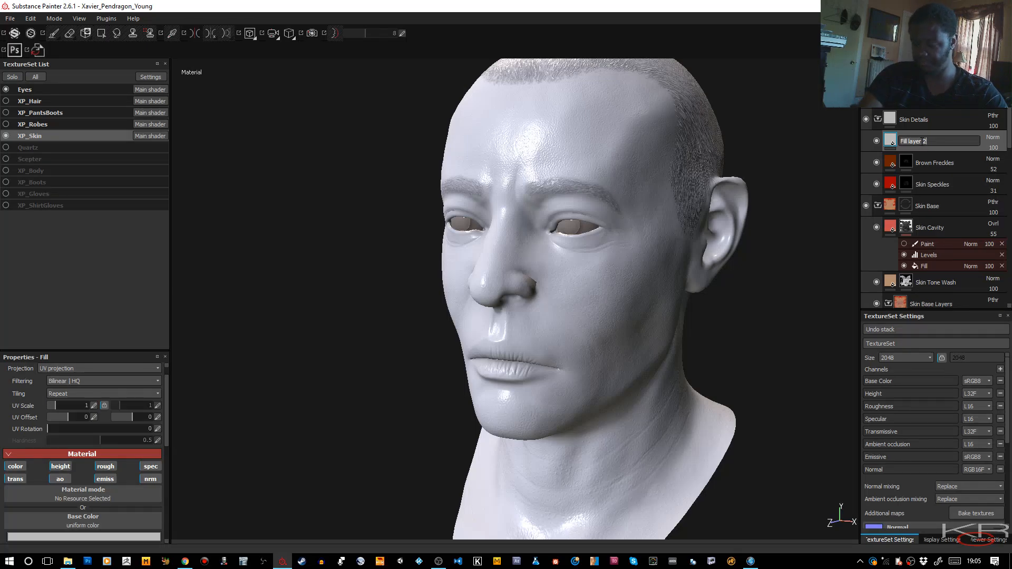
pyautogui.write('More Freckles ')
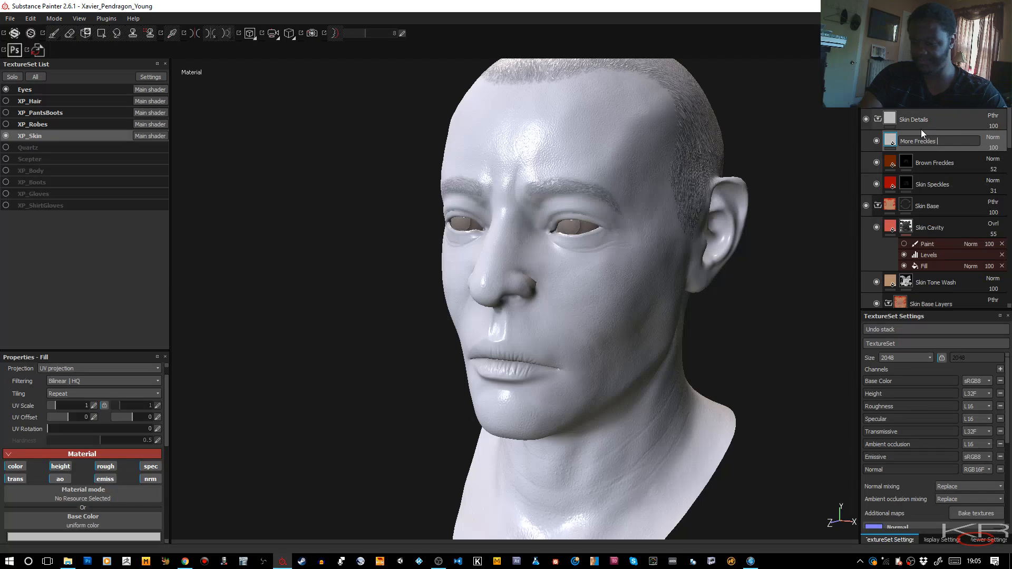
pyautogui.write('(Whoo')
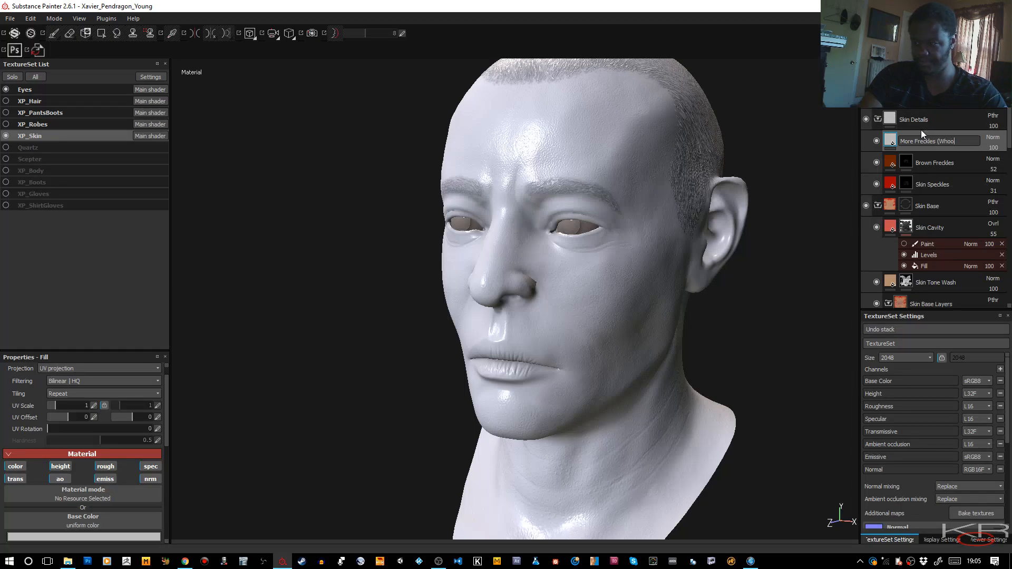
pyautogui.press('BackSpace')
pyautogui.write('HOO HO')
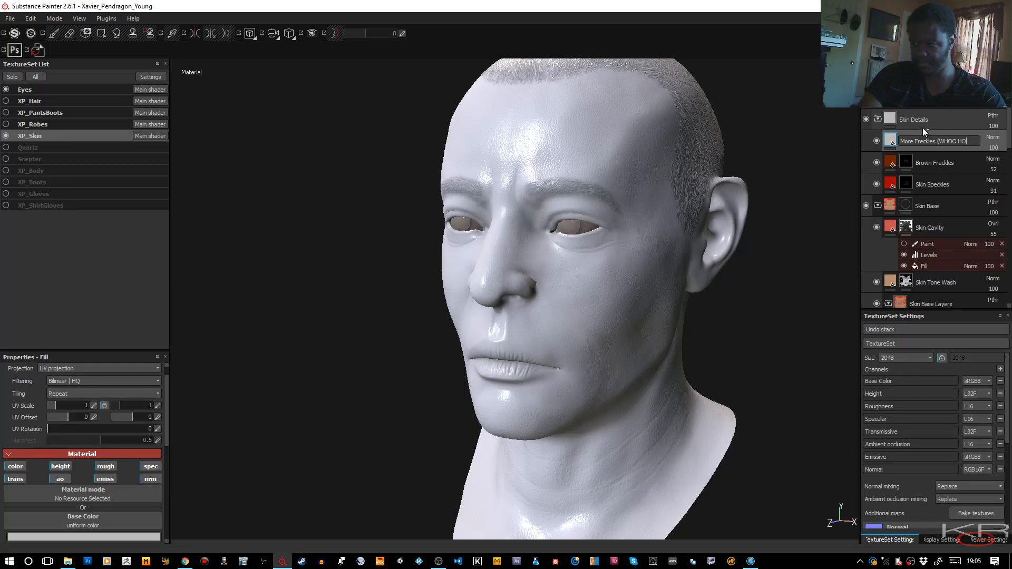
pyautogui.write('O!)')
pyautogui.press('Return')
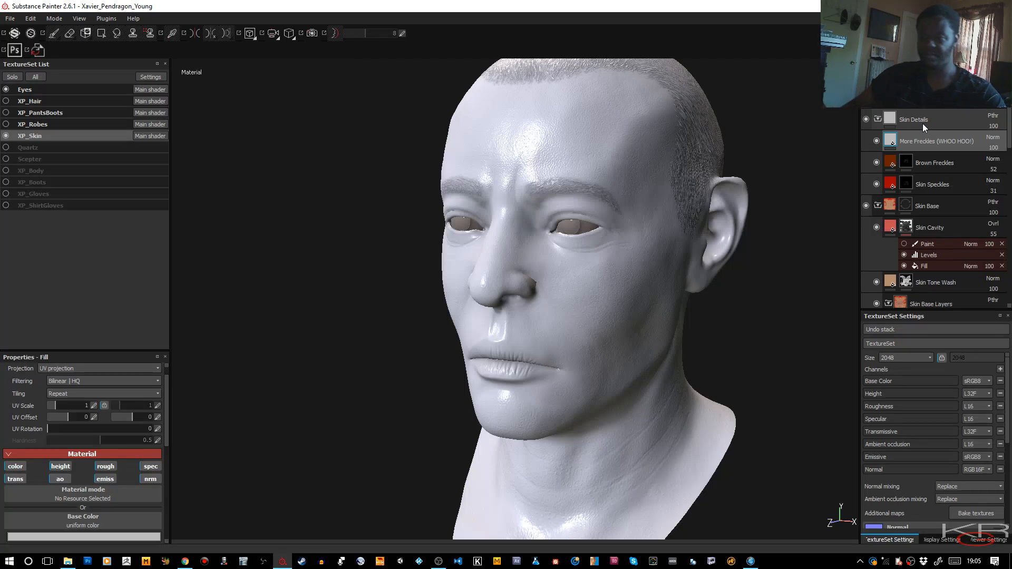
pyautogui.rightClick(907, 142)
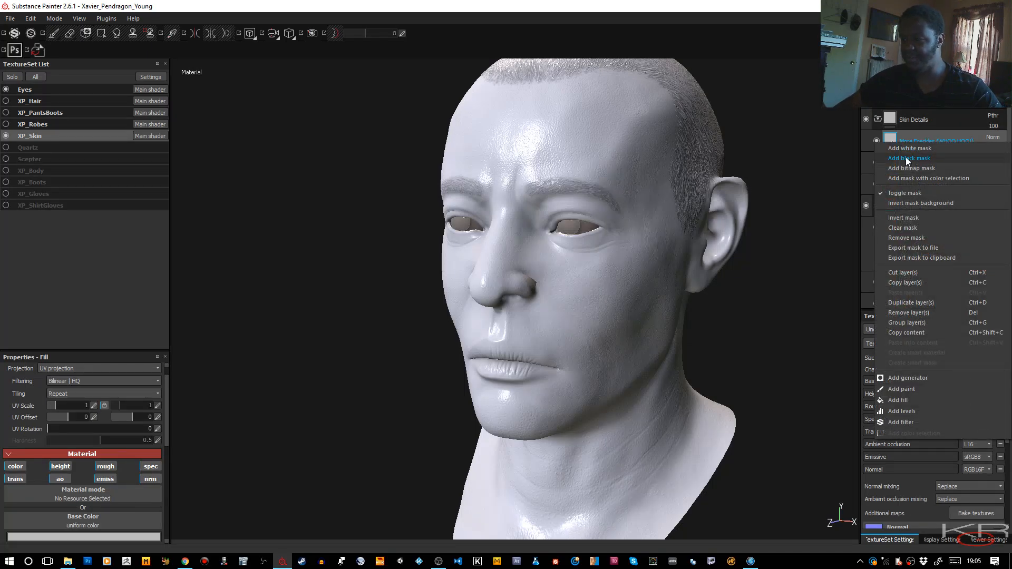
pyautogui.click(905, 158)
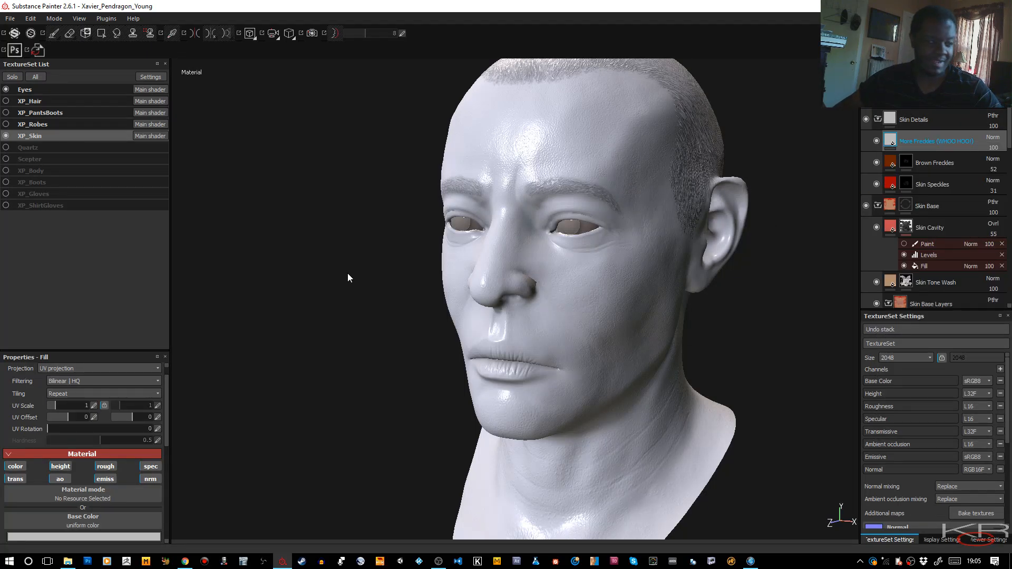
# Step: Switch to the brush with the ring-shaped alpha and set its size to 1.82 and flow to 36
pyautogui.press('1')
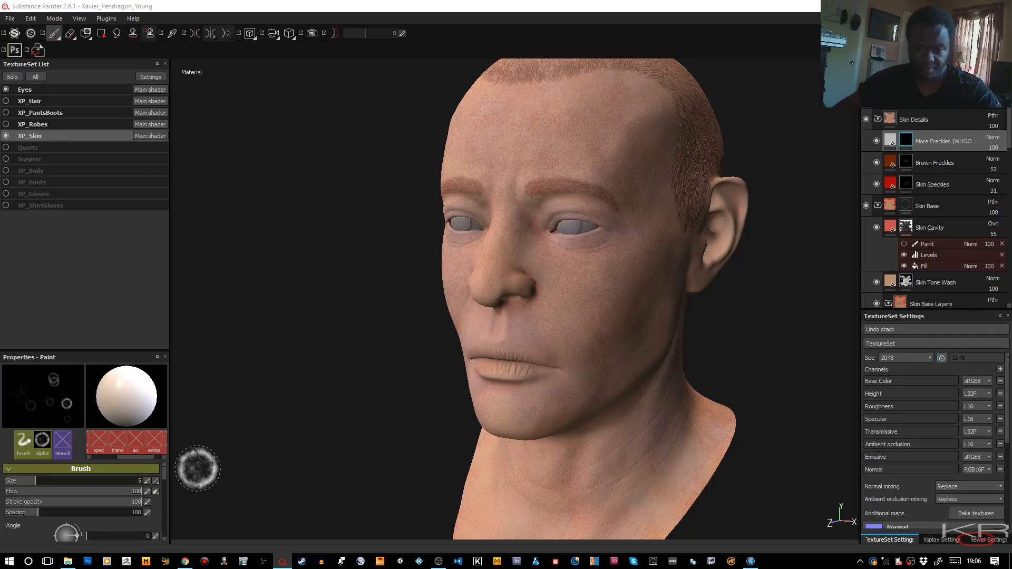
pyautogui.scroll(-5, 133, 497)
pyautogui.scroll(5, 133, 498)
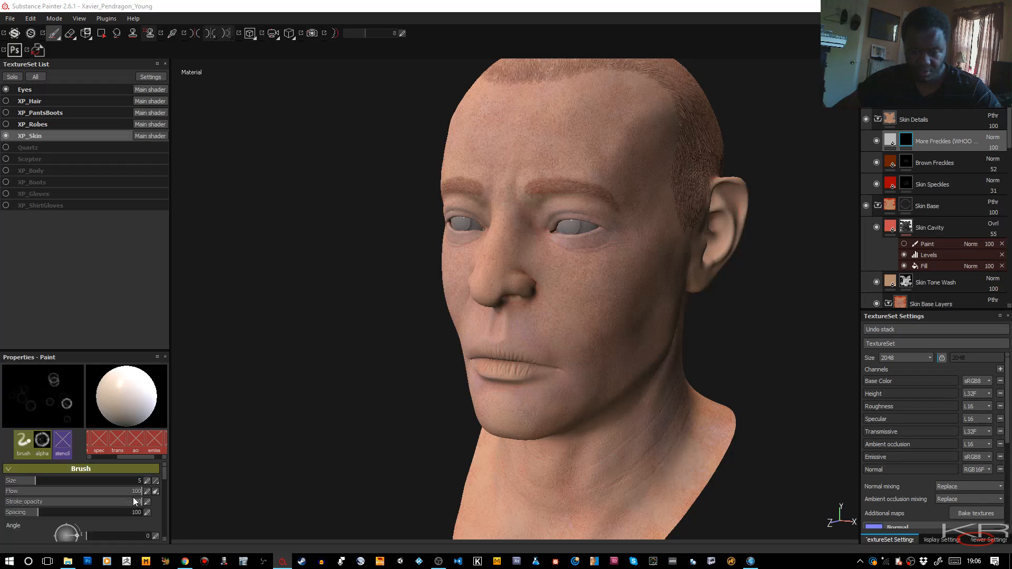
pyautogui.moveTo(36, 480)
pyautogui.mouseDown()
pyautogui.moveTo(24, 480)
pyautogui.moveTo(53, 488)
pyautogui.mouseUp()
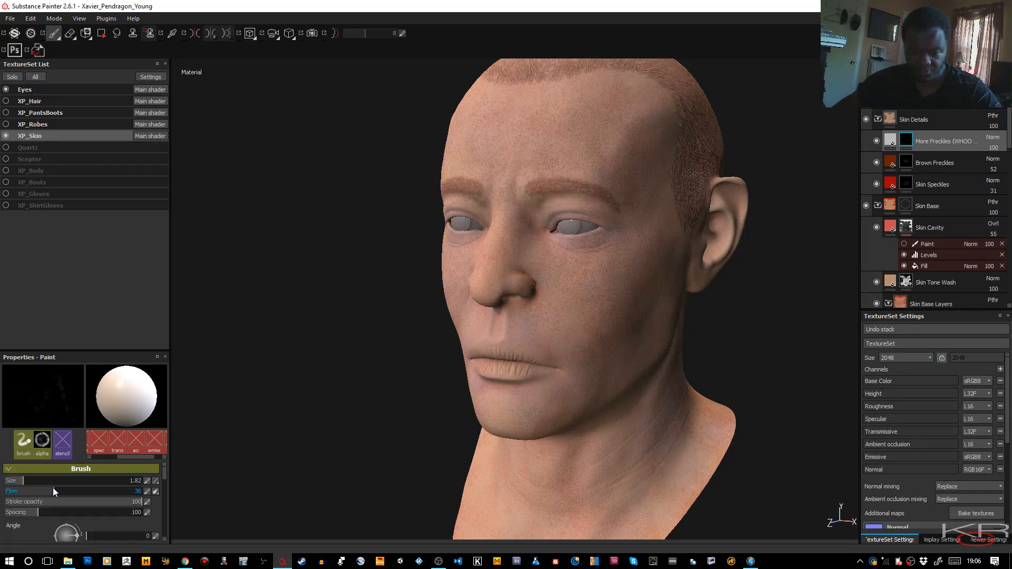
# Step: Limit the More Freckles fill to the color channel by disabling height, roughness, specular, transmissive, AO, emissive and normal
pyautogui.click(890, 141)
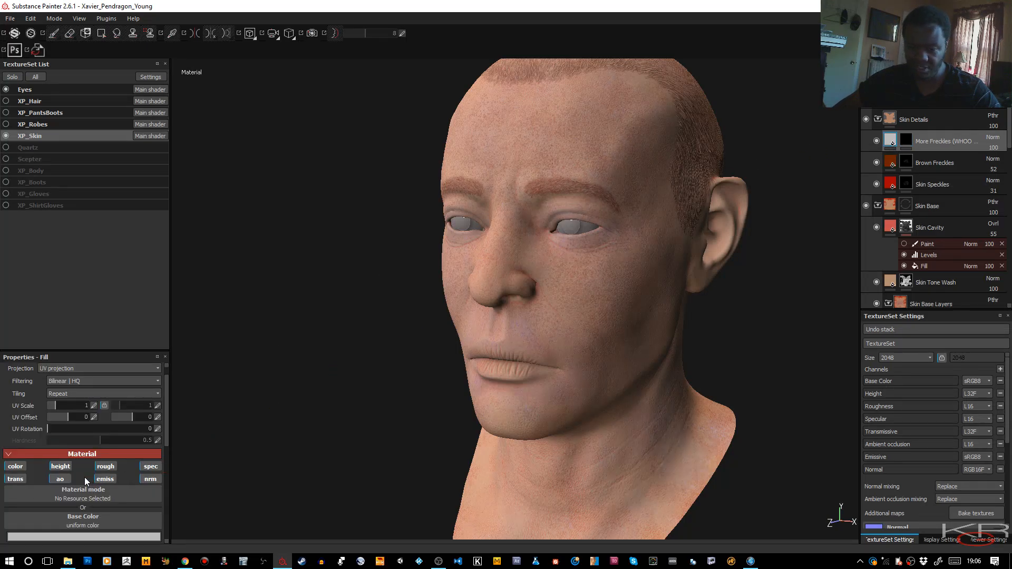
pyautogui.click(60, 479)
pyautogui.click(61, 467)
pyautogui.click(21, 479)
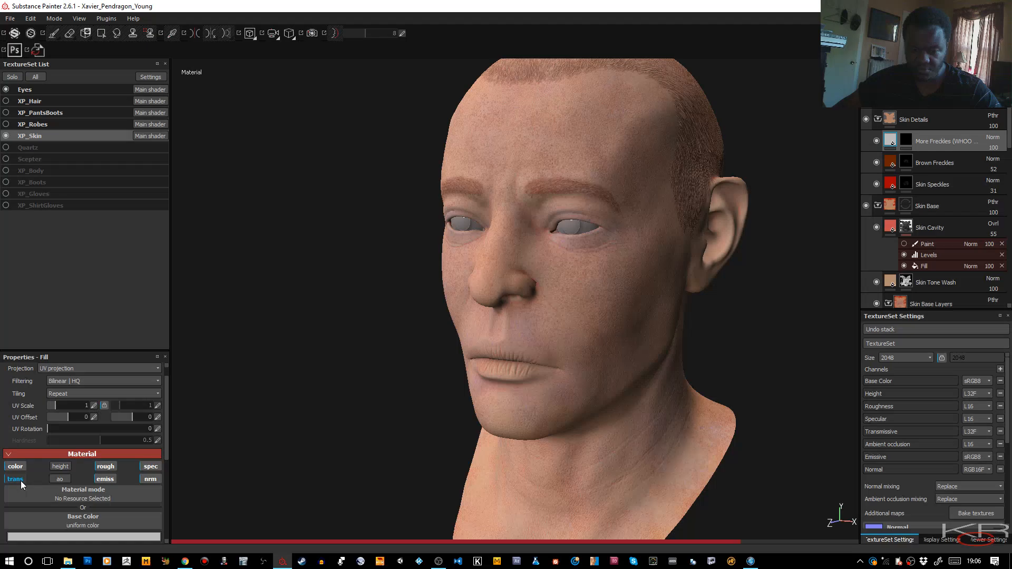
pyautogui.click(105, 479)
pyautogui.click(106, 466)
pyautogui.click(150, 466)
pyautogui.click(150, 479)
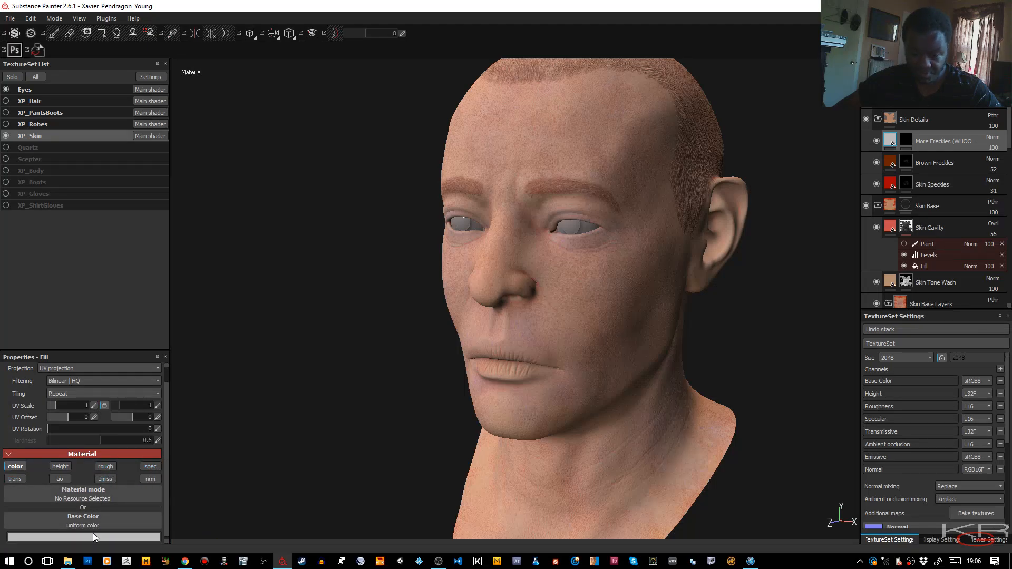
# Step: Change the More Freckles fill's base color to a dark, saturated green
pyautogui.click(94, 535)
pyautogui.click(87, 471)
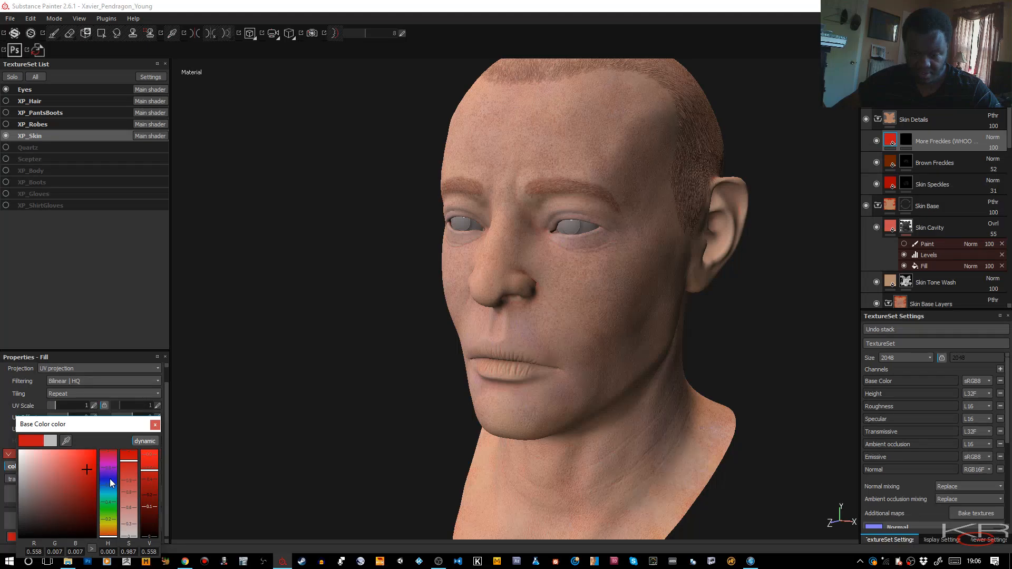
pyautogui.click(111, 511)
pyautogui.moveTo(87, 470); pyautogui.dragTo(96, 518)
pyautogui.click(154, 426)
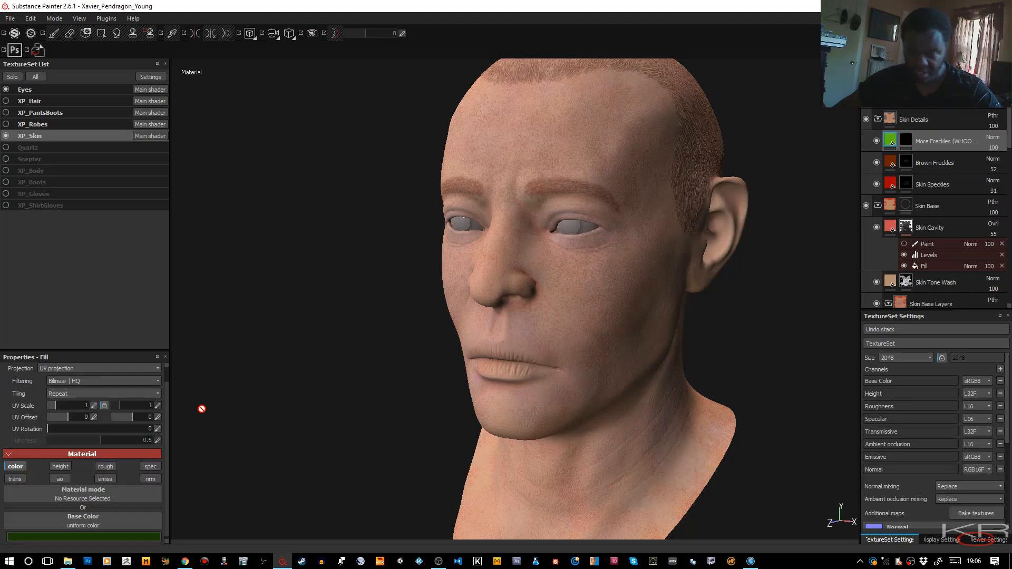
# Step: Target the More Freckles mask, reduce the brush size to 0.9 and make a test stroke on the forehead
pyautogui.click(907, 139)
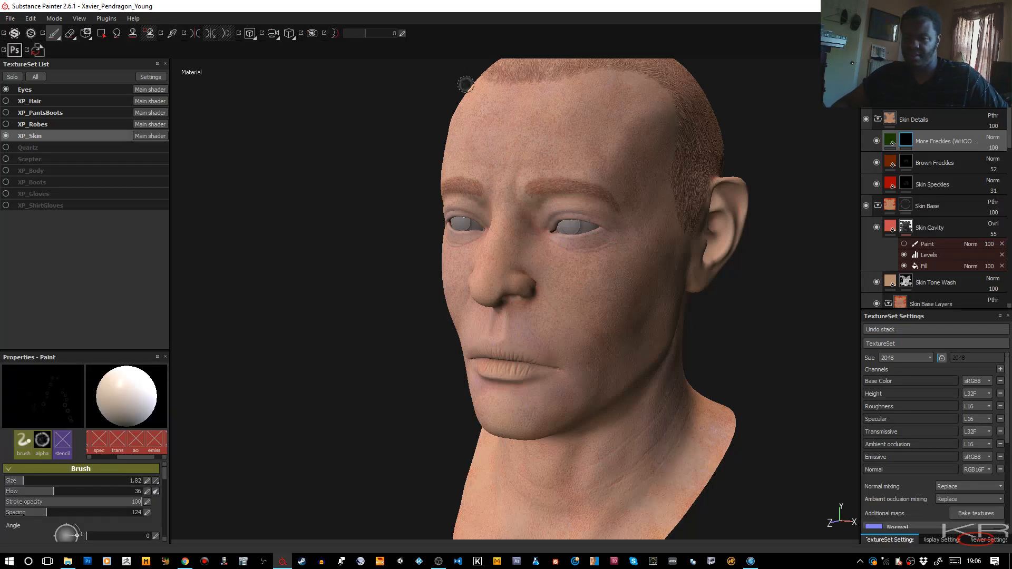
pyautogui.press('[')
pyautogui.press('[')
pyautogui.press('[')
pyautogui.press('[')
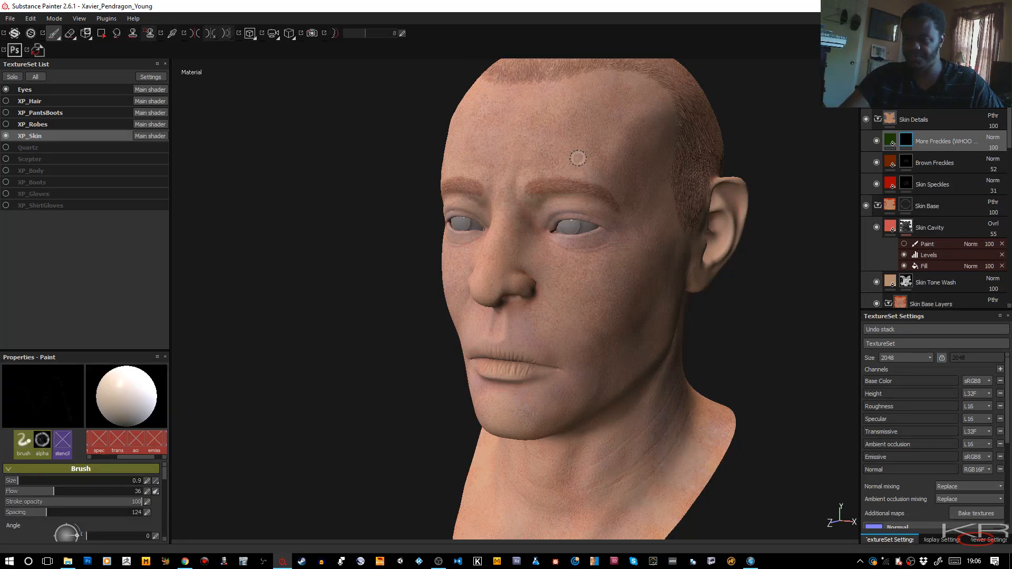
pyautogui.moveTo(531, 148)
pyautogui.mouseDown()
pyautogui.moveTo(577, 136)
pyautogui.moveTo(526, 155)
pyautogui.mouseUp()
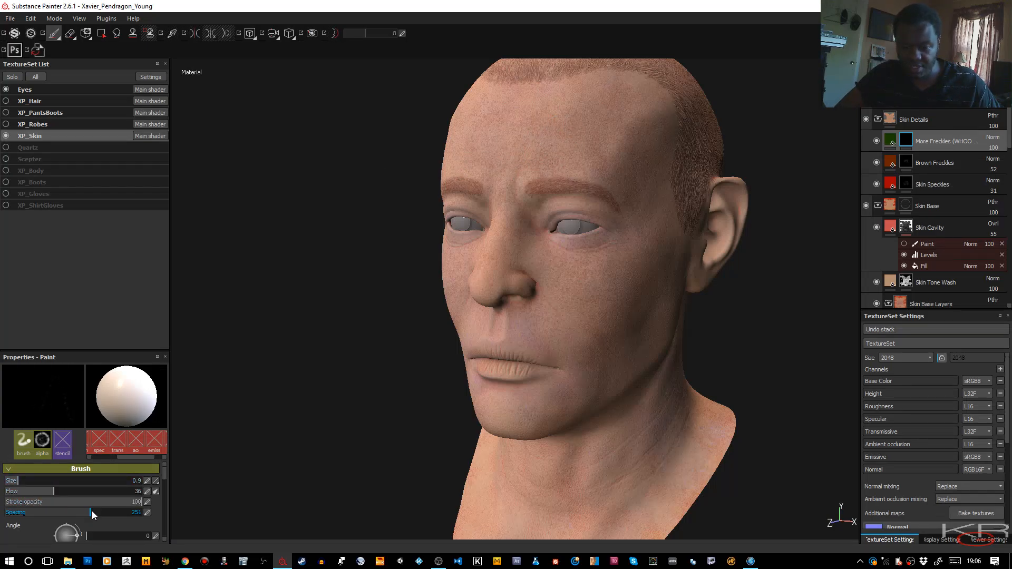
# Step: Set the brush spacing to 260 and flow to 90, and paint sparse ring spots across the forehead
pyautogui.moveTo(92, 511); pyautogui.dragTo(93, 511)
pyautogui.click(128, 490)
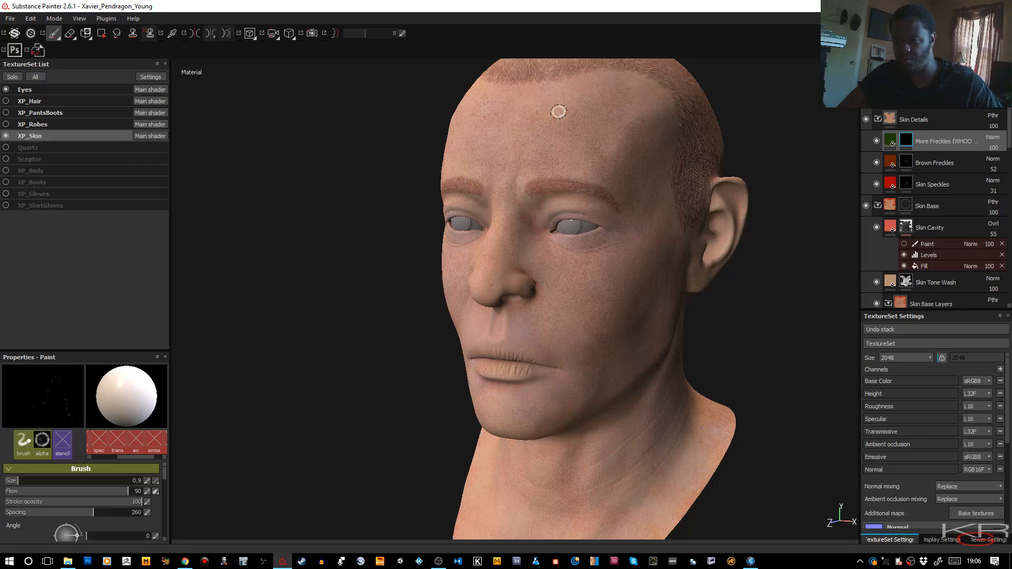
pyautogui.moveTo(565, 120)
pyautogui.mouseDown()
pyautogui.moveTo(540, 112)
pyautogui.moveTo(534, 148)
pyautogui.moveTo(547, 188)
pyautogui.moveTo(481, 136)
pyautogui.mouseUp()
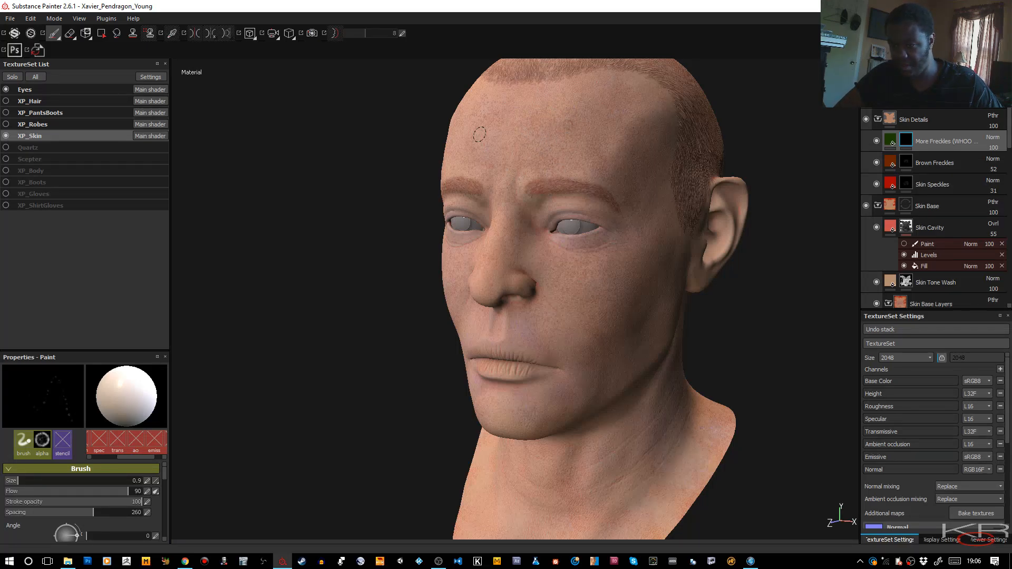
pyautogui.moveTo(589, 121); pyautogui.dragTo(590, 126)
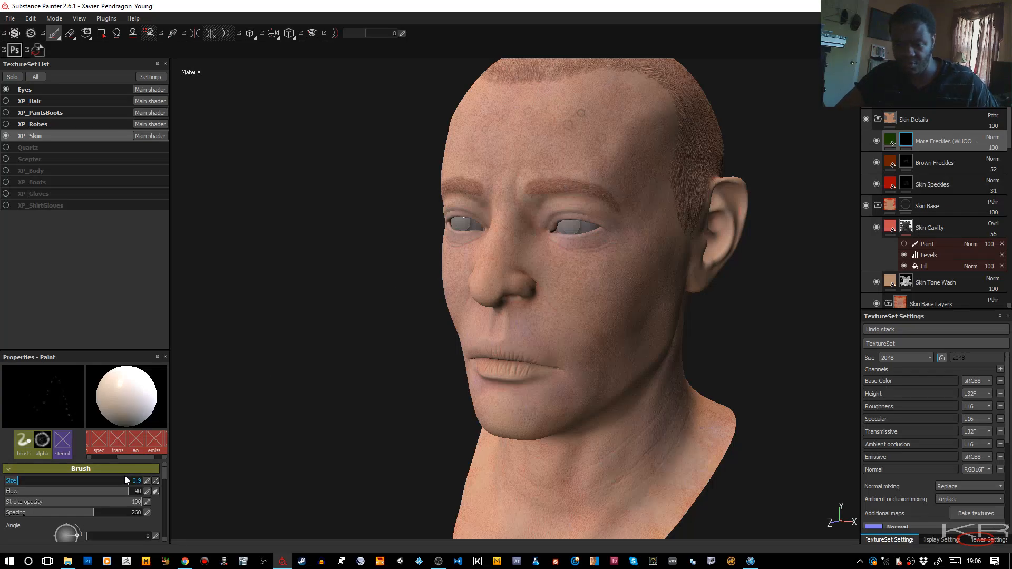
# Step: Reduce the brush spacing and set size jitter to 74, flow jitter to 51 and position jitter to 75
pyautogui.scroll(-5, 163, 482)
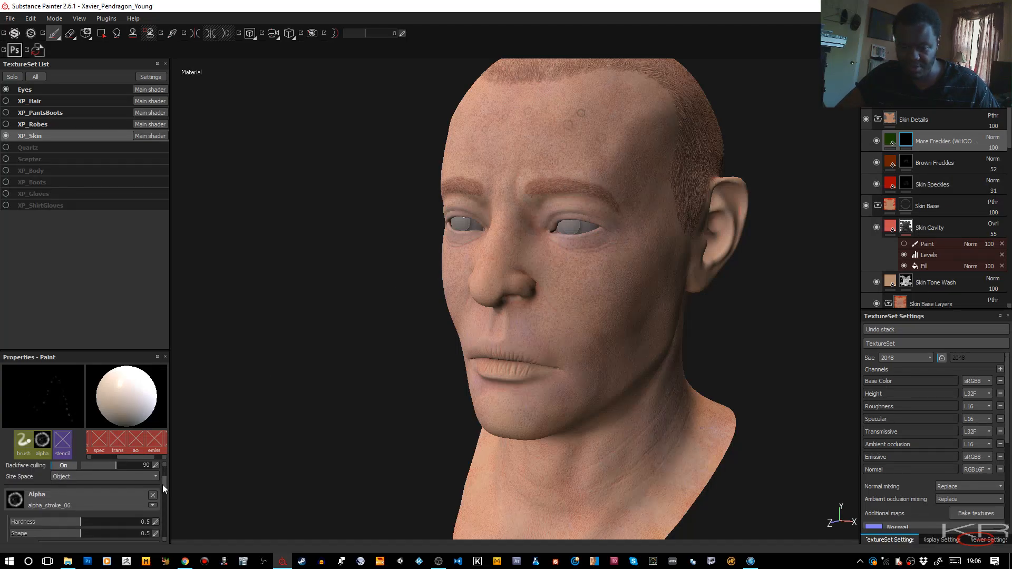
pyautogui.moveTo(162, 480); pyautogui.dragTo(134, 490)
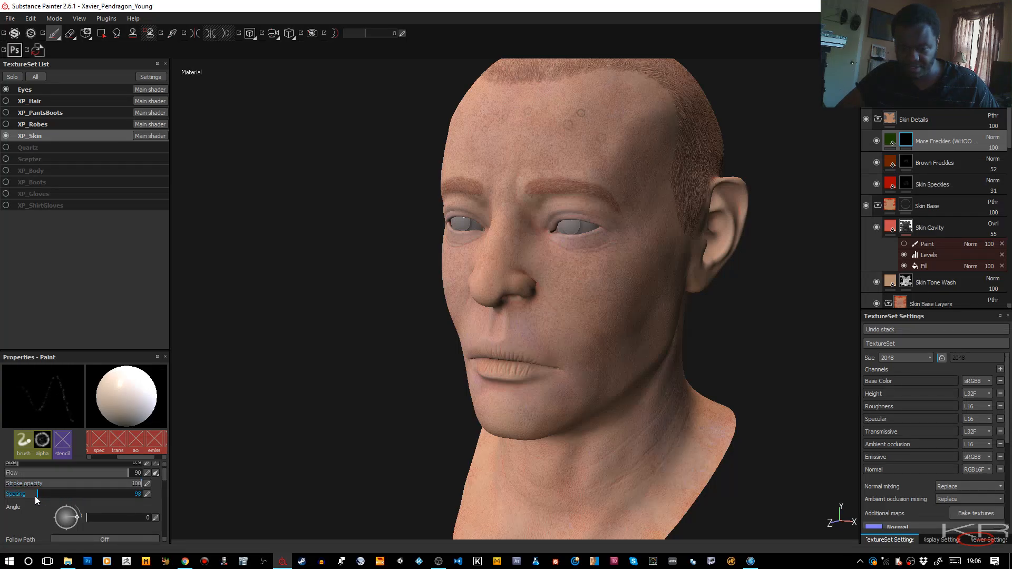
pyautogui.moveTo(34, 495); pyautogui.dragTo(69, 495)
pyautogui.scroll(-5, 163, 473)
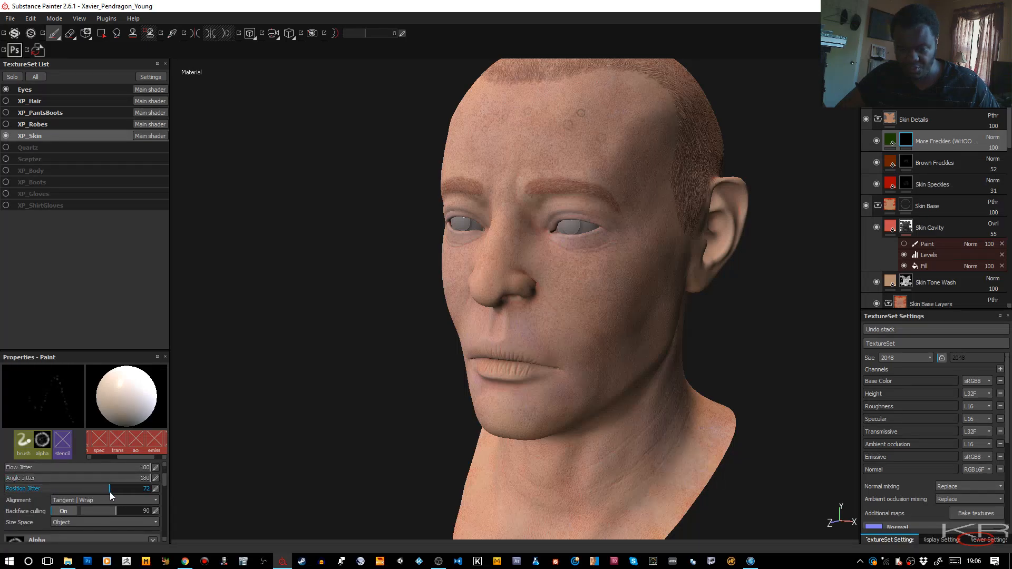
pyautogui.click(113, 491)
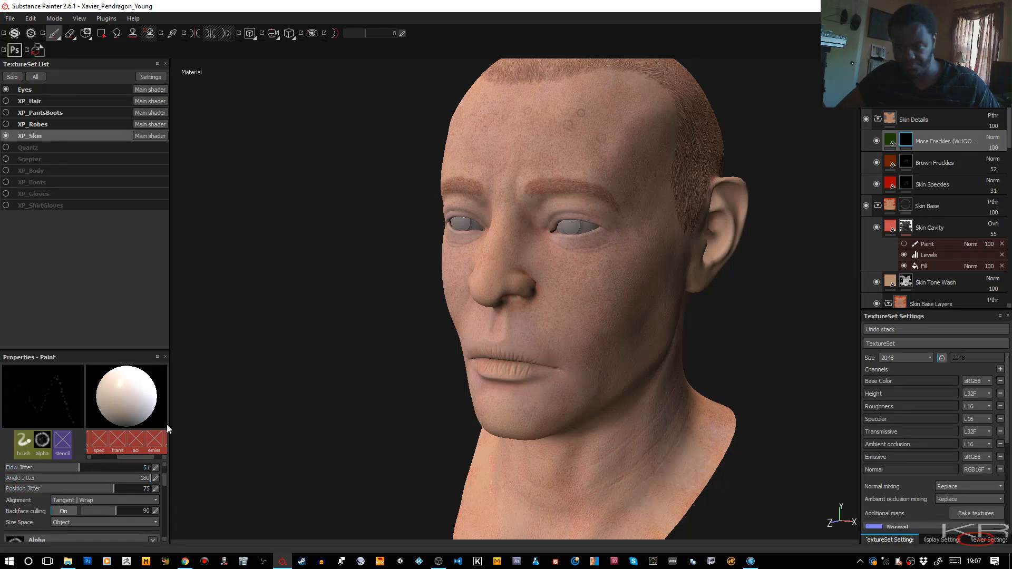
pyautogui.scroll(2, 163, 486)
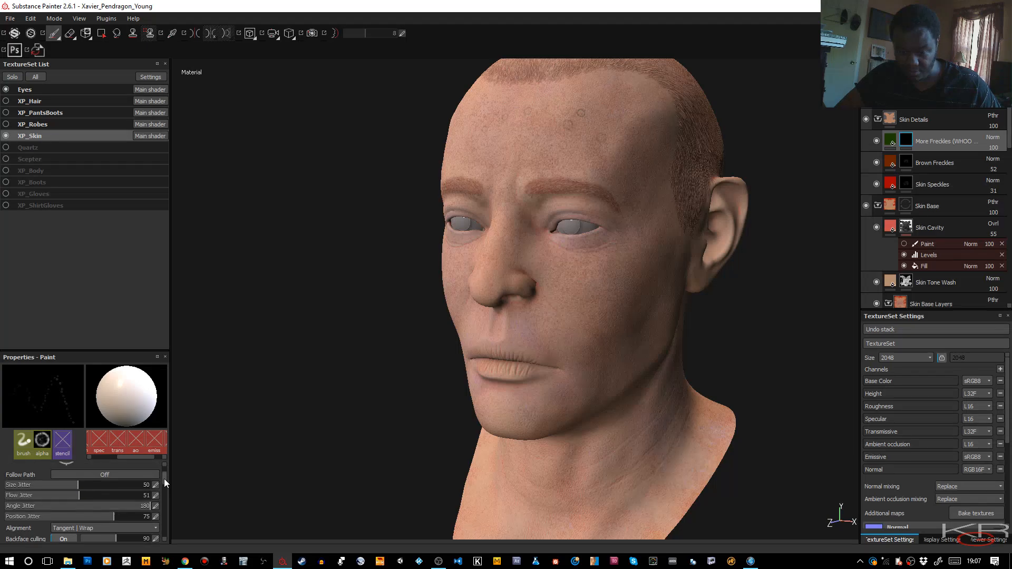
pyautogui.click(112, 485)
# Step: Paint scattered green ring spots on the forehead, above the brow and on the cheek in the More Freckles mask
pyautogui.moveTo(569, 152)
pyautogui.mouseDown()
pyautogui.moveTo(555, 152)
pyautogui.moveTo(545, 118)
pyautogui.moveTo(587, 125)
pyautogui.mouseUp()
pyautogui.moveTo(500, 162)
pyautogui.mouseDown()
pyautogui.moveTo(498, 172)
pyautogui.moveTo(482, 152)
pyautogui.mouseUp()
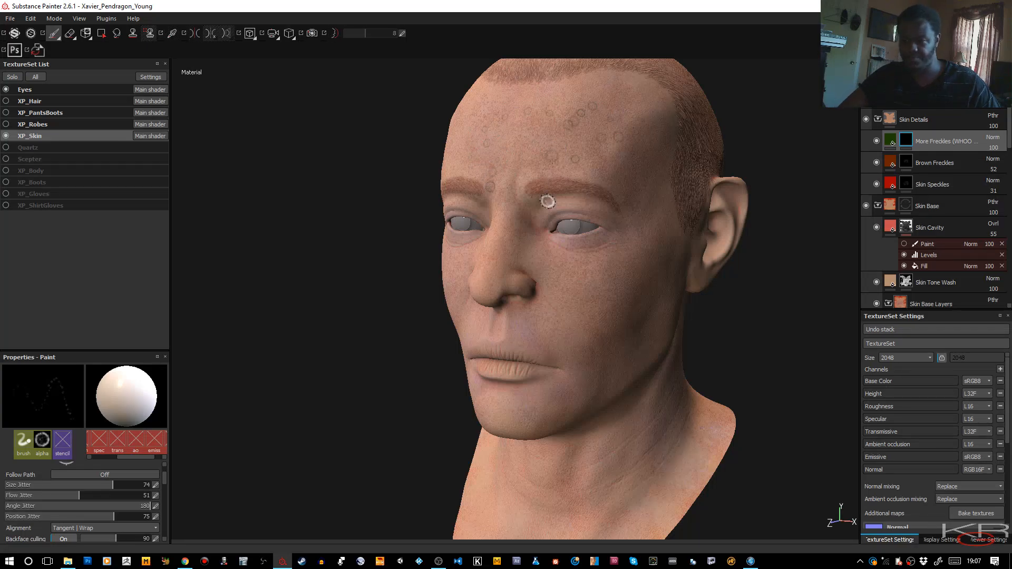
pyautogui.moveTo(588, 310); pyautogui.dragTo(551, 295)
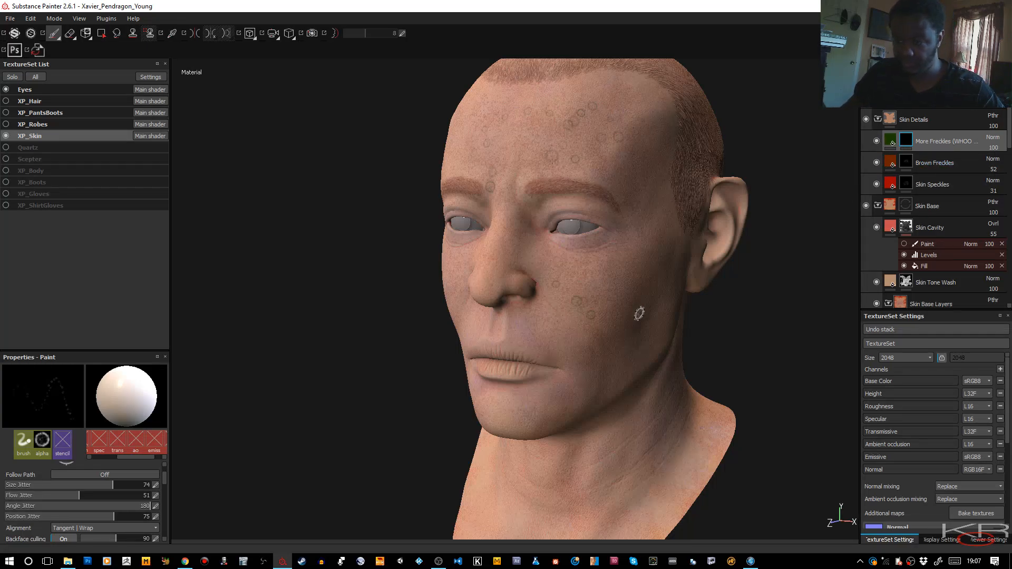
# Step: Replace the More Freckles layer's mask with a fresh black mask and reduce the paint brush size to 0.32
pyautogui.rightClick(903, 139)
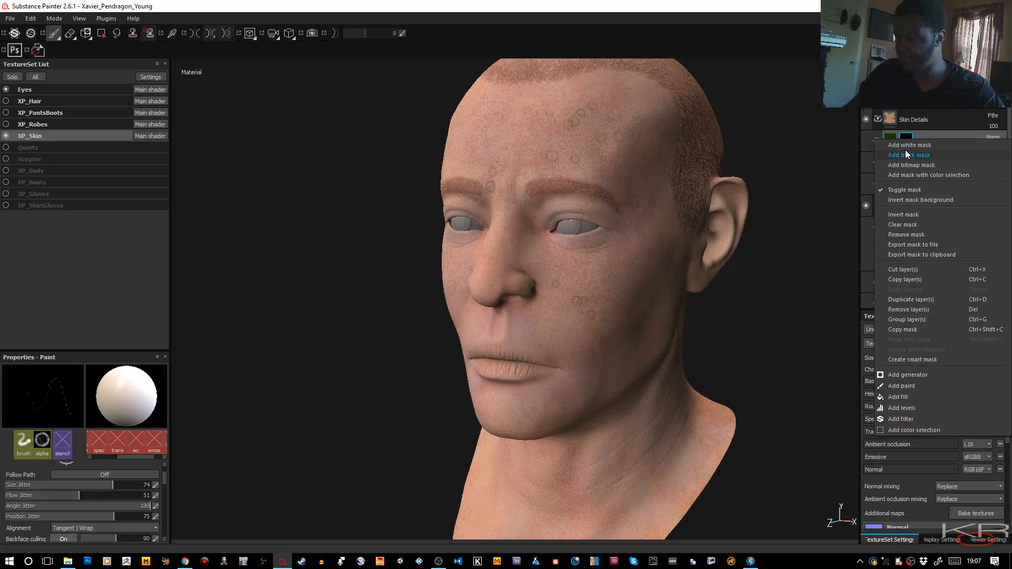
pyautogui.click(901, 154)
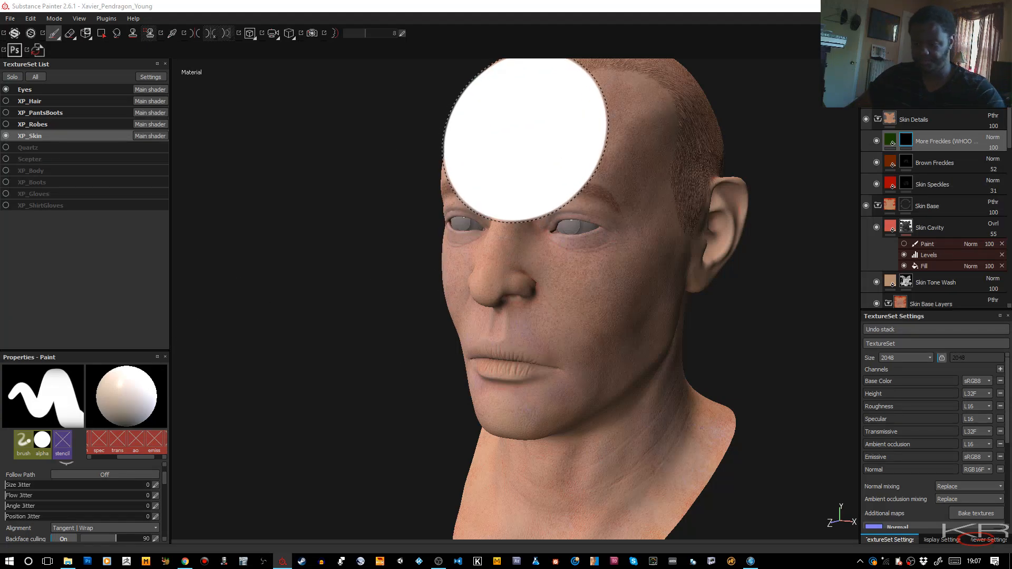
pyautogui.keyDown('ctrl'); pyautogui.moveTo(522, 136); pyautogui.dragTo(448, 135, button='right'); pyautogui.keyUp('ctrl')
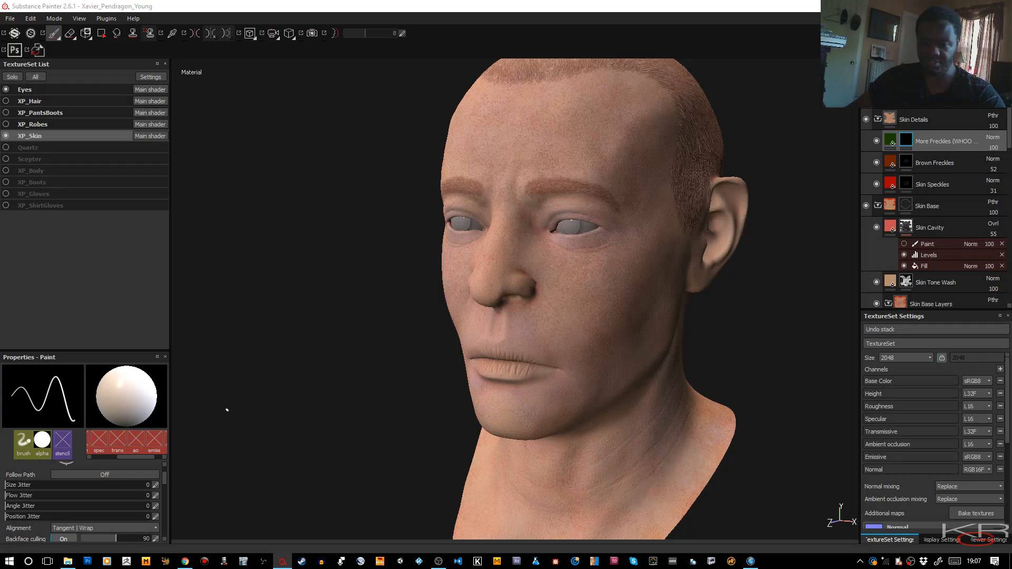
# Step: Set the brush's position jitter to 81, flow jitter to 51 and size jitter to 73
pyautogui.scroll(2, 163, 482)
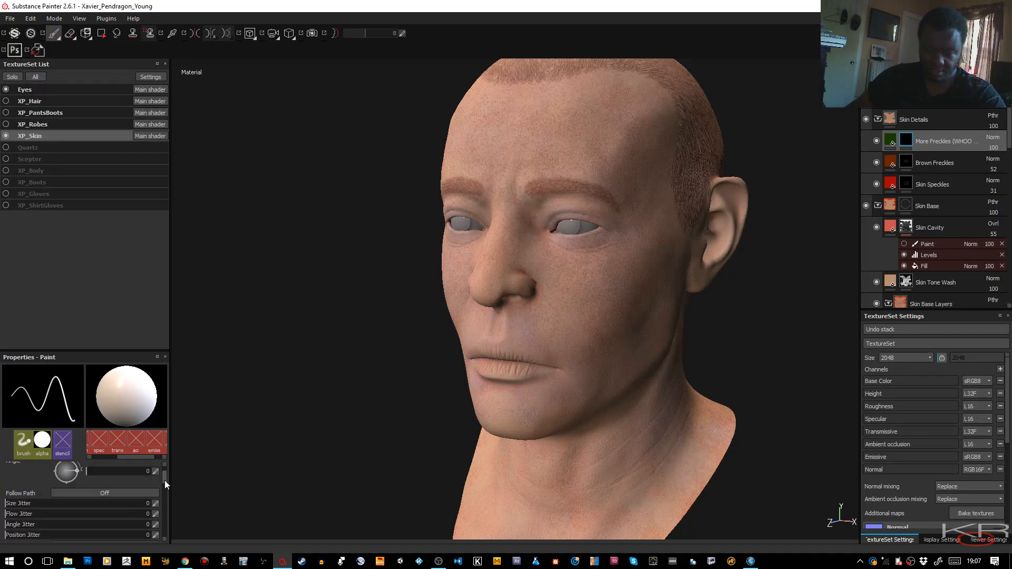
pyautogui.scroll(-4, 128, 508)
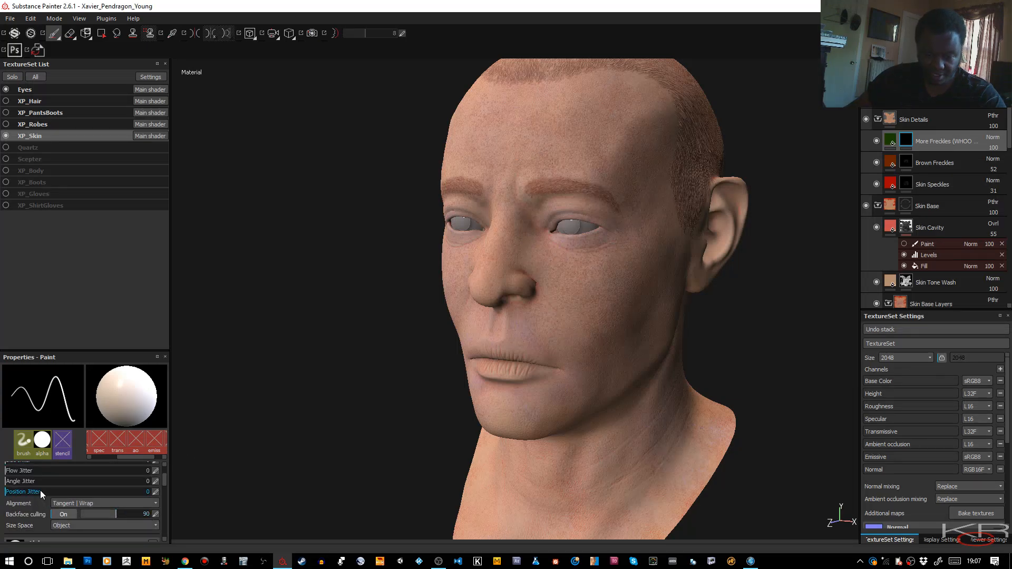
pyautogui.moveTo(40, 490); pyautogui.dragTo(123, 489)
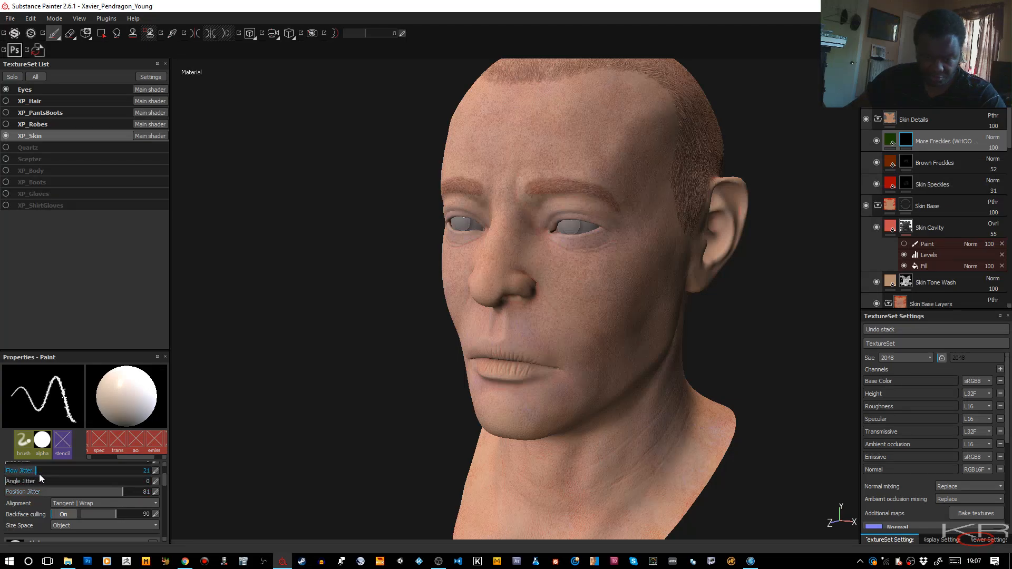
pyautogui.moveTo(62, 473)
pyautogui.mouseDown()
pyautogui.moveTo(79, 472)
pyautogui.moveTo(84, 491)
pyautogui.moveTo(112, 491)
pyautogui.mouseUp()
# Step: Set the brush flow to 69 and the spacing to 125
pyautogui.scroll(2, 160, 479)
pyautogui.scroll(3, 164, 473)
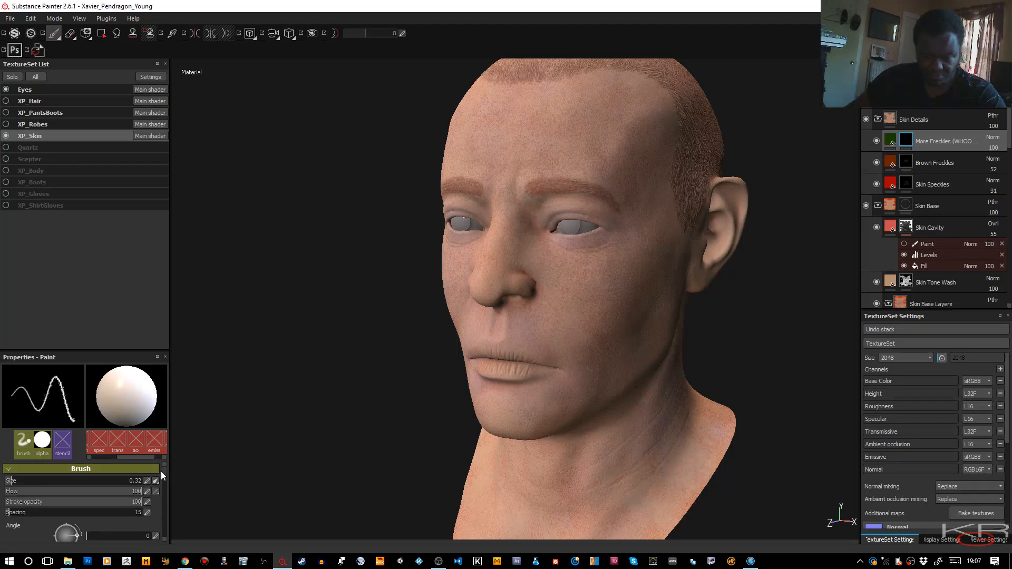
pyautogui.click(99, 492)
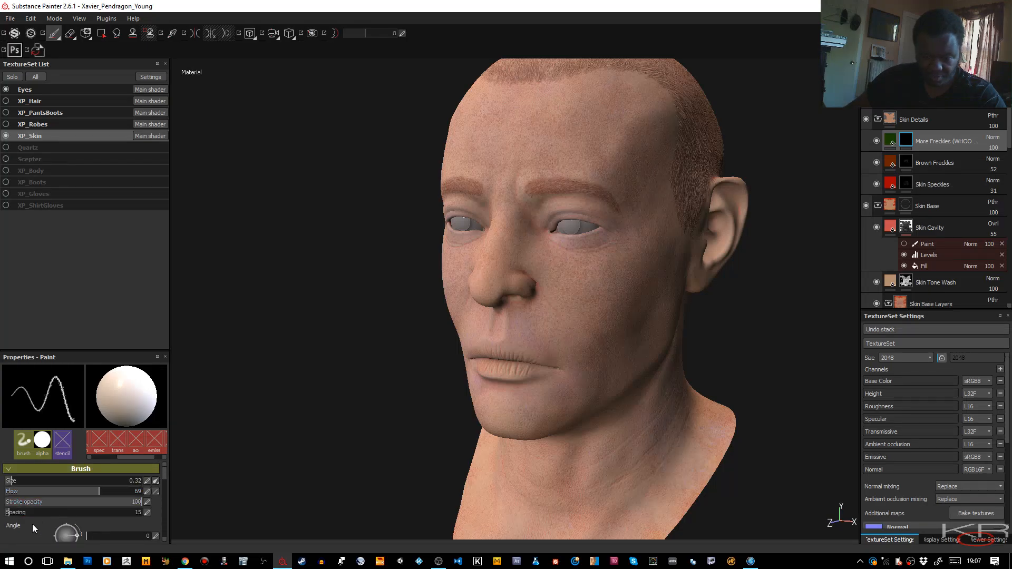
pyautogui.moveTo(21, 519); pyautogui.dragTo(47, 512)
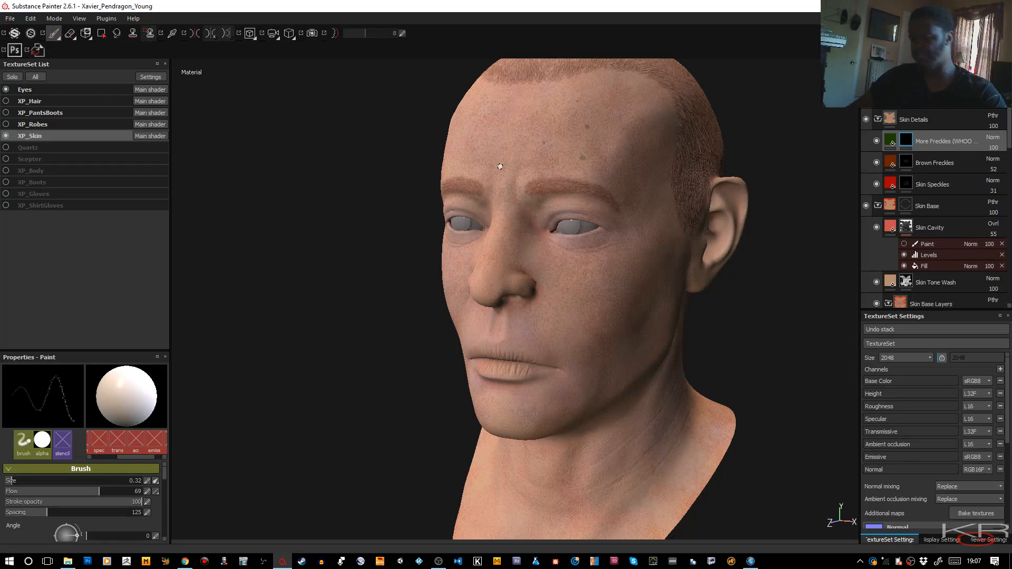
# Step: Dab scattered small freckle spots on the forehead, temples and both cheeks in the More Freckles mask
pyautogui.keyDown('alt'); pyautogui.moveTo(499, 168); pyautogui.dragTo(702, 186); pyautogui.keyUp('alt')
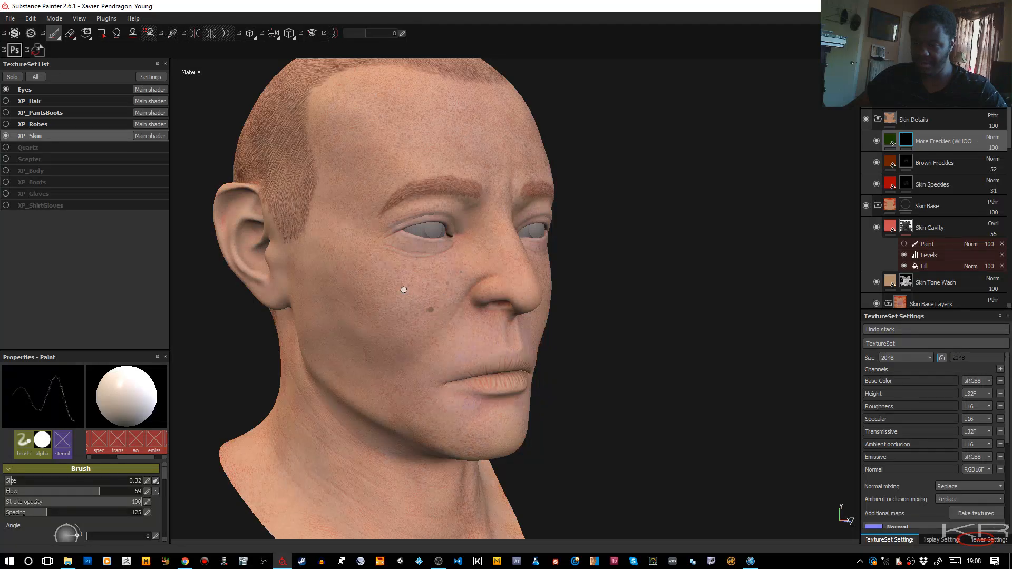
pyautogui.click(404, 332)
pyautogui.scroll(-5, 132, 472)
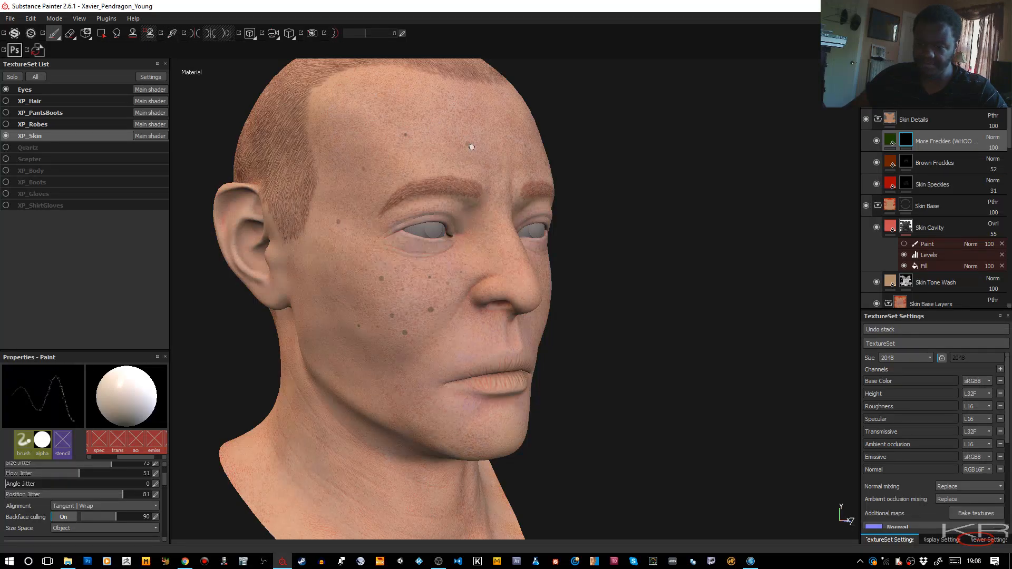
pyautogui.keyDown('alt'); pyautogui.moveTo(497, 186); pyautogui.dragTo(388, 247); pyautogui.keyUp('alt')
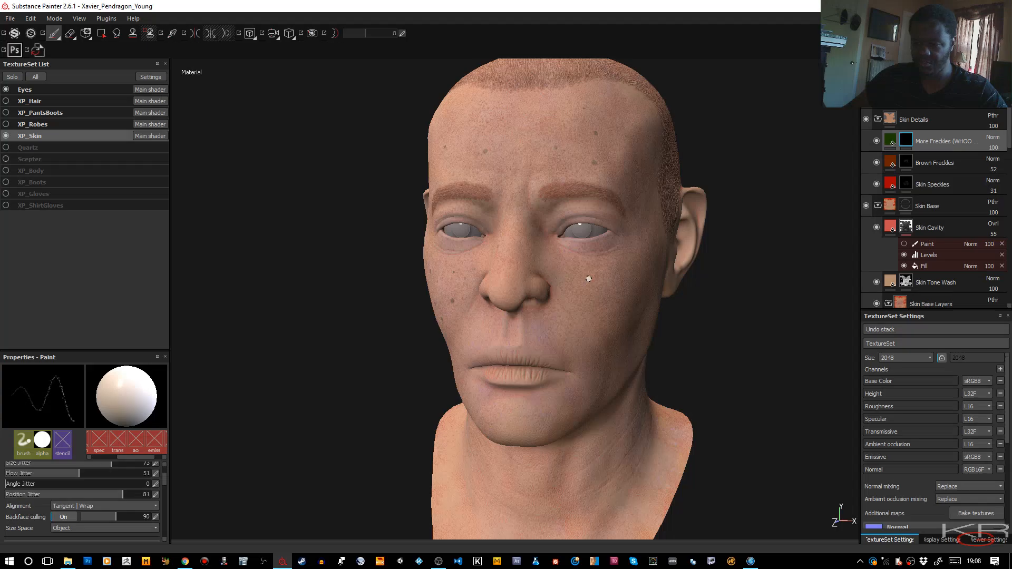
pyautogui.keyDown('alt'); pyautogui.moveTo(589, 279); pyautogui.dragTo(553, 327); pyautogui.keyUp('alt')
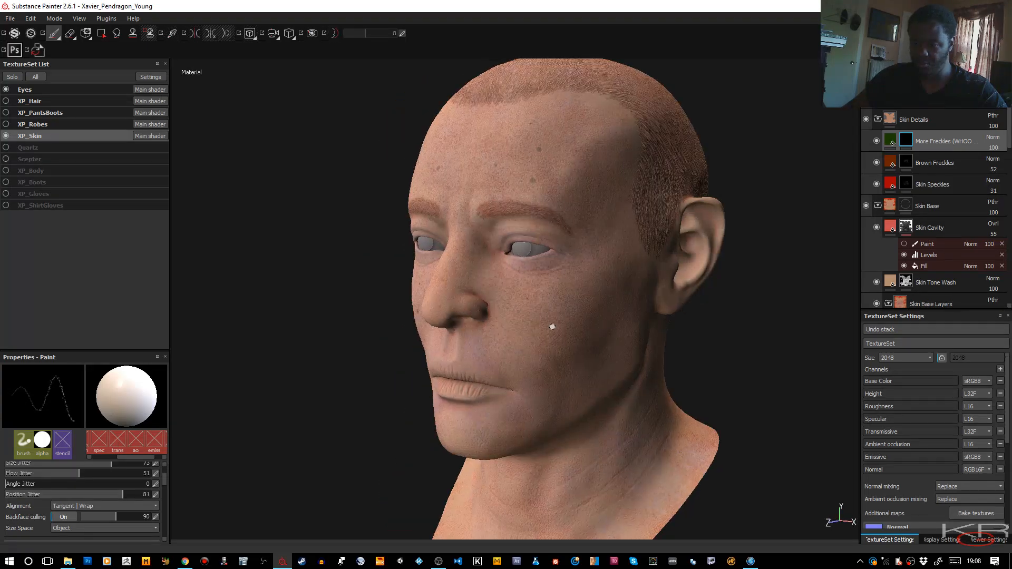
pyautogui.click(560, 306)
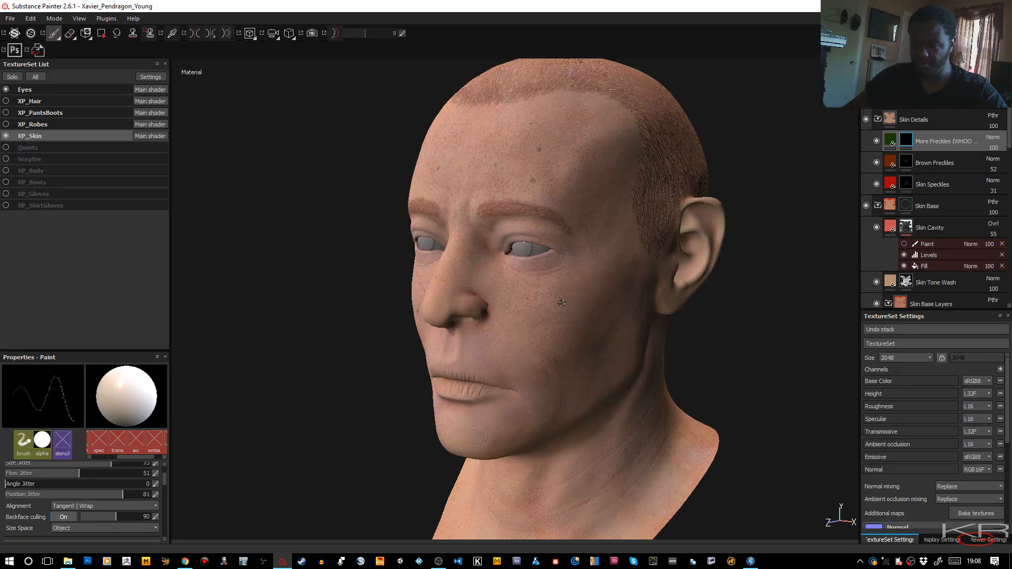
pyautogui.click(592, 264)
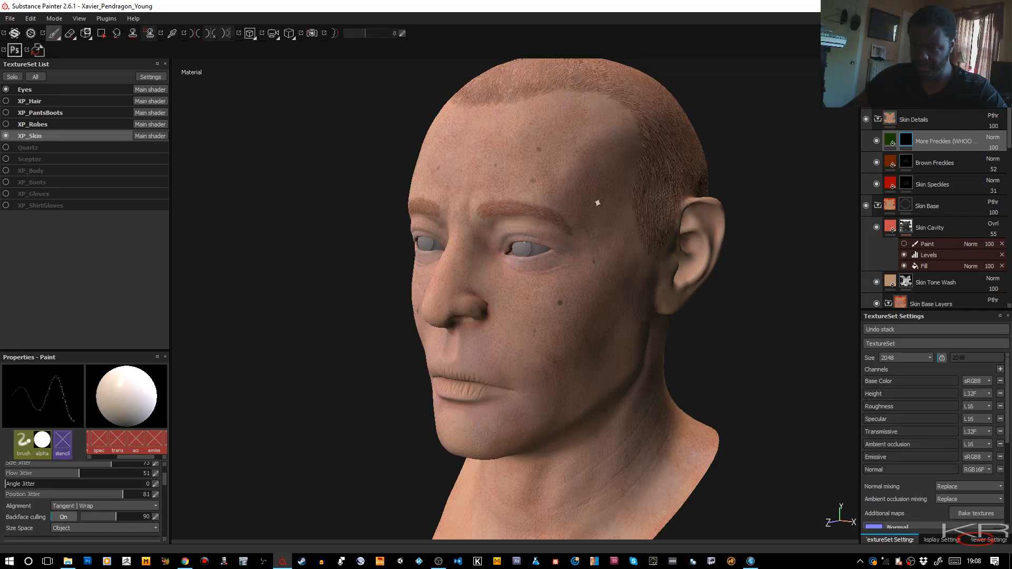
# Step: Undo a dotted stroke across the forehead and place single spots around the brow area instead
pyautogui.click(465, 147)
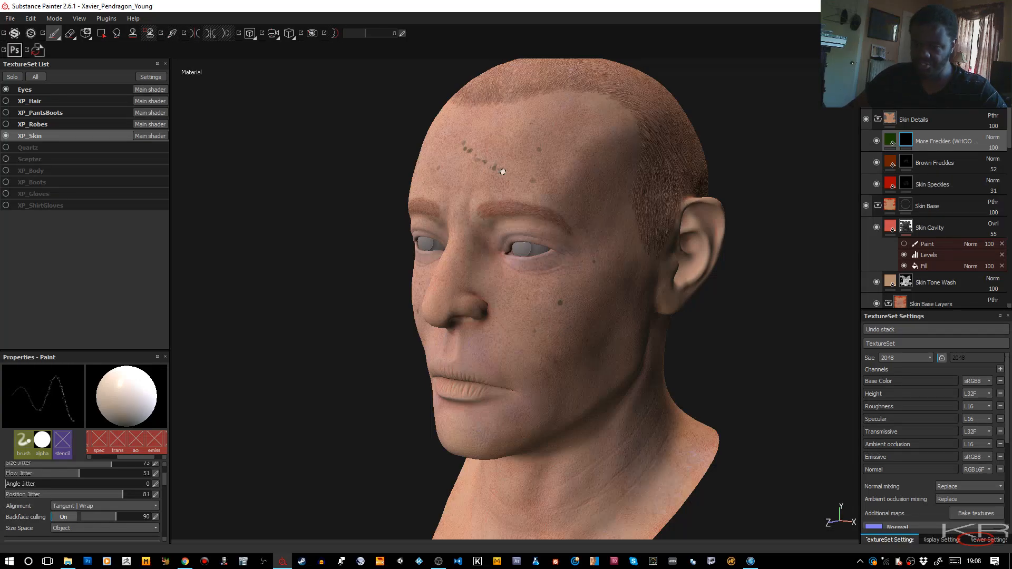
pyautogui.hotkey('ctrl', 'z')
pyautogui.click(469, 193)
pyautogui.keyDown('alt'); pyautogui.moveTo(468, 193); pyautogui.dragTo(657, 185); pyautogui.keyUp('alt')
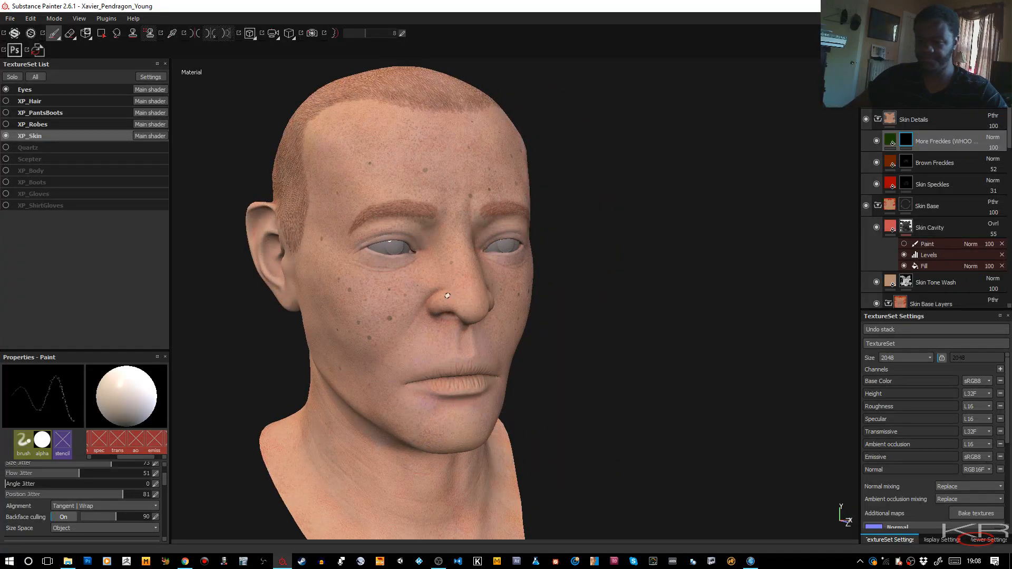
# Step: Change the More Freckles fill's base color from dark green to a strong red
pyautogui.click(890, 142)
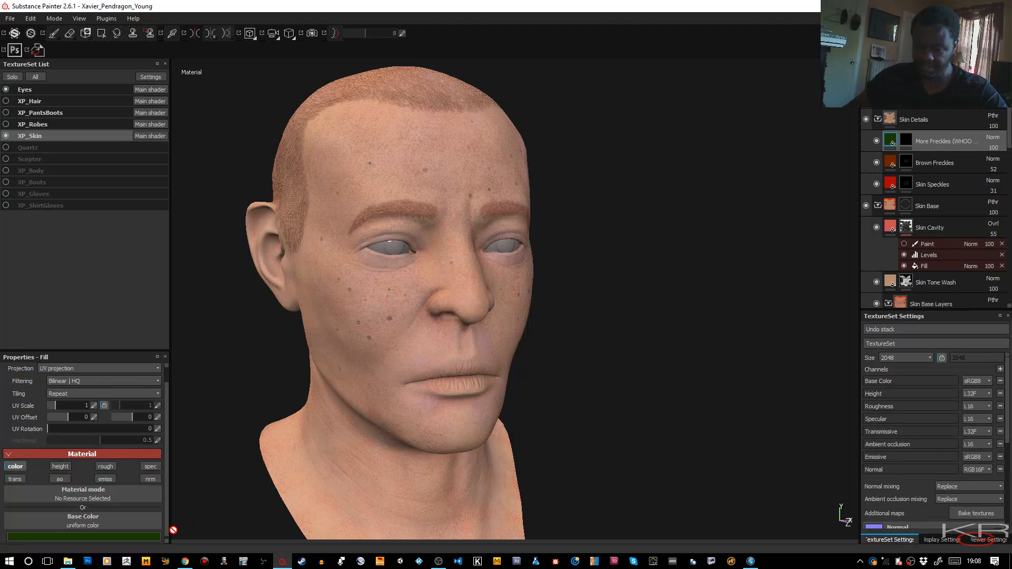
pyautogui.click(159, 537)
pyautogui.click(177, 460)
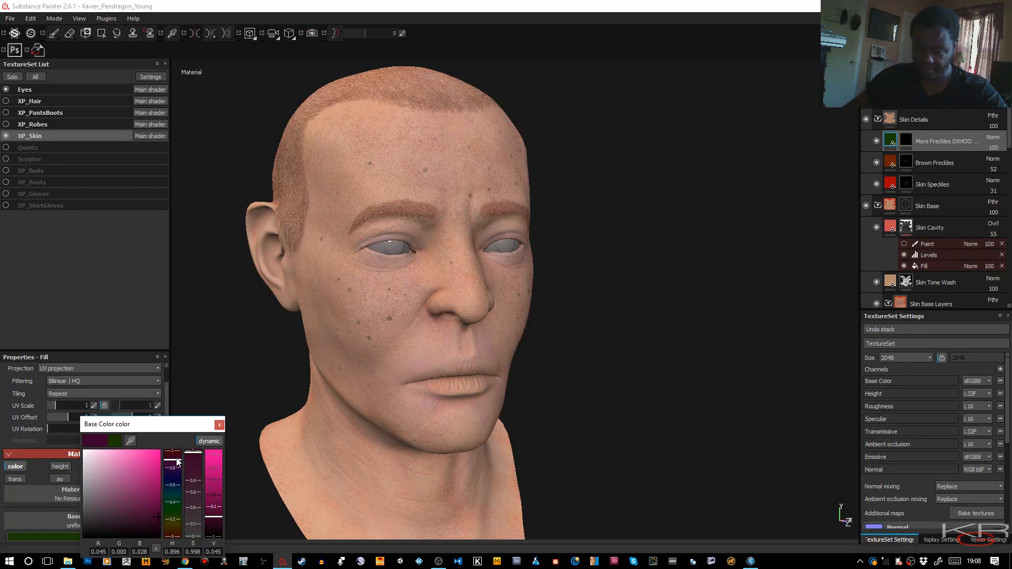
pyautogui.moveTo(178, 460)
pyautogui.mouseDown()
pyautogui.moveTo(181, 452)
pyautogui.moveTo(213, 464)
pyautogui.moveTo(218, 452)
pyautogui.moveTo(217, 513)
pyautogui.moveTo(221, 479)
pyautogui.mouseUp()
pyautogui.click(222, 427)
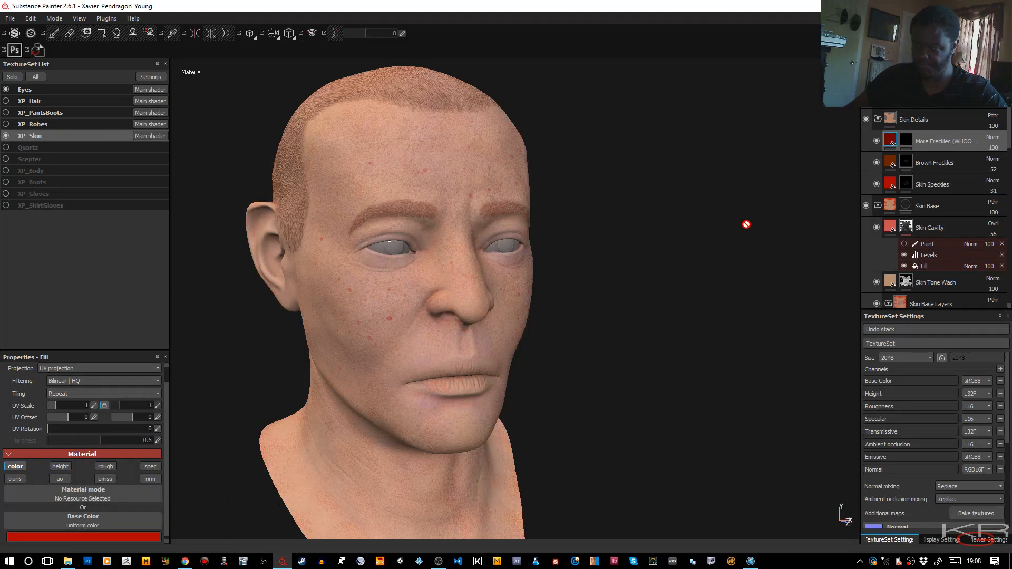
# Step: Try the Overlay, Linear burn and Color burn blend modes on the More Freckles layer
pyautogui.click(991, 138)
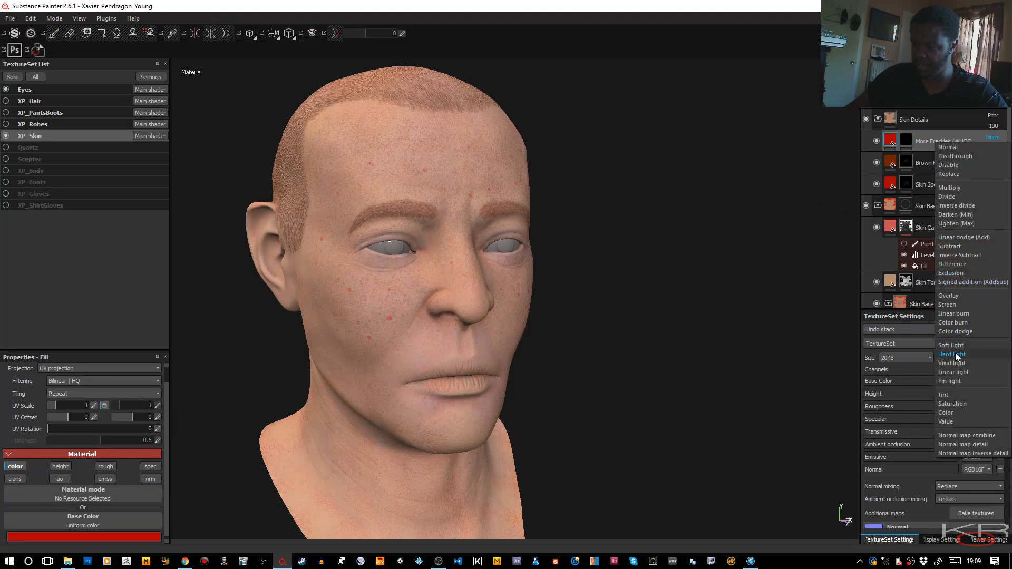
pyautogui.click(959, 296)
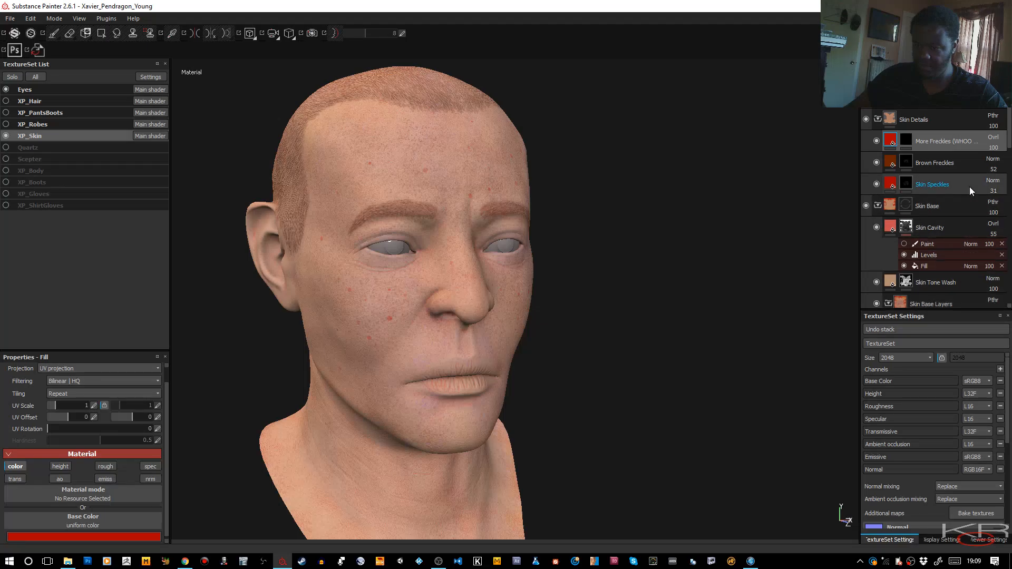
pyautogui.click(993, 139)
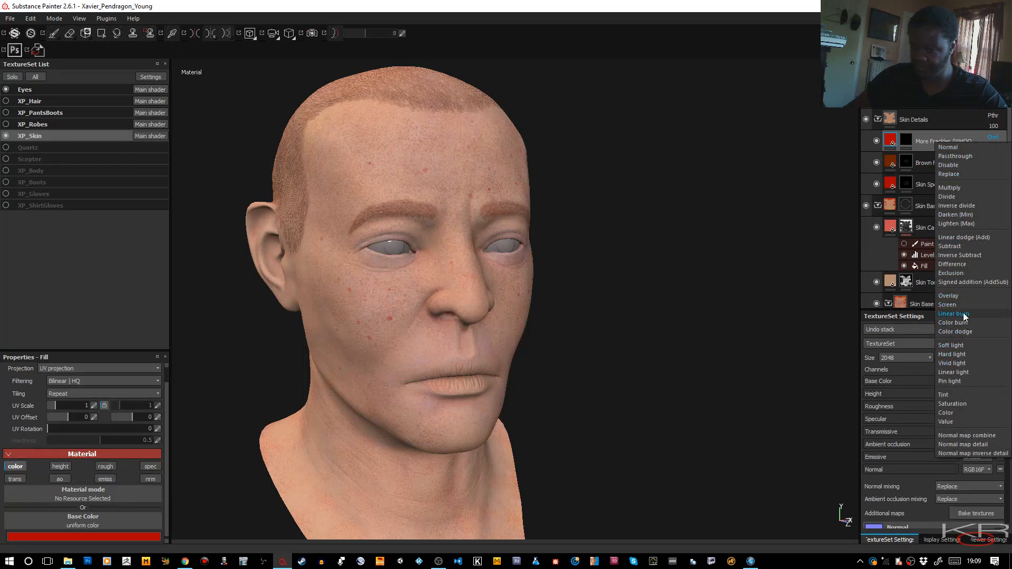
pyautogui.click(963, 314)
pyautogui.click(991, 139)
pyautogui.click(963, 322)
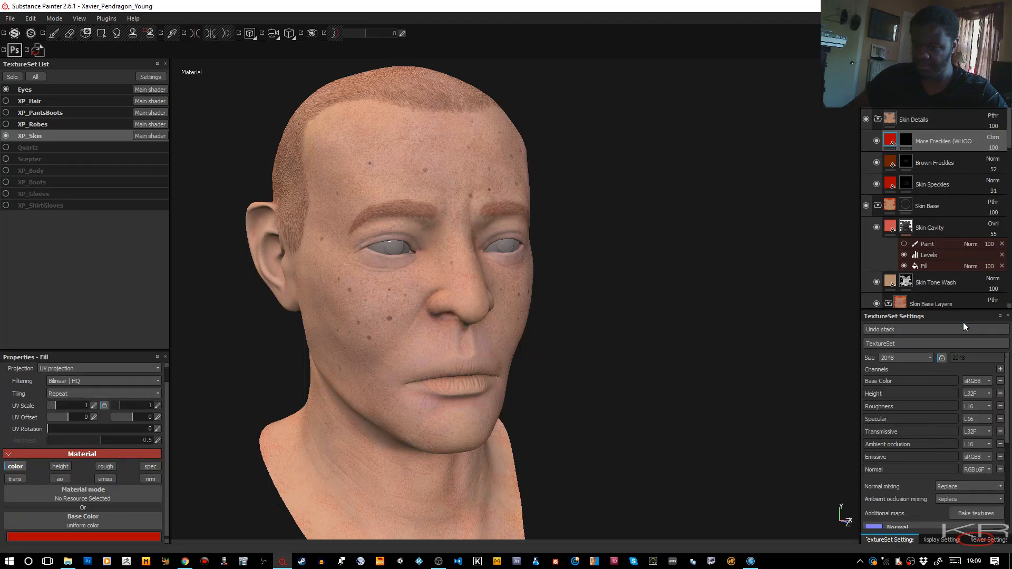
pyautogui.click(993, 138)
pyautogui.click(947, 296)
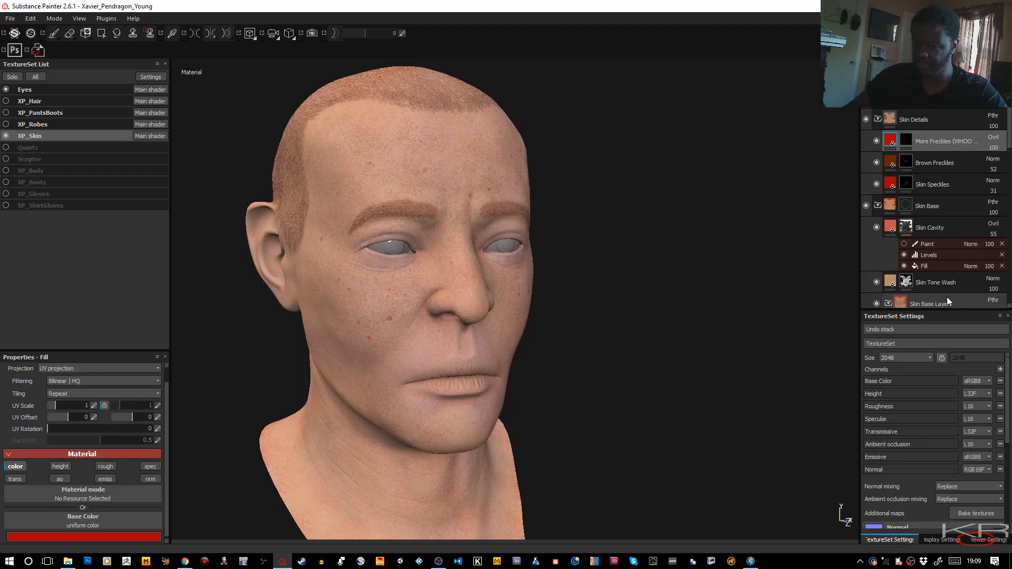
# Step: Set the More Freckles layer's blend mode to Multiply and its opacity to 86
pyautogui.click(993, 138)
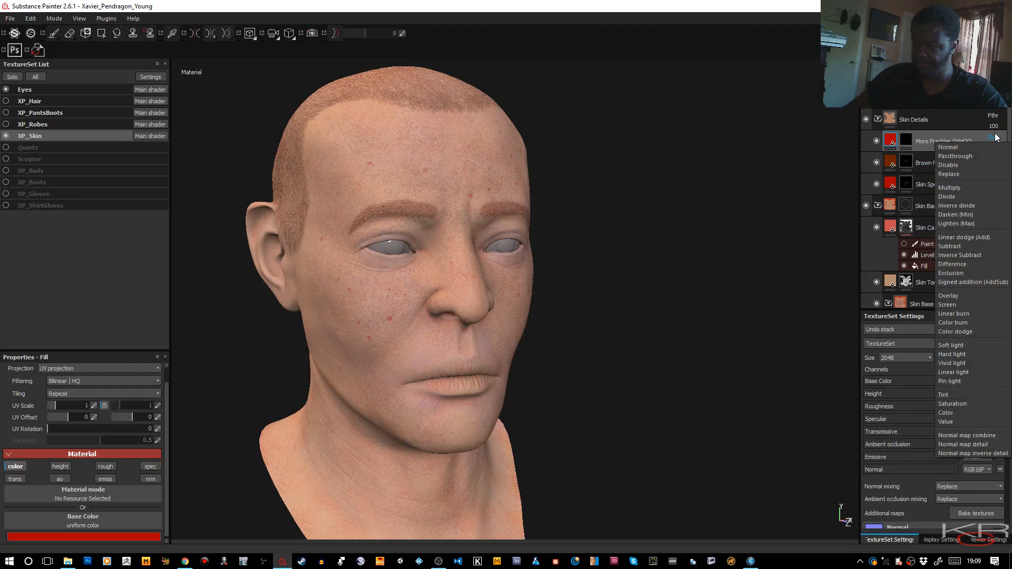
pyautogui.click(958, 188)
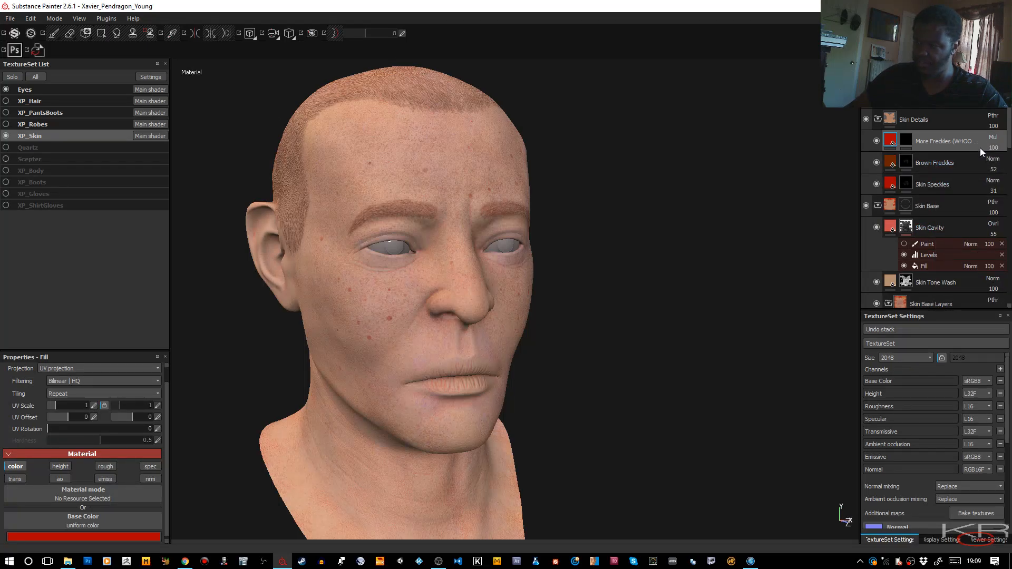
pyautogui.click(994, 138)
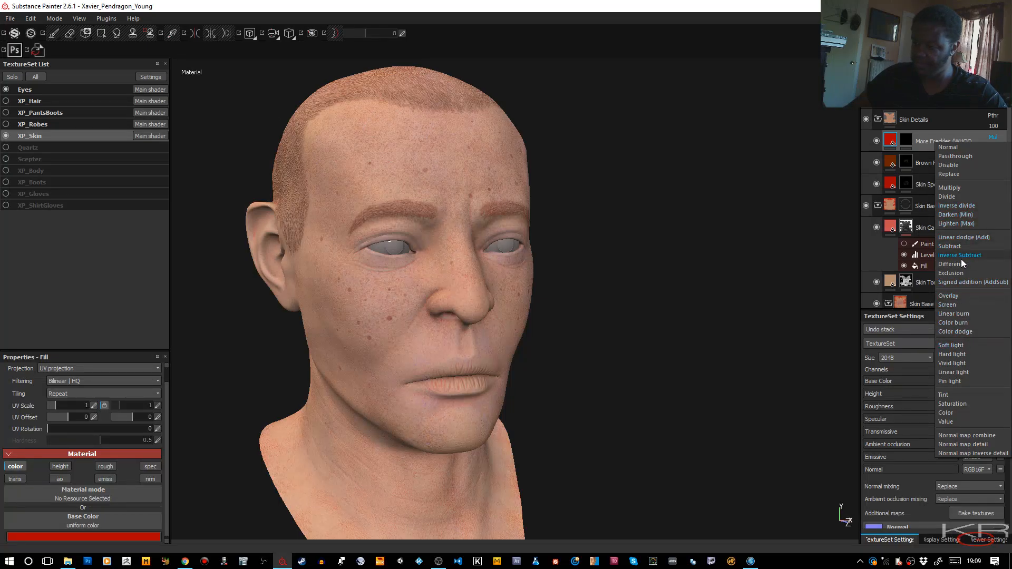
pyautogui.click(960, 188)
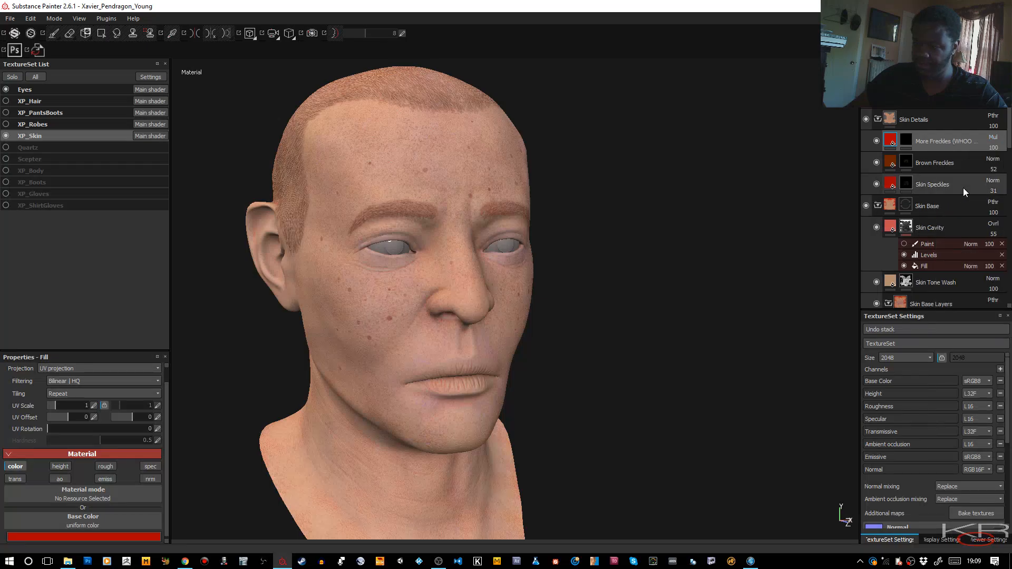
pyautogui.click(993, 148)
pyautogui.moveTo(990, 161); pyautogui.dragTo(994, 162)
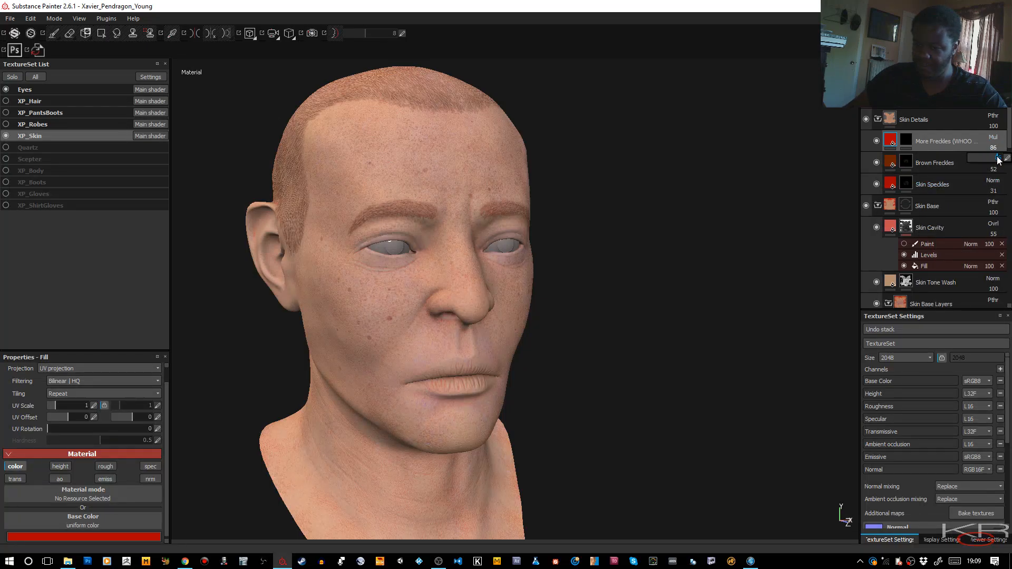
# Step: Add a fill layer above the More Freckles layer and rename it "Blood Mist (EEWWWWWW!)"
pyautogui.keyDown('alt'); pyautogui.moveTo(669, 324); pyautogui.dragTo(521, 334); pyautogui.keyUp('alt')
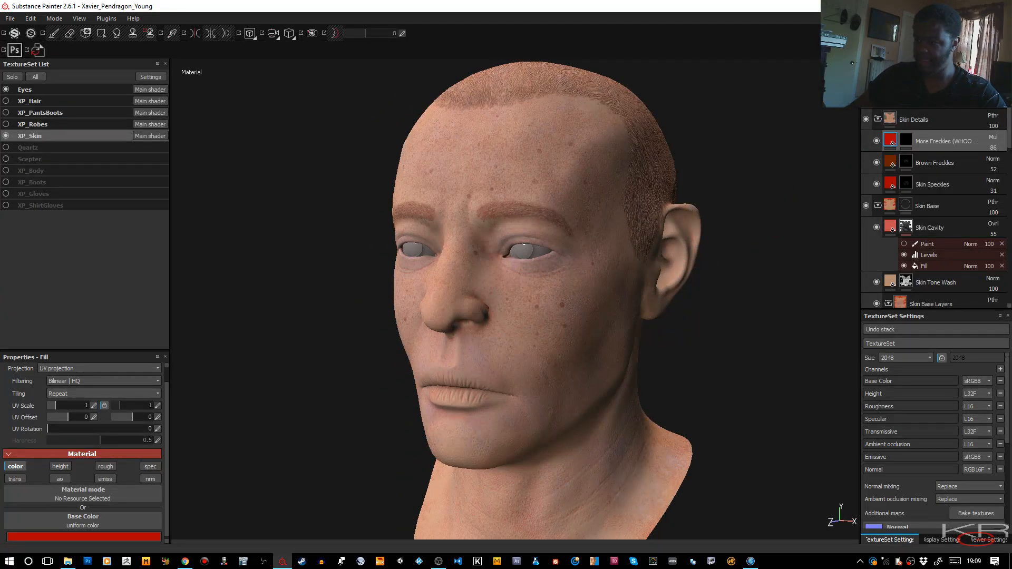
pyautogui.click(942, 108)
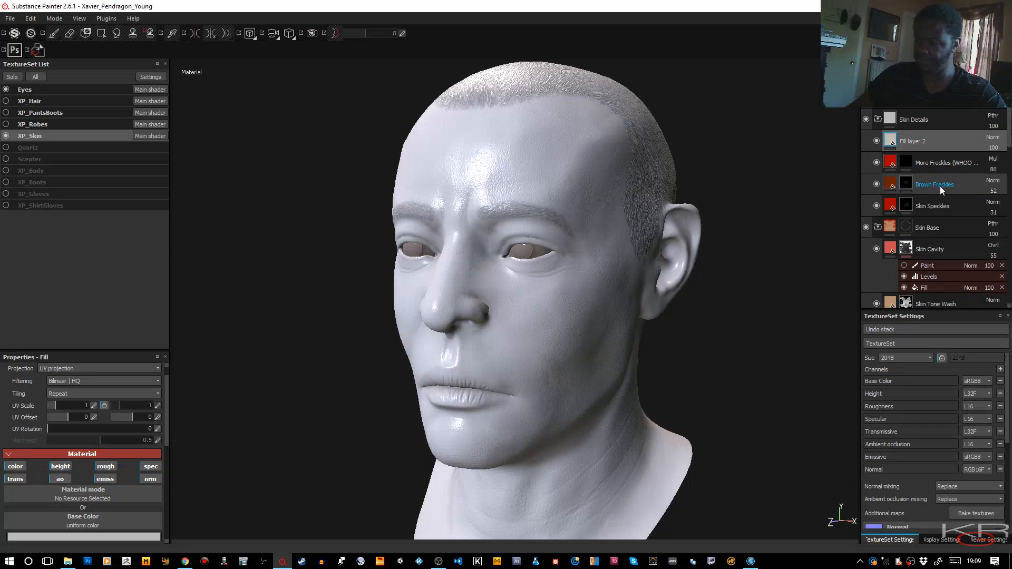
pyautogui.doubleClick(922, 145)
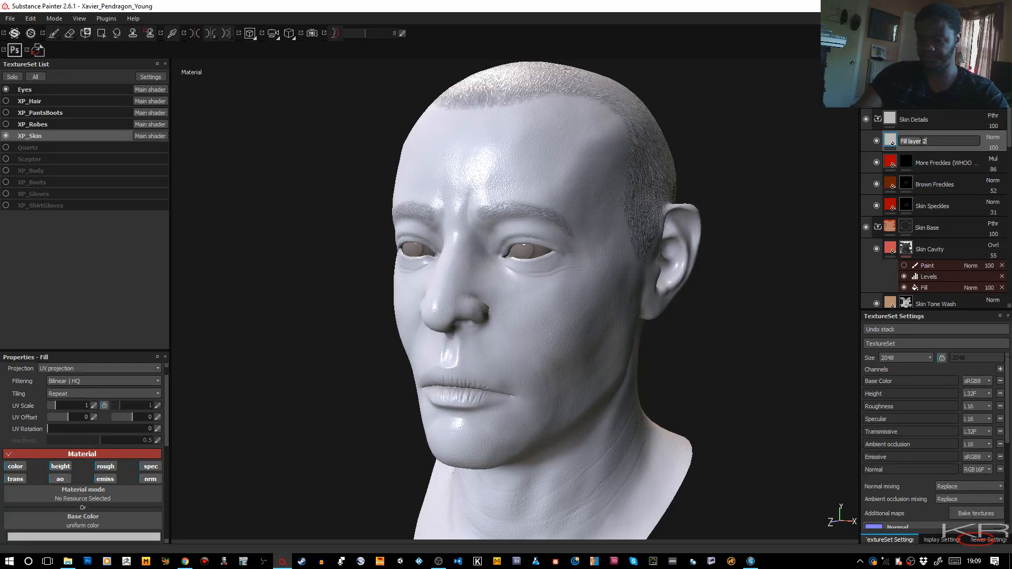
pyautogui.write('Re')
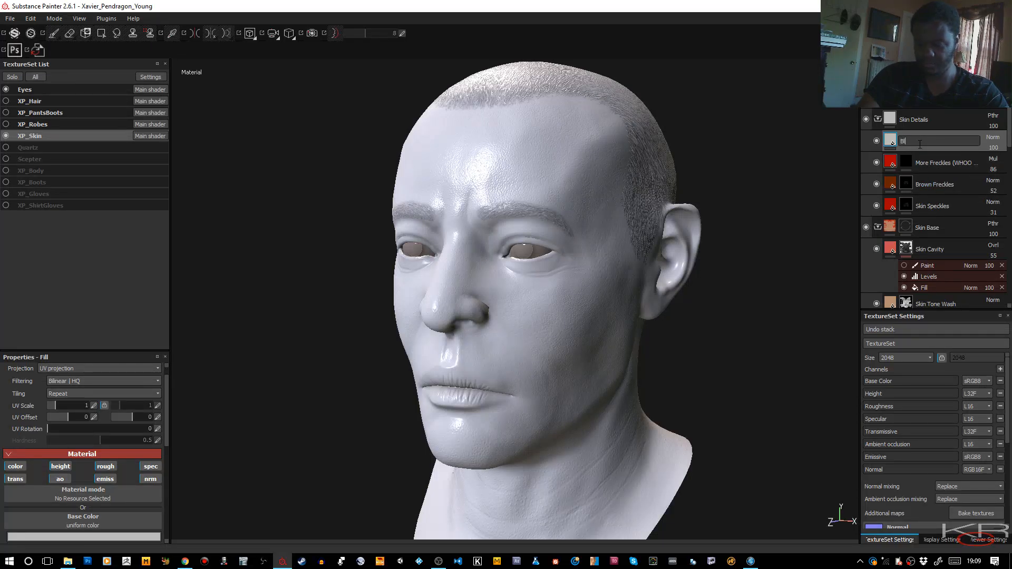
pyautogui.write('ood Miss')
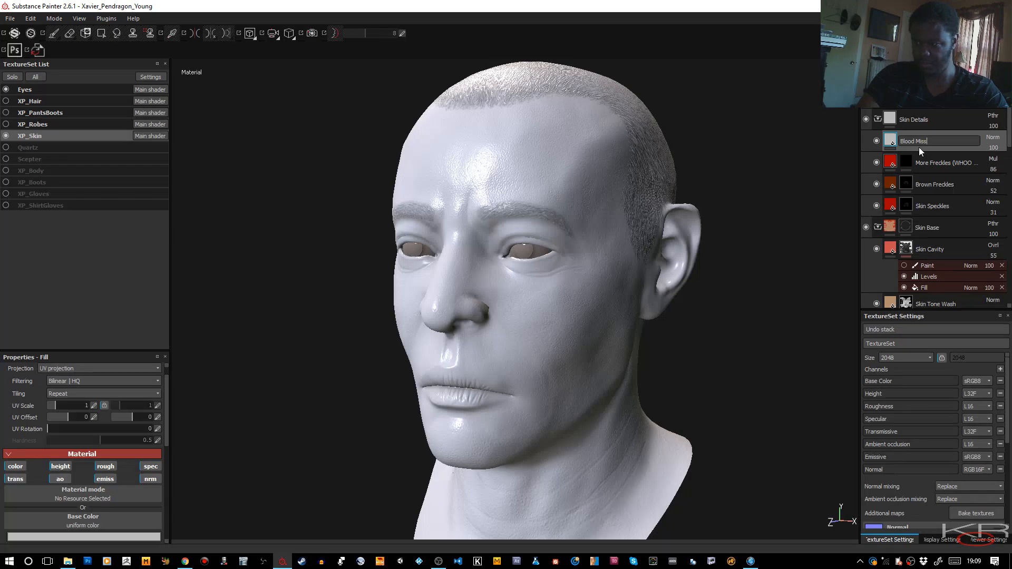
pyautogui.press('BackSpace')
pyautogui.write('t (E')
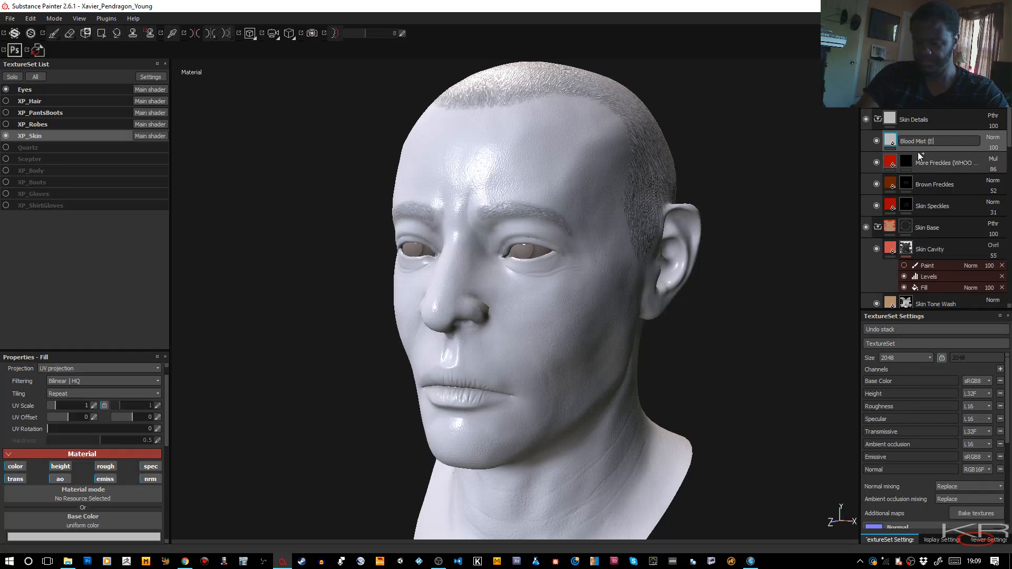
pyautogui.write('EWWW')
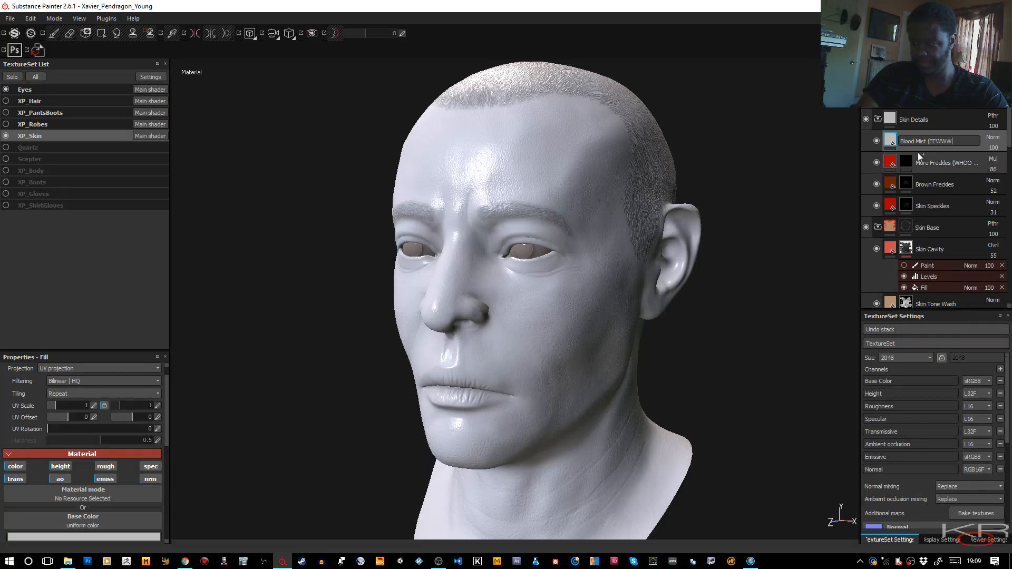
pyautogui.write('WWWW!)')
pyautogui.press('Return')
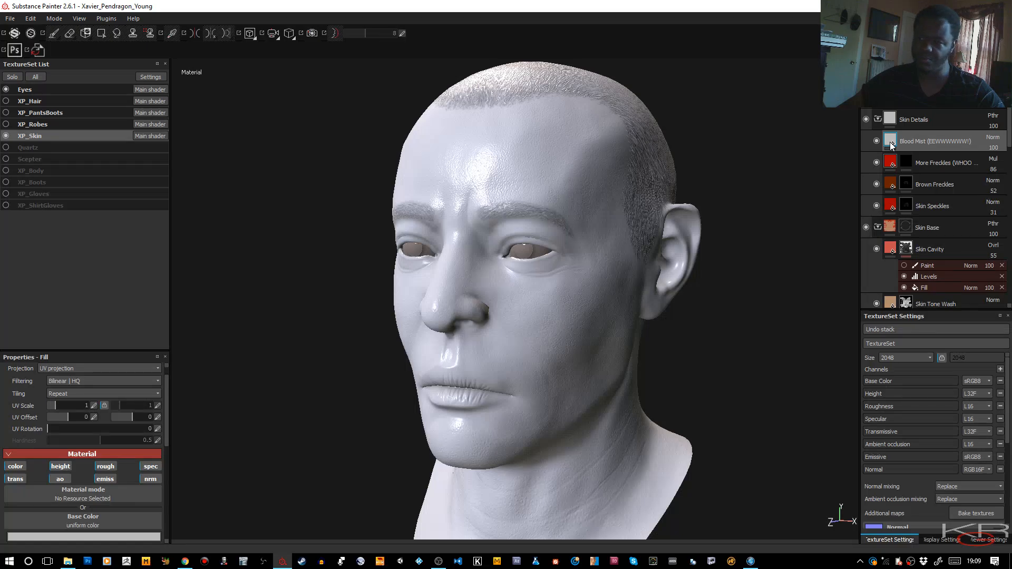
# Step: Disable every material channel except color on the Blood Mist fill layer
pyautogui.moveTo(892, 146)
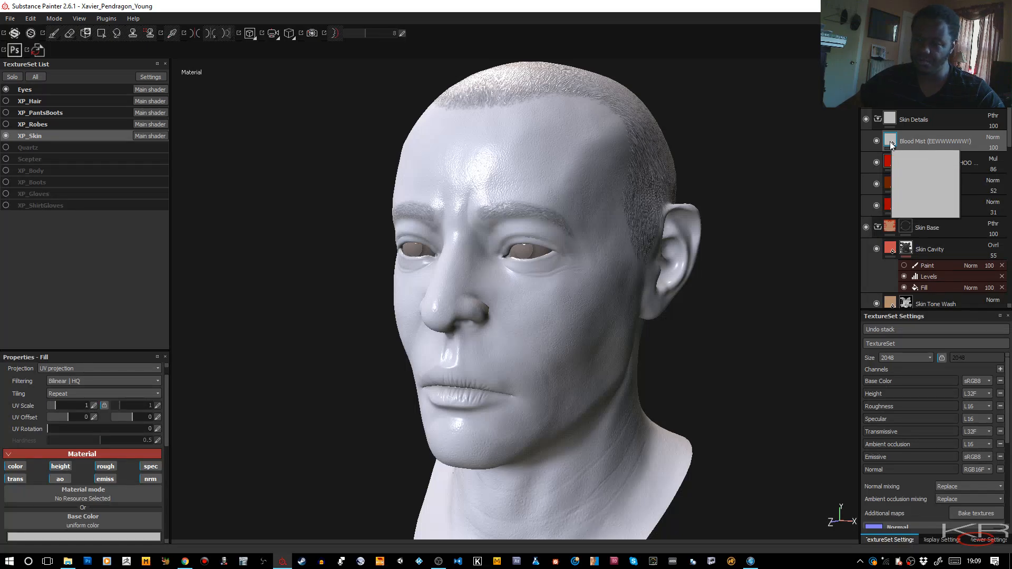
pyautogui.click(19, 480)
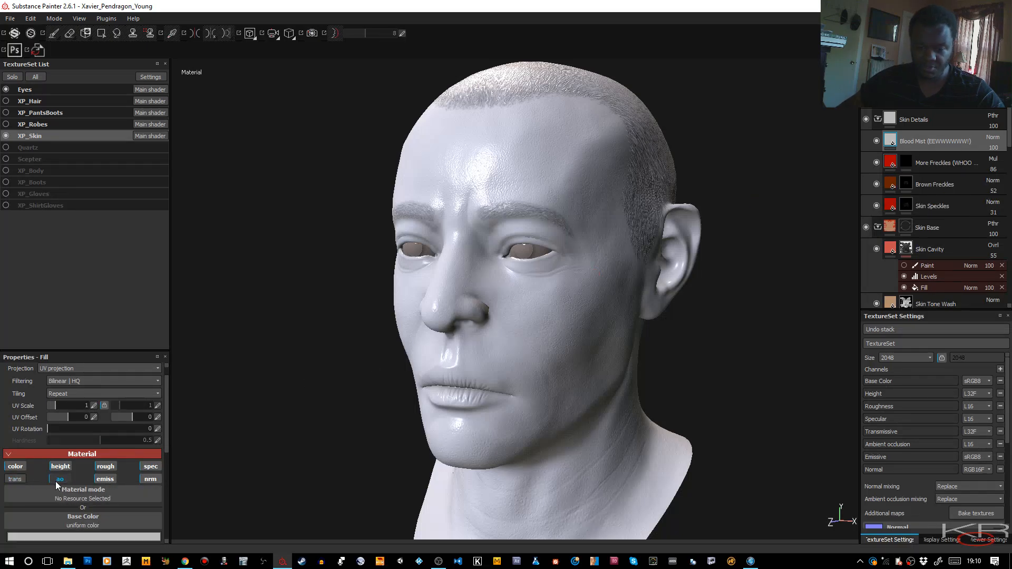
pyautogui.click(59, 479)
pyautogui.click(60, 466)
pyautogui.click(105, 467)
pyautogui.click(105, 479)
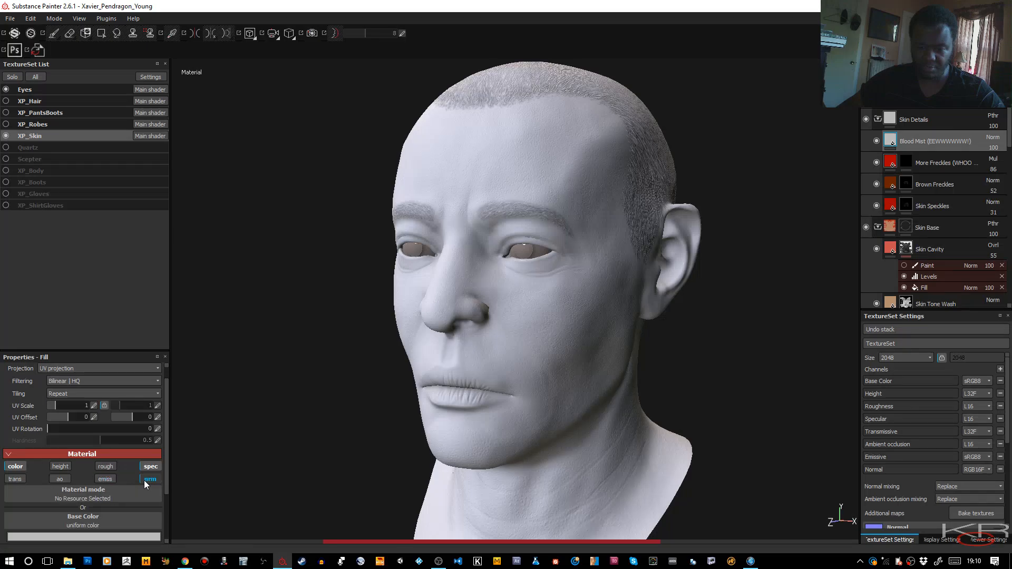
pyautogui.click(150, 466)
# Step: Set the Blood Mist fill's base color to a bright saturated red and add a black mask to the layer
pyautogui.click(77, 536)
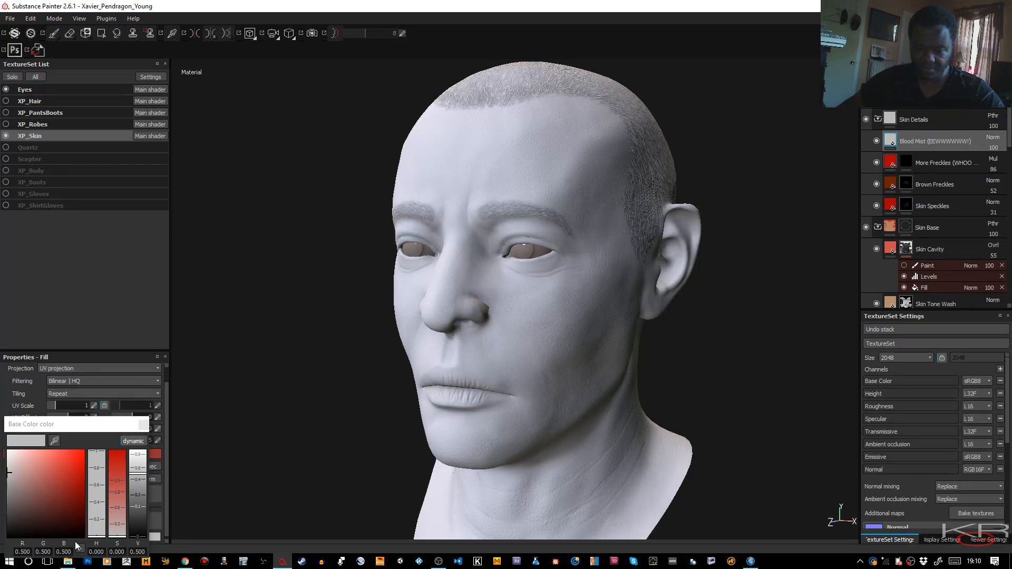
pyautogui.moveTo(74, 473); pyautogui.dragTo(76, 464)
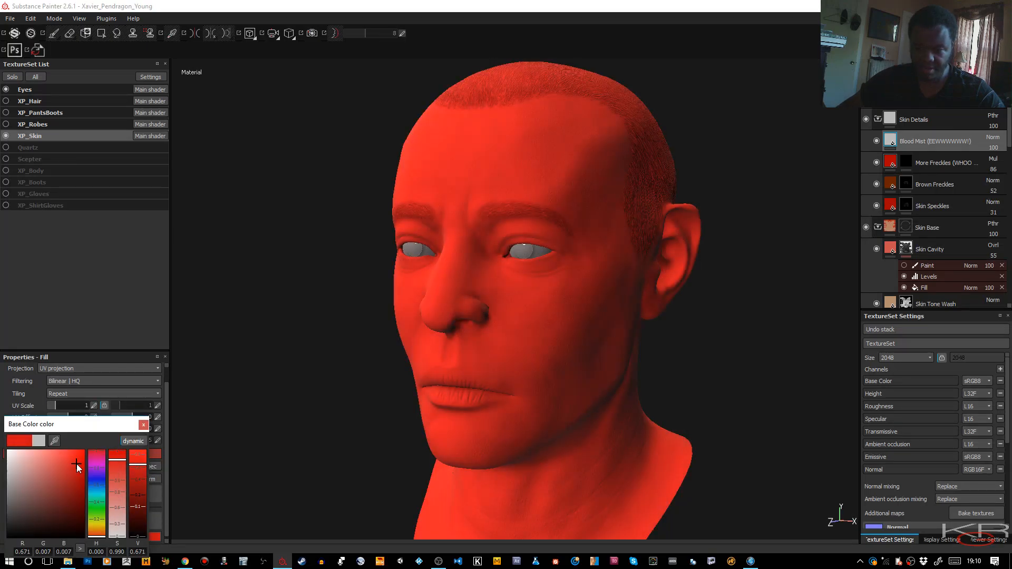
pyautogui.click(143, 425)
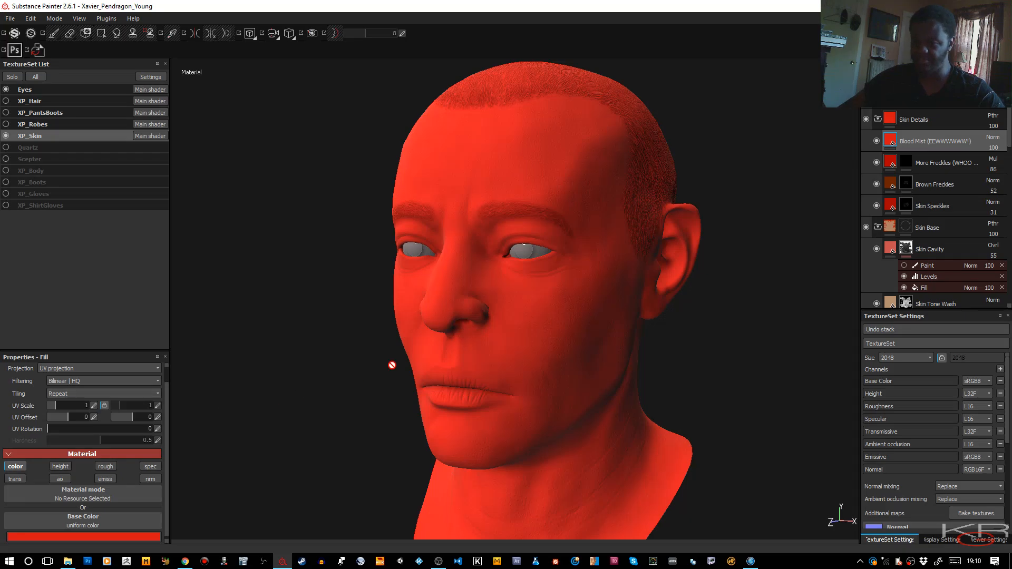
pyautogui.rightClick(929, 138)
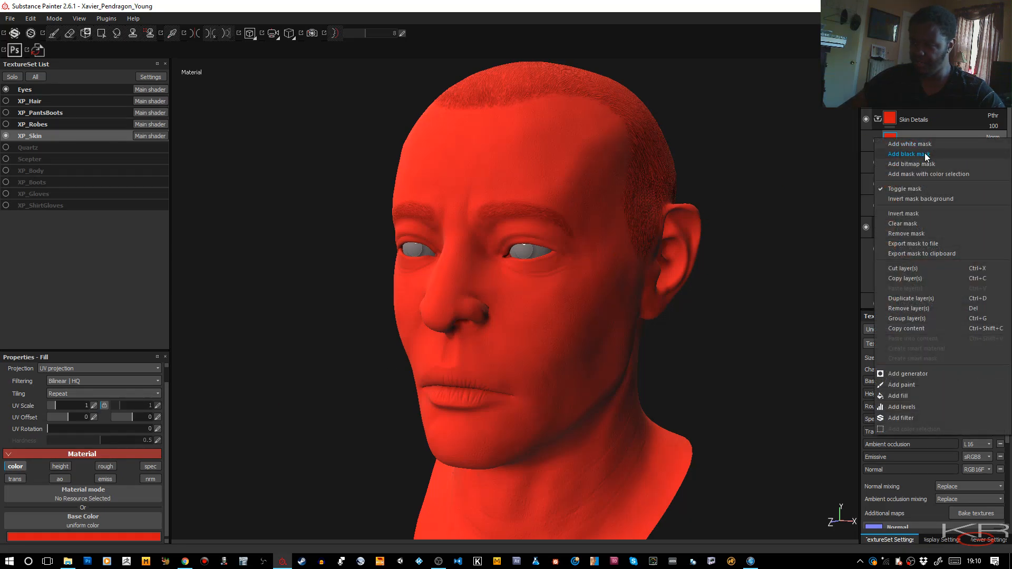
pyautogui.click(925, 153)
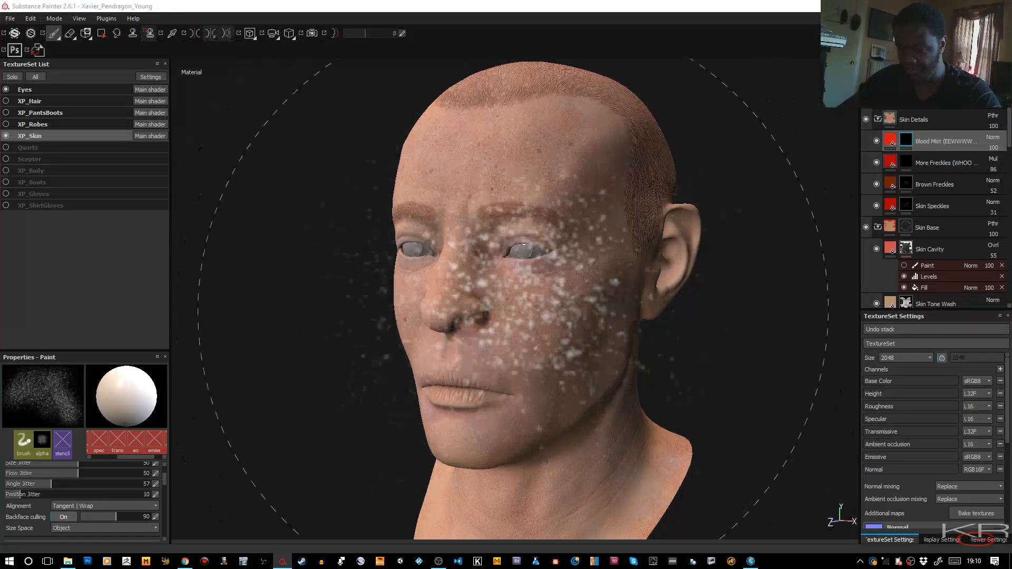
# Step: Shrink the brush, set its flow to 51 and paint a first patch of redness beside the nose on the character's left cheek
pyautogui.keyDown('ctrl'); pyautogui.moveTo(509, 293); pyautogui.dragTo(442, 291, button='right'); pyautogui.keyUp('ctrl')
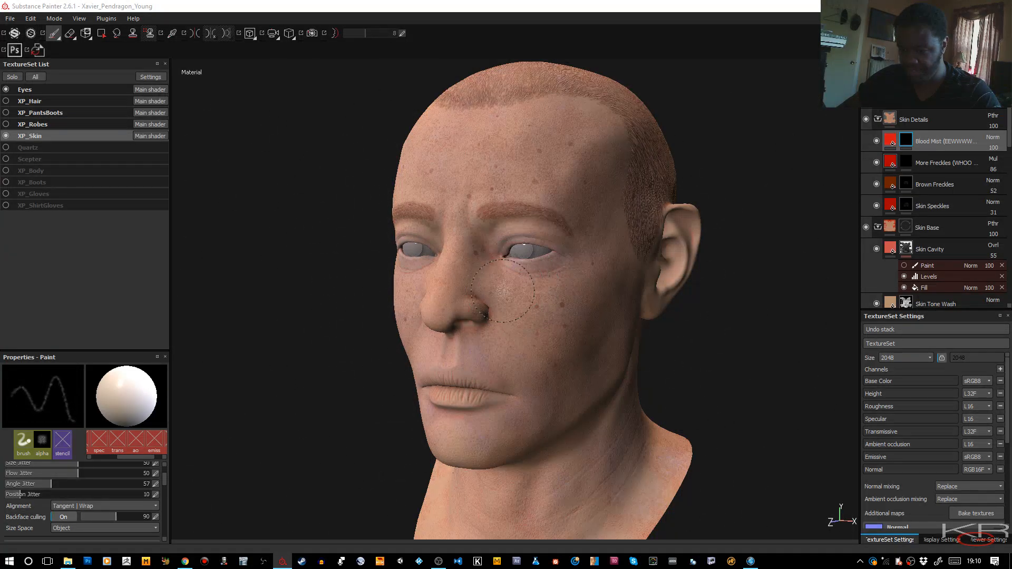
pyautogui.scroll(2, 443, 307)
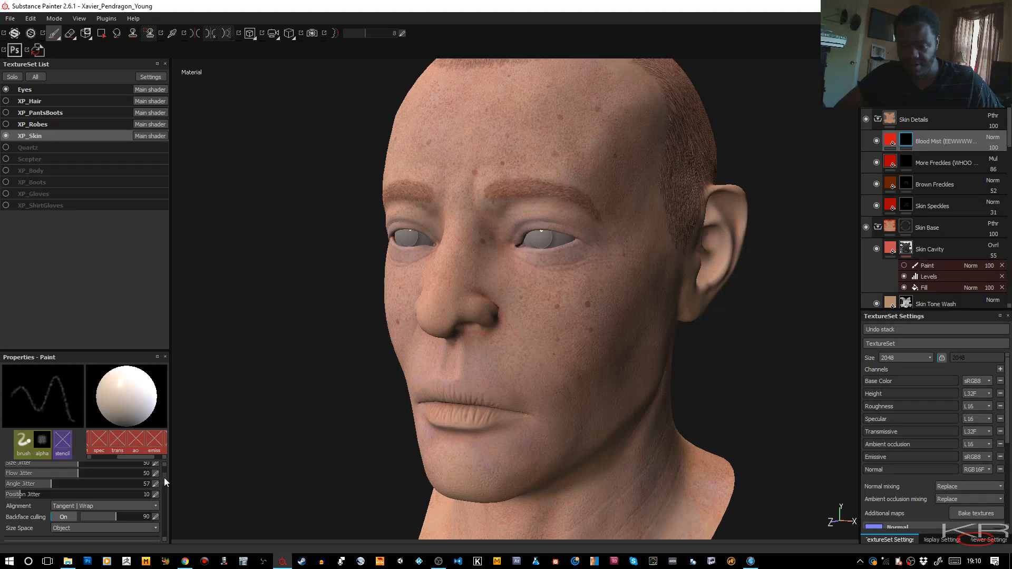
pyautogui.scroll(4, 163, 478)
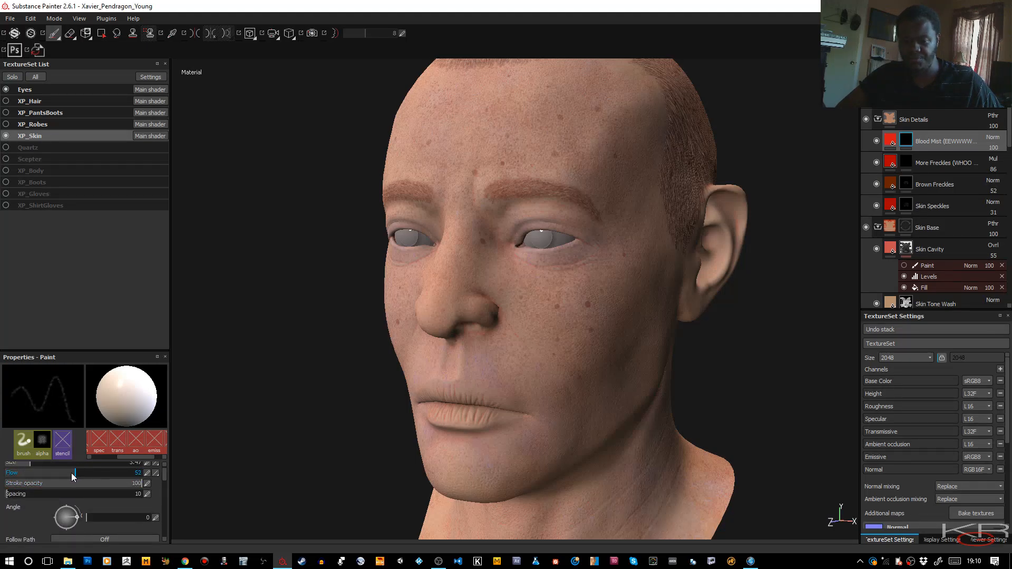
pyautogui.moveTo(71, 473); pyautogui.dragTo(70, 473)
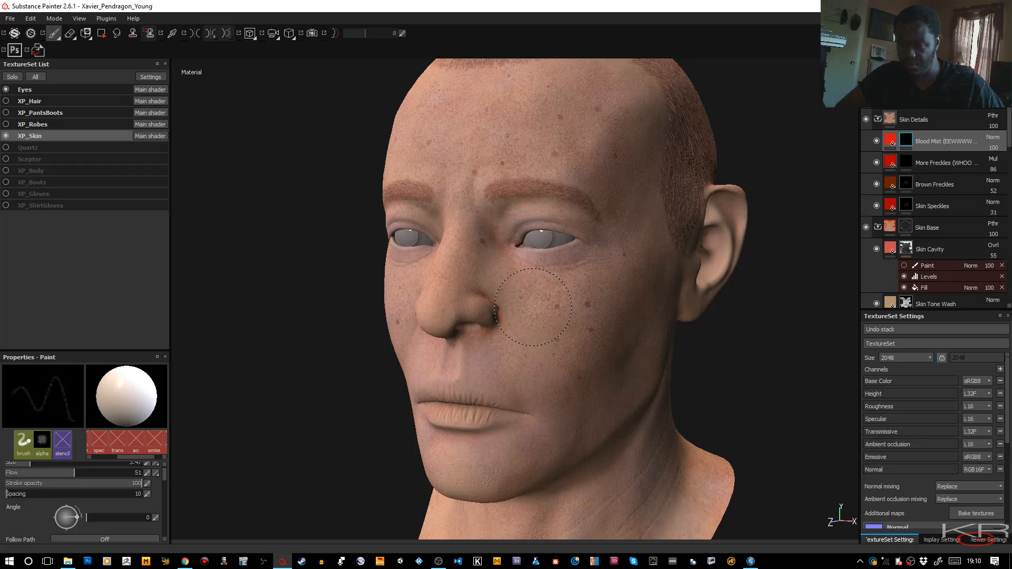
pyautogui.moveTo(528, 306); pyautogui.dragTo(547, 309)
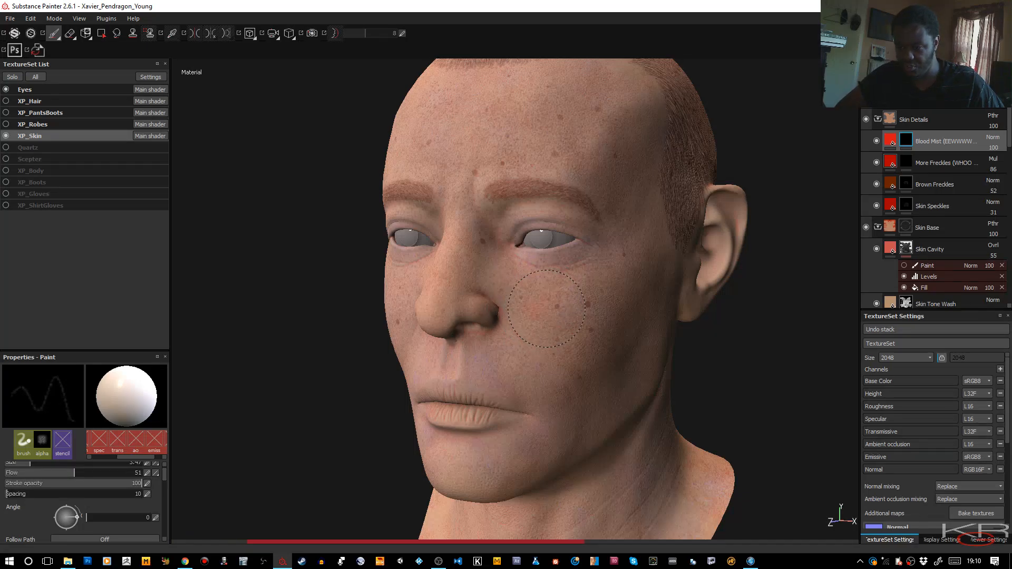
# Step: Build up redness across the character's left cheek with the brush flow at 21 and its pen-pressure control toggled
pyautogui.click(33, 474)
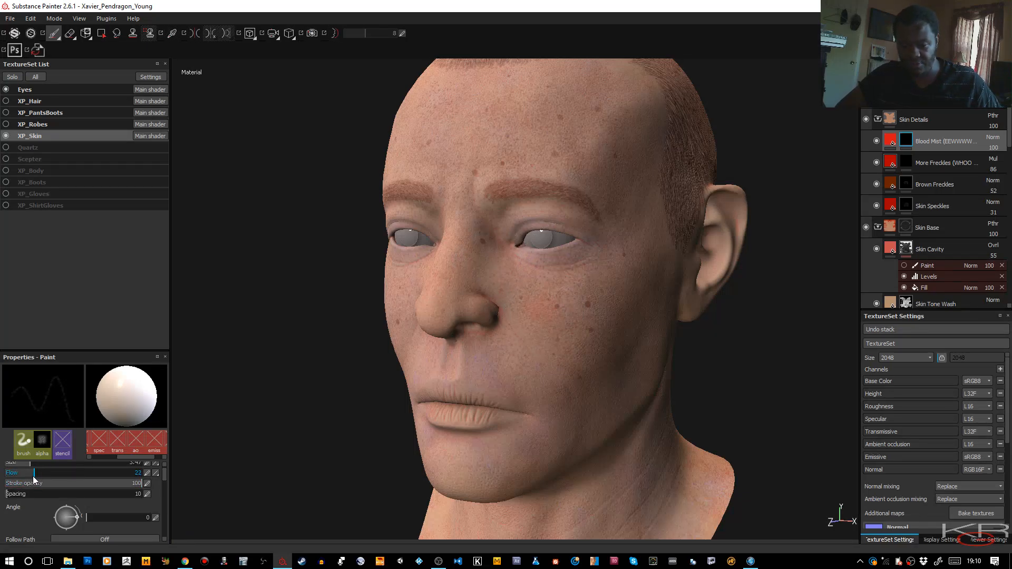
pyautogui.click(154, 475)
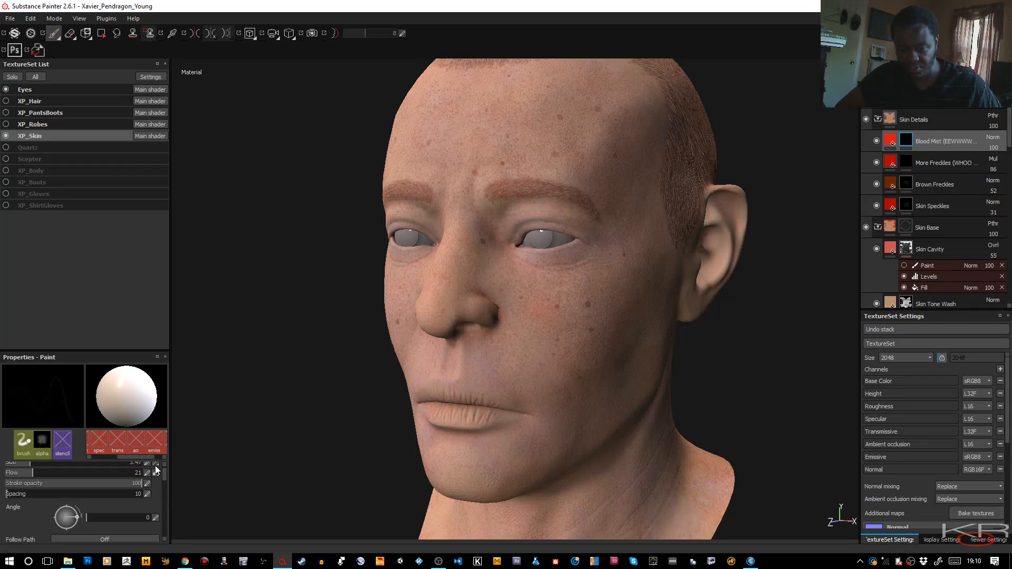
pyautogui.click(156, 468)
pyautogui.click(166, 484)
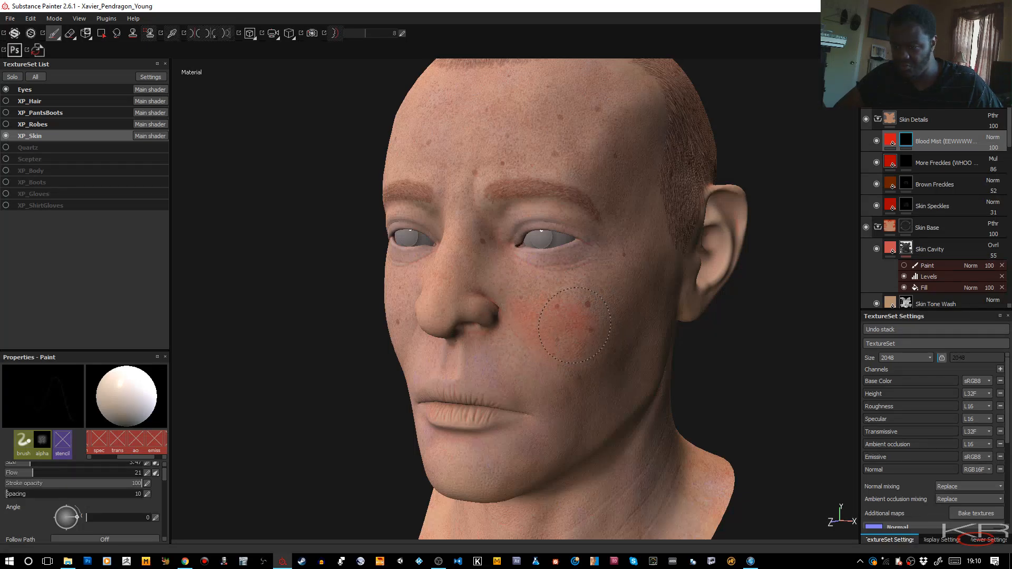
pyautogui.moveTo(575, 326)
pyautogui.mouseDown()
pyautogui.moveTo(552, 354)
pyautogui.moveTo(558, 330)
pyautogui.moveTo(543, 319)
pyautogui.mouseUp()
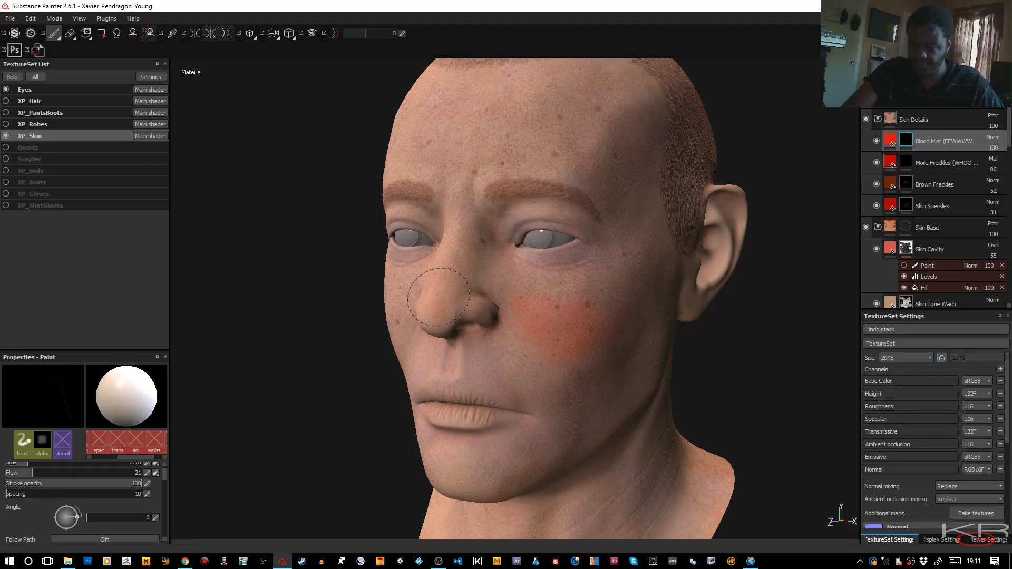
# Step: Reduce the brush size to 2.76 and paint redness on the tip of the nose
pyautogui.press('[')
pyautogui.press('d')
pyautogui.moveTo(439, 297); pyautogui.dragTo(440, 298)
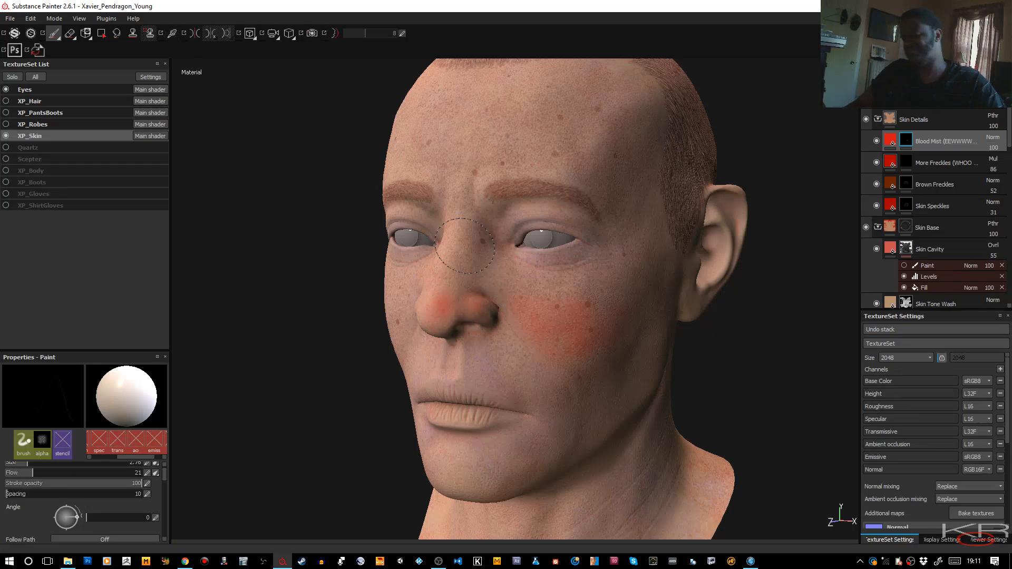
# Step: Show the 3D and 2D views side by side and frame the unwrapped face in the 2D view
pyautogui.keyDown('alt'); pyautogui.moveTo(463, 245); pyautogui.dragTo(640, 264); pyautogui.keyUp('alt')
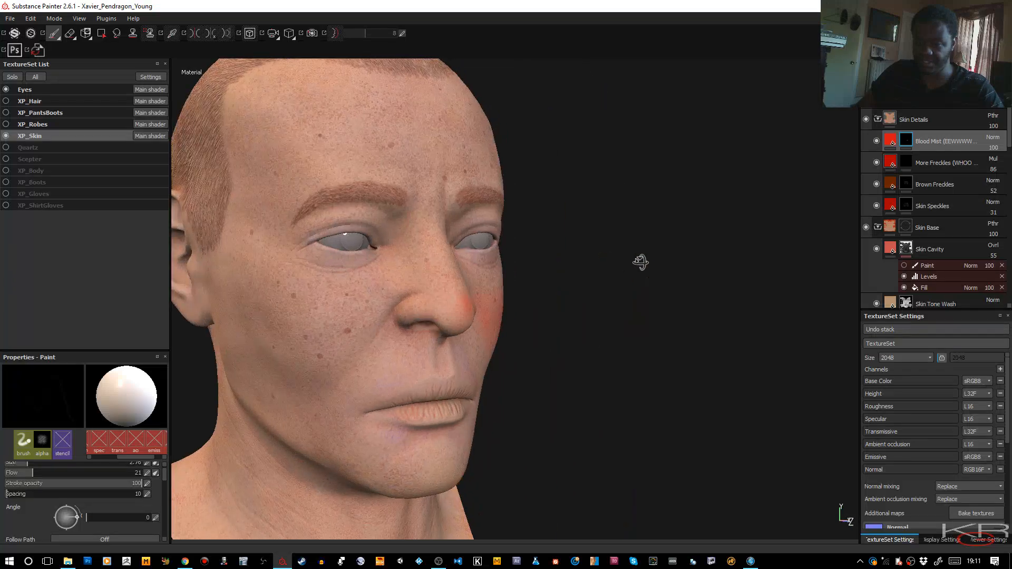
pyautogui.click(253, 34)
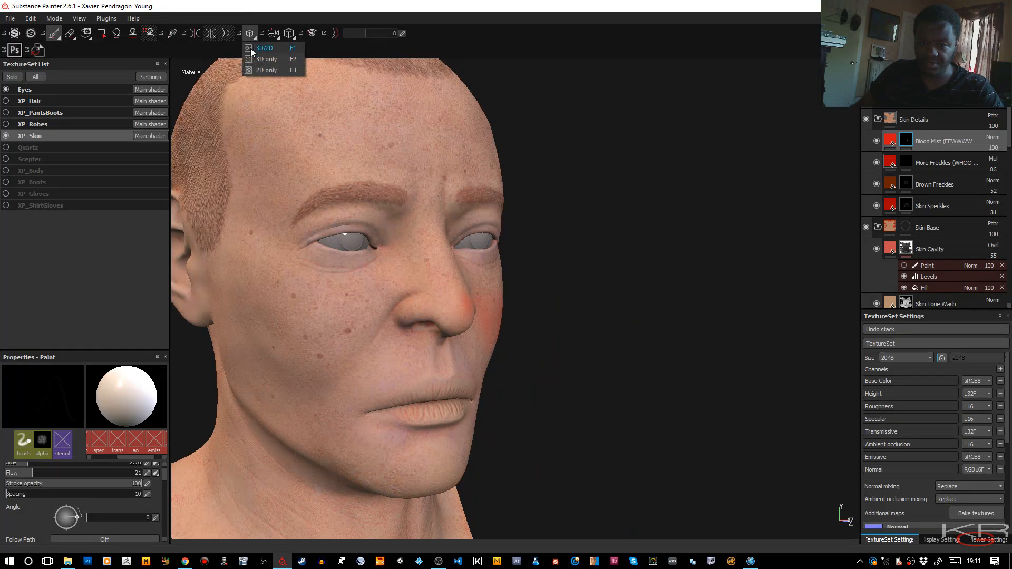
pyautogui.click(250, 48)
pyautogui.keyDown('alt'); pyautogui.moveTo(759, 326); pyautogui.dragTo(801, 443, button='right'); pyautogui.keyUp('alt')
pyautogui.keyDown('alt'); pyautogui.moveTo(738, 340); pyautogui.dragTo(665, 338, button='middle'); pyautogui.keyUp('alt')
pyautogui.keyDown('alt'); pyautogui.moveTo(734, 398); pyautogui.dragTo(777, 488, button='right'); pyautogui.keyUp('alt')
pyautogui.keyDown('alt'); pyautogui.moveTo(727, 332); pyautogui.dragTo(789, 352, button='middle'); pyautogui.keyUp('alt')
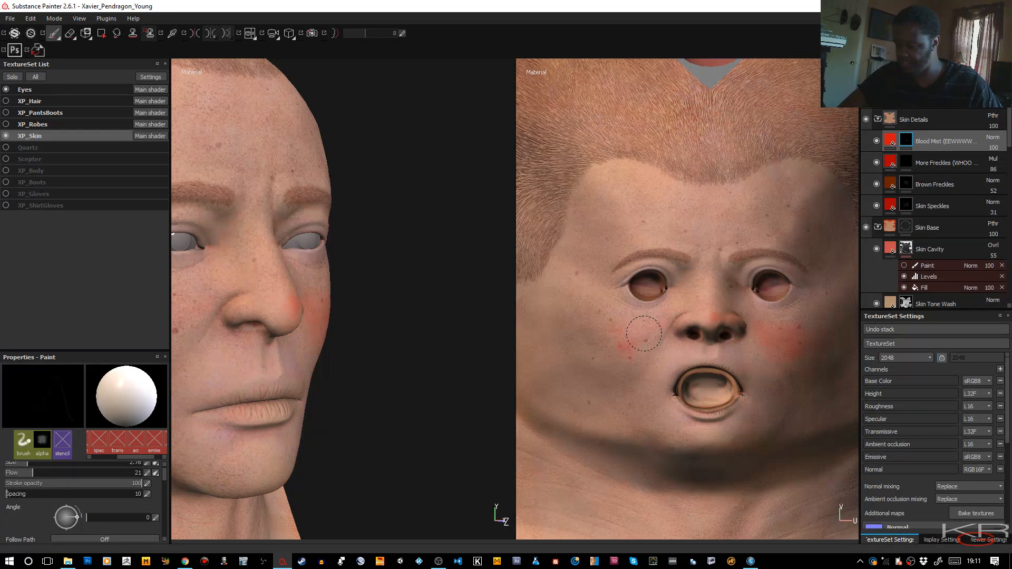
# Step: Enlarge the brush to size 4.24 and paint redness on the character's right cheek in the 2D view
pyautogui.press(']')
pyautogui.press(']')
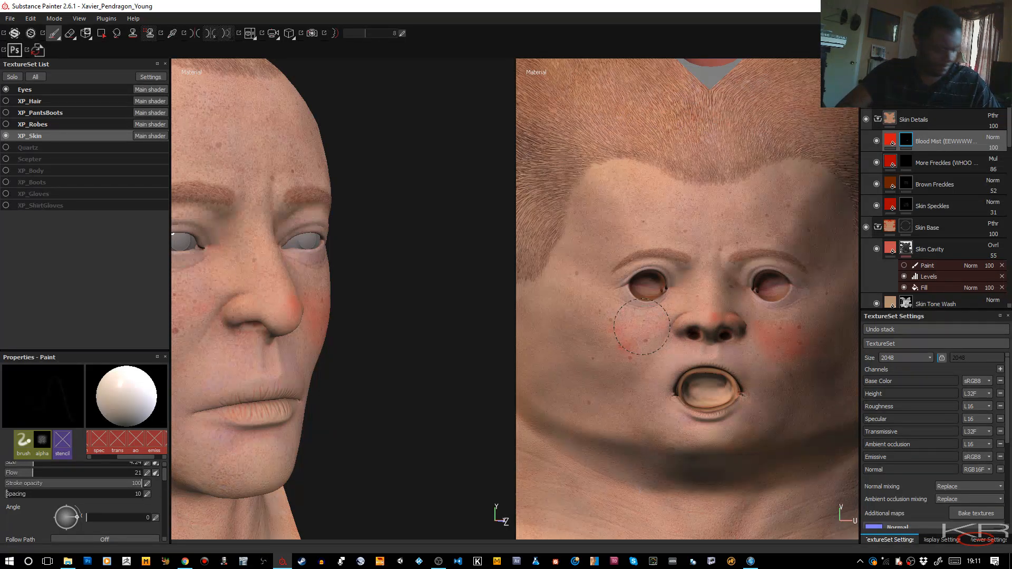
pyautogui.press(']')
pyautogui.press(']')
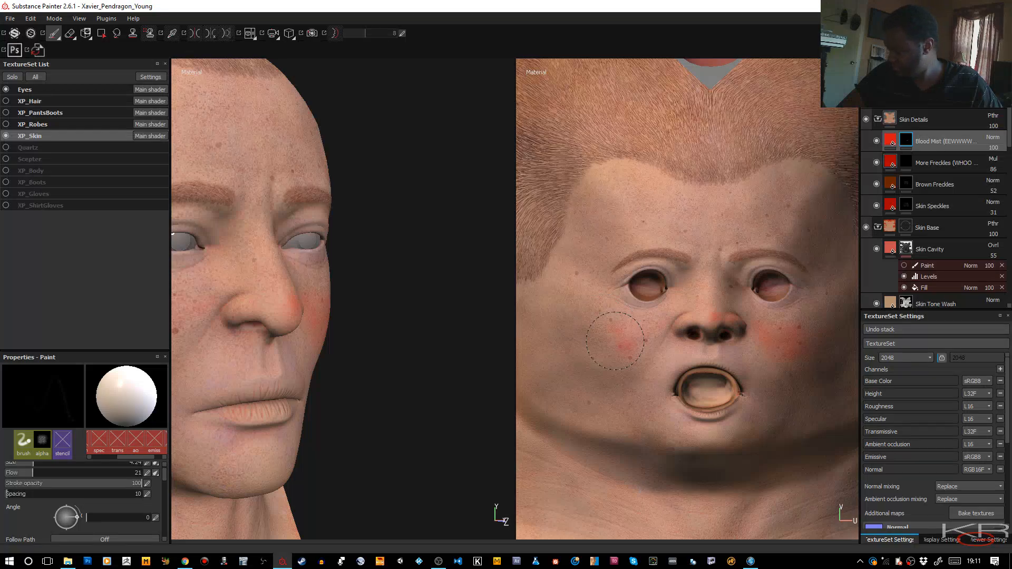
pyautogui.moveTo(621, 334)
pyautogui.mouseDown()
pyautogui.moveTo(607, 332)
pyautogui.moveTo(623, 345)
pyautogui.mouseUp()
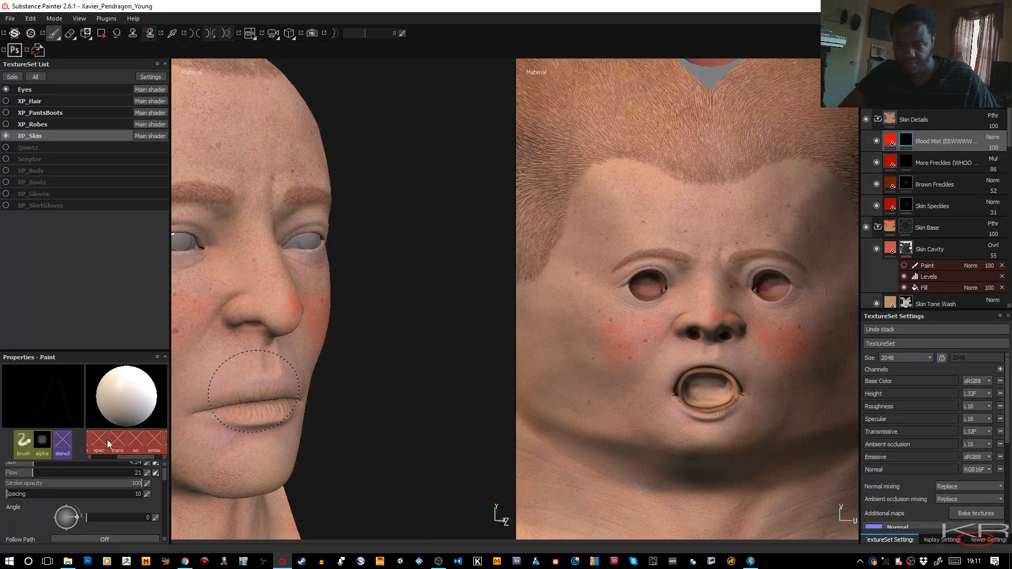
# Step: Set the brush flow to 27 and strengthen the redness on the character's right cheek and across the nose
pyautogui.moveTo(34, 473); pyautogui.dragTo(42, 477)
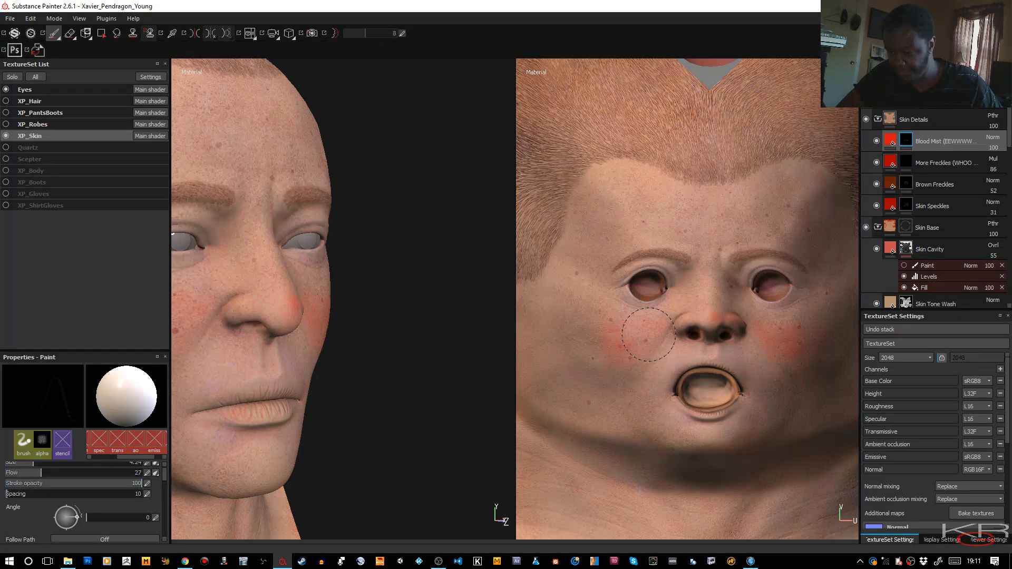
pyautogui.moveTo(650, 337); pyautogui.dragTo(639, 356)
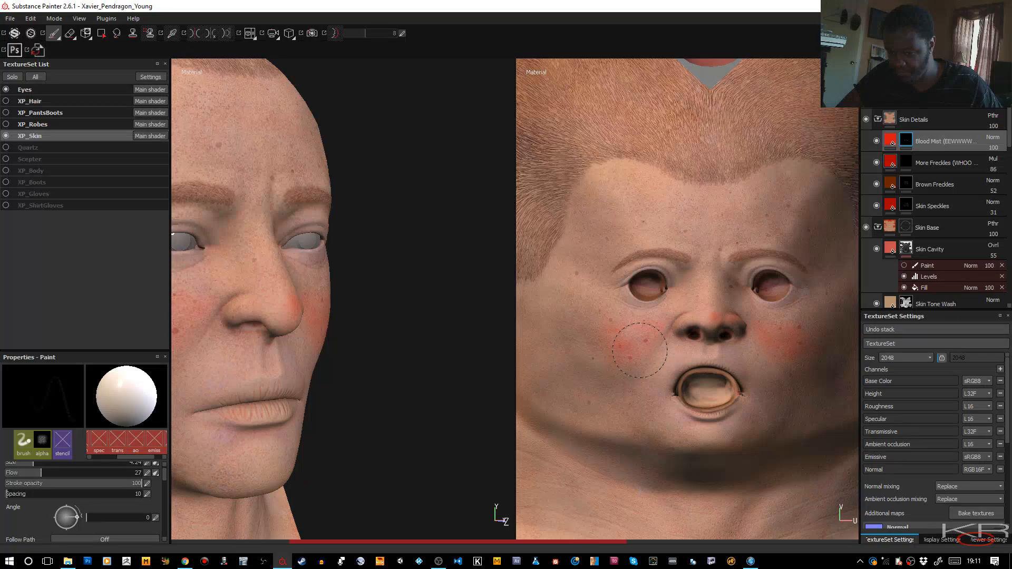
pyautogui.moveTo(703, 315); pyautogui.dragTo(694, 314)
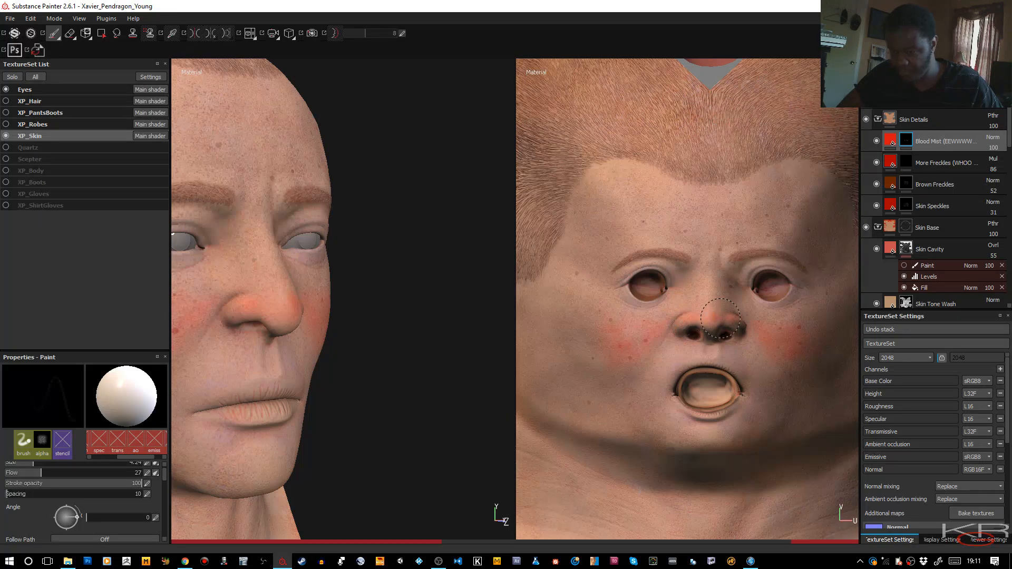
# Step: In the base color channel view, strengthen the redness across the nose and both cheeks, and set the Blood Mist layer's opacity to 58
pyautogui.press('c')
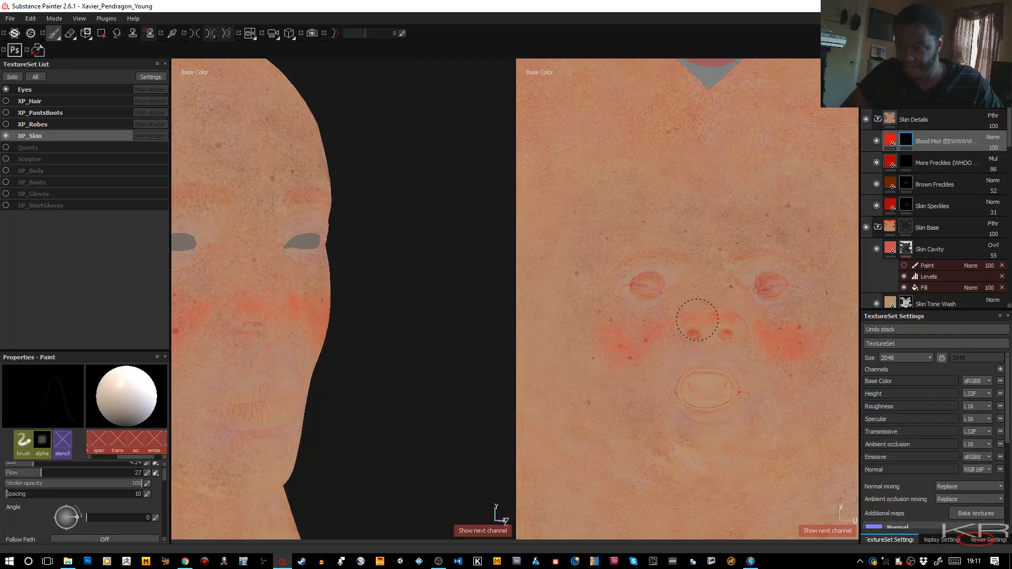
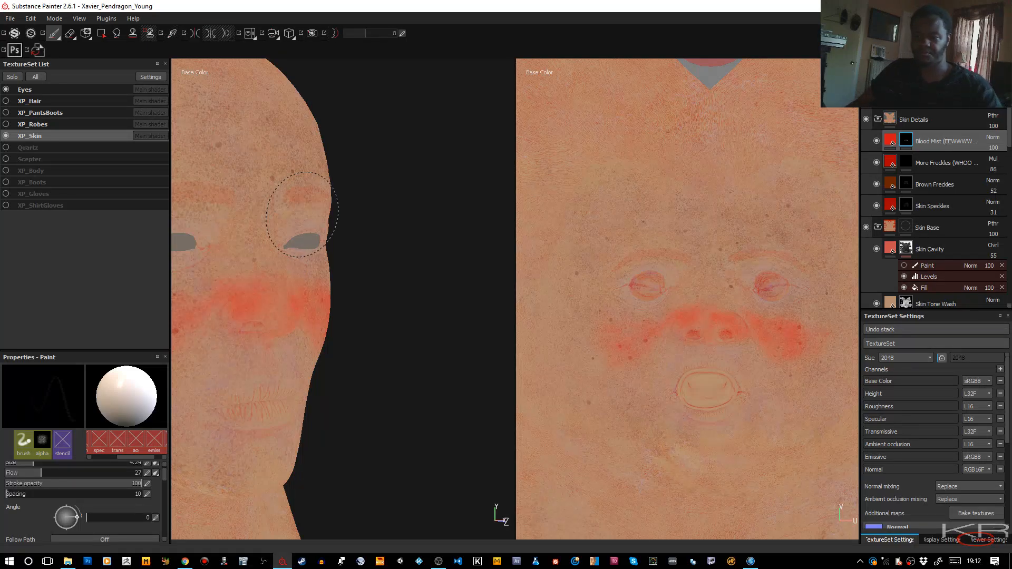
pyautogui.keyDown('alt'); pyautogui.moveTo(291, 233); pyautogui.dragTo(479, 226); pyautogui.keyUp('alt')
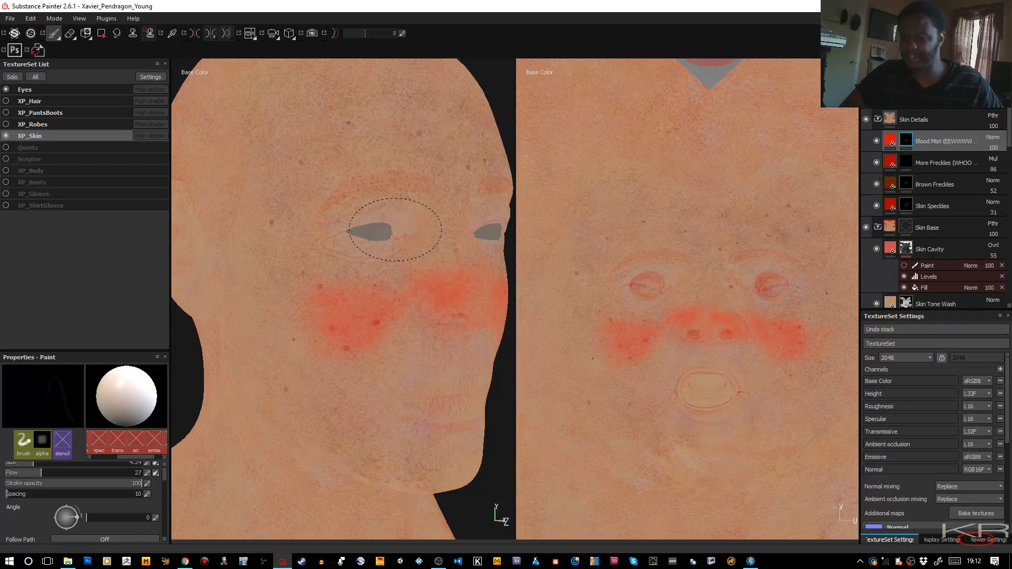
pyautogui.moveTo(385, 216)
pyautogui.keyDown('alt'); pyautogui.mouseDown()
pyautogui.moveTo(395, 259)
pyautogui.moveTo(343, 267)
pyautogui.moveTo(422, 256)
pyautogui.mouseUp(); pyautogui.keyUp('alt')
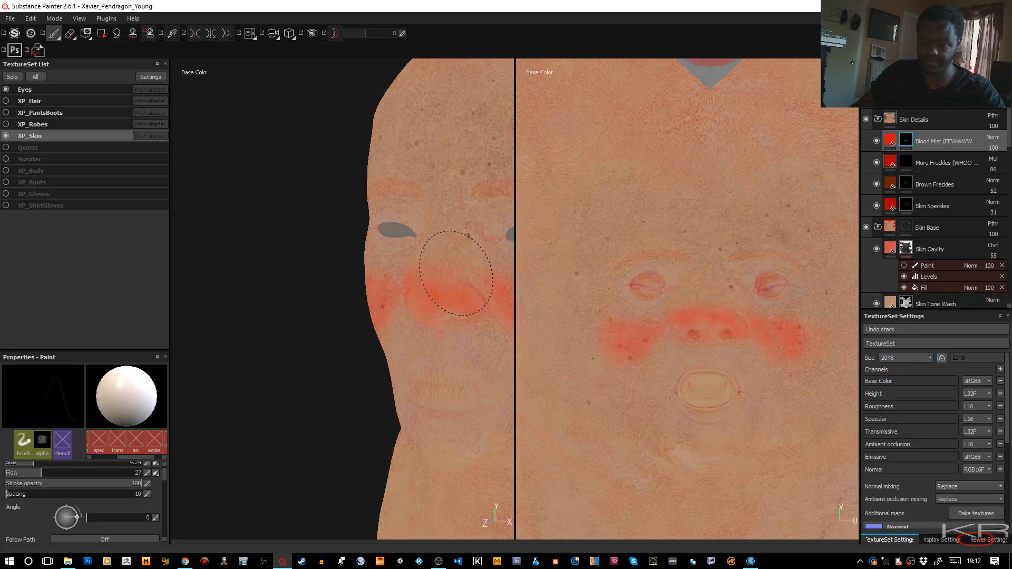
pyautogui.keyDown('alt'); pyautogui.moveTo(448, 271); pyautogui.dragTo(362, 282); pyautogui.keyUp('alt')
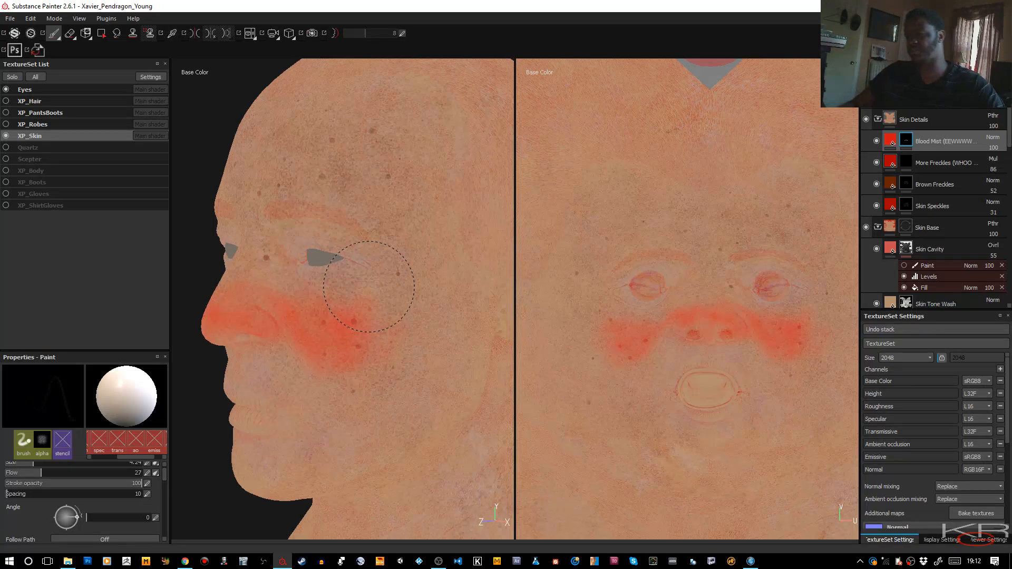
pyautogui.click(994, 148)
pyautogui.moveTo(997, 156); pyautogui.dragTo(990, 161)
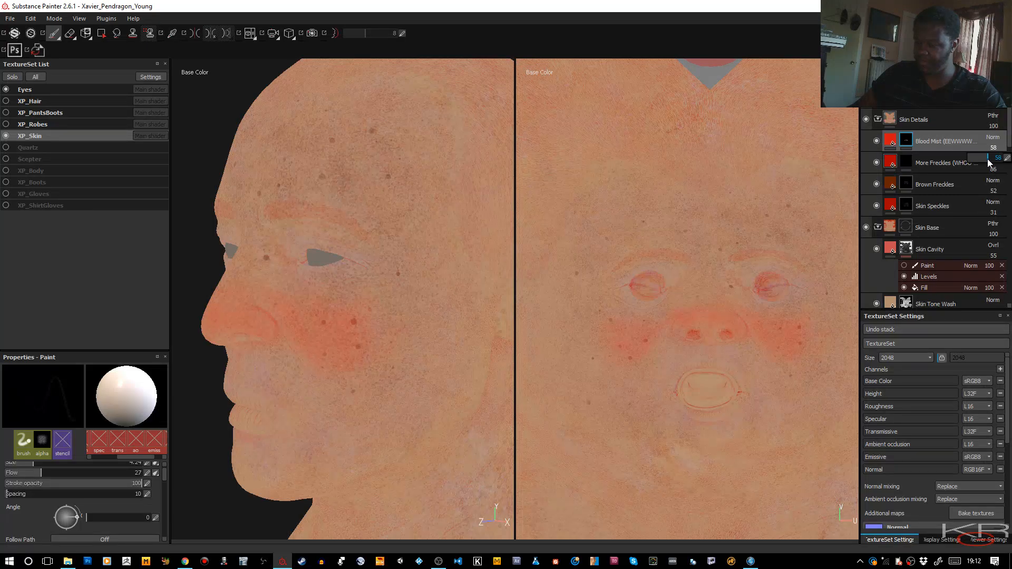
# Step: Reduce the brush size to 2.76 and, with symmetry on, paint redness onto the inner folds of the ears
pyautogui.moveTo(712, 276); pyautogui.dragTo(561, 298, button='middle')
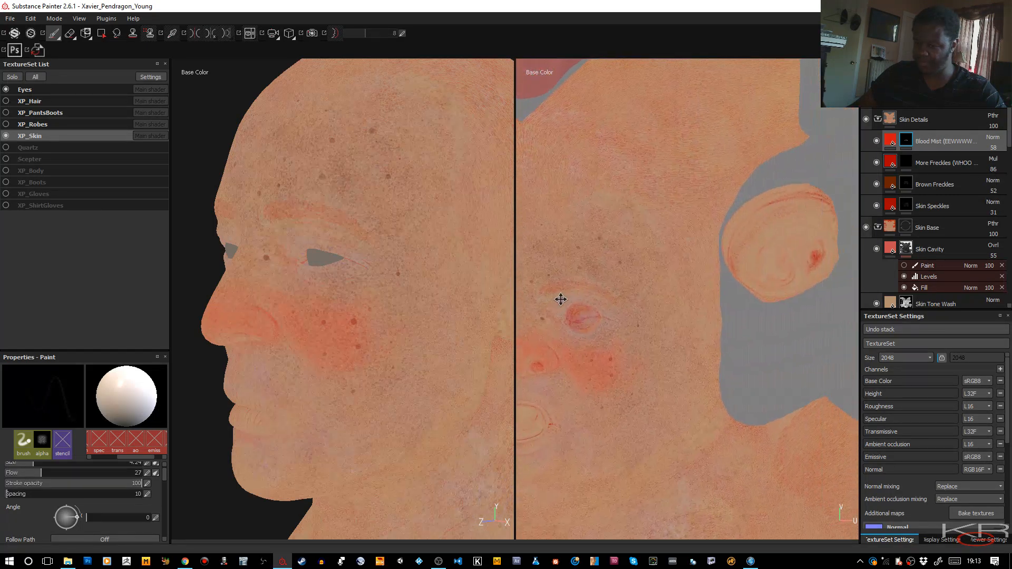
pyautogui.keyDown('alt'); pyautogui.moveTo(419, 276); pyautogui.dragTo(323, 296); pyautogui.keyUp('alt')
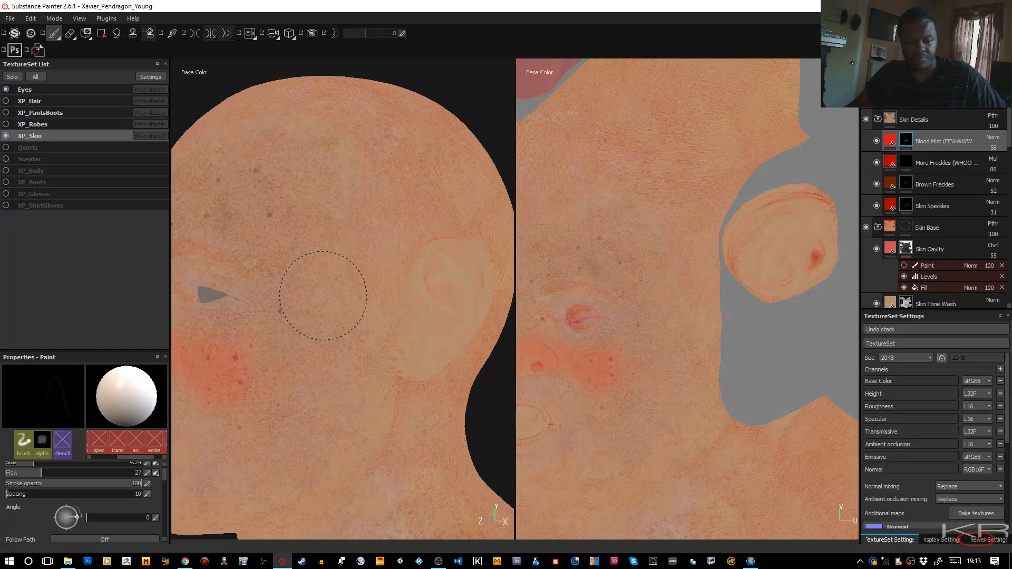
pyautogui.press('[')
pyautogui.press('[')
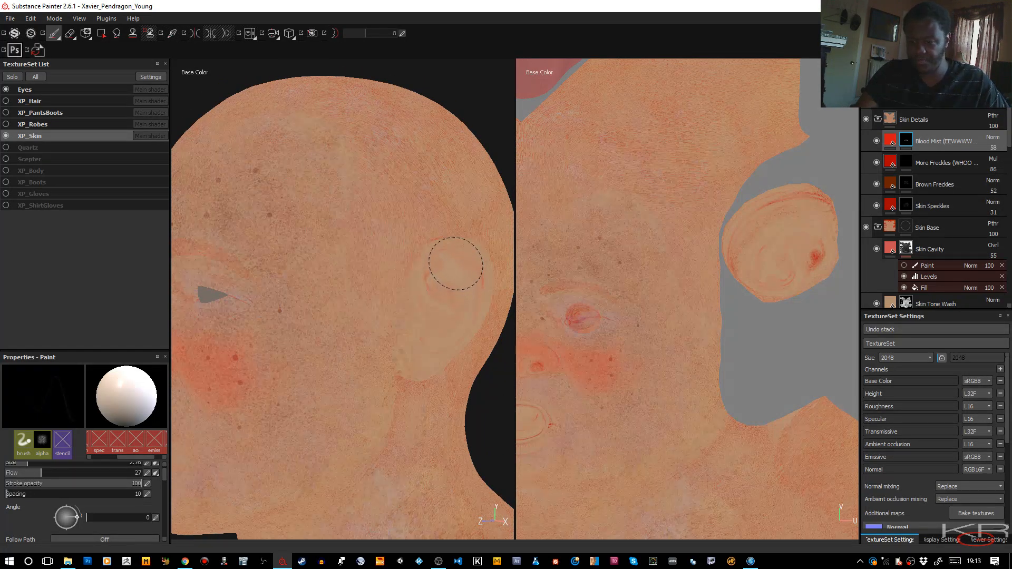
pyautogui.press('l')
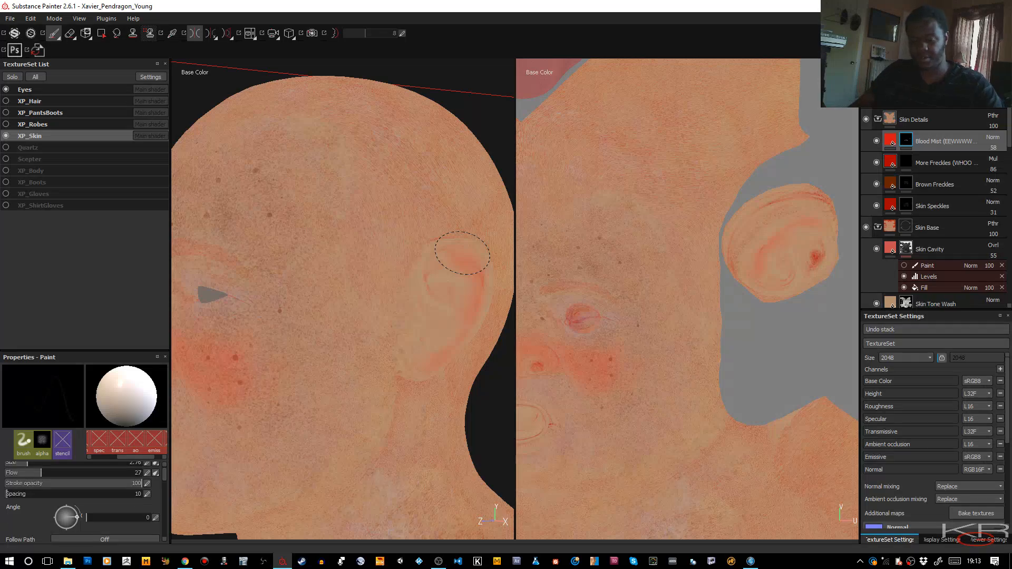
# Step: Paint redness over the backs and outer rims of the ears with symmetry on
pyautogui.moveTo(463, 249)
pyautogui.keyDown('alt'); pyautogui.mouseDown()
pyautogui.moveTo(436, 255)
pyautogui.moveTo(422, 287)
pyautogui.moveTo(293, 309)
pyautogui.moveTo(355, 271)
pyautogui.mouseUp(); pyautogui.keyUp('alt')
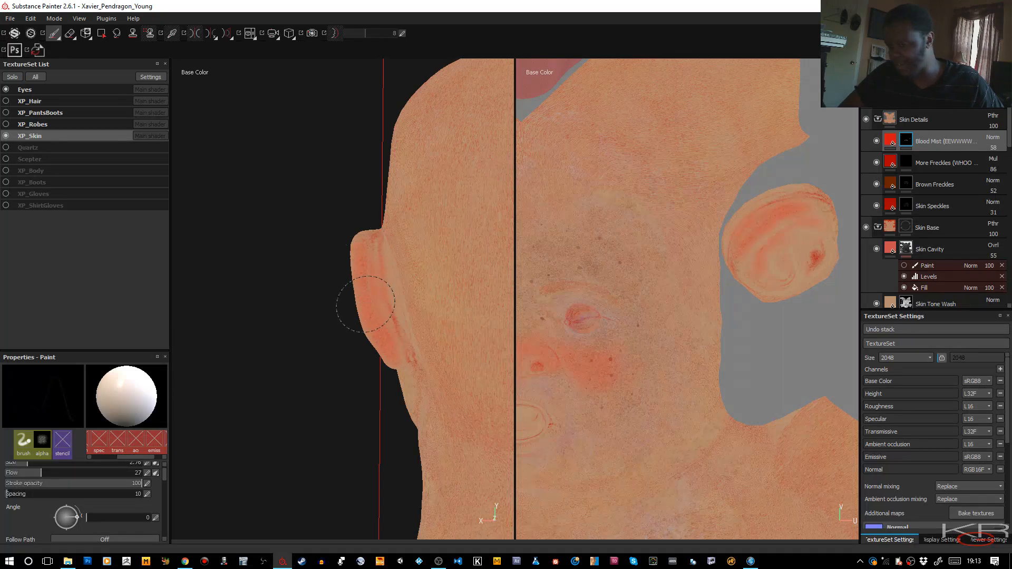
pyautogui.press('l')
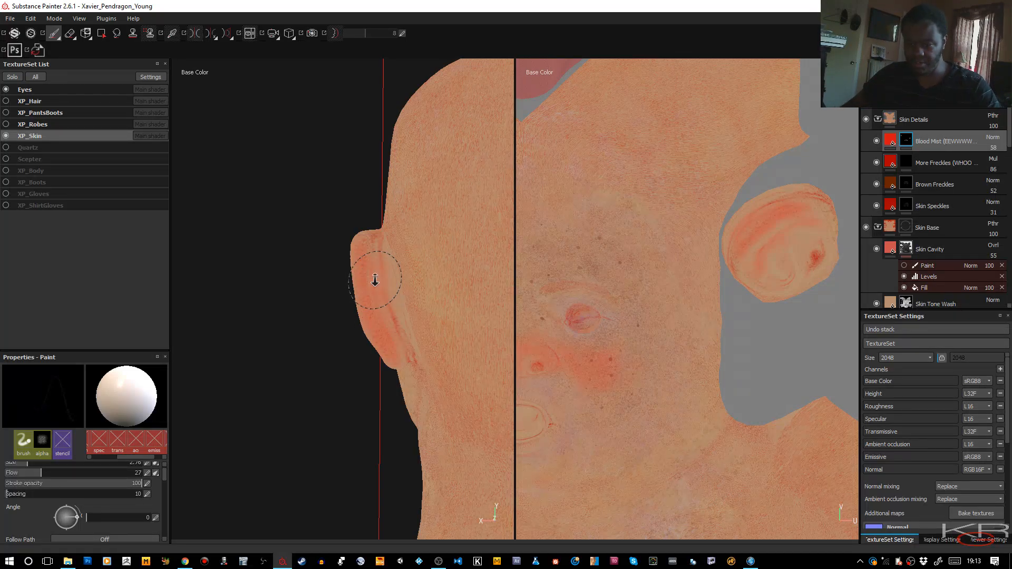
pyautogui.moveTo(378, 273)
pyautogui.keyDown('alt'); pyautogui.mouseDown()
pyautogui.moveTo(368, 318)
pyautogui.moveTo(584, 311)
pyautogui.moveTo(575, 308)
pyautogui.mouseUp(); pyautogui.keyUp('alt')
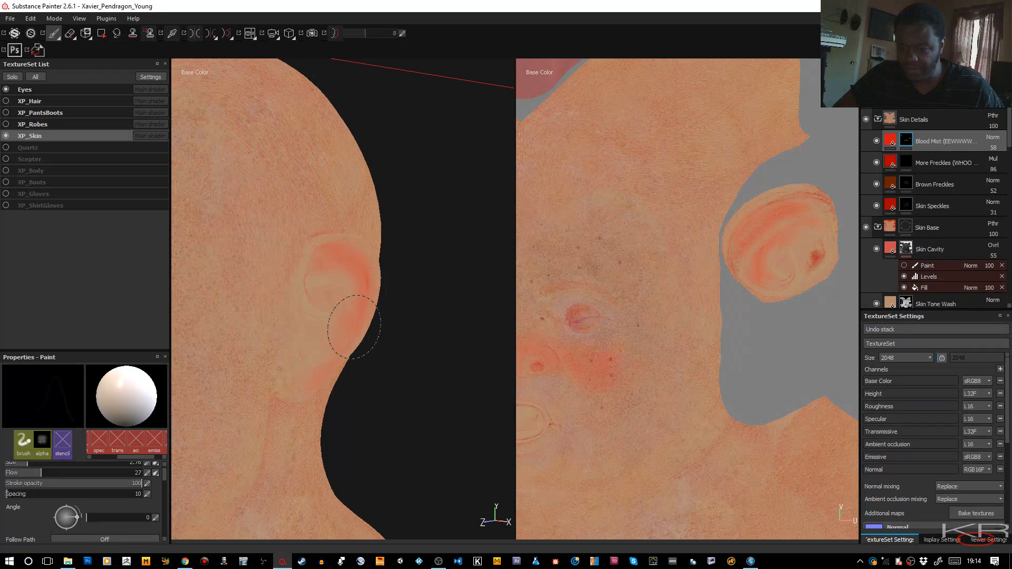
pyautogui.press('l')
pyautogui.press('l')
pyautogui.moveTo(335, 246); pyautogui.dragTo(365, 259)
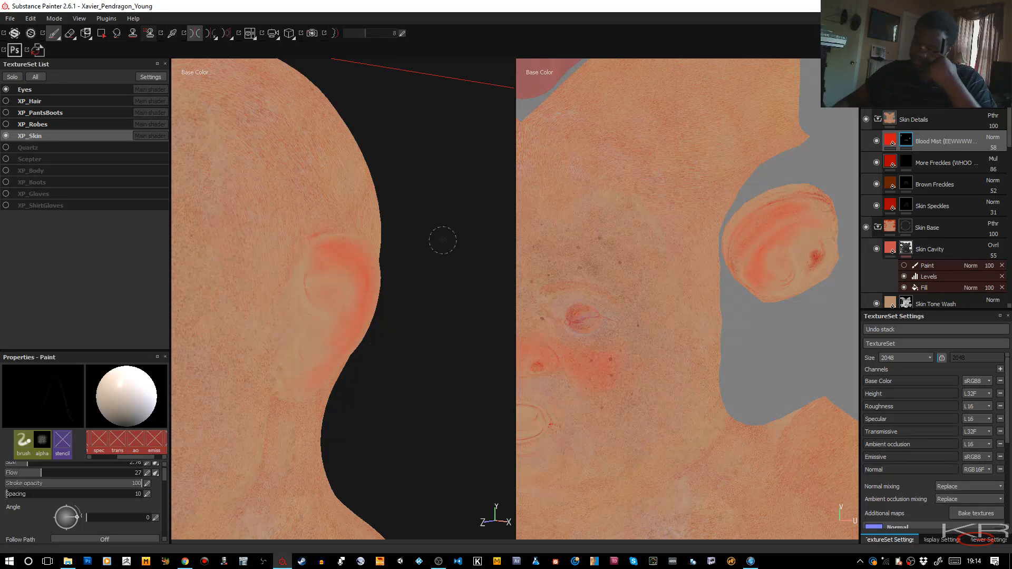
# Step: Check the redness on the whole face in the material and base color views, and set the Blood Mist layer's opacity to 23
pyautogui.keyDown('alt'); pyautogui.moveTo(414, 331); pyautogui.dragTo(293, 204, button='right'); pyautogui.keyUp('alt')
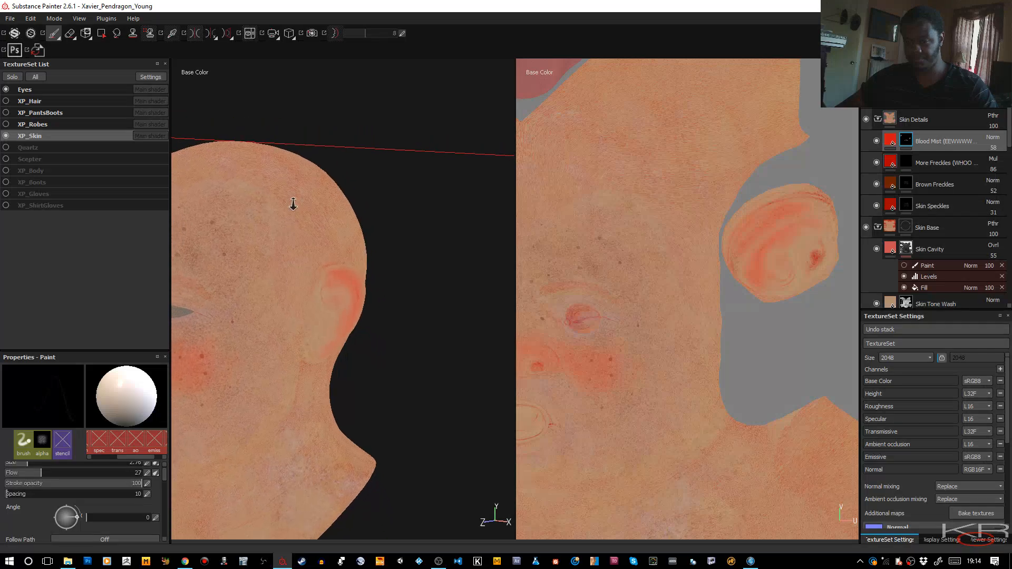
pyautogui.moveTo(293, 204)
pyautogui.keyDown('alt'); pyautogui.mouseDown()
pyautogui.moveTo(332, 220)
pyautogui.moveTo(375, 188)
pyautogui.moveTo(421, 187)
pyautogui.moveTo(302, 208)
pyautogui.moveTo(425, 228)
pyautogui.moveTo(357, 305)
pyautogui.moveTo(350, 300)
pyautogui.mouseUp(); pyautogui.keyUp('alt')
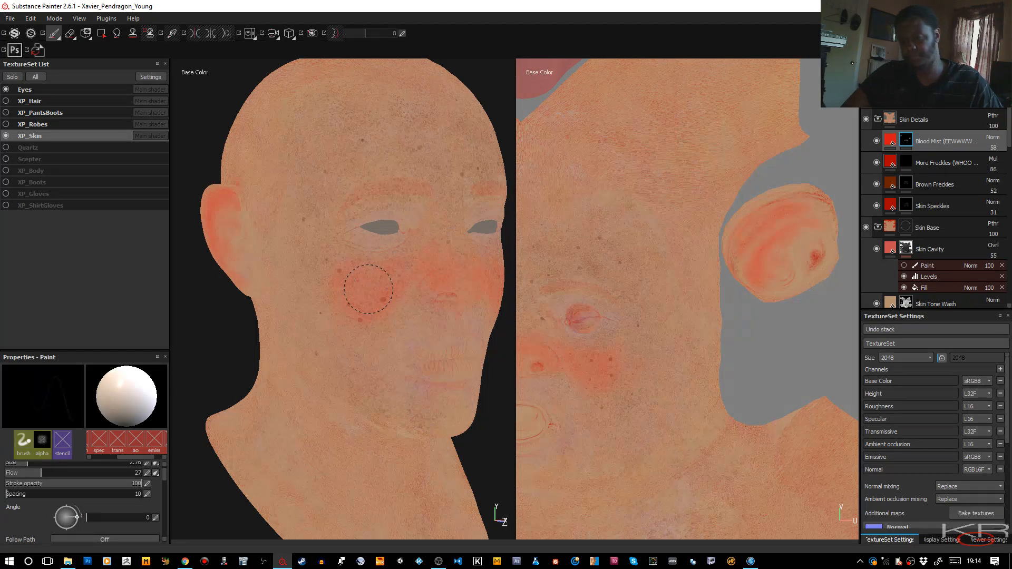
pyautogui.press('m')
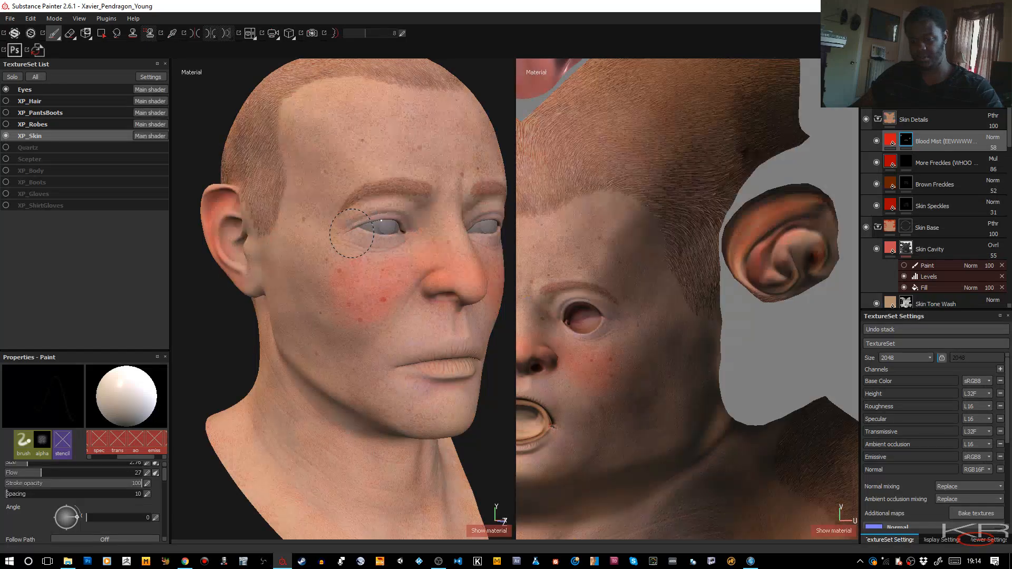
pyautogui.keyDown('alt'); pyautogui.moveTo(383, 262); pyautogui.dragTo(312, 253); pyautogui.keyUp('alt')
pyautogui.scroll(2, 311, 253)
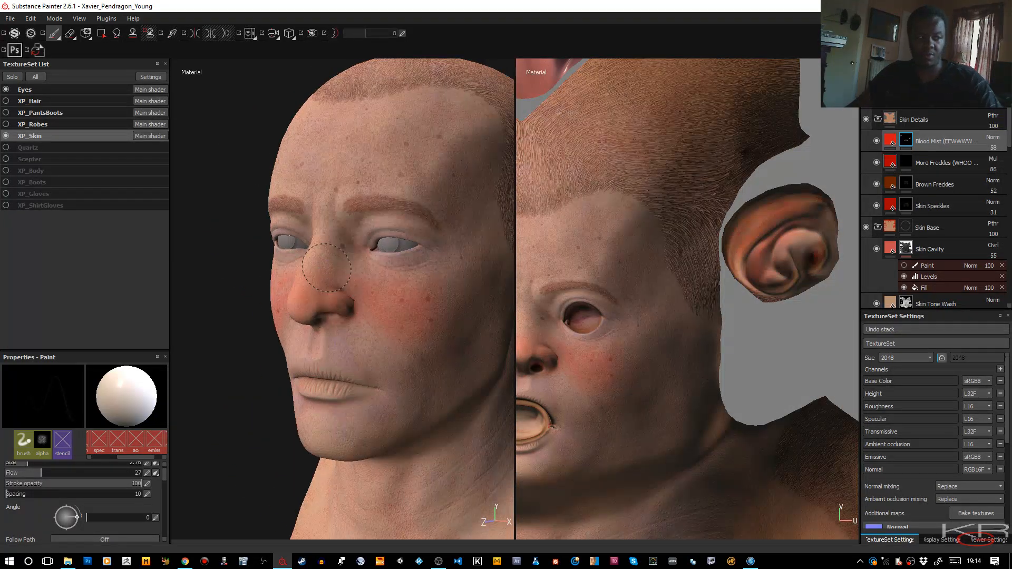
pyautogui.press('c')
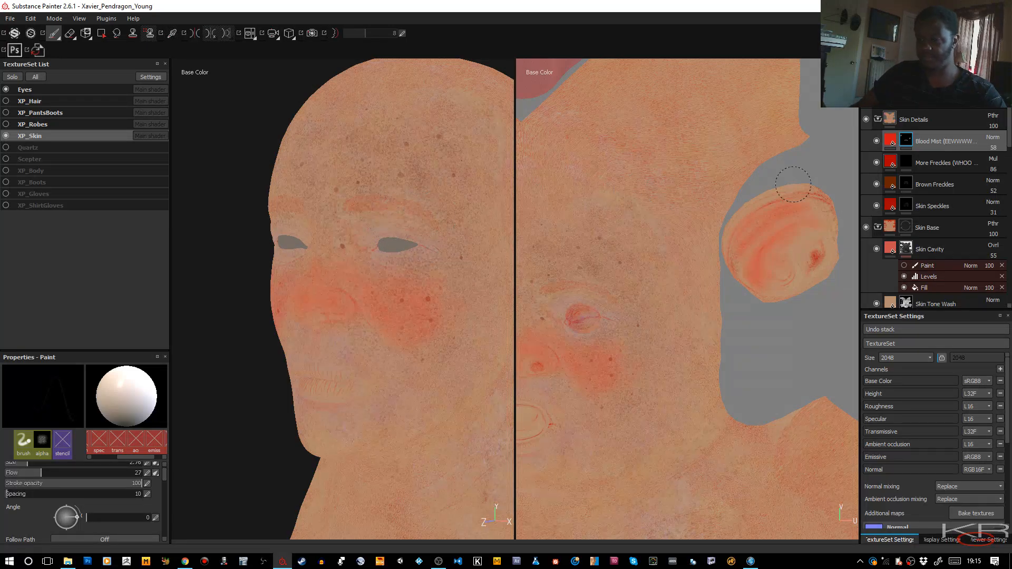
pyautogui.click(992, 148)
pyautogui.moveTo(990, 157); pyautogui.dragTo(976, 164)
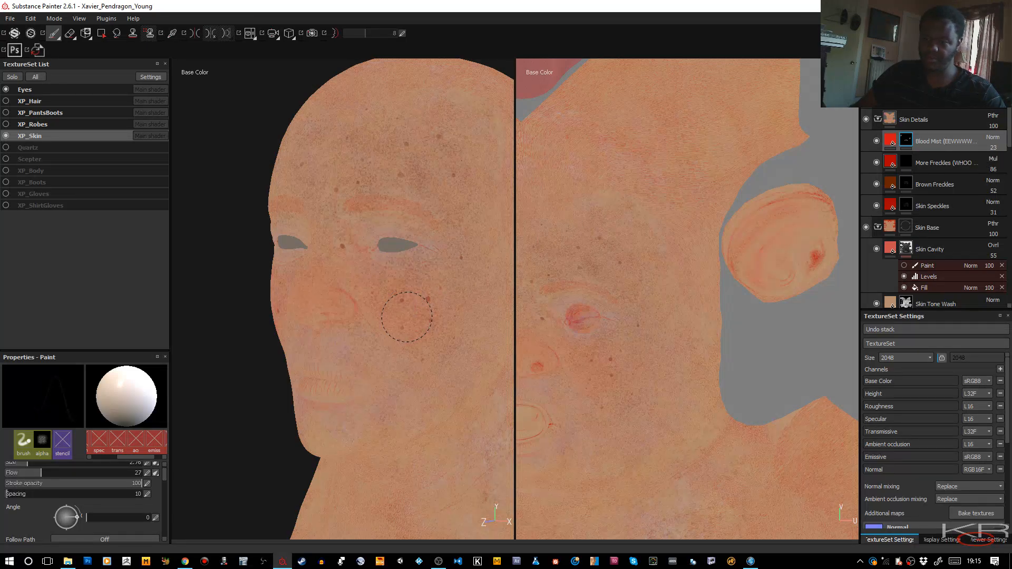
# Step: Add a fill layer above Blood Mist in the Skin Details group and name it Spots
pyautogui.keyDown('alt'); pyautogui.moveTo(402, 312); pyautogui.dragTo(430, 266); pyautogui.keyUp('alt')
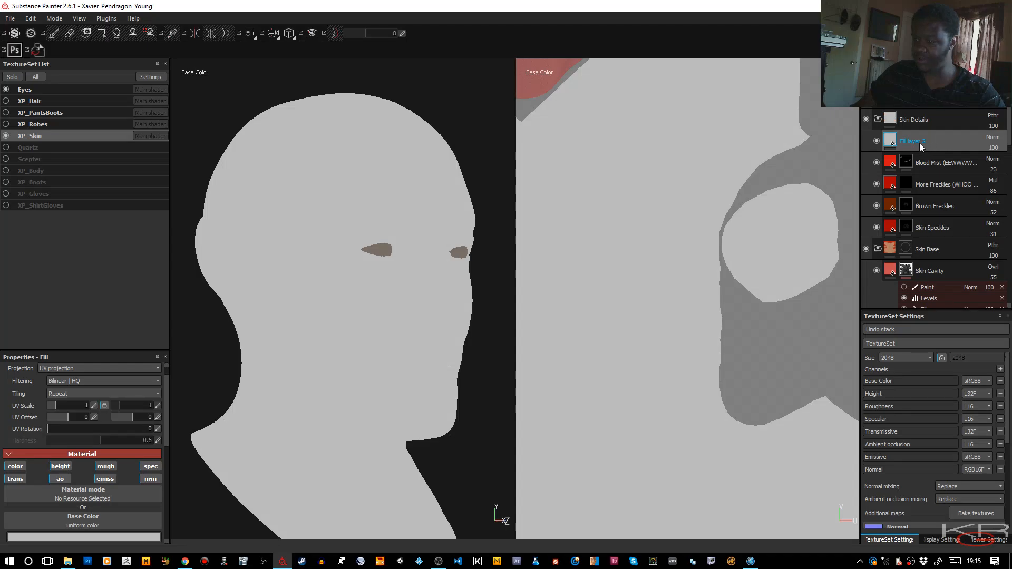
pyautogui.doubleClick(920, 143)
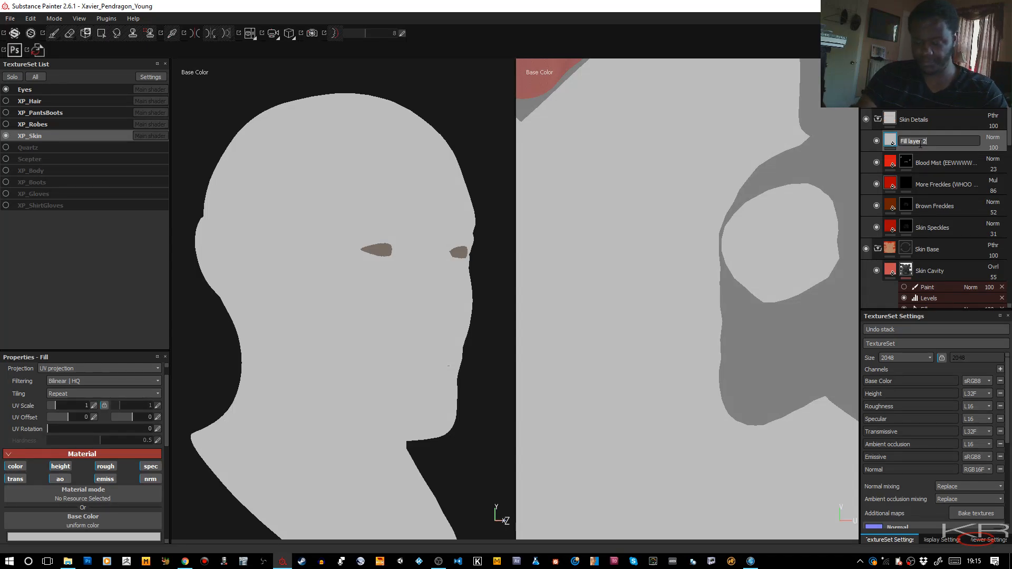
pyautogui.write('B')
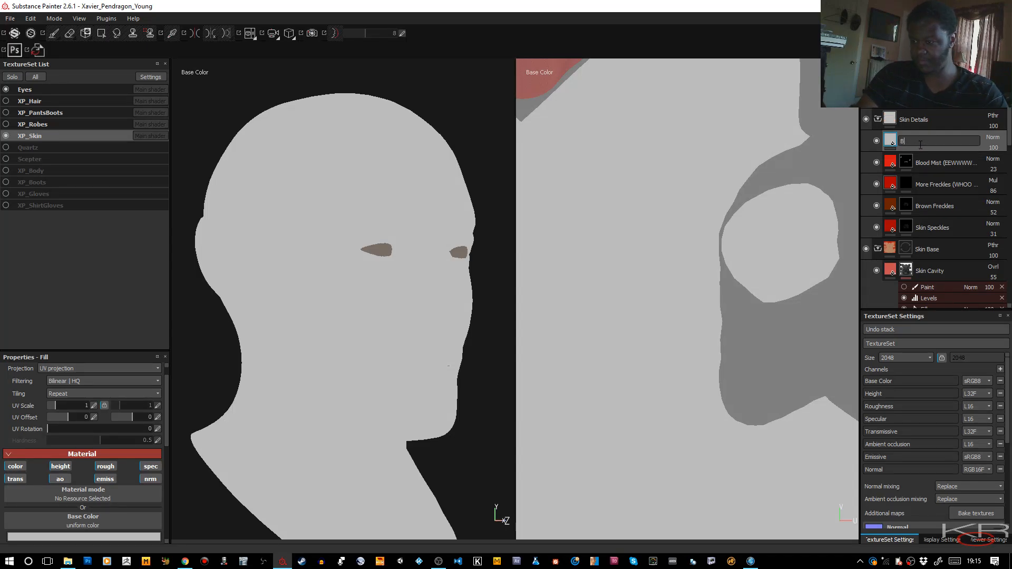
pyautogui.write('luets')
pyautogui.press('Return')
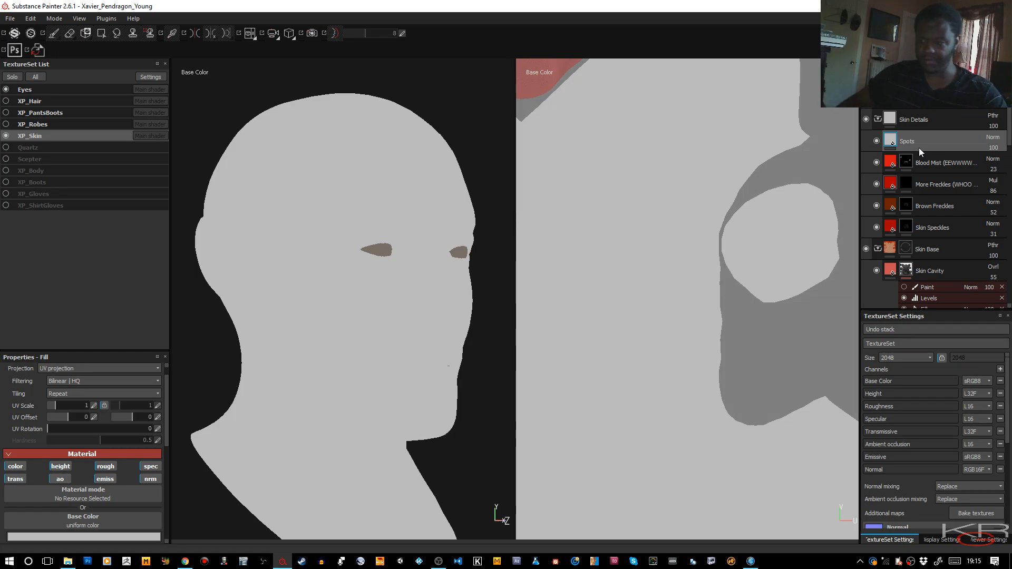
# Step: Give the Spots layer a black mask and choose a splatter brush with flow 100 for painting it
pyautogui.rightClick(920, 141)
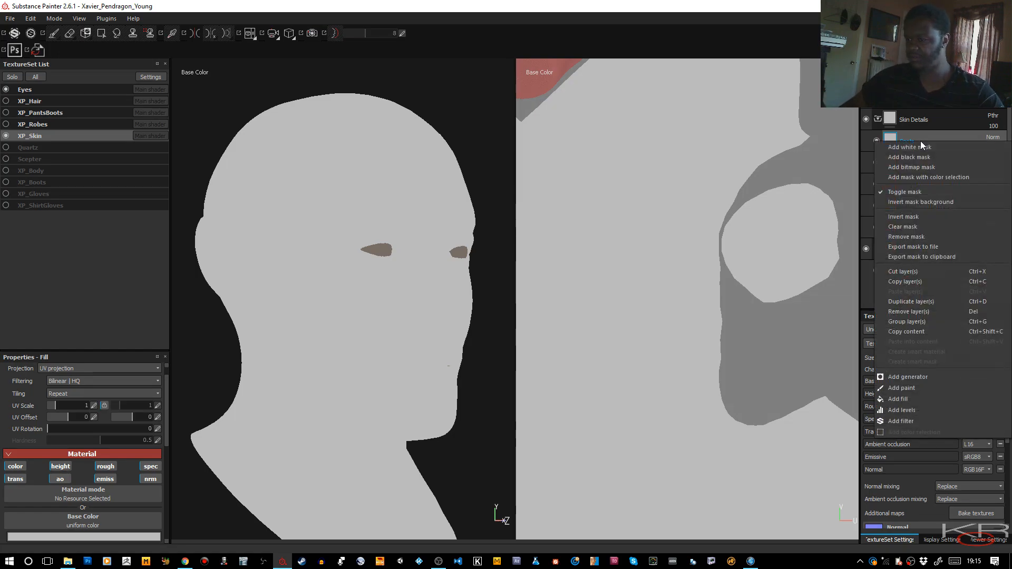
pyautogui.click(925, 159)
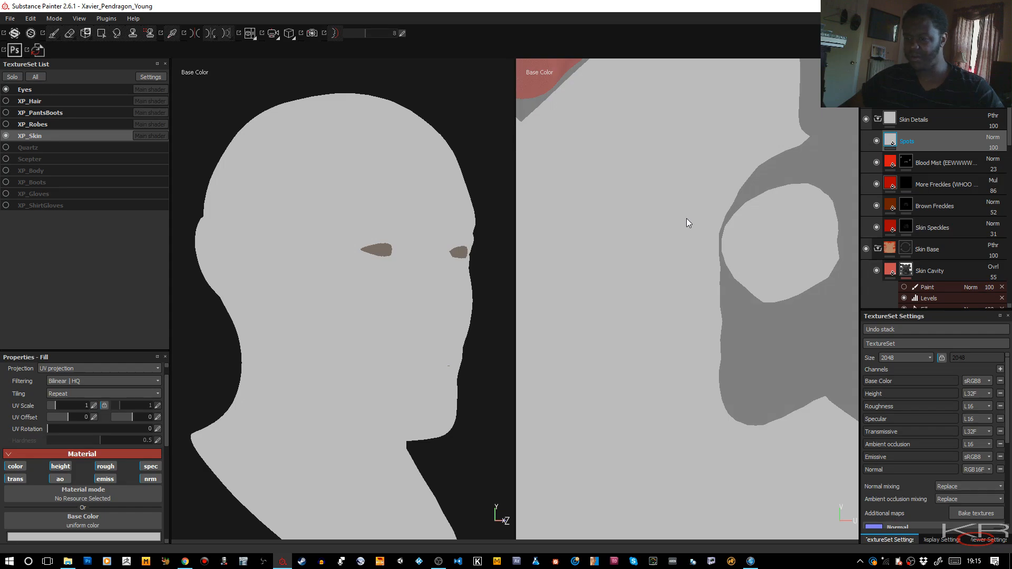
pyautogui.press('1')
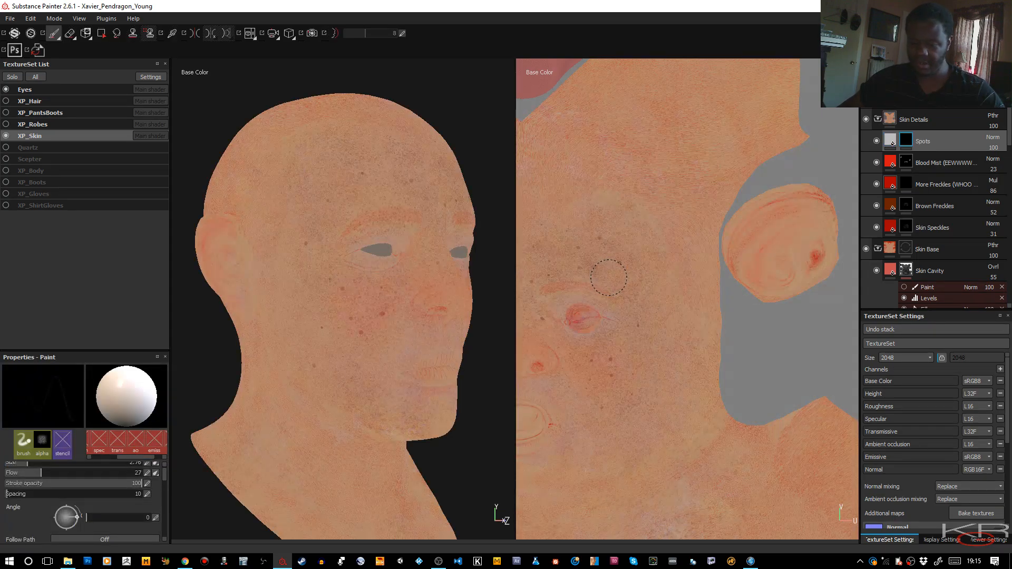
pyautogui.keyDown('alt'); pyautogui.moveTo(609, 278); pyautogui.dragTo(786, 174, button='middle'); pyautogui.keyUp('alt')
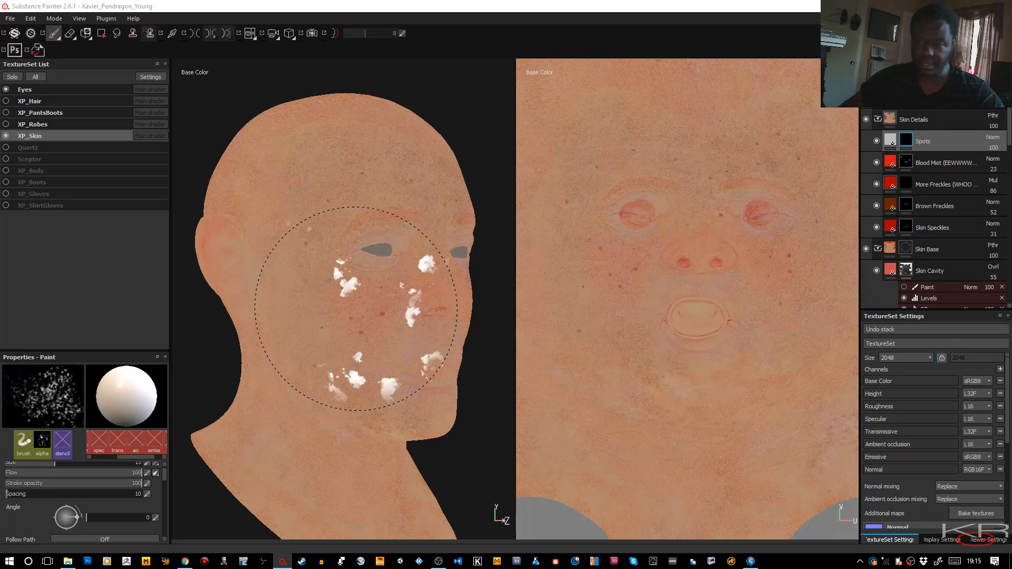
# Step: Disable every material channel of the Spots fill except color
pyautogui.click(892, 140)
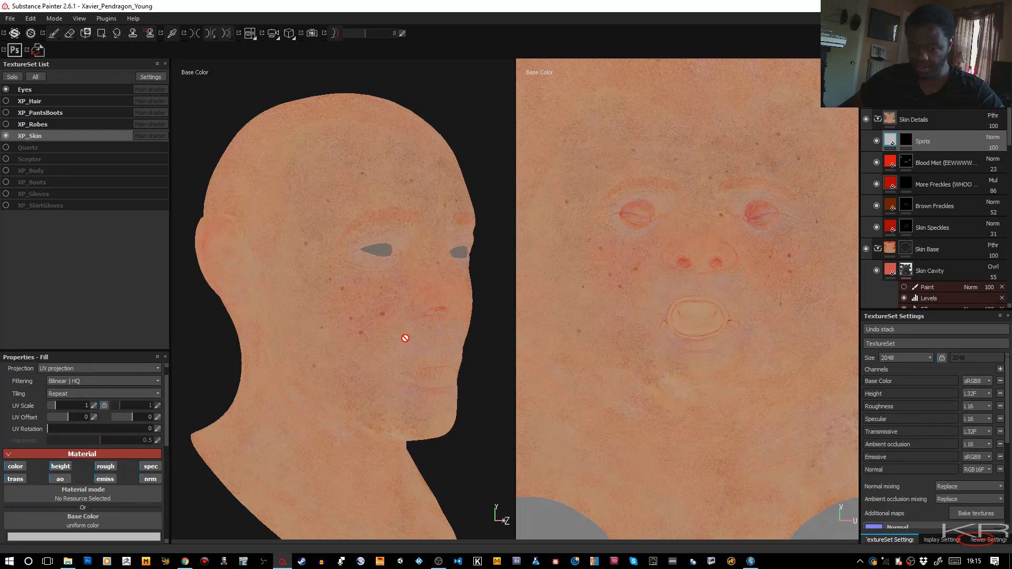
pyautogui.click(150, 479)
pyautogui.click(151, 467)
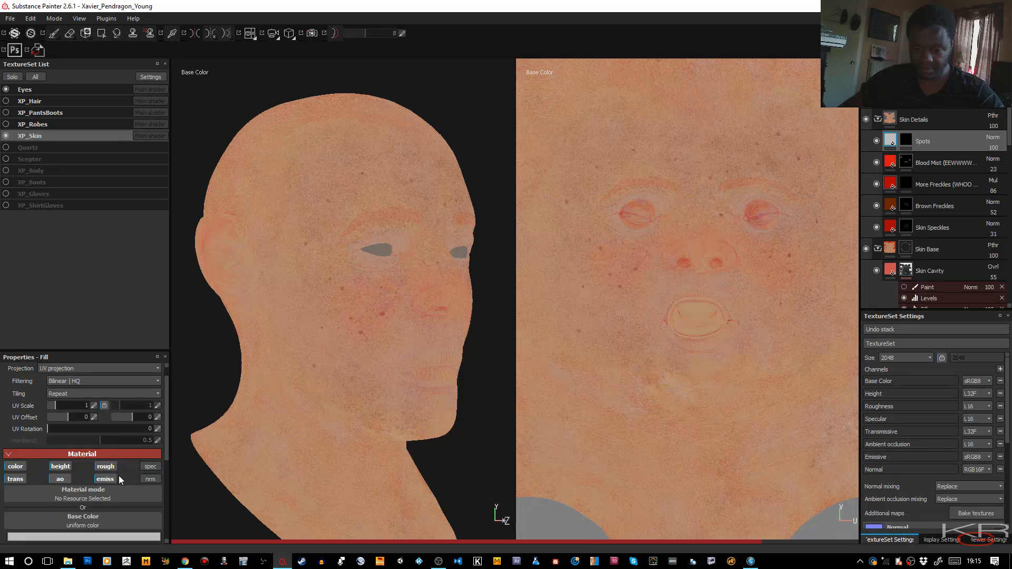
pyautogui.click(105, 479)
pyautogui.click(105, 467)
pyautogui.click(60, 479)
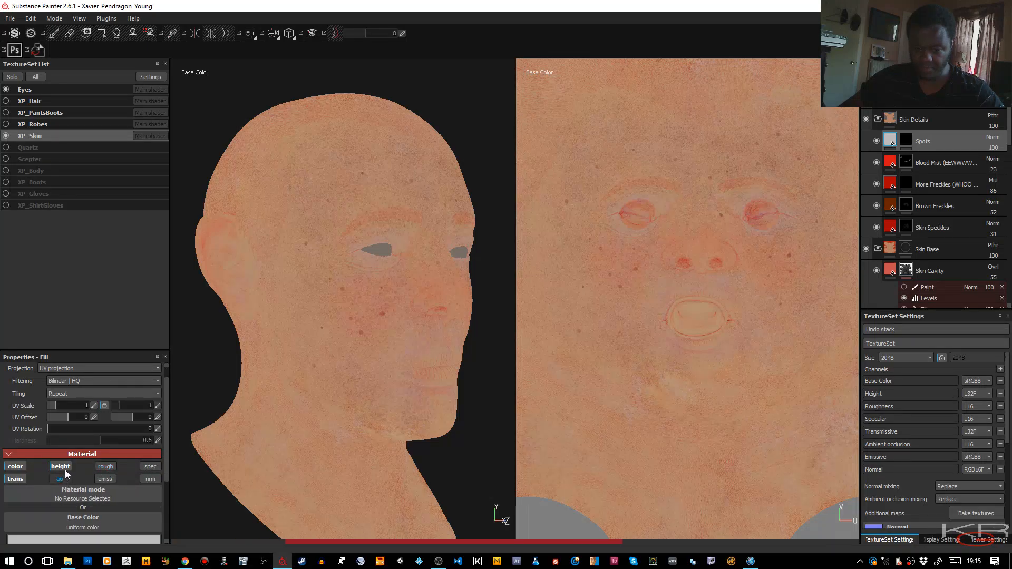
pyautogui.click(63, 467)
pyautogui.click(16, 479)
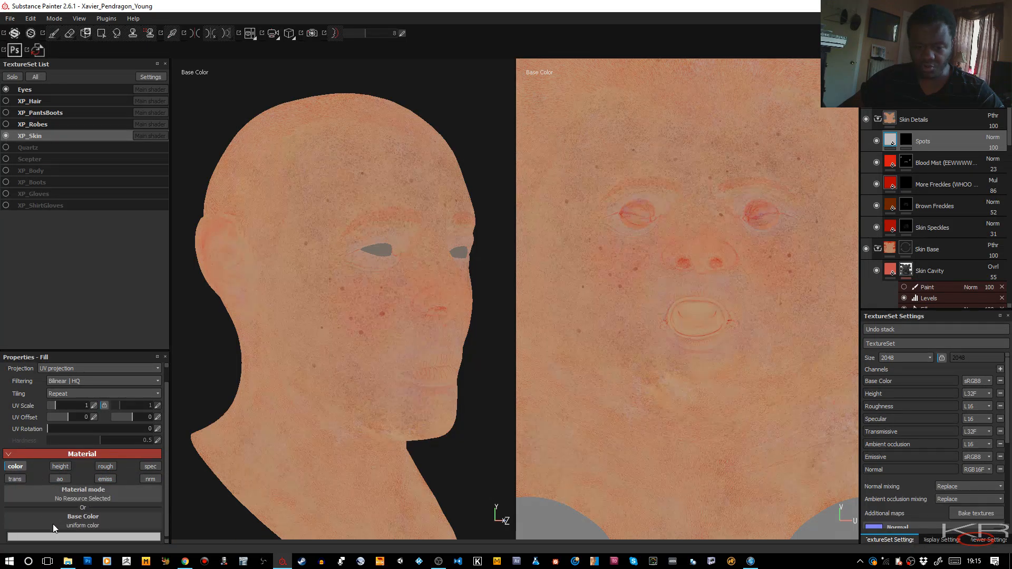
# Step: Set the base color of the Spots fill to a saturated orange (R 0.500, G 0.115, B 0.006)
pyautogui.click(52, 536)
pyautogui.click(112, 469)
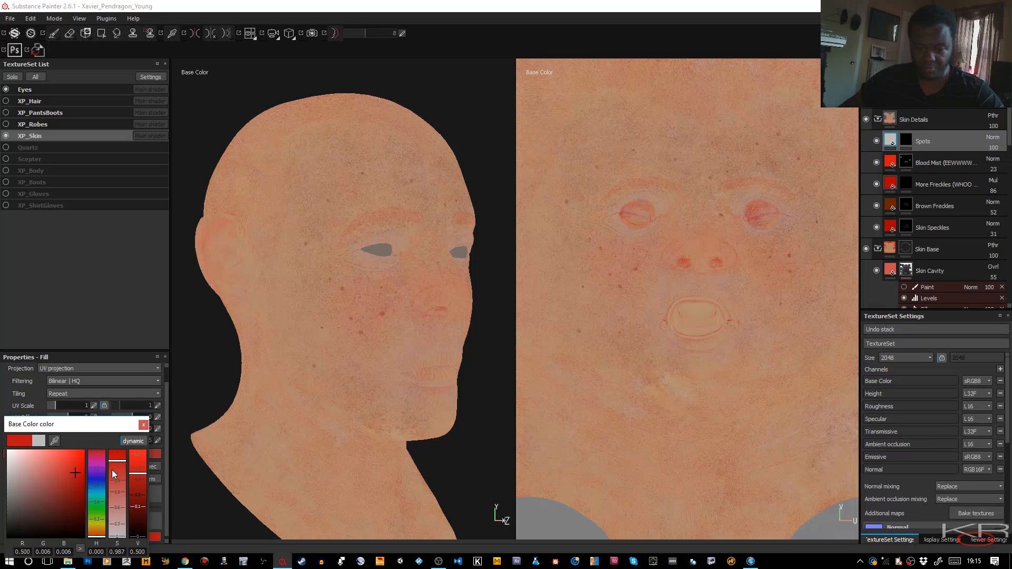
pyautogui.moveTo(97, 530)
pyautogui.mouseDown()
pyautogui.moveTo(97, 519)
pyautogui.moveTo(97, 537)
pyautogui.mouseUp()
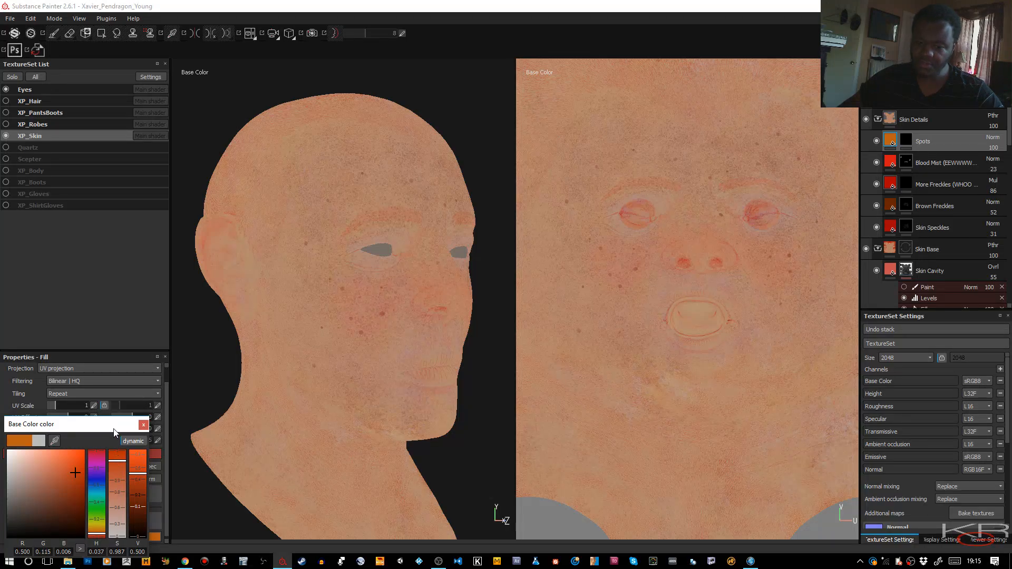
# Step: Change the blend mode of the More Freckles layer to Linear dodge
pyautogui.click(993, 180)
pyautogui.click(952, 282)
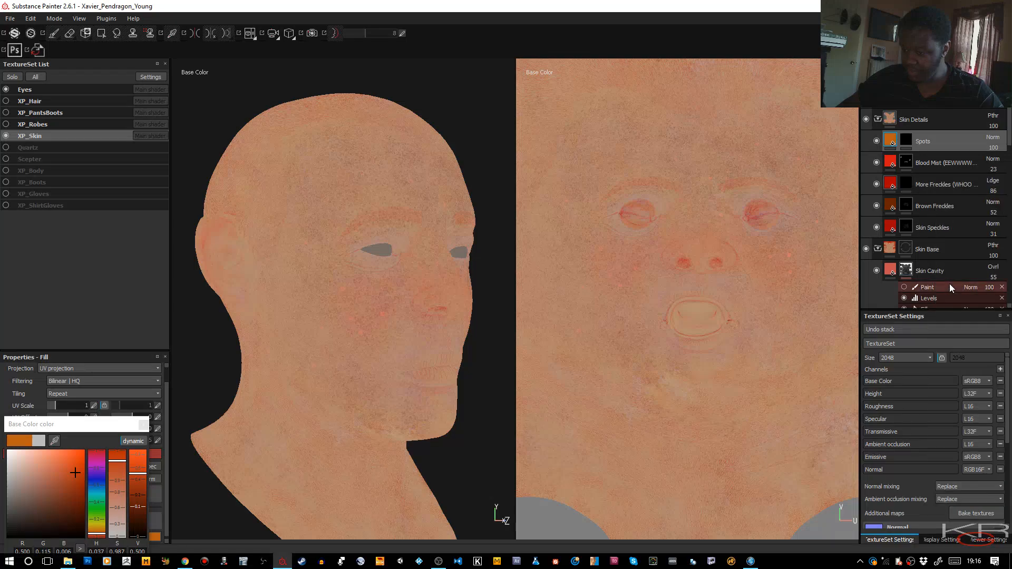
# Step: Change the blend mode of the More Freckles layer to Soft light
pyautogui.click(993, 181)
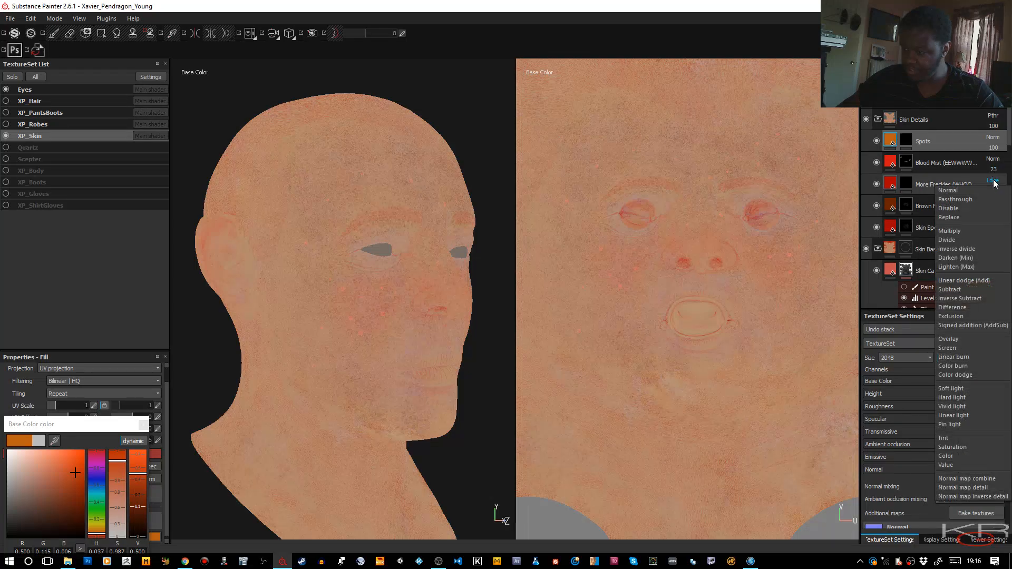
pyautogui.click(951, 389)
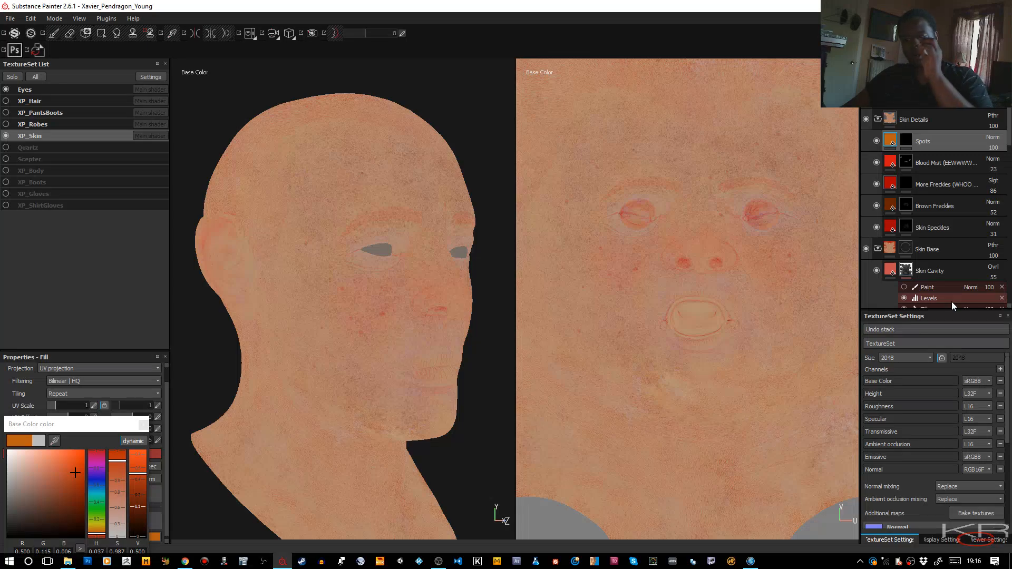
# Step: Activate the mask of the Spots layer for painting and shrink the splatter brush to about half its diameter
pyautogui.click(905, 140)
pyautogui.press('1')
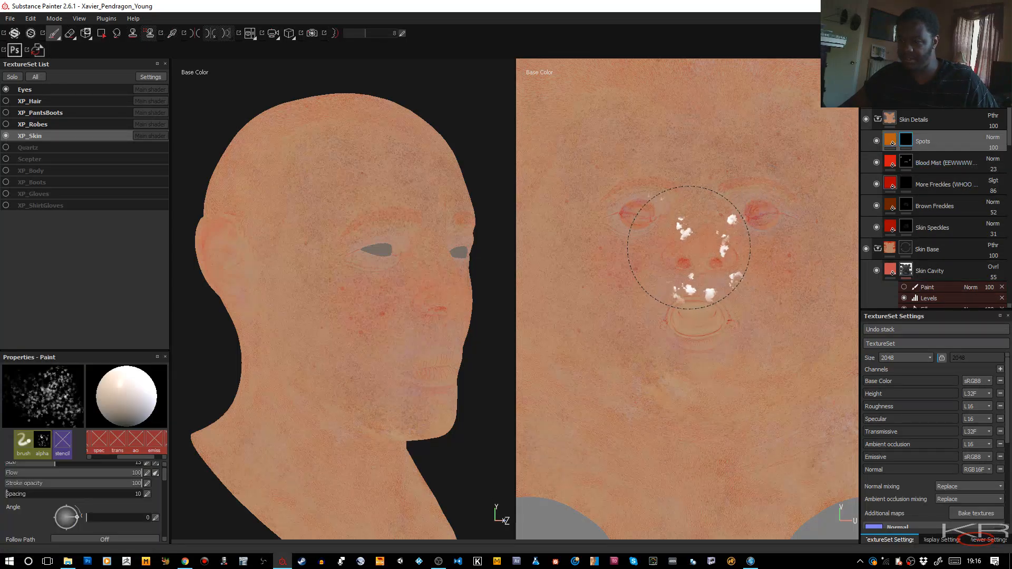
pyautogui.keyDown('ctrl'); pyautogui.moveTo(689, 248); pyautogui.dragTo(689, 246, button='right'); pyautogui.keyUp('ctrl')
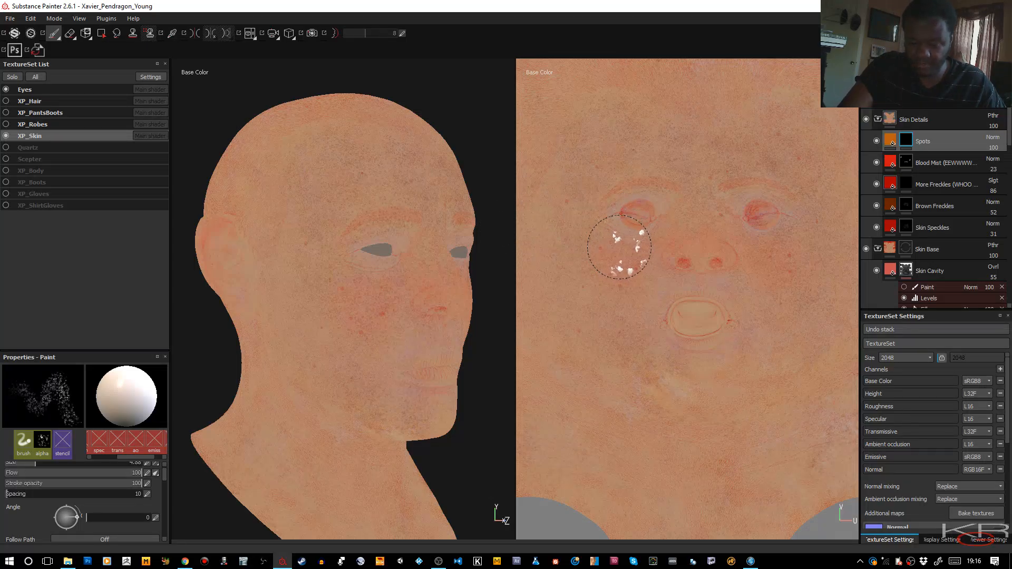
# Step: Cycle both viewports through the material channels and return to the base color display
pyautogui.press('c')
pyautogui.press('c')
pyautogui.press('c')
pyautogui.press('c')
pyautogui.press('c')
pyautogui.press('c')
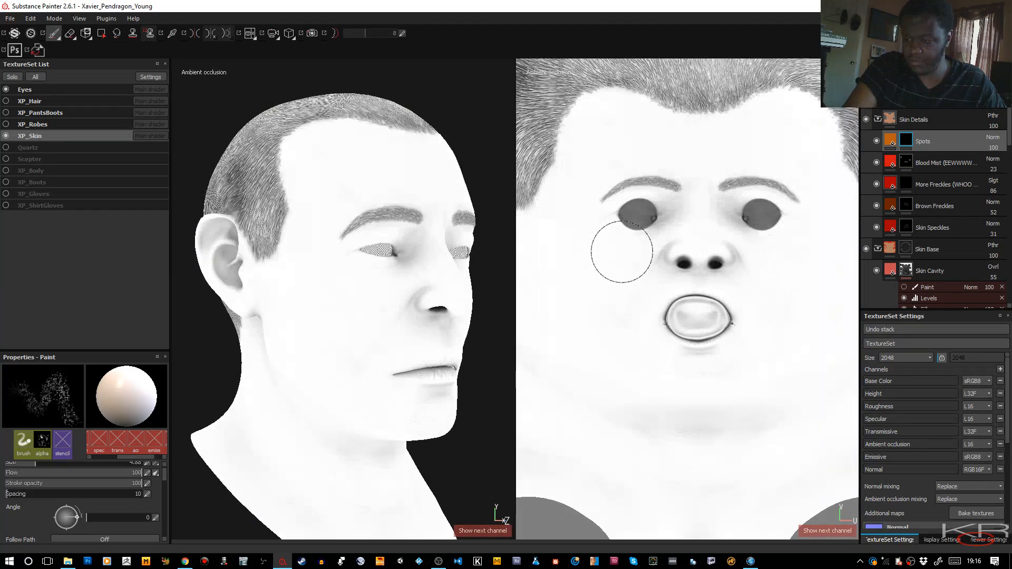
pyautogui.press('c')
pyautogui.press('c')
pyautogui.press('c')
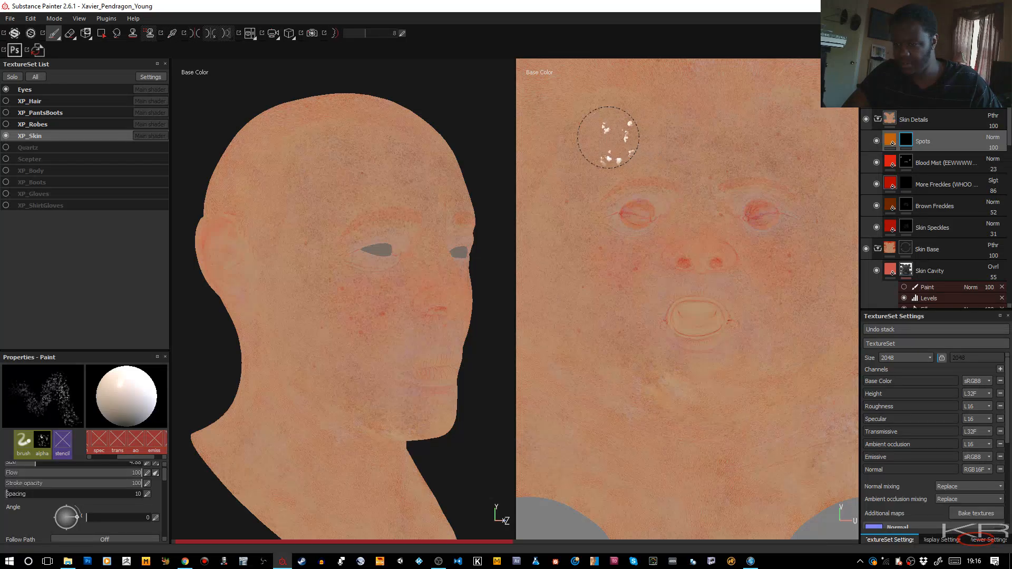
# Step: Darken the base color of the Spots fill to a reddish brown (R 0.240, G 0.029, B 0.003)
pyautogui.click(889, 144)
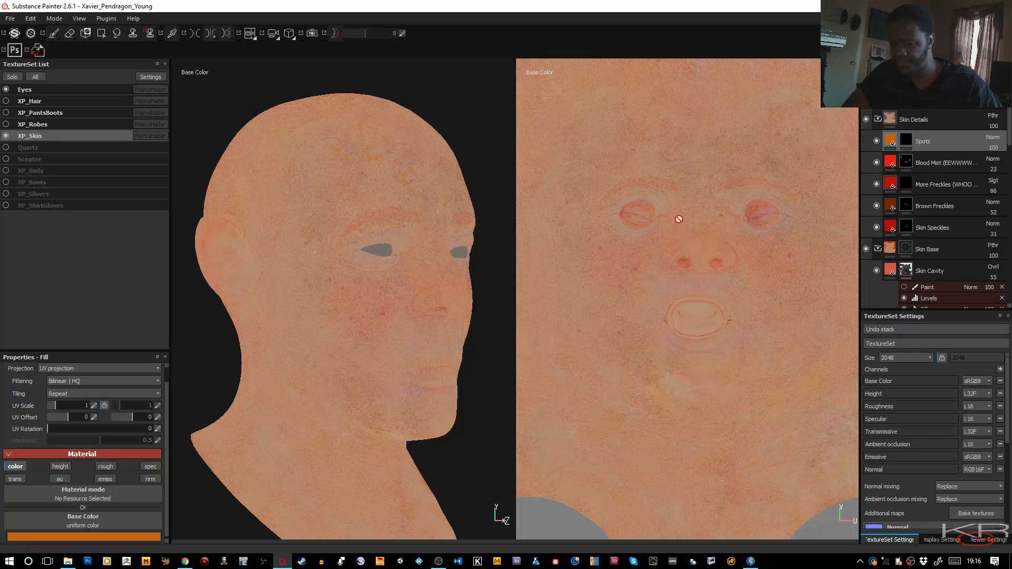
pyautogui.click(146, 536)
pyautogui.moveTo(183, 486)
pyautogui.mouseDown()
pyautogui.moveTo(181, 508)
pyautogui.moveTo(180, 496)
pyautogui.mouseUp()
pyautogui.moveTo(139, 536); pyautogui.dragTo(138, 533)
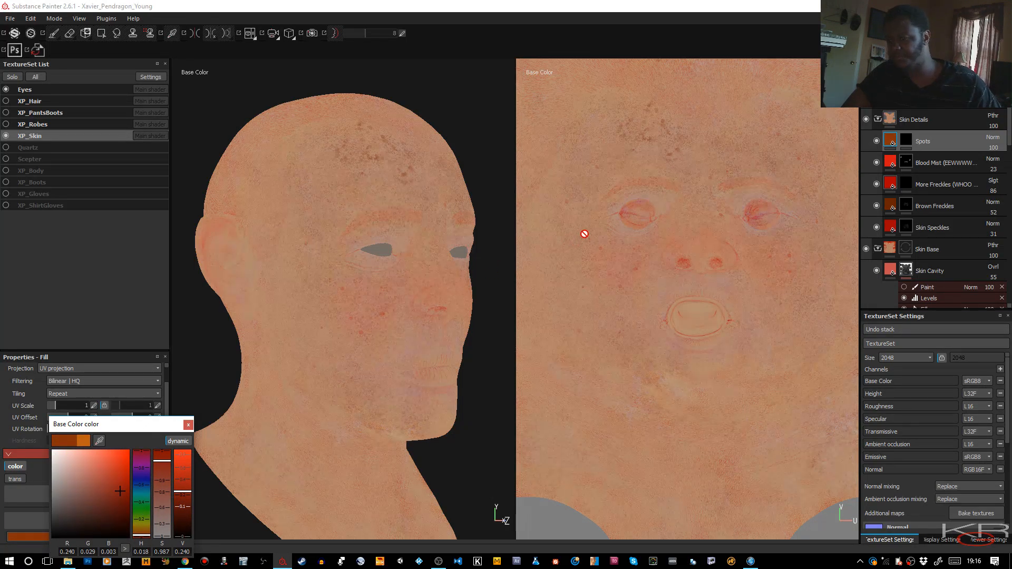
pyautogui.click(607, 180)
# Step: Paint brown spots on the Spots mask between the eyes and across the forehead, using a smaller splatter brush
pyautogui.click(900, 150)
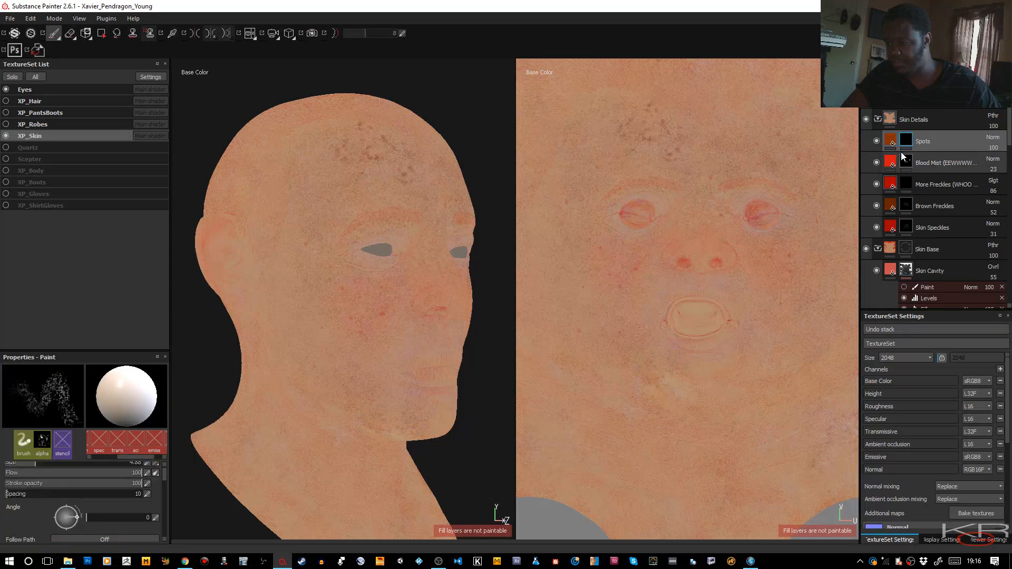
pyautogui.moveTo(695, 217); pyautogui.dragTo(677, 230)
pyautogui.press('[')
pyautogui.press('[')
pyautogui.press('[')
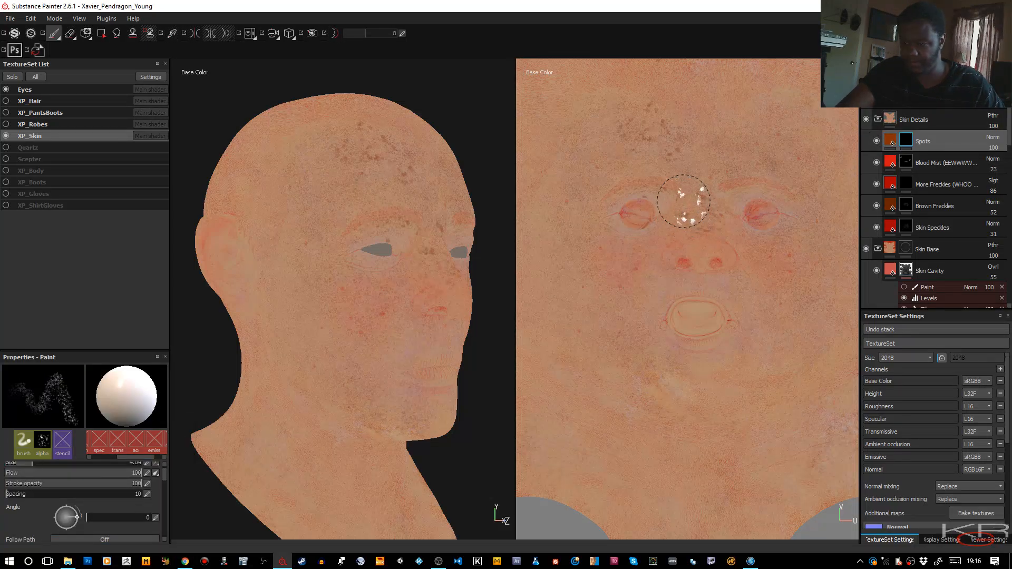
pyautogui.moveTo(693, 155); pyautogui.dragTo(764, 138)
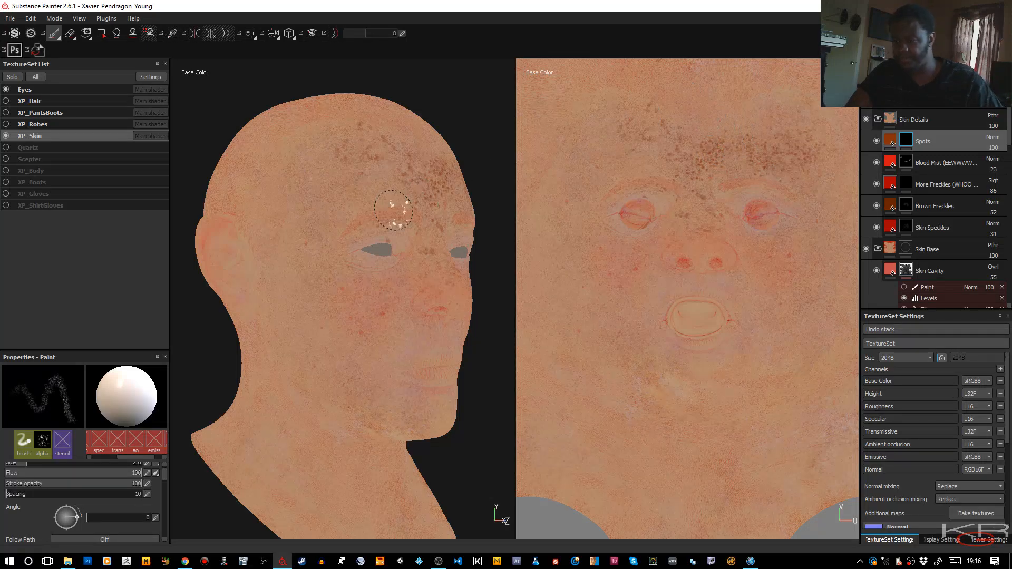
# Step: Set the brush flow to 39, the position jitter to 59 and the alignment to UV
pyautogui.moveTo(129, 472); pyautogui.dragTo(58, 469)
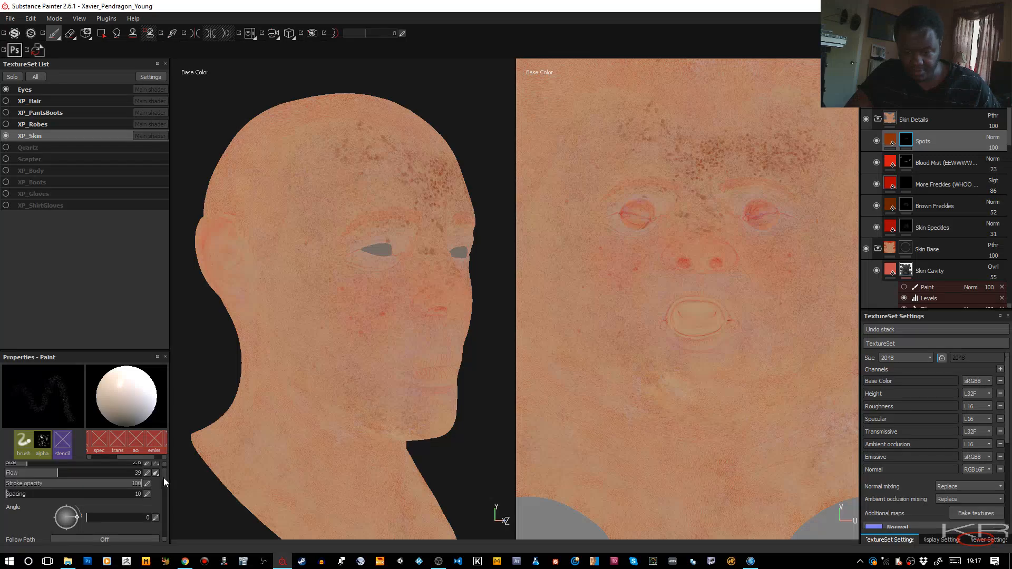
pyautogui.scroll(-3, 163, 478)
pyautogui.click(91, 515)
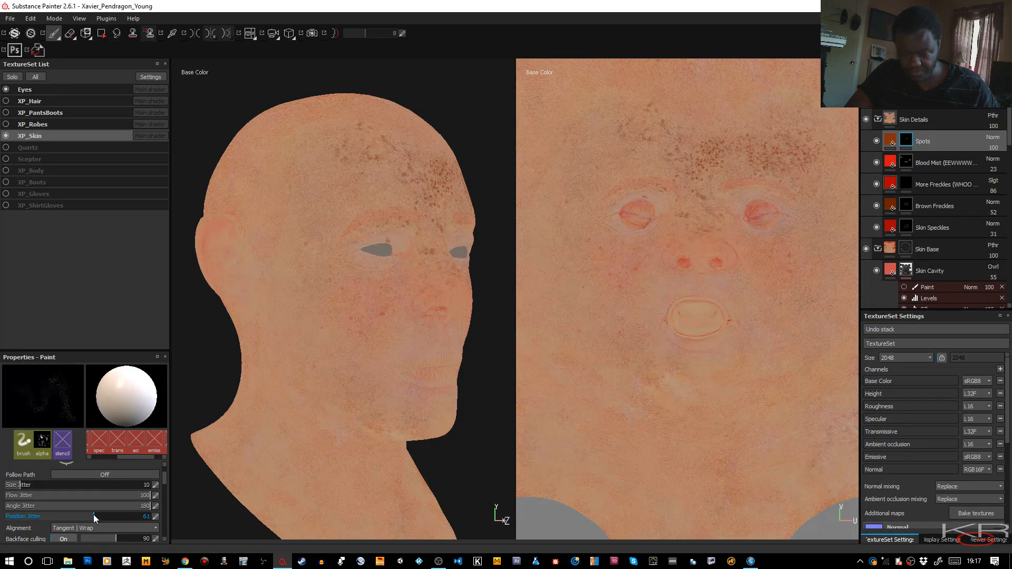
pyautogui.moveTo(94, 515); pyautogui.dragTo(91, 516)
pyautogui.click(91, 527)
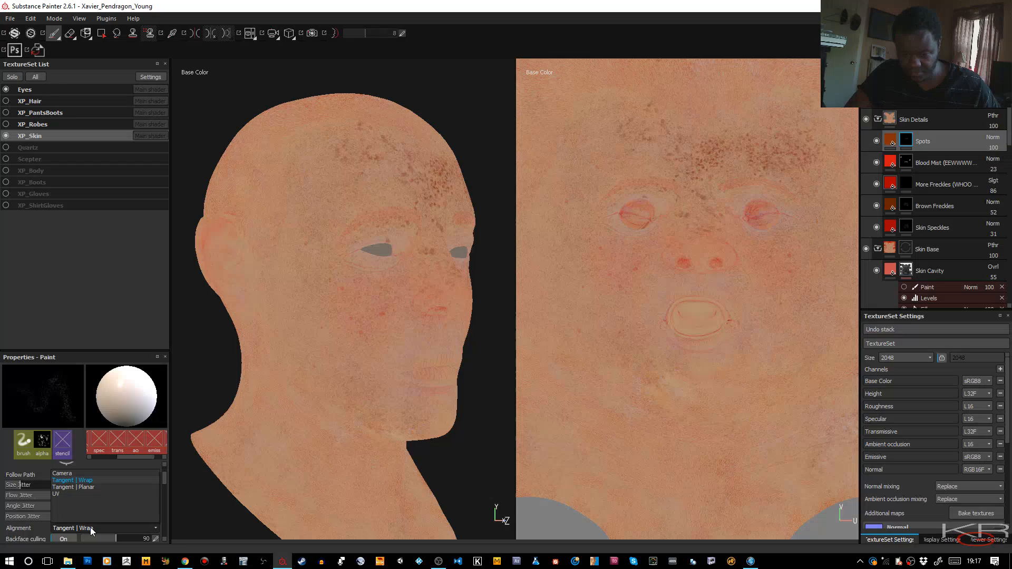
pyautogui.click(69, 495)
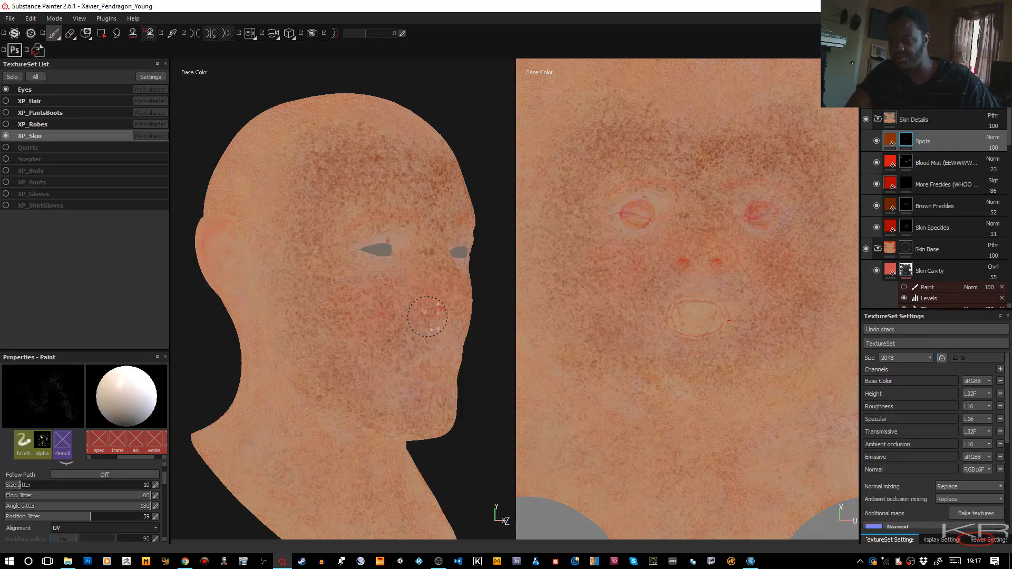
# Step: Try the Multiply, Inverse Subtract and Linear dodge (Add) blend modes on the Spots layer
pyautogui.click(989, 138)
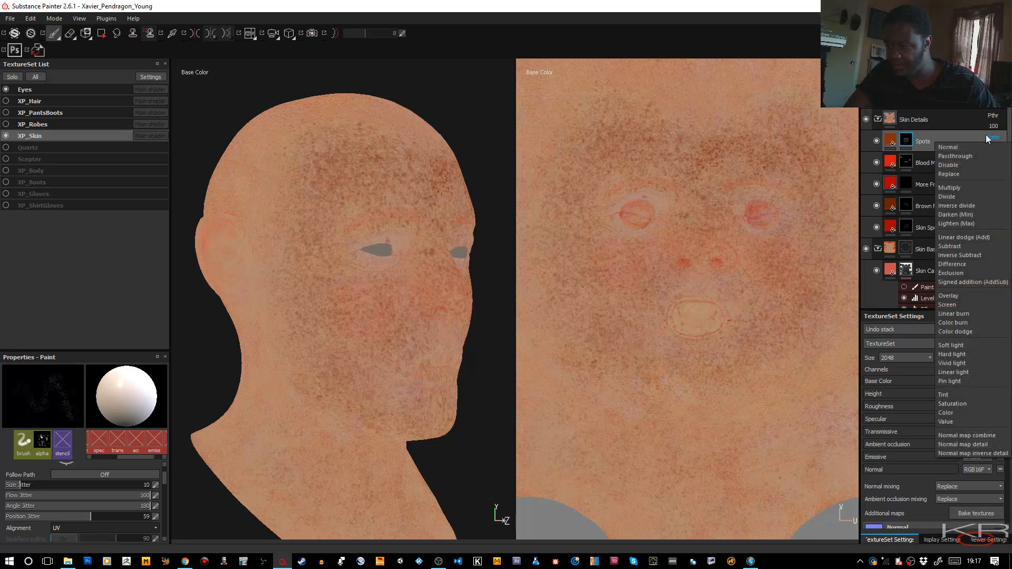
pyautogui.click(962, 188)
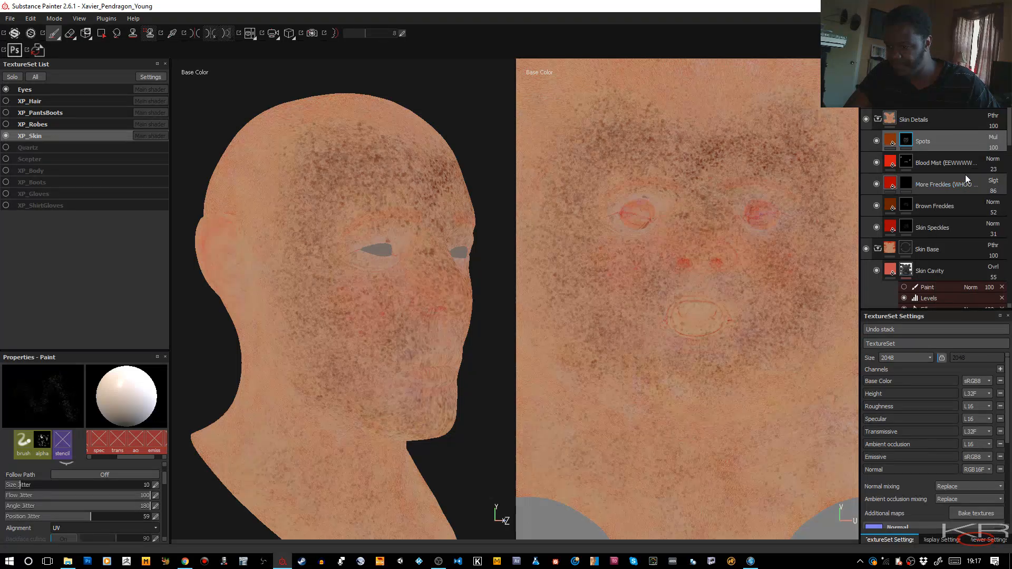
pyautogui.click(993, 137)
pyautogui.click(959, 255)
pyautogui.click(992, 137)
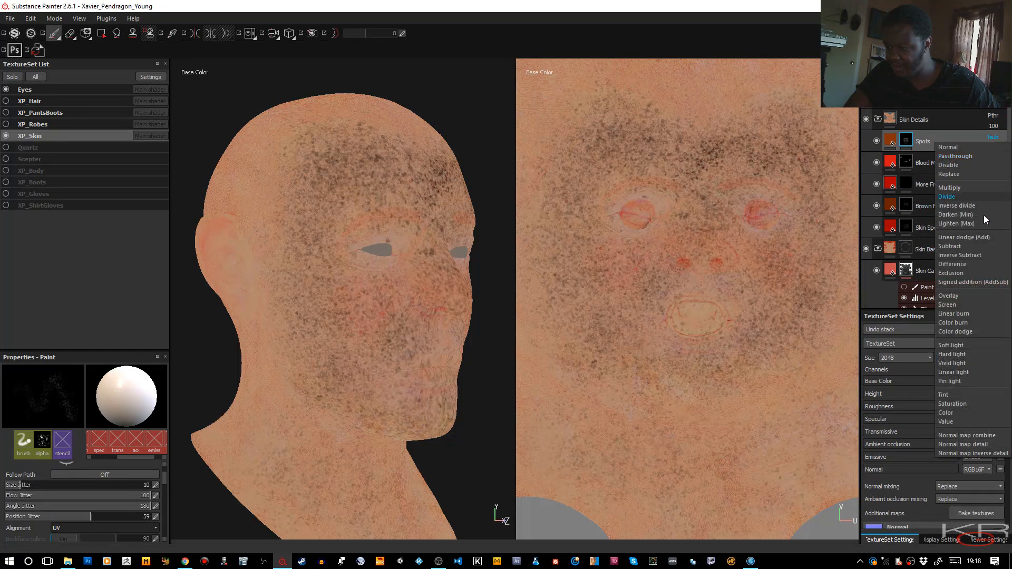
pyautogui.click(960, 237)
# Step: Set the Spots layer to Soft light blending at 28 opacity
pyautogui.click(993, 137)
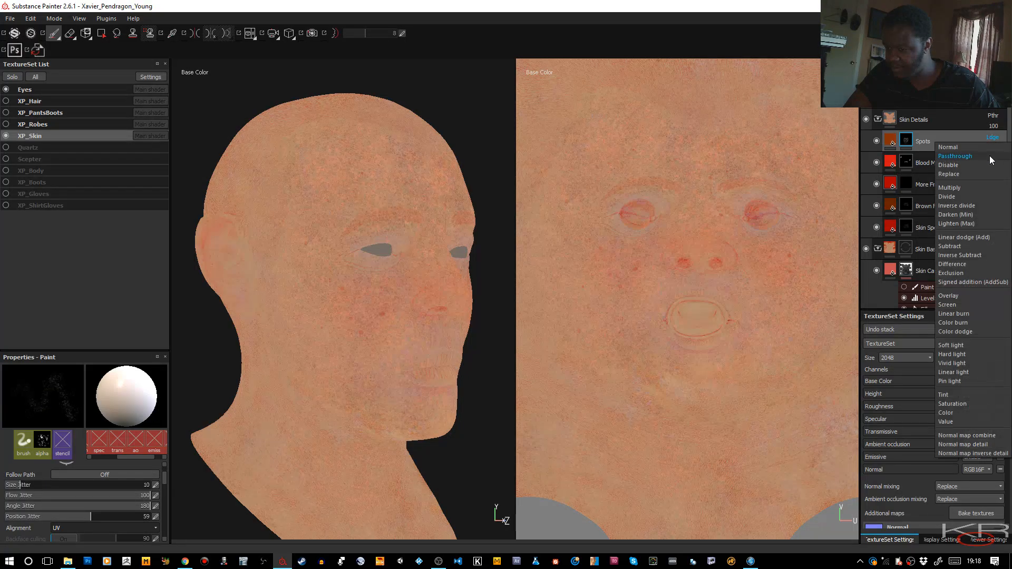
pyautogui.click(951, 346)
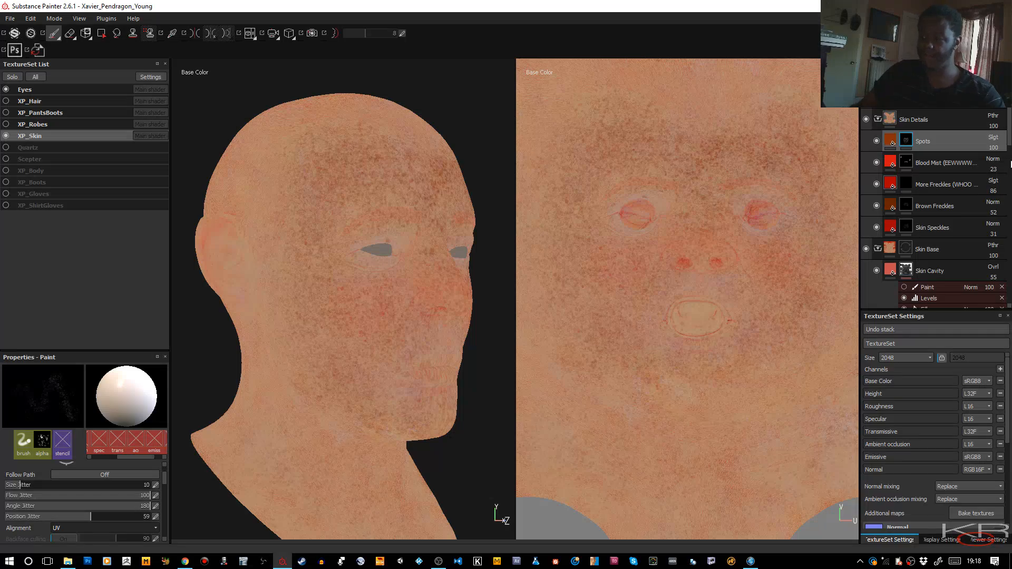
pyautogui.click(996, 149)
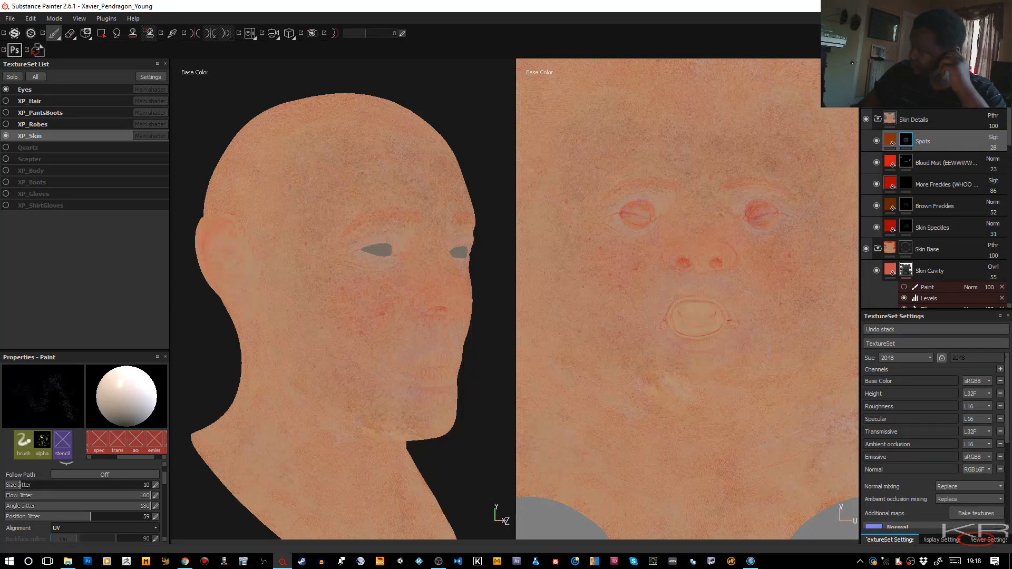
# Step: Add a new fill layer above Spots and name it Light Speckles
pyautogui.click(955, 99)
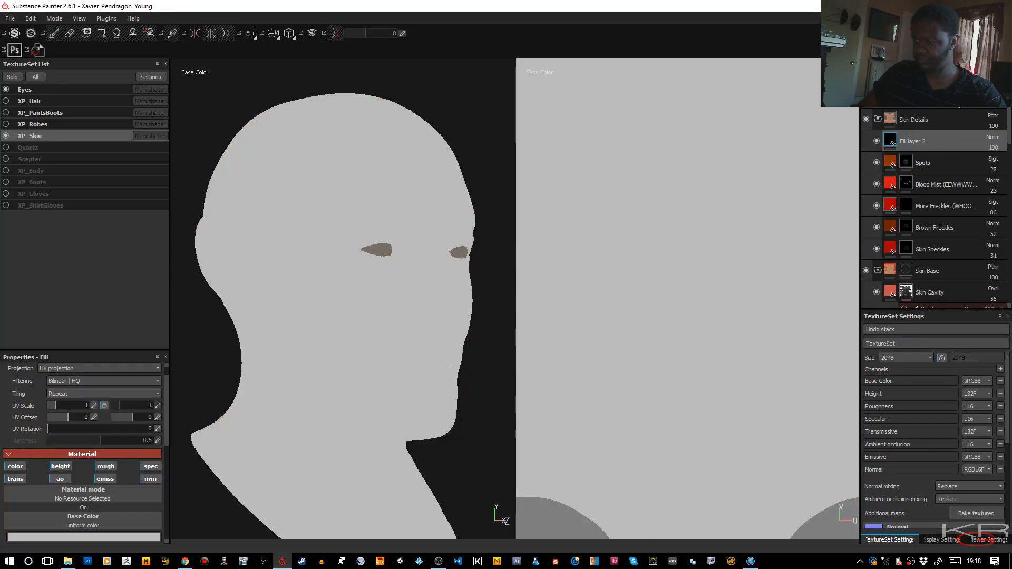
pyautogui.doubleClick(923, 141)
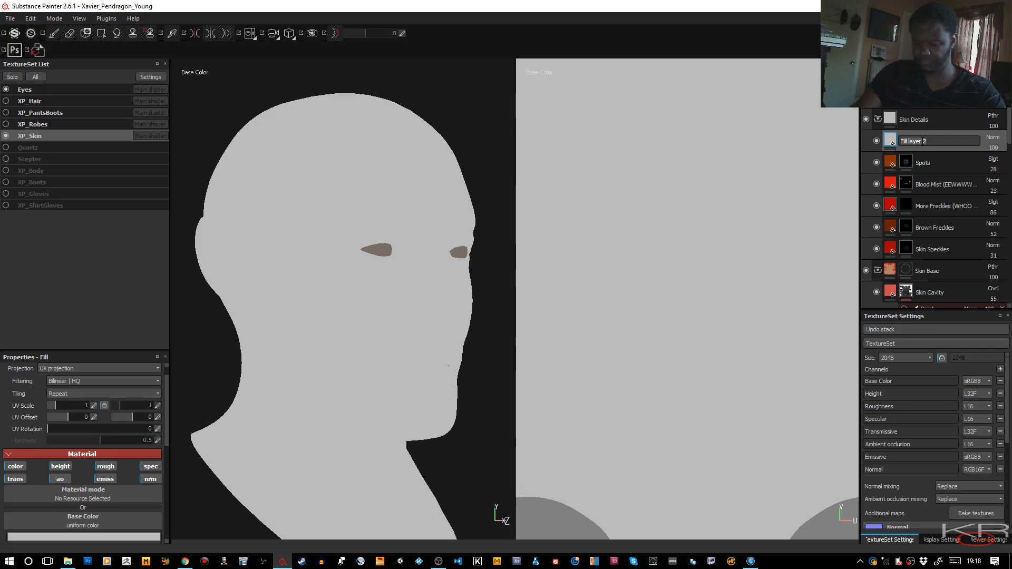
pyautogui.write('Light ')
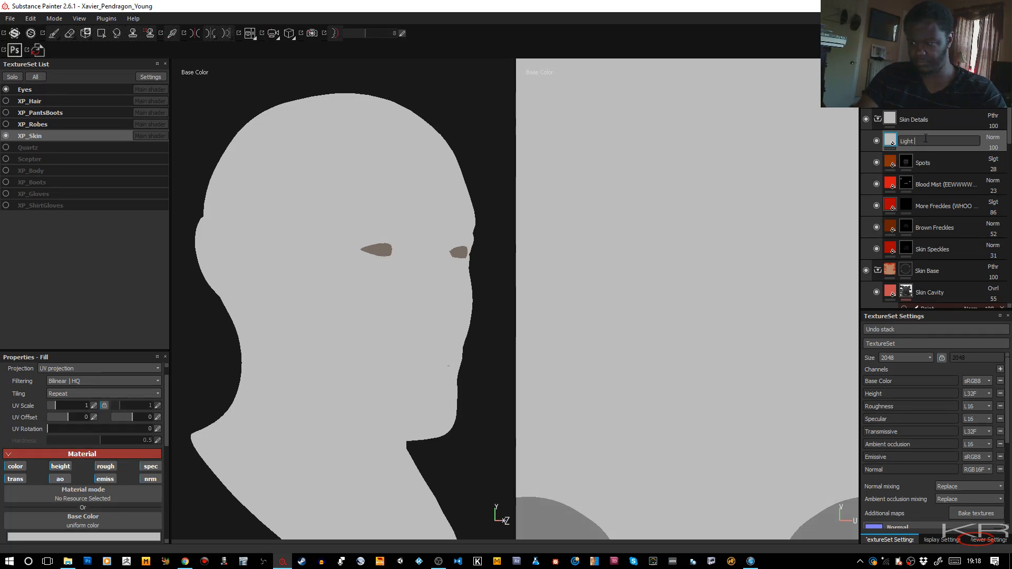
pyautogui.write('Speckles')
pyautogui.press('Return')
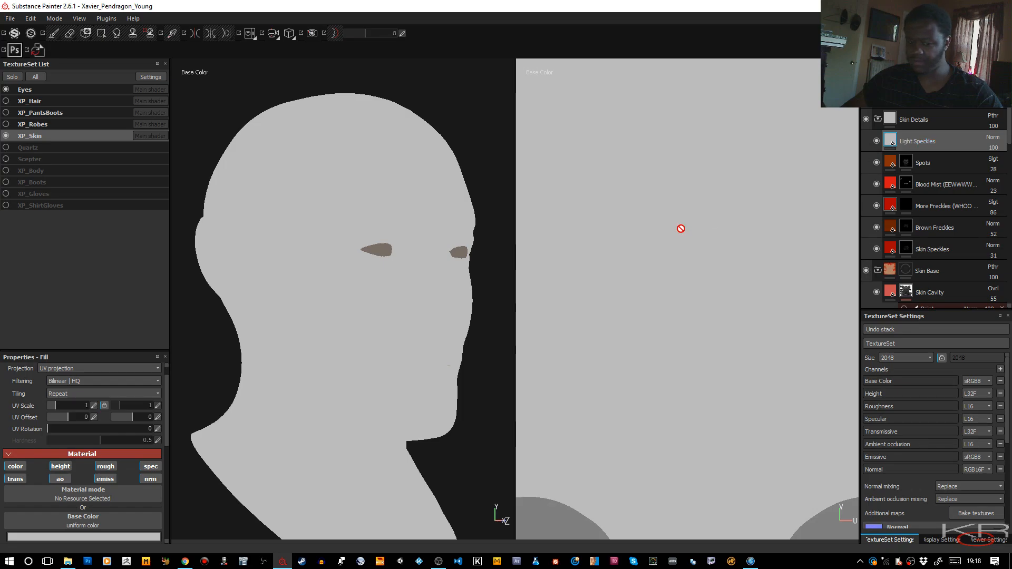
# Step: Disable every material channel of the Light Speckles fill except color
pyautogui.click(60, 479)
pyautogui.click(15, 478)
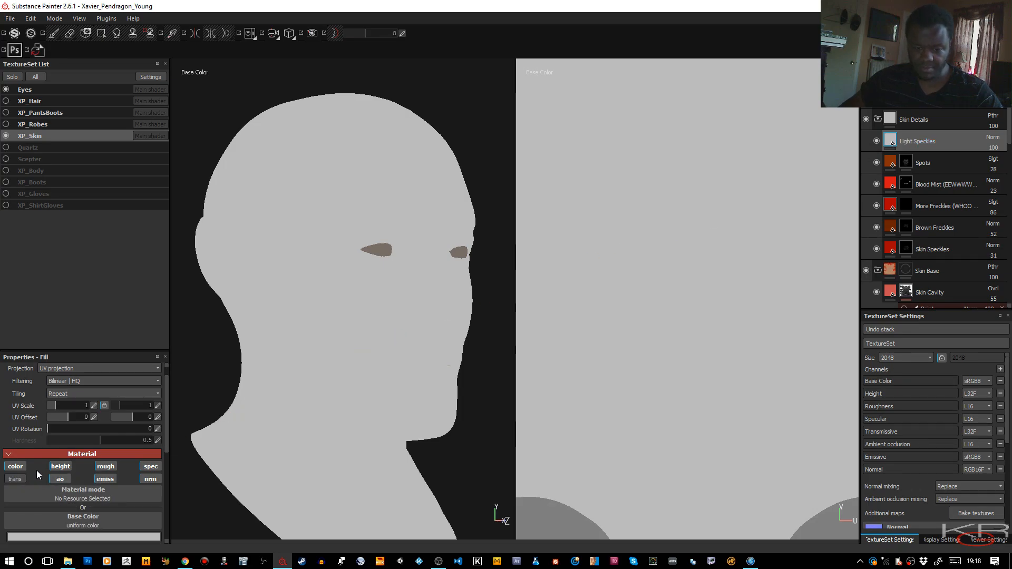
pyautogui.click(60, 466)
pyautogui.click(106, 466)
pyautogui.click(105, 478)
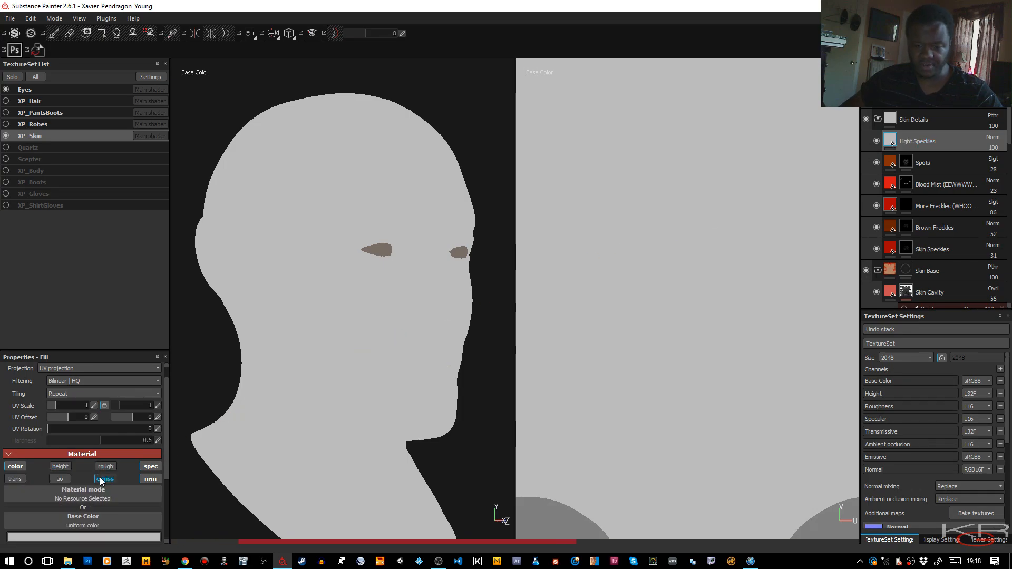
pyautogui.click(148, 469)
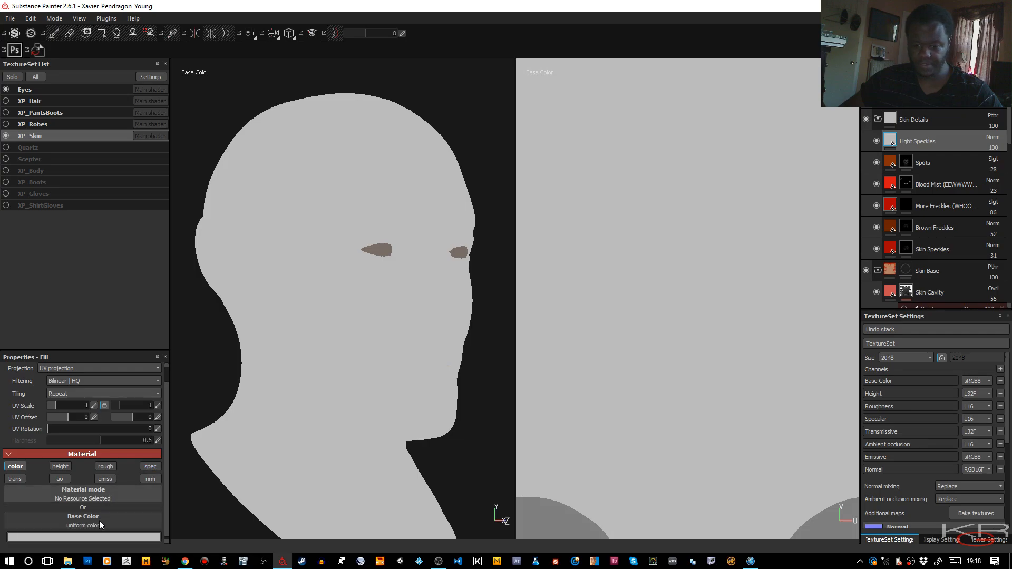
# Step: Set the base color of the Light Speckles fill to a pale blue (R 0.344, G 0.419, B 0.704)
pyautogui.click(96, 537)
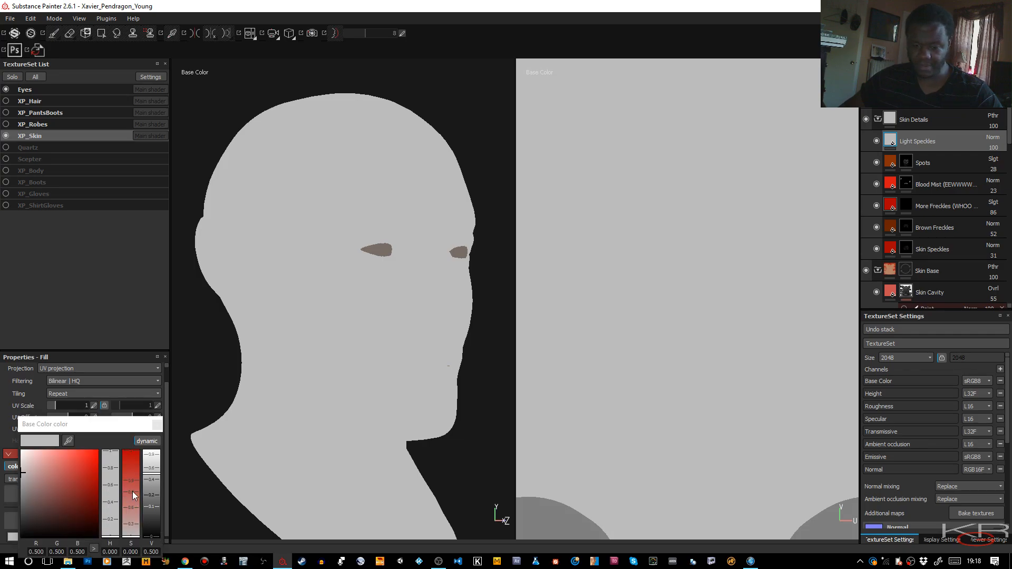
pyautogui.click(131, 475)
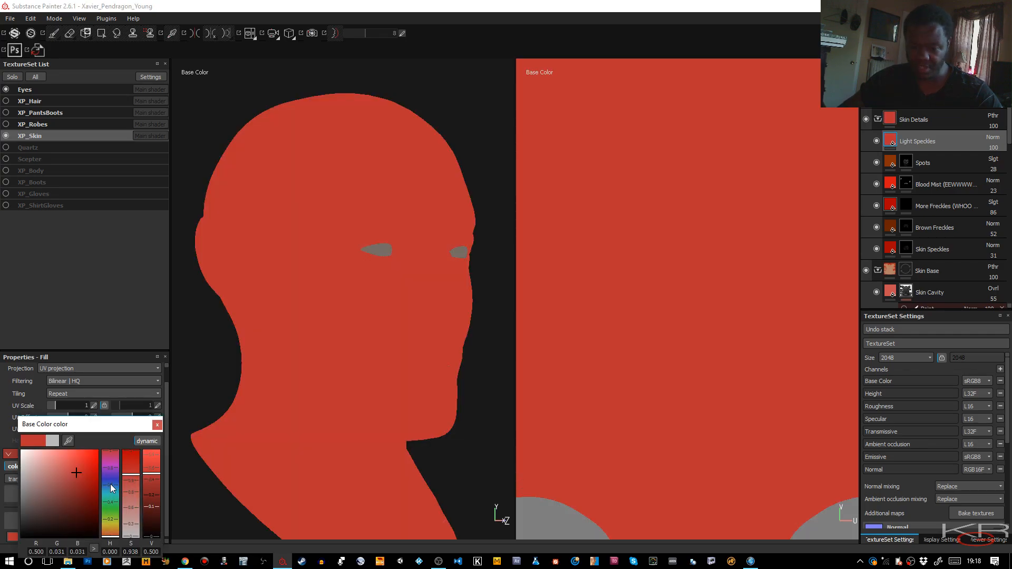
pyautogui.moveTo(111, 487); pyautogui.dragTo(41, 462)
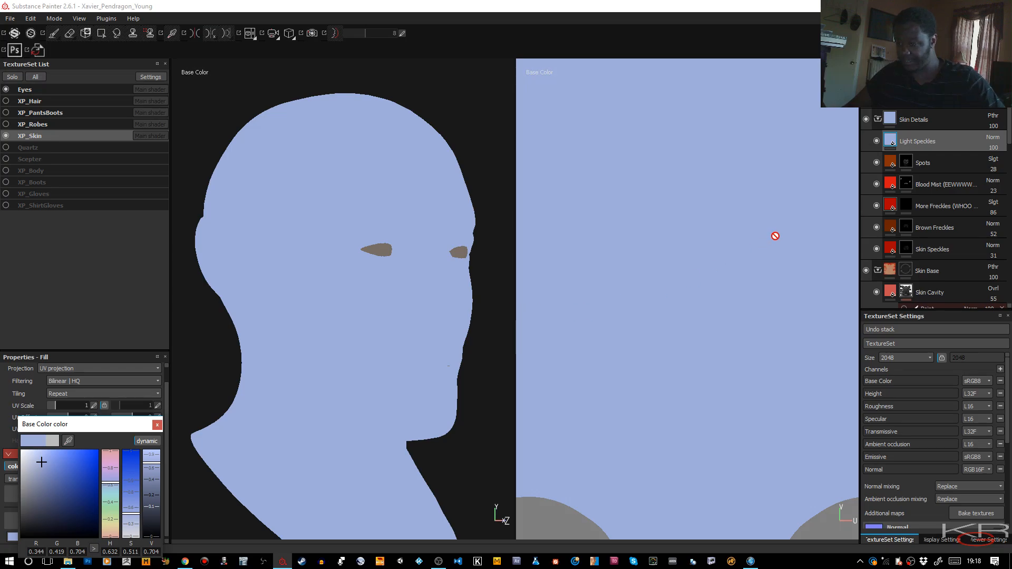
# Step: Give Light Speckles a black mask and set the brush's alpha_stroke_01 to hardness 0.8 and details number 45
pyautogui.rightClick(896, 144)
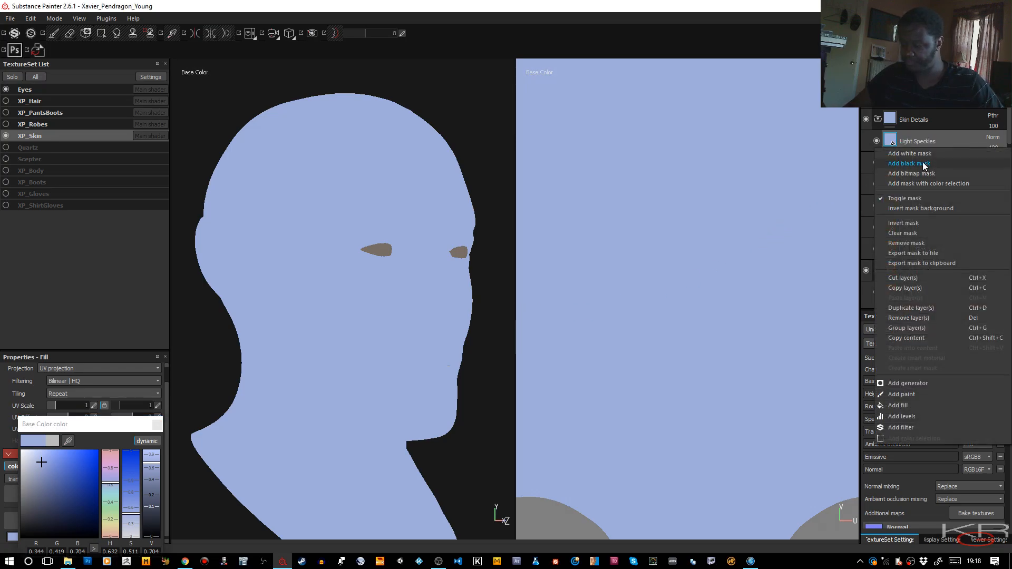
pyautogui.click(908, 163)
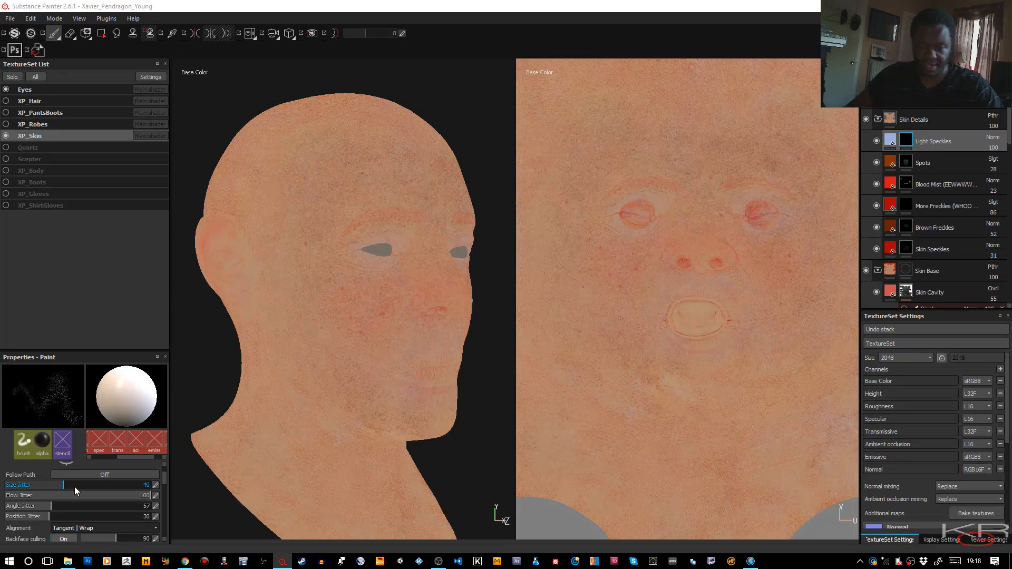
pyautogui.scroll(-5, 66, 498)
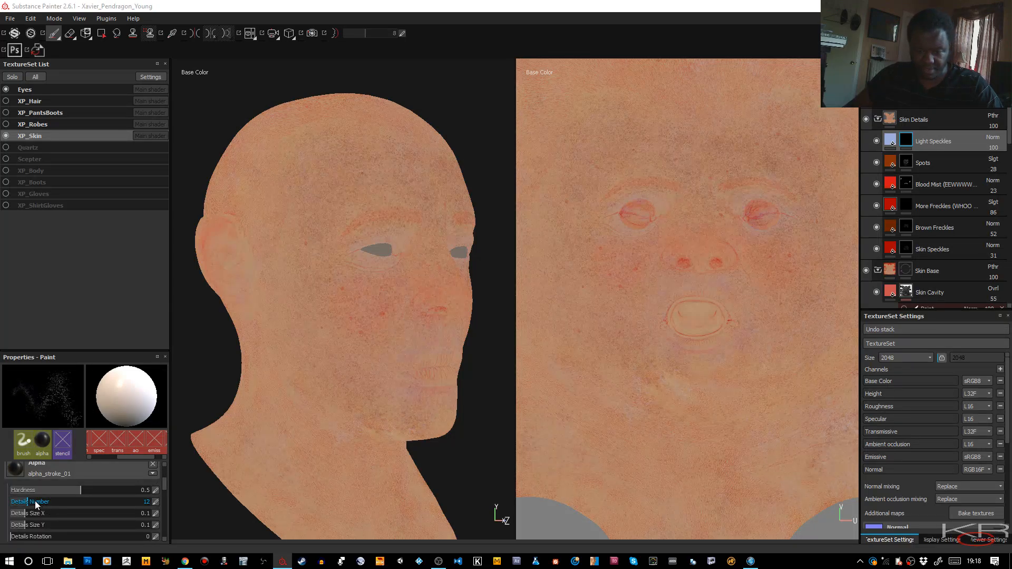
pyautogui.moveTo(34, 502); pyautogui.dragTo(122, 491)
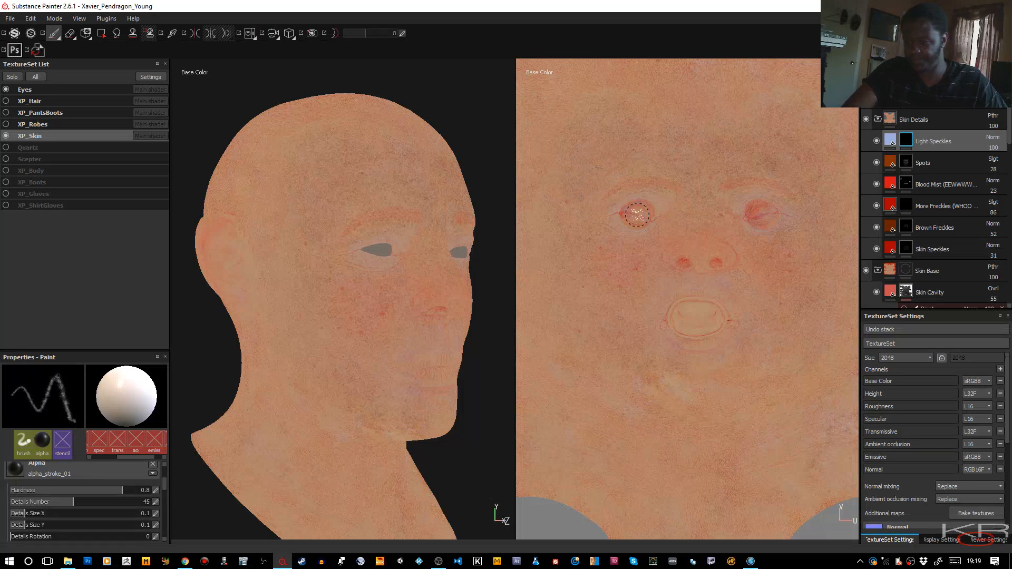
# Step: Set the brush's flow to 63 and its spacing to 86 for the Light Speckles mask
pyautogui.click(683, 204)
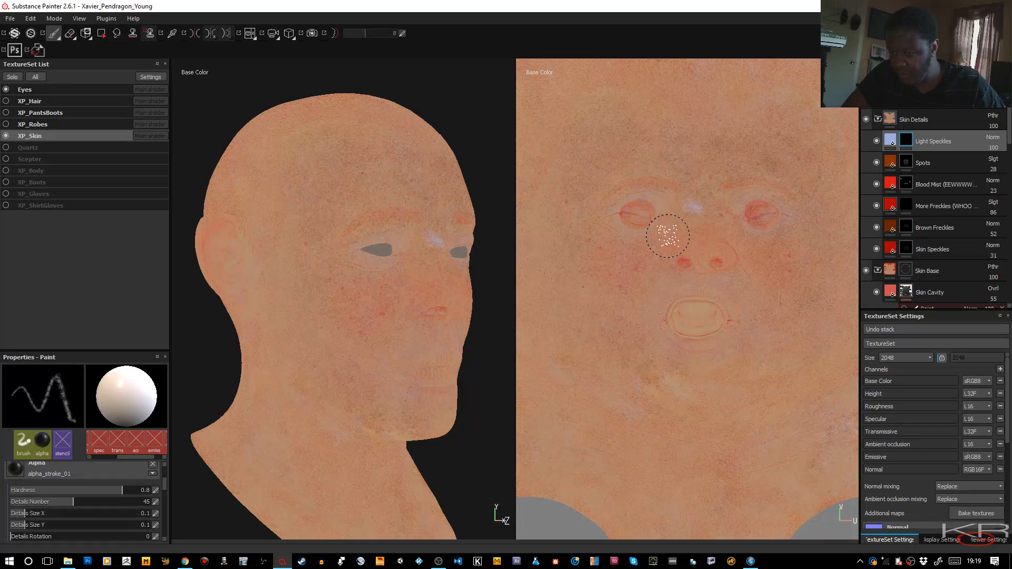
pyautogui.hotkey('ctrl', 'z')
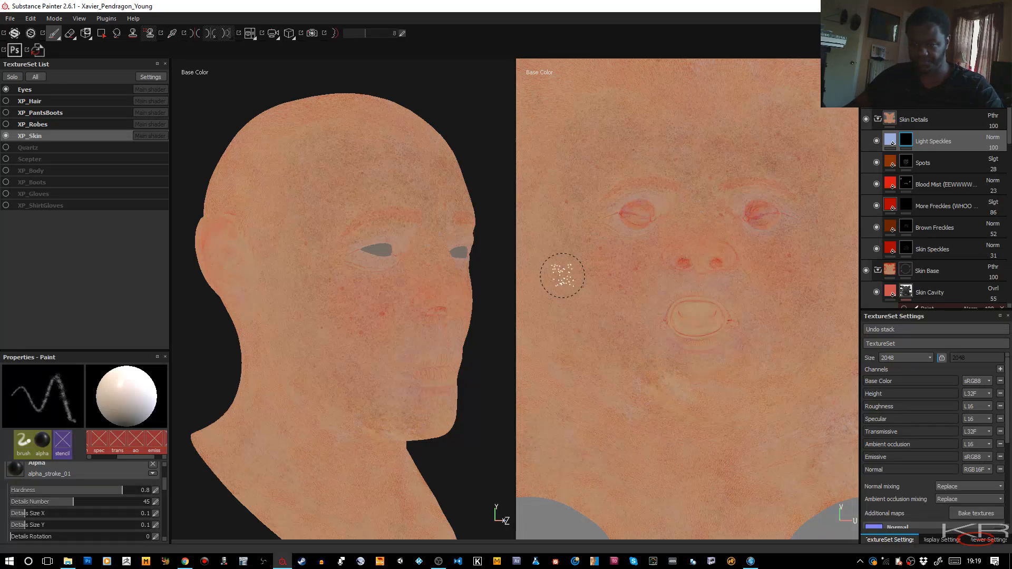
pyautogui.scroll(3, 106, 498)
pyautogui.scroll(2, 103, 503)
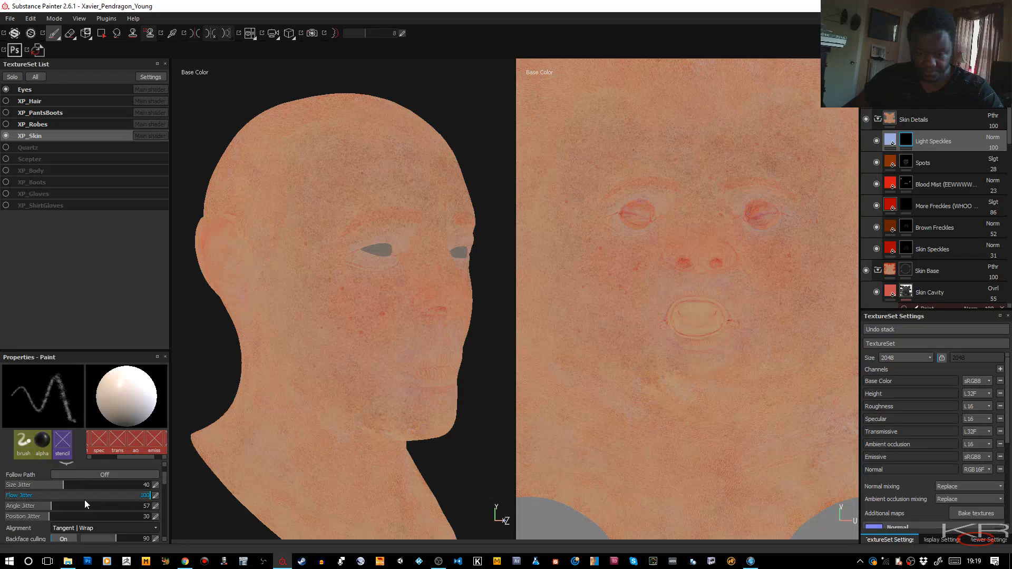
pyautogui.scroll(2, 54, 514)
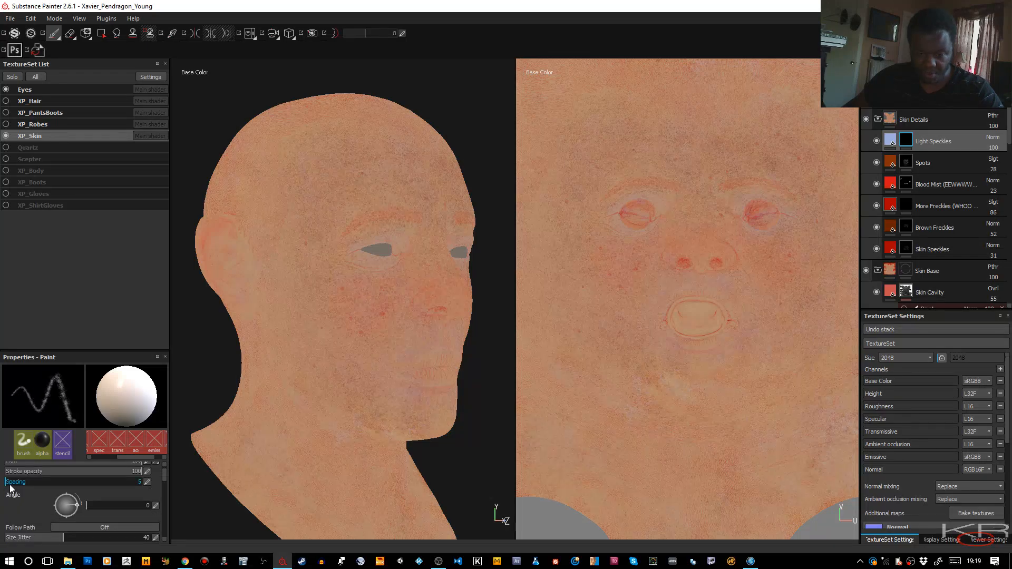
pyautogui.moveTo(9, 485); pyautogui.dragTo(12, 486)
pyautogui.scroll(2, 63, 496)
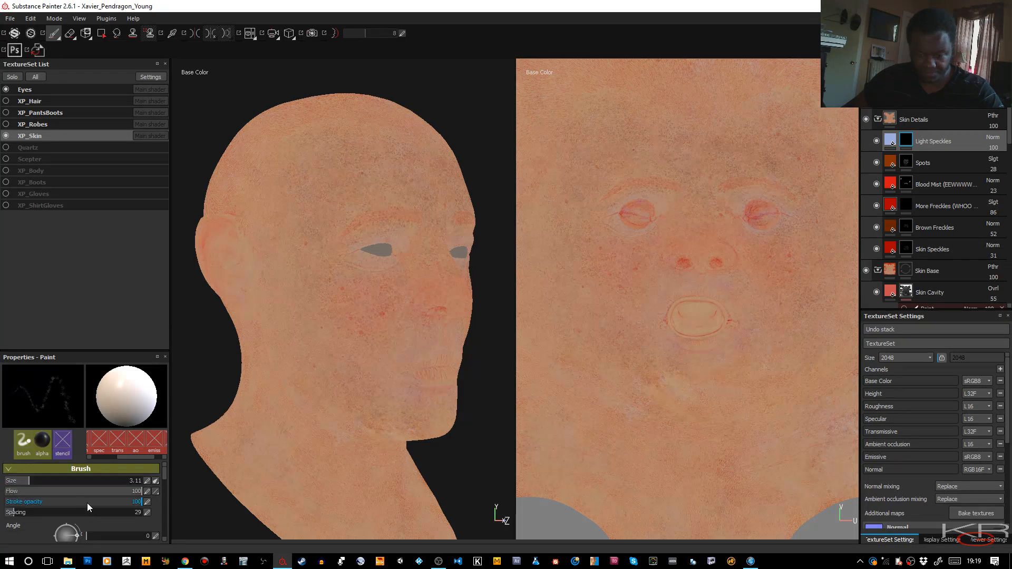
pyautogui.moveTo(89, 494); pyautogui.dragTo(32, 511)
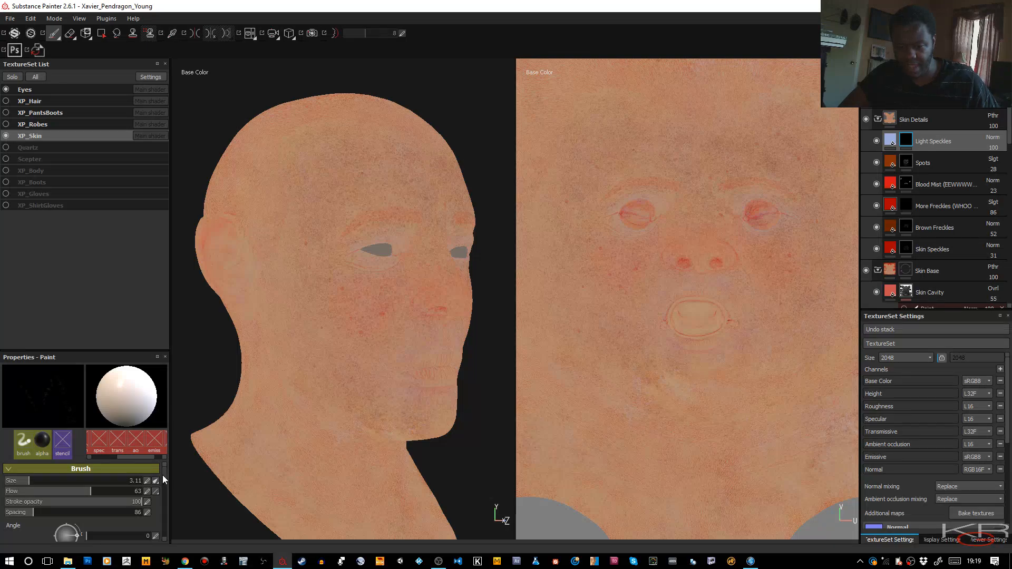
pyautogui.scroll(-5, 162, 476)
pyautogui.scroll(3, 161, 480)
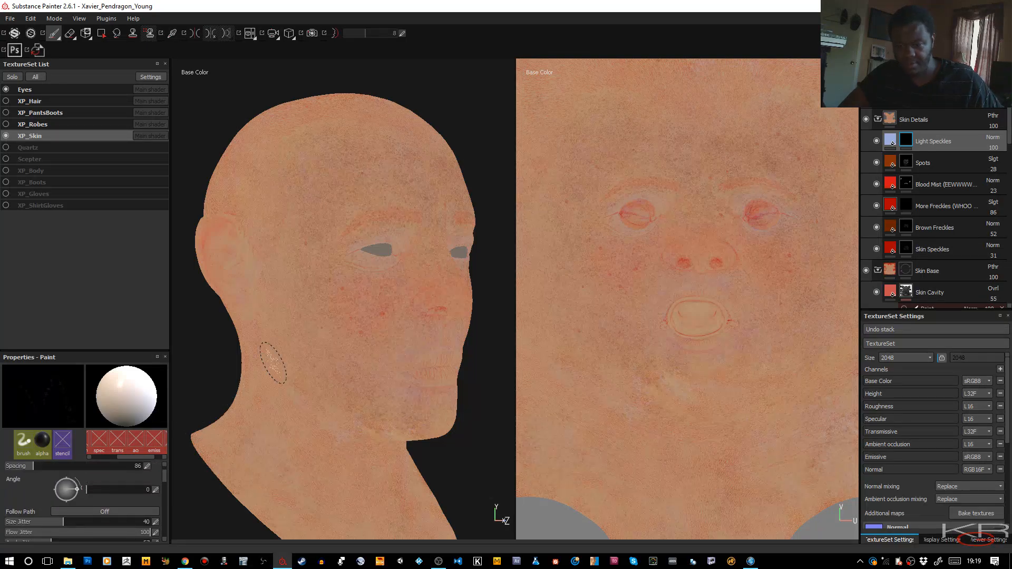
# Step: Paint light speckles over the cheek, forehead and area between the brows in the Light Speckles mask
pyautogui.moveTo(351, 303)
pyautogui.mouseDown()
pyautogui.moveTo(341, 314)
pyautogui.moveTo(366, 309)
pyautogui.mouseUp()
pyautogui.moveTo(371, 306)
pyautogui.mouseDown()
pyautogui.moveTo(351, 320)
pyautogui.moveTo(369, 339)
pyautogui.moveTo(362, 351)
pyautogui.mouseUp()
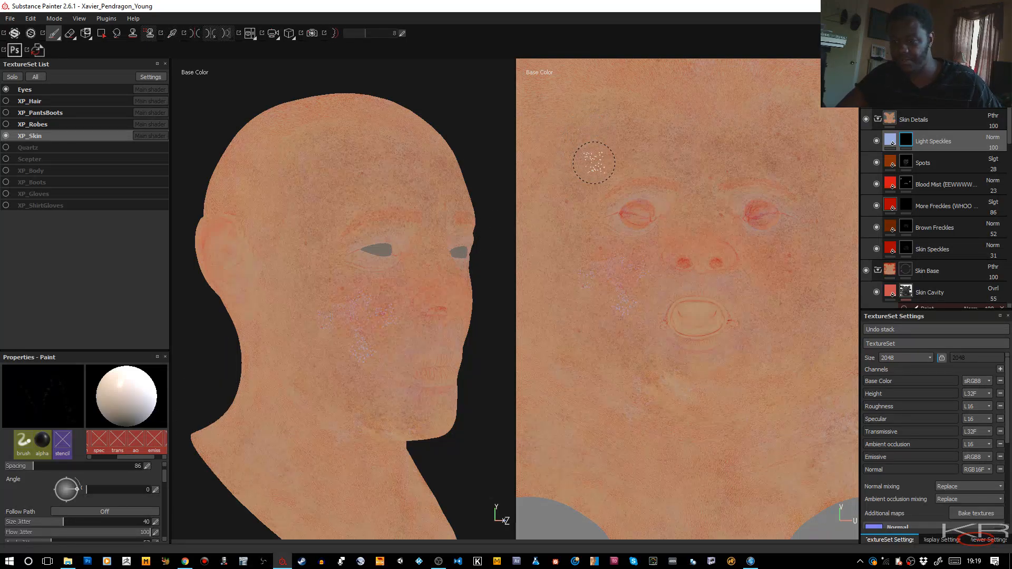
pyautogui.moveTo(639, 153)
pyautogui.mouseDown()
pyautogui.moveTo(621, 151)
pyautogui.moveTo(644, 132)
pyautogui.moveTo(646, 152)
pyautogui.mouseUp()
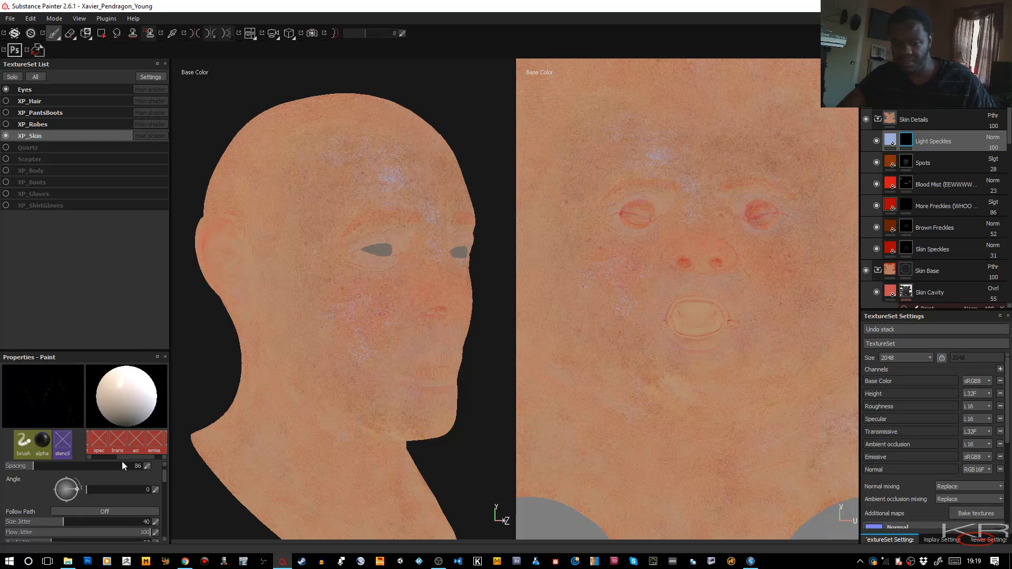
# Step: Set the brush spacing to 119 and paint more speckles across the cheek, jaw and forehead, checking them in the material view
pyautogui.moveTo(37, 468); pyautogui.dragTo(43, 468)
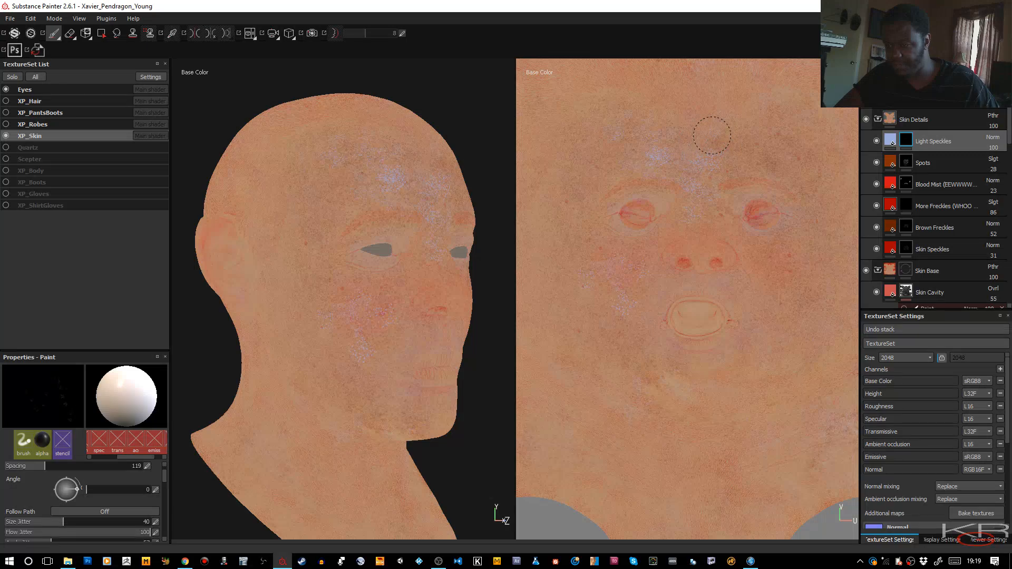
pyautogui.click(418, 202)
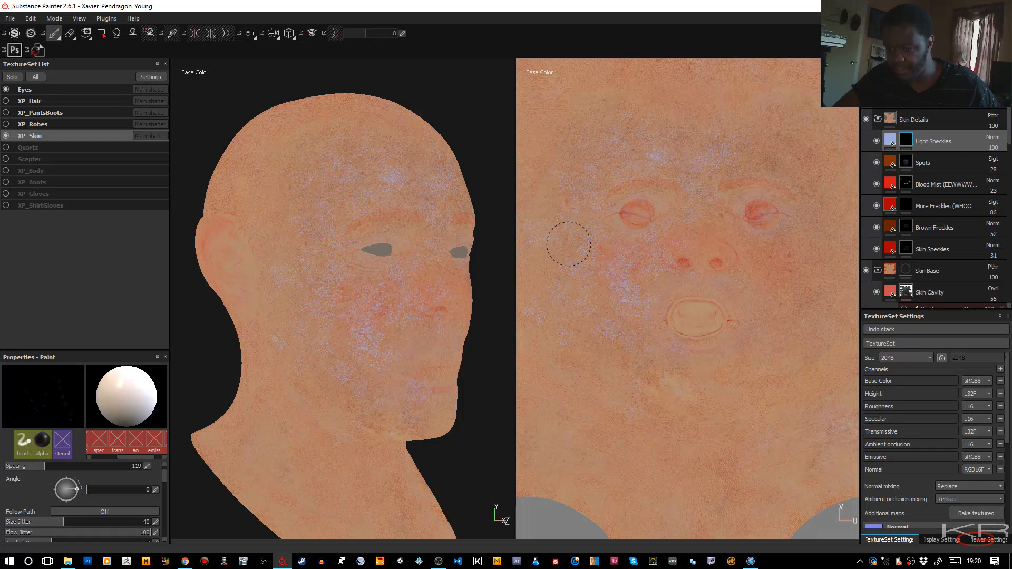
pyautogui.press('m')
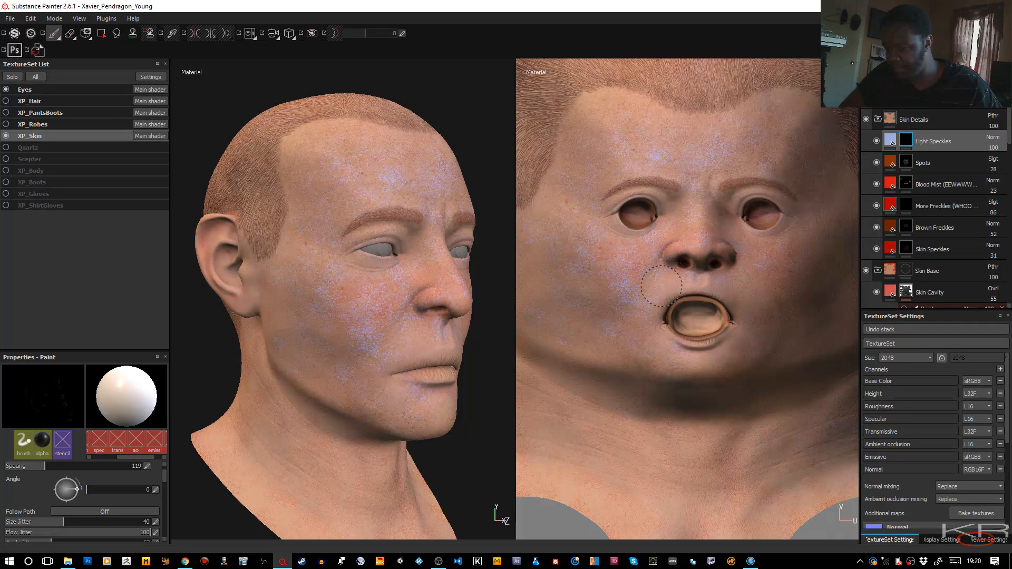
pyautogui.moveTo(662, 286); pyautogui.dragTo(656, 291)
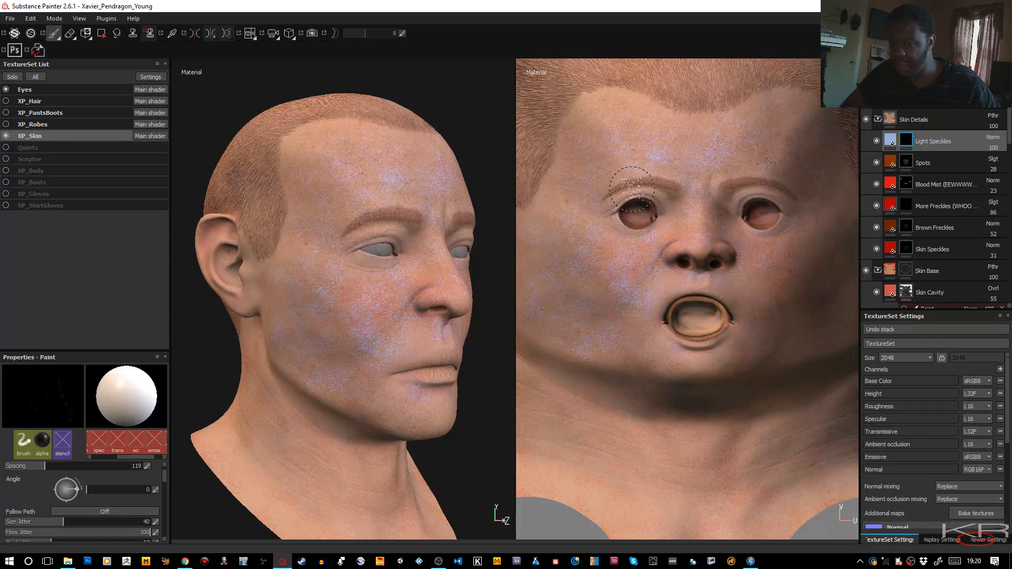
# Step: Set the brush spacing to 61 and paint speckles across the upper forehead towards the opposite temple
pyautogui.click(35, 467)
pyautogui.moveTo(32, 468); pyautogui.dragTo(26, 467)
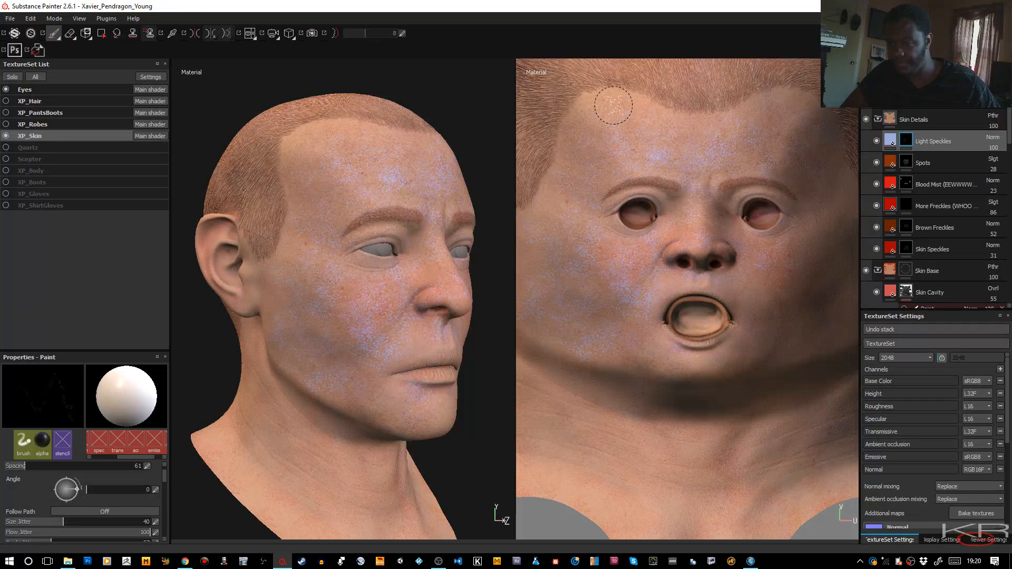
pyautogui.moveTo(632, 94)
pyautogui.mouseDown()
pyautogui.moveTo(595, 100)
pyautogui.moveTo(613, 104)
pyautogui.moveTo(577, 122)
pyautogui.moveTo(585, 127)
pyautogui.moveTo(569, 181)
pyautogui.moveTo(682, 137)
pyautogui.moveTo(783, 131)
pyautogui.mouseUp()
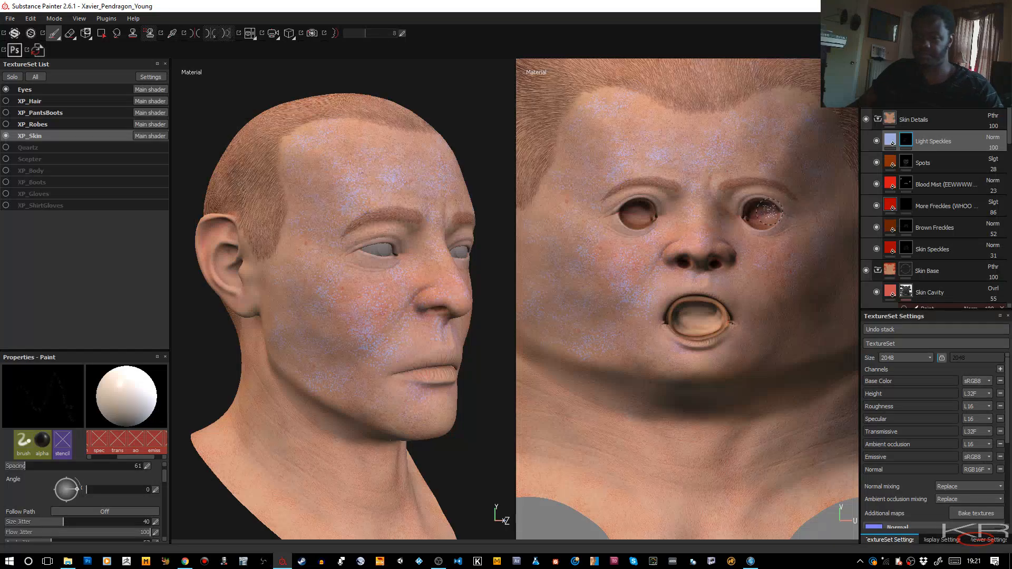
# Step: Paint speckles over the opposite side of the face and lower the Light Speckles layer's opacity to 13
pyautogui.keyDown('alt'); pyautogui.moveTo(385, 325); pyautogui.dragTo(273, 325); pyautogui.keyUp('alt')
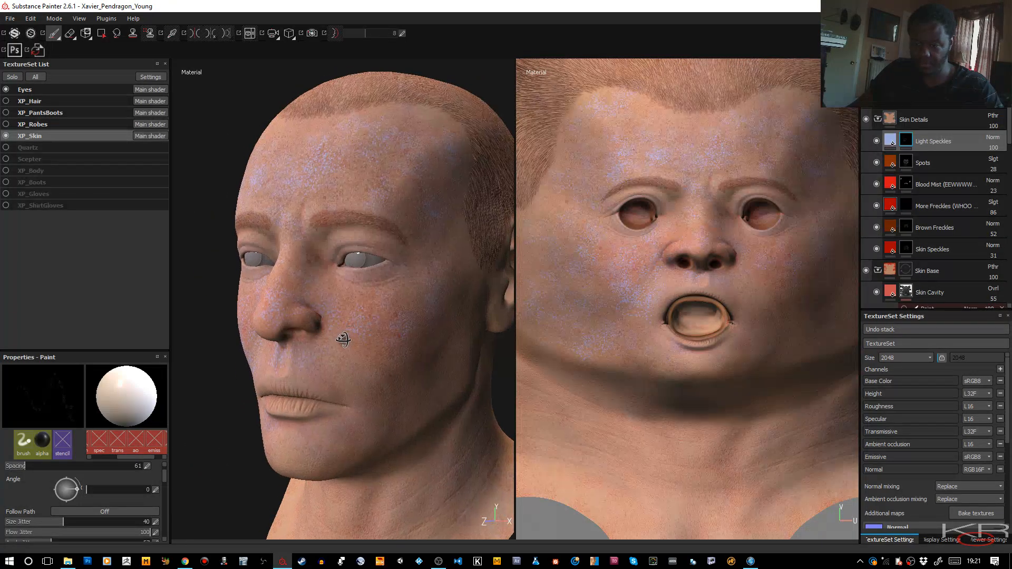
pyautogui.keyDown('alt'); pyautogui.moveTo(338, 322); pyautogui.dragTo(362, 348); pyautogui.keyUp('alt')
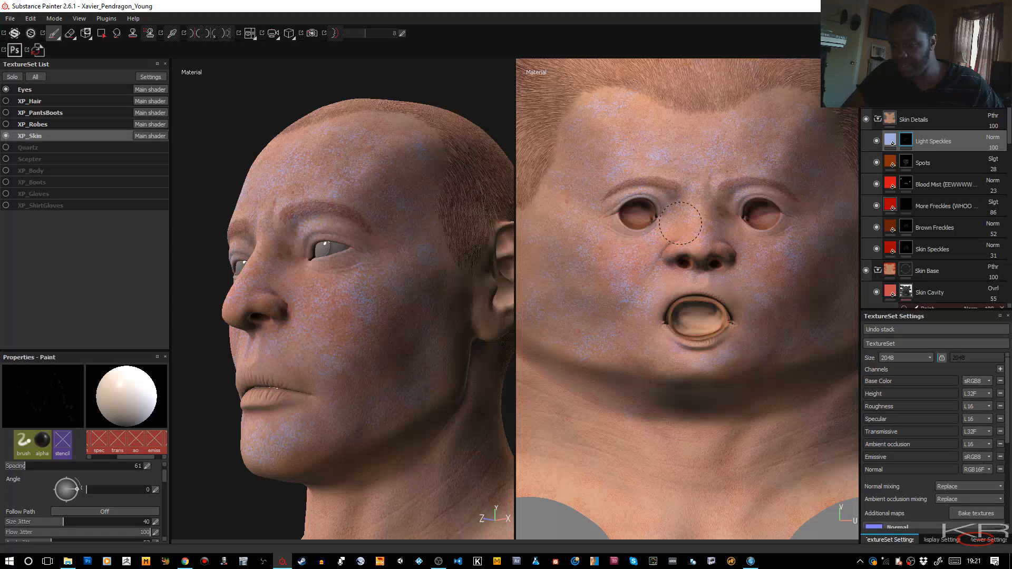
pyautogui.moveTo(684, 280); pyautogui.dragTo(645, 273)
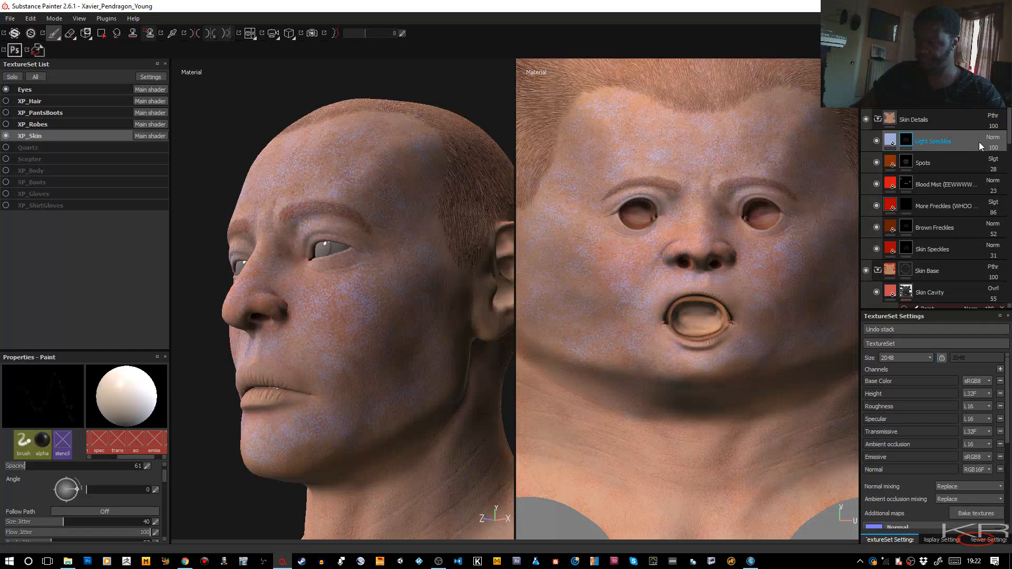
pyautogui.click(993, 147)
pyautogui.moveTo(998, 162); pyautogui.dragTo(974, 163)
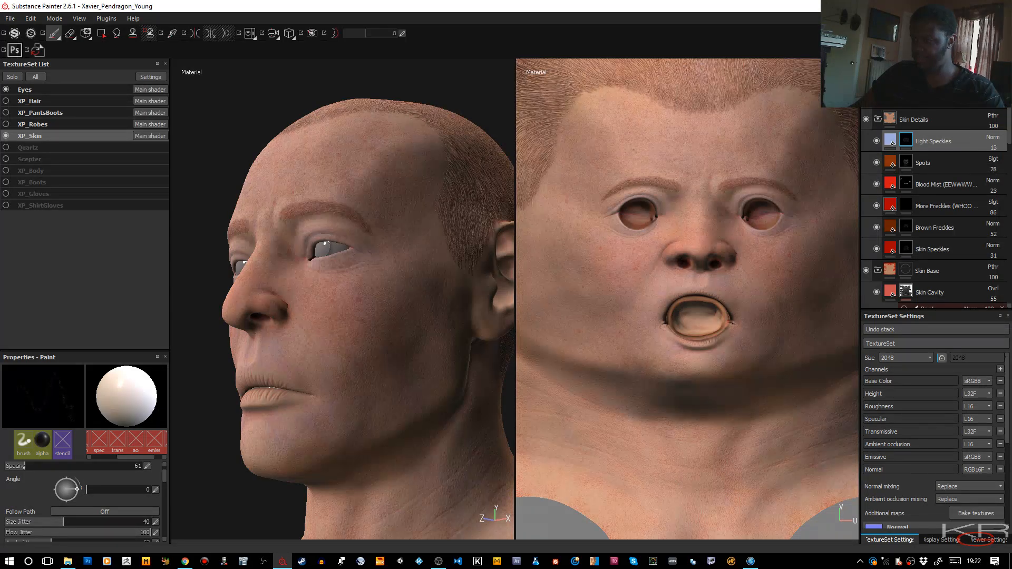
# Step: Add a new fill layer above Light Speckles and name it Purple Around the eyes
pyautogui.click(917, 101)
pyautogui.doubleClick(923, 143)
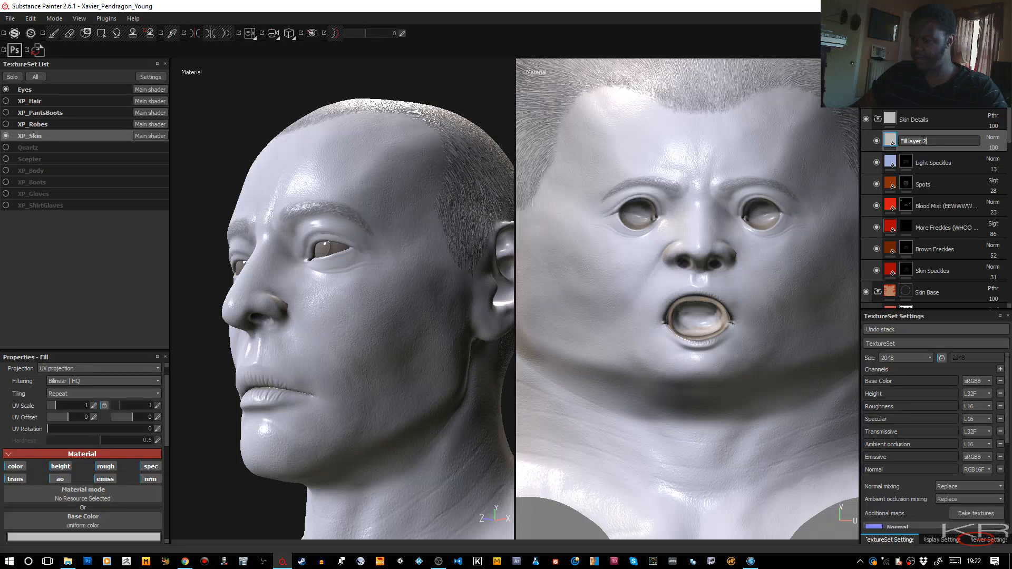
pyautogui.write('Pur')
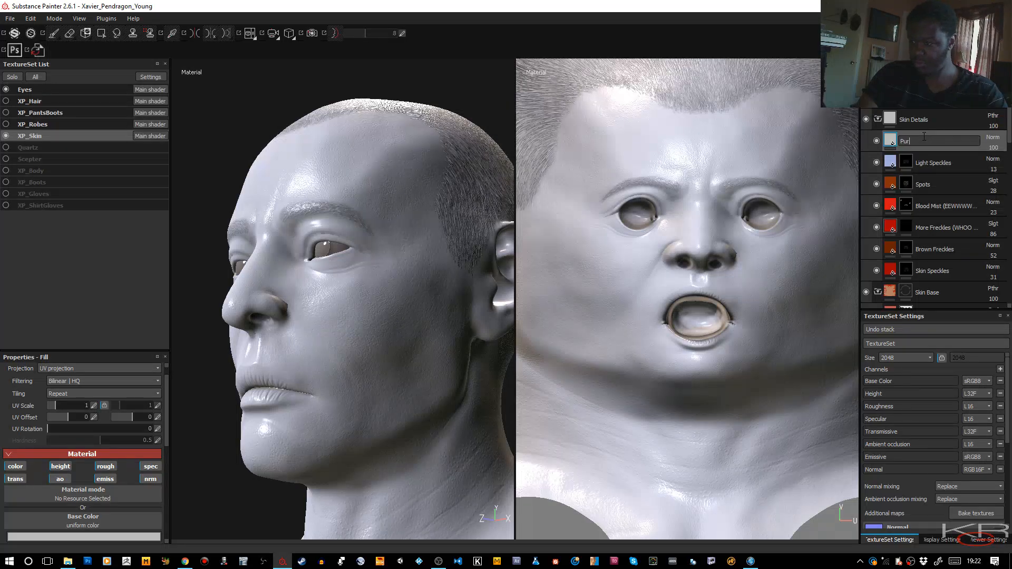
pyautogui.write('ple Aro')
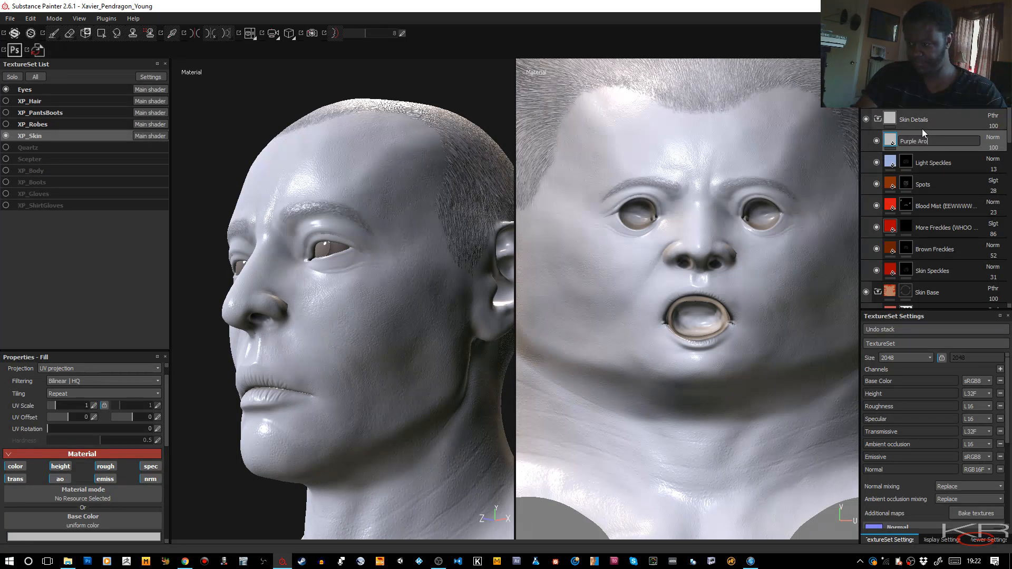
pyautogui.write('und ')
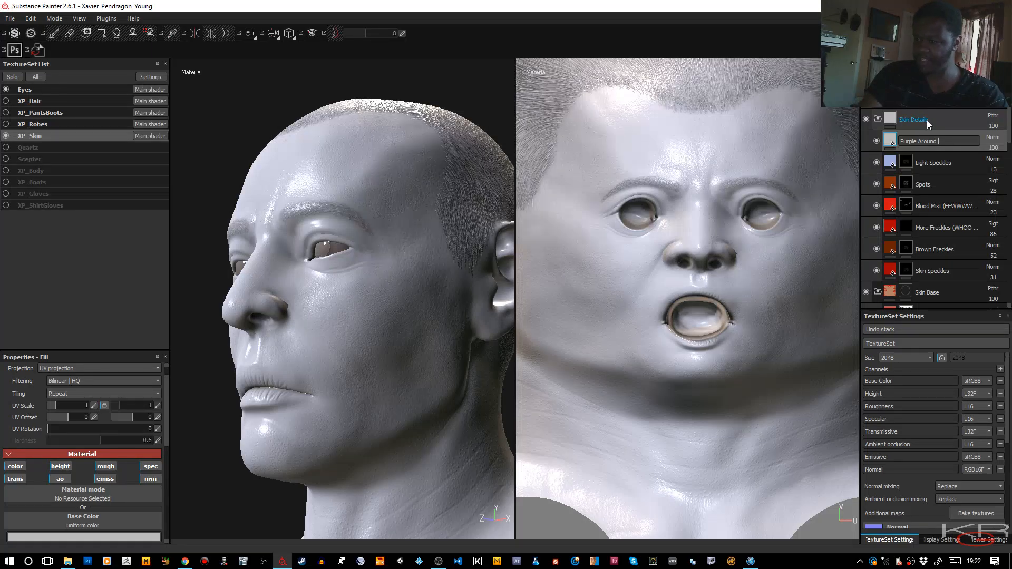
pyautogui.write('the mo')
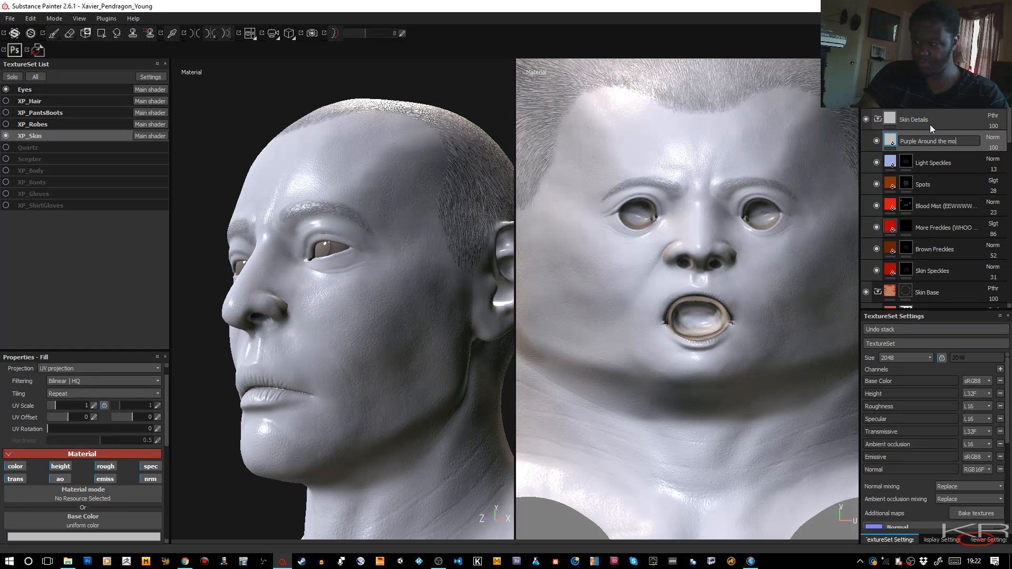
pyautogui.press('BackSpace')
pyautogui.press('BackSpace')
pyautogui.write('eyes')
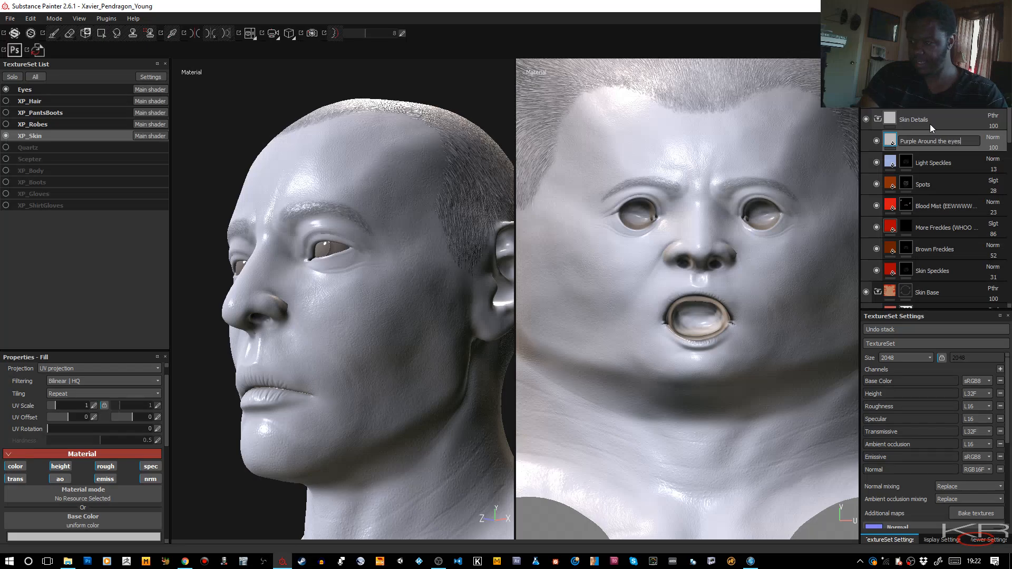
pyautogui.press('Return')
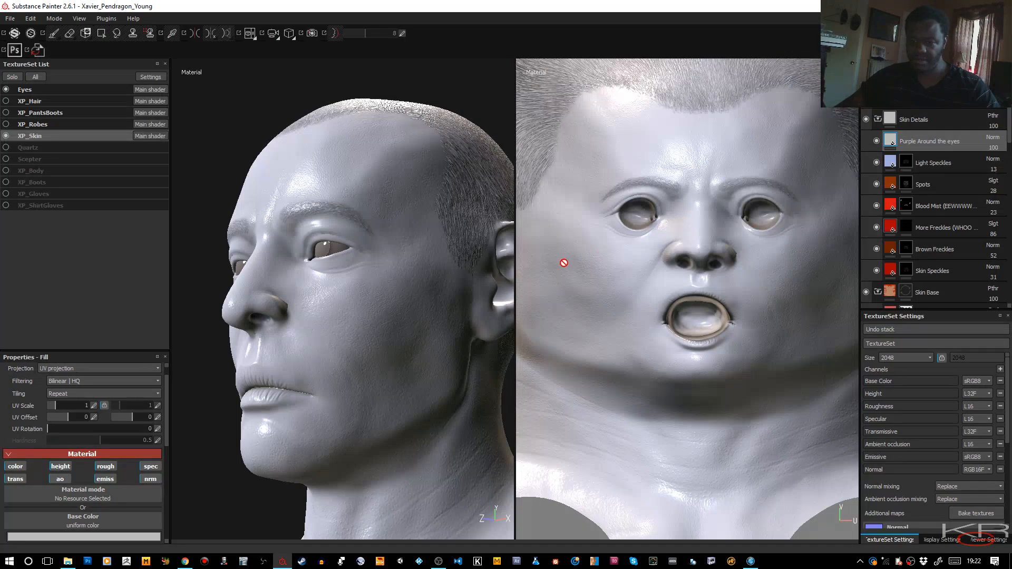
# Step: Disable every material channel of the Purple Around the eyes fill except color
pyautogui.keyDown('alt'); pyautogui.moveTo(371, 276); pyautogui.dragTo(409, 296); pyautogui.keyUp('alt')
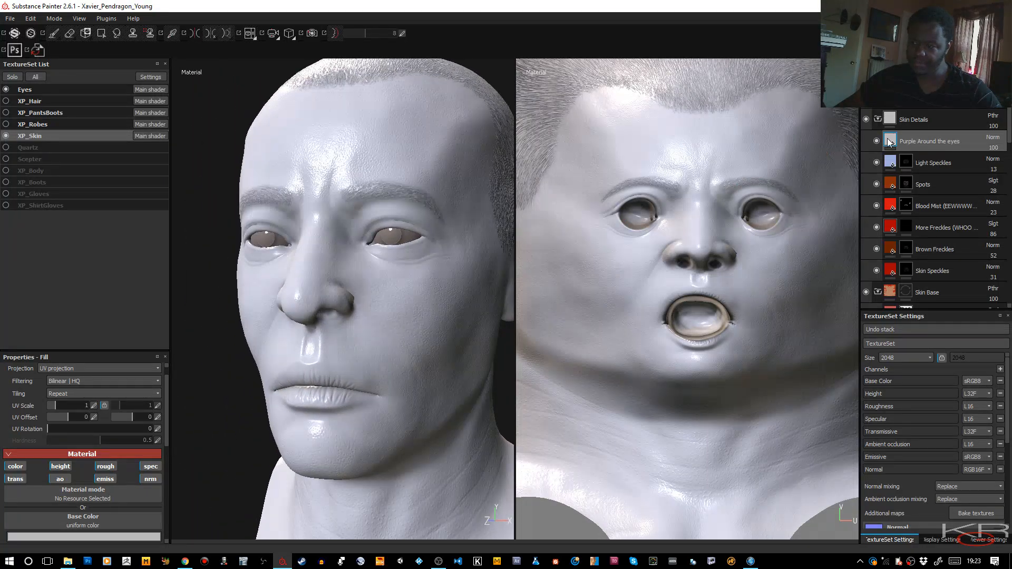
pyautogui.click(149, 479)
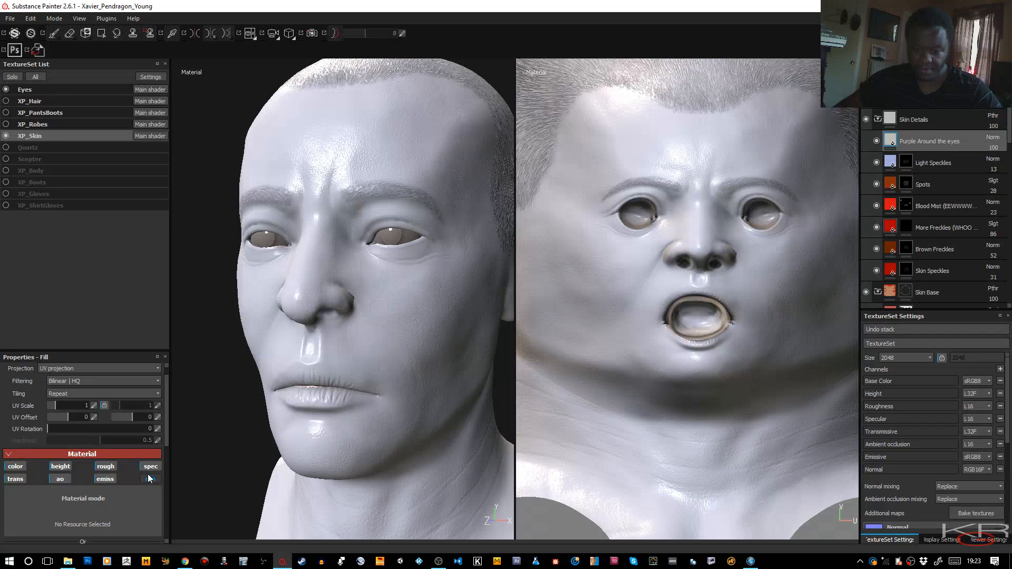
pyautogui.click(148, 467)
pyautogui.click(108, 478)
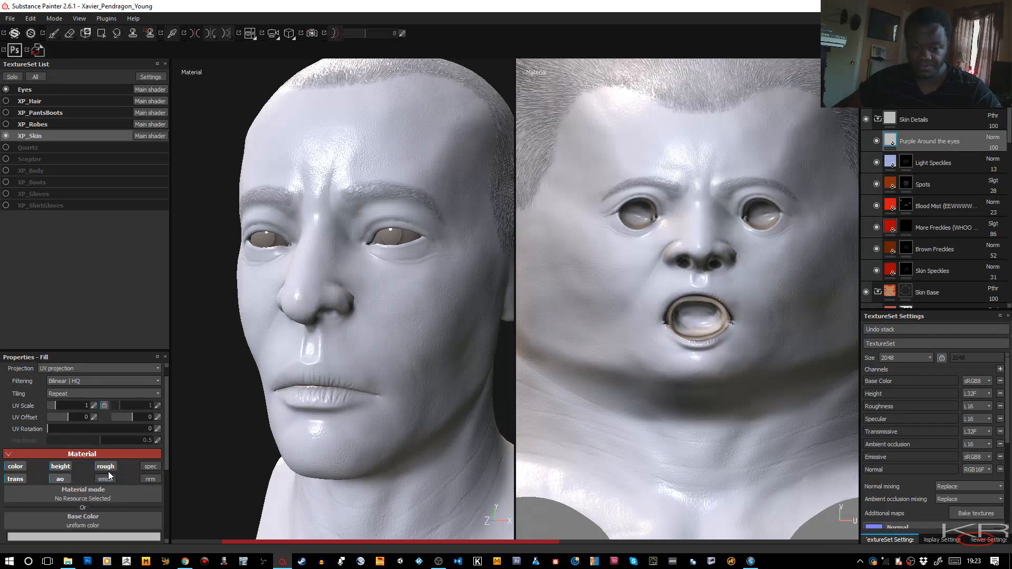
pyautogui.click(60, 467)
pyautogui.click(96, 467)
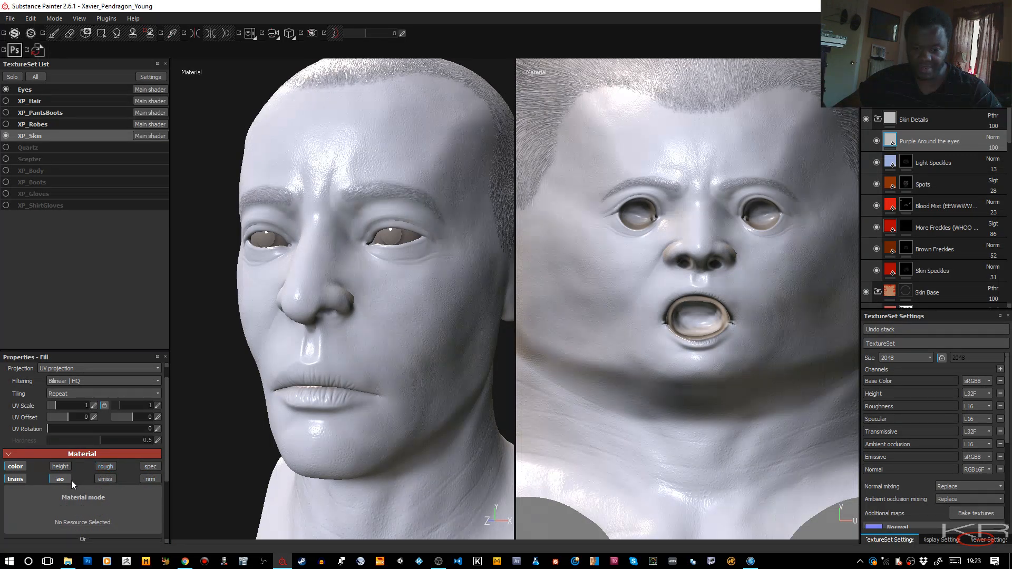
pyautogui.click(67, 481)
pyautogui.click(19, 478)
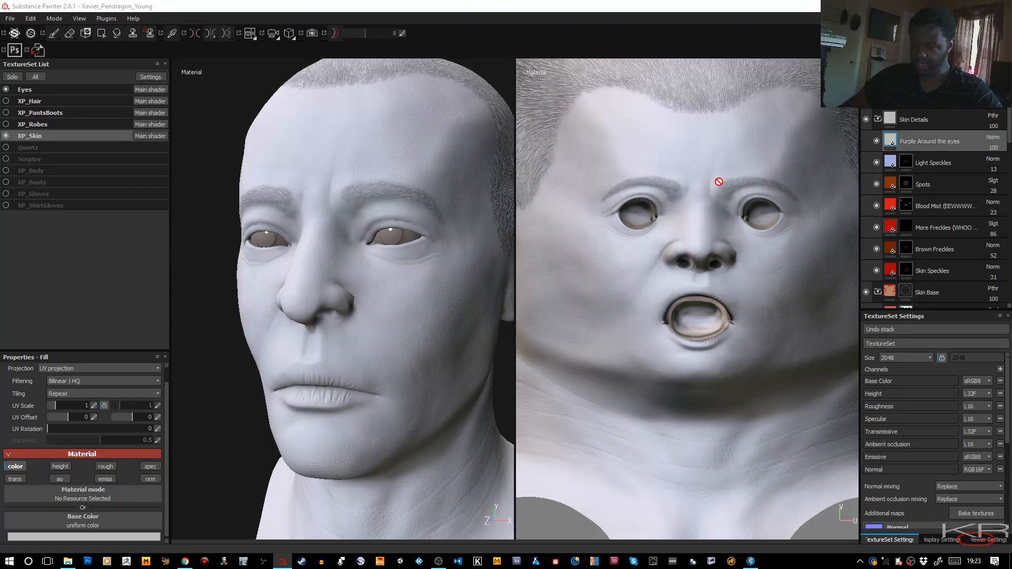
# Step: Add a black mask to the Purple Around the eyes layer and invert the mask background
pyautogui.rightClick(953, 141)
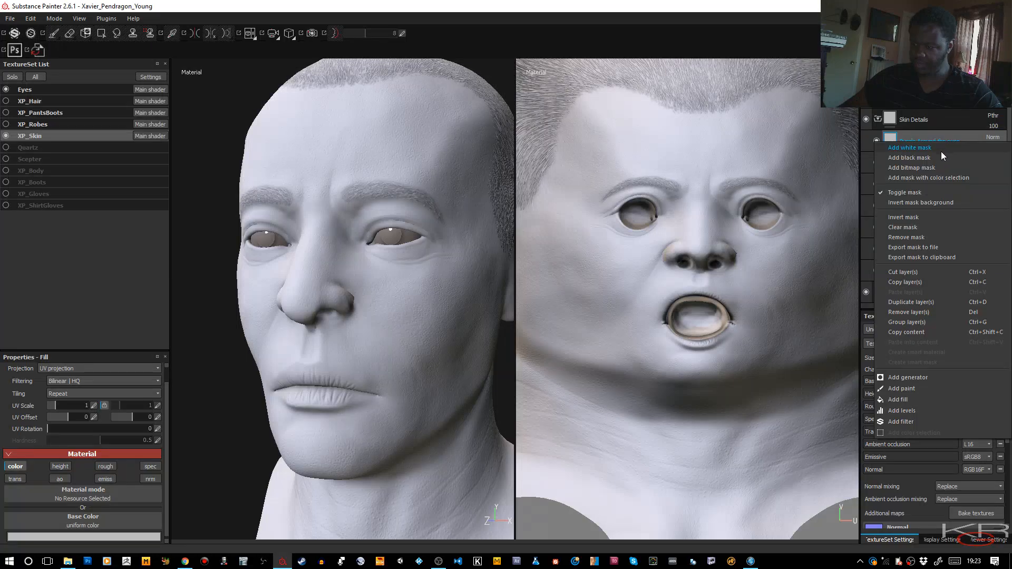
pyautogui.click(920, 156)
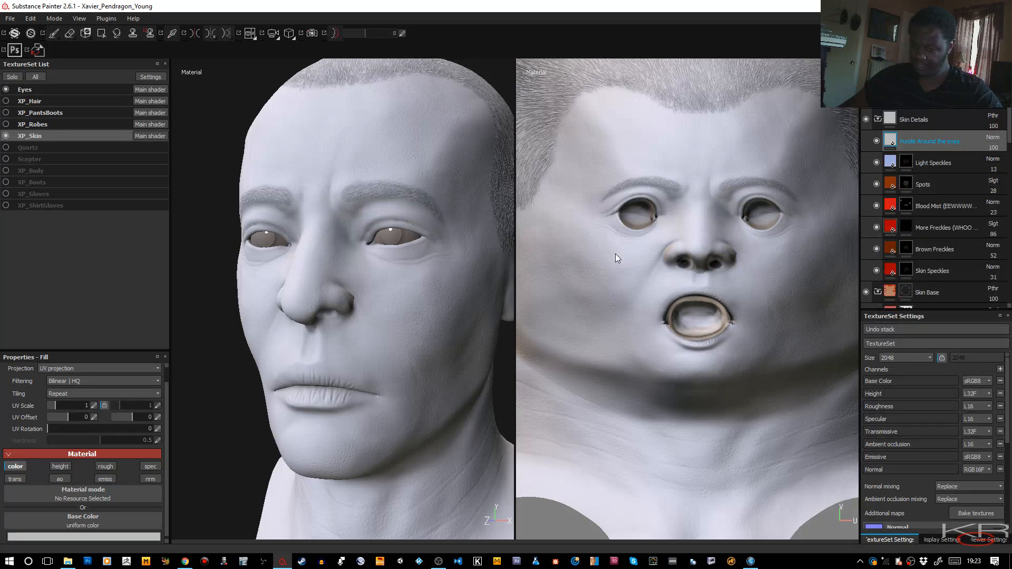
pyautogui.rightClick(905, 139)
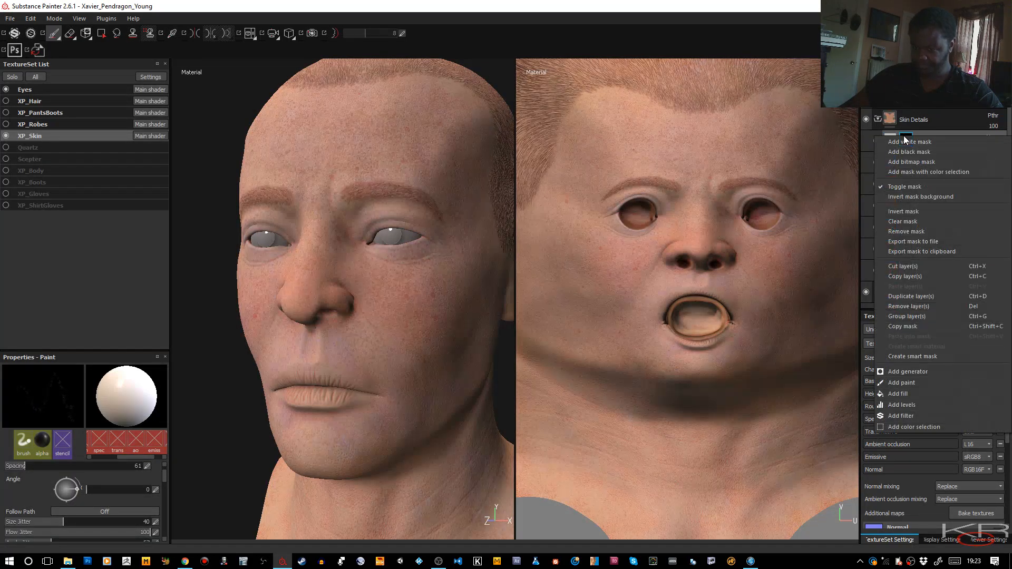
pyautogui.click(909, 199)
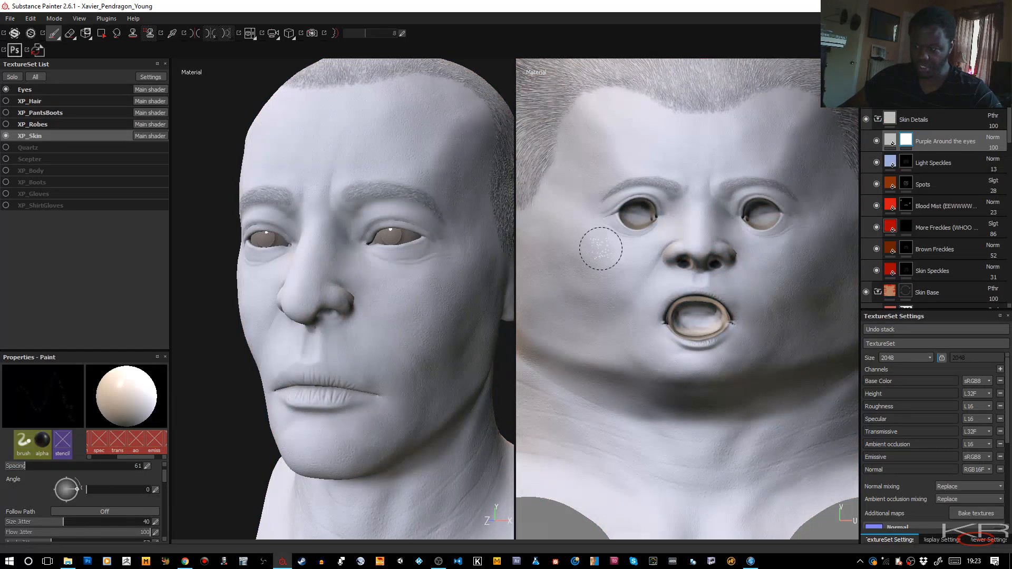
# Step: Give the Purple Around the eyes fill a saturated blue base color and set its blend mode to Multiply
pyautogui.click(891, 145)
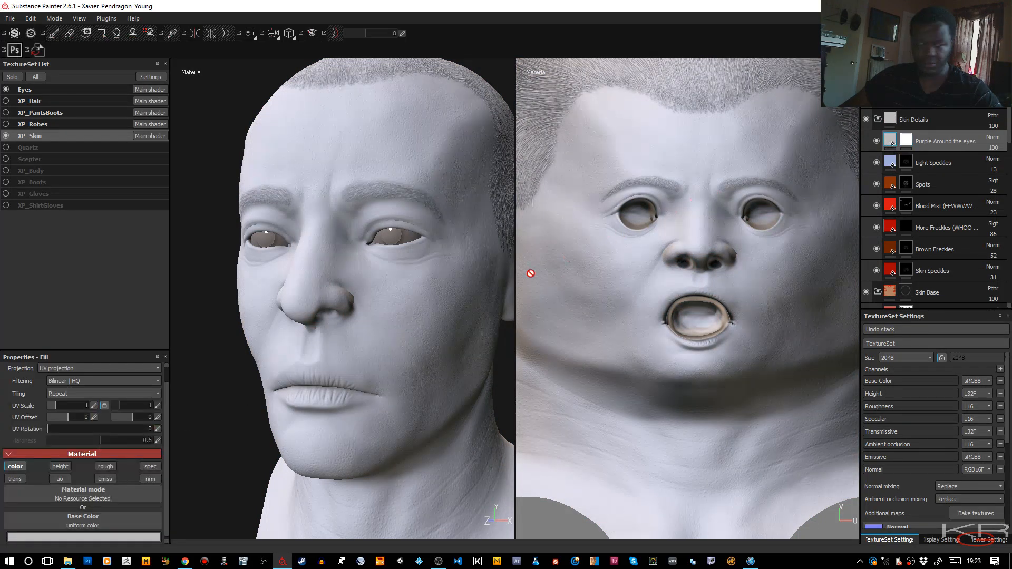
pyautogui.scroll(-1, 83, 448)
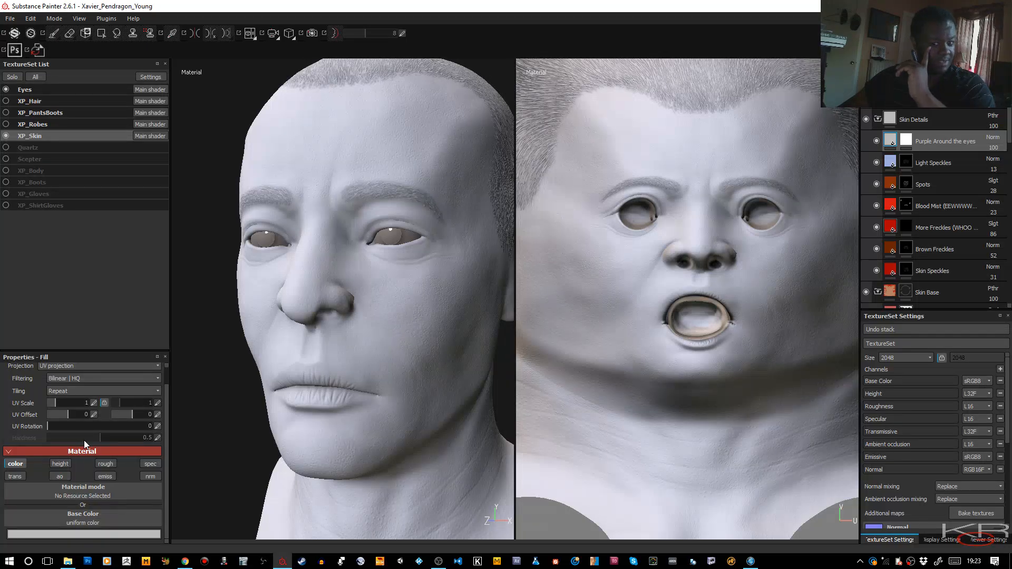
pyautogui.click(81, 533)
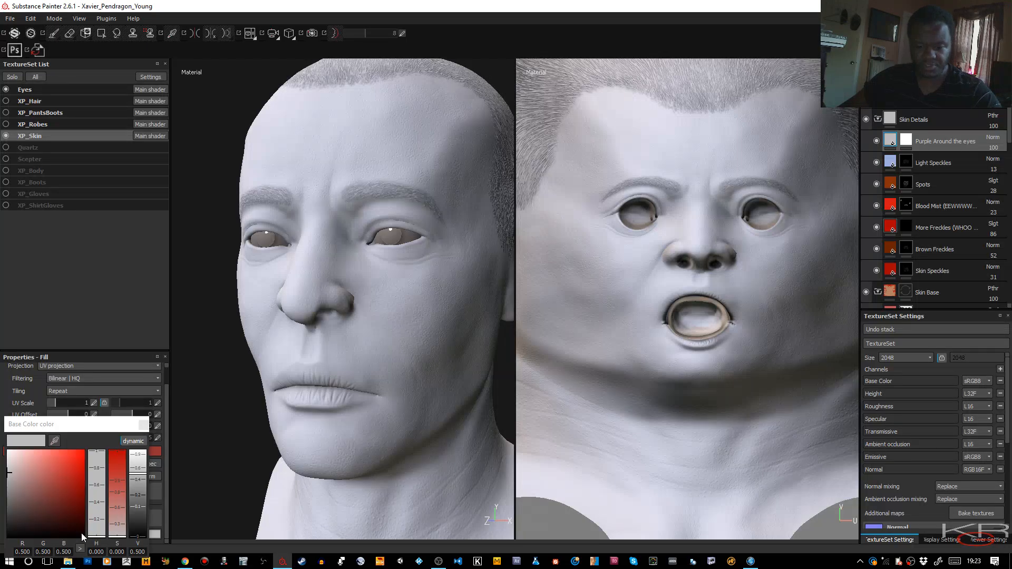
pyautogui.click(113, 479)
pyautogui.click(97, 484)
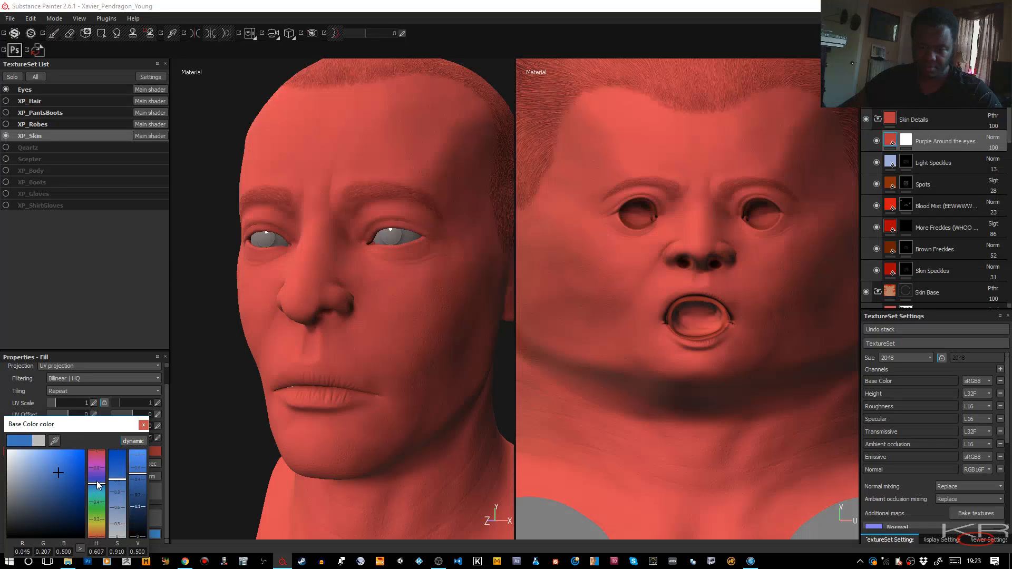
pyautogui.moveTo(96, 481); pyautogui.dragTo(97, 480)
pyautogui.click(66, 469)
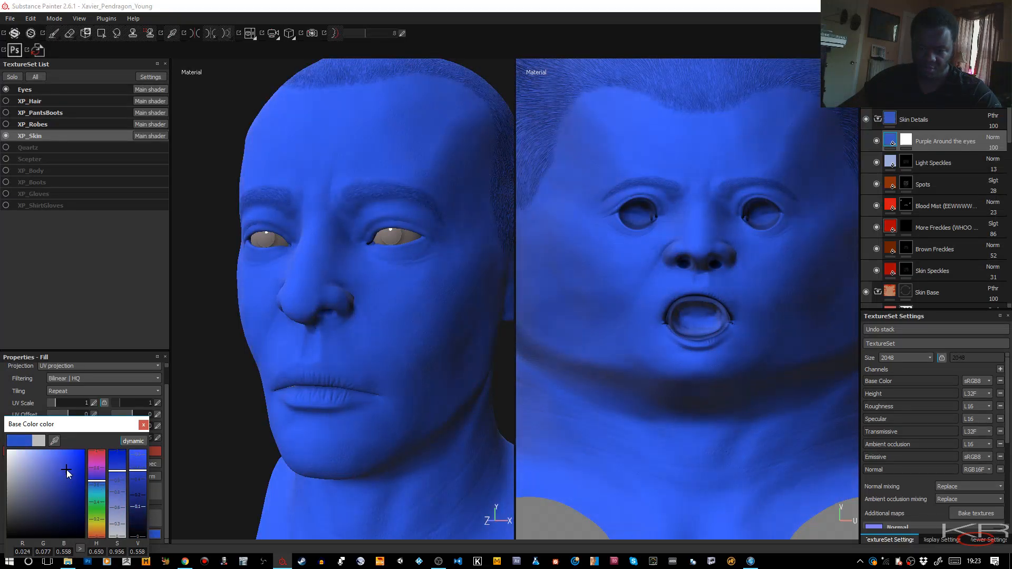
pyautogui.click(991, 138)
pyautogui.click(952, 188)
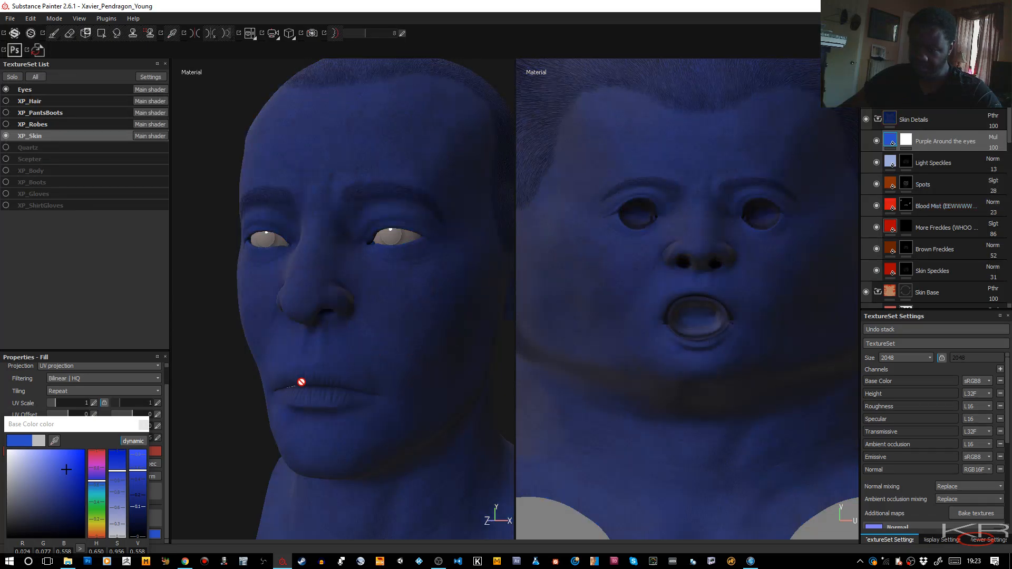
# Step: Shift the fill's base color through pink to purple at hue 0.736 and set the layer opacity to 64
pyautogui.moveTo(99, 479)
pyautogui.mouseDown()
pyautogui.moveTo(97, 451)
pyautogui.moveTo(95, 536)
pyautogui.moveTo(100, 462)
pyautogui.mouseUp()
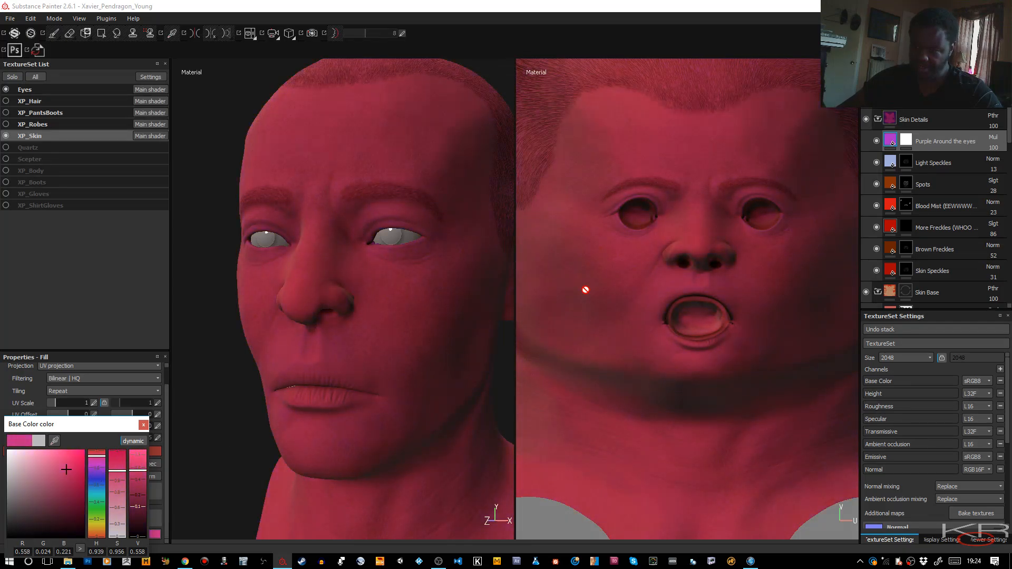
pyautogui.click(993, 147)
pyautogui.moveTo(996, 157); pyautogui.dragTo(989, 159)
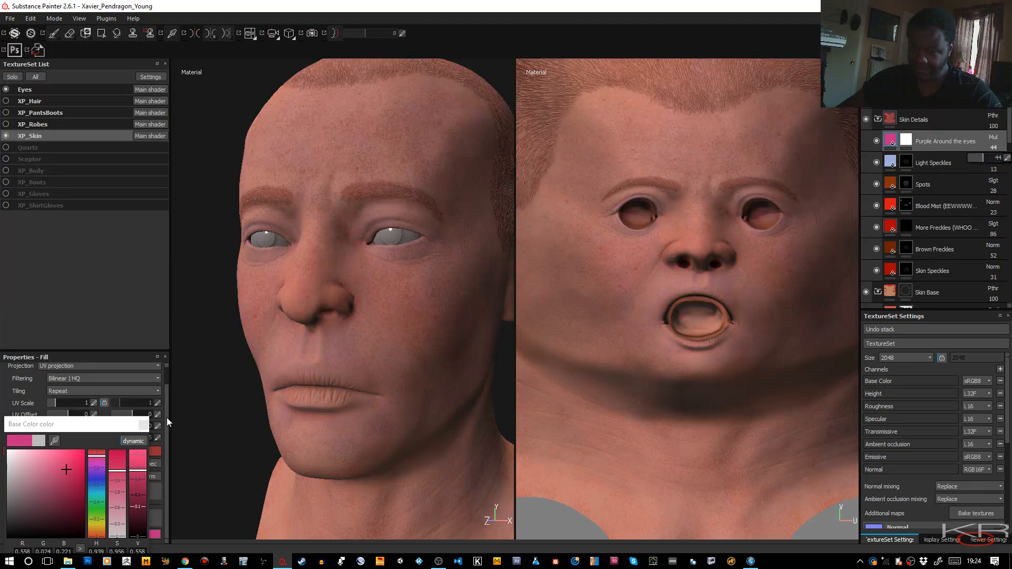
pyautogui.moveTo(99, 466); pyautogui.dragTo(95, 474)
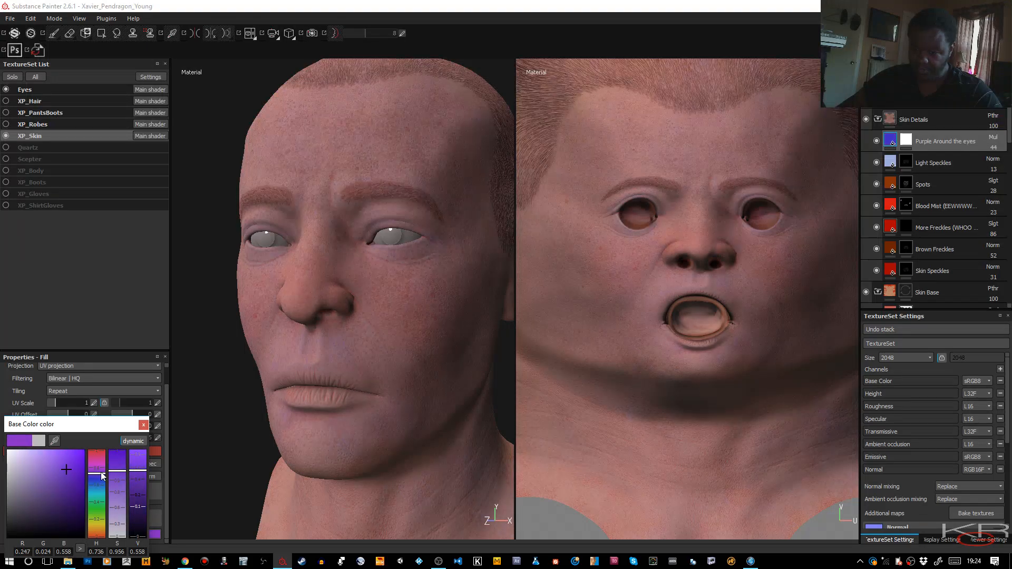
pyautogui.click(993, 149)
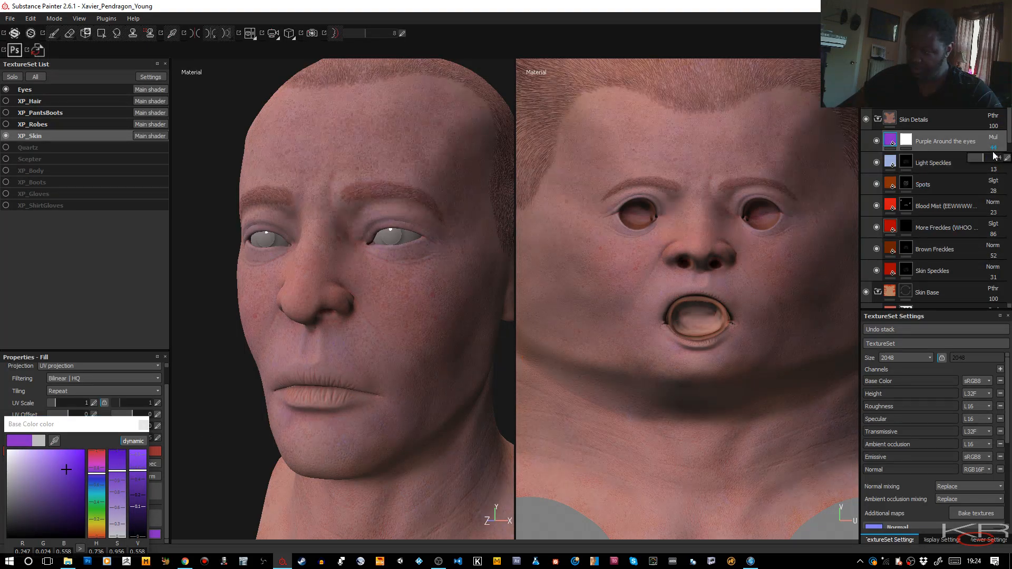
pyautogui.click(987, 159)
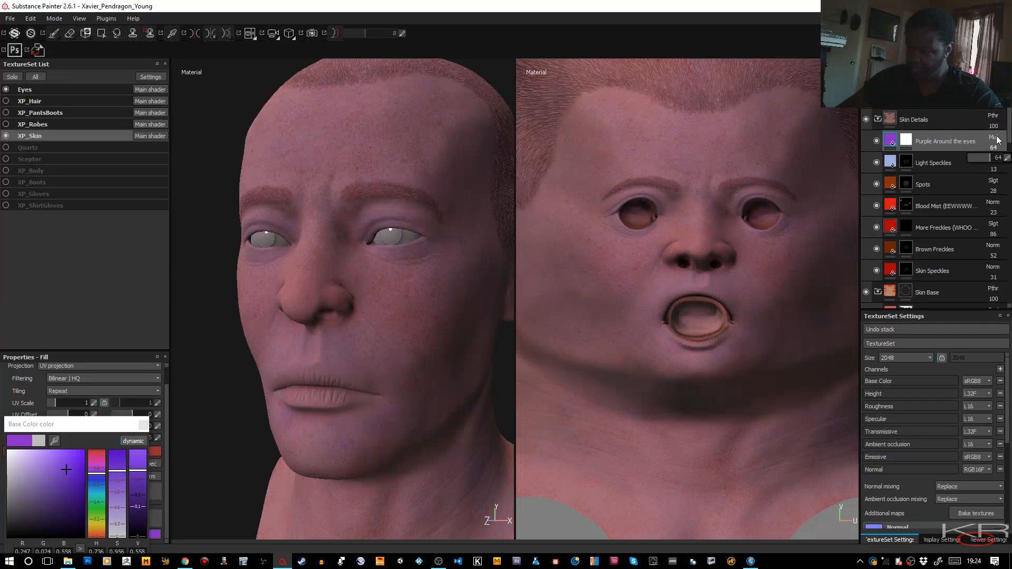
# Step: Try the Linear burn, Overlay and Screen blend modes on the Purple Around the eyes layer and return it to Multiply
pyautogui.click(996, 137)
pyautogui.click(954, 314)
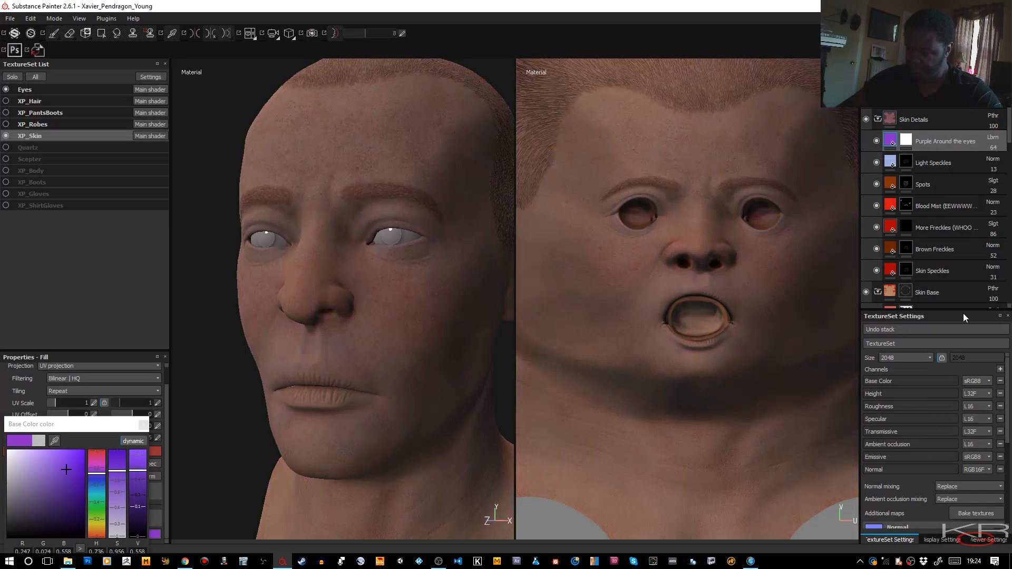
pyautogui.click(993, 138)
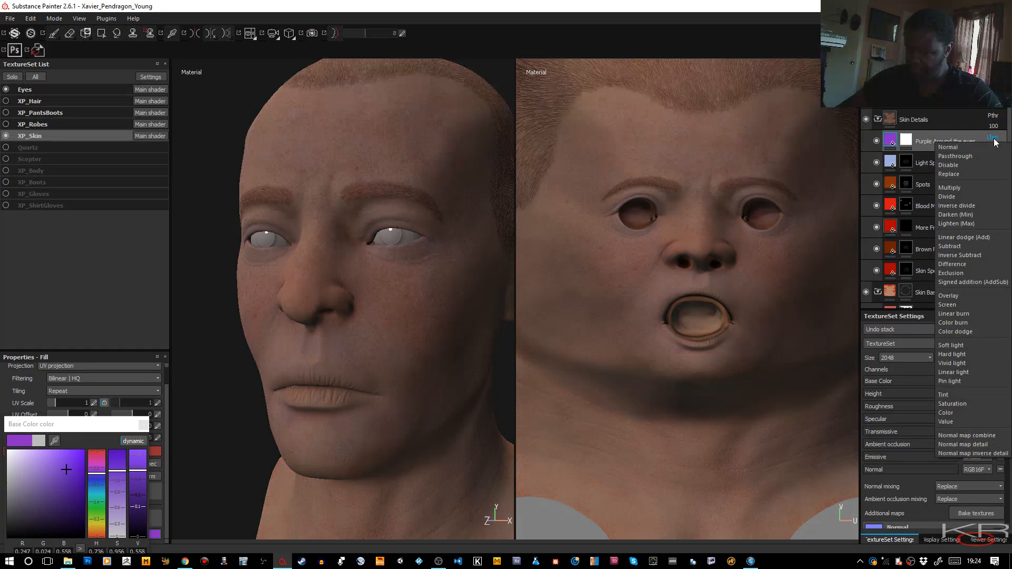
pyautogui.click(951, 298)
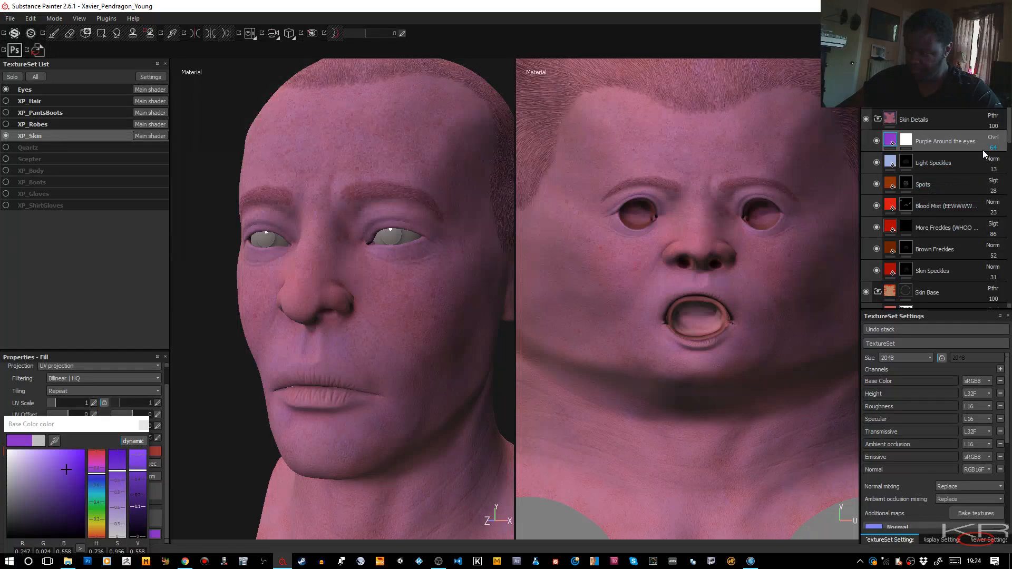
pyautogui.click(996, 138)
pyautogui.click(953, 306)
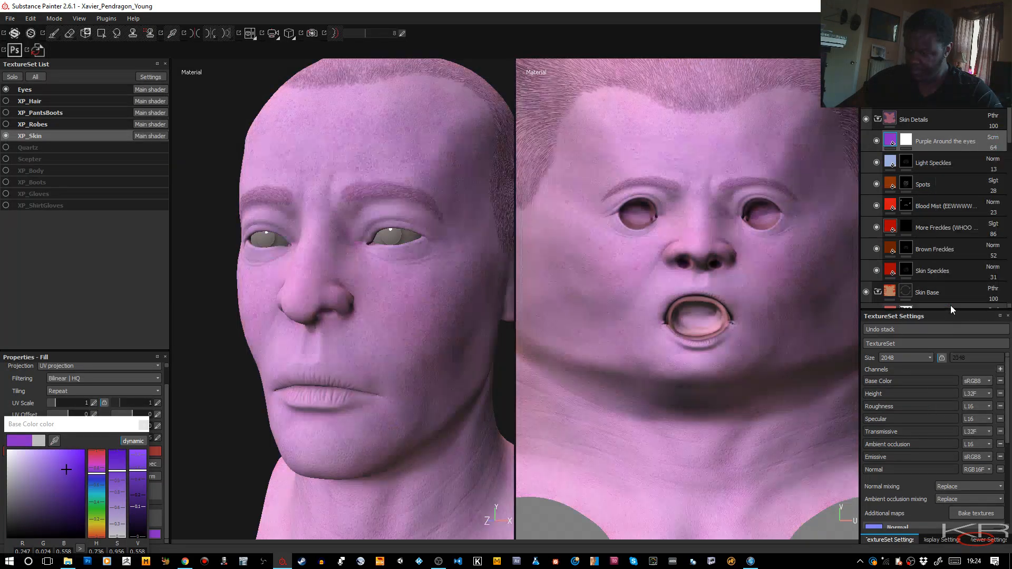
pyautogui.click(993, 138)
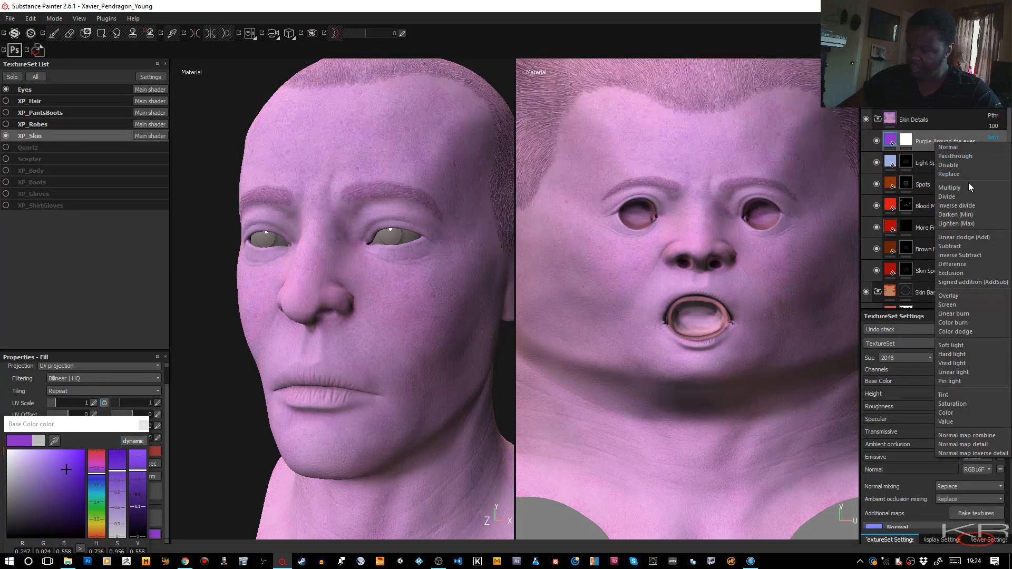
pyautogui.click(950, 187)
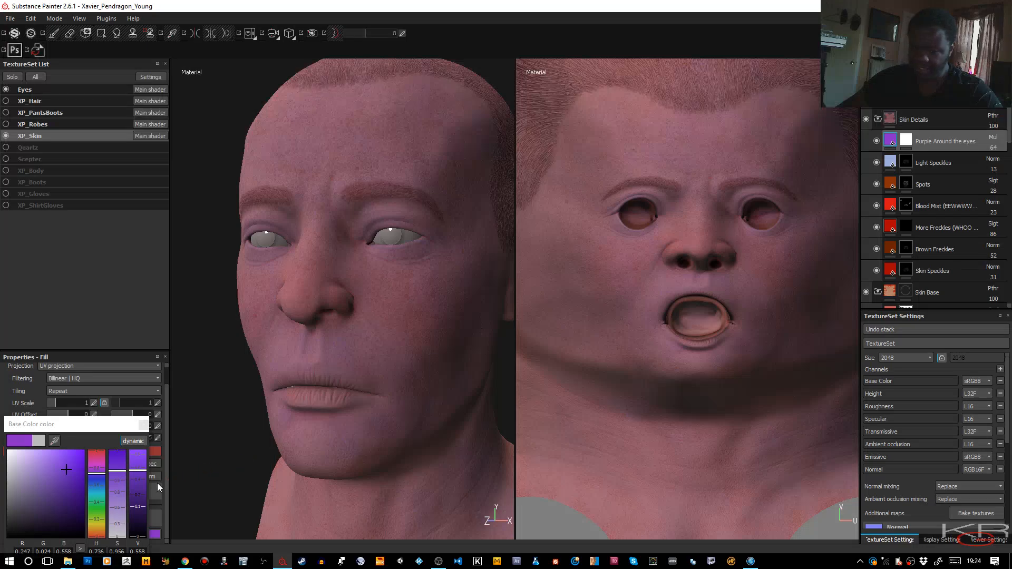
# Step: Set the fill's base color to a vivid purple with hue 0.718 and saturation 0.997, and raise the layer opacity to 88
pyautogui.moveTo(87, 469)
pyautogui.mouseDown()
pyautogui.moveTo(101, 463)
pyautogui.moveTo(77, 475)
pyautogui.moveTo(78, 462)
pyautogui.moveTo(102, 458)
pyautogui.mouseUp()
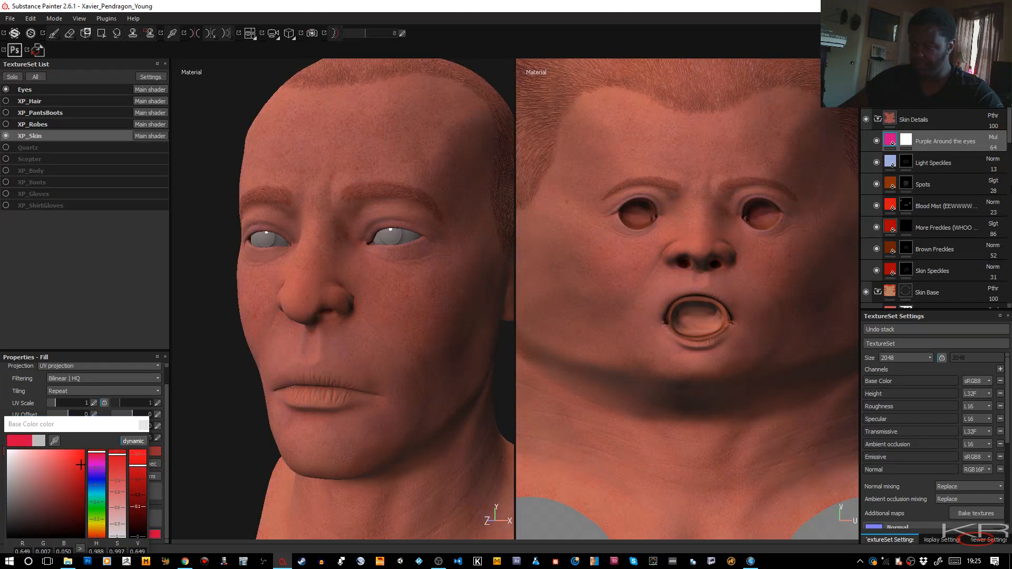
pyautogui.click(993, 149)
pyautogui.moveTo(991, 157); pyautogui.dragTo(1001, 162)
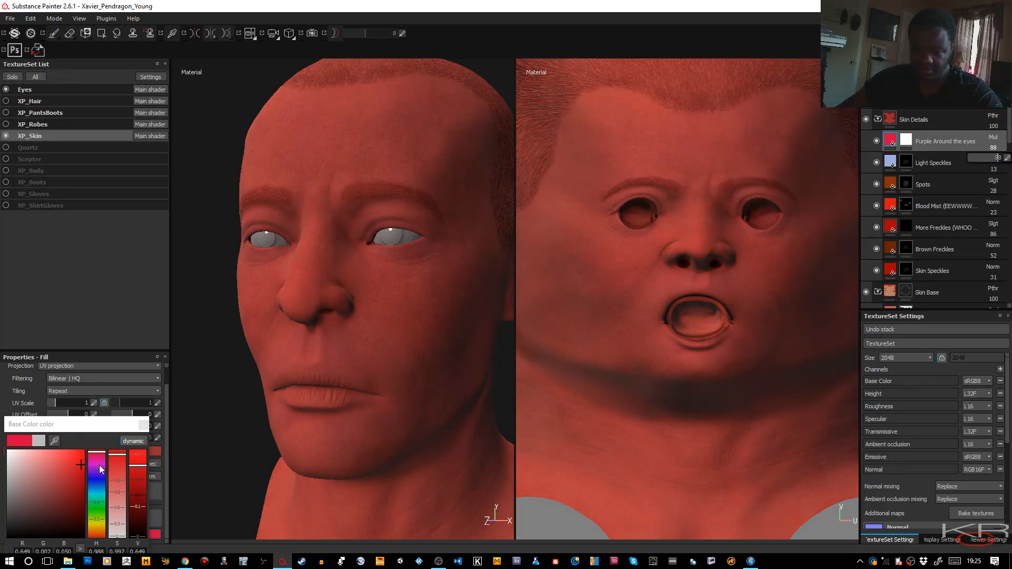
pyautogui.click(100, 466)
pyautogui.moveTo(101, 469); pyautogui.dragTo(95, 475)
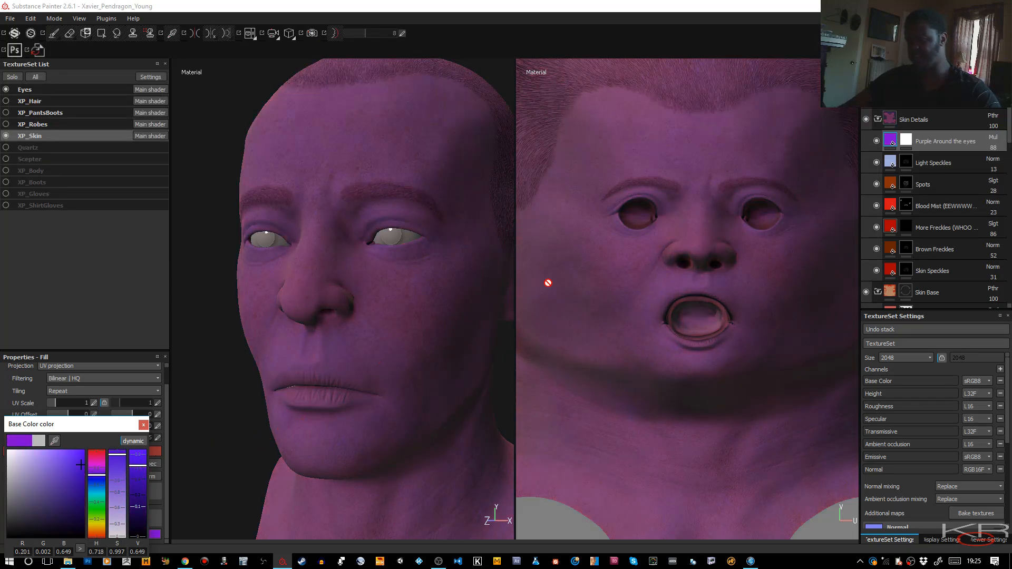
# Step: Invert the mask background of the Purple Around the eyes layer to hide the purple fill
pyautogui.click(906, 141)
pyautogui.rightClick(904, 143)
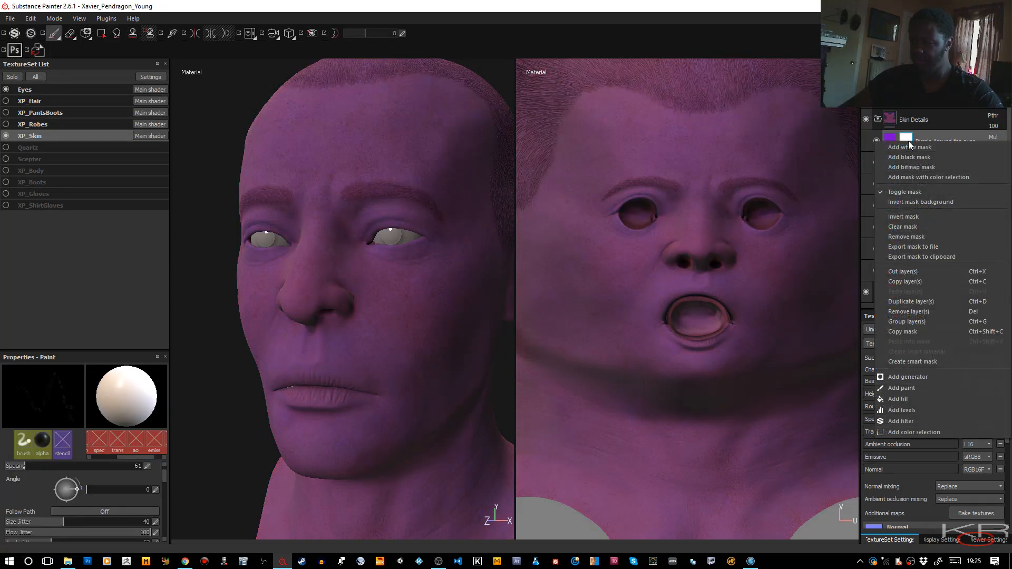
pyautogui.click(906, 201)
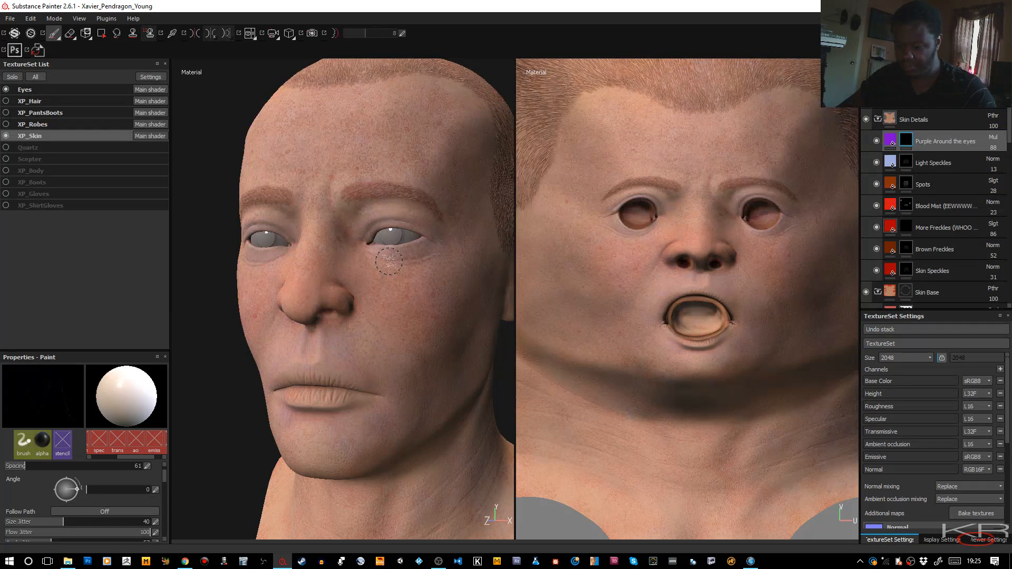
# Step: Turn on symmetry for mask painting and display the symmetry plane on the head
pyautogui.press('l')
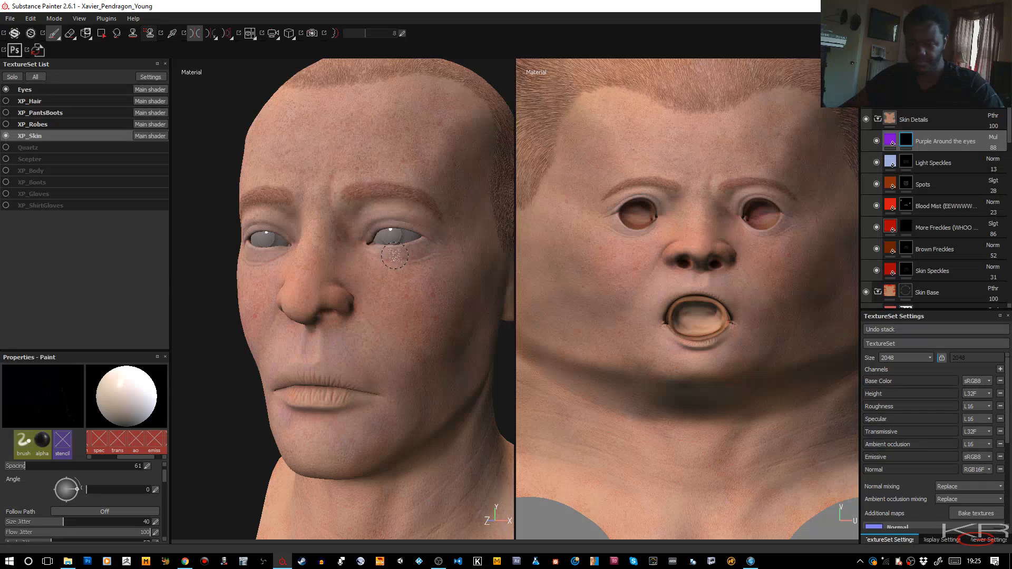
pyautogui.press('l')
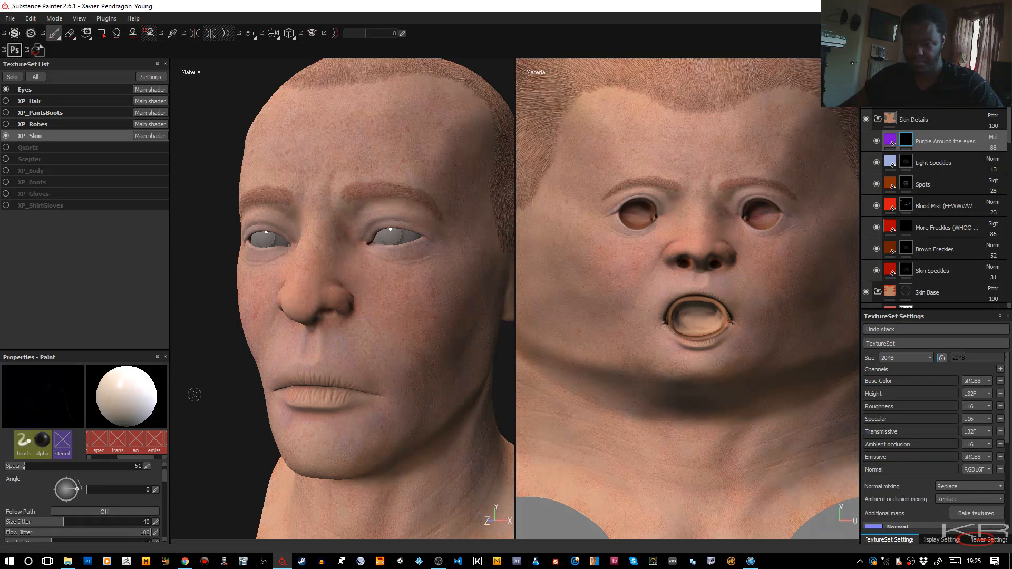
pyautogui.press('l')
pyautogui.scroll(-4, 335, 292)
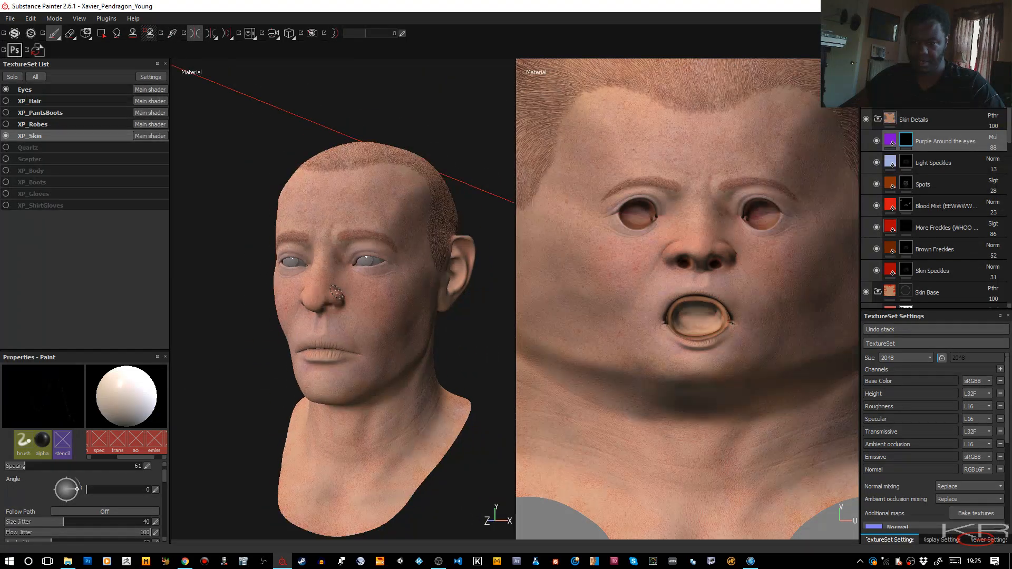
pyautogui.scroll(2, 335, 291)
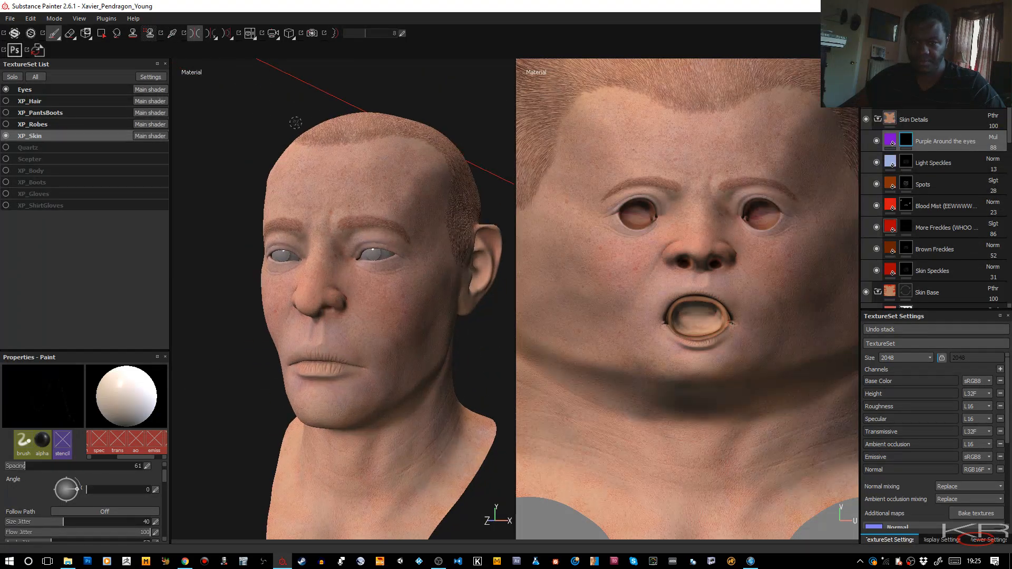
pyautogui.click(231, 37)
pyautogui.click(248, 59)
# Step: Paint the purple tone into the mask along the lower eyelid and under-eye area
pyautogui.keyDown('alt'); pyautogui.moveTo(384, 279); pyautogui.dragTo(380, 302, button='right'); pyautogui.keyUp('alt')
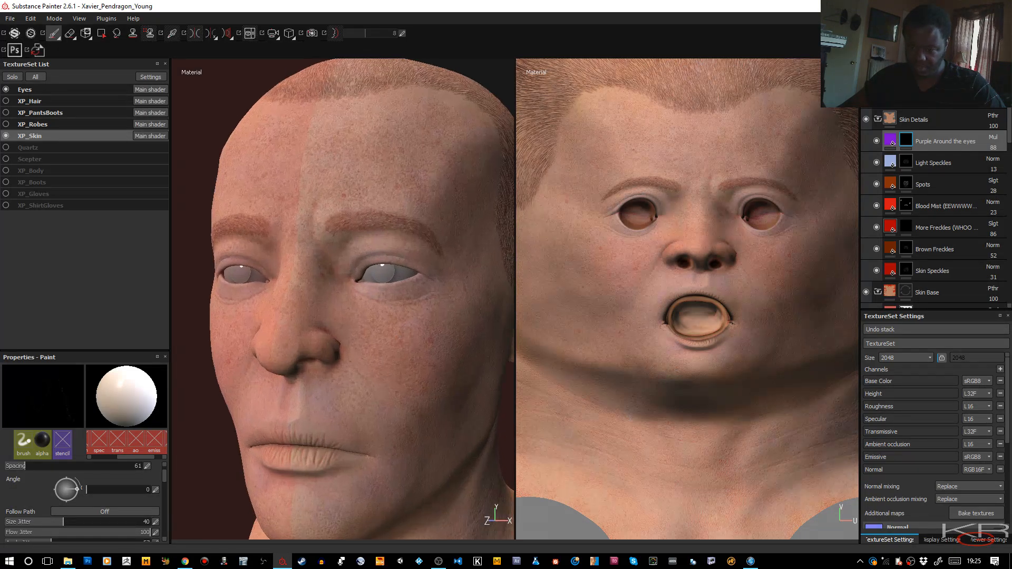
pyautogui.keyDown('alt'); pyautogui.moveTo(368, 279); pyautogui.dragTo(361, 240, button='middle'); pyautogui.keyUp('alt')
pyautogui.keyDown('alt'); pyautogui.moveTo(382, 317); pyautogui.dragTo(413, 377, button='right'); pyautogui.keyUp('alt')
pyautogui.moveTo(395, 275)
pyautogui.keyDown('alt'); pyautogui.mouseDown(button='right')
pyautogui.moveTo(407, 299)
pyautogui.moveTo(388, 295)
pyautogui.mouseUp(button='right'); pyautogui.keyUp('alt')
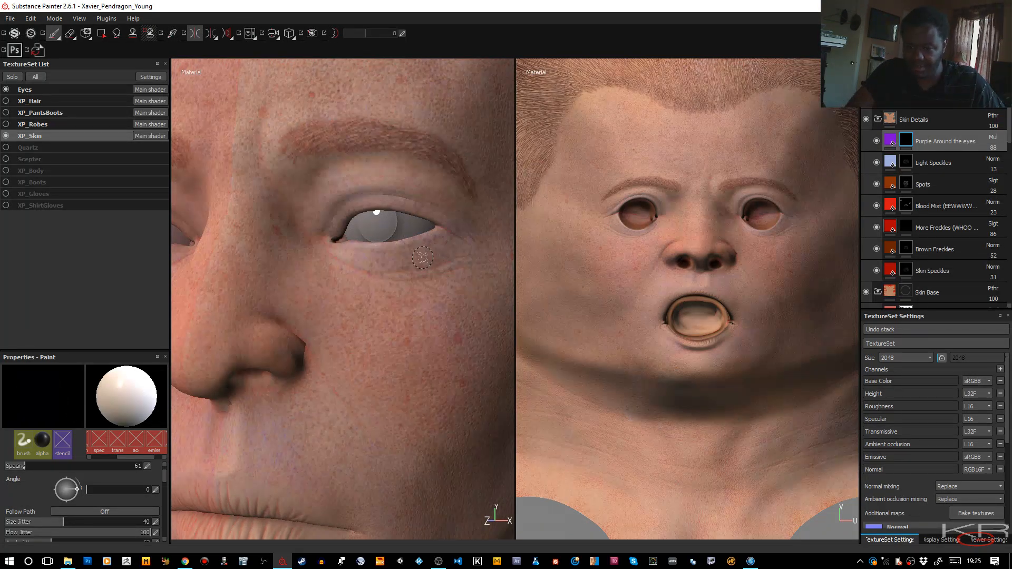
pyautogui.moveTo(432, 253); pyautogui.dragTo(434, 251)
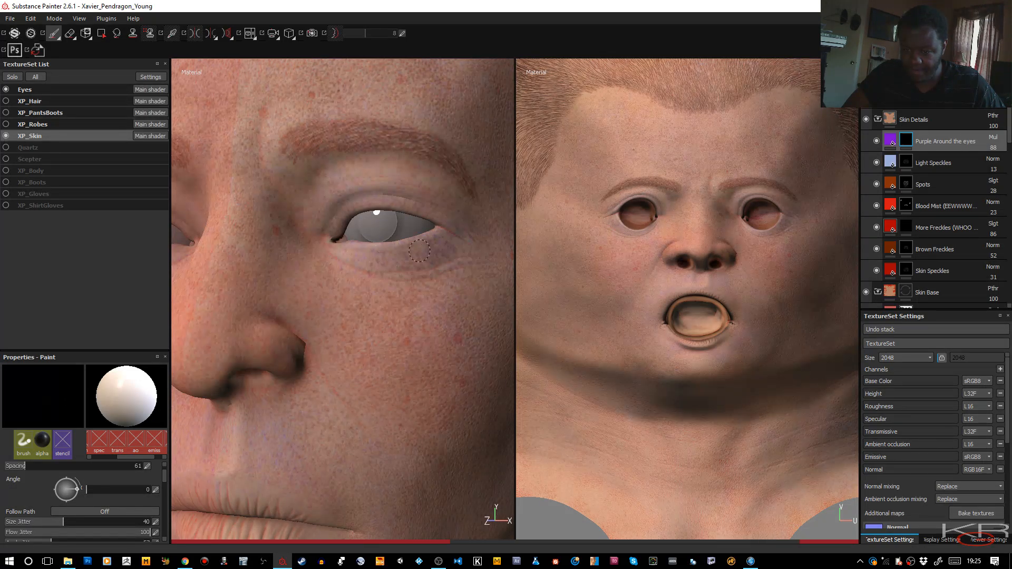
pyautogui.press('l')
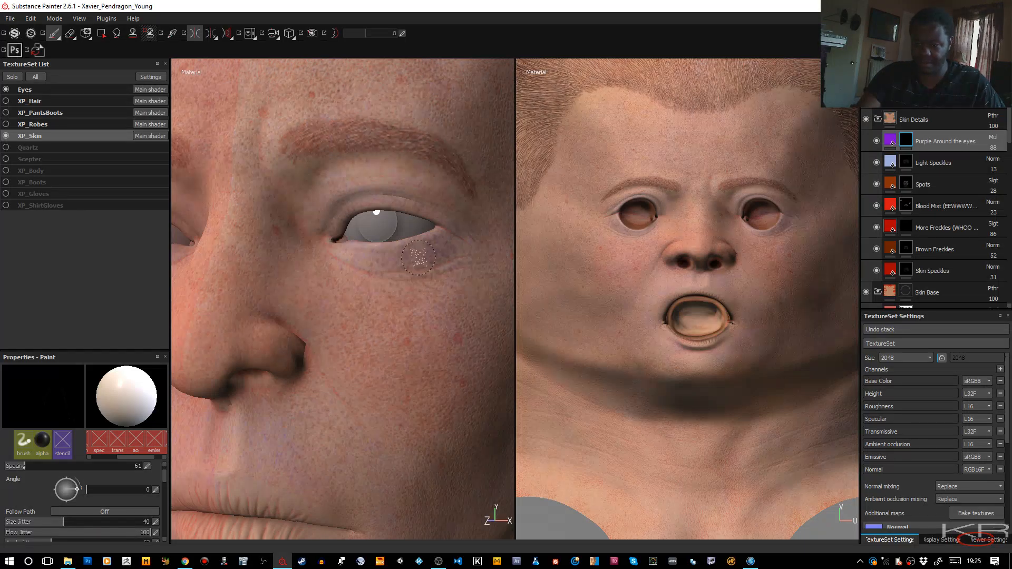
pyautogui.moveTo(374, 263); pyautogui.dragTo(368, 267)
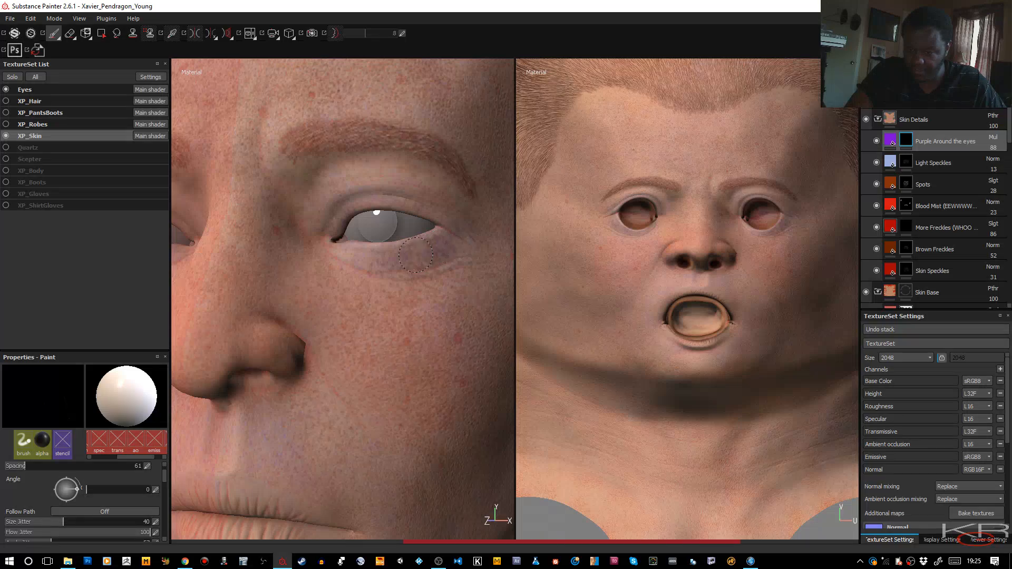
pyautogui.moveTo(415, 254)
pyautogui.mouseDown()
pyautogui.moveTo(328, 247)
pyautogui.moveTo(352, 261)
pyautogui.moveTo(428, 255)
pyautogui.moveTo(393, 250)
pyautogui.mouseUp()
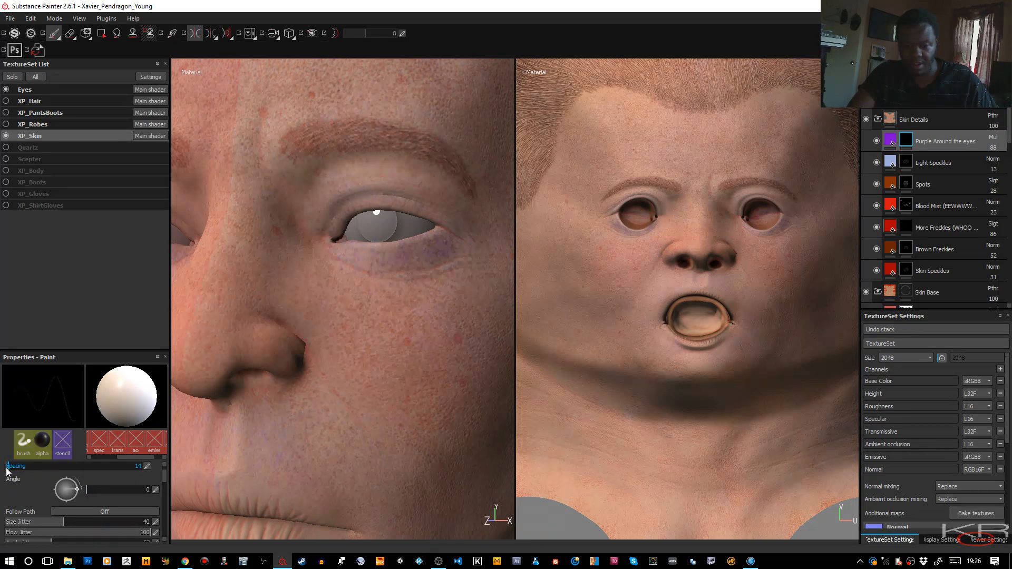
# Step: Set the brush spacing to 5 and the brush alpha's Details Number to 53
pyautogui.moveTo(7, 470); pyautogui.dragTo(4, 471)
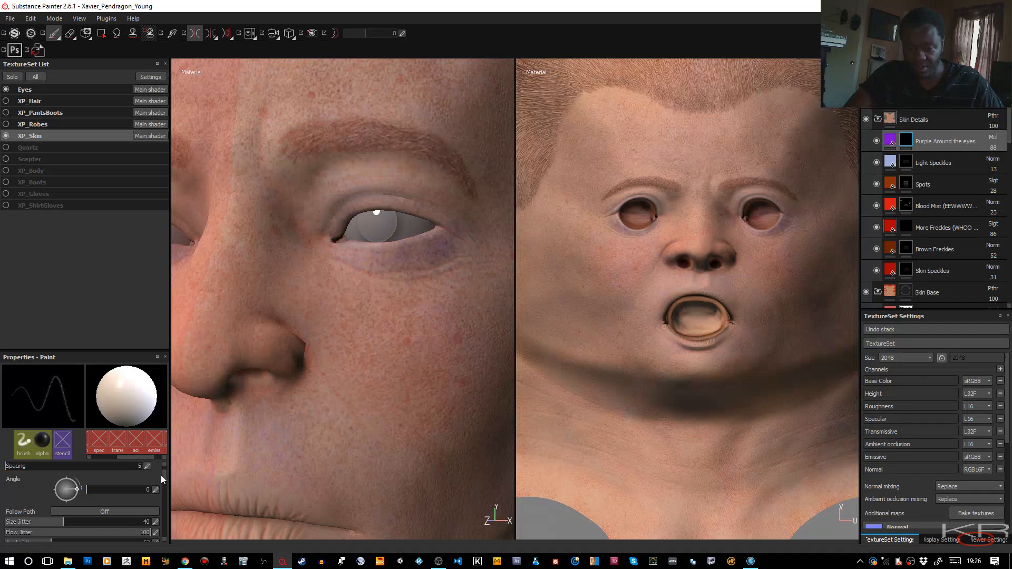
pyautogui.scroll(-5, 161, 476)
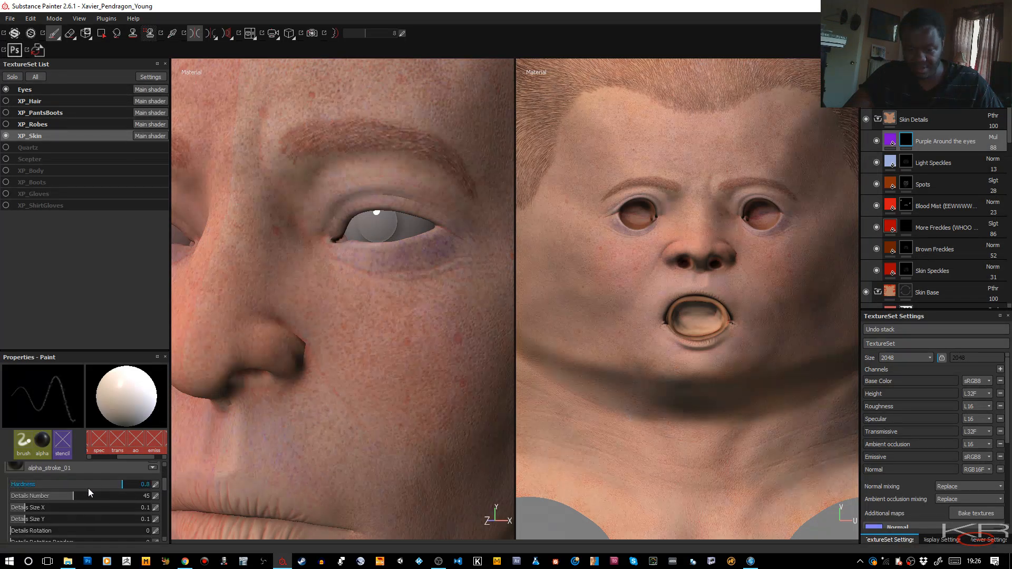
pyautogui.click(84, 496)
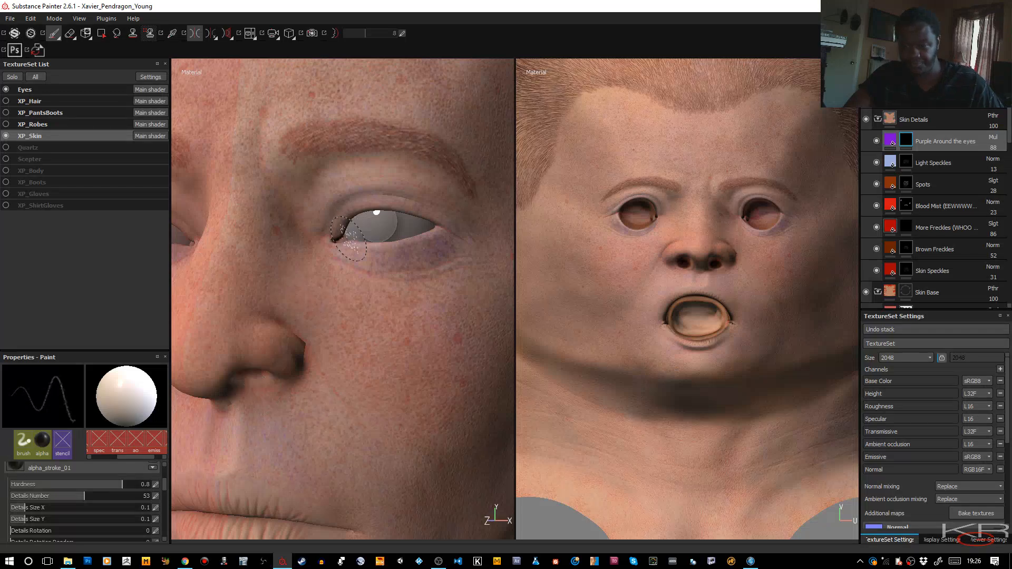
# Step: Lower the brush flow to 39 and size to 0.92, and build up the purple tone along the lower eyelid and under-eye area
pyautogui.moveTo(349, 238)
pyautogui.mouseDown()
pyautogui.moveTo(375, 259)
pyautogui.moveTo(430, 254)
pyautogui.mouseUp()
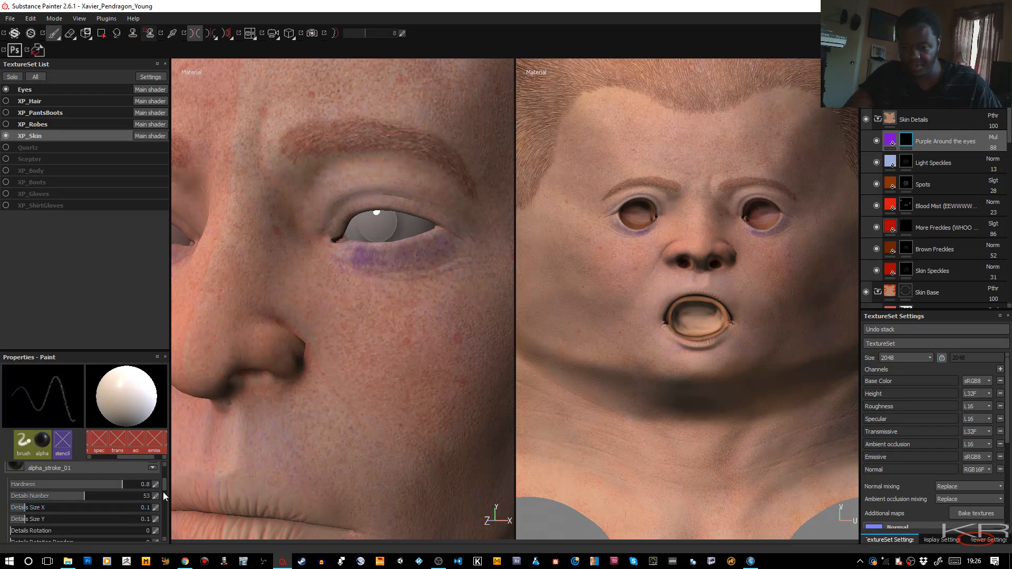
pyautogui.moveTo(165, 485); pyautogui.dragTo(165, 473)
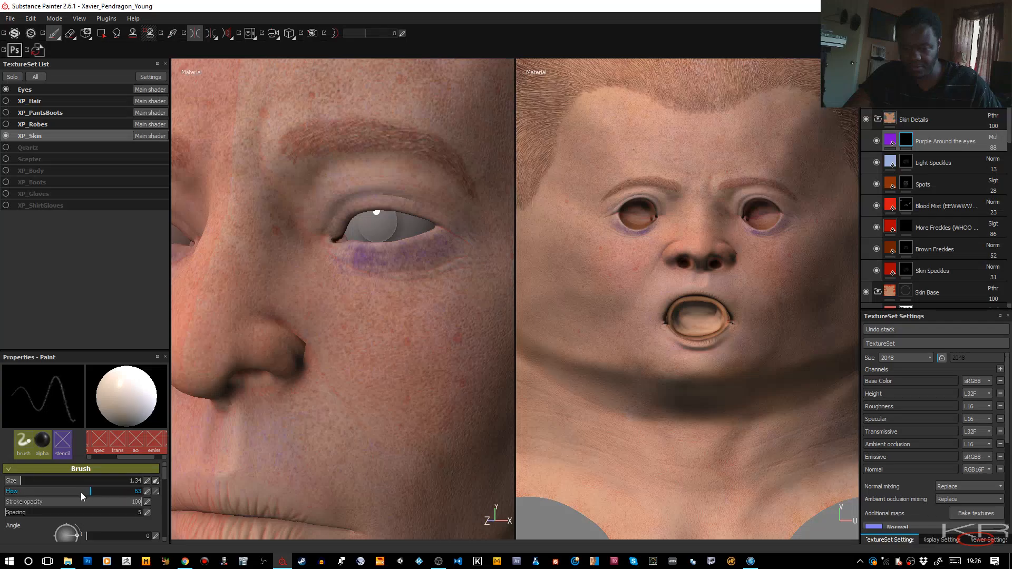
pyautogui.moveTo(61, 492); pyautogui.dragTo(58, 492)
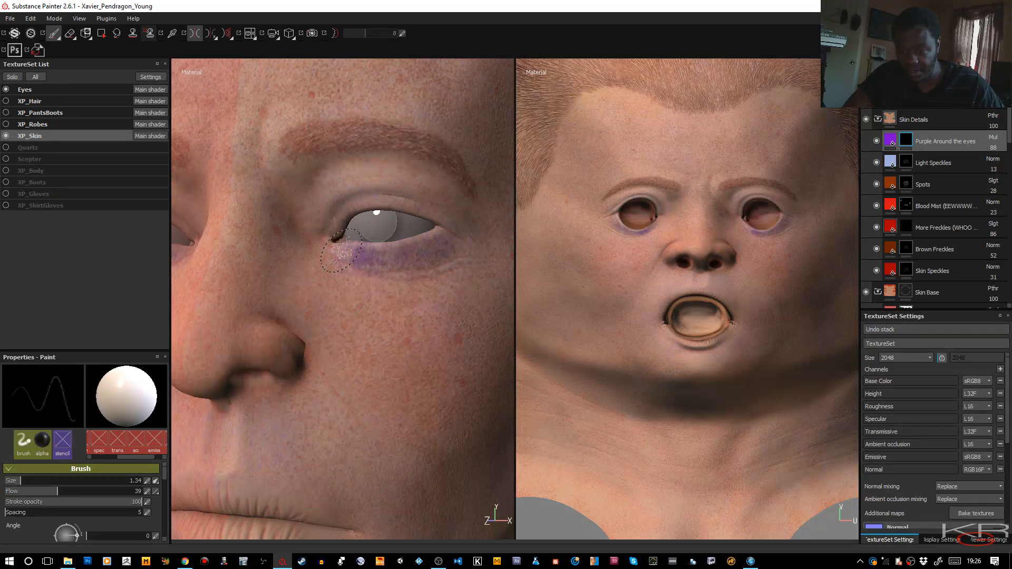
pyautogui.press('[')
pyautogui.press('[')
pyautogui.moveTo(342, 253)
pyautogui.mouseDown()
pyautogui.moveTo(425, 261)
pyautogui.moveTo(405, 264)
pyautogui.mouseUp()
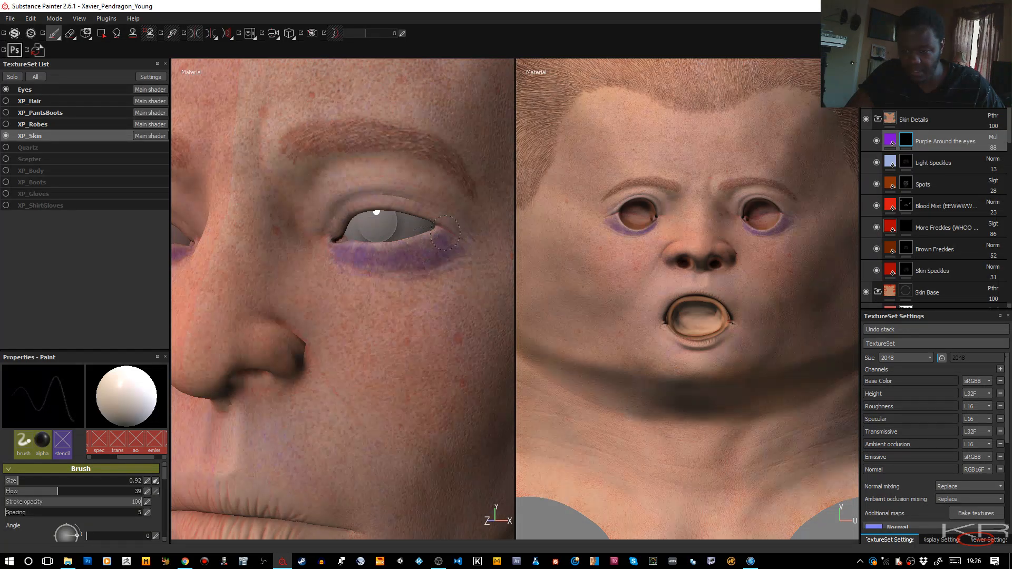
pyautogui.moveTo(437, 258); pyautogui.dragTo(434, 250)
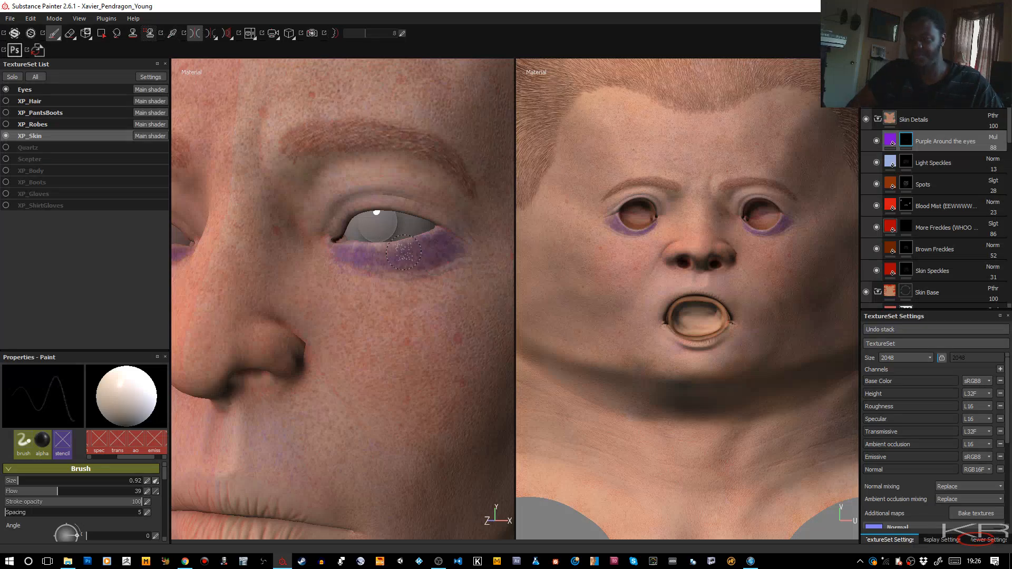
# Step: Lower the opacity of the Purple Around the eyes layer to 31
pyautogui.scroll(-3, 389, 246)
pyautogui.keyDown('alt'); pyautogui.moveTo(384, 285); pyautogui.dragTo(443, 331, button='right'); pyautogui.keyUp('alt')
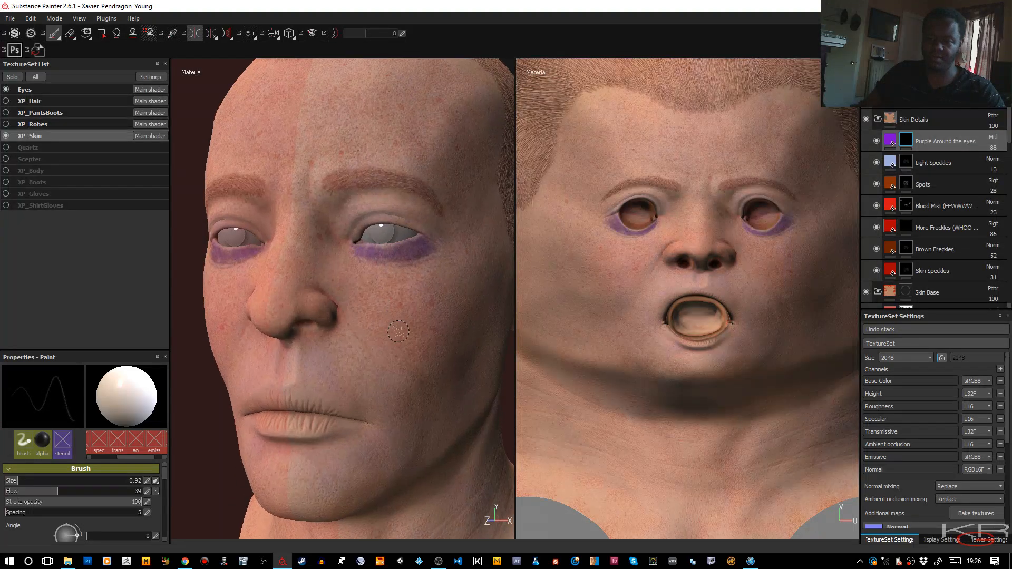
pyautogui.click(993, 148)
pyautogui.moveTo(985, 159); pyautogui.dragTo(978, 159)
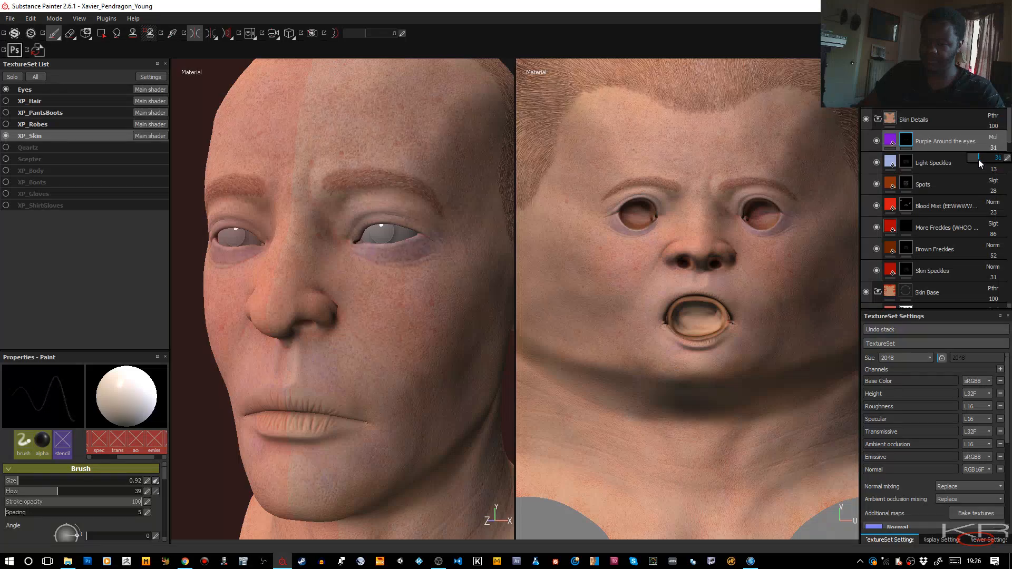
# Step: Change the Purple Around the eyes fill color to magenta-pink with a hue of 0.945, and set the layer opacity to 41
pyautogui.click(892, 141)
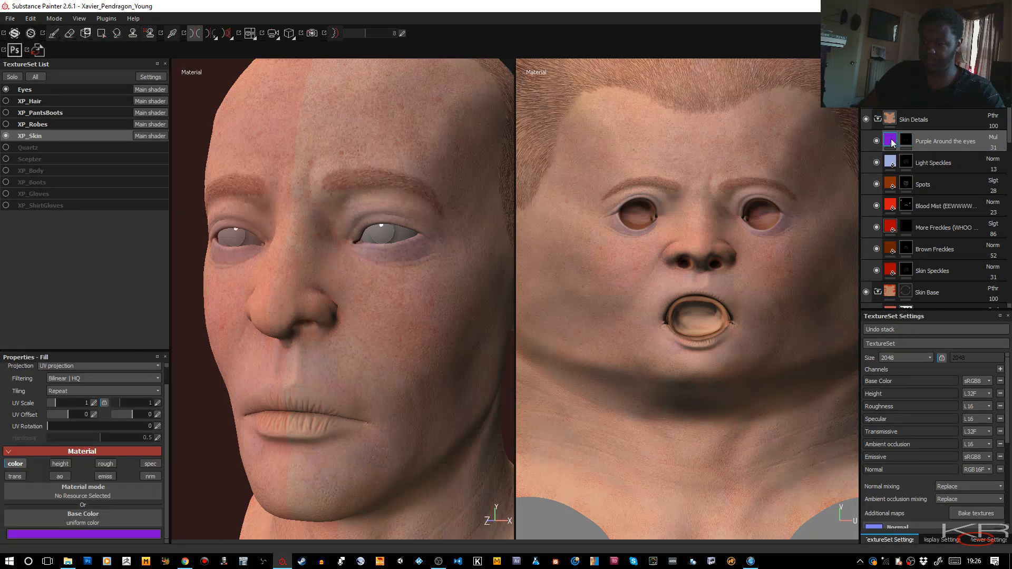
pyautogui.click(135, 532)
pyautogui.moveTo(149, 467); pyautogui.dragTo(149, 463)
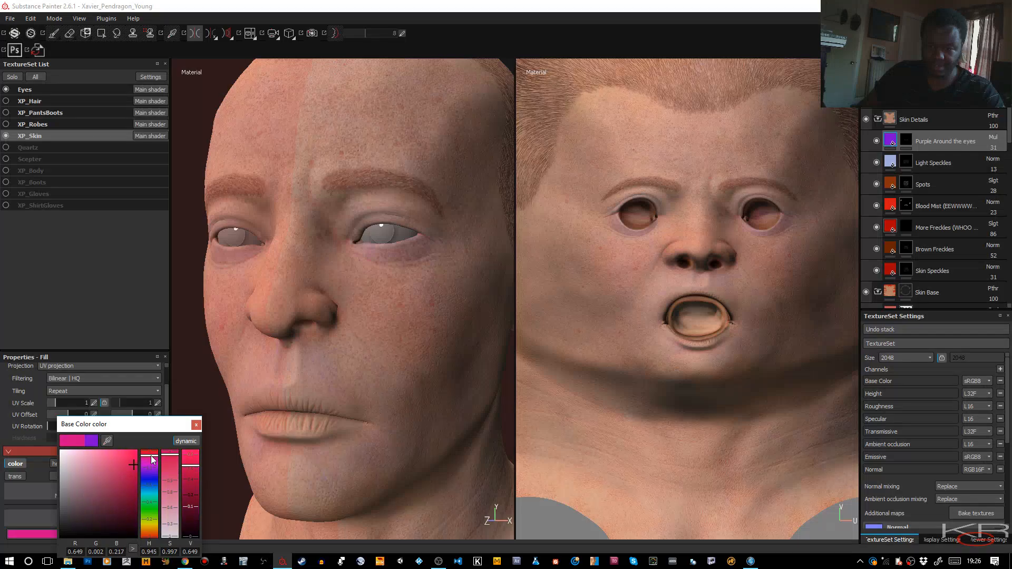
pyautogui.click(195, 425)
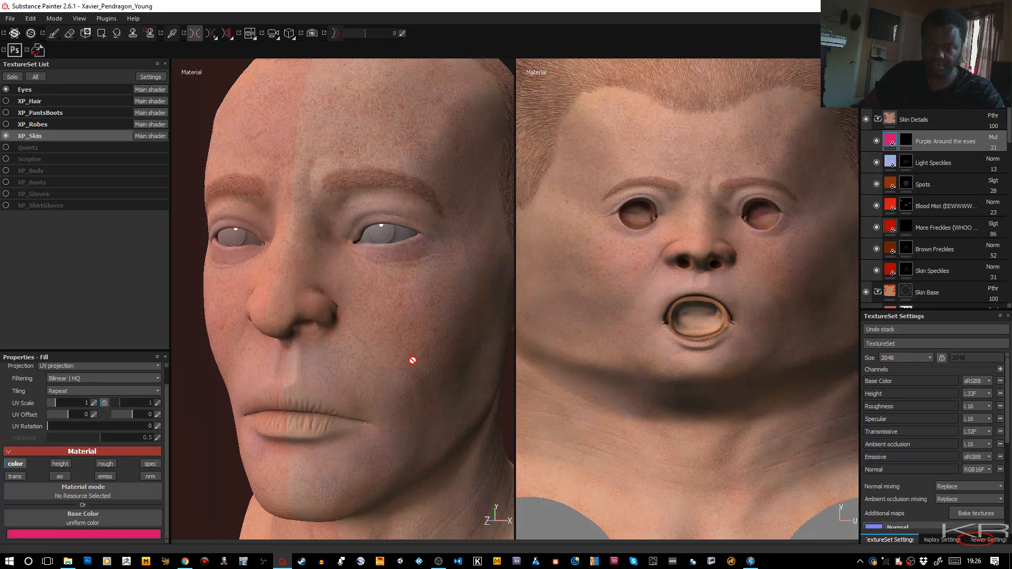
pyautogui.click(990, 149)
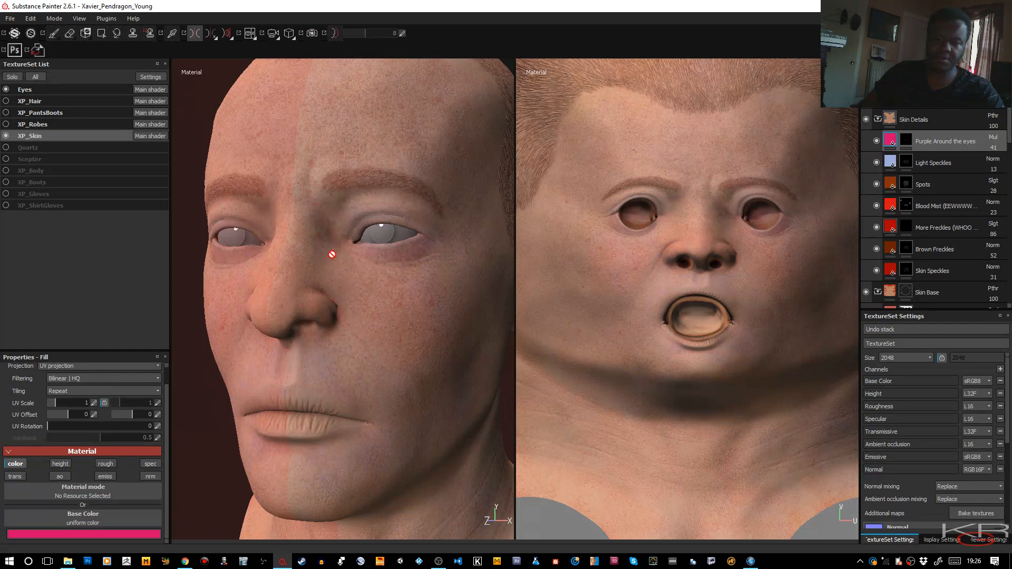
# Step: Add a fill layer above Purple Around the eyes in the Skin Details folder and name it Yellow Tinting
pyautogui.keyDown('alt'); pyautogui.moveTo(332, 254); pyautogui.dragTo(353, 193, button='right'); pyautogui.keyUp('alt')
pyautogui.keyDown('alt'); pyautogui.moveTo(352, 193); pyautogui.dragTo(395, 217); pyautogui.keyUp('alt')
pyautogui.keyDown('alt'); pyautogui.moveTo(321, 225); pyautogui.dragTo(344, 210, button='middle'); pyautogui.keyUp('alt')
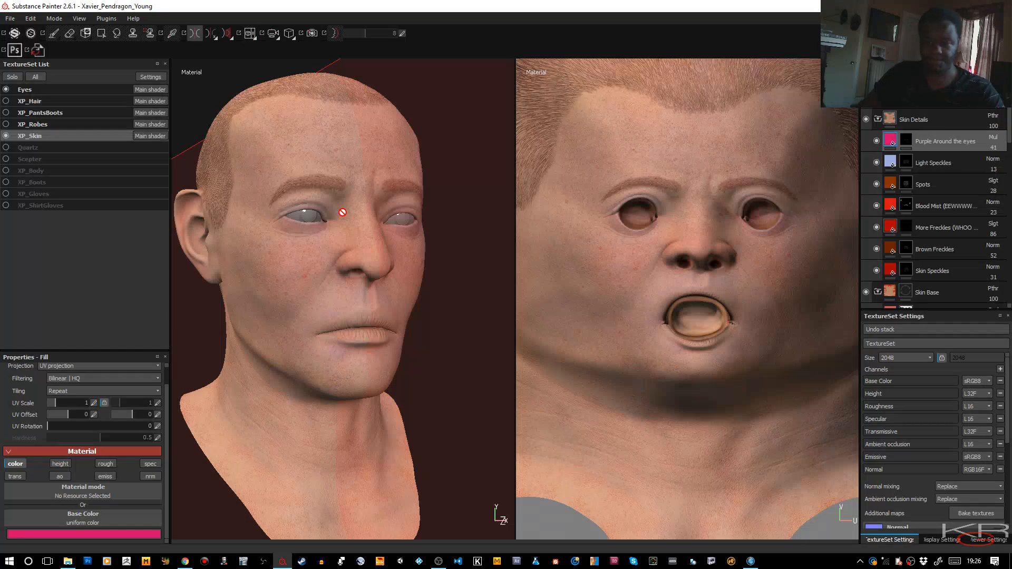
pyautogui.keyDown('alt'); pyautogui.moveTo(332, 231); pyautogui.dragTo(326, 228, button='right'); pyautogui.keyUp('alt')
pyautogui.keyDown('alt'); pyautogui.moveTo(326, 228); pyautogui.dragTo(354, 226); pyautogui.keyUp('alt')
pyautogui.keyDown('alt'); pyautogui.moveTo(328, 236); pyautogui.dragTo(362, 242, button='middle'); pyautogui.keyUp('alt')
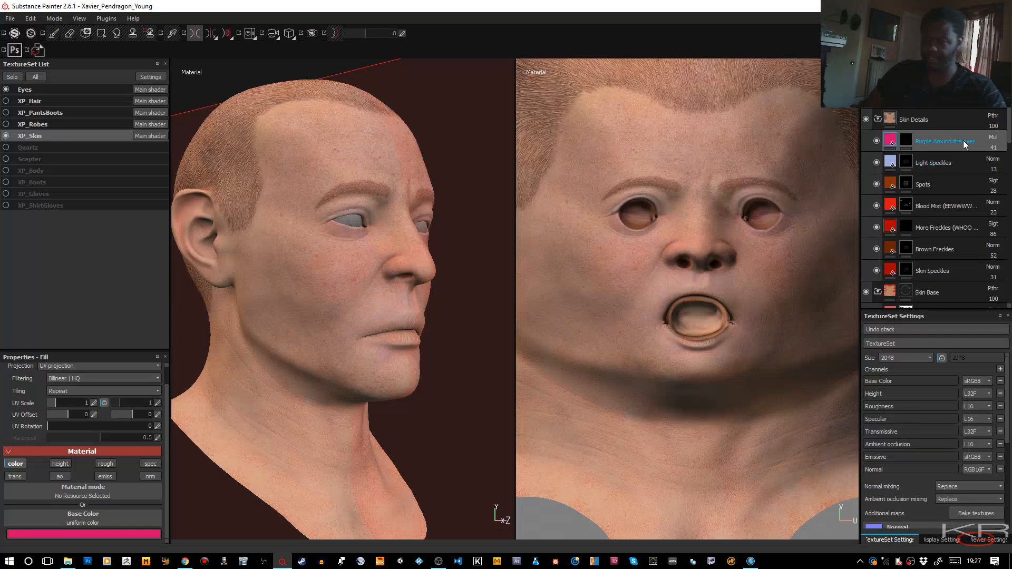
pyautogui.click(944, 78)
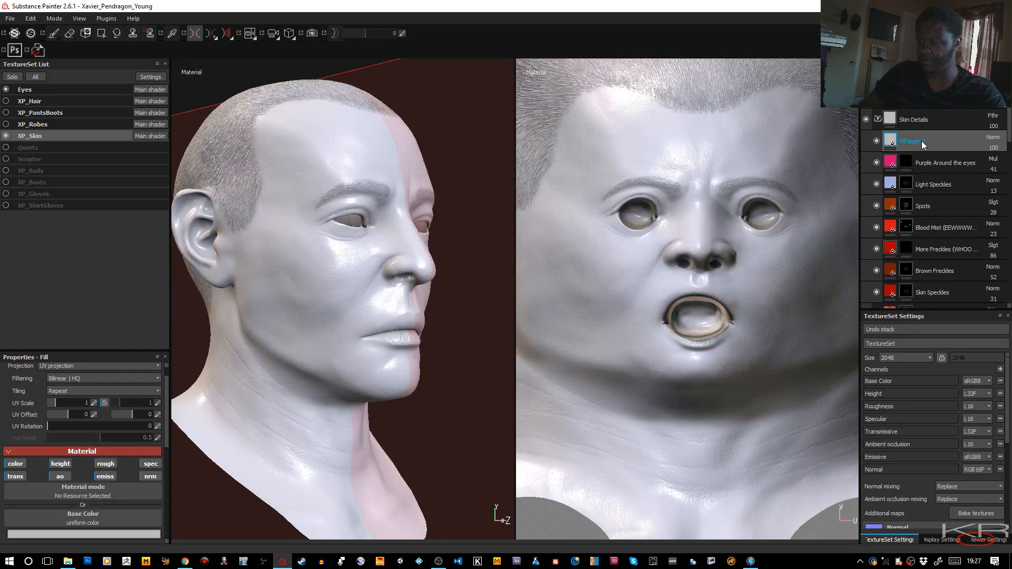
pyautogui.doubleClick(912, 142)
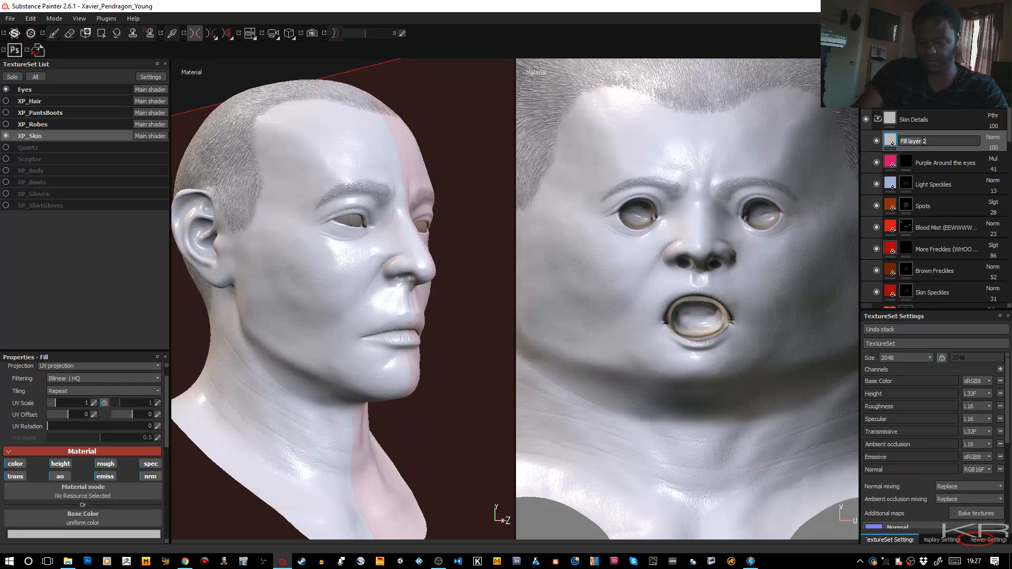
pyautogui.write('Yellow Ti')
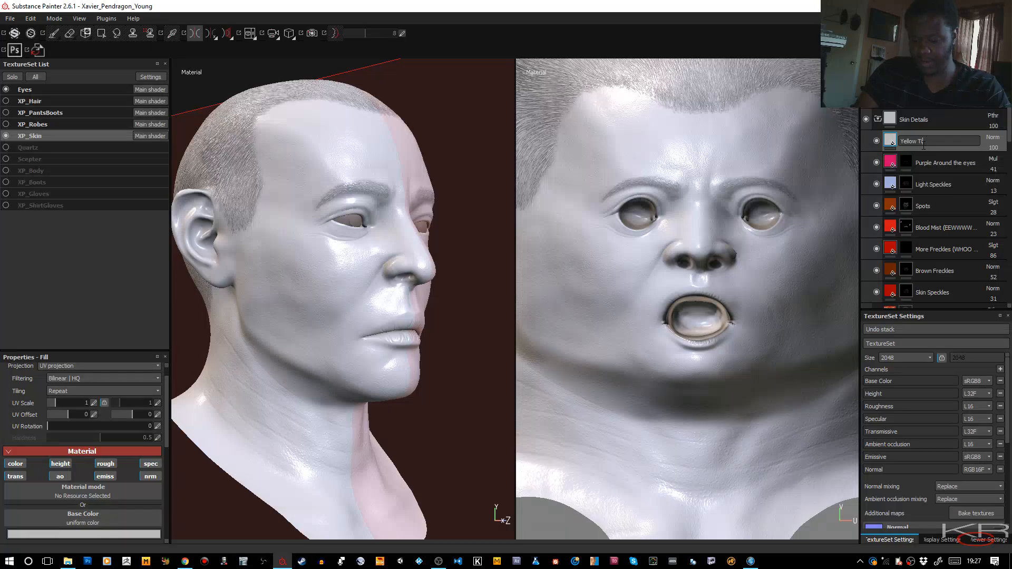
pyautogui.write('nting')
pyautogui.press('Return')
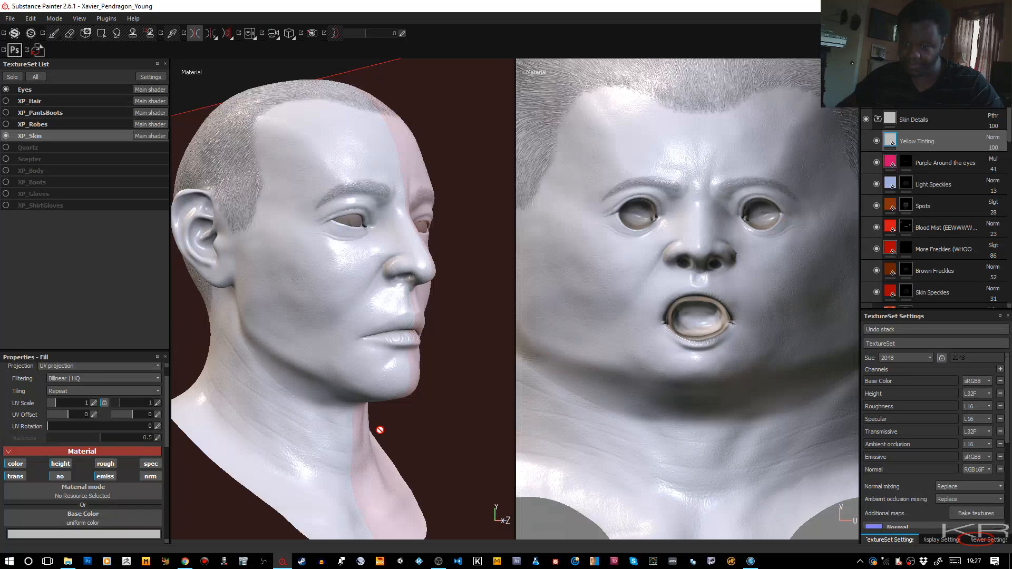
# Step: Restrict the Yellow Tinting fill to the color channel by disabling all its other material channels
pyautogui.click(159, 476)
pyautogui.click(156, 462)
pyautogui.click(111, 463)
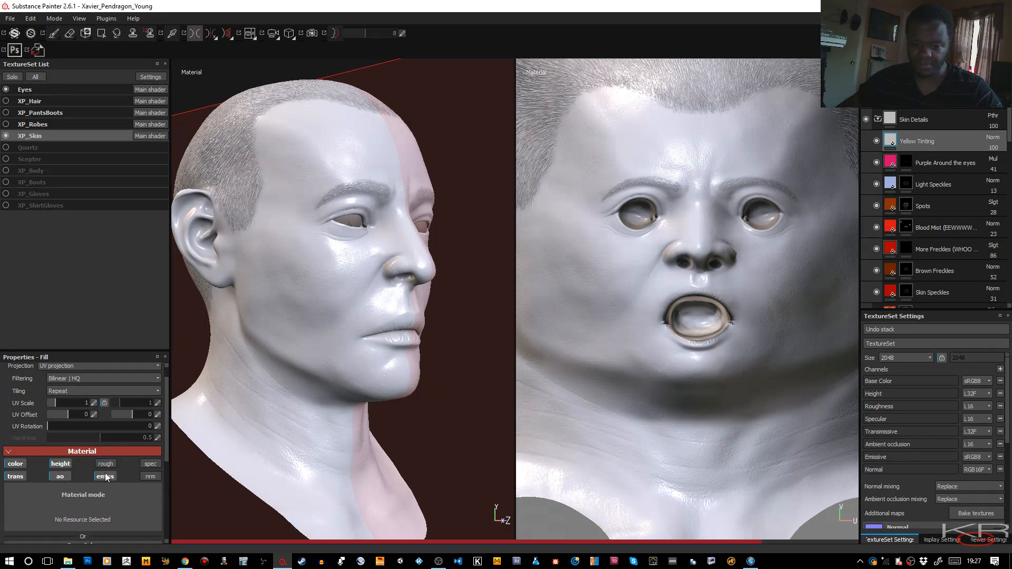
pyautogui.click(104, 476)
pyautogui.click(65, 475)
pyautogui.click(64, 462)
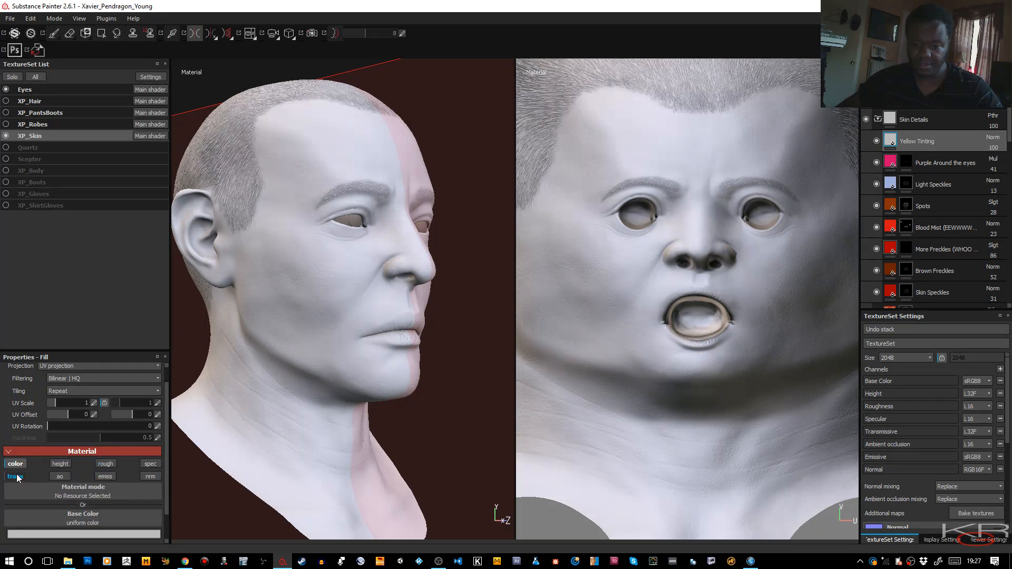
# Step: Set the Yellow Tinting base color to a muted yellow with hue 0.153, saturation 0.699 and value 0.530
pyautogui.click(46, 534)
pyautogui.click(71, 473)
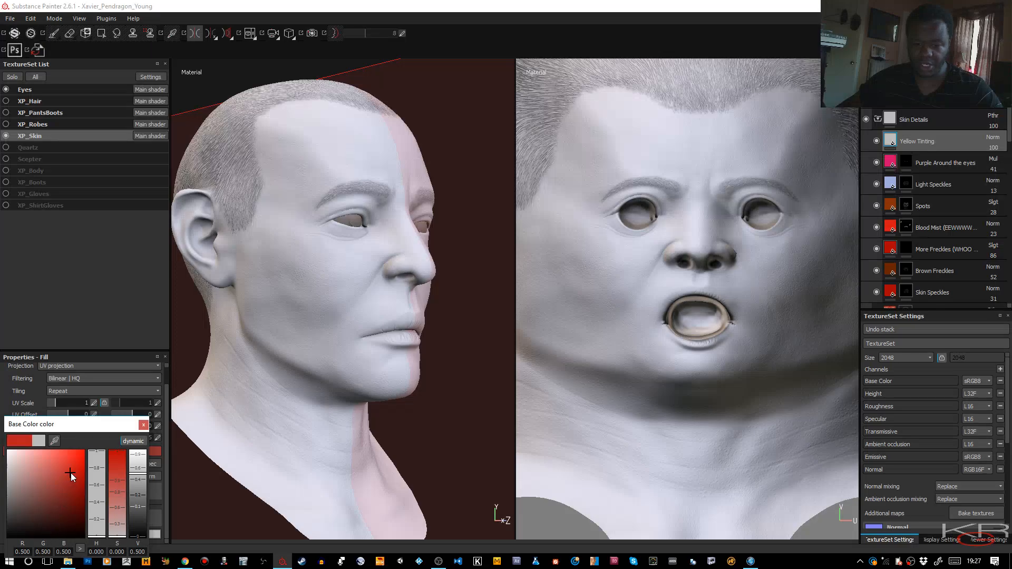
pyautogui.click(96, 523)
pyautogui.moveTo(72, 484); pyautogui.dragTo(39, 471)
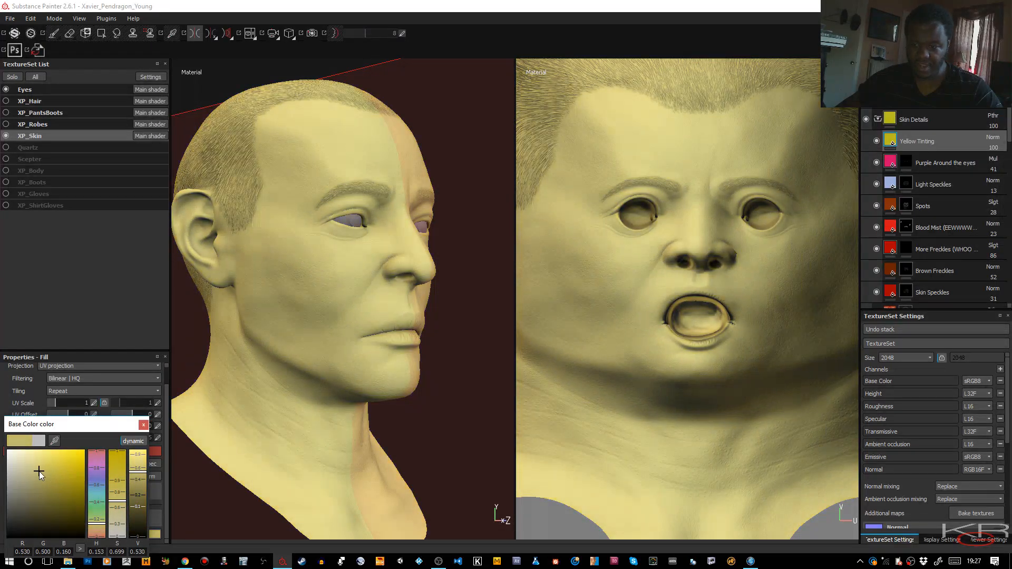
pyautogui.click(143, 425)
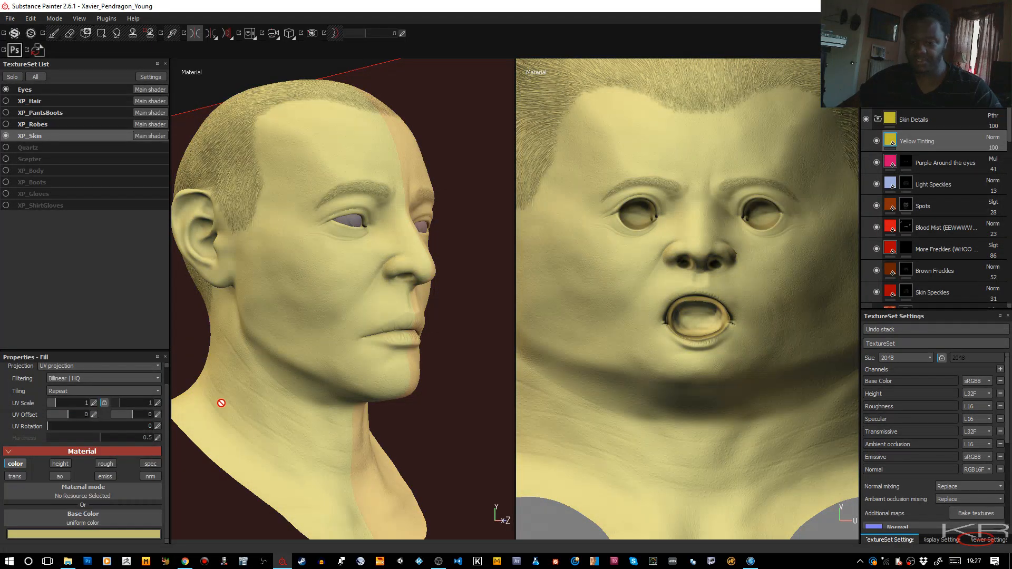
# Step: Add a black mask to the Yellow Tinting layer and shrink the cloudy mask brush to size 3.49
pyautogui.rightClick(926, 146)
pyautogui.click(917, 158)
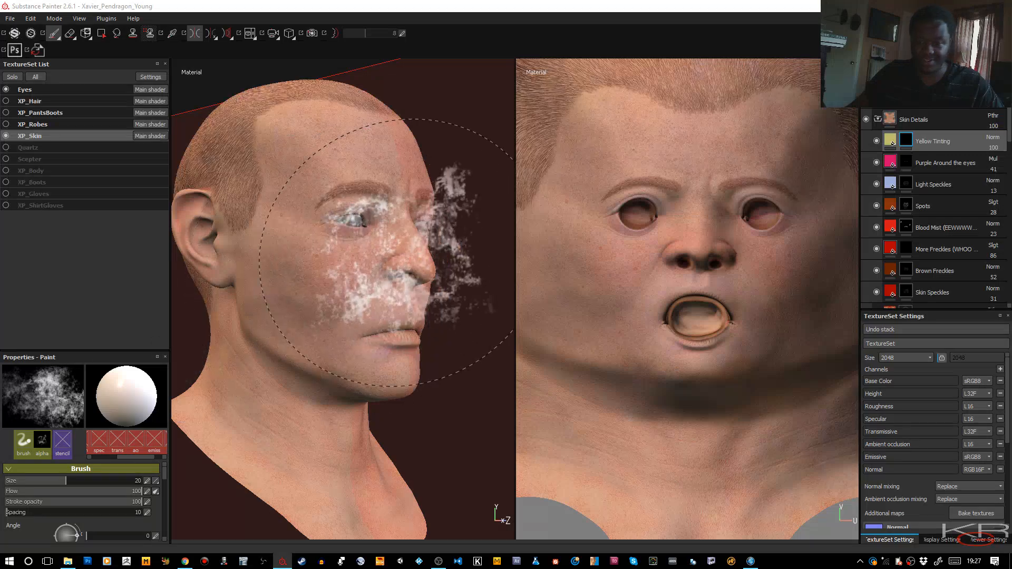
pyautogui.press('[')
pyautogui.press('[')
pyautogui.press('[')
pyautogui.press('[')
pyautogui.press('[')
pyautogui.press('[')
pyautogui.press('[')
pyautogui.press('[')
pyautogui.press('[')
pyautogui.press('[')
pyautogui.press('[')
pyautogui.press('[')
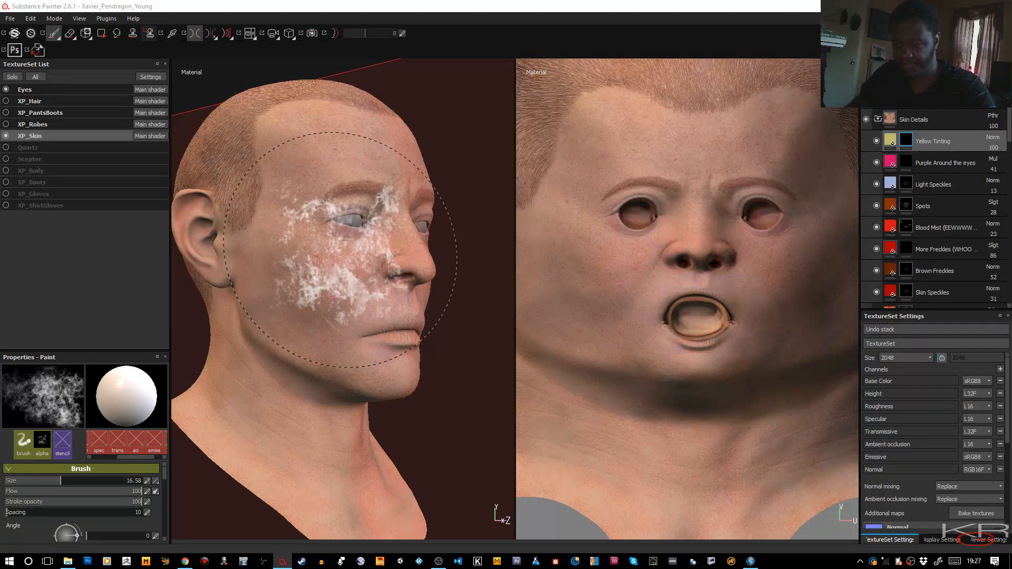
pyautogui.press('[')
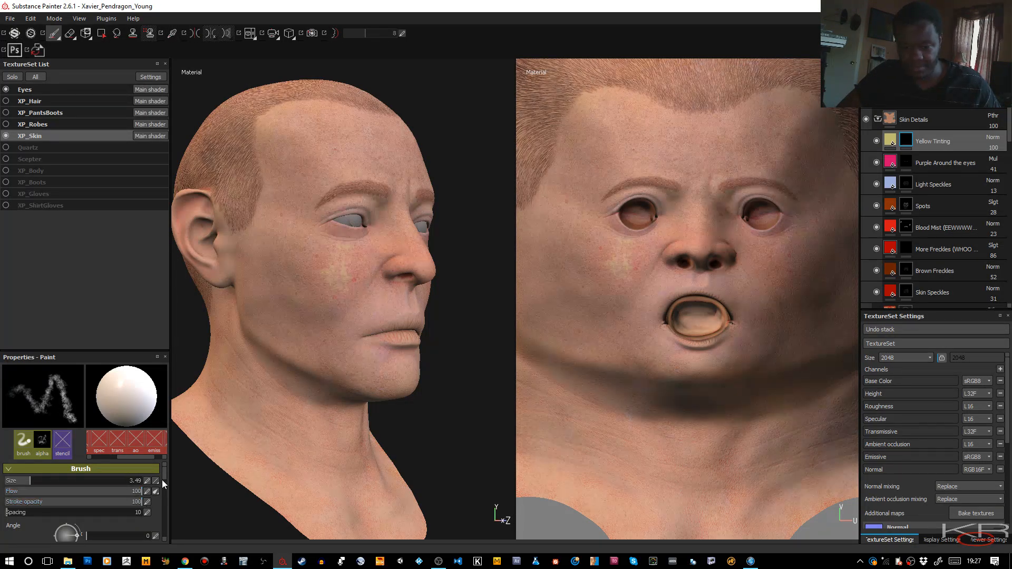
# Step: Lower the mask brush's flow and set its flow jitter to 18
pyautogui.moveTo(163, 474)
pyautogui.mouseDown()
pyautogui.moveTo(161, 489)
pyautogui.moveTo(161, 476)
pyautogui.mouseUp()
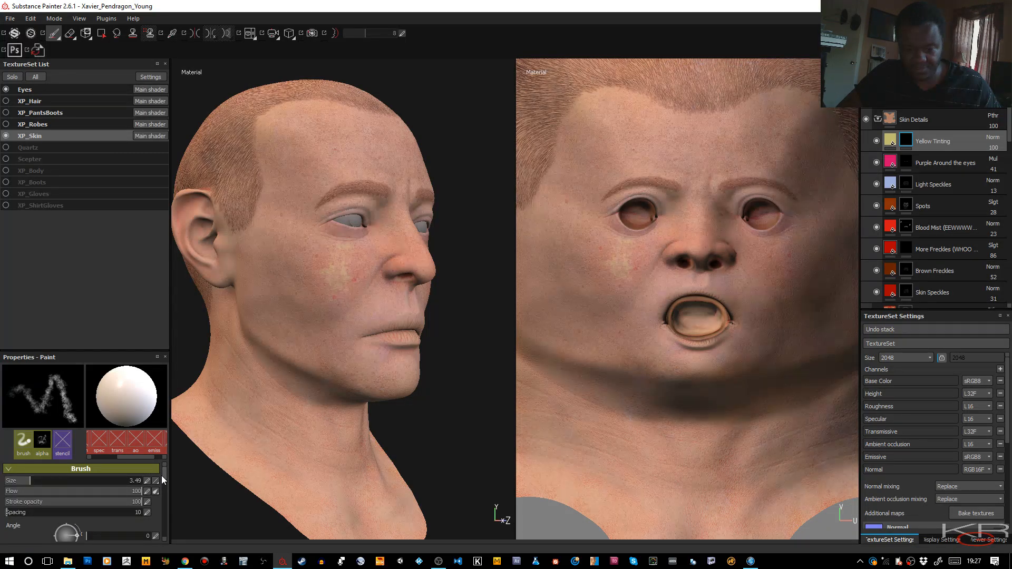
pyautogui.moveTo(90, 491); pyautogui.dragTo(59, 490)
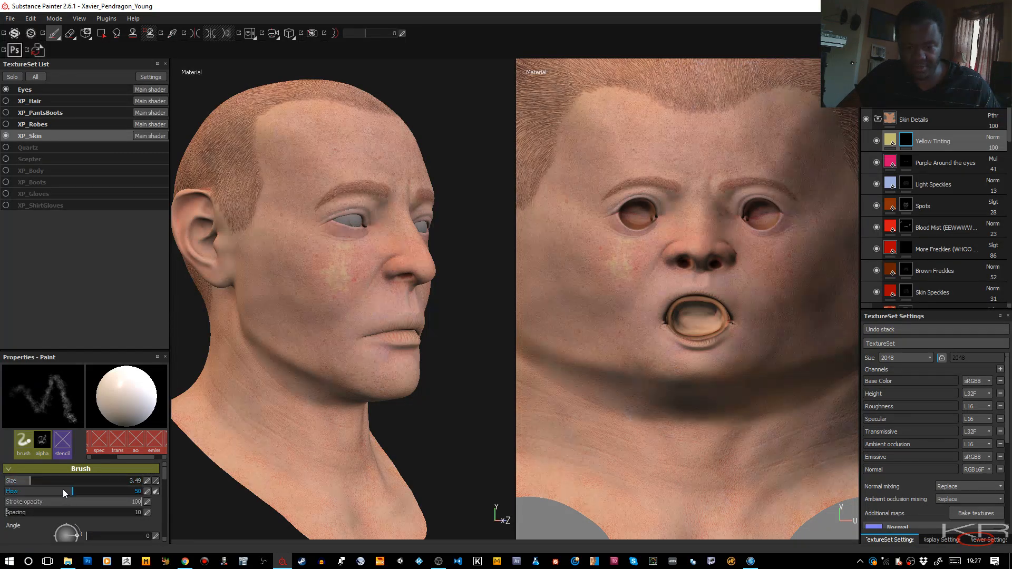
pyautogui.scroll(-5, 165, 481)
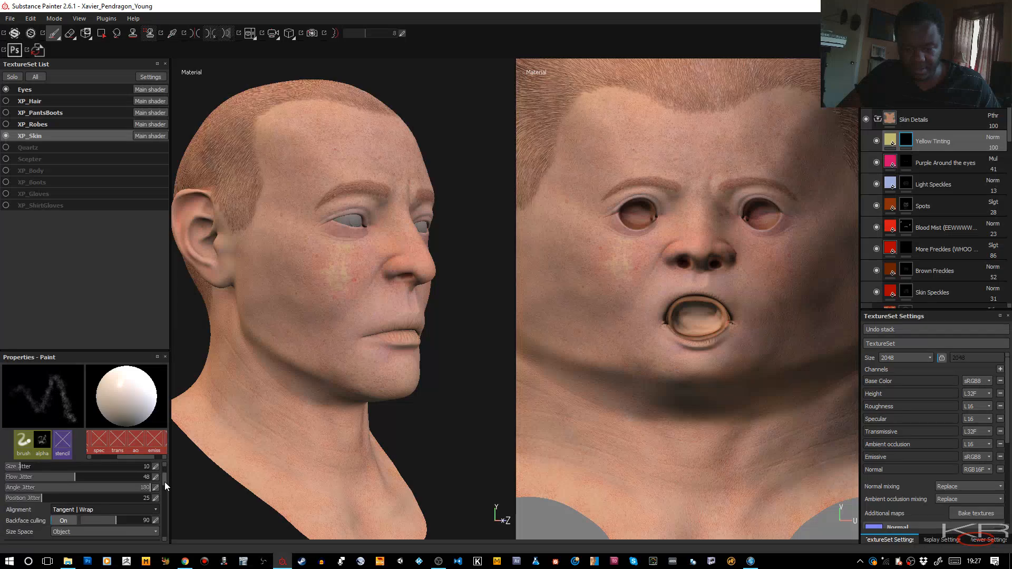
pyautogui.scroll(1, 165, 482)
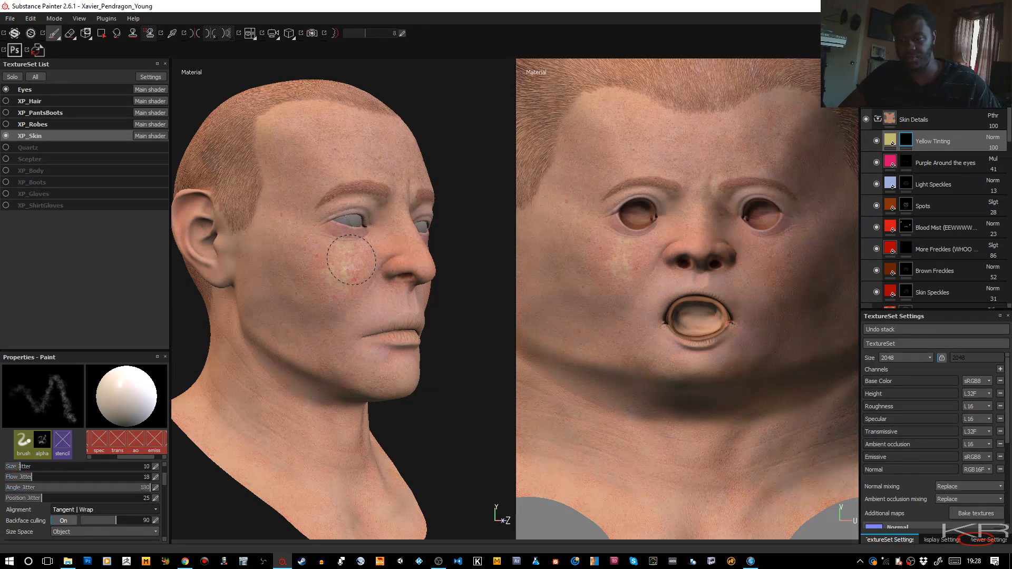
# Step: Paint yellow tinting into the mask over the cheek facing the 3D view, and soften it with black
pyautogui.moveTo(352, 279)
pyautogui.mouseDown()
pyautogui.moveTo(330, 294)
pyautogui.moveTo(343, 264)
pyautogui.moveTo(307, 262)
pyautogui.moveTo(303, 228)
pyautogui.moveTo(330, 266)
pyautogui.moveTo(345, 263)
pyautogui.moveTo(342, 277)
pyautogui.moveTo(338, 248)
pyautogui.moveTo(343, 267)
pyautogui.moveTo(304, 248)
pyautogui.moveTo(327, 267)
pyautogui.mouseUp()
pyautogui.hotkey('ctrl', 'z')
pyautogui.press('x')
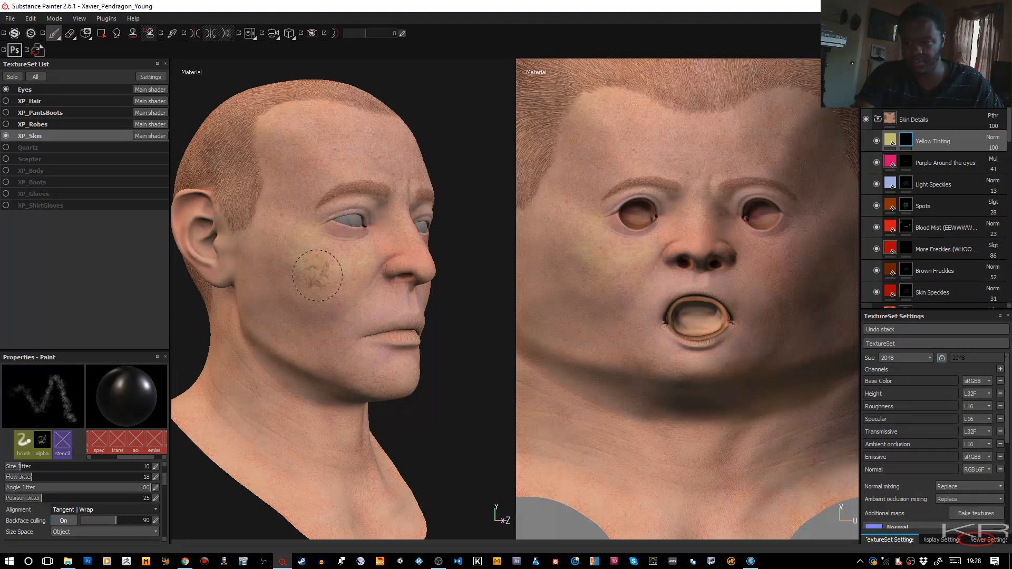
pyautogui.press('x')
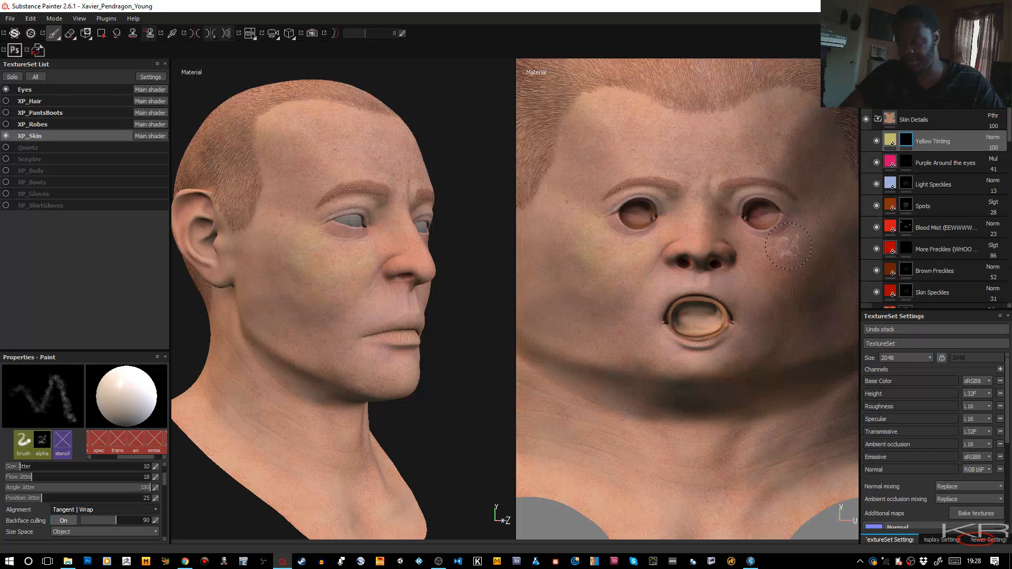
# Step: Paint matching yellow tinting on the opposite cheek in the UV view, and soften it near the nose with black
pyautogui.moveTo(808, 233); pyautogui.dragTo(767, 256)
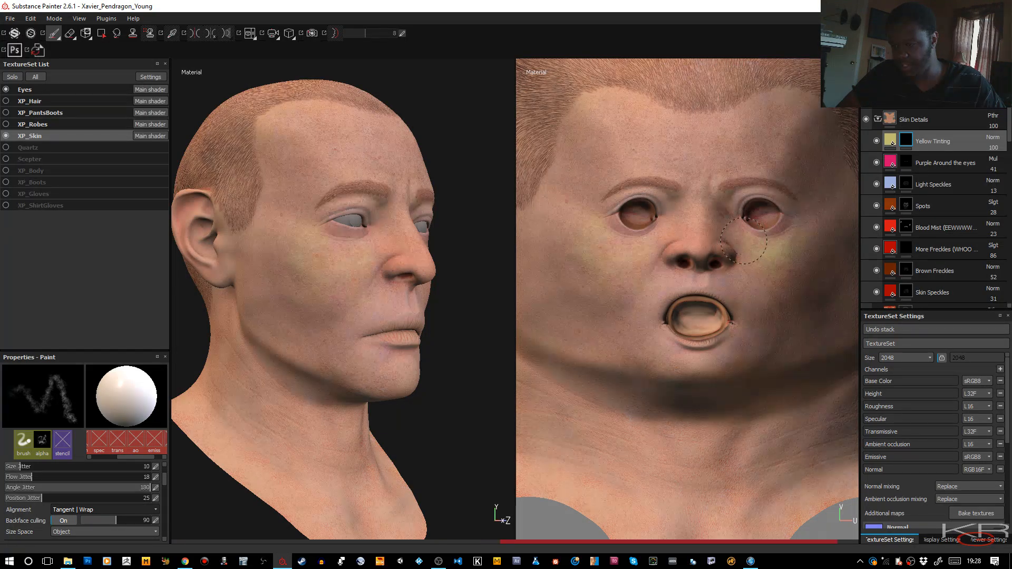
pyautogui.moveTo(781, 255); pyautogui.dragTo(772, 261)
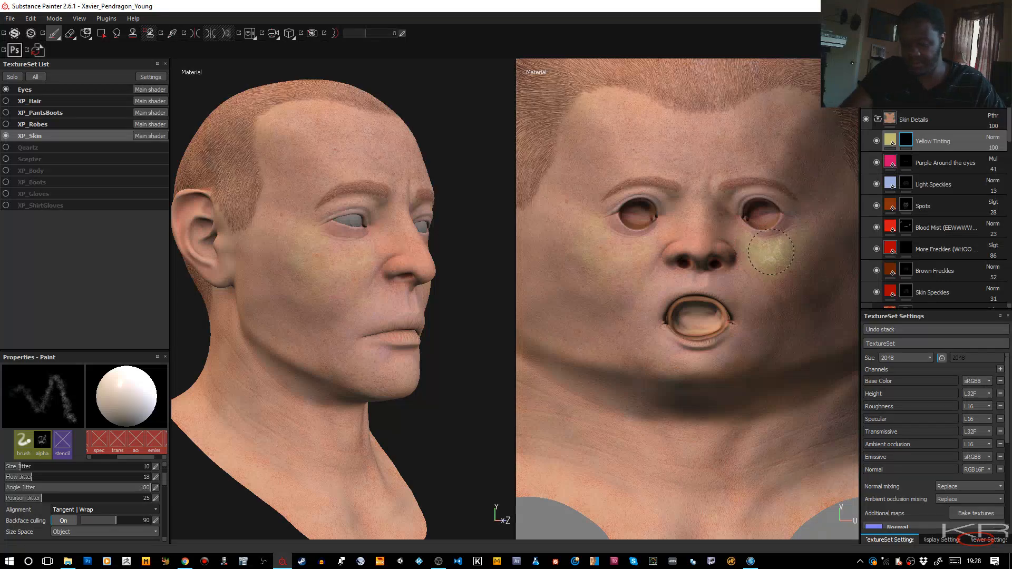
pyautogui.press('x')
pyautogui.moveTo(755, 252); pyautogui.dragTo(750, 251)
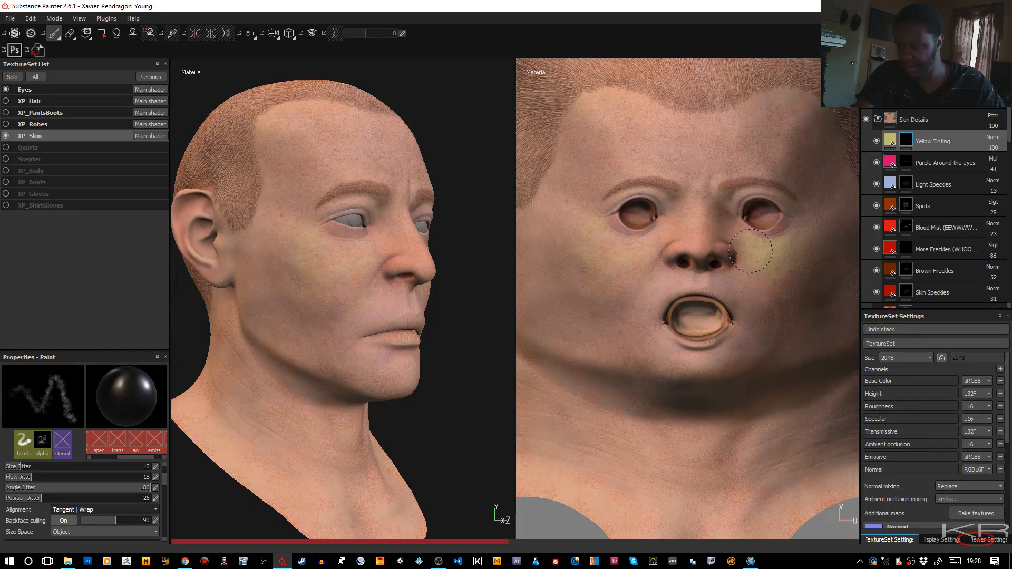
pyautogui.press('x')
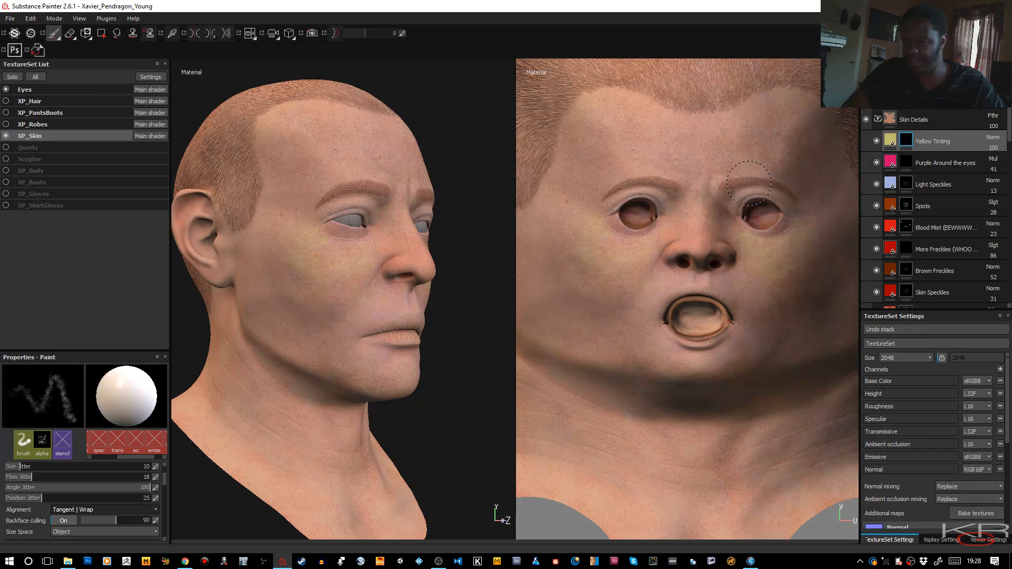
# Step: Paint yellow tinting into the mask across the forehead in the UV view, and soften it with black
pyautogui.moveTo(685, 140)
pyautogui.mouseDown()
pyautogui.moveTo(755, 162)
pyautogui.moveTo(719, 154)
pyautogui.moveTo(665, 163)
pyautogui.moveTo(619, 132)
pyautogui.moveTo(795, 123)
pyautogui.mouseUp()
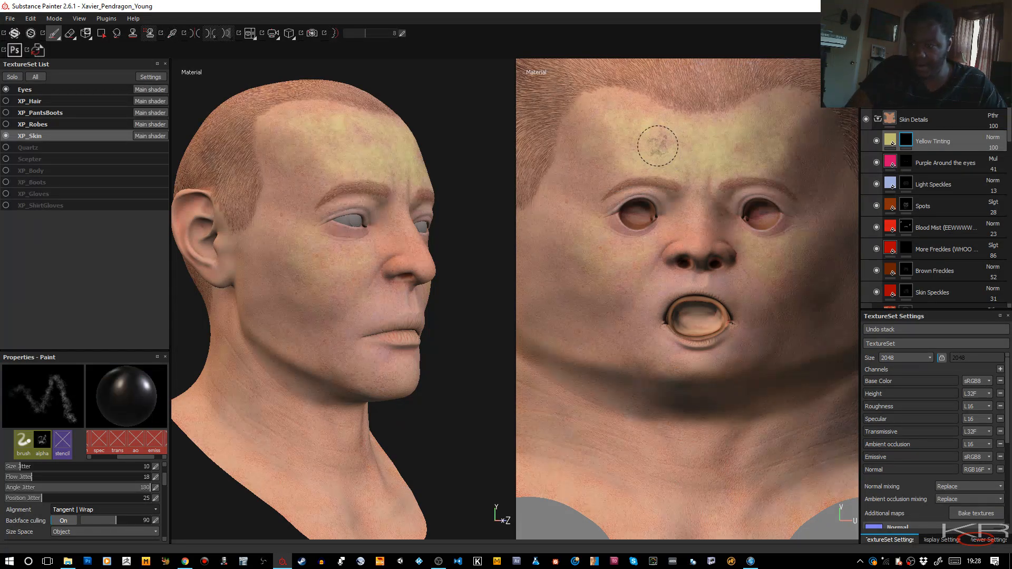
pyautogui.moveTo(699, 155); pyautogui.dragTo(746, 143)
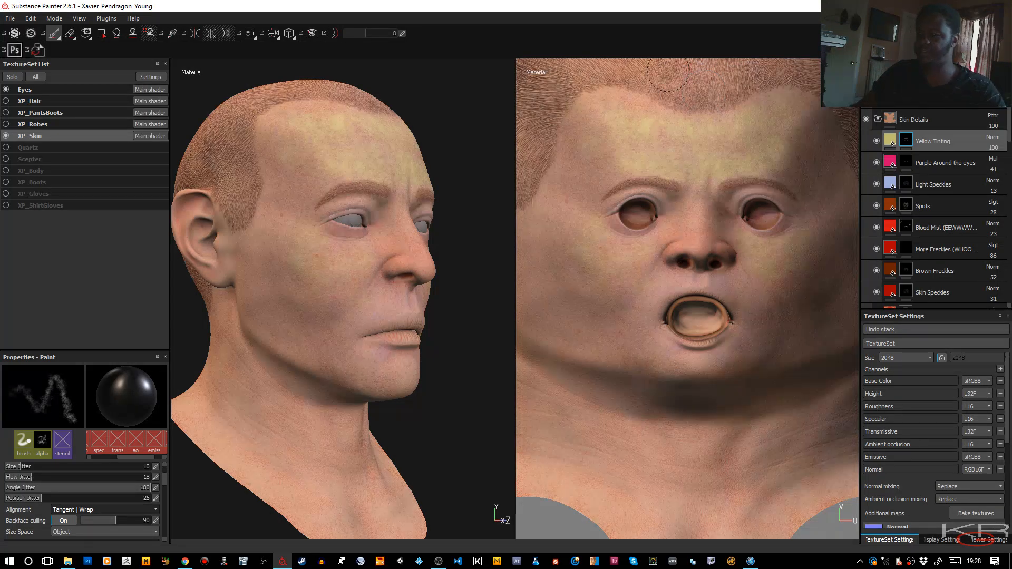
# Step: Try Overlay on the Yellow Tinting layer, then set its blend mode to Screen and its opacity to 47
pyautogui.click(991, 137)
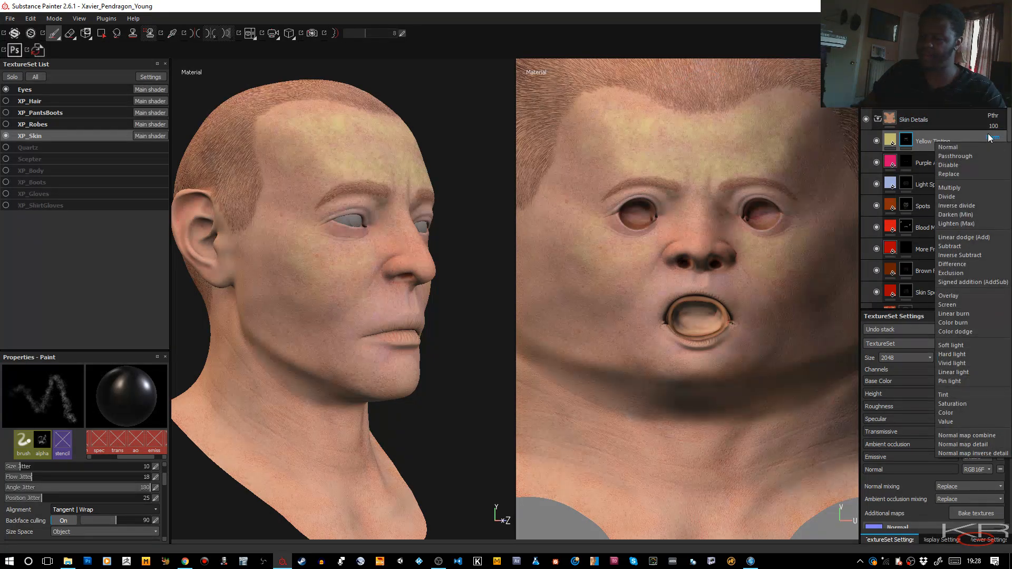
pyautogui.click(953, 294)
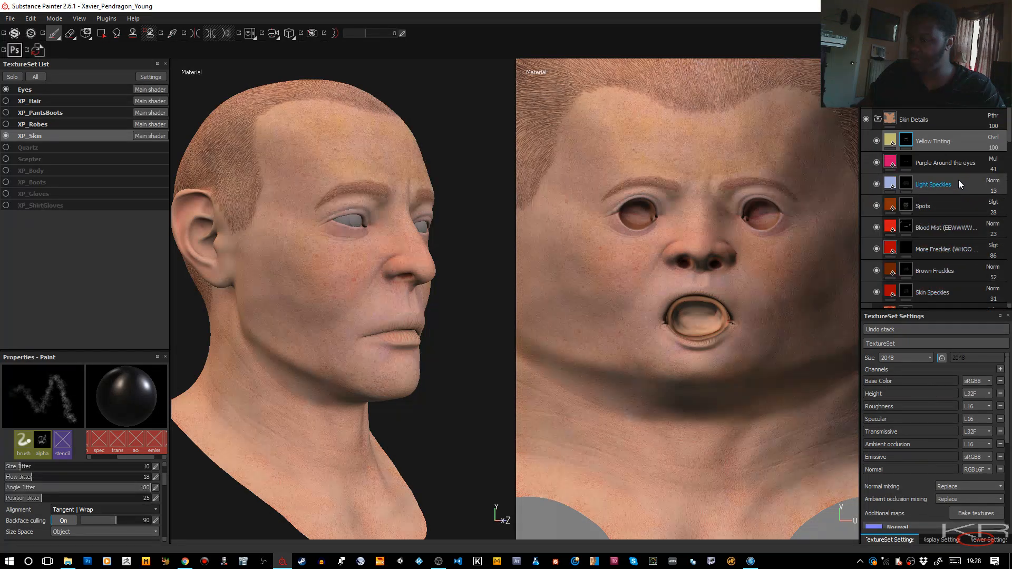
pyautogui.click(994, 138)
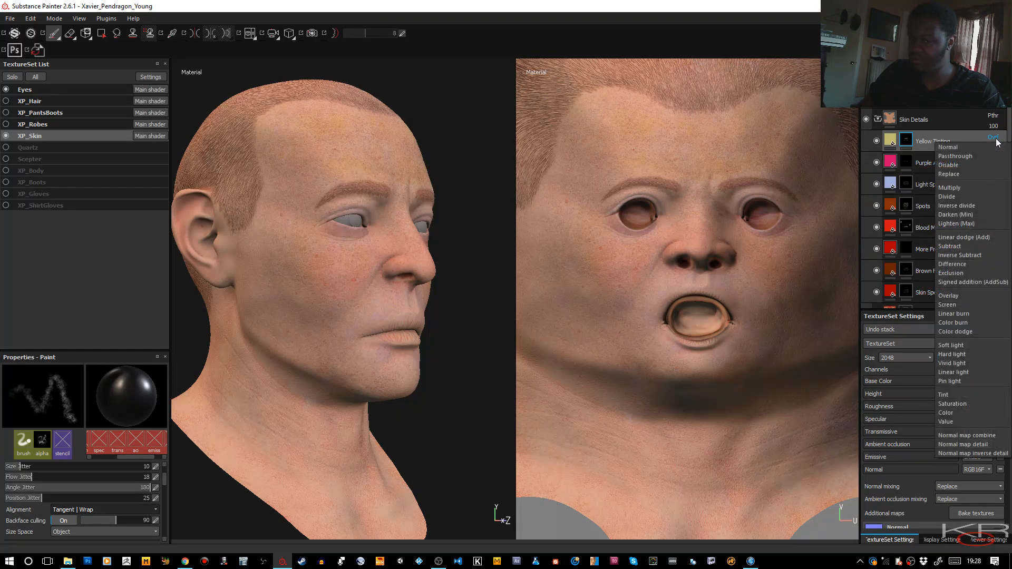
pyautogui.click(948, 304)
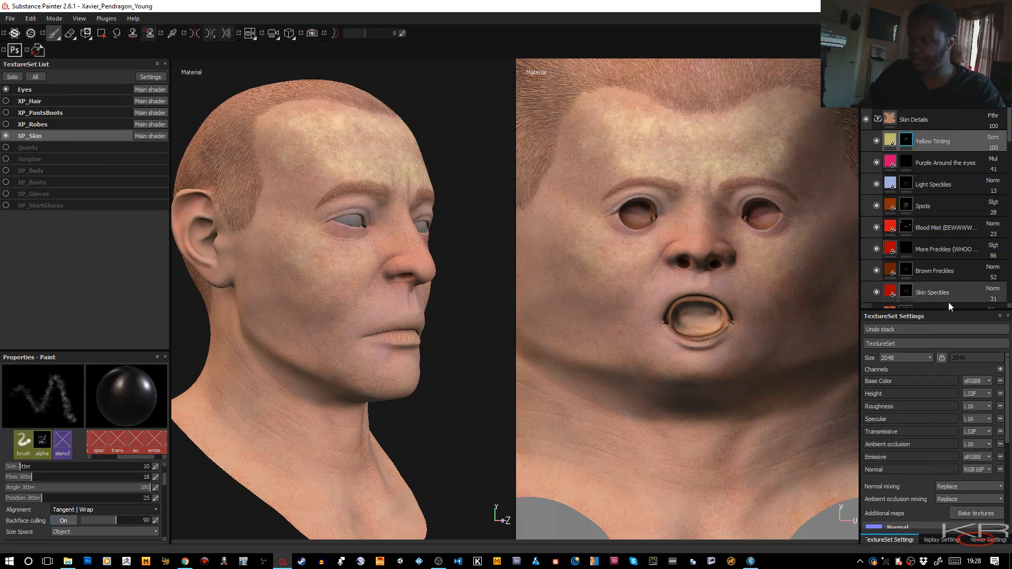
pyautogui.click(994, 148)
pyautogui.moveTo(989, 161); pyautogui.dragTo(983, 163)
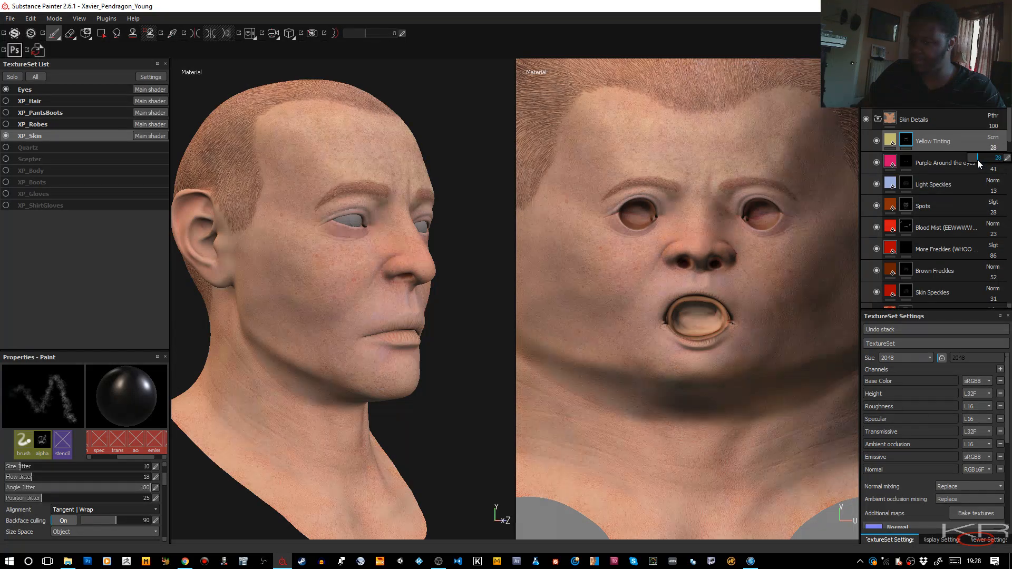
# Step: Add a Blur filter to the Yellow Tinting mask with a blur intensity of 1.18
pyautogui.rightClick(905, 141)
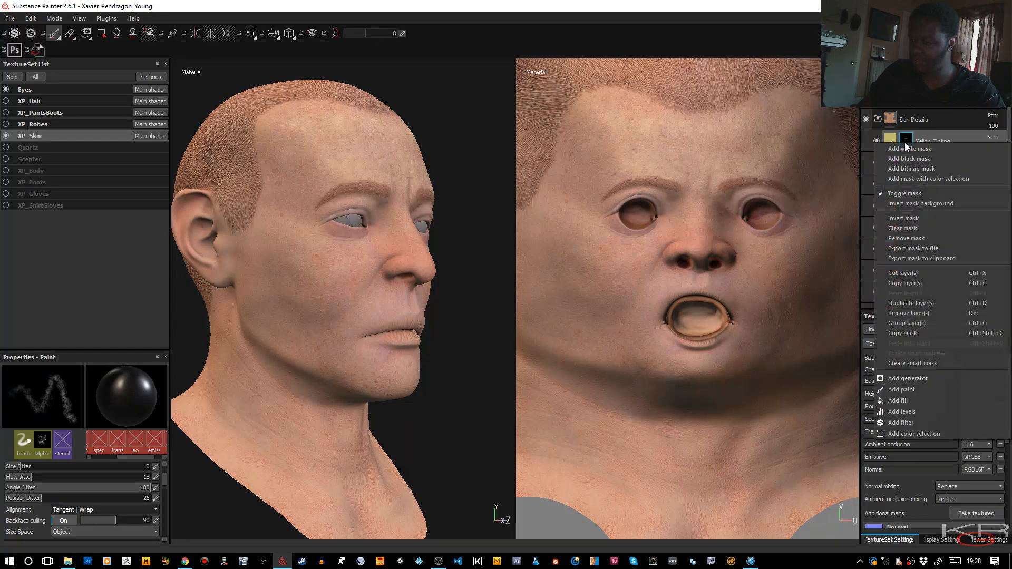
pyautogui.click(903, 421)
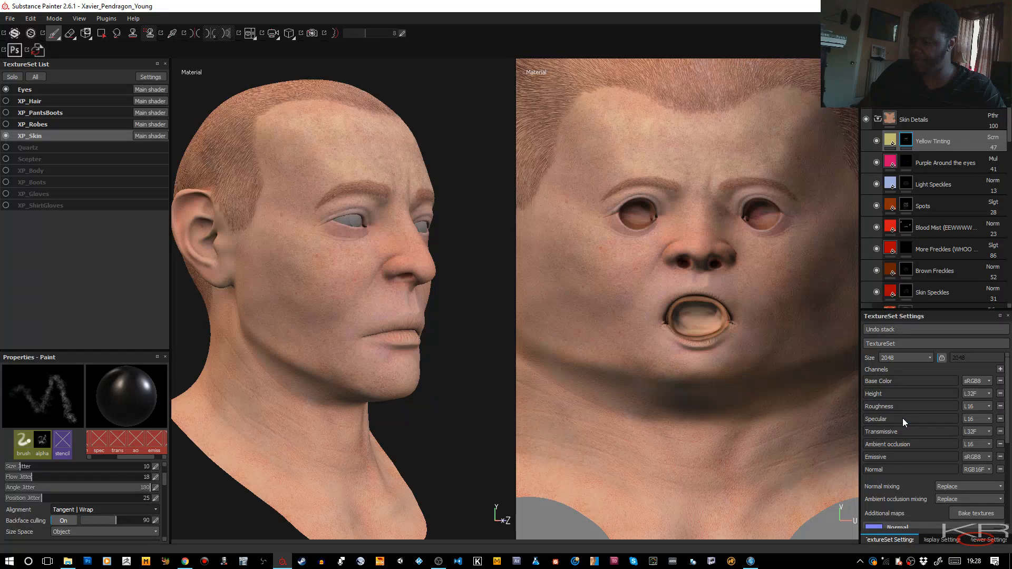
pyautogui.click(125, 387)
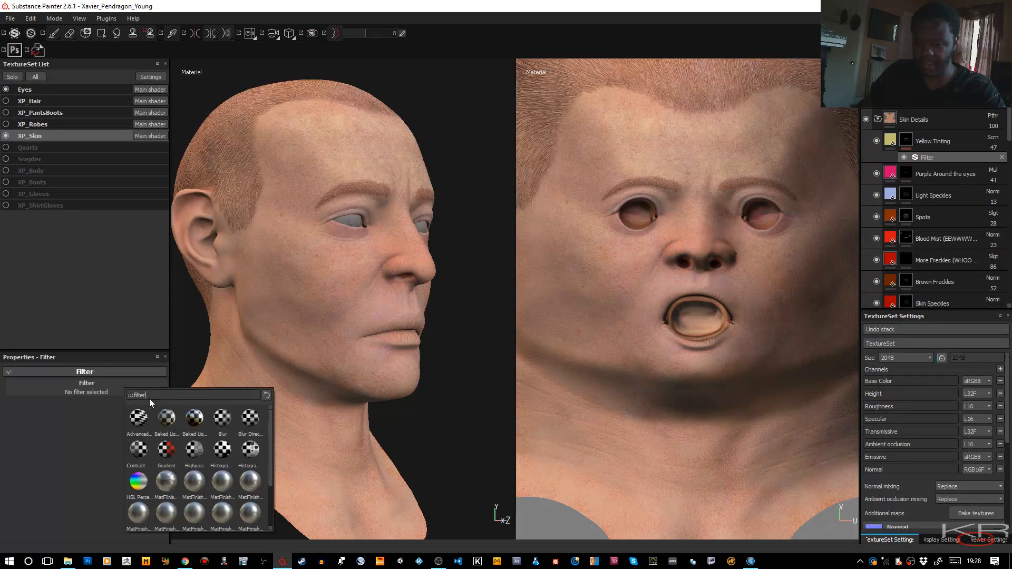
pyautogui.click(217, 422)
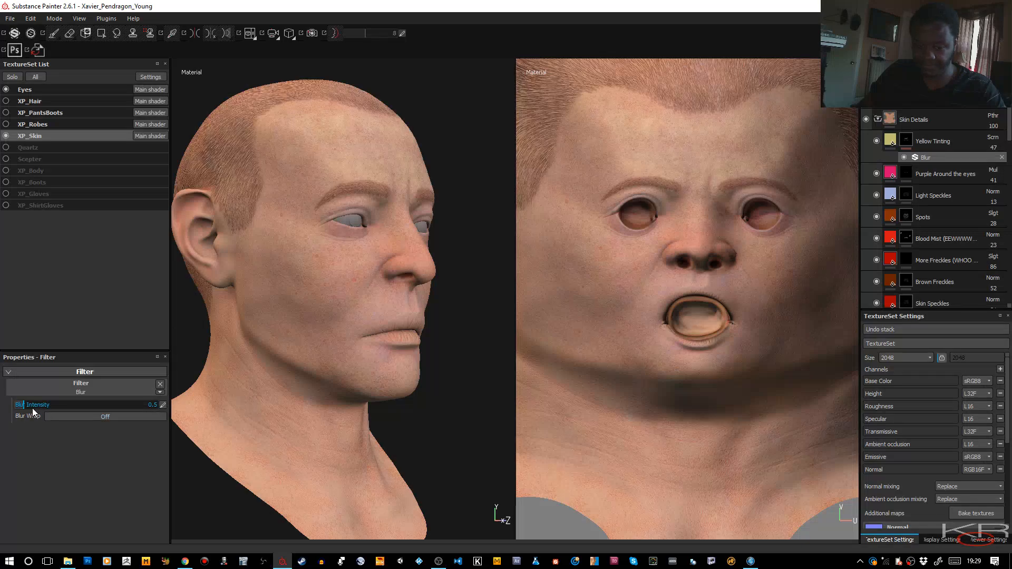
pyautogui.moveTo(22, 406); pyautogui.dragTo(19, 407)
pyautogui.moveTo(35, 404); pyautogui.dragTo(35, 403)
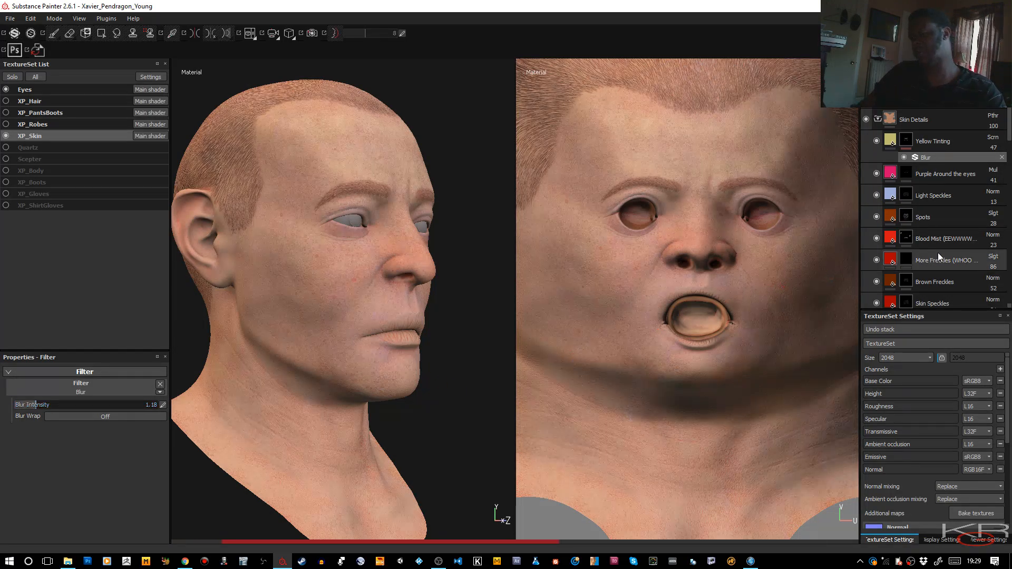
# Step: Add a fill layer above Yellow Tinting and start renaming it with "Redness arou"
pyautogui.scroll(-4, 923, 195)
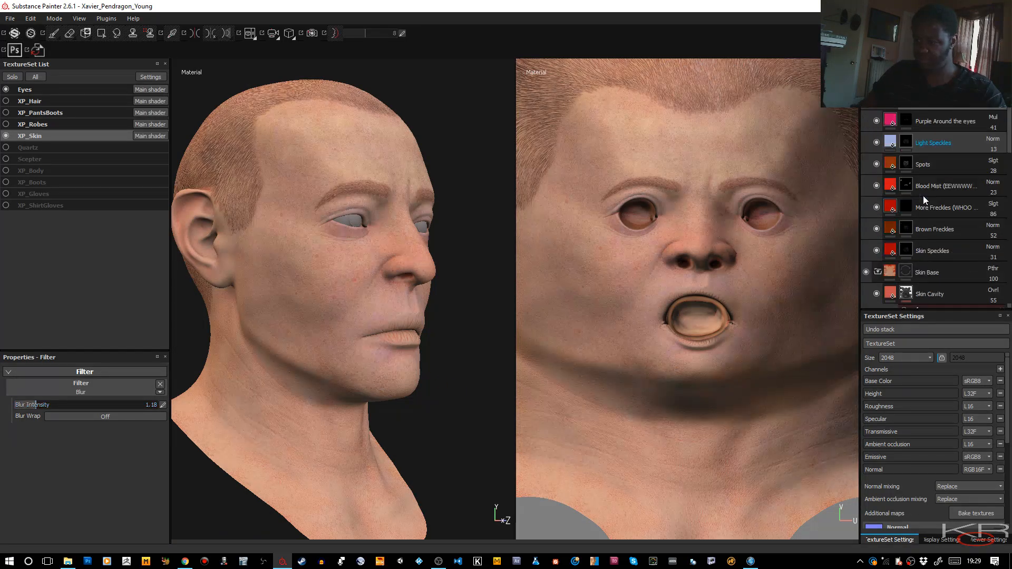
pyautogui.scroll(4, 939, 205)
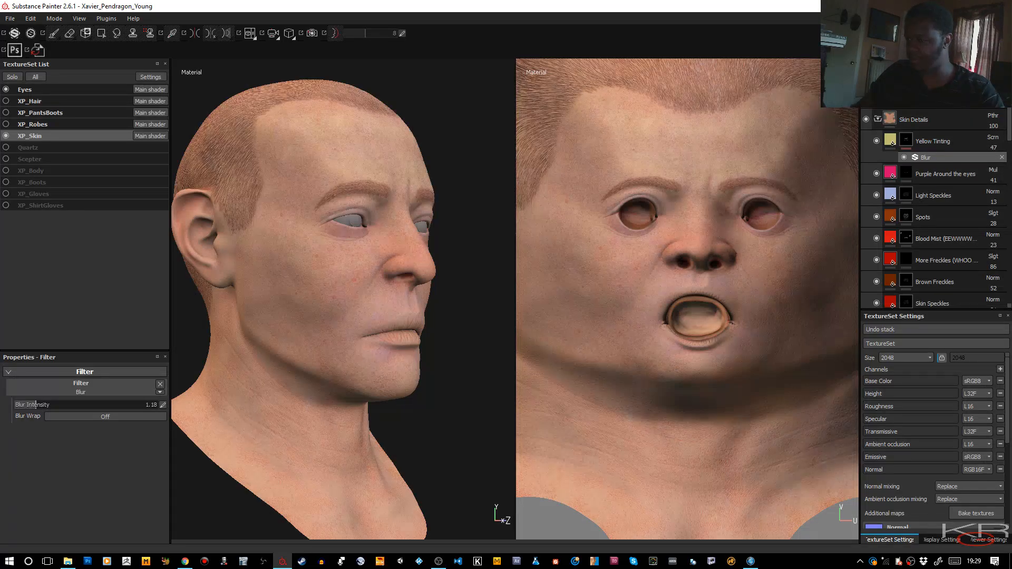
pyautogui.click(968, 78)
pyautogui.doubleClick(925, 141)
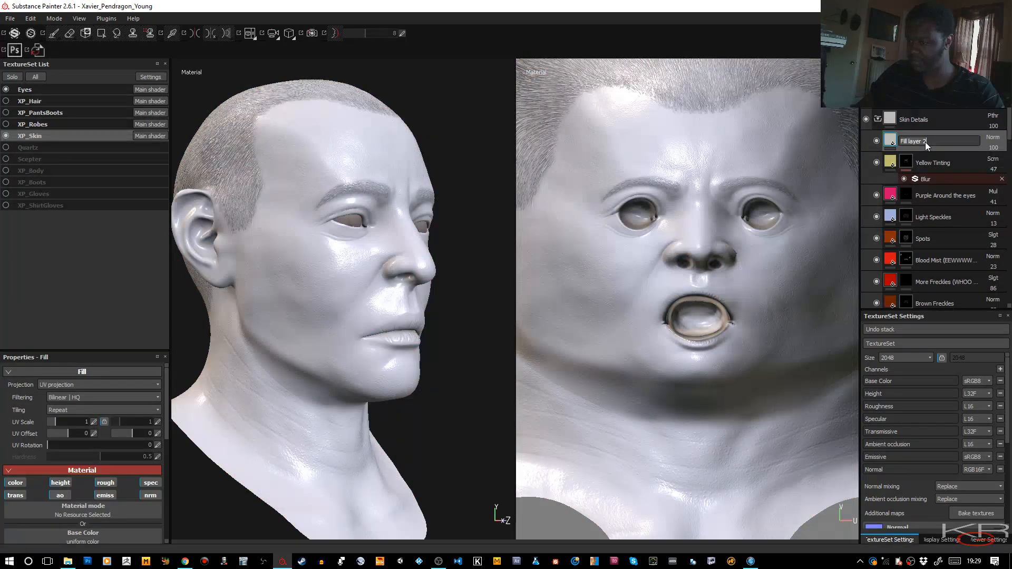
pyautogui.write('Red')
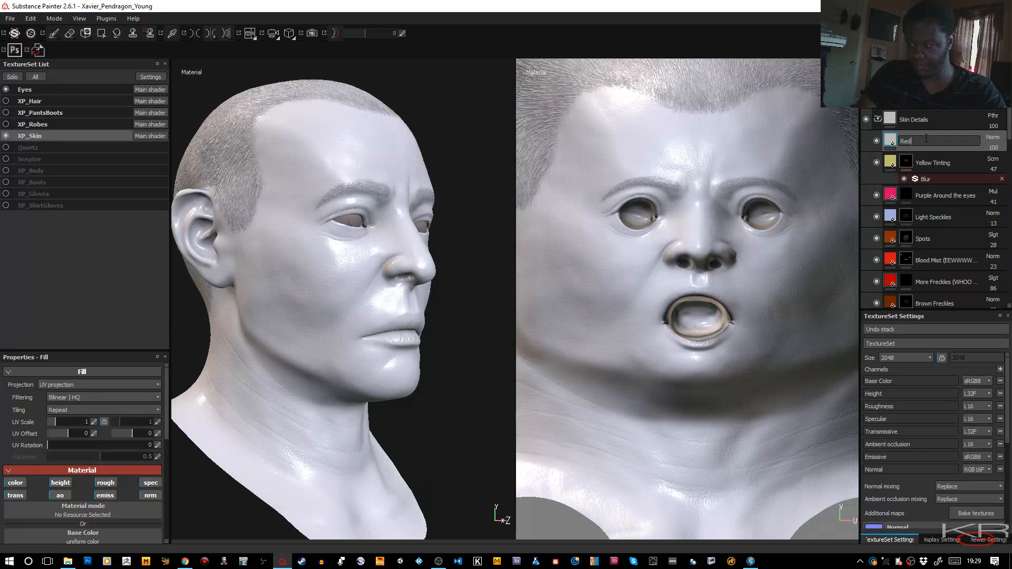
pyautogui.write('ness arou')
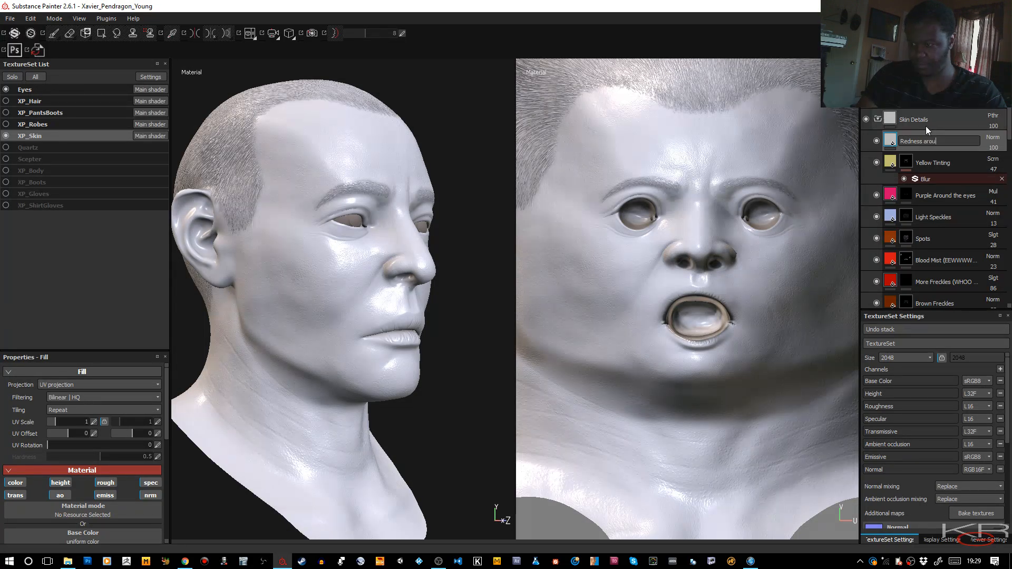
# Step: Finish naming the new fill layer "Redness around ears" and leave only its color channel enabled
pyautogui.write('nd ears')
pyautogui.press('Return')
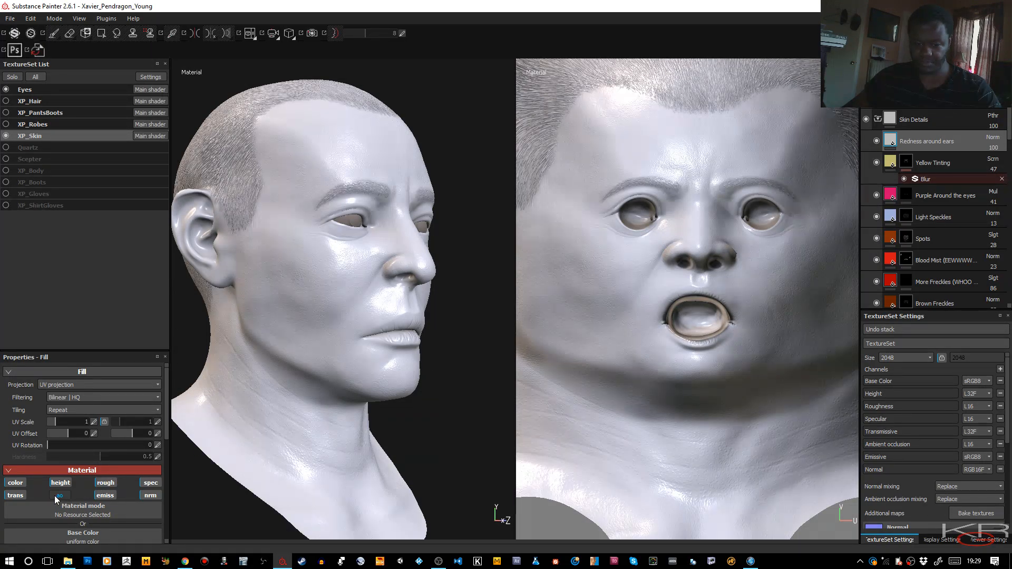
pyautogui.click(16, 495)
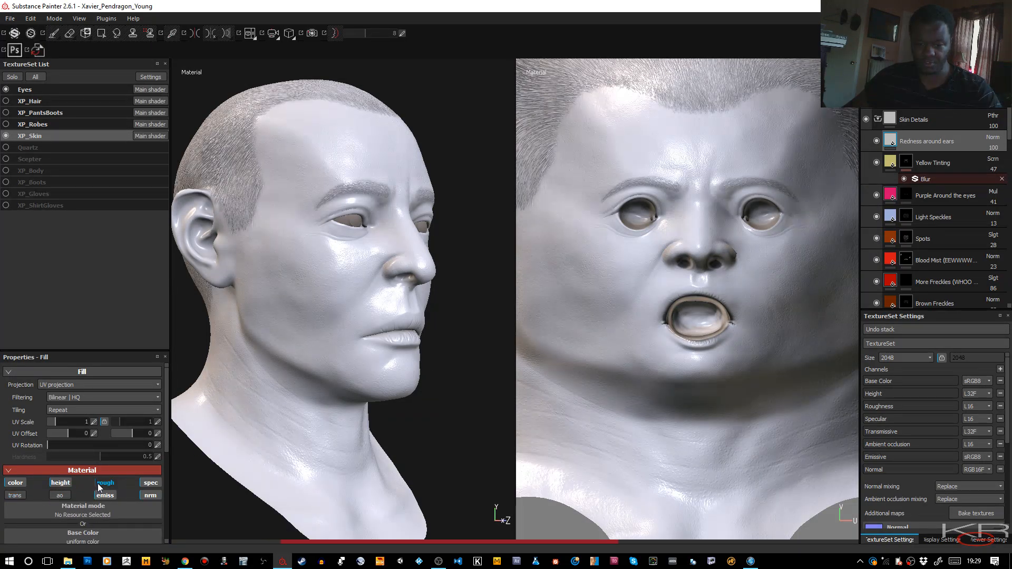
pyautogui.click(98, 483)
pyautogui.click(69, 484)
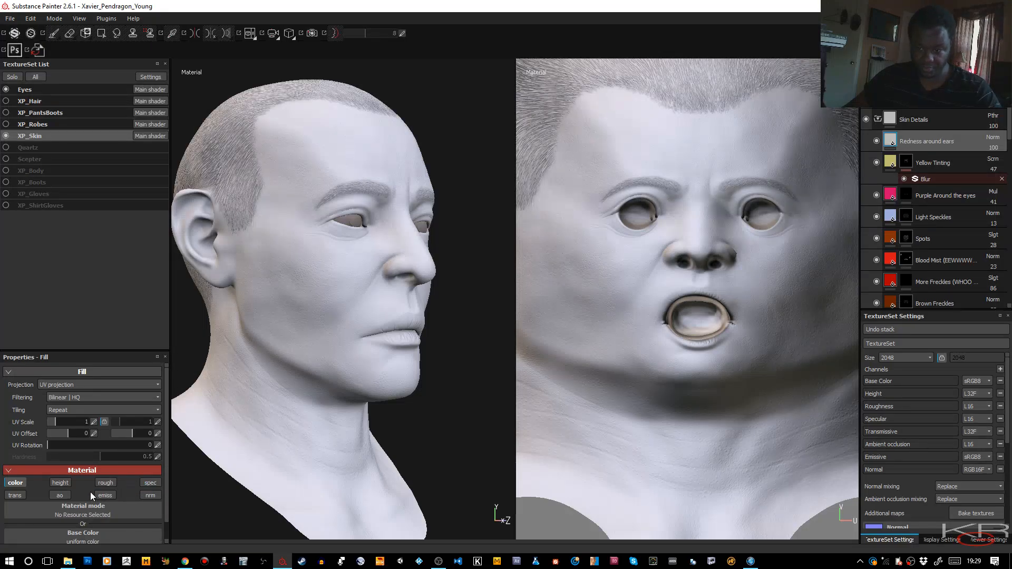
# Step: Set the fill layer's base color to a dark red with R 0.285, G 0 and B 0
pyautogui.scroll(-1, 80, 521)
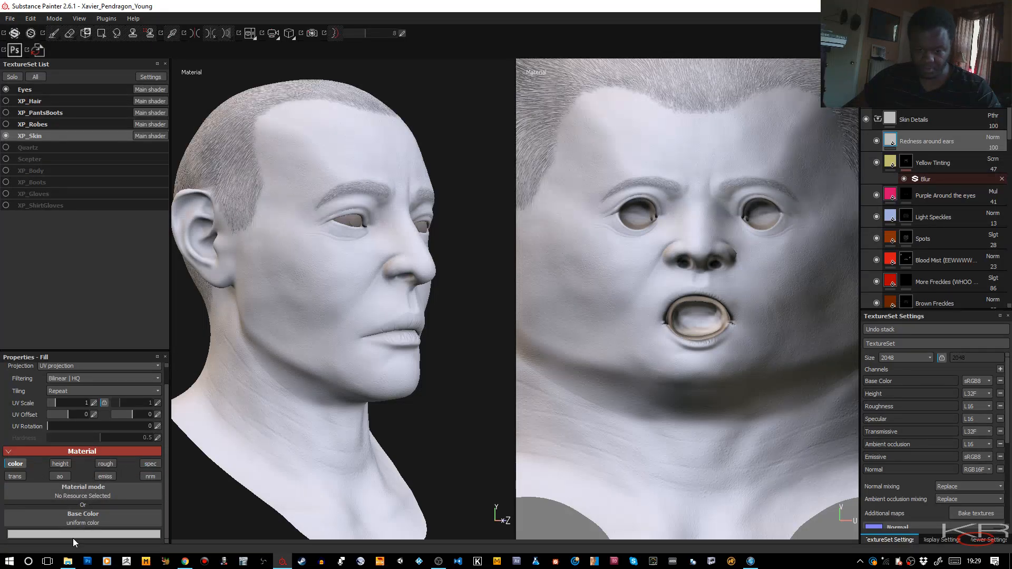
pyautogui.click(73, 538)
pyautogui.moveTo(110, 464); pyautogui.dragTo(138, 487)
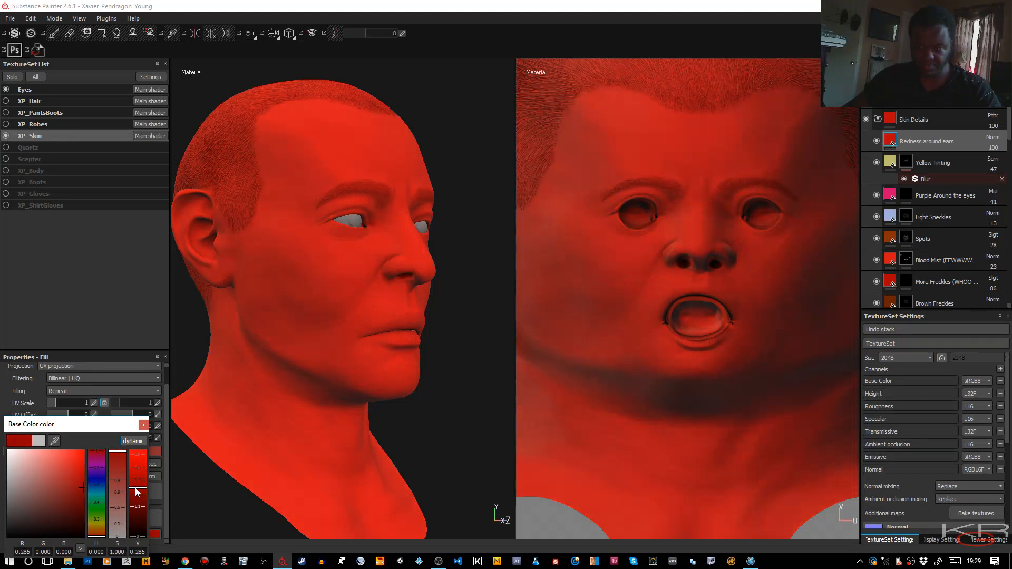
pyautogui.click(143, 424)
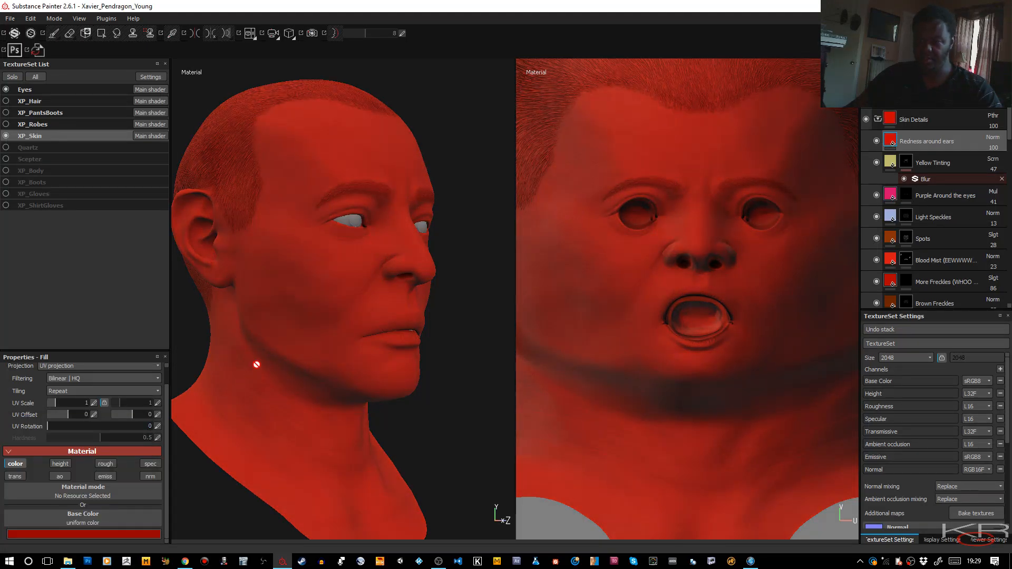
# Step: Add a black mask to the Redness around ears layer and turn on symmetry for painting
pyautogui.keyDown('alt'); pyautogui.moveTo(267, 332); pyautogui.dragTo(345, 352); pyautogui.keyUp('alt')
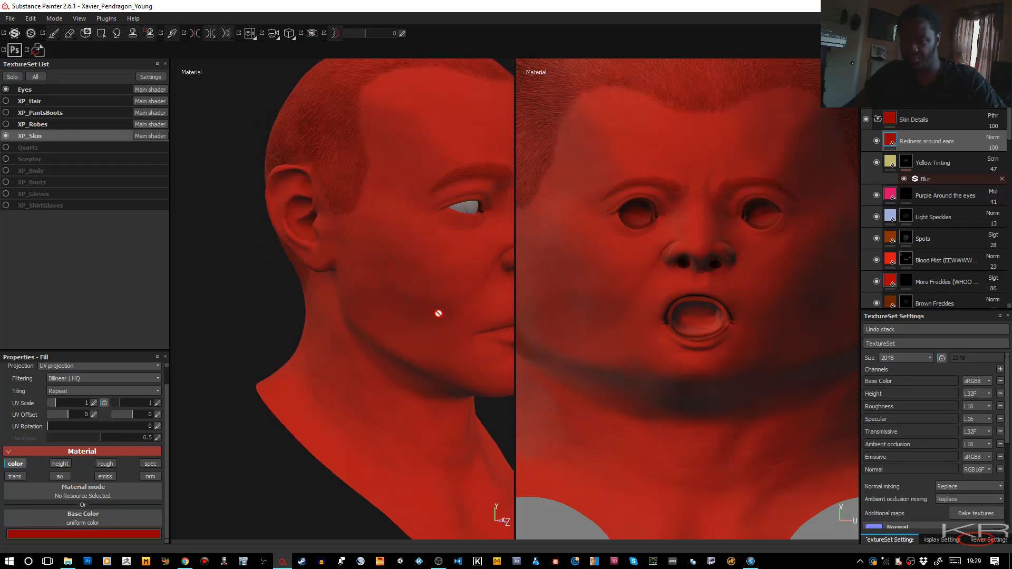
pyautogui.rightClick(922, 135)
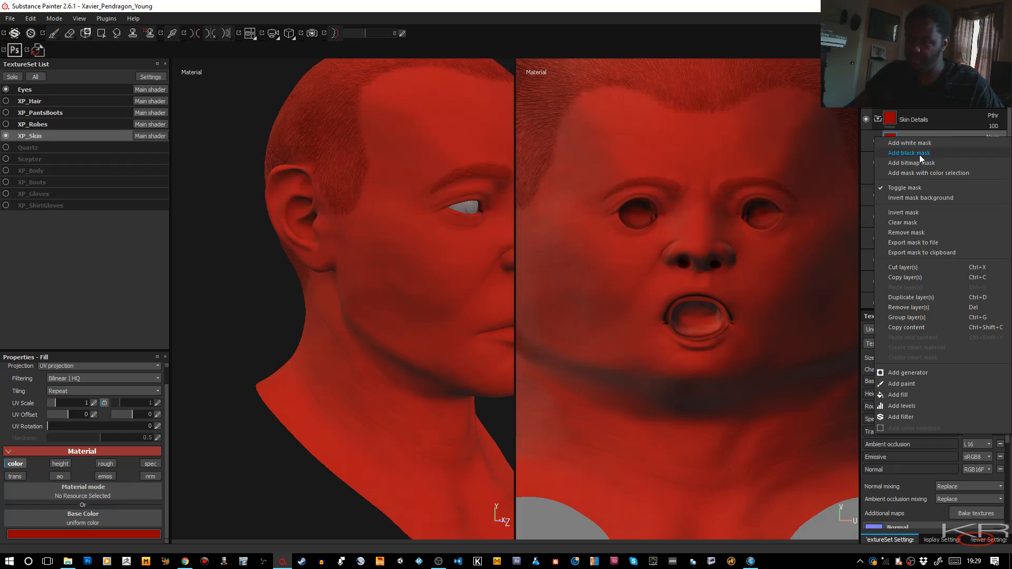
pyautogui.click(920, 155)
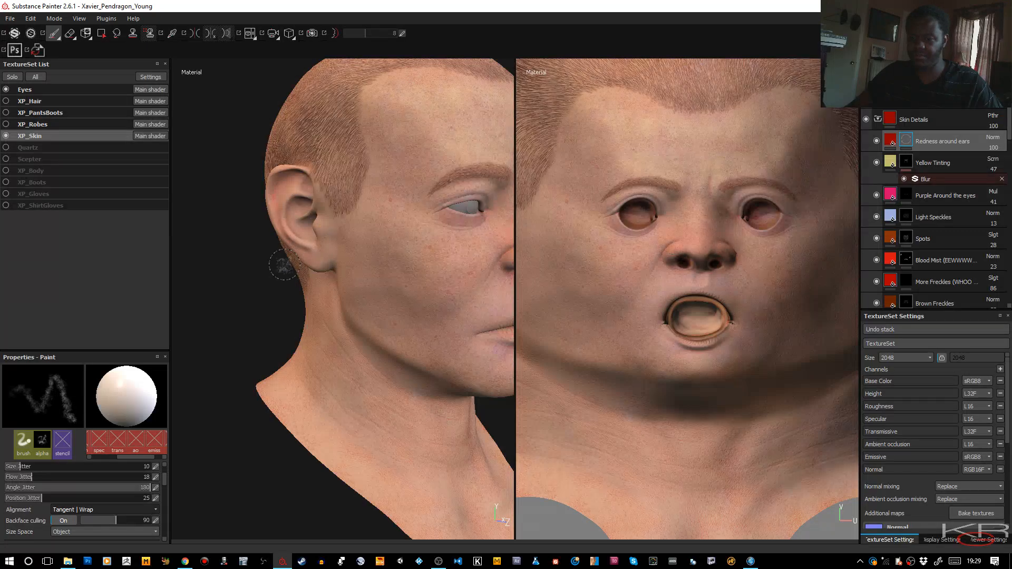
pyautogui.keyDown('alt'); pyautogui.moveTo(306, 196); pyautogui.dragTo(379, 352, button='right'); pyautogui.keyUp('alt')
pyautogui.keyDown('alt'); pyautogui.moveTo(361, 242); pyautogui.dragTo(380, 302, button='middle'); pyautogui.keyUp('alt')
pyautogui.press('l')
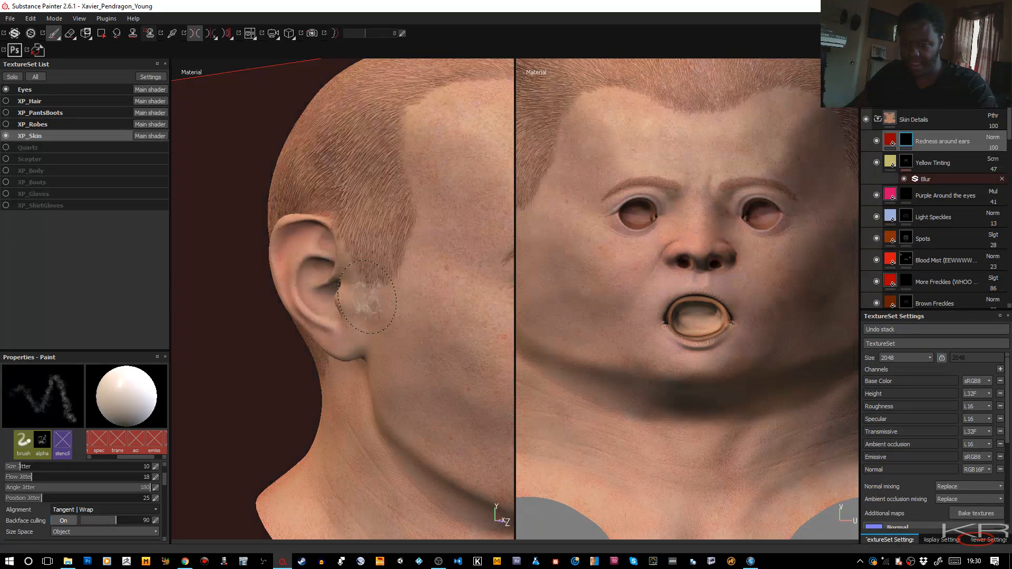
# Step: Paint redness into the mask along the ear's outer rim and upper fold with a smaller brush
pyautogui.keyDown('alt'); pyautogui.moveTo(303, 259); pyautogui.dragTo(307, 269, button='right'); pyautogui.keyUp('alt')
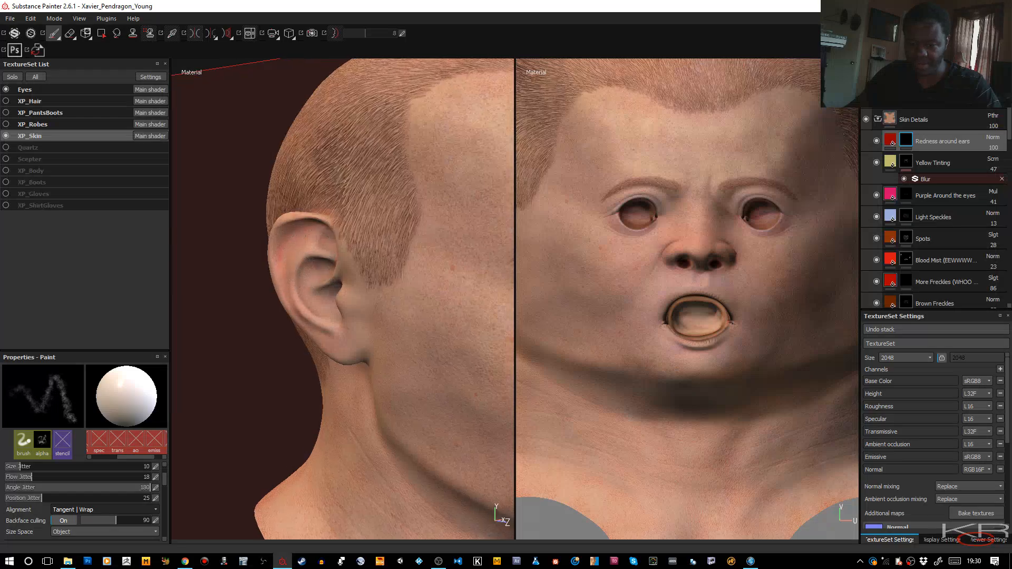
pyautogui.moveTo(306, 269)
pyautogui.keyDown('alt'); pyautogui.mouseDown()
pyautogui.moveTo(347, 273)
pyautogui.moveTo(286, 273)
pyautogui.mouseUp(); pyautogui.keyUp('alt')
pyautogui.keyDown('ctrl'); pyautogui.moveTo(297, 270); pyautogui.dragTo(286, 270, button='right'); pyautogui.keyUp('ctrl')
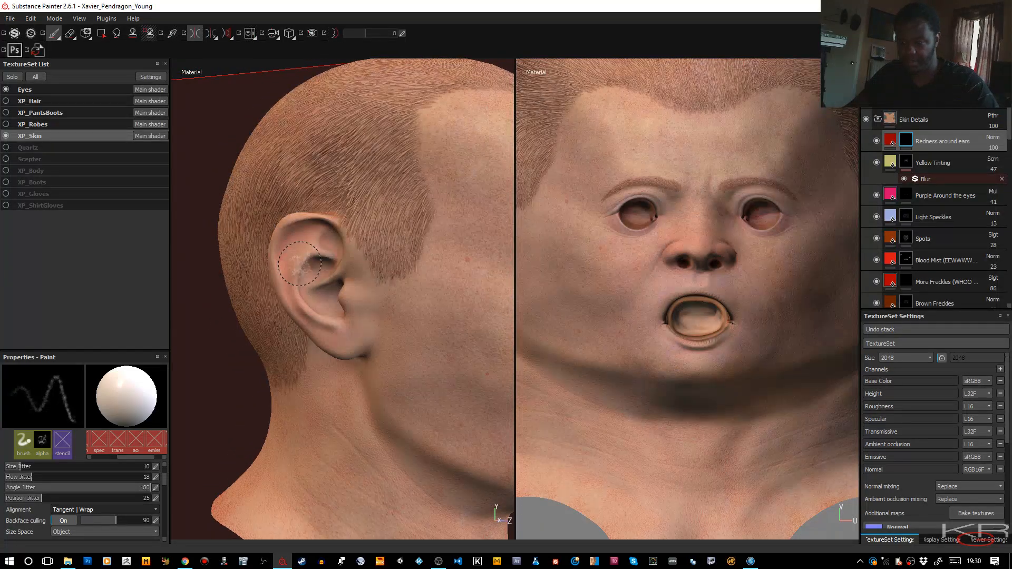
pyautogui.scroll(-5, 680, 233)
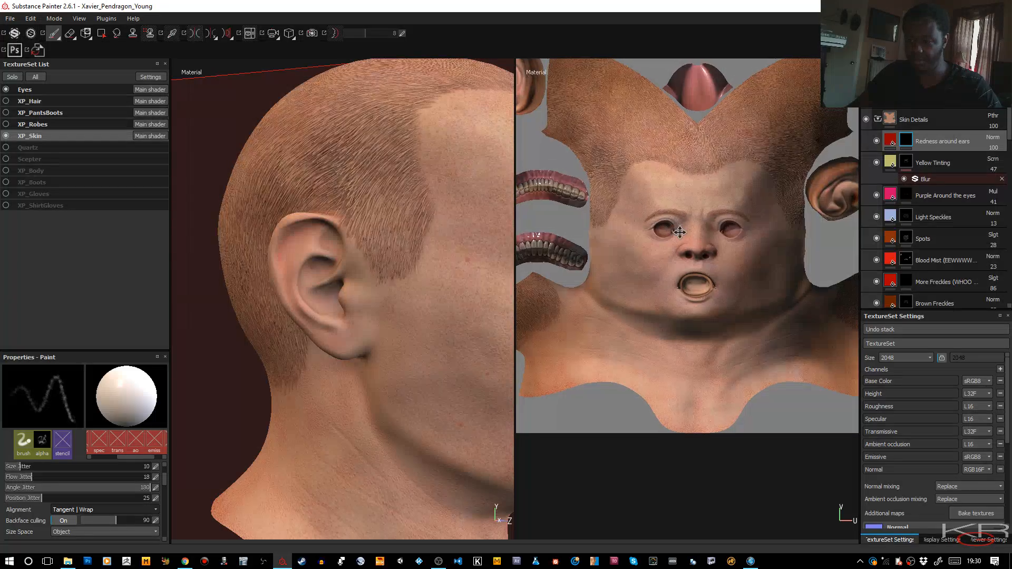
pyautogui.keyDown('alt'); pyautogui.moveTo(680, 232); pyautogui.dragTo(695, 274, button='middle'); pyautogui.keyUp('alt')
pyautogui.keyDown('alt'); pyautogui.moveTo(696, 273); pyautogui.dragTo(680, 201, button='right'); pyautogui.keyUp('alt')
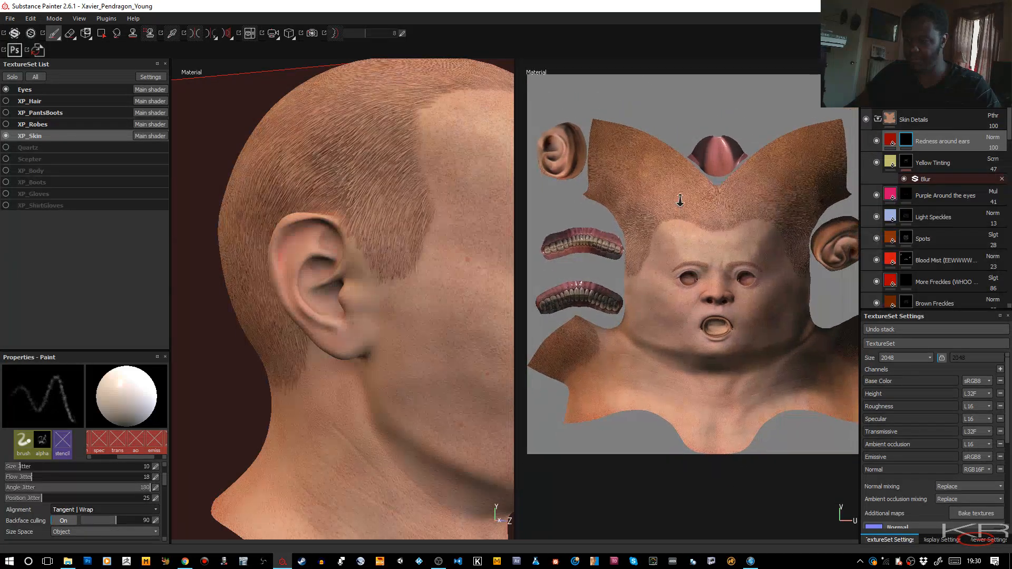
pyautogui.press('l')
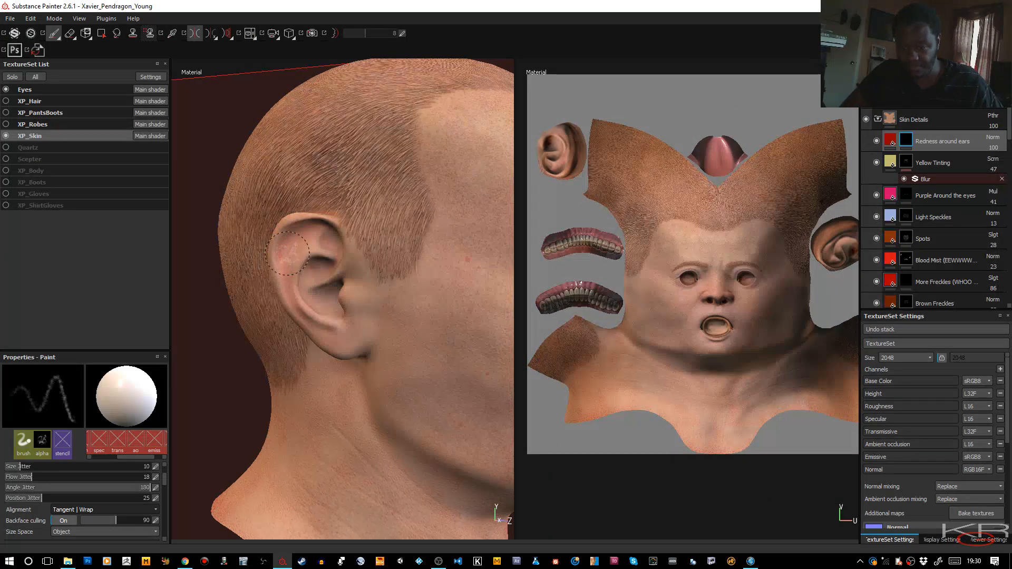
pyautogui.moveTo(288, 251); pyautogui.dragTo(307, 232)
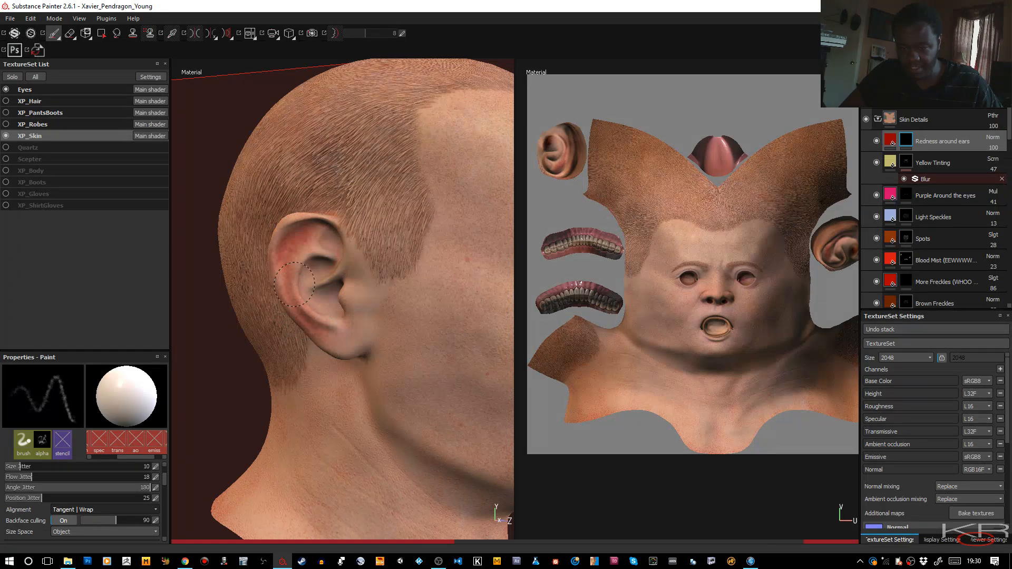
pyautogui.moveTo(300, 288); pyautogui.dragTo(316, 234)
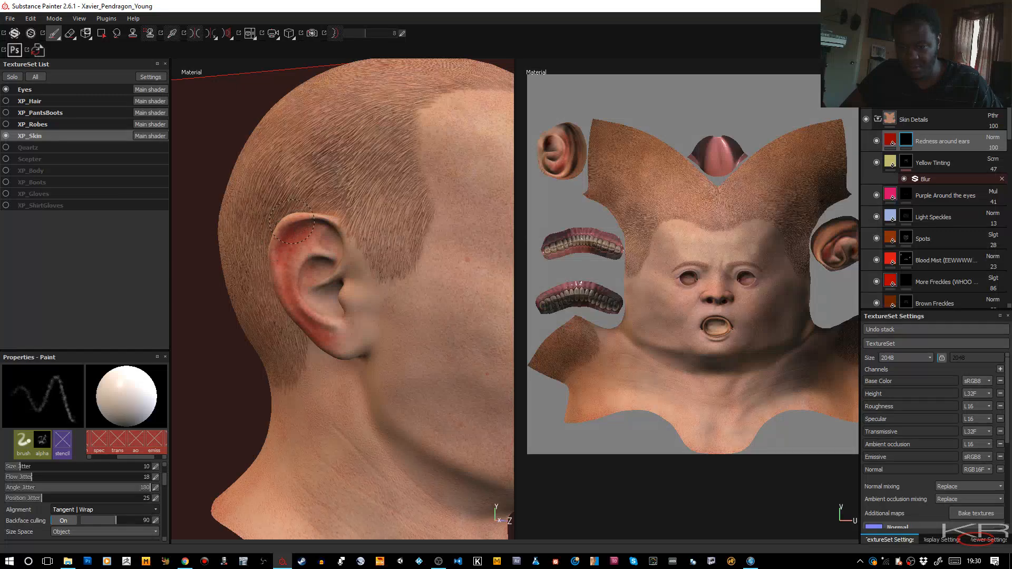
pyautogui.press('l')
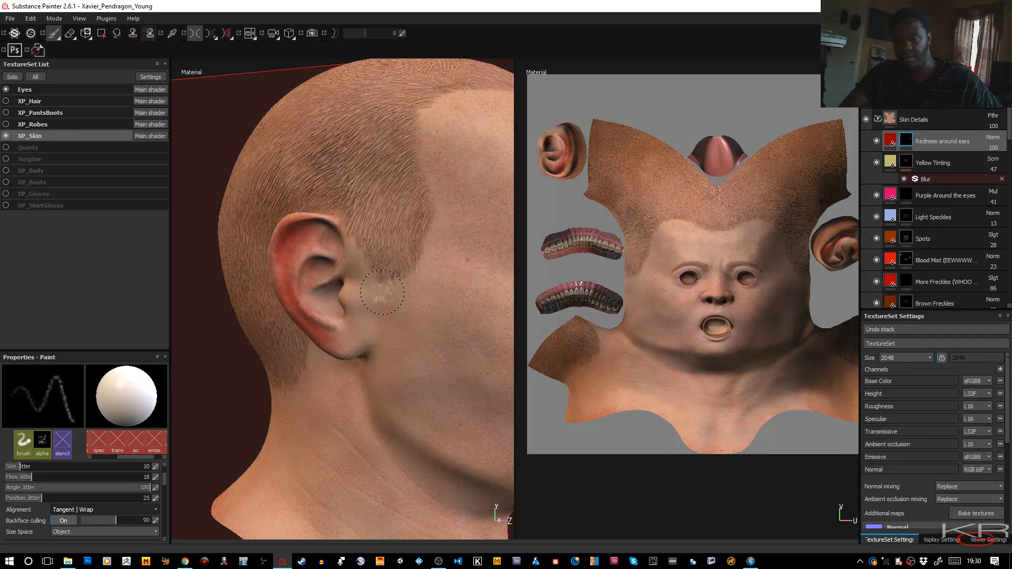
pyautogui.press('d')
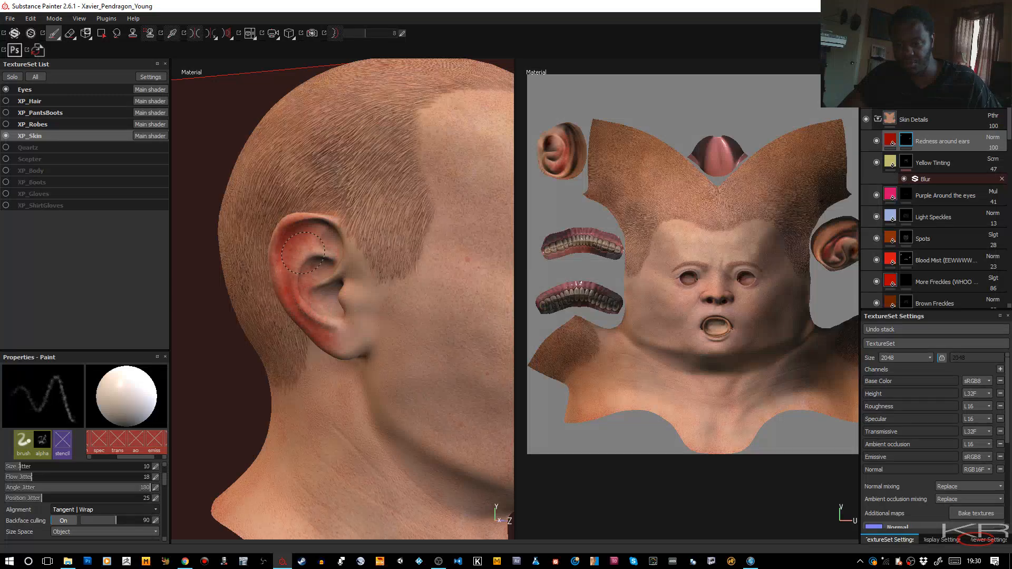
pyautogui.moveTo(302, 227); pyautogui.dragTo(296, 235)
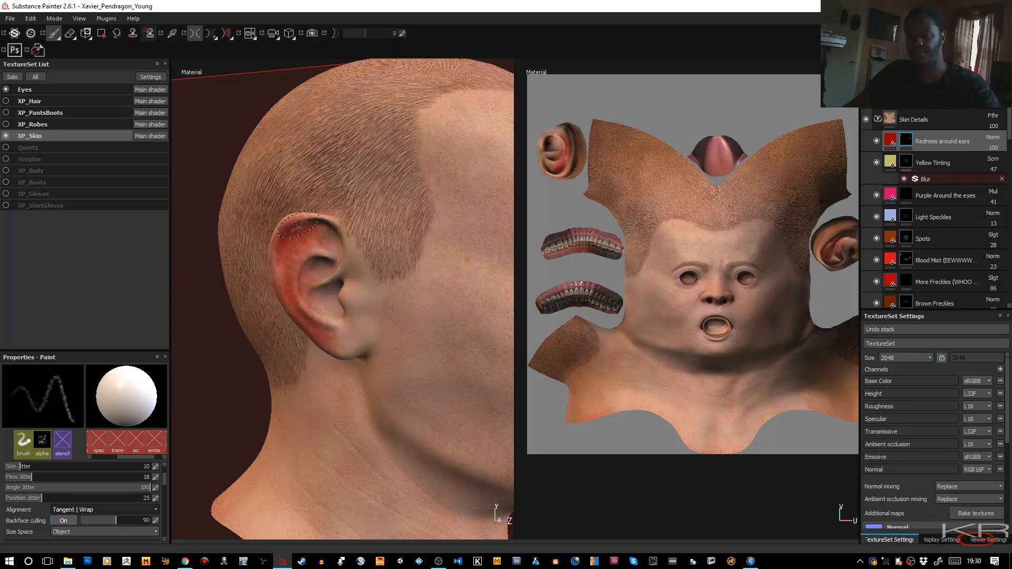
# Step: Paint redness over the back of the ear down to the lobe
pyautogui.keyDown('alt'); pyautogui.moveTo(294, 220); pyautogui.dragTo(285, 270, button='right'); pyautogui.keyUp('alt')
pyautogui.moveTo(286, 270)
pyautogui.keyDown('alt'); pyautogui.mouseDown()
pyautogui.moveTo(492, 287)
pyautogui.moveTo(461, 283)
pyautogui.mouseUp(); pyautogui.keyUp('alt')
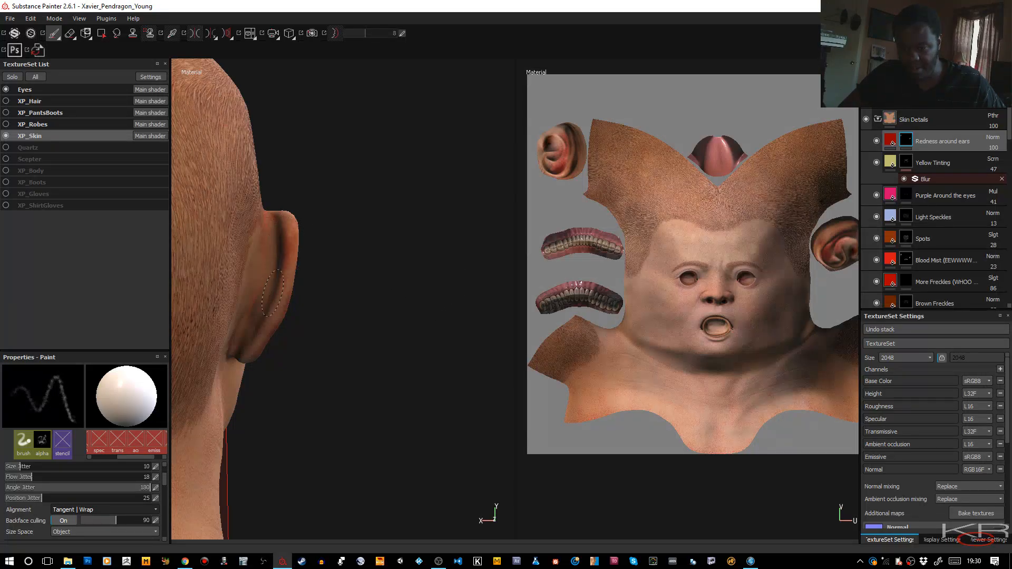
pyautogui.moveTo(253, 349); pyautogui.dragTo(251, 350)
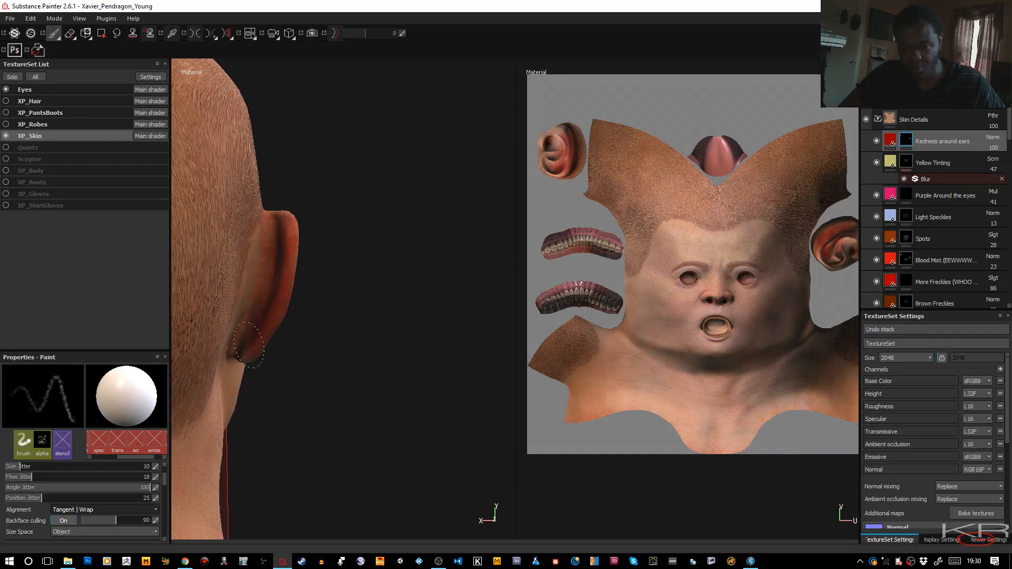
# Step: Strengthen the redness on the ear's upper rim and inner fold as seen from the front
pyautogui.keyDown('alt'); pyautogui.moveTo(265, 332); pyautogui.dragTo(146, 312); pyautogui.keyUp('alt')
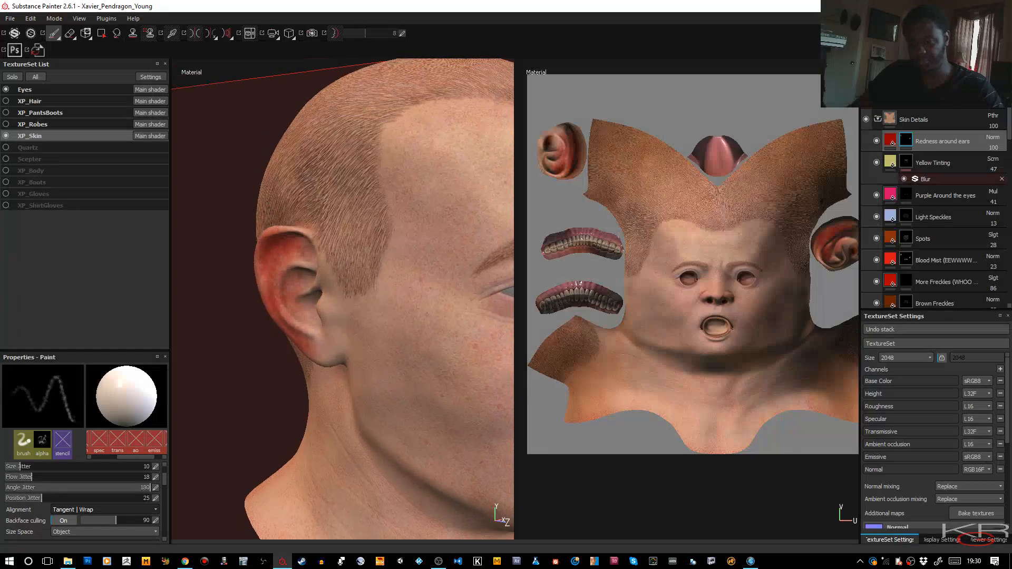
pyautogui.moveTo(293, 303)
pyautogui.keyDown('alt'); pyautogui.mouseDown()
pyautogui.moveTo(274, 263)
pyautogui.moveTo(285, 248)
pyautogui.mouseUp(); pyautogui.keyUp('alt')
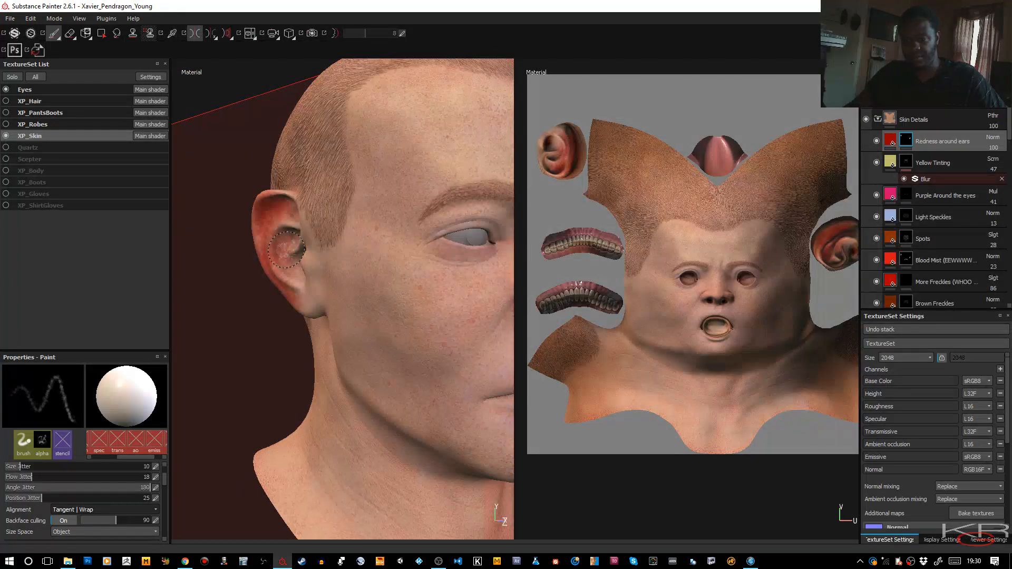
pyautogui.moveTo(268, 205); pyautogui.dragTo(283, 205)
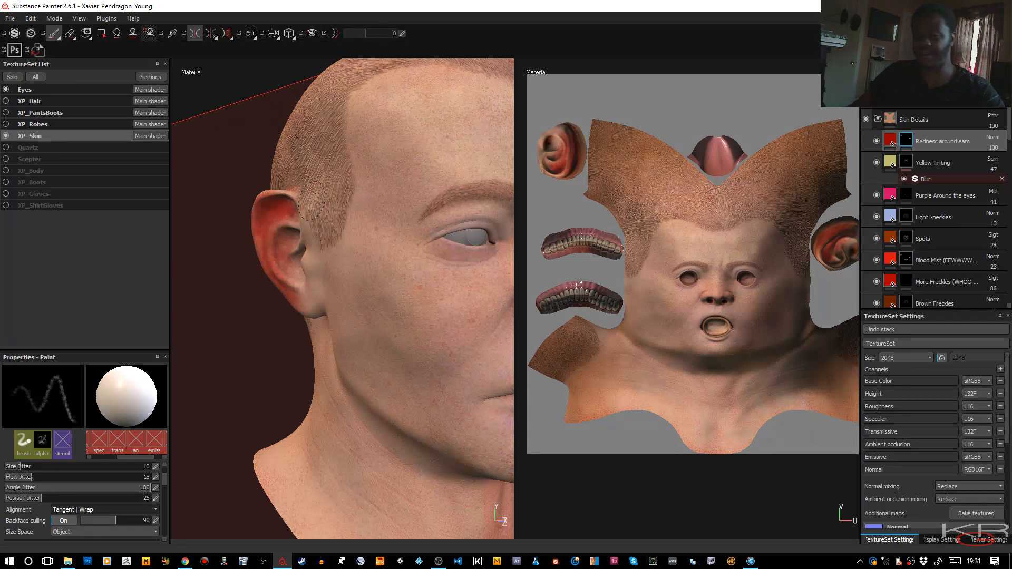
# Step: Add a Blur filter to the Redness around ears mask and set the layer's opacity to 80
pyautogui.rightClick(906, 138)
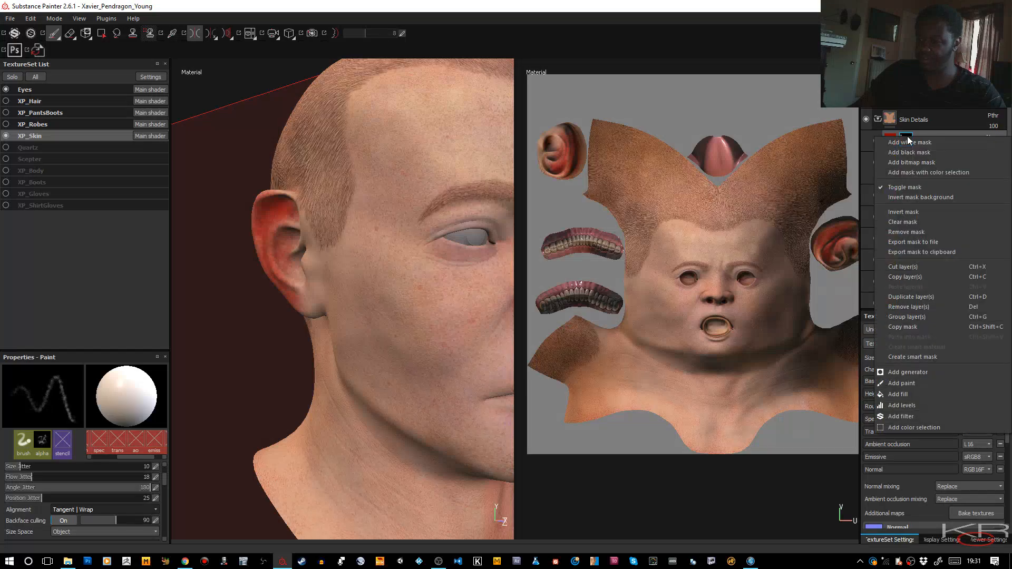
pyautogui.click(908, 414)
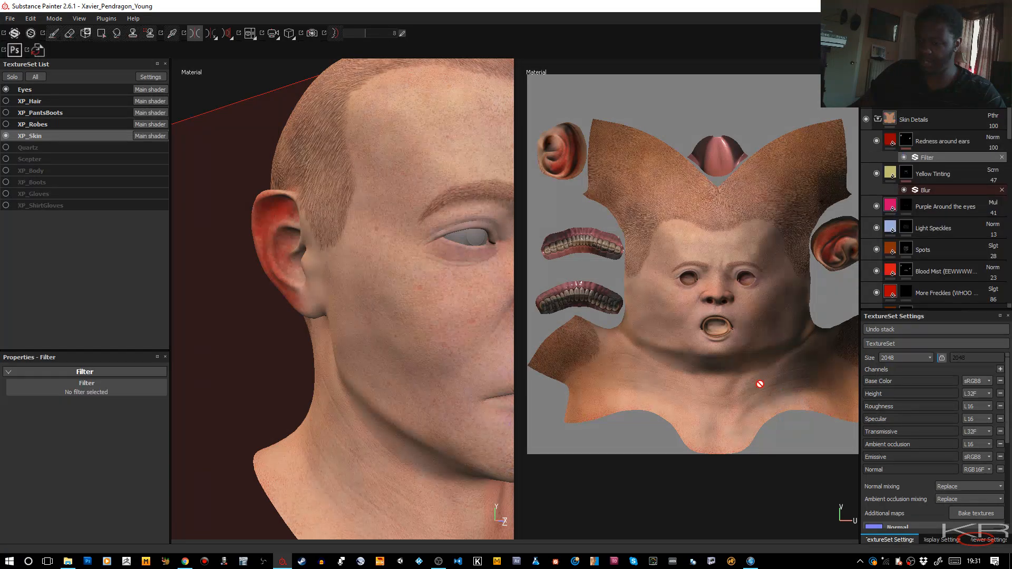
pyautogui.click(149, 385)
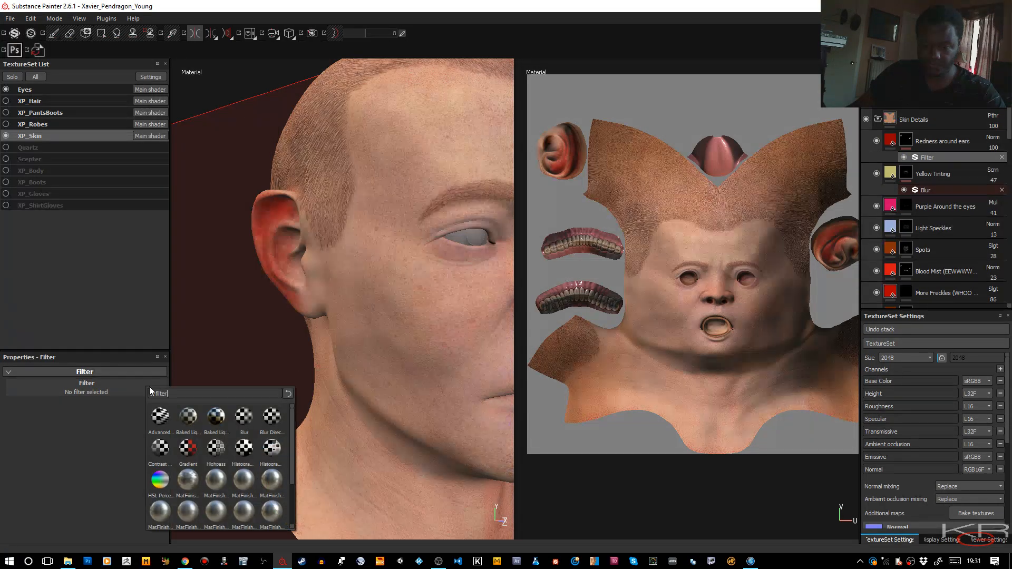
pyautogui.click(243, 417)
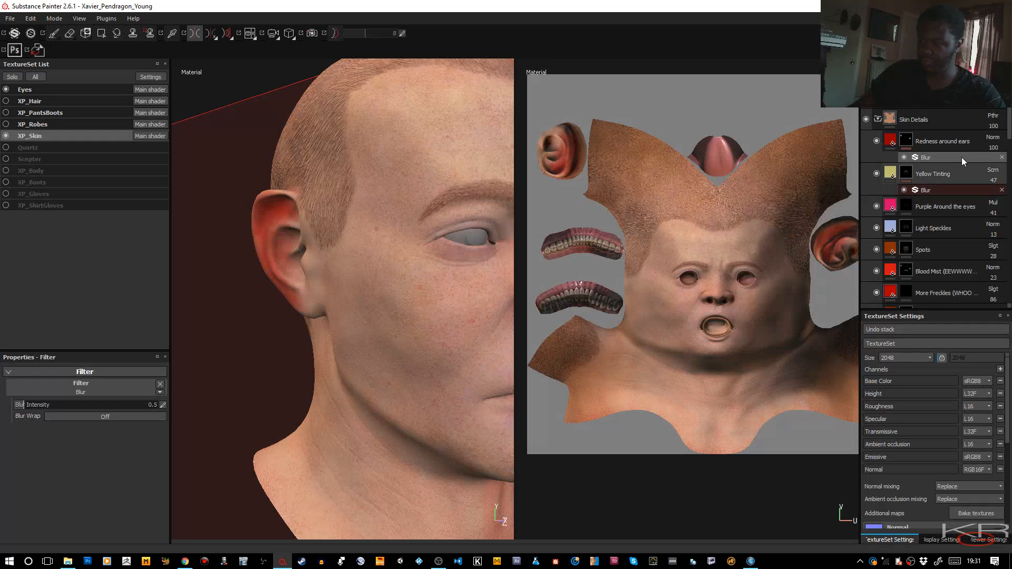
pyautogui.click(995, 149)
pyautogui.moveTo(994, 159); pyautogui.dragTo(987, 159)
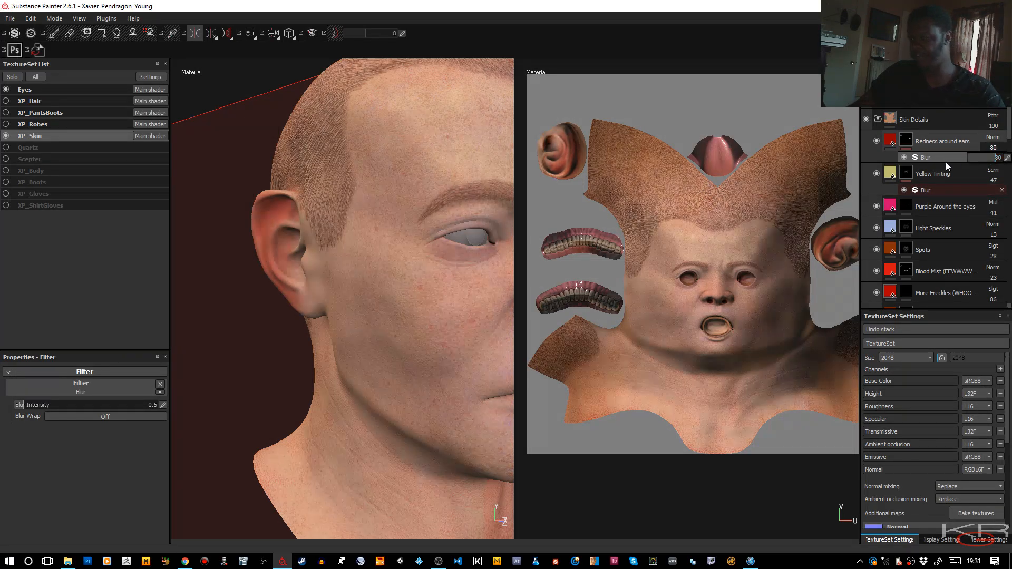
# Step: Add a Paint effect to the mask of the Redness around ears layer
pyautogui.click(910, 144)
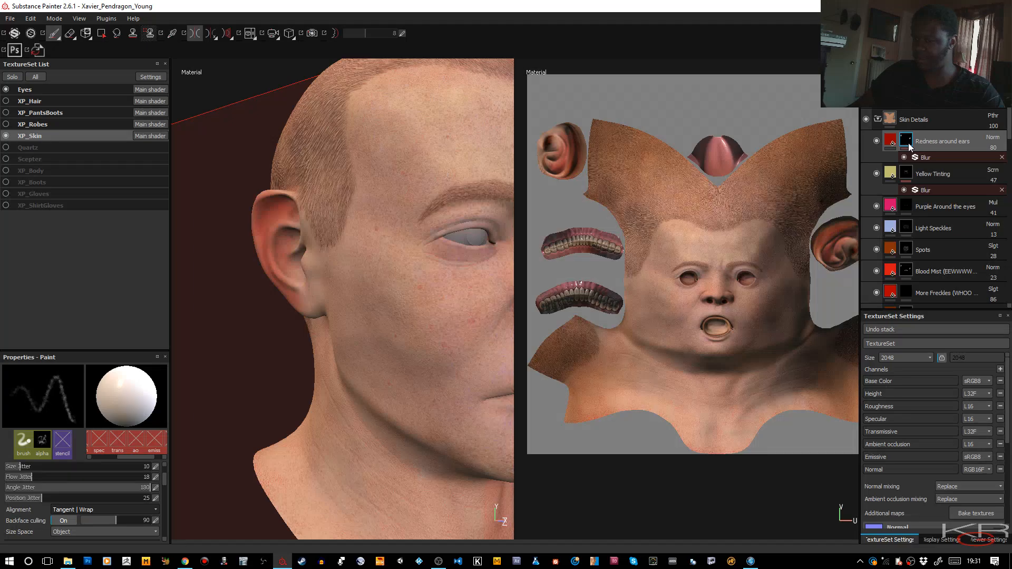
pyautogui.rightClick(908, 146)
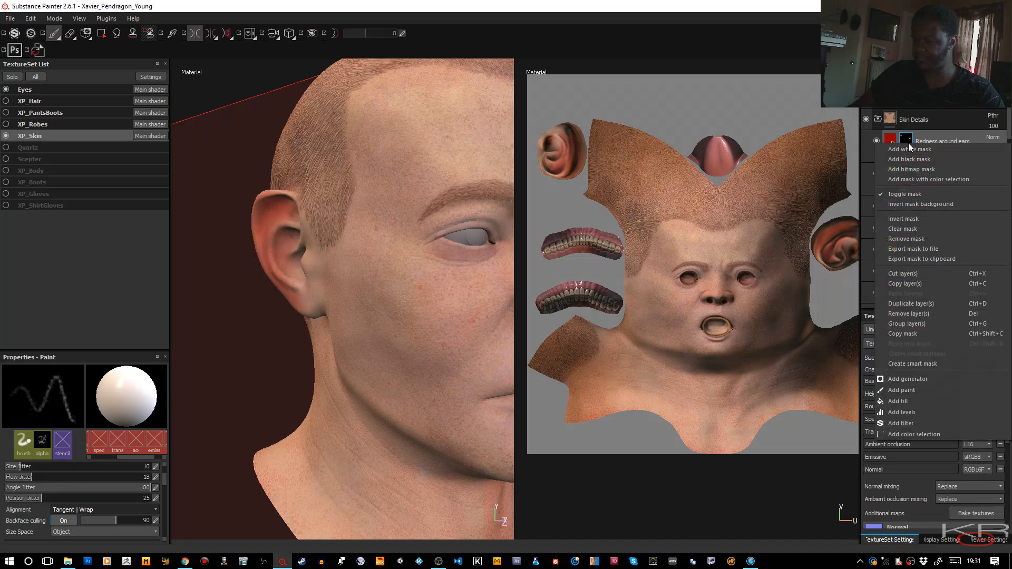
pyautogui.click(911, 391)
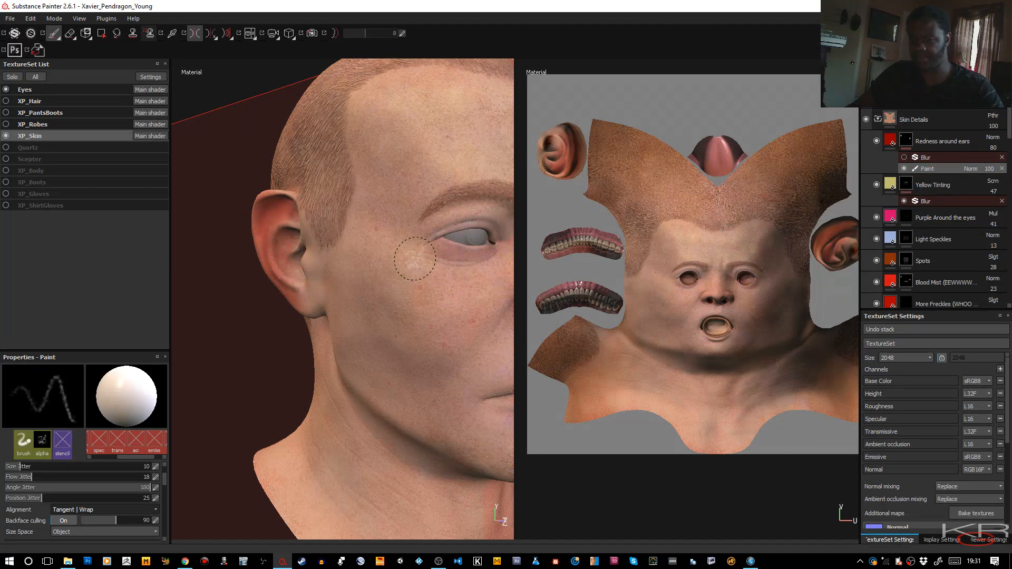
# Step: Paint more redness over the lower inner ear above the lobe and turn the mask's Blur filter back on
pyautogui.keyDown('alt'); pyautogui.moveTo(339, 276); pyautogui.dragTo(362, 286); pyautogui.keyUp('alt')
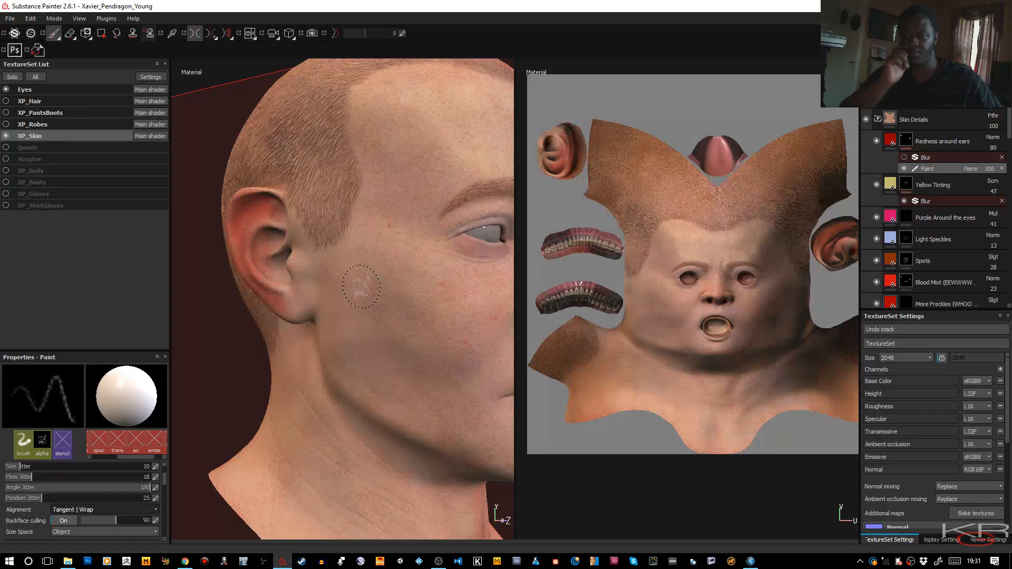
pyautogui.moveTo(274, 303); pyautogui.dragTo(273, 294)
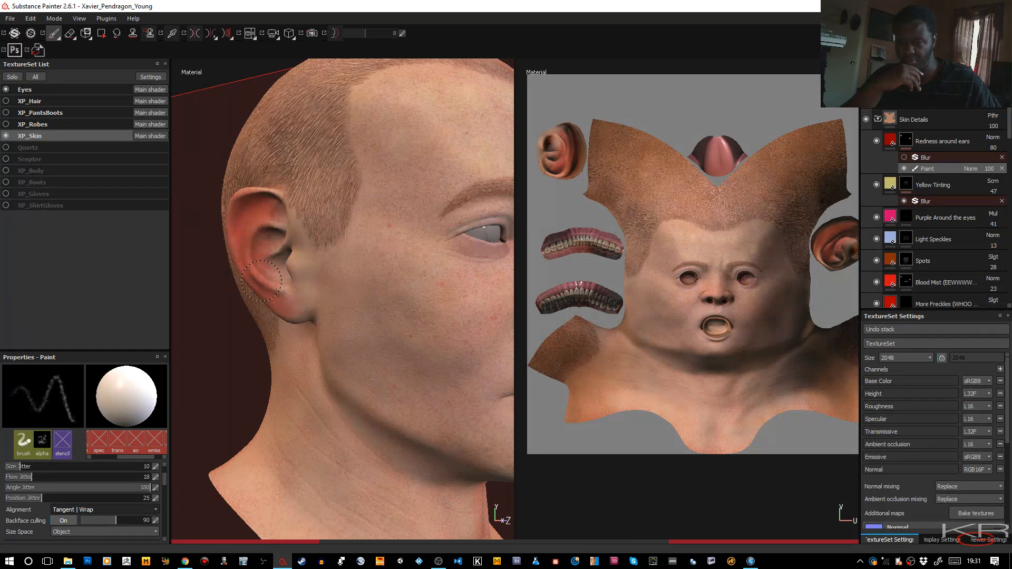
pyautogui.click(903, 158)
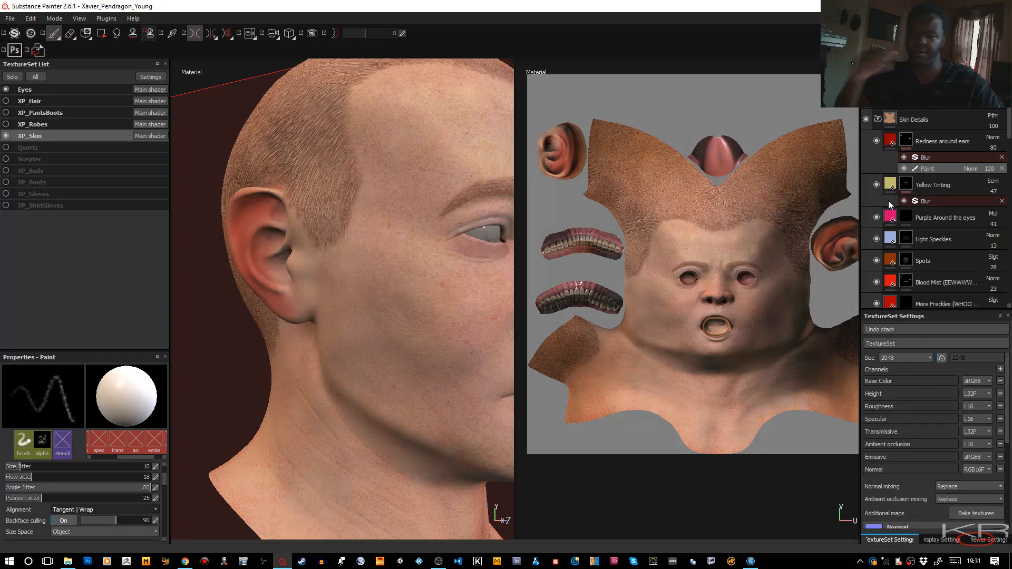
# Step: Show only the base color channel and set the Yellow Tinting layer to Normal blending at opacity 23
pyautogui.press('c')
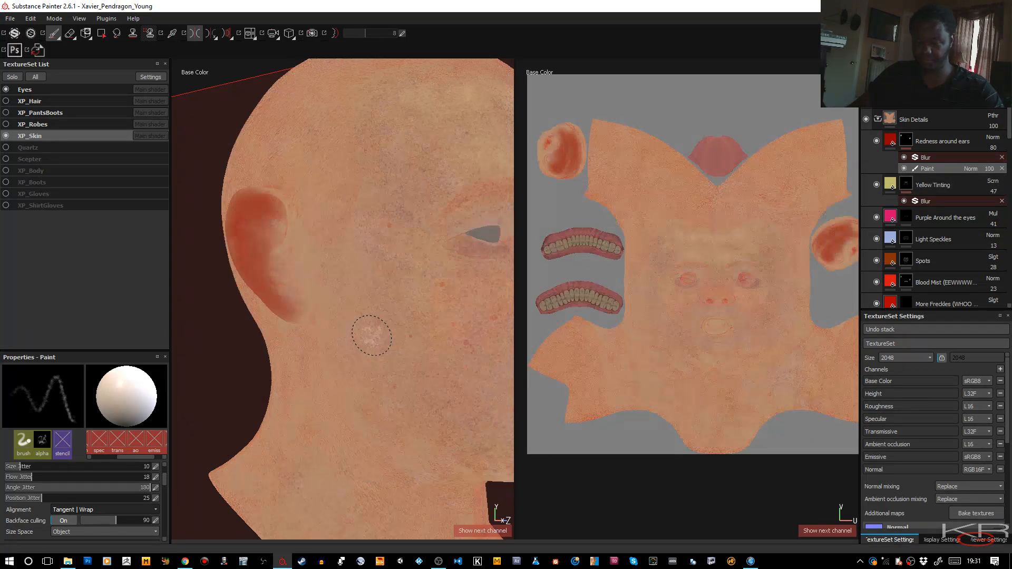
pyautogui.keyDown('alt'); pyautogui.moveTo(338, 264); pyautogui.dragTo(316, 278); pyautogui.keyUp('alt')
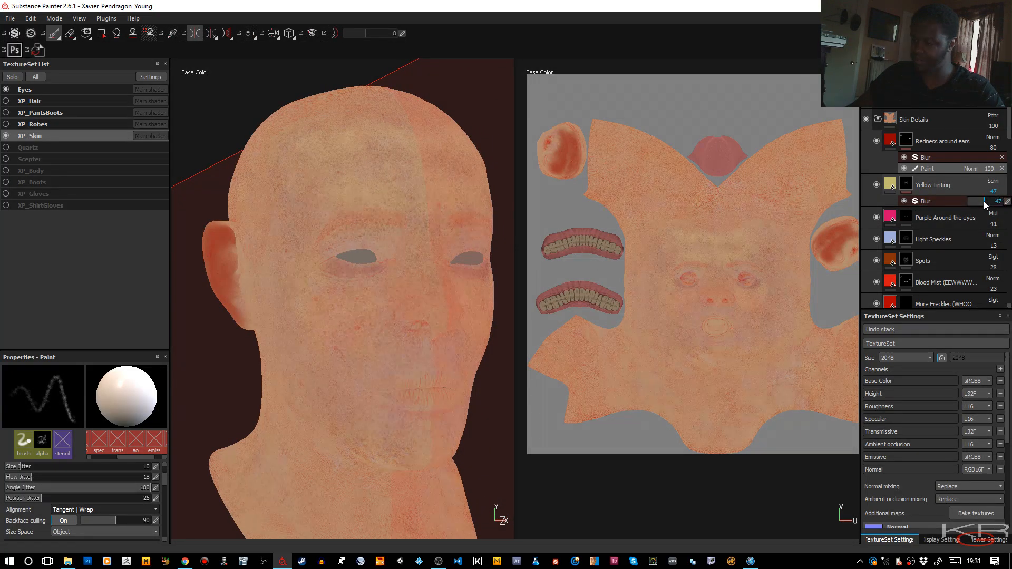
pyautogui.click(991, 189)
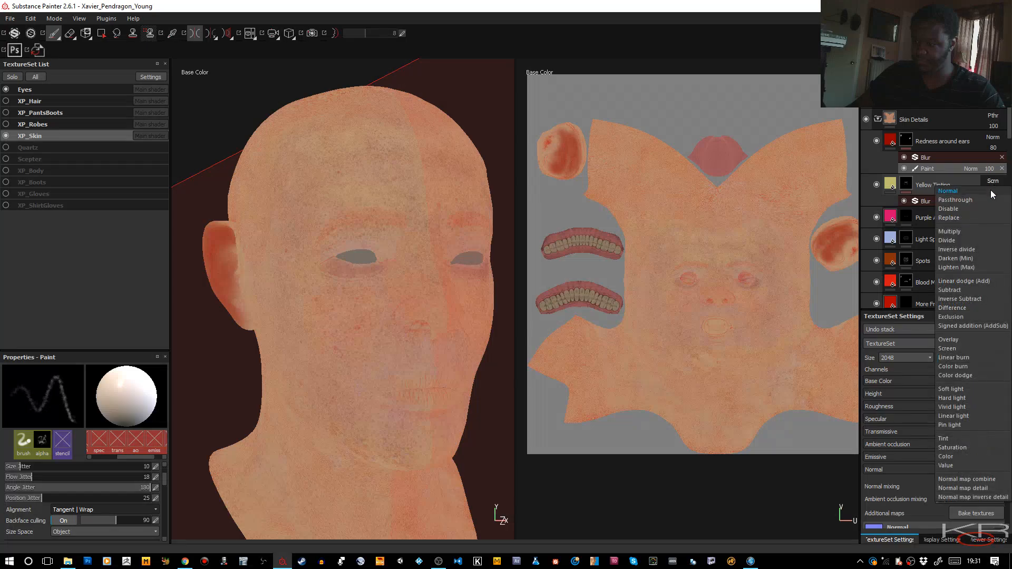
pyautogui.click(959, 232)
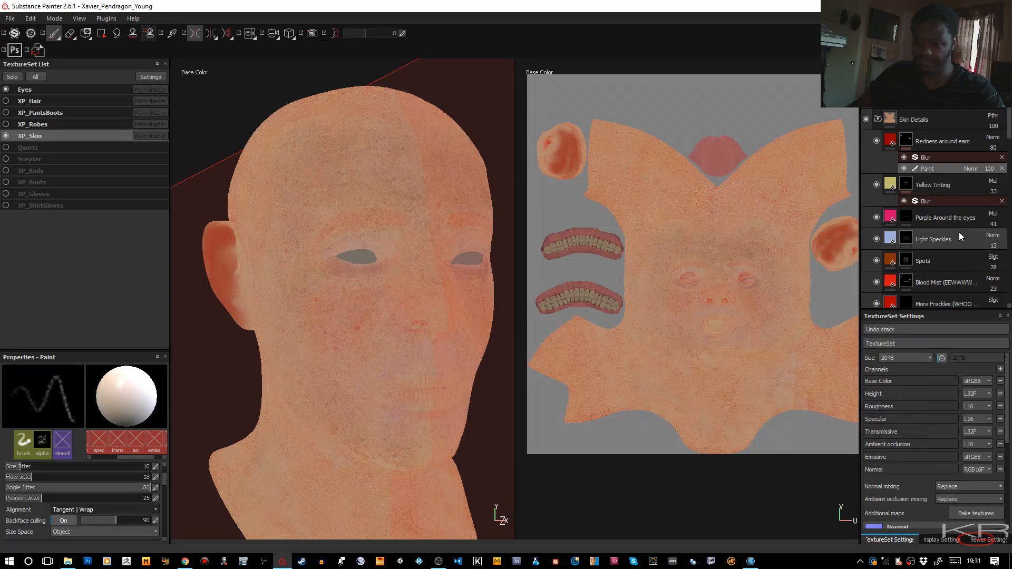
pyautogui.click(989, 182)
pyautogui.click(983, 188)
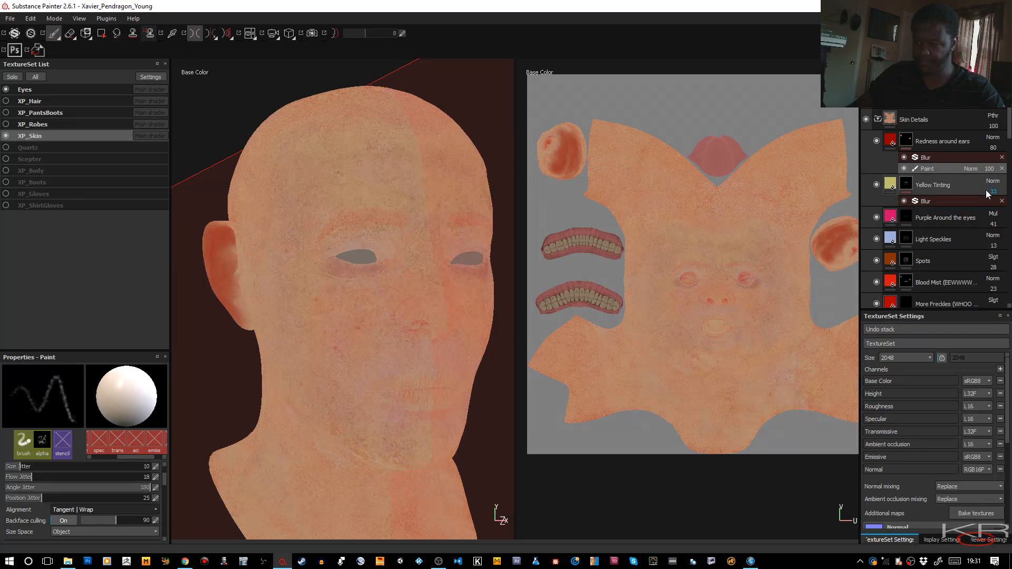
pyautogui.moveTo(978, 205); pyautogui.dragTo(976, 206)
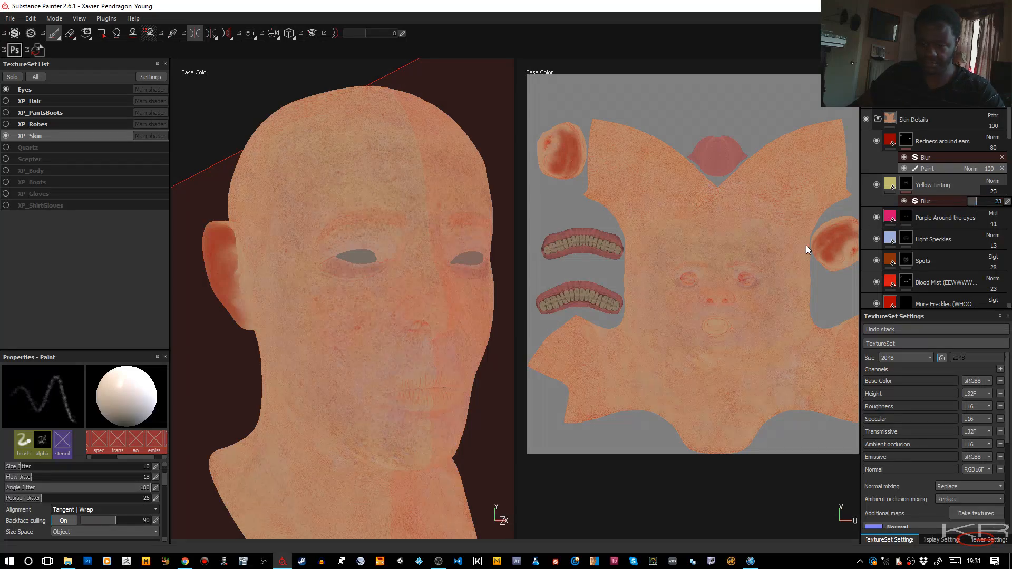
pyautogui.moveTo(485, 306)
pyautogui.keyDown('alt'); pyautogui.mouseDown()
pyautogui.moveTo(357, 321)
pyautogui.moveTo(406, 316)
pyautogui.moveTo(389, 323)
pyautogui.mouseUp(); pyautogui.keyUp('alt')
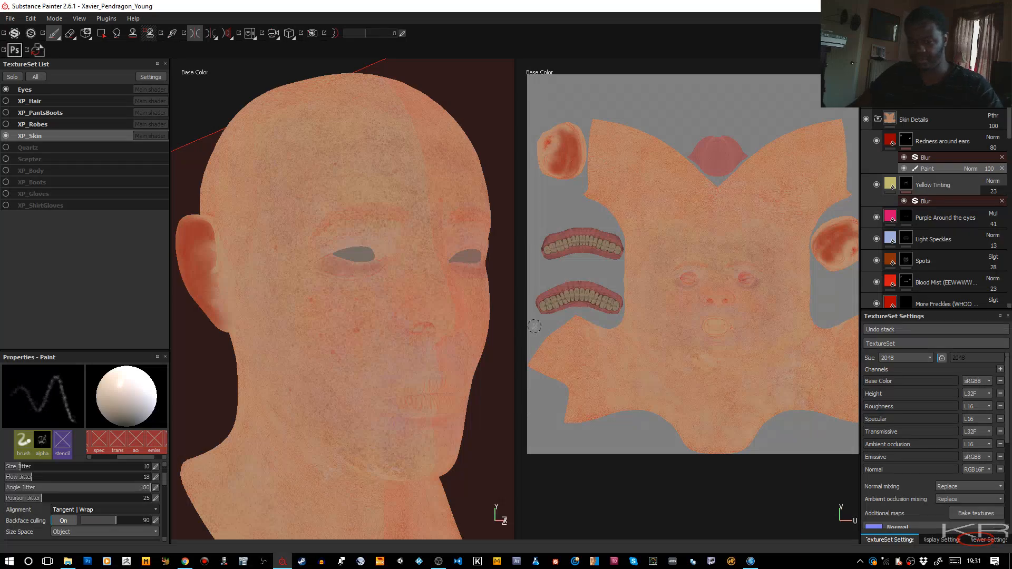
# Step: Set the Redness around ears layer's opacity to 53
pyautogui.click(985, 157)
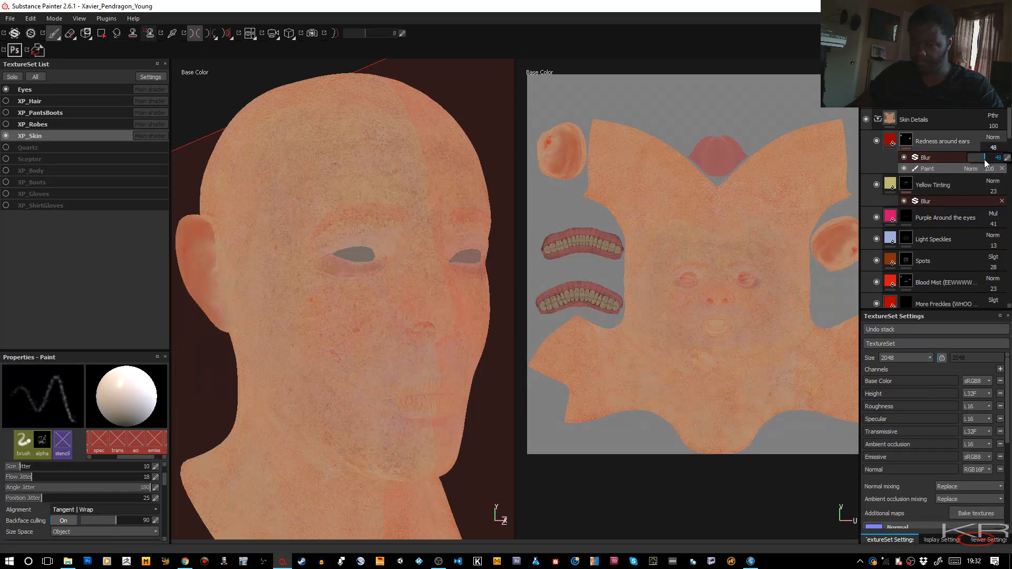
pyautogui.moveTo(982, 160); pyautogui.dragTo(986, 161)
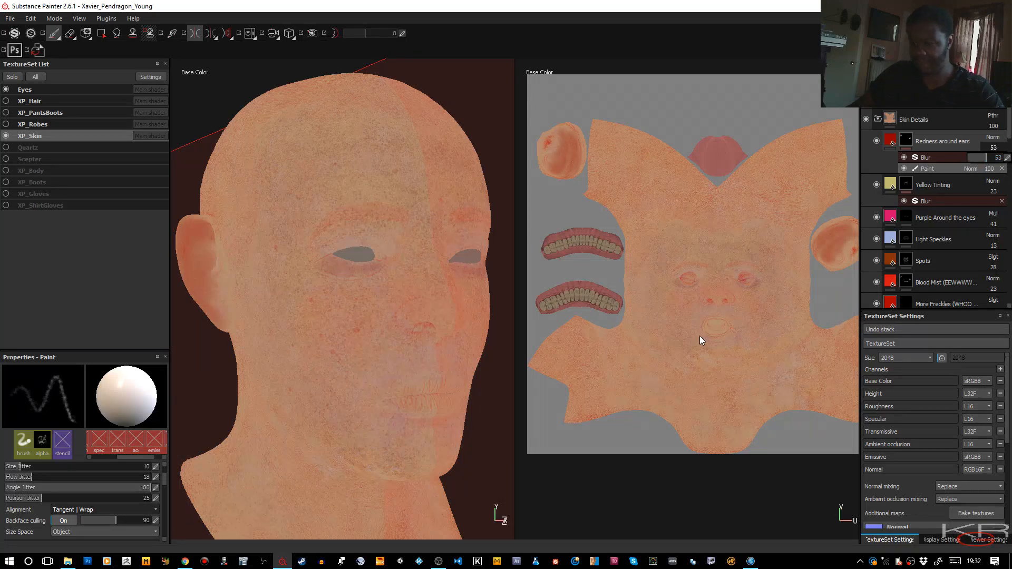
pyautogui.moveTo(446, 298)
pyautogui.keyDown('alt'); pyautogui.mouseDown()
pyautogui.moveTo(398, 322)
pyautogui.moveTo(447, 312)
pyautogui.mouseUp(); pyautogui.keyUp('alt')
pyautogui.keyDown('alt'); pyautogui.moveTo(428, 310); pyautogui.dragTo(447, 292, button='middle'); pyautogui.keyUp('alt')
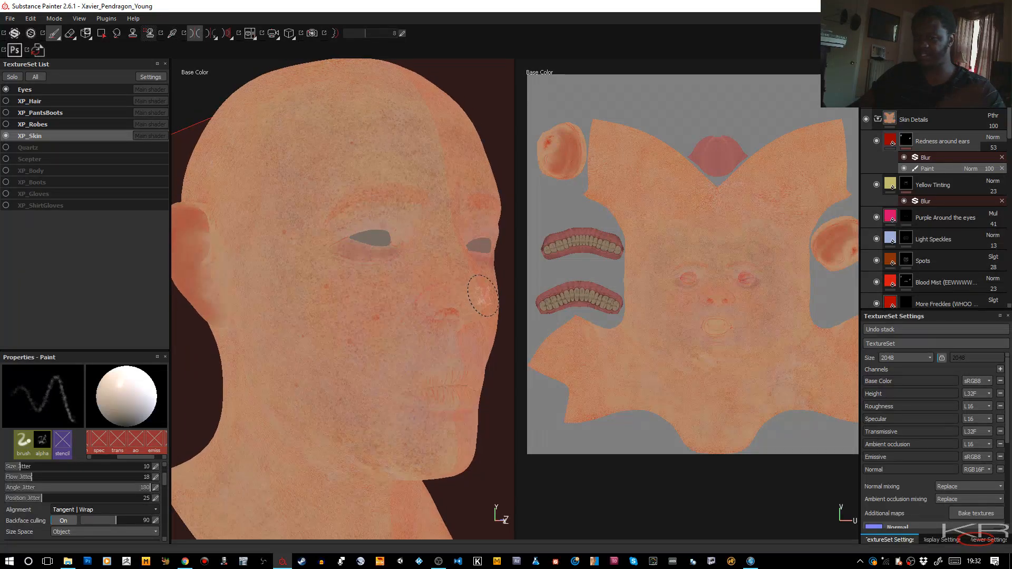
# Step: Add a fill layer above Redness around ears and name it "Hair Underpainting"
pyautogui.click(966, 134)
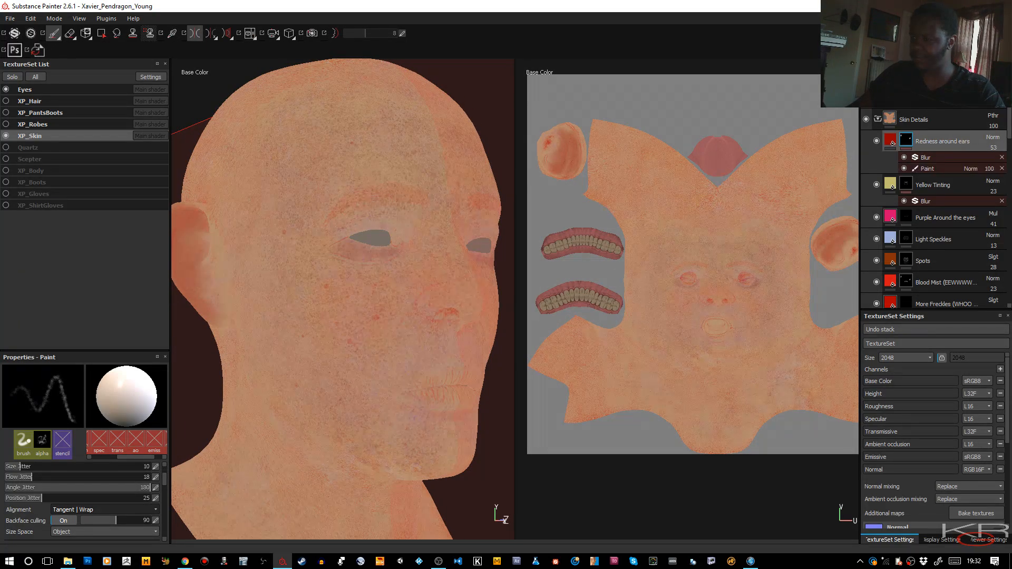
pyautogui.click(945, 109)
pyautogui.doubleClick(916, 142)
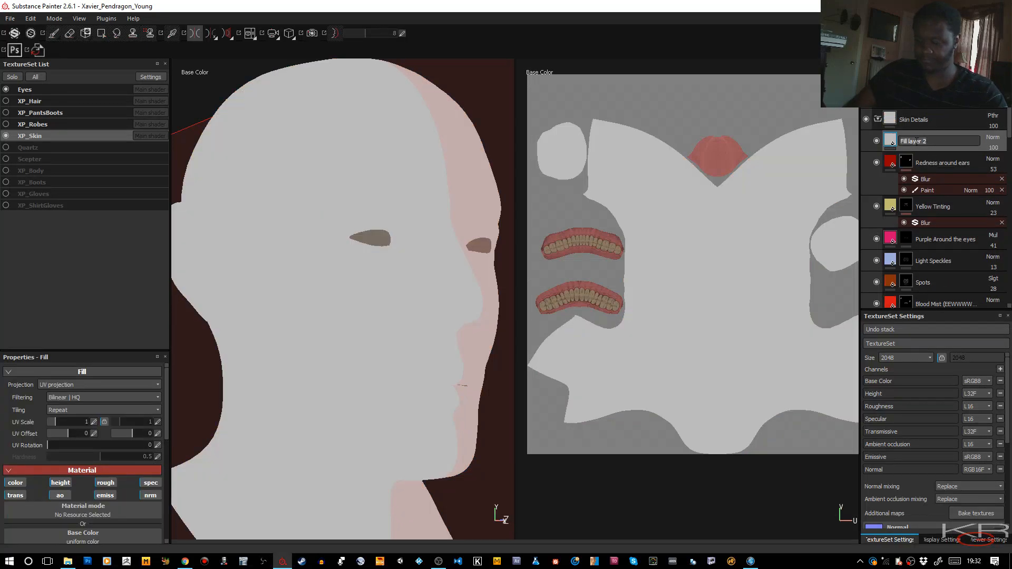
pyautogui.write('Hair Under')
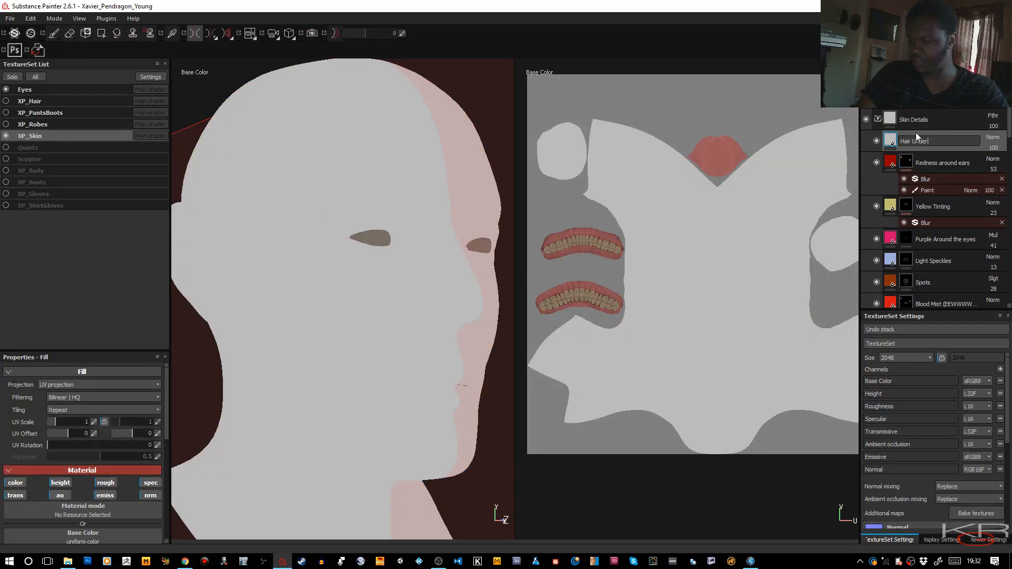
pyautogui.write('painting')
pyautogui.press('Return')
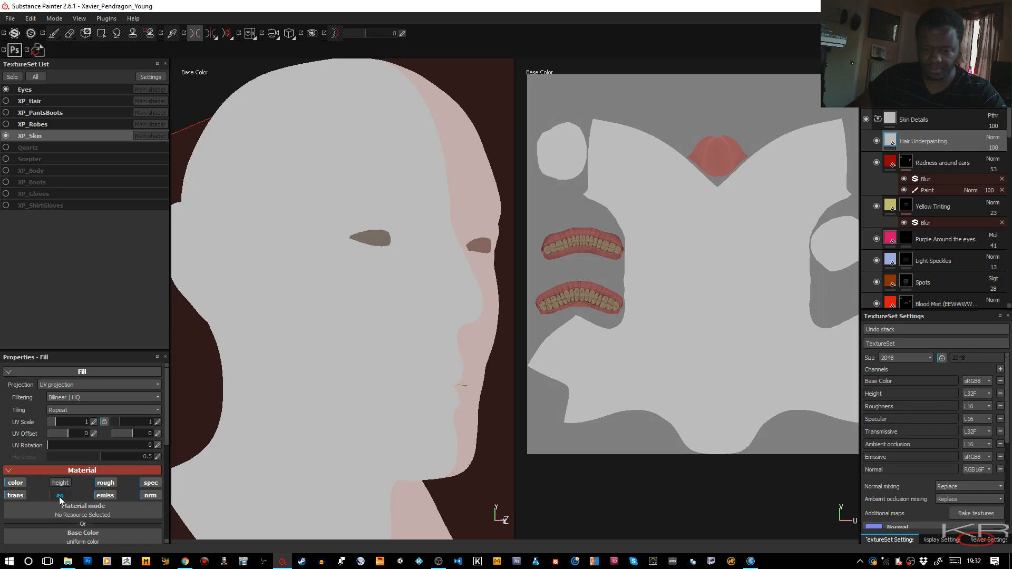
# Step: Restrict the Hair Underpainting fill to the color channel by disabling all its other material channels
pyautogui.click(16, 496)
pyautogui.click(143, 494)
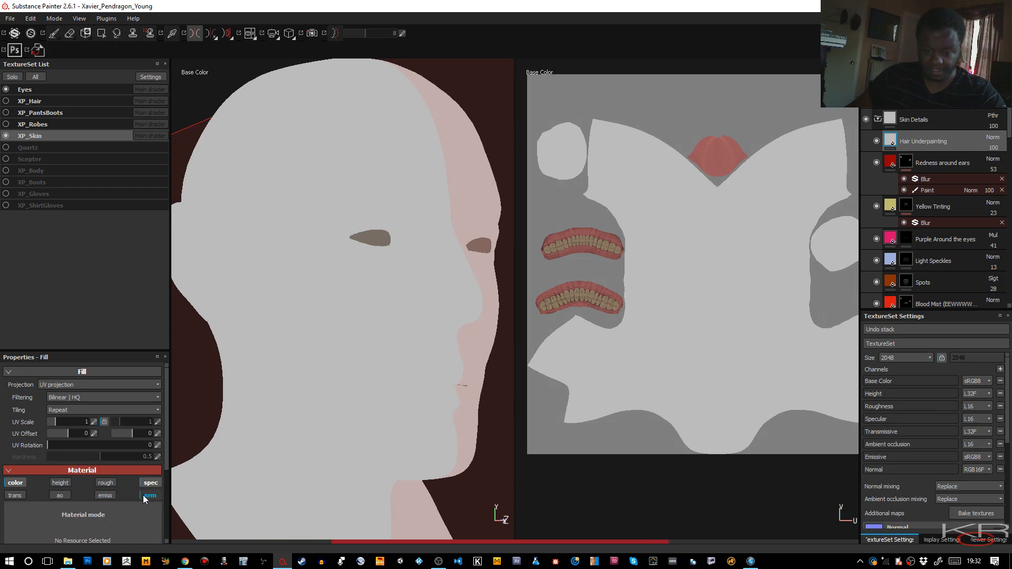
pyautogui.click(148, 484)
pyautogui.scroll(-1, 84, 495)
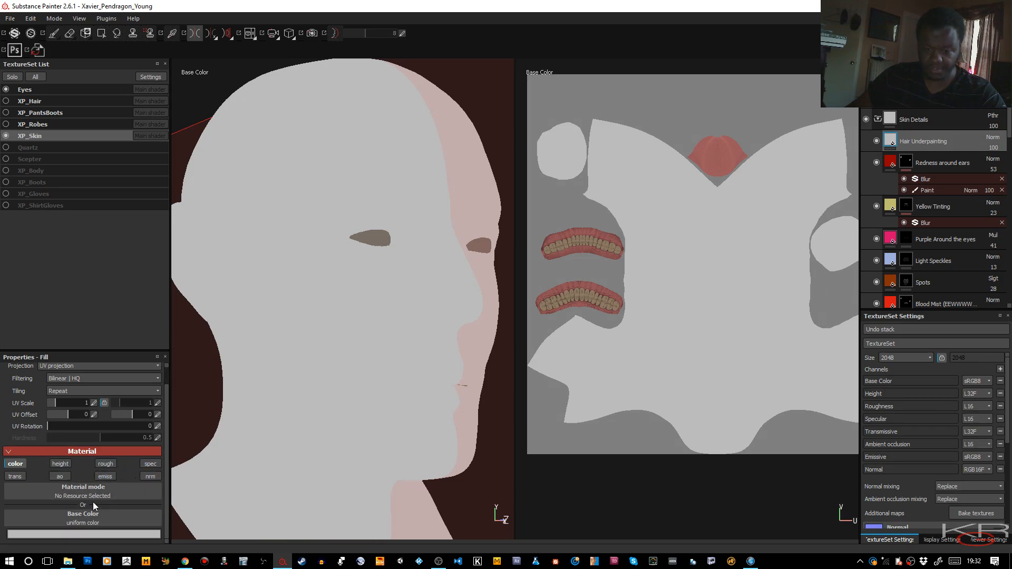
# Step: Give the Hair Underpainting fill a dark green base color with hue about 0.417 and value 0.036
pyautogui.click(94, 530)
pyautogui.click(68, 471)
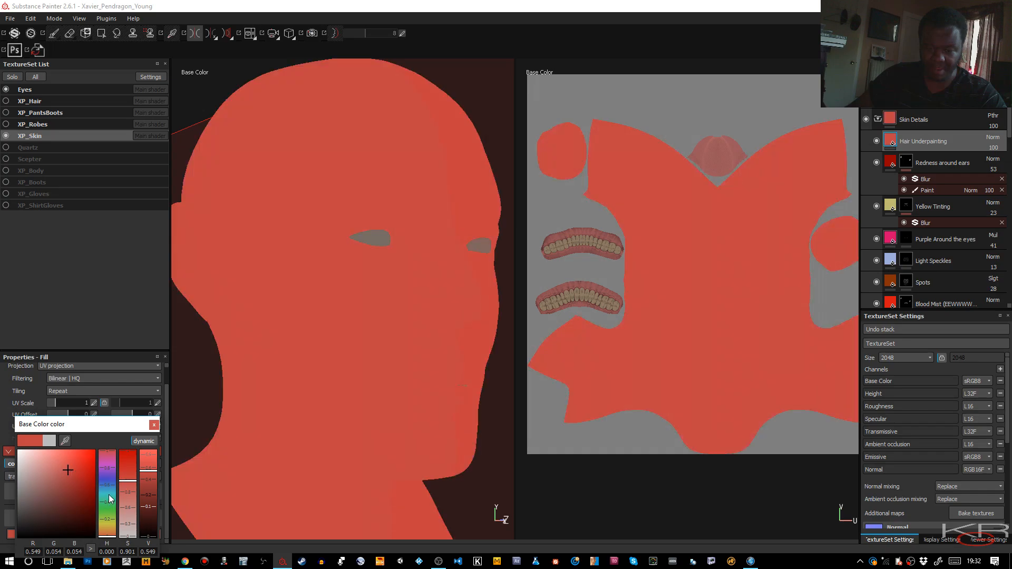
pyautogui.moveTo(106, 498); pyautogui.dragTo(106, 510)
pyautogui.moveTo(74, 479)
pyautogui.mouseDown()
pyautogui.moveTo(93, 519)
pyautogui.moveTo(107, 505)
pyautogui.mouseUp()
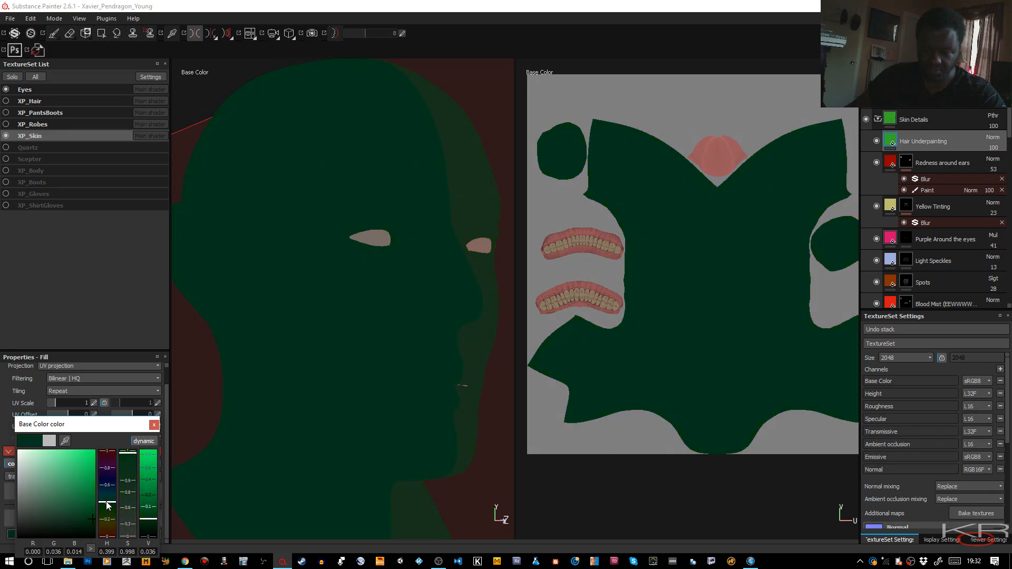
pyautogui.click(153, 425)
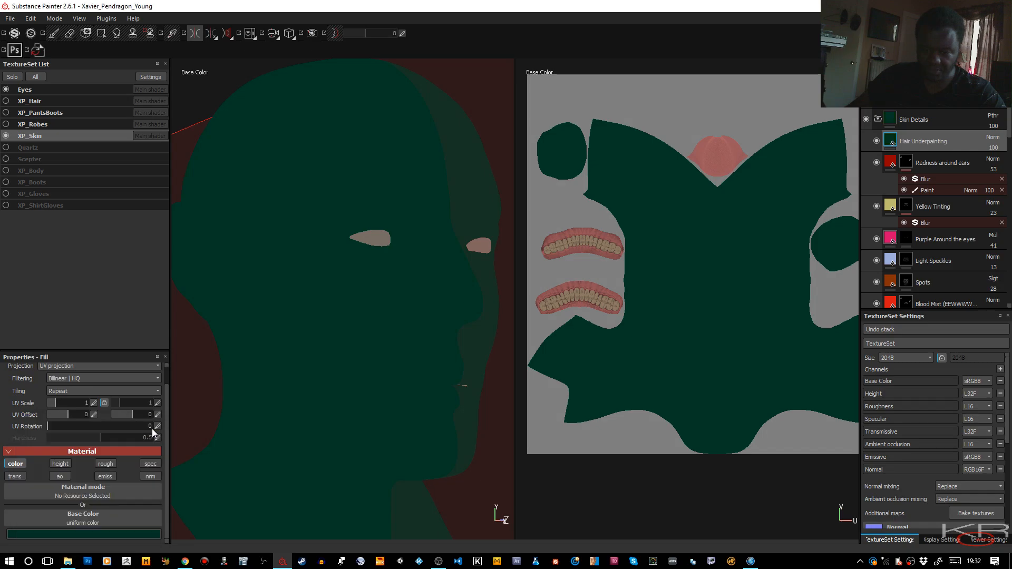
# Step: Set the Hair Underpainting layer to Overlay blending and its base color to near-black blue, hue 0.540 and value 0.016
pyautogui.click(993, 139)
pyautogui.click(957, 296)
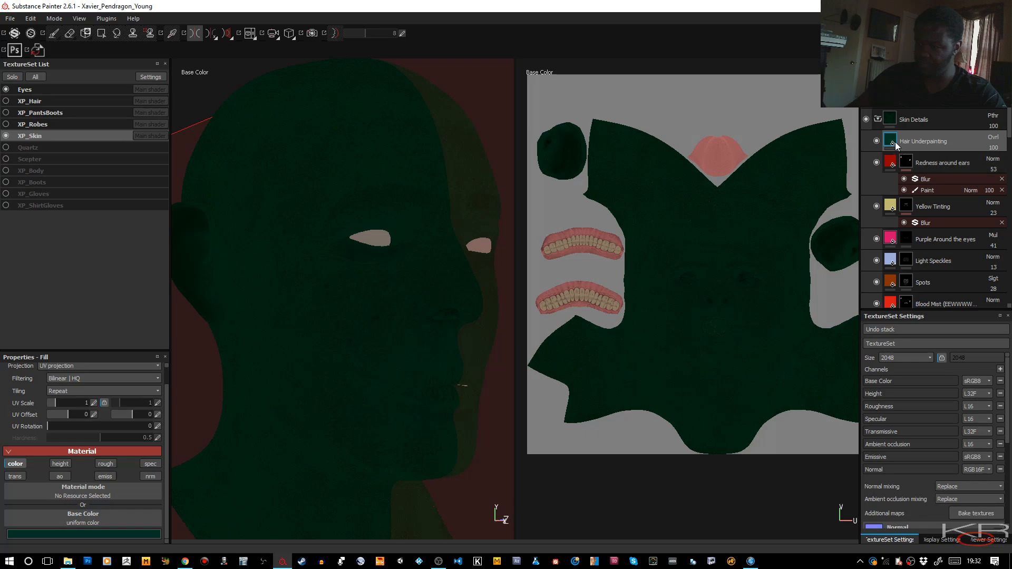
pyautogui.click(105, 533)
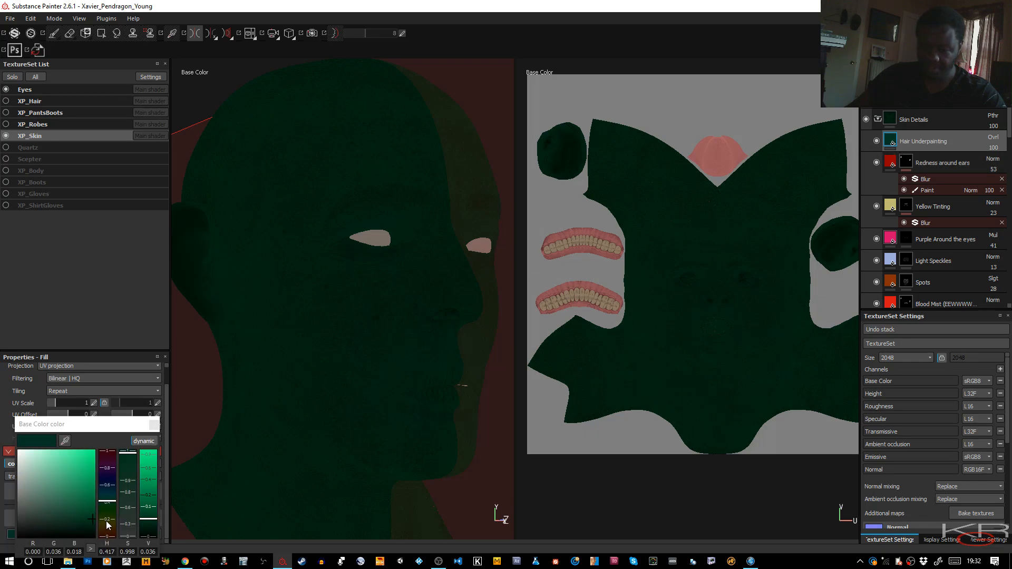
pyautogui.click(150, 527)
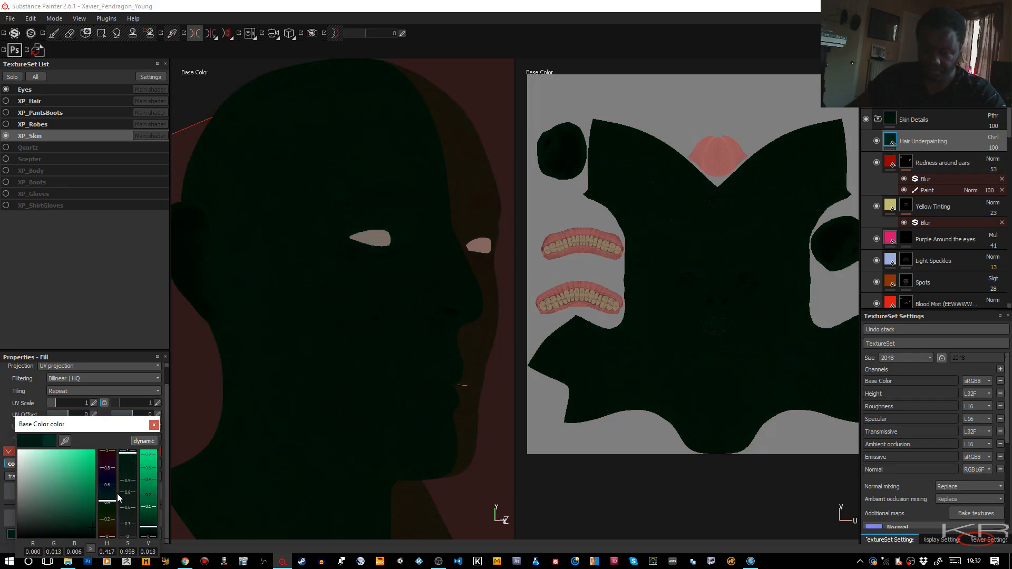
pyautogui.click(107, 503)
pyautogui.moveTo(107, 507); pyautogui.dragTo(107, 493)
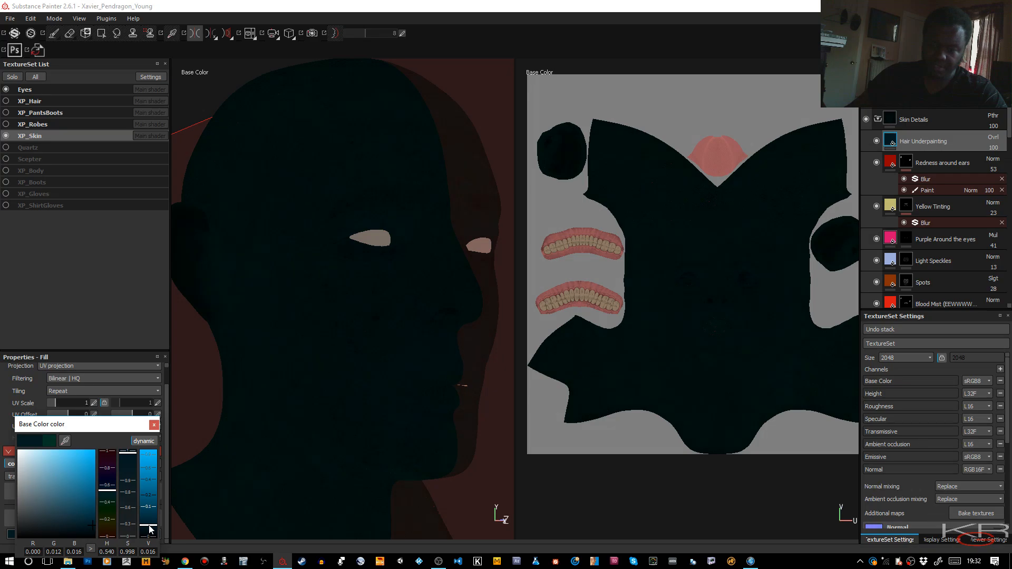
pyautogui.click(154, 425)
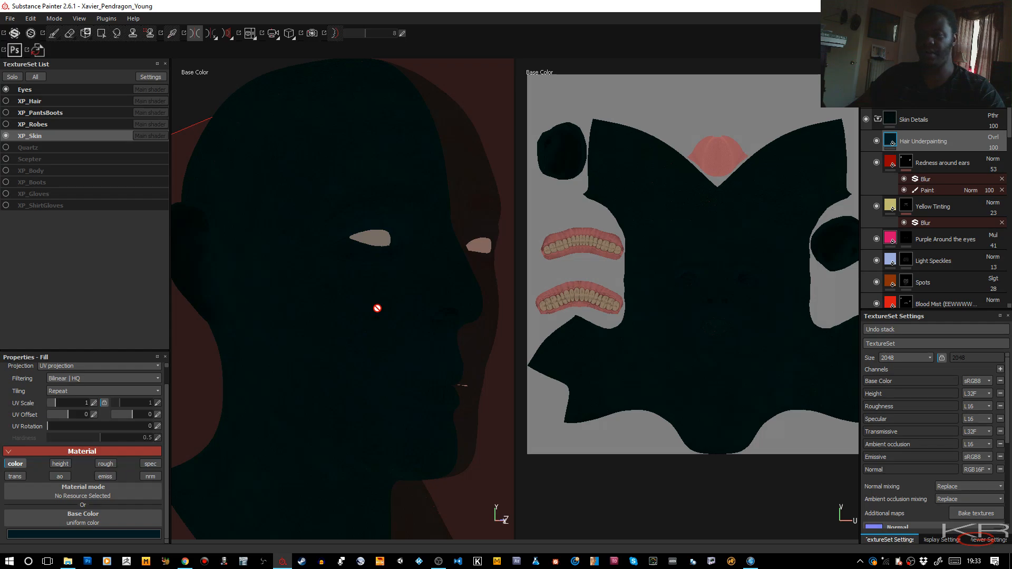
# Step: Add a black mask to the Hair Underpainting layer
pyautogui.moveTo(377, 308)
pyautogui.keyDown('alt'); pyautogui.mouseDown()
pyautogui.moveTo(380, 270)
pyautogui.moveTo(386, 317)
pyautogui.mouseUp(); pyautogui.keyUp('alt')
pyautogui.press('l')
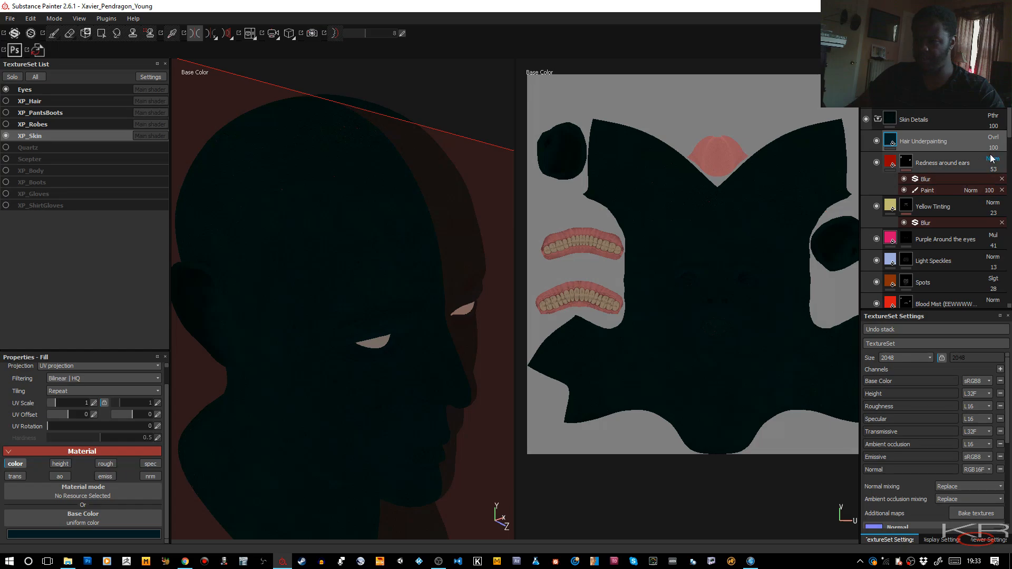
pyautogui.rightClick(956, 141)
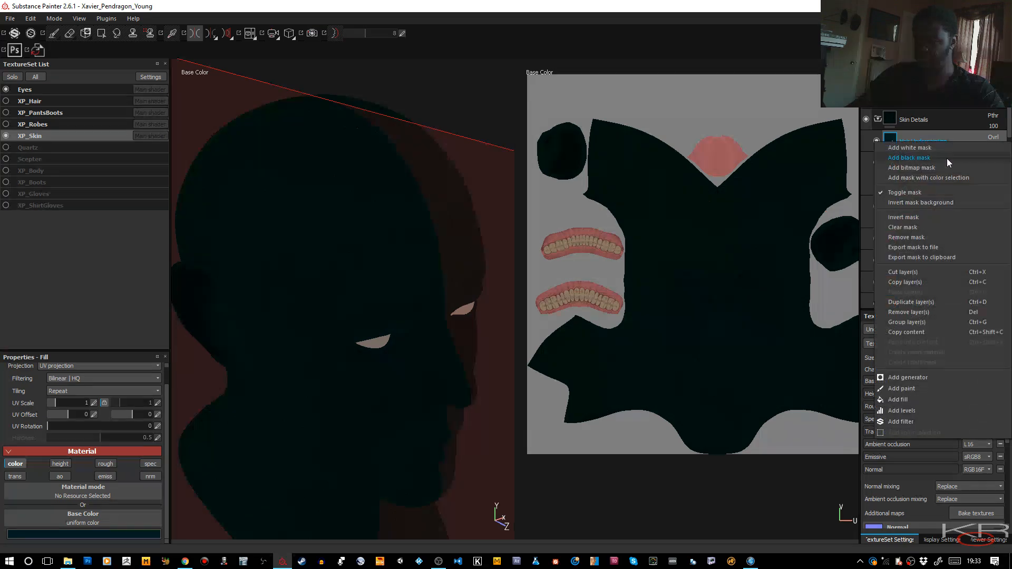
pyautogui.click(919, 159)
pyautogui.press('1')
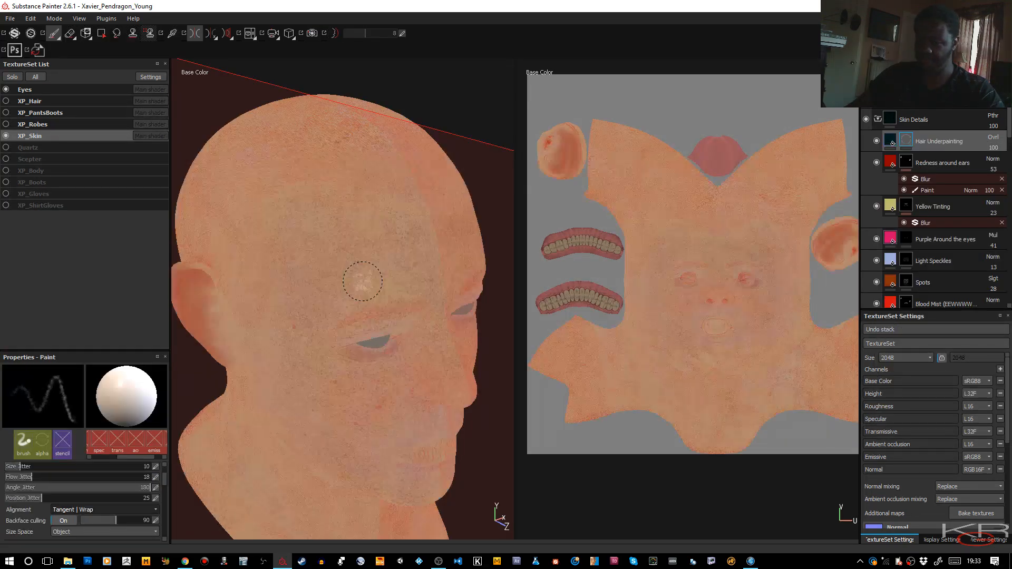
# Step: Paint both eyebrows into the Hair Underpainting mask with a reduced brush size, arching them above the eyes
pyautogui.keyDown('alt'); pyautogui.moveTo(358, 235); pyautogui.dragTo(355, 265); pyautogui.keyUp('alt')
pyautogui.moveTo(380, 294)
pyautogui.keyDown('alt'); pyautogui.mouseDown()
pyautogui.moveTo(369, 244)
pyautogui.moveTo(395, 289)
pyautogui.mouseUp(); pyautogui.keyUp('alt')
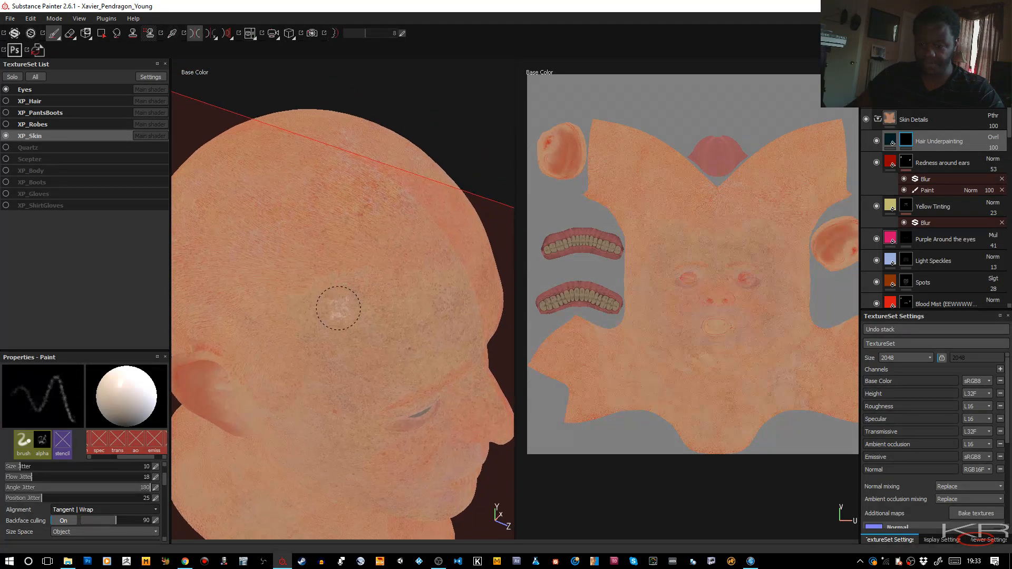
pyautogui.moveTo(343, 358)
pyautogui.keyDown('alt'); pyautogui.mouseDown()
pyautogui.moveTo(395, 263)
pyautogui.moveTo(300, 247)
pyautogui.moveTo(255, 294)
pyautogui.moveTo(300, 268)
pyautogui.moveTo(361, 304)
pyautogui.moveTo(305, 208)
pyautogui.moveTo(354, 192)
pyautogui.moveTo(361, 224)
pyautogui.moveTo(384, 219)
pyautogui.moveTo(355, 226)
pyautogui.mouseUp(); pyautogui.keyUp('alt')
pyautogui.press('[')
pyautogui.press('[')
pyautogui.press('[')
pyautogui.press('[')
pyautogui.press('[')
pyautogui.press('[')
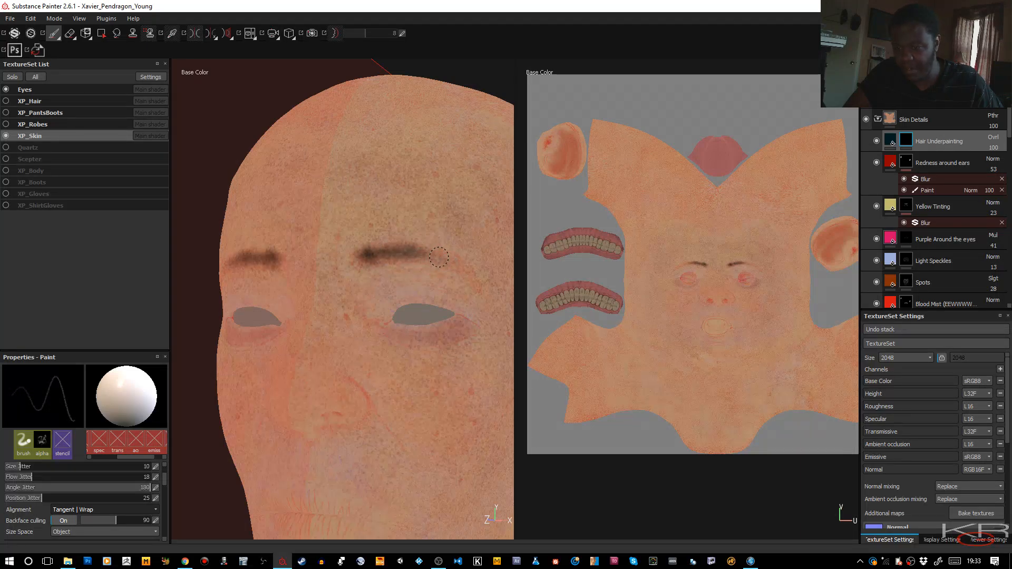
pyautogui.moveTo(465, 271)
pyautogui.mouseDown()
pyautogui.moveTo(477, 284)
pyautogui.moveTo(413, 252)
pyautogui.mouseUp()
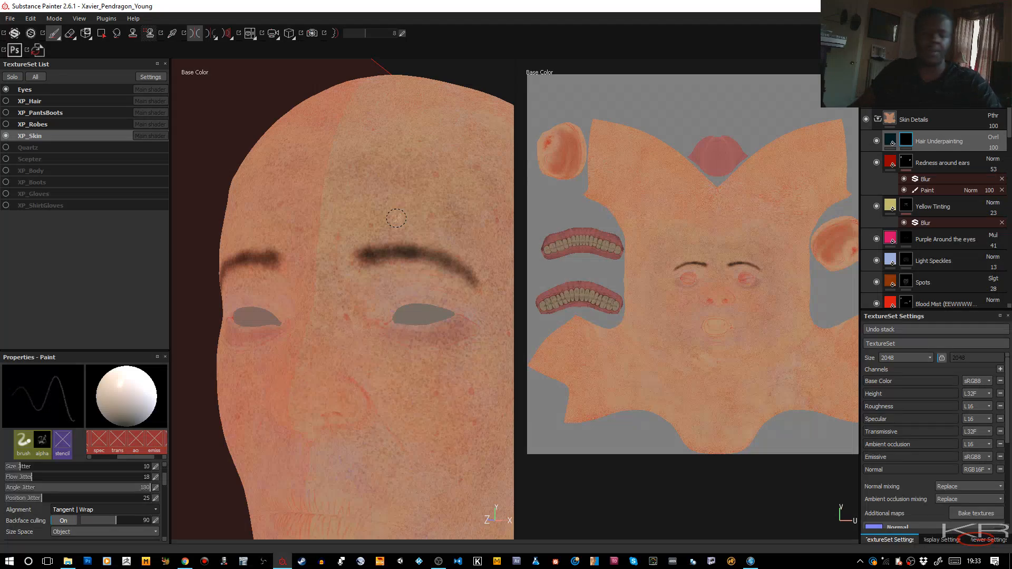
# Step: Try a few dark test strokes on the upper side of the scalp in the Hair Underpainting mask
pyautogui.scroll(-4, 397, 218)
pyautogui.keyDown('alt'); pyautogui.moveTo(396, 218); pyautogui.dragTo(360, 271); pyautogui.keyUp('alt')
pyautogui.keyDown('alt'); pyautogui.moveTo(360, 272); pyautogui.dragTo(348, 284, button='middle'); pyautogui.keyUp('alt')
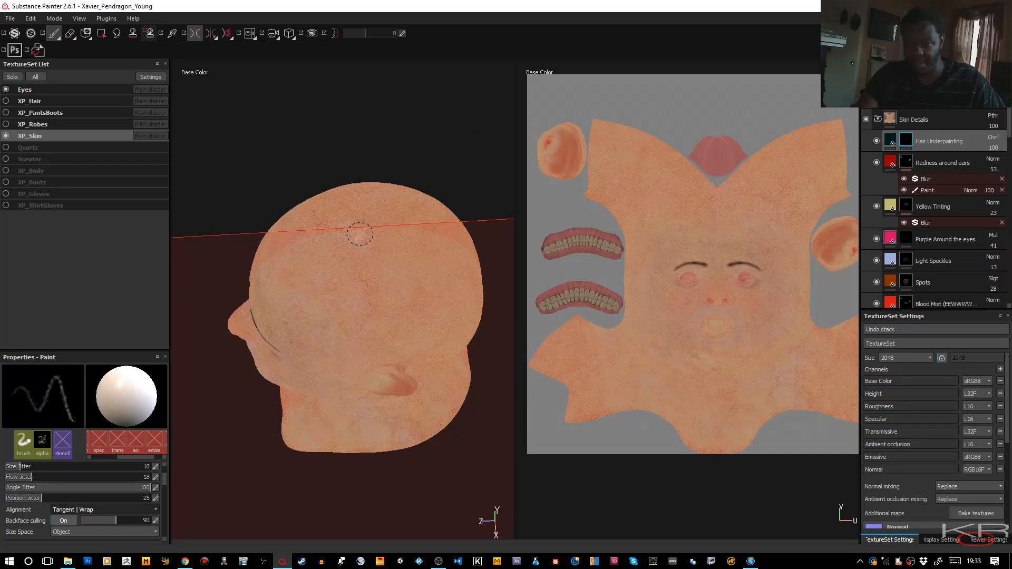
pyautogui.moveTo(356, 233)
pyautogui.mouseDown()
pyautogui.moveTo(367, 262)
pyautogui.moveTo(333, 282)
pyautogui.mouseUp()
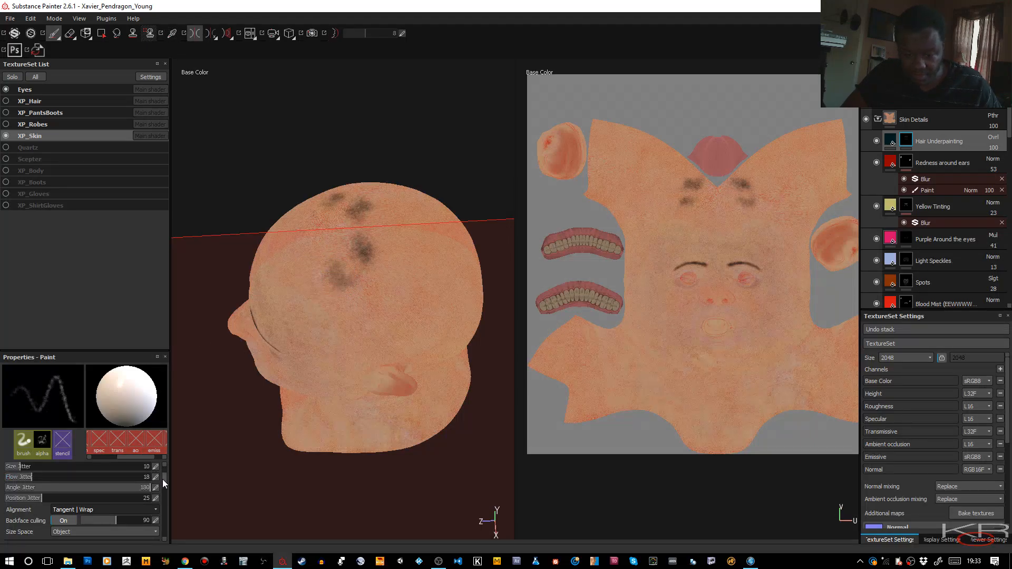
# Step: Switch the brush to a speckled one using Alpha Dirt 05 and clear all painting from the Hair Underpainting mask
pyautogui.scroll(-3, 162, 479)
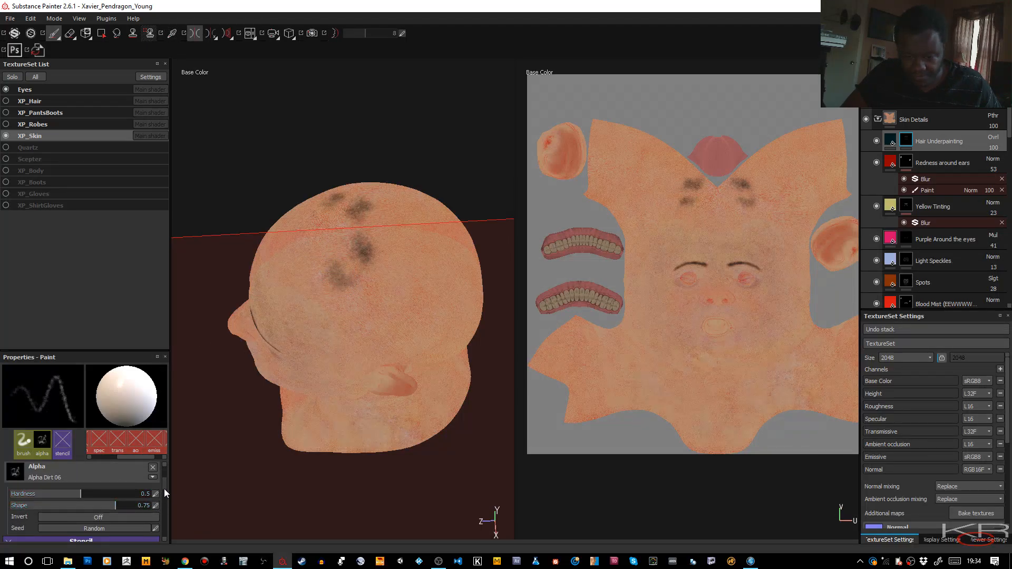
pyautogui.scroll(-3, 164, 487)
pyautogui.moveTo(164, 488); pyautogui.dragTo(163, 473)
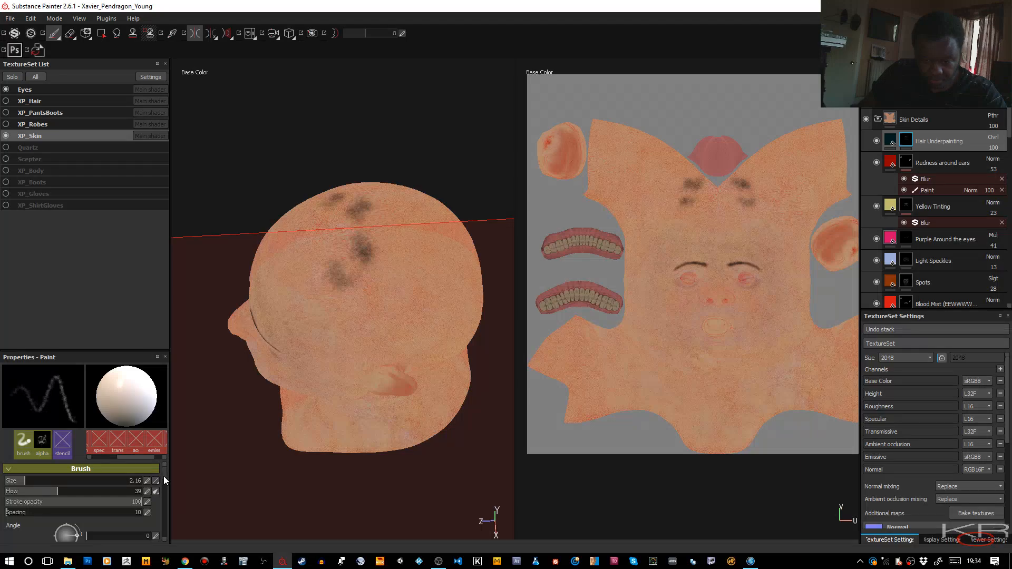
pyautogui.moveTo(163, 476); pyautogui.dragTo(163, 485)
pyautogui.scroll(-1, 163, 486)
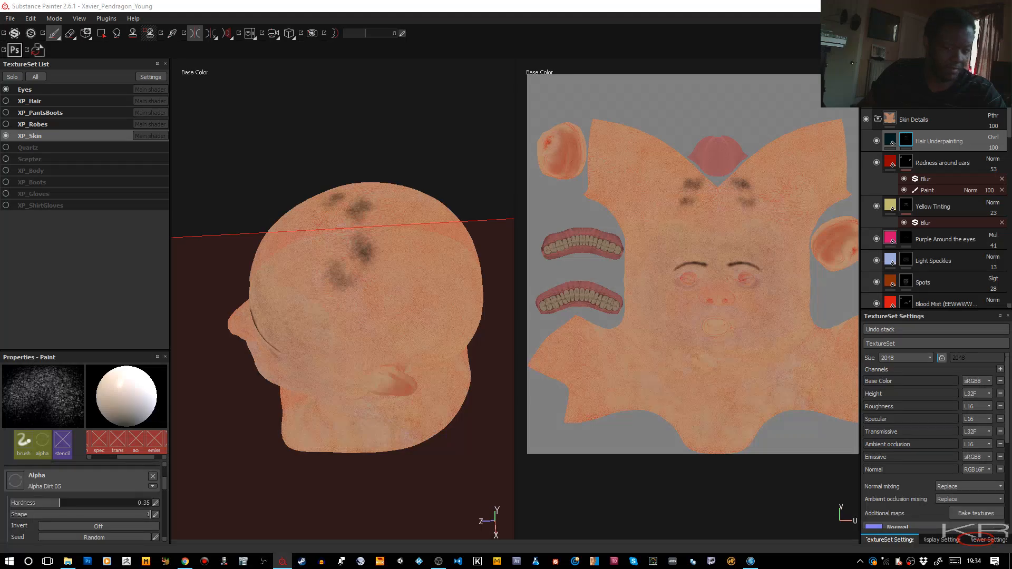
pyautogui.rightClick(906, 140)
pyautogui.click(908, 156)
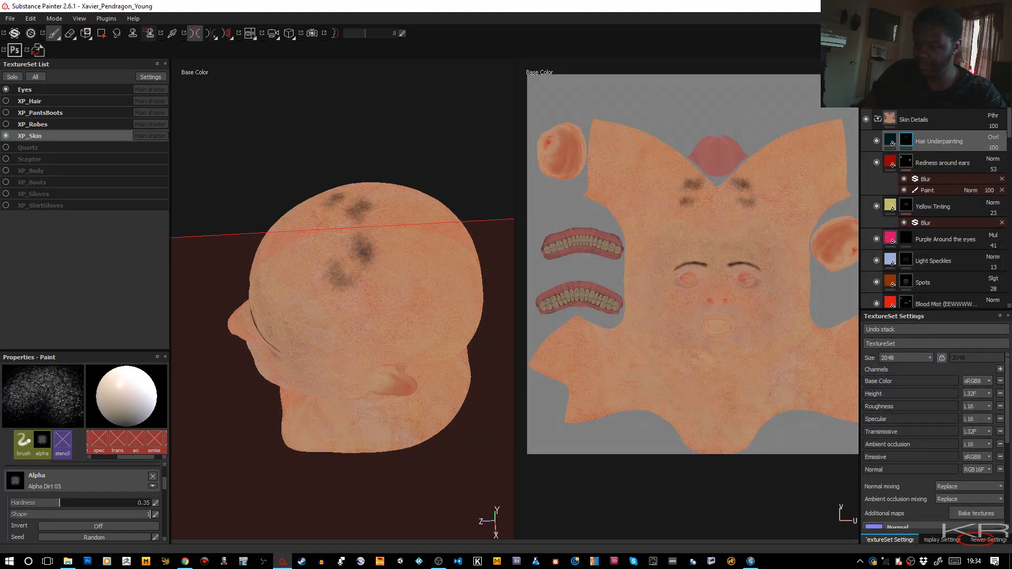
# Step: Reduce the brush to about a quarter of the head's width and paint a speckled hair band across the crown
pyautogui.press('[')
pyautogui.press('[')
pyautogui.press('[')
pyautogui.press('[')
pyautogui.press('[')
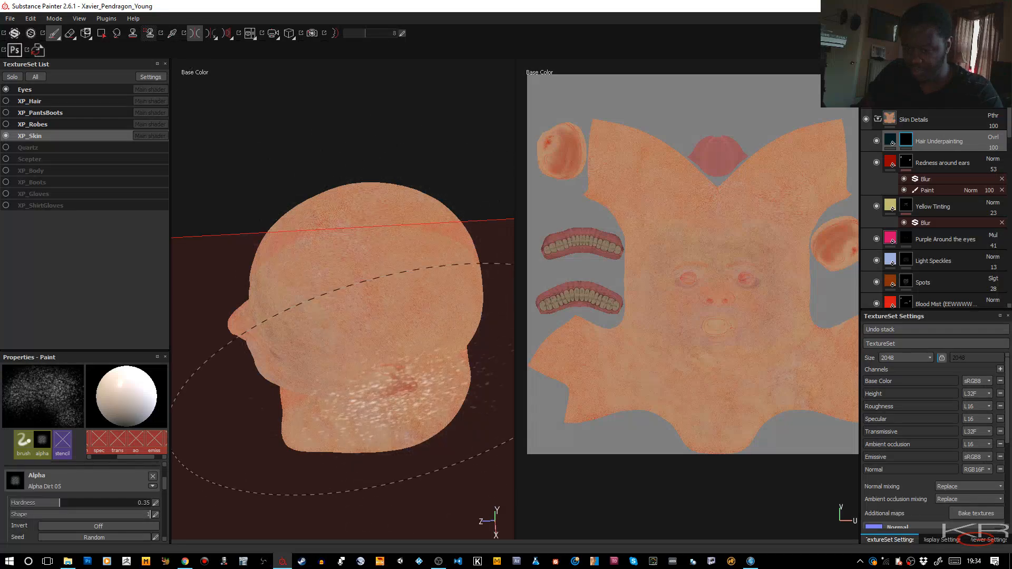
pyautogui.press('[')
pyautogui.press('[')
pyautogui.press('[')
pyautogui.press('[')
pyautogui.press('[')
pyautogui.press('[')
pyautogui.press('[')
pyautogui.press('[')
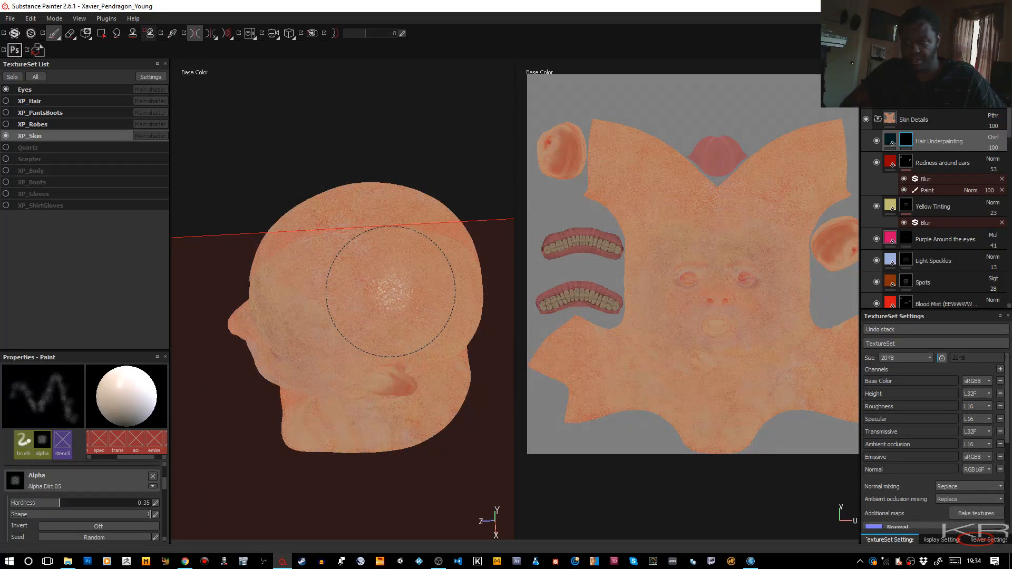
pyautogui.moveTo(368, 260)
pyautogui.mouseDown()
pyautogui.moveTo(357, 248)
pyautogui.moveTo(375, 227)
pyautogui.moveTo(394, 280)
pyautogui.mouseUp()
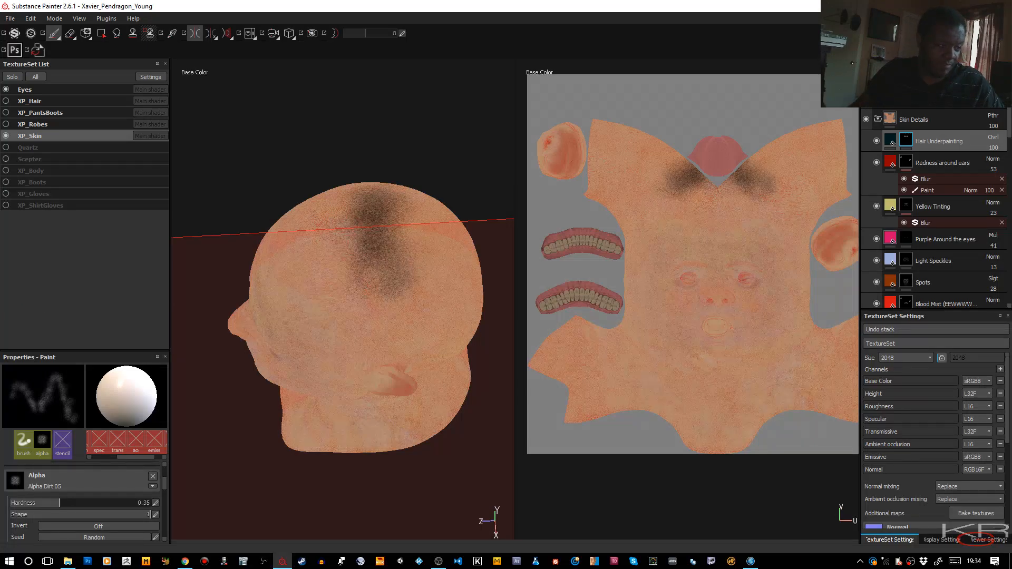
# Step: Switch to the alpha_stroke_01 brush and paint stubble from the crown forward to the front hairline
pyautogui.click(0, 270)
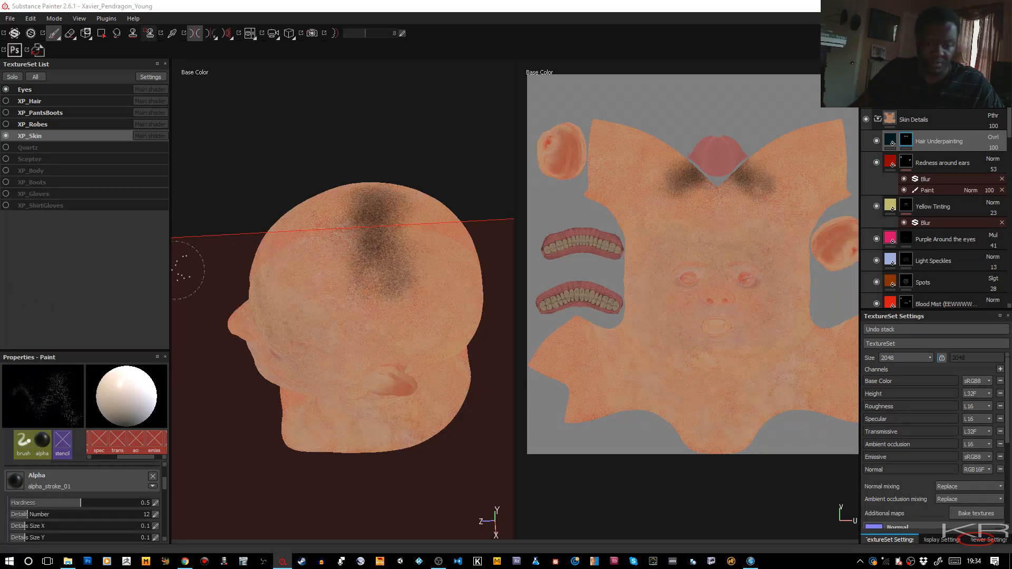
pyautogui.moveTo(385, 251)
pyautogui.keyDown('ctrl'); pyautogui.mouseDown(button='right')
pyautogui.moveTo(371, 250)
pyautogui.moveTo(367, 285)
pyautogui.mouseUp(button='right'); pyautogui.keyUp('ctrl')
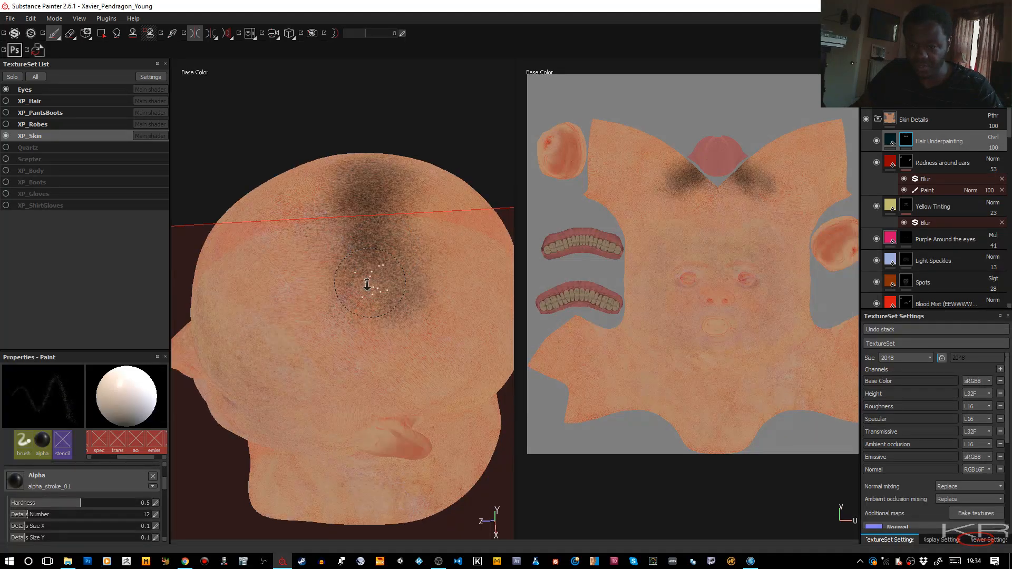
pyautogui.keyDown('alt'); pyautogui.moveTo(368, 285); pyautogui.dragTo(384, 256); pyautogui.keyUp('alt')
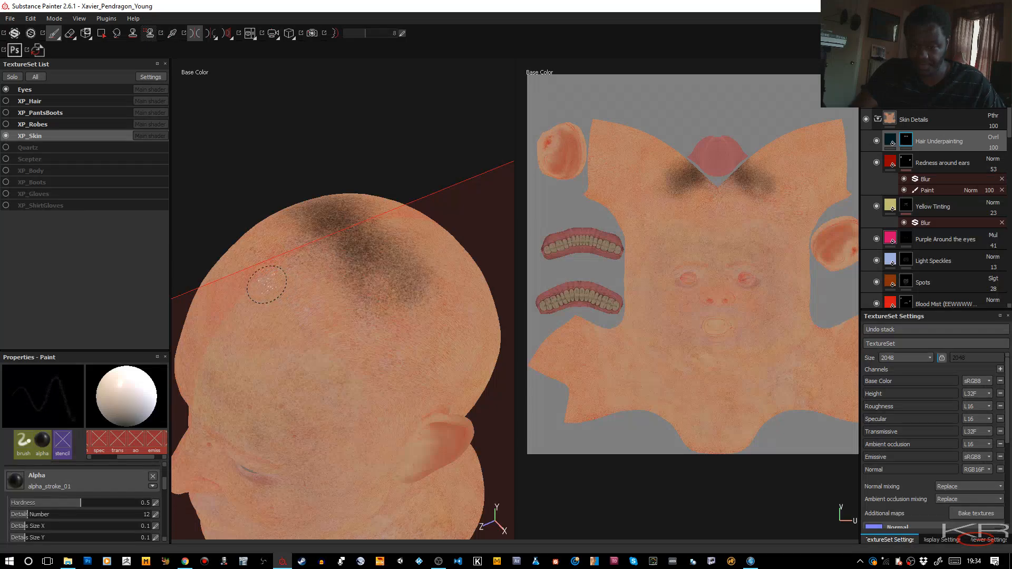
pyautogui.moveTo(286, 294)
pyautogui.mouseDown()
pyautogui.moveTo(261, 294)
pyautogui.moveTo(282, 295)
pyautogui.moveTo(248, 308)
pyautogui.moveTo(241, 324)
pyautogui.mouseUp()
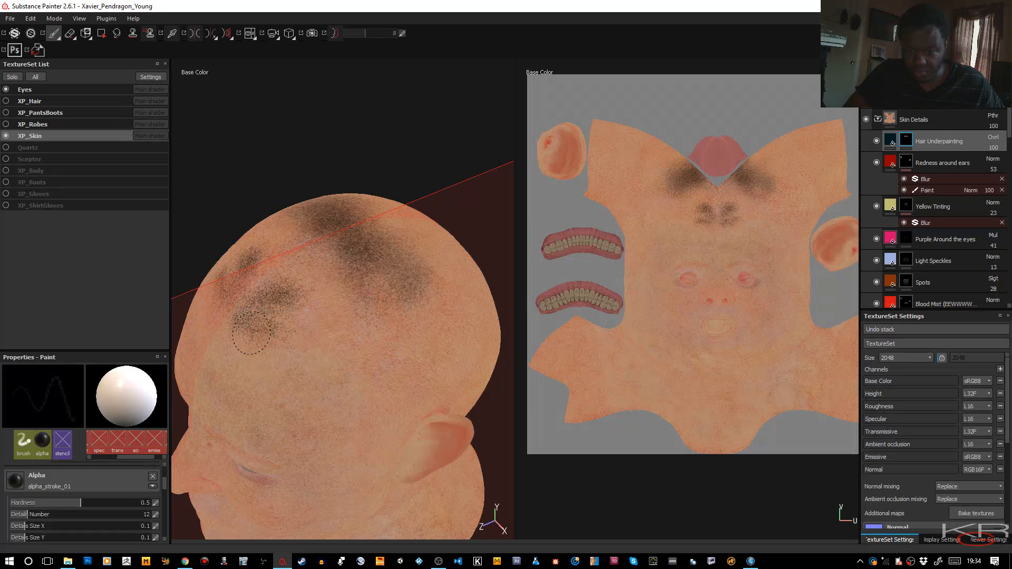
pyautogui.moveTo(252, 333); pyautogui.dragTo(227, 328)
pyautogui.moveTo(330, 342)
pyautogui.mouseDown()
pyautogui.moveTo(310, 313)
pyautogui.moveTo(315, 255)
pyautogui.moveTo(279, 252)
pyautogui.moveTo(341, 257)
pyautogui.mouseUp()
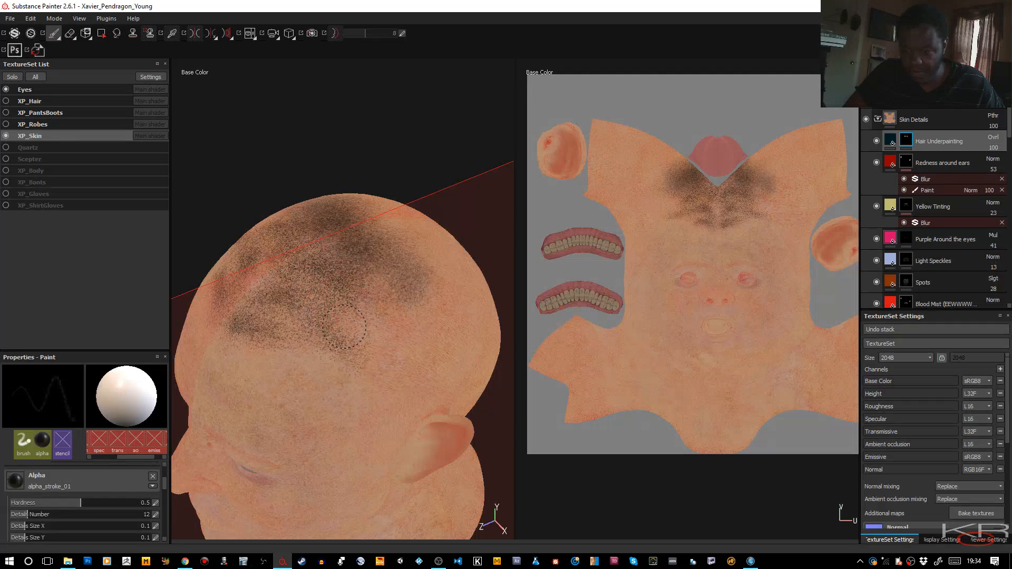
# Step: Extend the scalp stubble along the hairline toward the temples and fill in the sides of the crown
pyautogui.moveTo(413, 340)
pyautogui.mouseDown()
pyautogui.moveTo(240, 293)
pyautogui.moveTo(270, 269)
pyautogui.mouseUp()
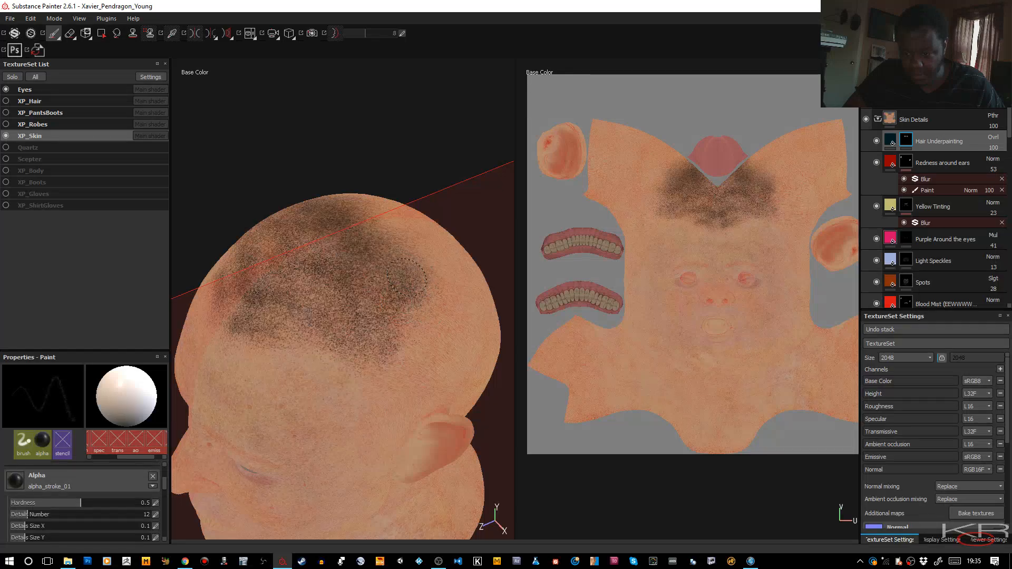
pyautogui.moveTo(407, 277)
pyautogui.mouseDown()
pyautogui.moveTo(438, 317)
pyautogui.moveTo(440, 350)
pyautogui.moveTo(394, 376)
pyautogui.mouseUp()
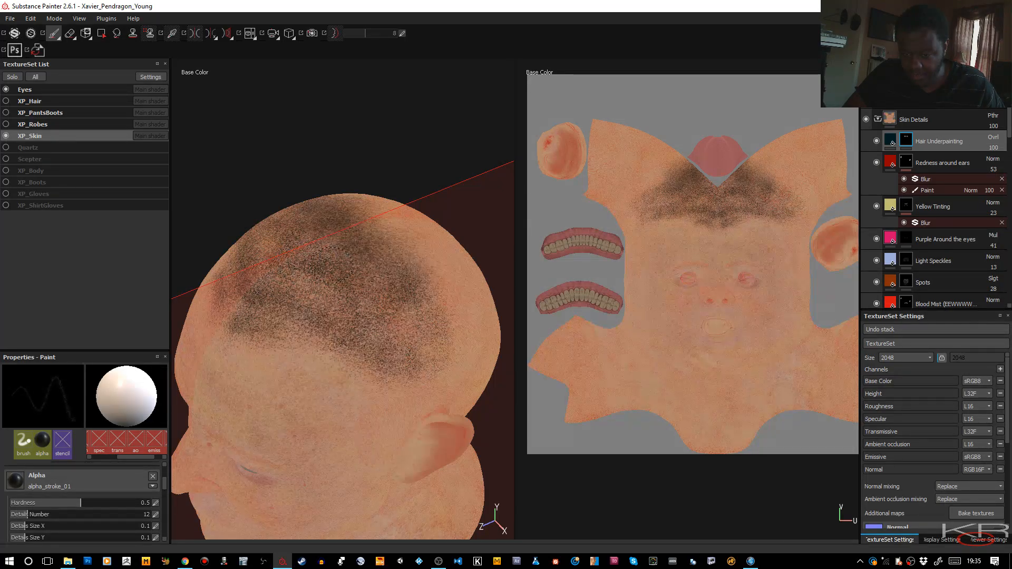
pyautogui.moveTo(400, 330); pyautogui.dragTo(409, 313)
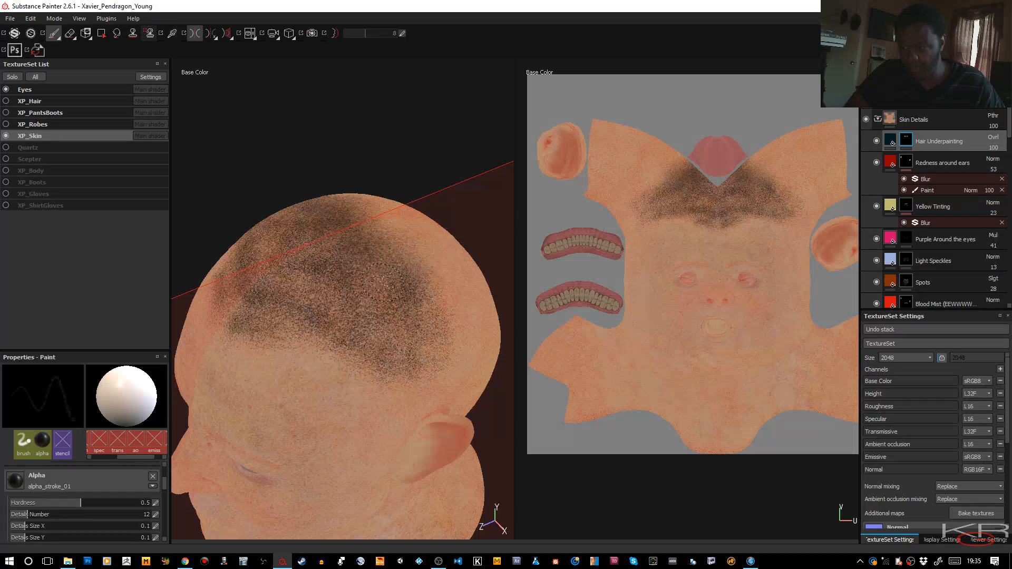
# Step: Shrink the brush and paint thin arched eyebrows above both eyes in the Hair Underpainting mask
pyautogui.keyDown('alt'); pyautogui.moveTo(387, 262); pyautogui.dragTo(365, 271); pyautogui.keyUp('alt')
pyautogui.moveTo(365, 271)
pyautogui.keyDown('alt'); pyautogui.mouseDown(button='middle')
pyautogui.moveTo(402, 140)
pyautogui.moveTo(360, 32)
pyautogui.mouseUp(button='middle'); pyautogui.keyUp('alt')
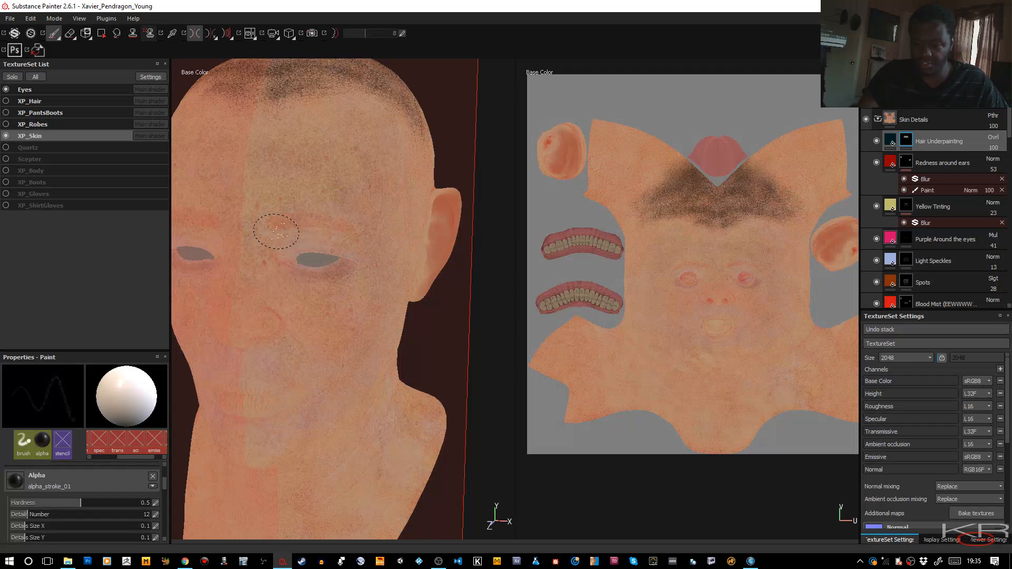
pyautogui.keyDown('ctrl'); pyautogui.moveTo(274, 230); pyautogui.dragTo(257, 230, button='right'); pyautogui.keyUp('ctrl')
pyautogui.moveTo(280, 225); pyautogui.dragTo(276, 221)
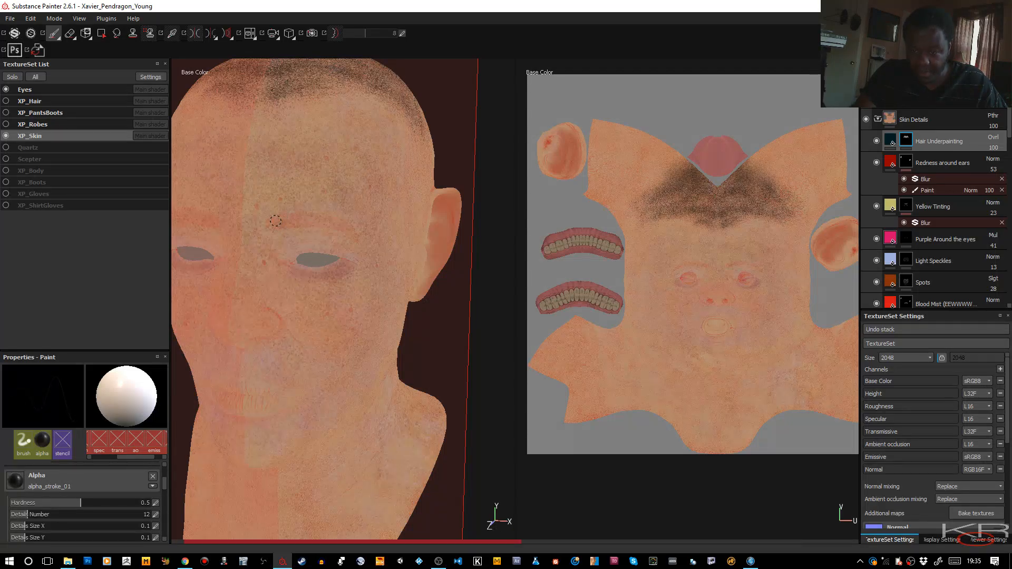
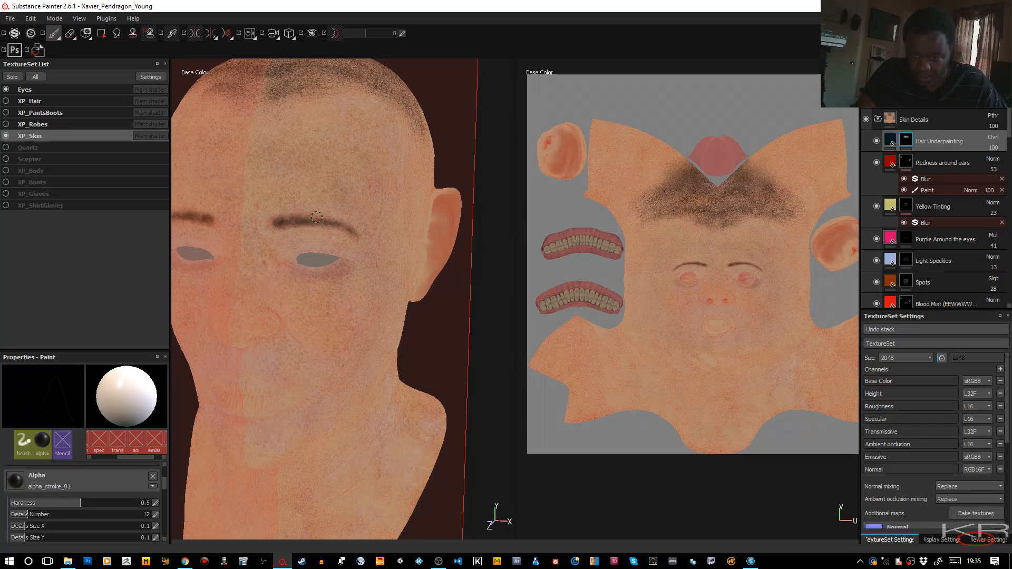
# Step: Enlarge the brush slightly and paint stubble over the temples, down the sideburns in front of the ears and above the ears
pyautogui.keyDown('alt'); pyautogui.moveTo(336, 256); pyautogui.dragTo(336, 267, button='right'); pyautogui.keyUp('alt')
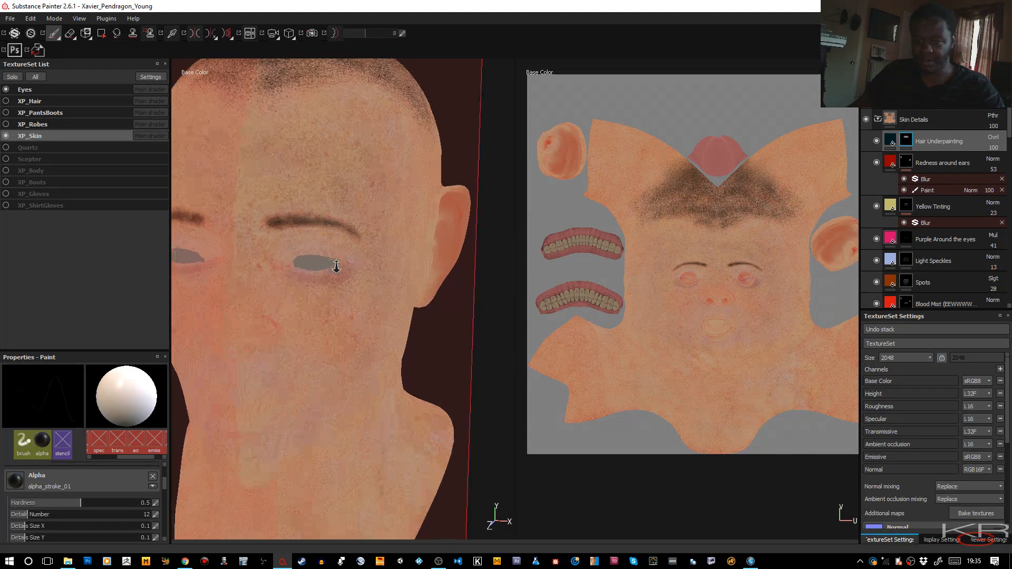
pyautogui.keyDown('alt'); pyautogui.moveTo(336, 266); pyautogui.dragTo(197, 255); pyautogui.keyUp('alt')
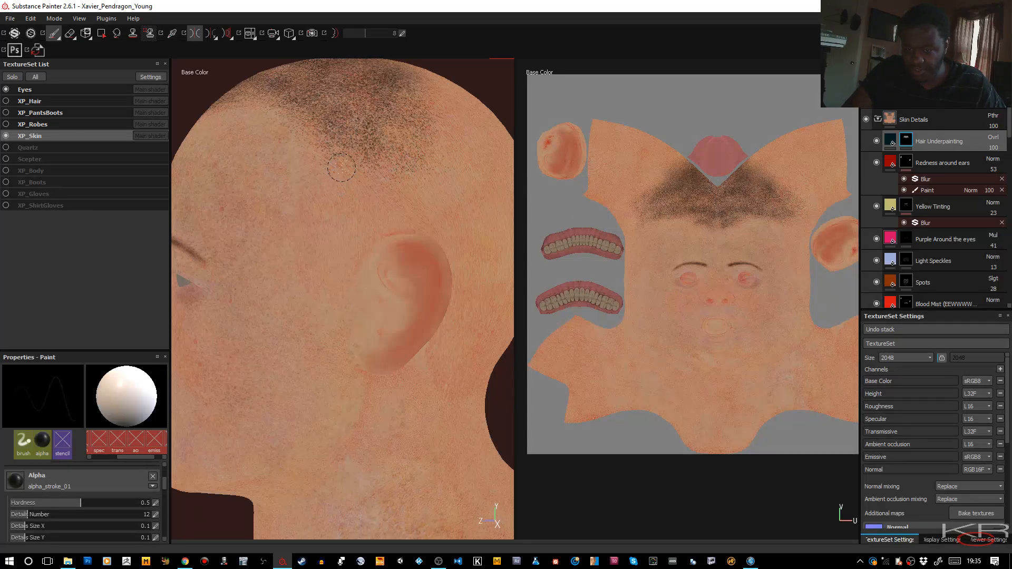
pyautogui.keyDown('ctrl'); pyautogui.moveTo(339, 183); pyautogui.dragTo(348, 184, button='right'); pyautogui.keyUp('ctrl')
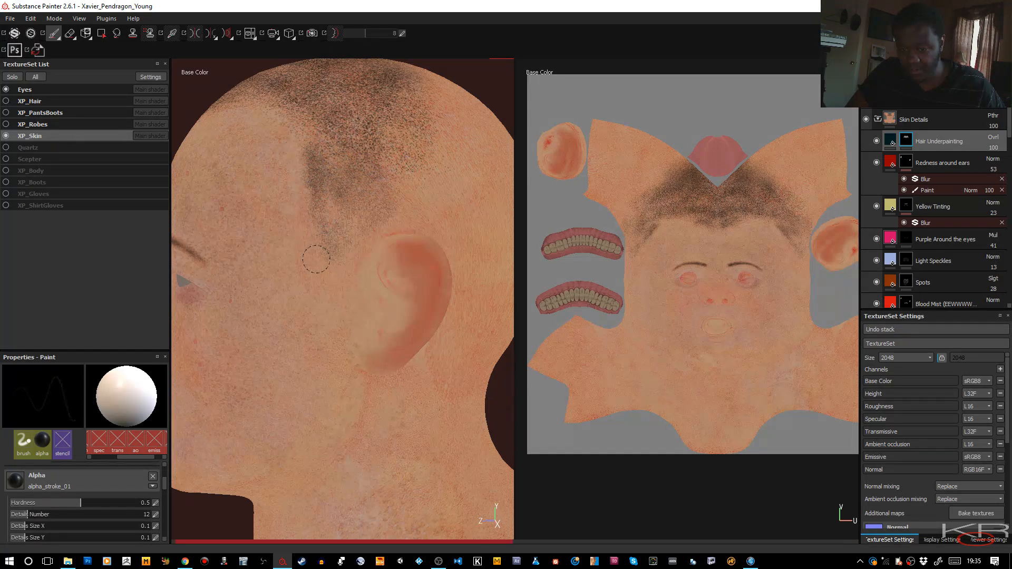
pyautogui.moveTo(316, 259)
pyautogui.mouseDown()
pyautogui.moveTo(305, 250)
pyautogui.moveTo(309, 272)
pyautogui.mouseUp()
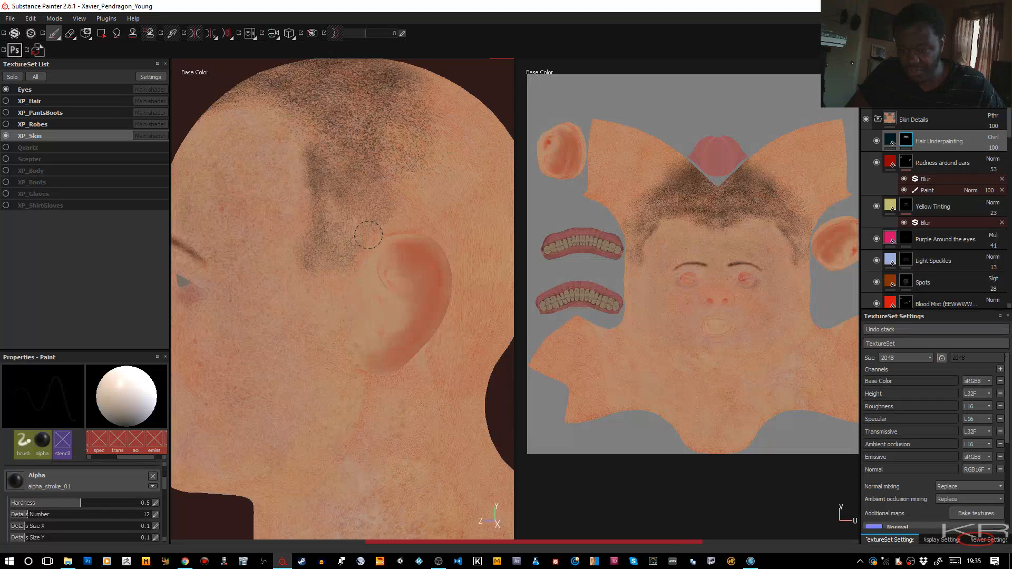
pyautogui.moveTo(336, 224); pyautogui.dragTo(333, 243)
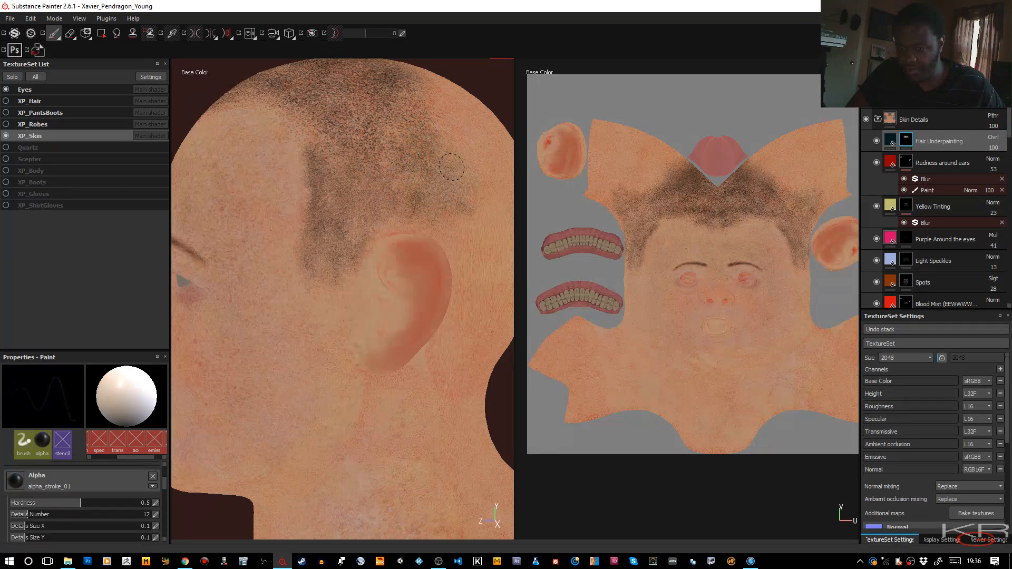
# Step: Paint stubble behind the ear and across the side of the back of the head, enlarging the brush for the upper area
pyautogui.moveTo(463, 190)
pyautogui.keyDown('alt'); pyautogui.mouseDown()
pyautogui.moveTo(453, 226)
pyautogui.moveTo(422, 206)
pyautogui.moveTo(306, 199)
pyautogui.mouseUp(); pyautogui.keyUp('alt')
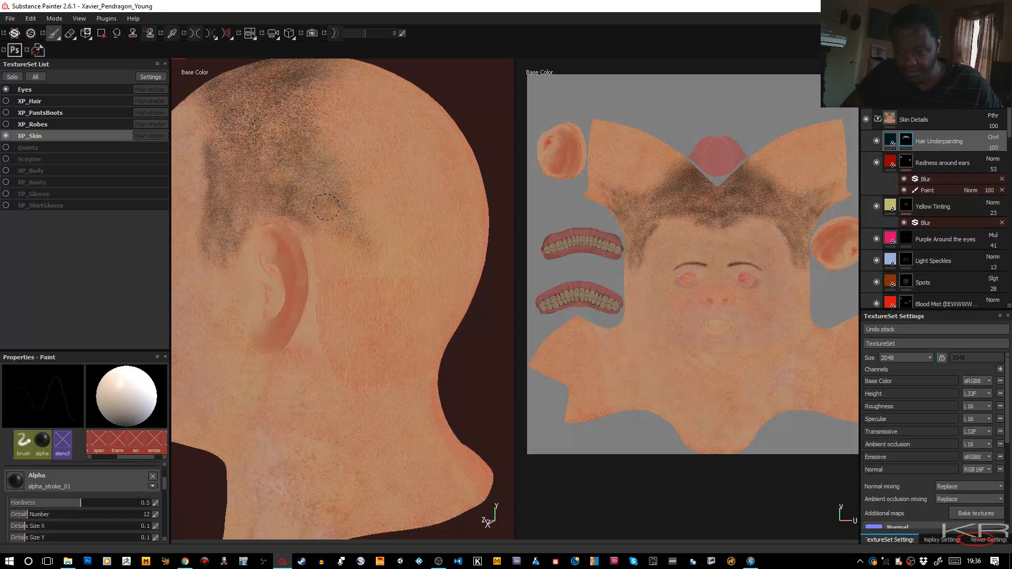
pyautogui.moveTo(338, 260); pyautogui.dragTo(321, 250)
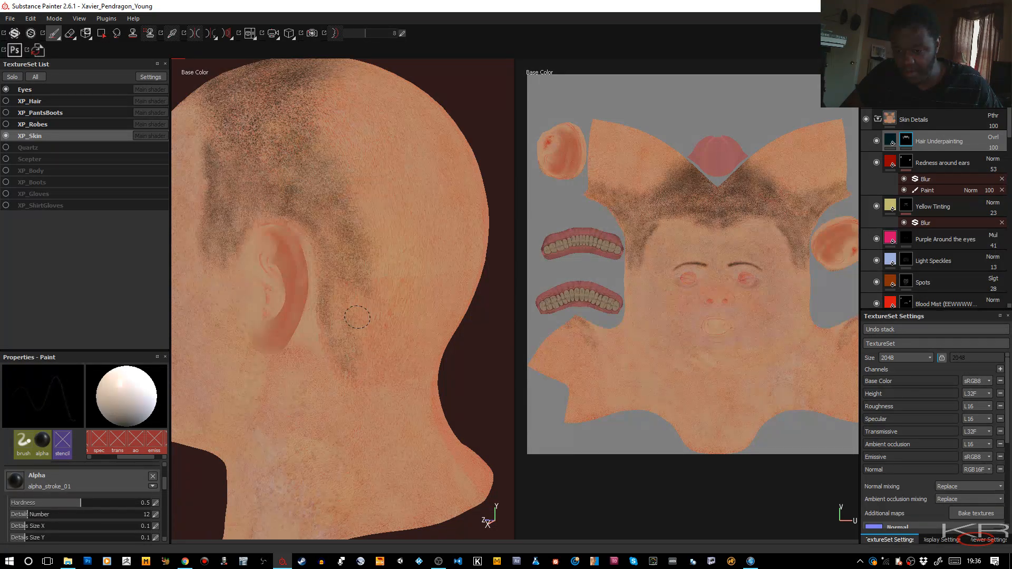
pyautogui.moveTo(381, 329); pyautogui.dragTo(418, 291)
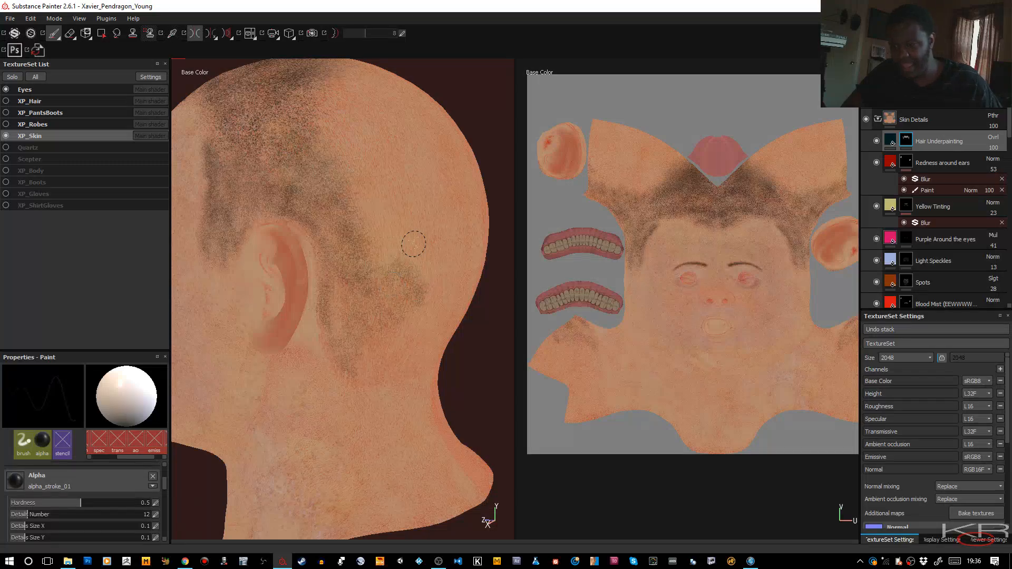
pyautogui.moveTo(418, 216)
pyautogui.mouseDown()
pyautogui.moveTo(392, 157)
pyautogui.moveTo(378, 225)
pyautogui.mouseUp()
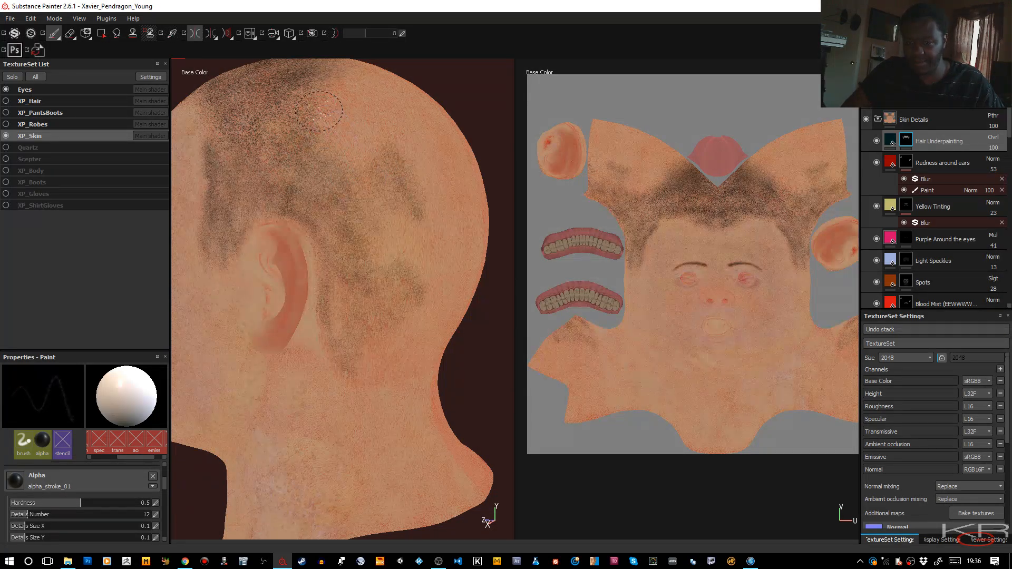
pyautogui.moveTo(322, 117)
pyautogui.mouseDown()
pyautogui.moveTo(354, 151)
pyautogui.moveTo(339, 132)
pyautogui.moveTo(337, 95)
pyautogui.mouseUp()
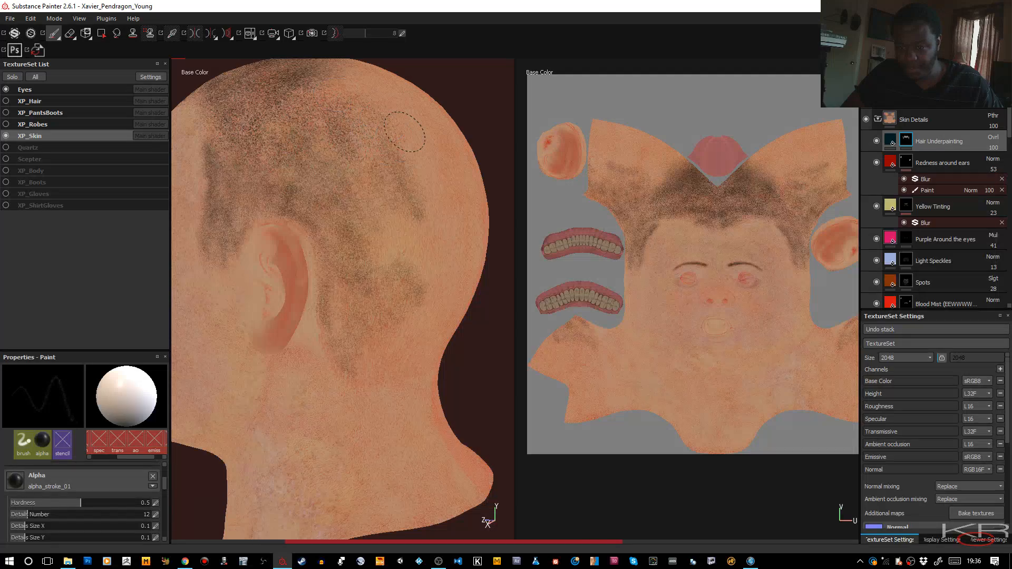
pyautogui.moveTo(404, 131)
pyautogui.mouseDown()
pyautogui.moveTo(425, 148)
pyautogui.moveTo(456, 211)
pyautogui.moveTo(448, 195)
pyautogui.moveTo(372, 250)
pyautogui.mouseUp()
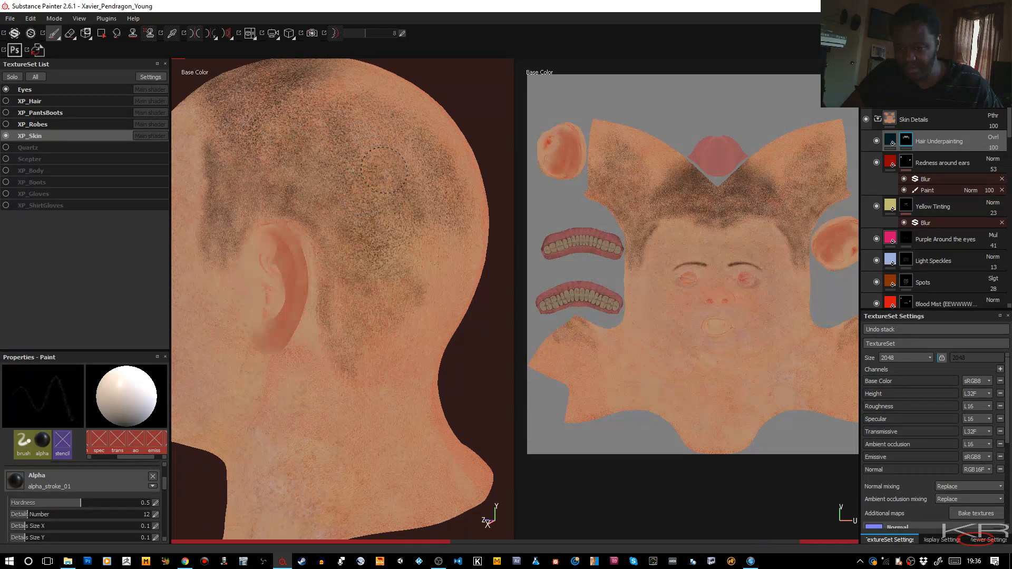
pyautogui.moveTo(384, 170); pyautogui.dragTo(369, 132)
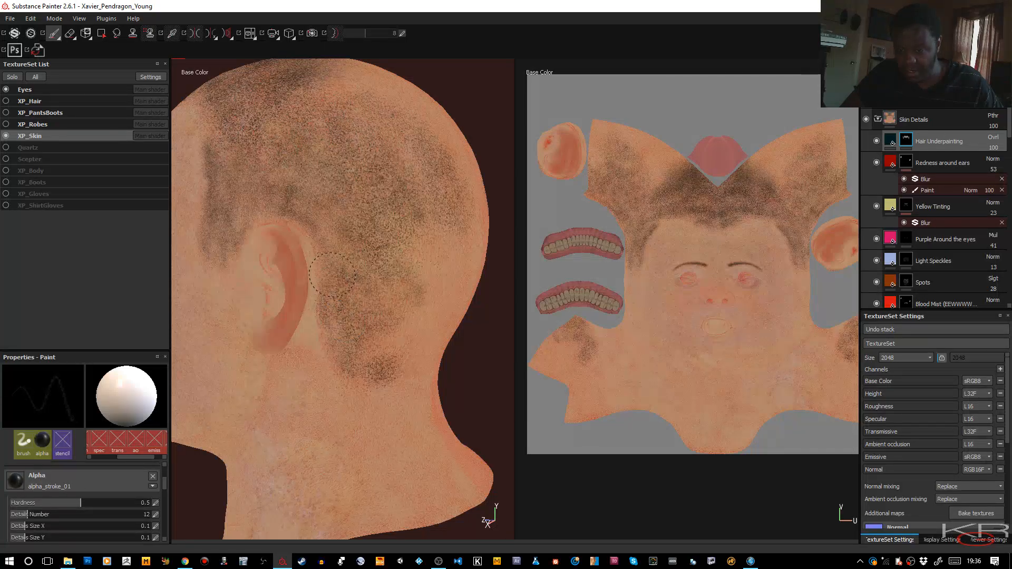
pyautogui.moveTo(332, 274)
pyautogui.mouseDown()
pyautogui.moveTo(343, 261)
pyautogui.moveTo(340, 221)
pyautogui.moveTo(374, 208)
pyautogui.mouseUp()
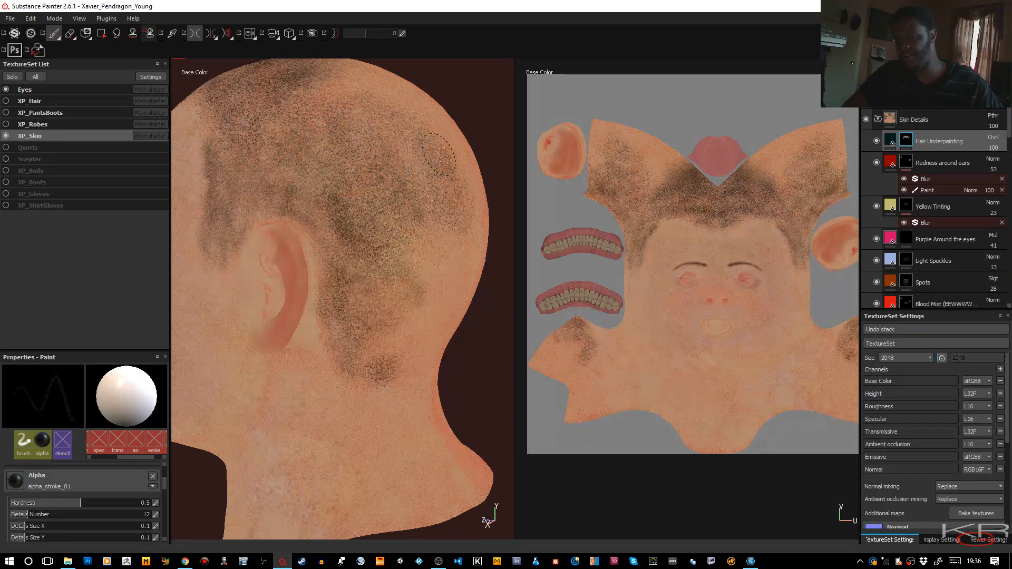
# Step: Cover the back of the head with stubble across the centre line and down to the nape hairline
pyautogui.keyDown('alt'); pyautogui.moveTo(438, 153); pyautogui.dragTo(376, 170); pyautogui.keyUp('alt')
pyautogui.keyDown('alt'); pyautogui.moveTo(410, 160); pyautogui.dragTo(356, 171, button='middle'); pyautogui.keyUp('alt')
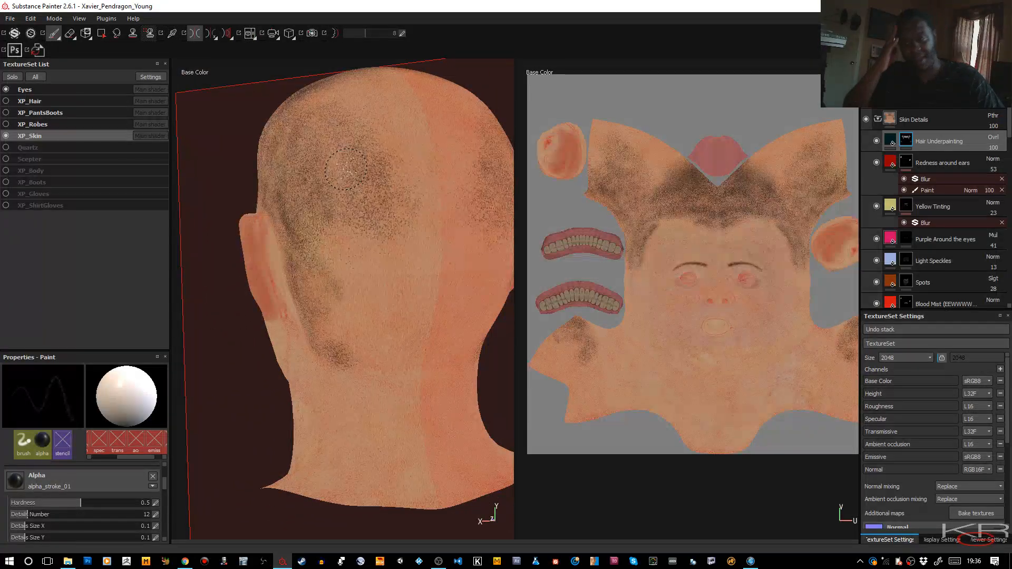
pyautogui.moveTo(417, 166)
pyautogui.mouseDown()
pyautogui.moveTo(416, 195)
pyautogui.moveTo(438, 185)
pyautogui.moveTo(400, 261)
pyautogui.moveTo(329, 266)
pyautogui.moveTo(343, 295)
pyautogui.moveTo(334, 345)
pyautogui.moveTo(426, 295)
pyautogui.moveTo(430, 262)
pyautogui.moveTo(417, 276)
pyautogui.moveTo(361, 269)
pyautogui.moveTo(351, 232)
pyautogui.moveTo(432, 193)
pyautogui.moveTo(390, 119)
pyautogui.moveTo(351, 104)
pyautogui.moveTo(409, 119)
pyautogui.moveTo(435, 155)
pyautogui.moveTo(412, 158)
pyautogui.moveTo(390, 247)
pyautogui.moveTo(426, 257)
pyautogui.moveTo(418, 341)
pyautogui.moveTo(356, 344)
pyautogui.moveTo(369, 352)
pyautogui.moveTo(351, 342)
pyautogui.mouseUp()
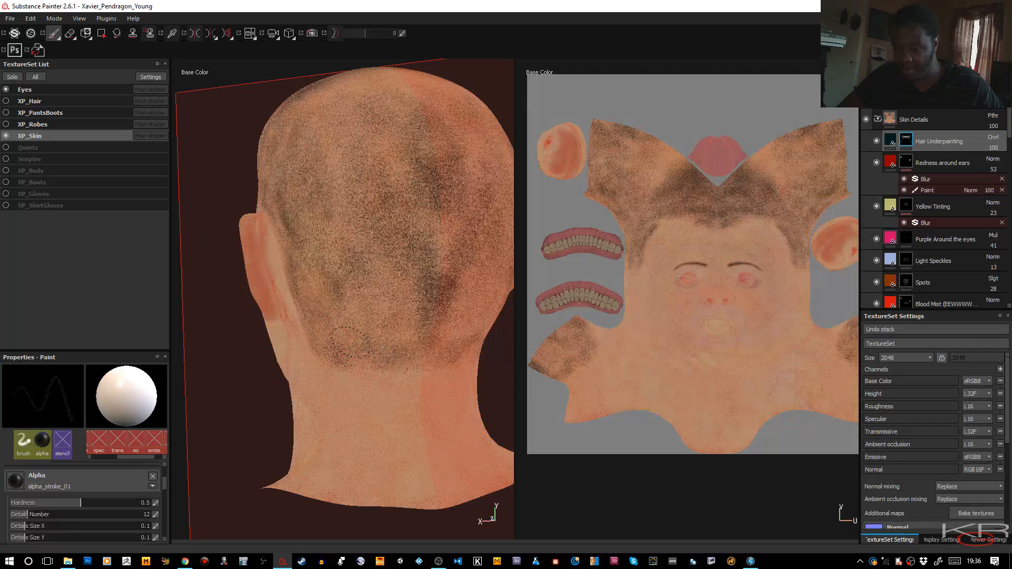
pyautogui.moveTo(455, 269)
pyautogui.mouseDown()
pyautogui.moveTo(435, 241)
pyautogui.moveTo(357, 330)
pyautogui.mouseUp()
pyautogui.moveTo(336, 178)
pyautogui.mouseDown()
pyautogui.moveTo(347, 211)
pyautogui.moveTo(433, 196)
pyautogui.moveTo(401, 190)
pyautogui.moveTo(390, 270)
pyautogui.mouseUp()
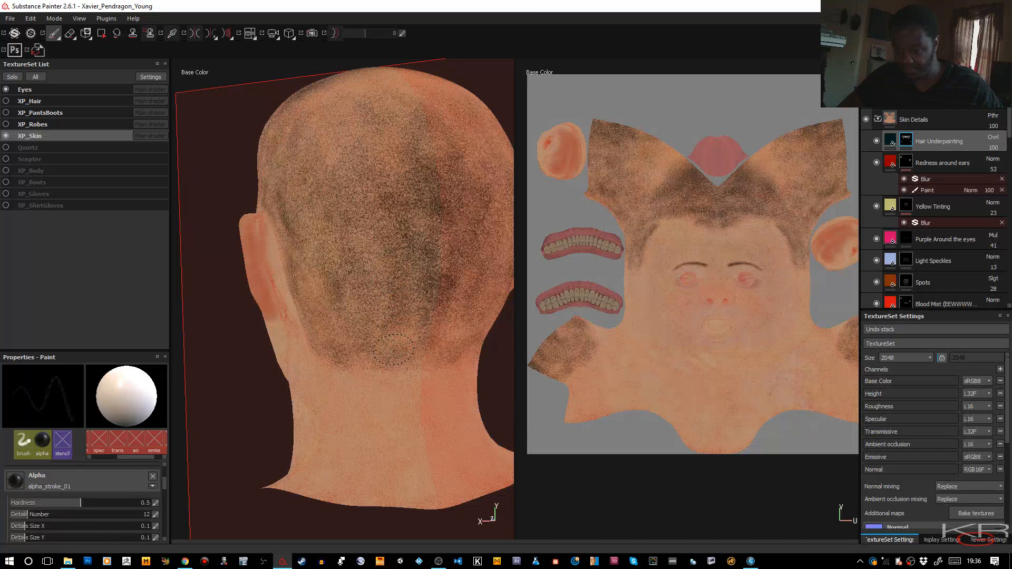
pyautogui.moveTo(410, 333); pyautogui.dragTo(322, 252)
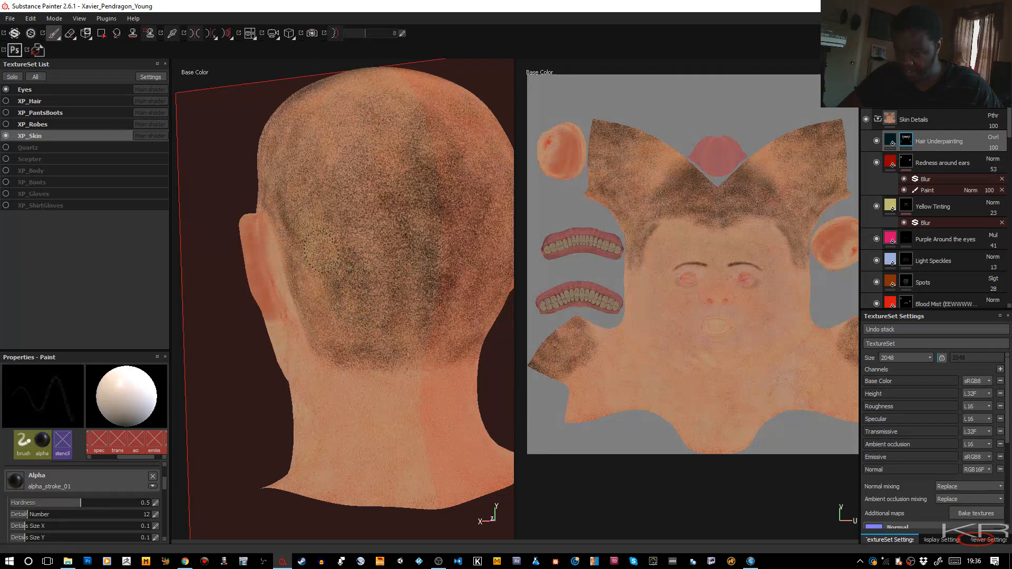
pyautogui.moveTo(322, 332)
pyautogui.mouseDown()
pyautogui.moveTo(342, 232)
pyautogui.moveTo(369, 189)
pyautogui.moveTo(430, 182)
pyautogui.moveTo(413, 267)
pyautogui.moveTo(399, 278)
pyautogui.mouseUp()
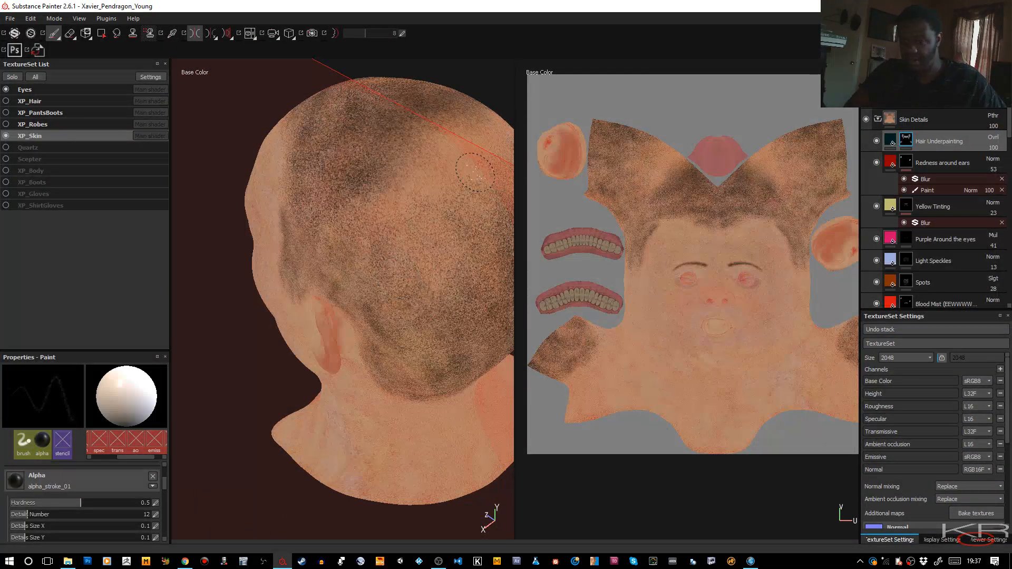
# Step: Fill the bare patches on the upper back of the head and crown with stubble
pyautogui.moveTo(367, 192)
pyautogui.mouseDown()
pyautogui.moveTo(404, 196)
pyautogui.moveTo(413, 141)
pyautogui.mouseUp()
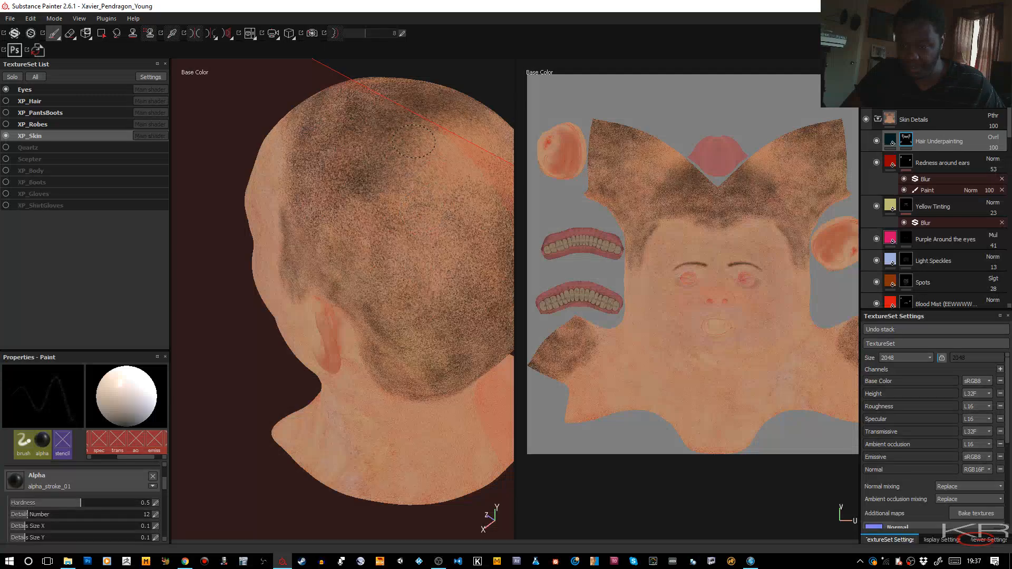
pyautogui.moveTo(471, 164)
pyautogui.mouseDown()
pyautogui.moveTo(401, 177)
pyautogui.moveTo(433, 232)
pyautogui.moveTo(373, 270)
pyautogui.moveTo(379, 349)
pyautogui.mouseUp()
pyautogui.moveTo(384, 210)
pyautogui.mouseDown()
pyautogui.moveTo(437, 261)
pyautogui.moveTo(448, 139)
pyautogui.moveTo(432, 154)
pyautogui.moveTo(409, 109)
pyautogui.moveTo(463, 162)
pyautogui.mouseUp()
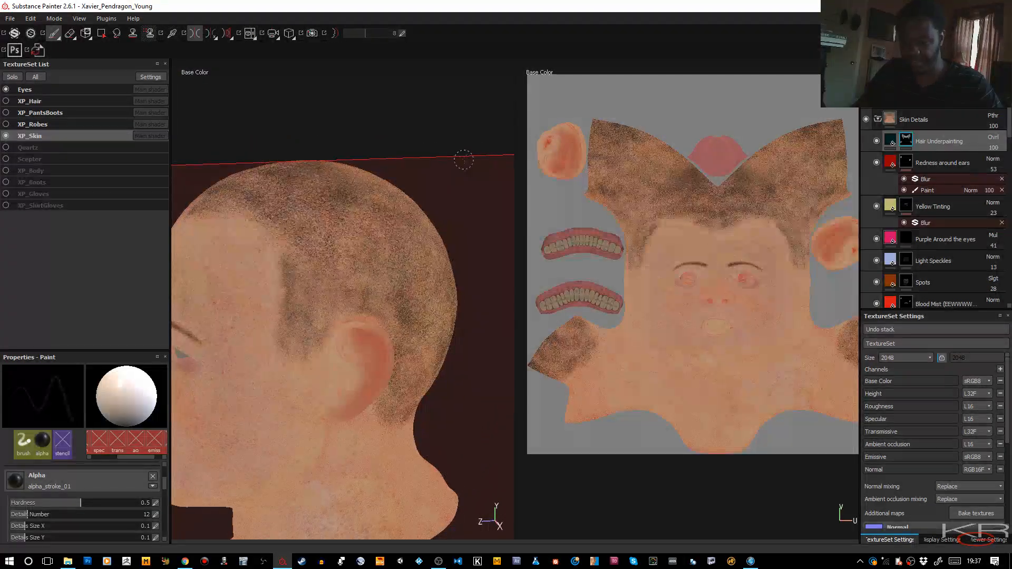
# Step: Inspect the hair underpainting from the side in the full material view and return to the Base Color view
pyautogui.press('m')
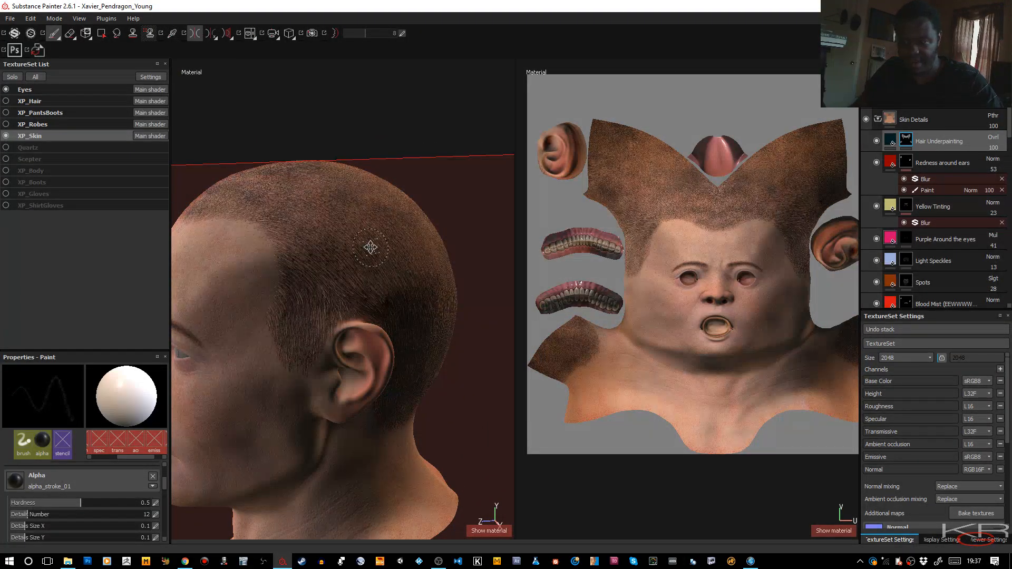
pyautogui.keyDown('alt'); pyautogui.moveTo(371, 244); pyautogui.dragTo(385, 198); pyautogui.keyUp('alt')
pyautogui.press('l')
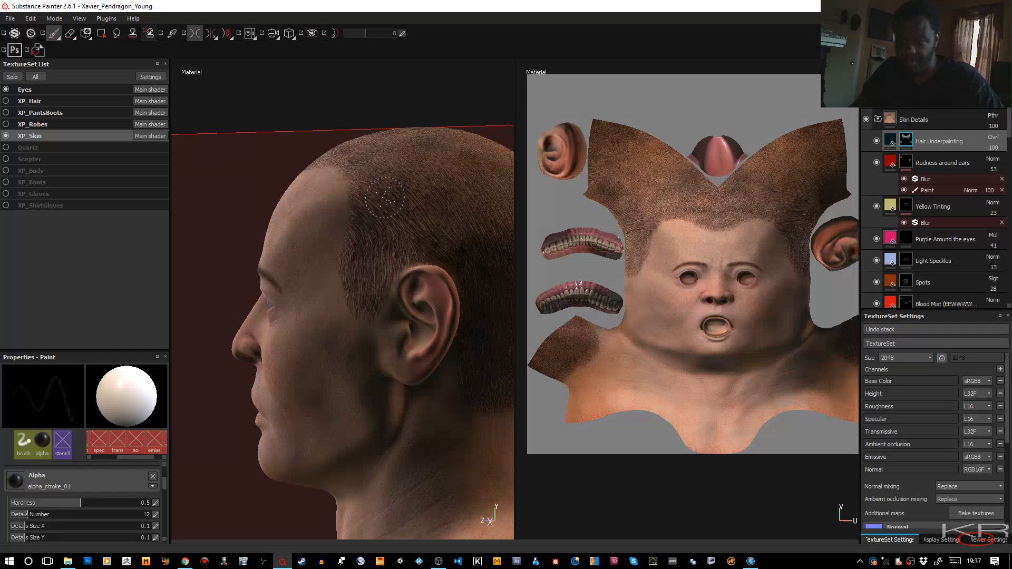
pyautogui.press('l')
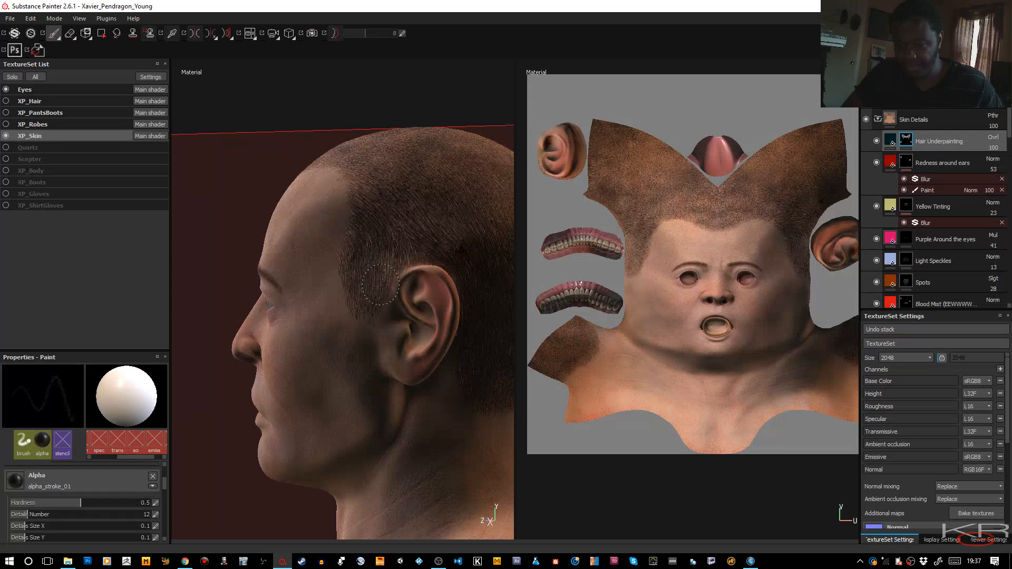
pyautogui.press('l')
pyautogui.press('c')
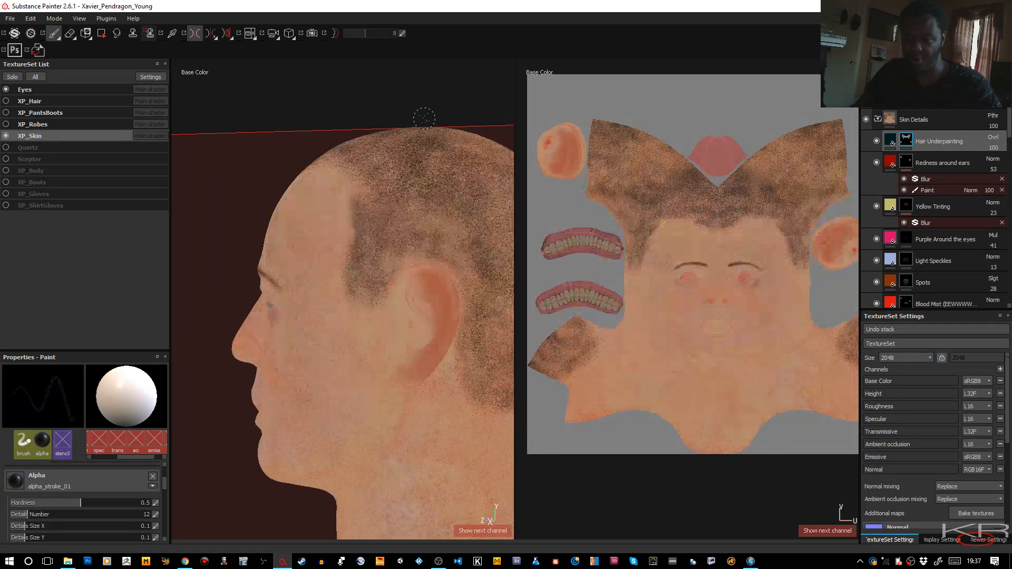
# Step: Thicken the stubble on the front and top of the scalp and along the forehead hairline
pyautogui.keyDown('alt'); pyautogui.moveTo(438, 169); pyautogui.dragTo(495, 272); pyautogui.keyUp('alt')
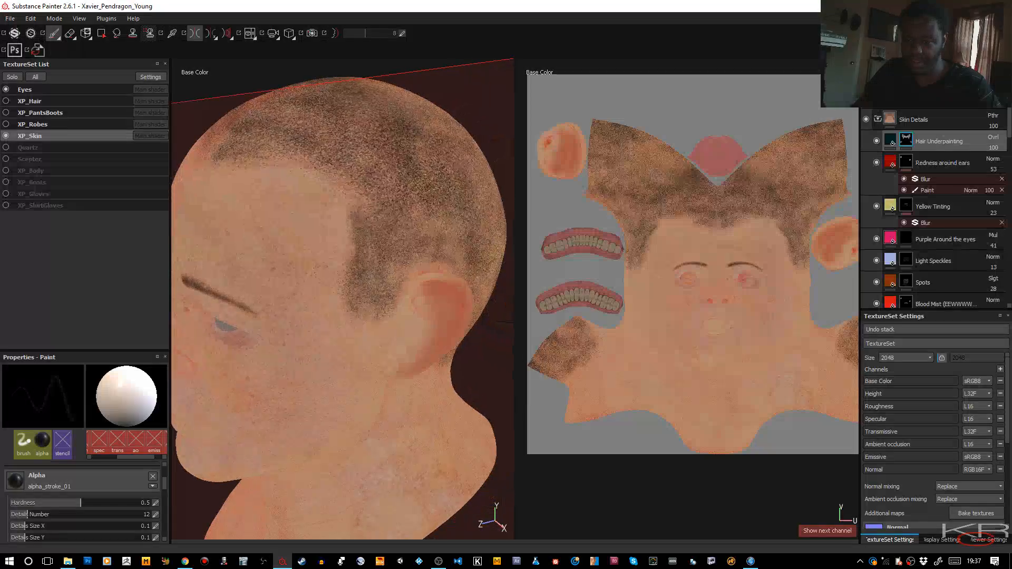
pyautogui.keyDown('alt'); pyautogui.moveTo(368, 159); pyautogui.dragTo(459, 155); pyautogui.keyUp('alt')
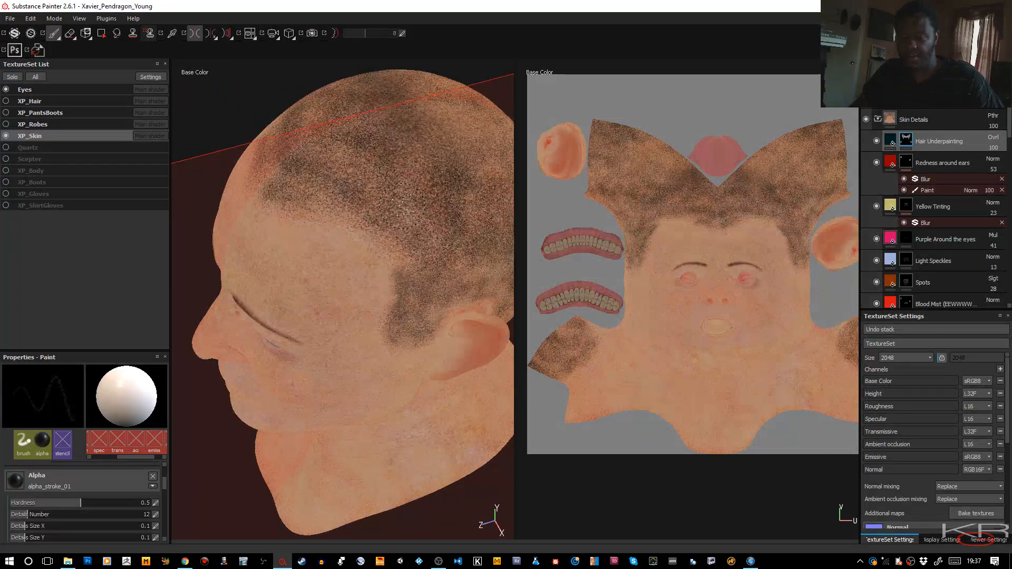
pyautogui.press('l')
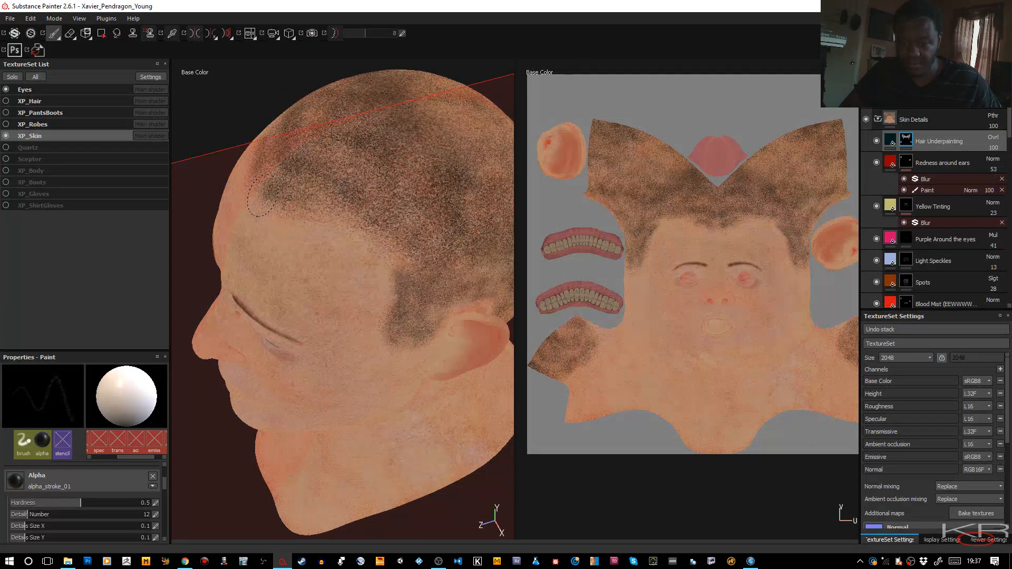
pyautogui.moveTo(323, 213); pyautogui.dragTo(401, 248)
pyautogui.moveTo(394, 117)
pyautogui.mouseDown()
pyautogui.moveTo(438, 98)
pyautogui.moveTo(472, 177)
pyautogui.mouseUp()
pyautogui.press('l')
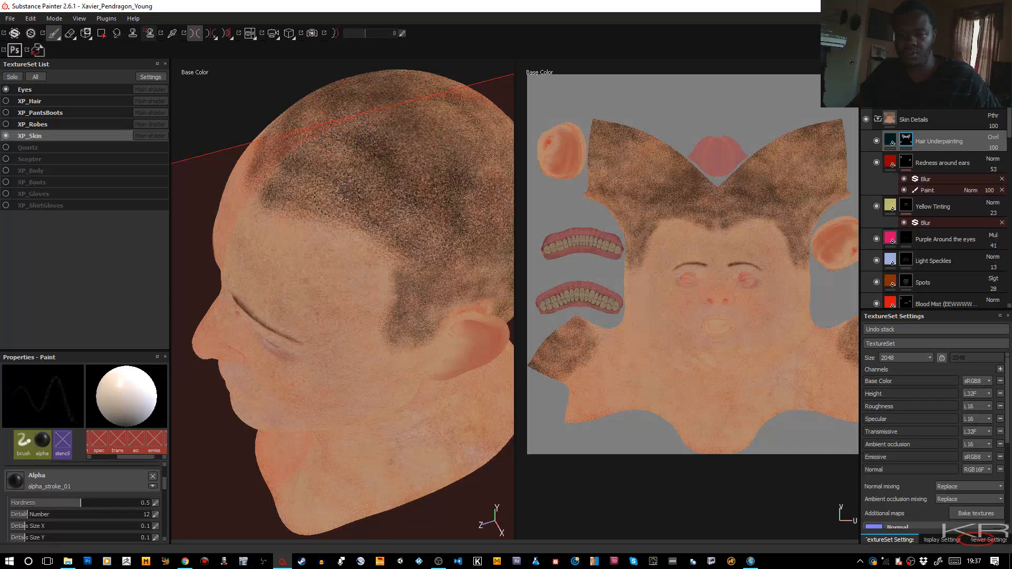
pyautogui.moveTo(271, 194); pyautogui.dragTo(264, 201)
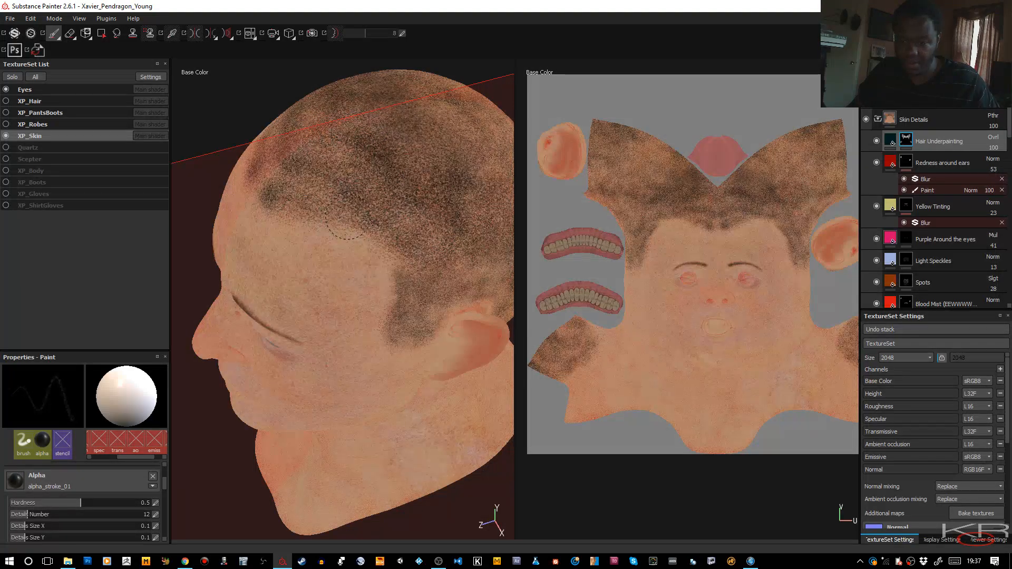
pyautogui.moveTo(353, 149)
pyautogui.mouseDown()
pyautogui.moveTo(328, 165)
pyautogui.moveTo(407, 194)
pyautogui.moveTo(360, 225)
pyautogui.moveTo(384, 242)
pyautogui.moveTo(373, 253)
pyautogui.moveTo(361, 208)
pyautogui.moveTo(392, 238)
pyautogui.moveTo(394, 230)
pyautogui.mouseUp()
# Step: Even out the lighter patches in the stubble on the back of the head, from the crown down toward the nape
pyautogui.scroll(-1, 441, 173)
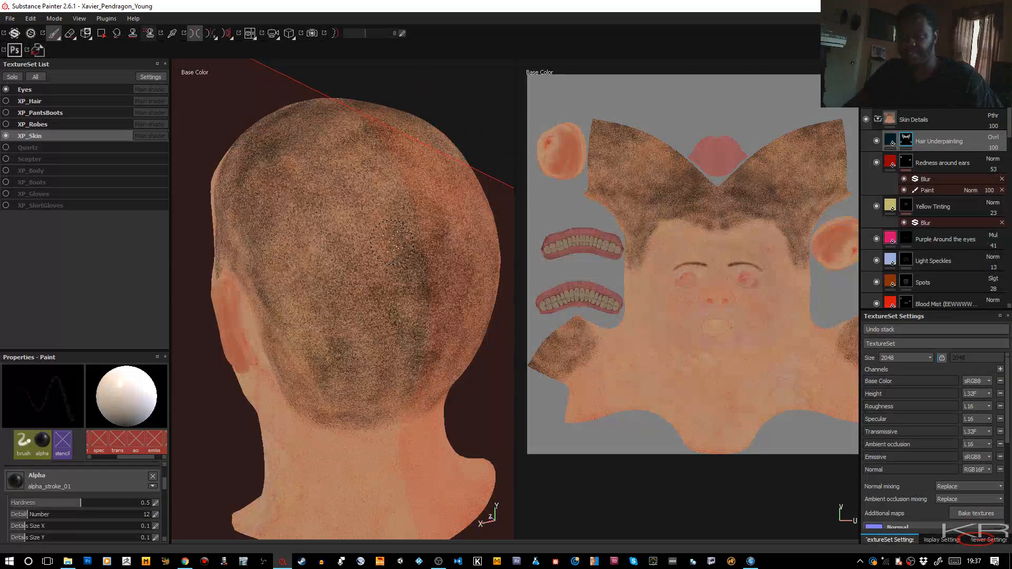
pyautogui.moveTo(341, 146)
pyautogui.mouseDown()
pyautogui.moveTo(369, 187)
pyautogui.moveTo(411, 185)
pyautogui.moveTo(417, 219)
pyautogui.moveTo(311, 199)
pyautogui.moveTo(273, 220)
pyautogui.mouseUp()
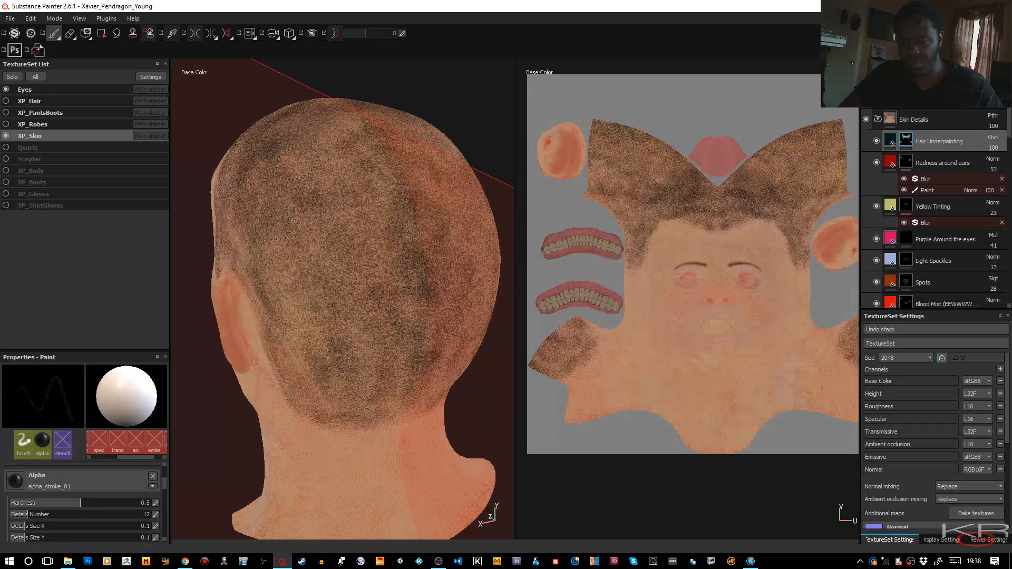
pyautogui.moveTo(392, 259); pyautogui.dragTo(376, 285)
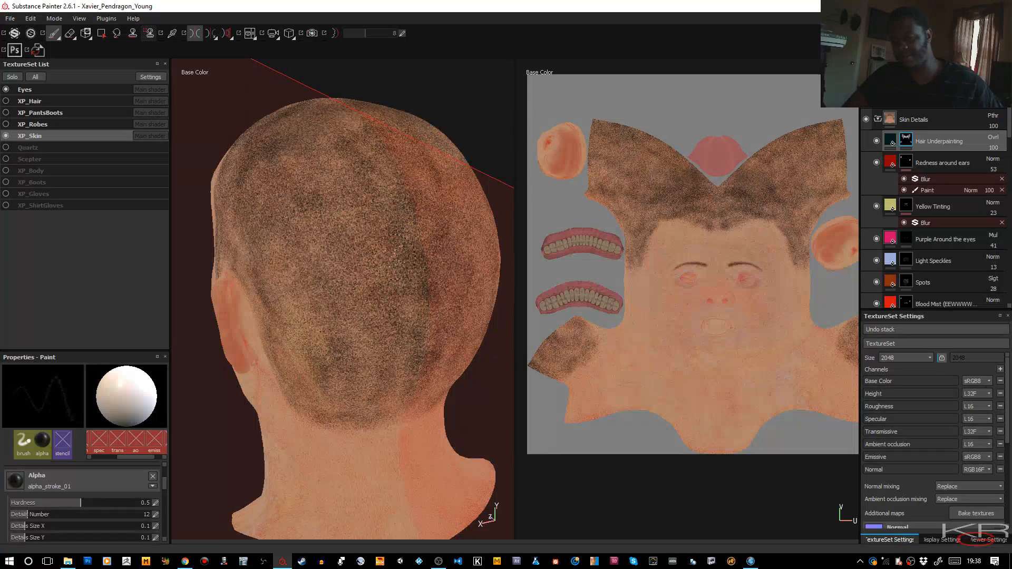
pyautogui.moveTo(315, 293); pyautogui.dragTo(317, 351)
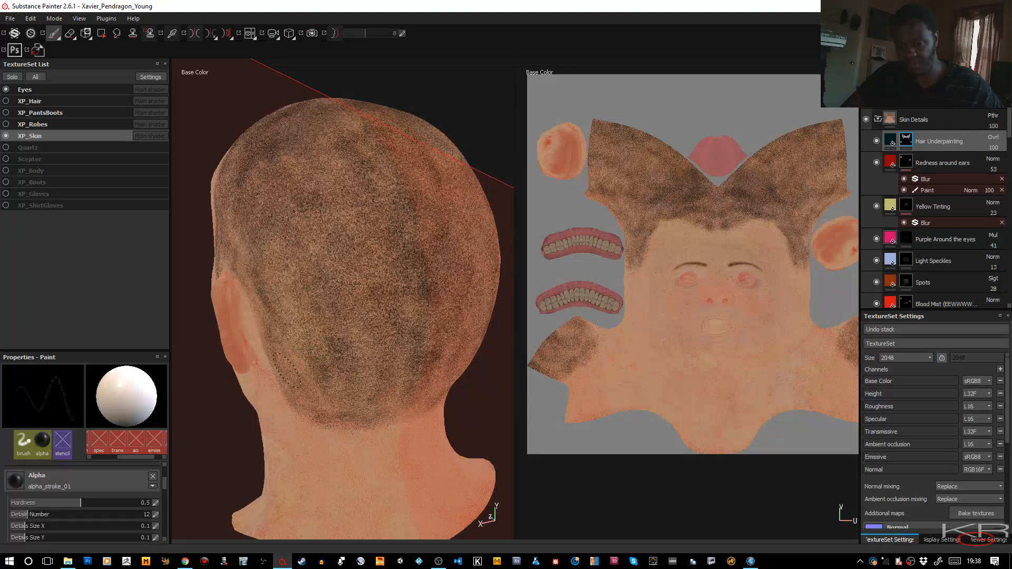
pyautogui.moveTo(365, 261); pyautogui.dragTo(390, 211)
pyautogui.moveTo(344, 342); pyautogui.dragTo(339, 352)
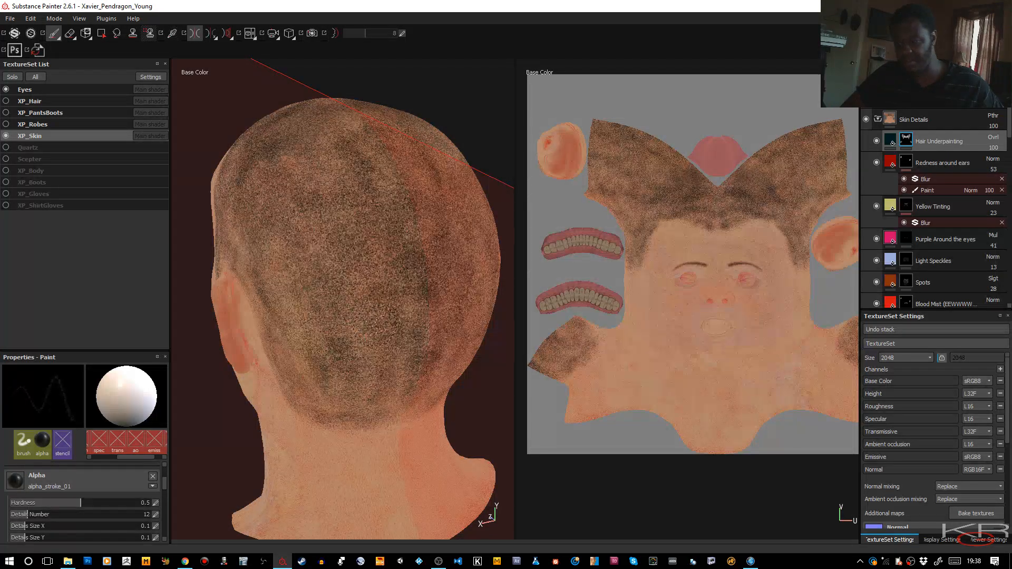
pyautogui.moveTo(714, 223); pyautogui.dragTo(712, 225)
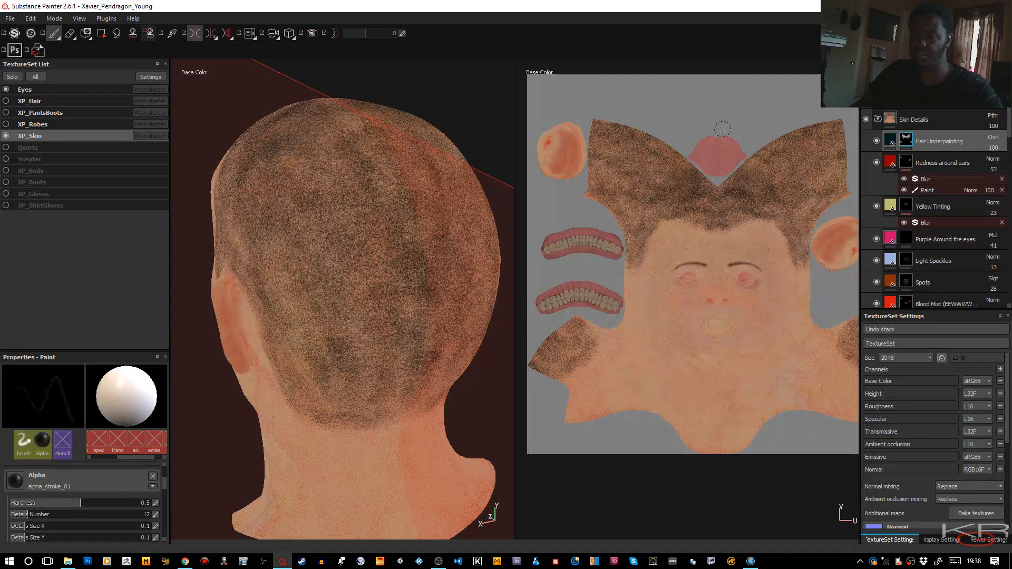
# Step: Lower the Hair Underpainting layer's opacity to 59 and touch up the stubble above the ear
pyautogui.click(993, 147)
pyautogui.moveTo(1001, 158); pyautogui.dragTo(990, 158)
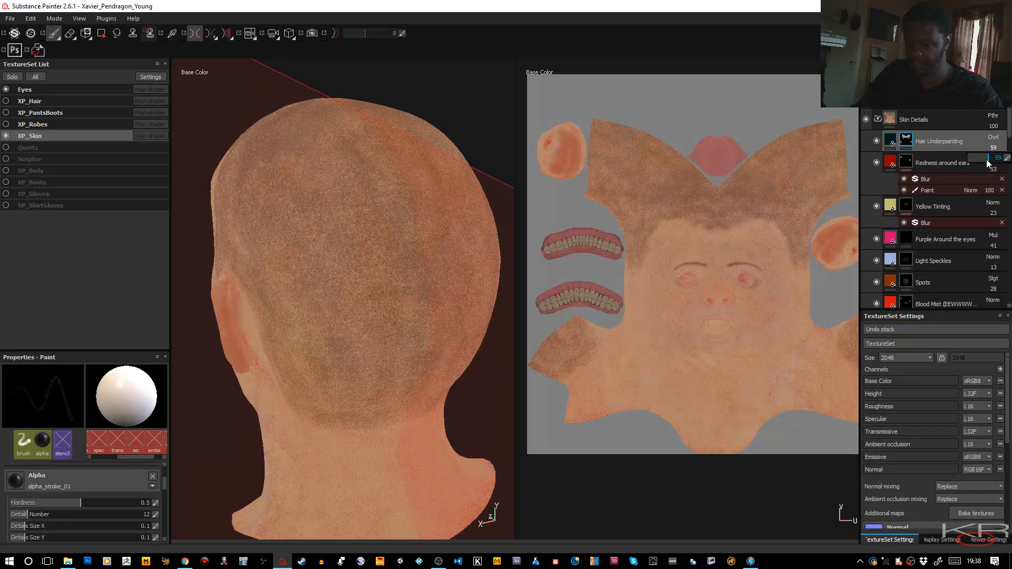
pyautogui.keyDown('alt'); pyautogui.moveTo(342, 249); pyautogui.dragTo(271, 179); pyautogui.keyUp('alt')
pyautogui.keyDown('alt'); pyautogui.moveTo(271, 180); pyautogui.dragTo(269, 165, button='right'); pyautogui.keyUp('alt')
pyautogui.moveTo(269, 164)
pyautogui.keyDown('alt'); pyautogui.mouseDown()
pyautogui.moveTo(311, 210)
pyautogui.moveTo(474, 137)
pyautogui.moveTo(436, 142)
pyautogui.moveTo(391, 210)
pyautogui.moveTo(330, 206)
pyautogui.moveTo(346, 211)
pyautogui.moveTo(373, 183)
pyautogui.moveTo(372, 255)
pyautogui.mouseUp(); pyautogui.keyUp('alt')
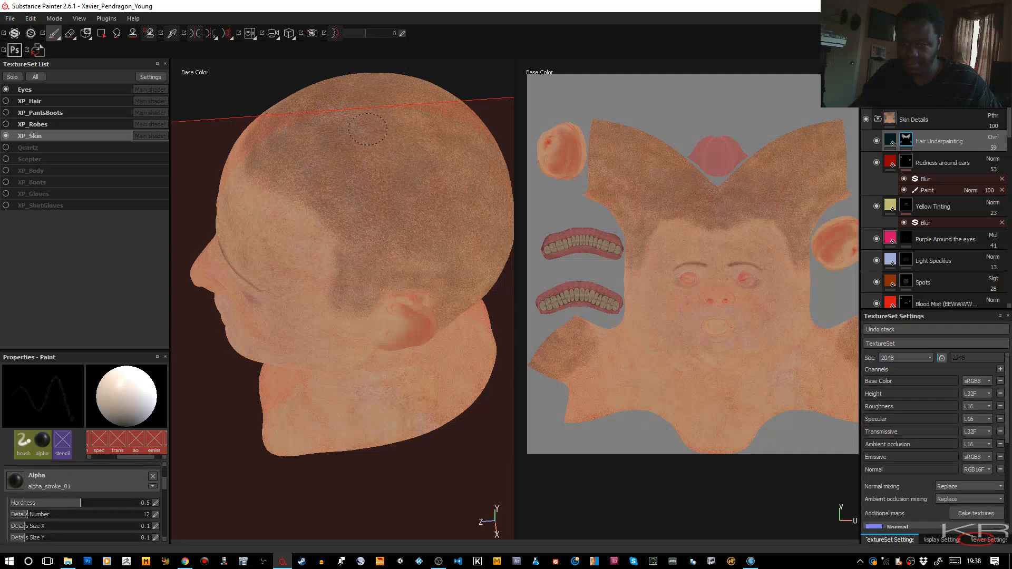
pyautogui.moveTo(417, 271); pyautogui.dragTo(414, 263)
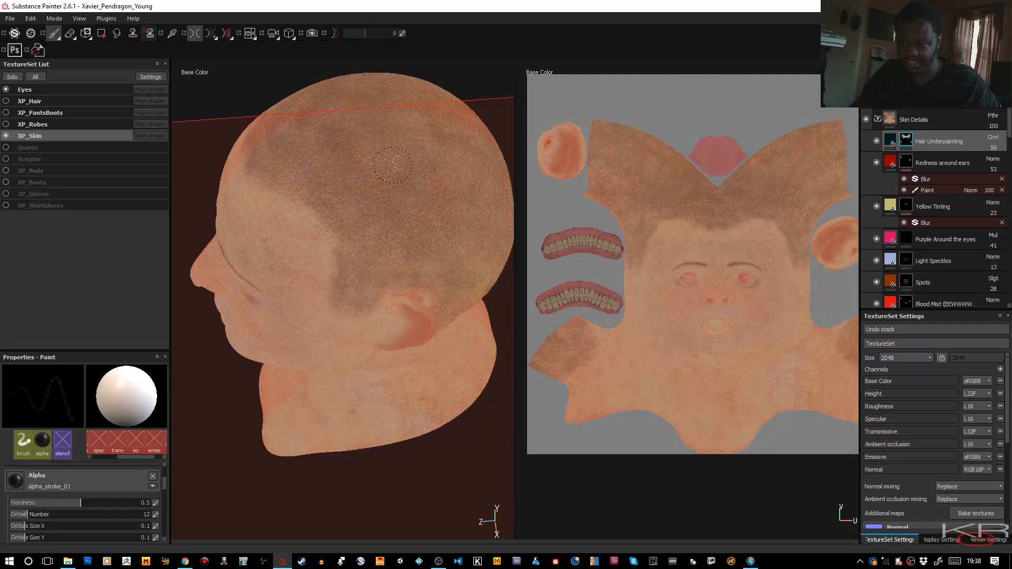
pyautogui.scroll(-2, 369, 160)
pyautogui.moveTo(364, 164)
pyautogui.keyDown('alt'); pyautogui.mouseDown()
pyautogui.moveTo(430, 149)
pyautogui.moveTo(380, 158)
pyautogui.moveTo(340, 200)
pyautogui.moveTo(300, 203)
pyautogui.moveTo(355, 174)
pyautogui.moveTo(354, 194)
pyautogui.mouseUp(); pyautogui.keyUp('alt')
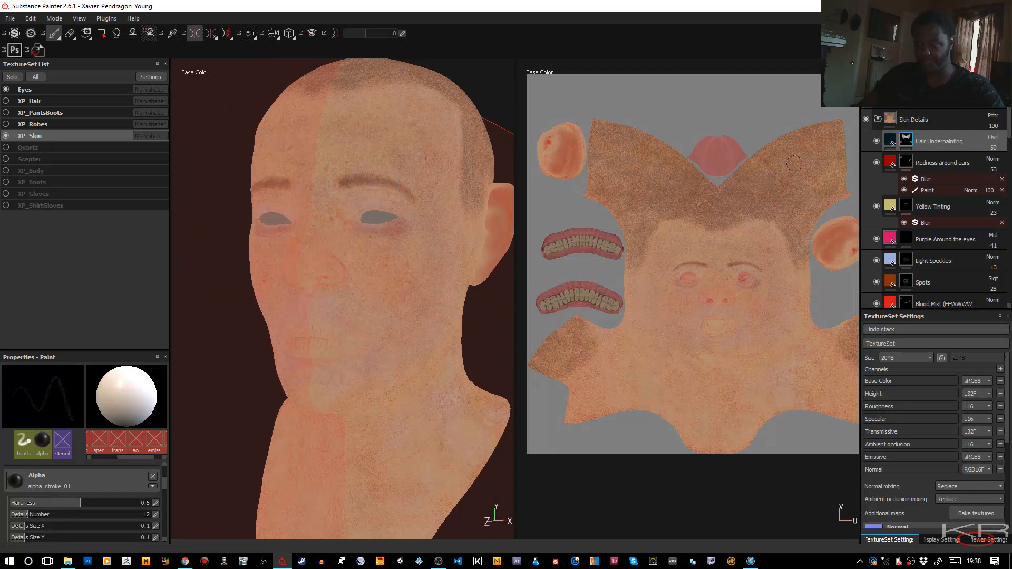
# Step: Add a fill layer directly above the Redness around ears layer and name it Eye Sockets
pyautogui.click(943, 160)
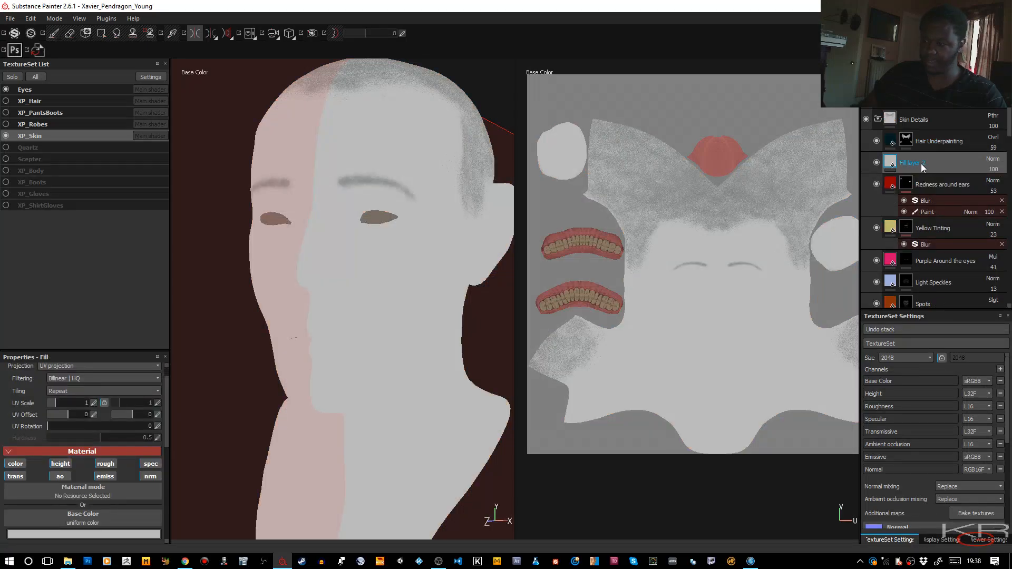
pyautogui.doubleClick(922, 164)
pyautogui.write('R')
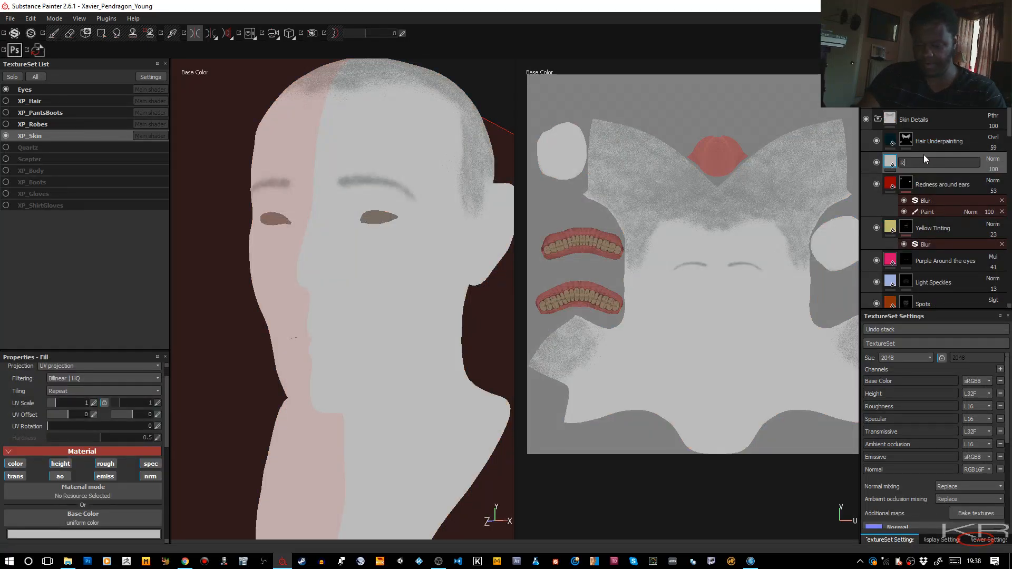
pyautogui.write('en')
pyautogui.press('BackSpace')
pyautogui.press('BackSpace')
pyautogui.press('BackSpace')
pyautogui.write('Ey')
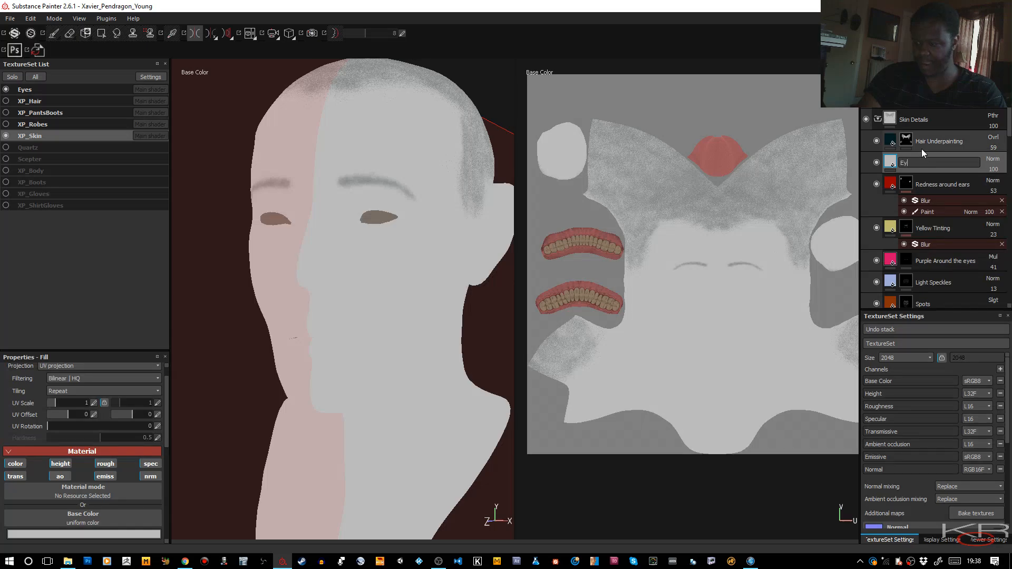
pyautogui.write('e Sockets')
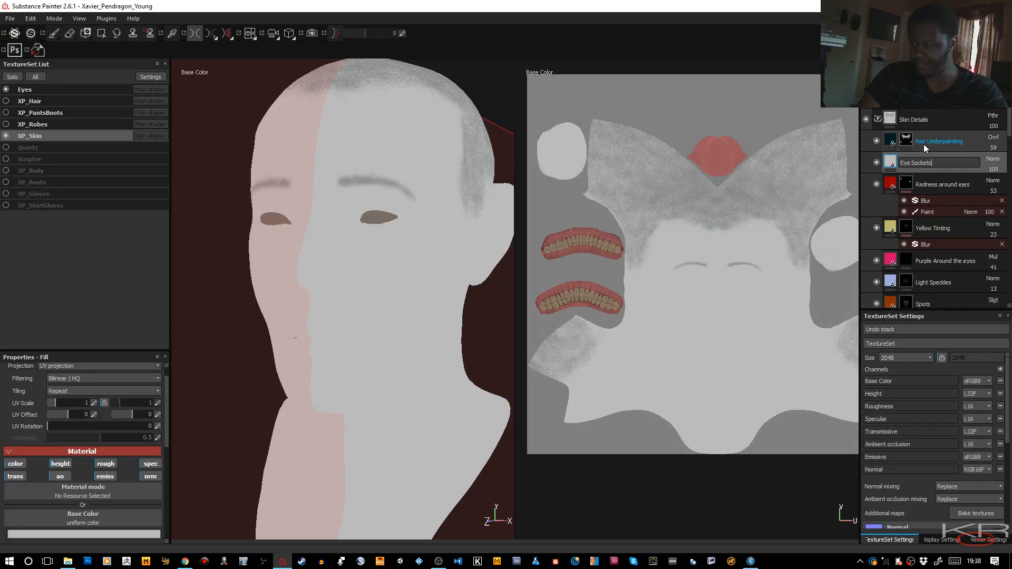
pyautogui.press('Return')
# Step: With the eyes hidden in the material view, limit the Eye Sockets fill to color, roughness and specular and give it a saturated red base color
pyautogui.press('m')
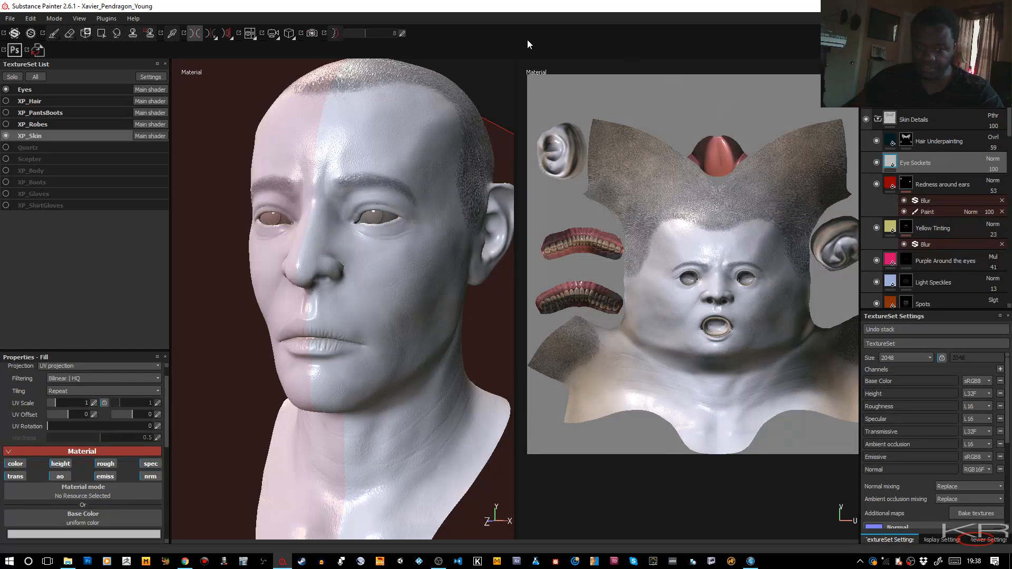
pyautogui.click(5, 89)
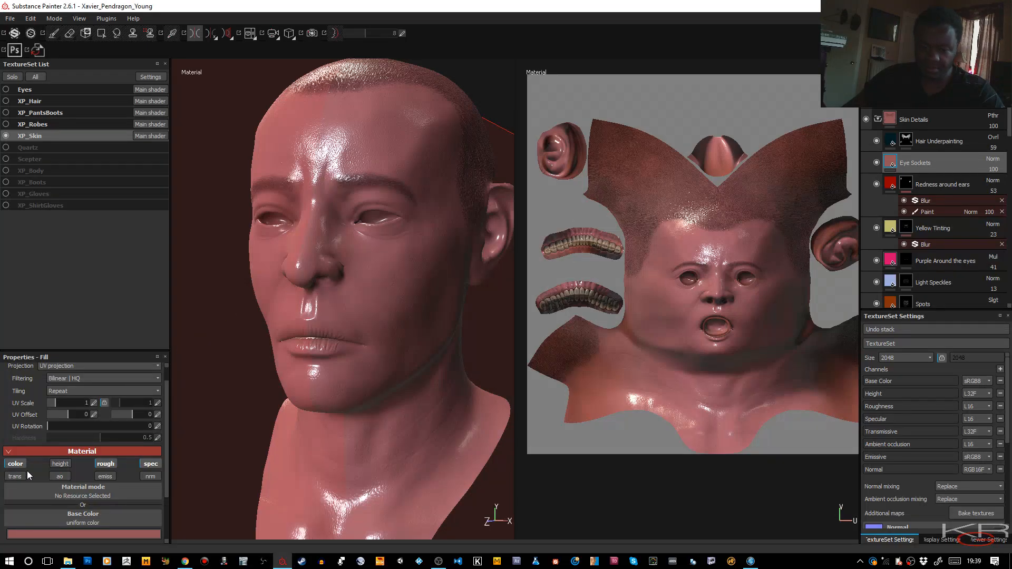
pyautogui.scroll(-2, 27, 470)
pyautogui.click(59, 483)
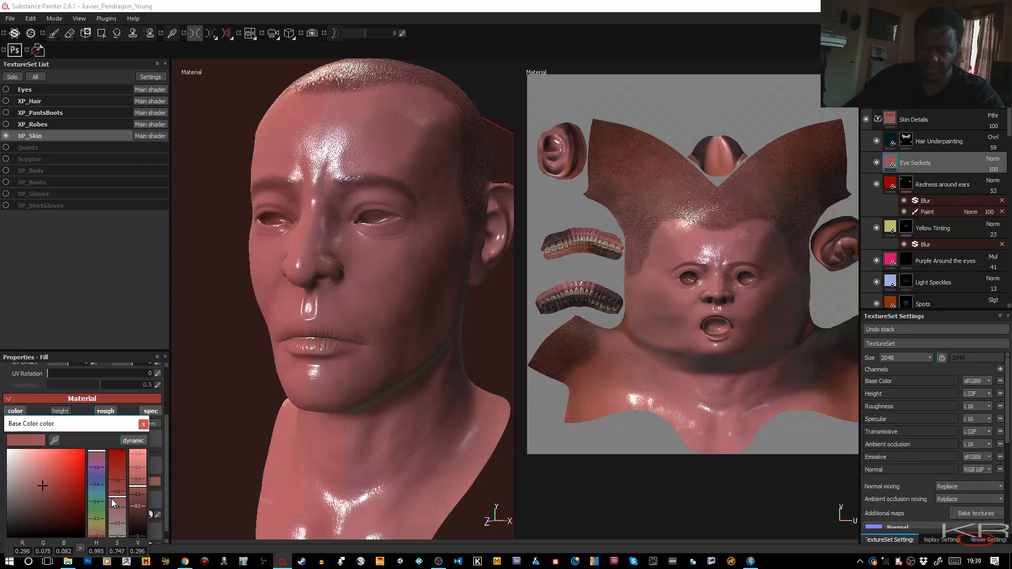
pyautogui.moveTo(113, 501); pyautogui.dragTo(115, 489)
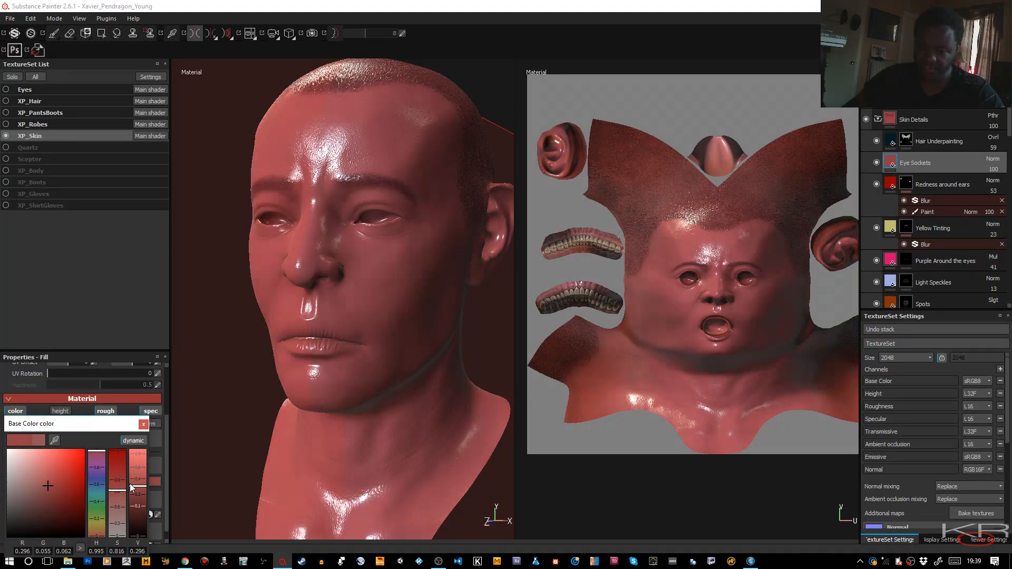
pyautogui.moveTo(135, 495); pyautogui.dragTo(135, 492)
pyautogui.click(144, 424)
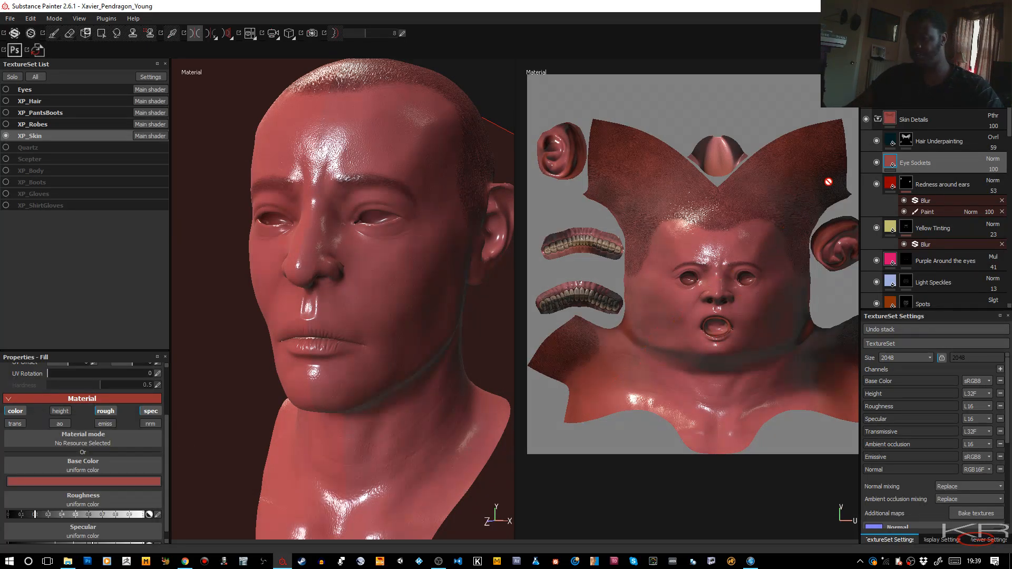
# Step: Add a black mask to the Eye Sockets layer and paint the red into the eye opening on the UV layout
pyautogui.rightClick(938, 165)
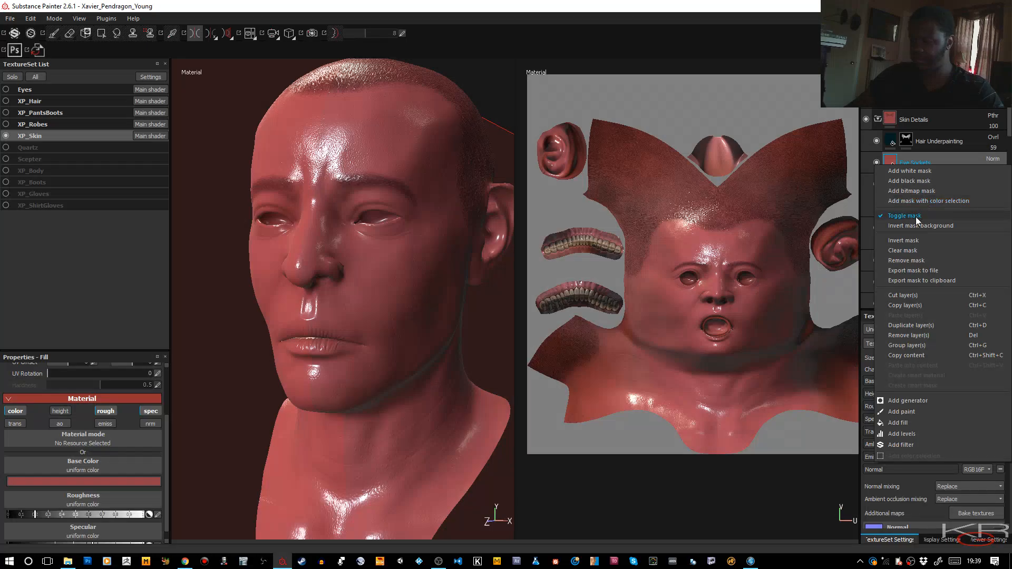
pyautogui.press('Escape')
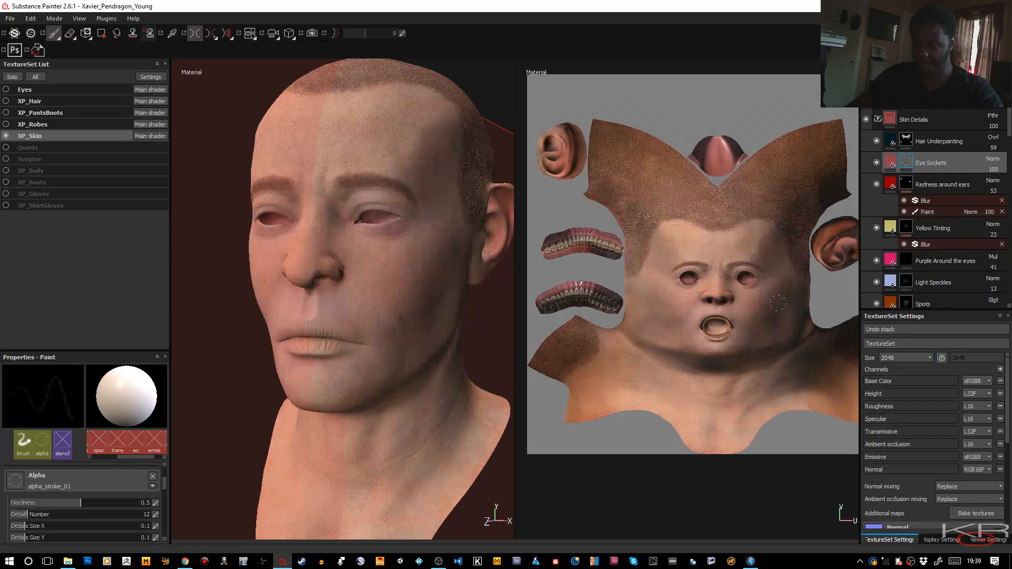
pyautogui.scroll(5, 760, 305)
pyautogui.scroll(5, 759, 304)
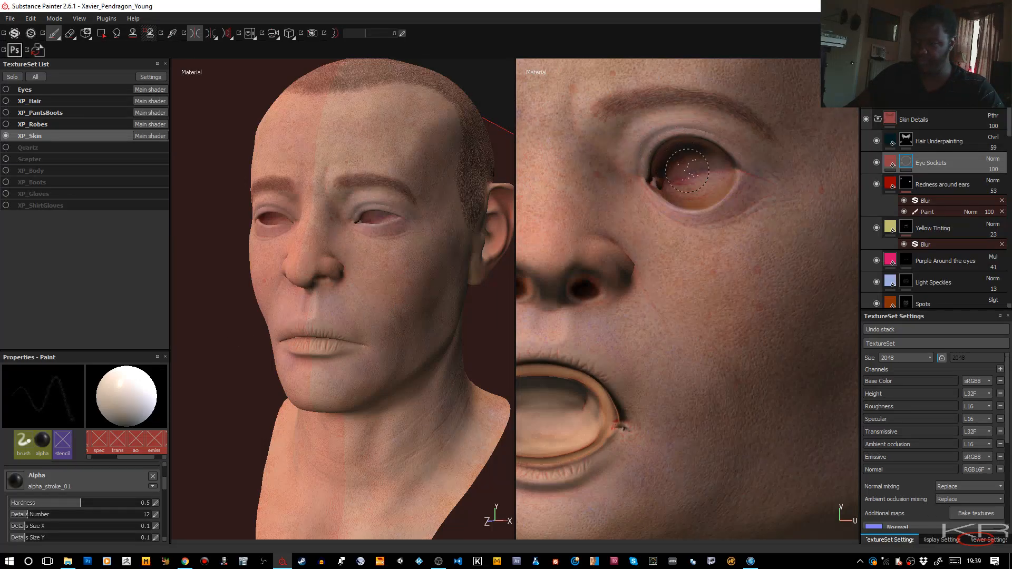
pyautogui.moveTo(687, 170); pyautogui.dragTo(669, 179)
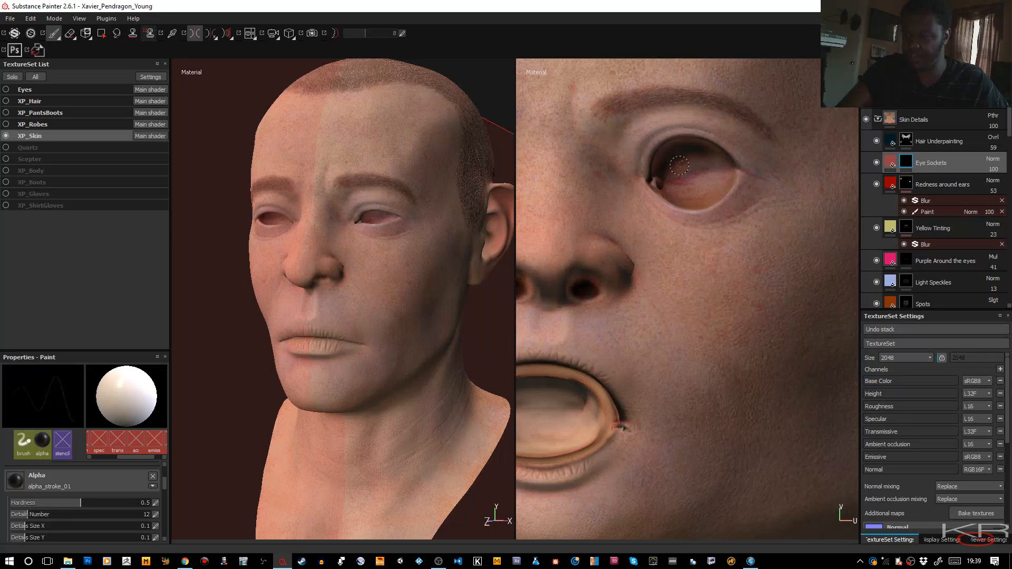
pyautogui.press('l')
pyautogui.press('d')
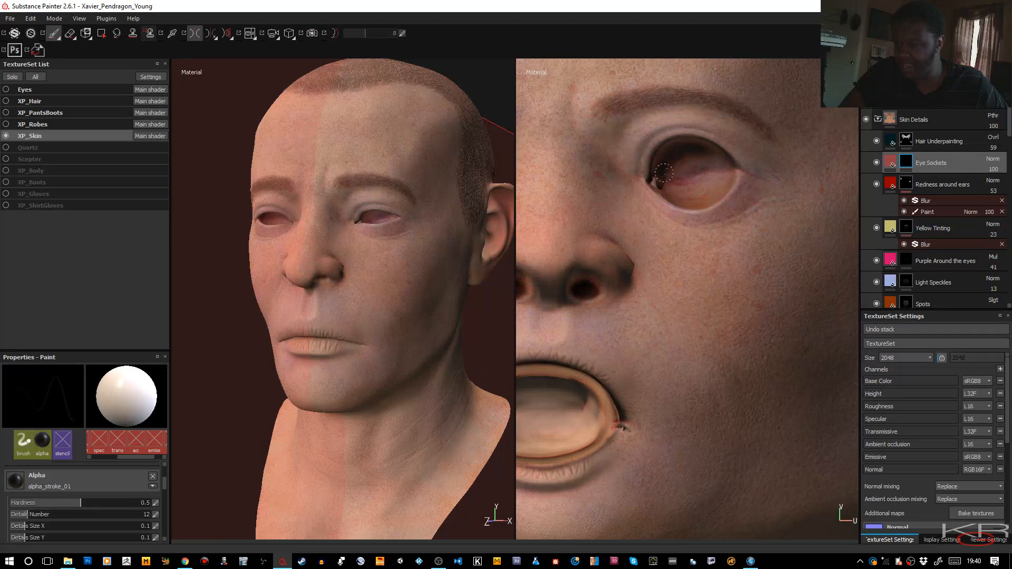
pyautogui.press('l')
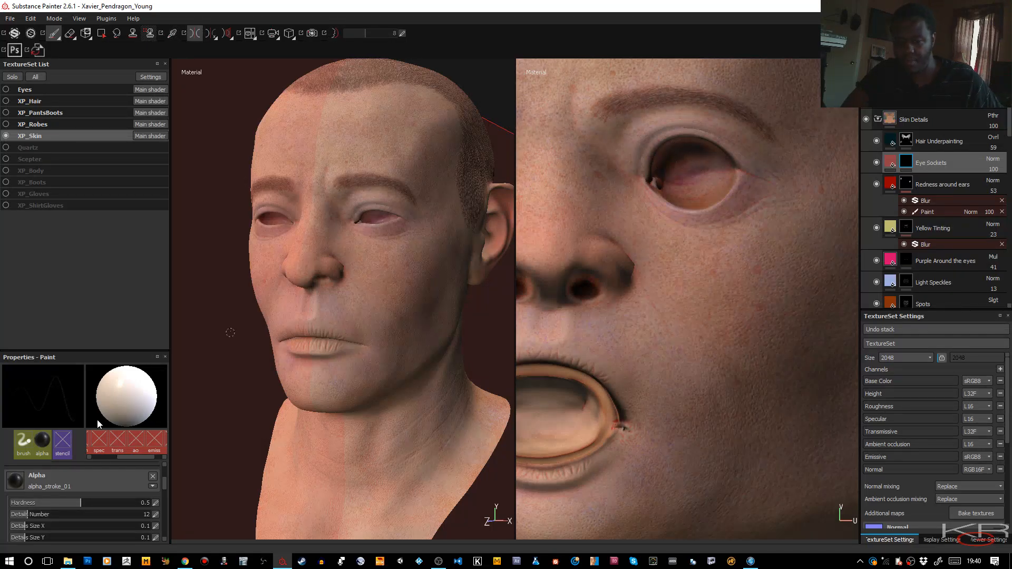
pyautogui.moveTo(164, 480); pyautogui.dragTo(165, 472)
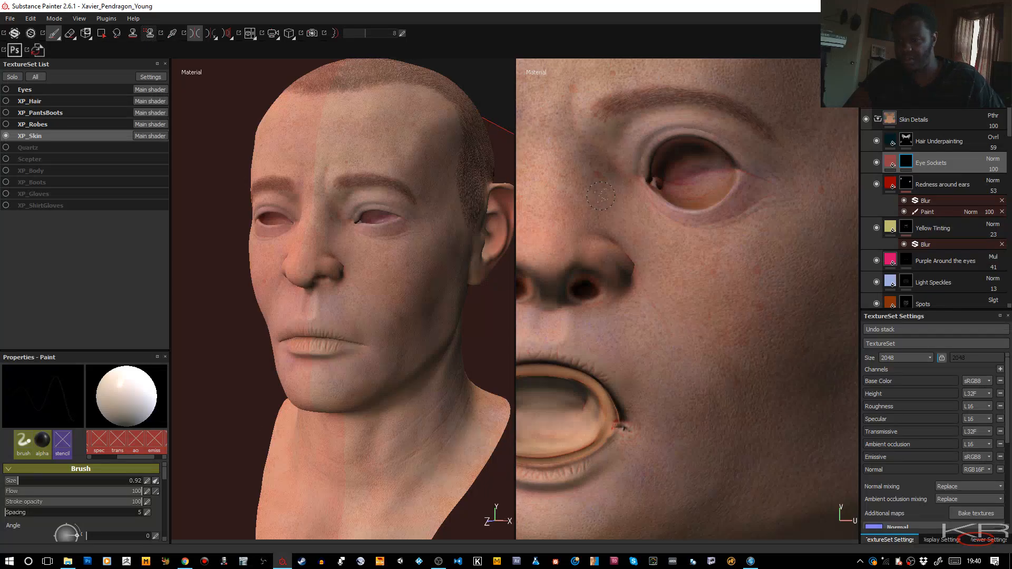
pyautogui.press('l')
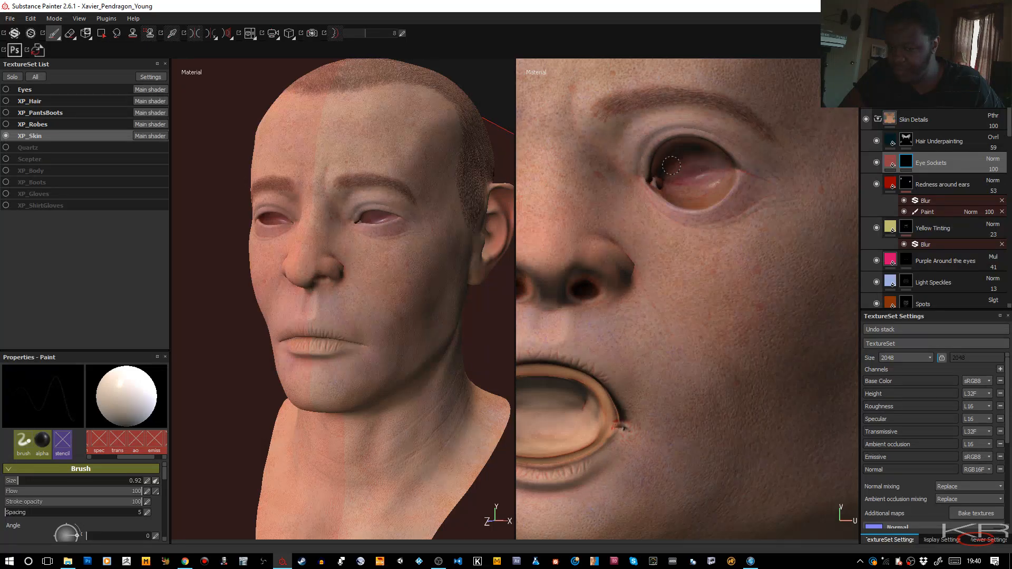
pyautogui.press('l')
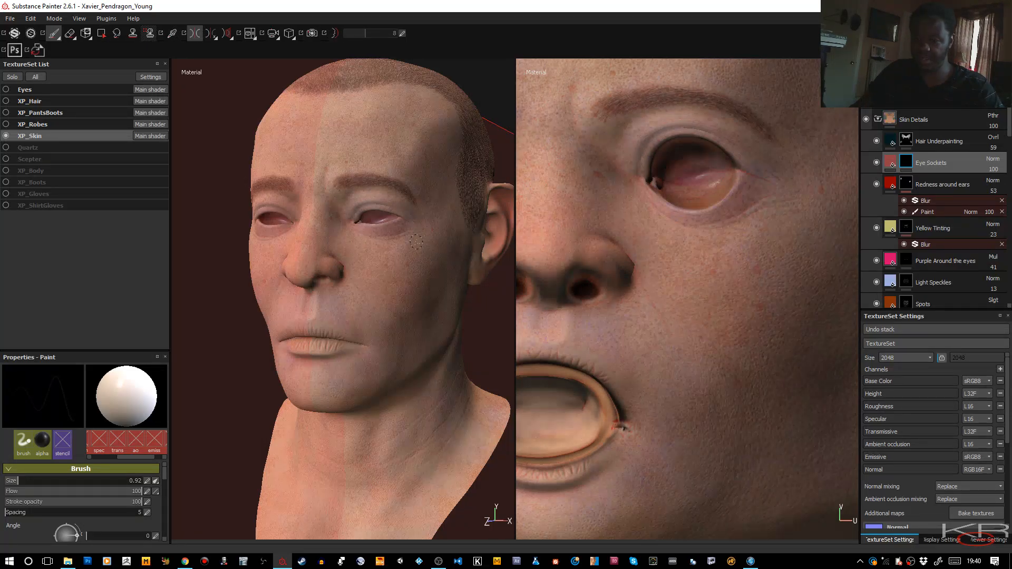
# Step: Switch to a soft round brush reduced to size 0.58 and paint the socket and inner eye corner on the 3D head
pyautogui.keyDown('alt'); pyautogui.moveTo(392, 232); pyautogui.dragTo(421, 390, button='right'); pyautogui.keyUp('alt')
pyautogui.keyDown('alt'); pyautogui.moveTo(382, 235); pyautogui.dragTo(474, 519, button='right'); pyautogui.keyUp('alt')
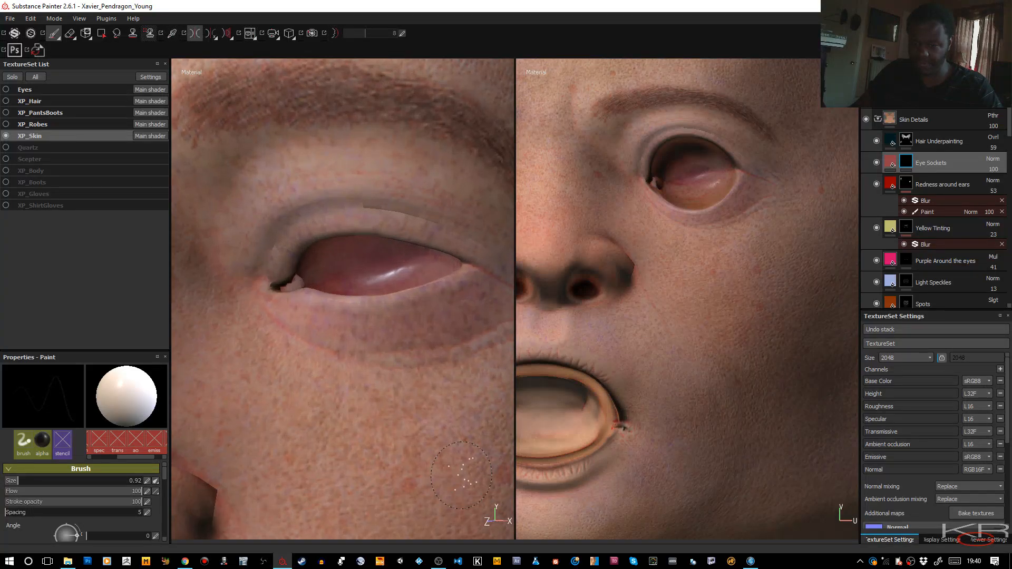
pyautogui.keyDown('alt'); pyautogui.moveTo(384, 318); pyautogui.dragTo(353, 352); pyautogui.keyUp('alt')
pyautogui.press('l')
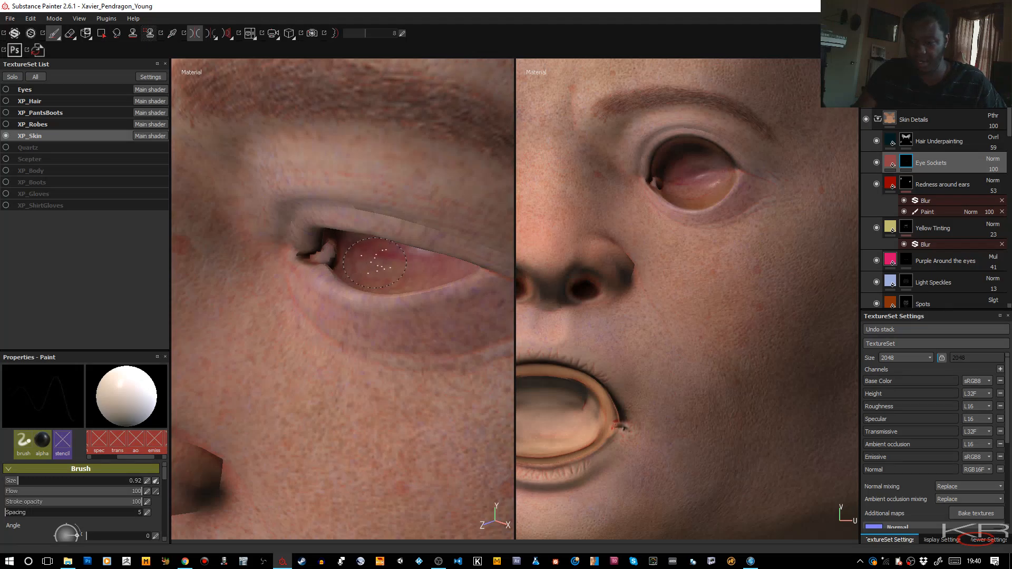
pyautogui.keyDown('ctrl'); pyautogui.moveTo(375, 262); pyautogui.dragTo(376, 266, button='right'); pyautogui.keyUp('ctrl')
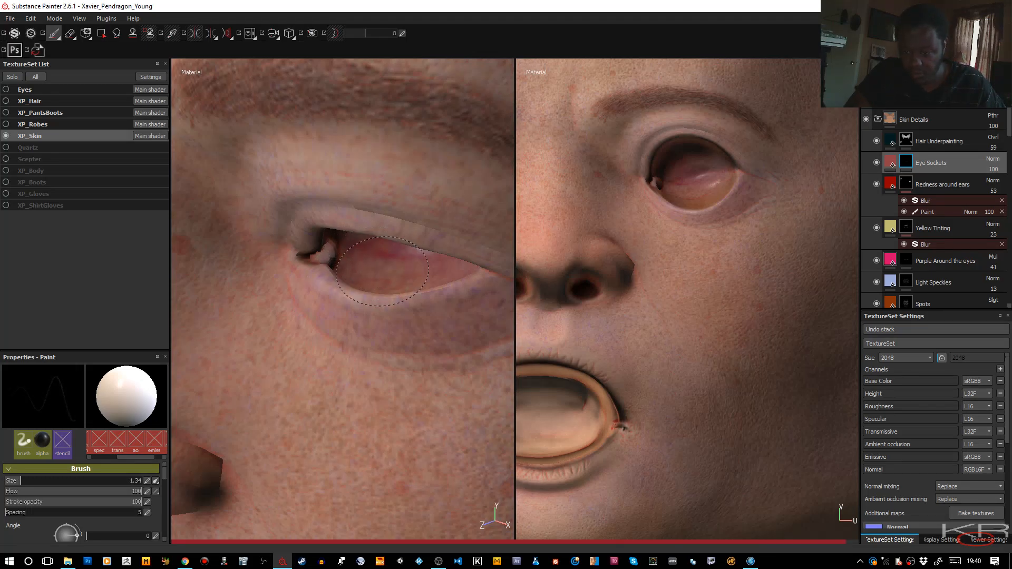
pyautogui.press('l')
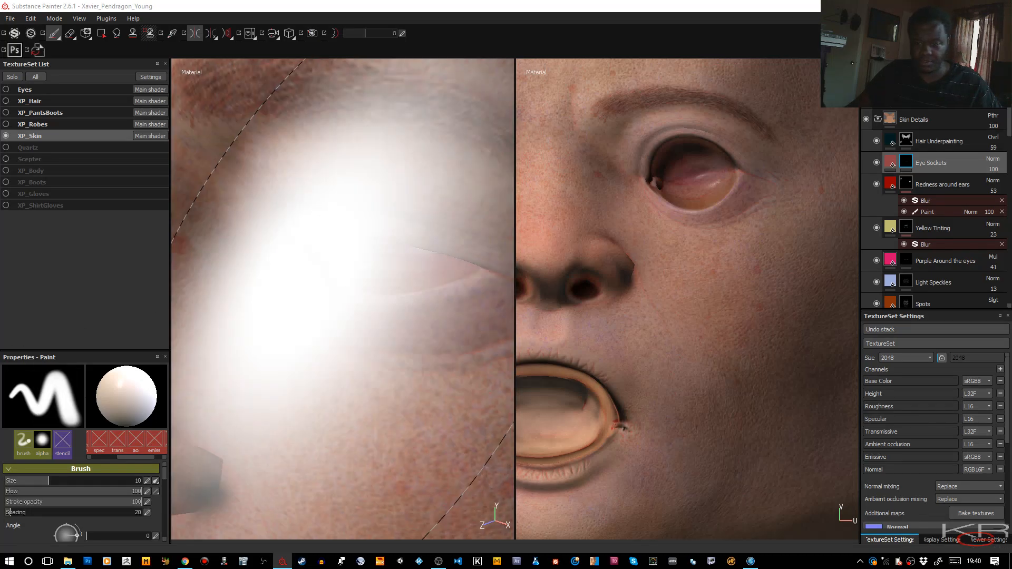
pyautogui.press('[')
pyautogui.press('[')
pyautogui.press('[')
pyautogui.press('[')
pyautogui.press('[')
pyautogui.press('[')
pyautogui.press('[')
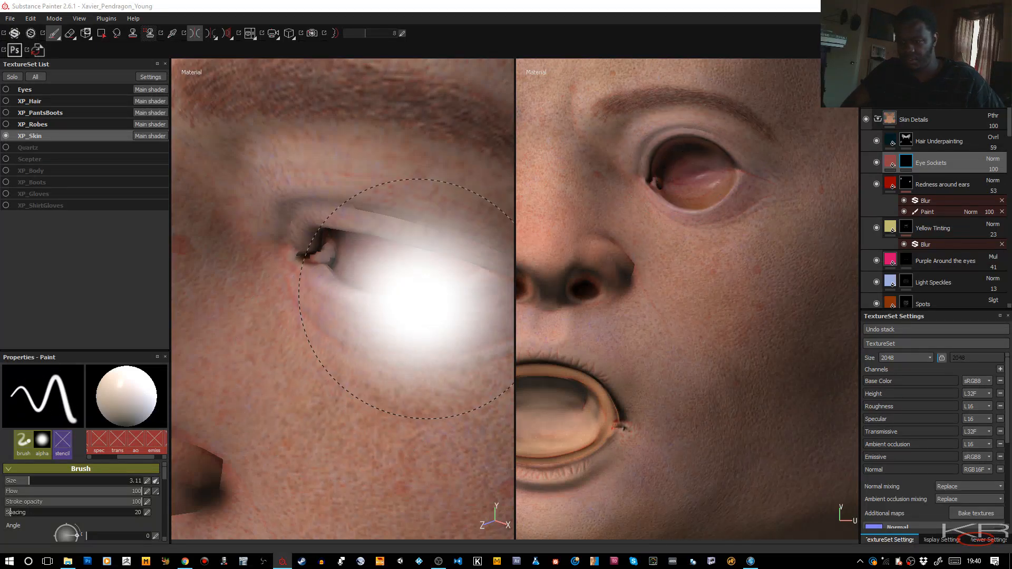
pyautogui.press('[')
pyautogui.press('[')
pyautogui.press('[')
pyautogui.press('[')
pyautogui.press('[')
pyautogui.press('[')
pyautogui.press('[')
pyautogui.press('[')
pyautogui.press('[')
pyautogui.press('[')
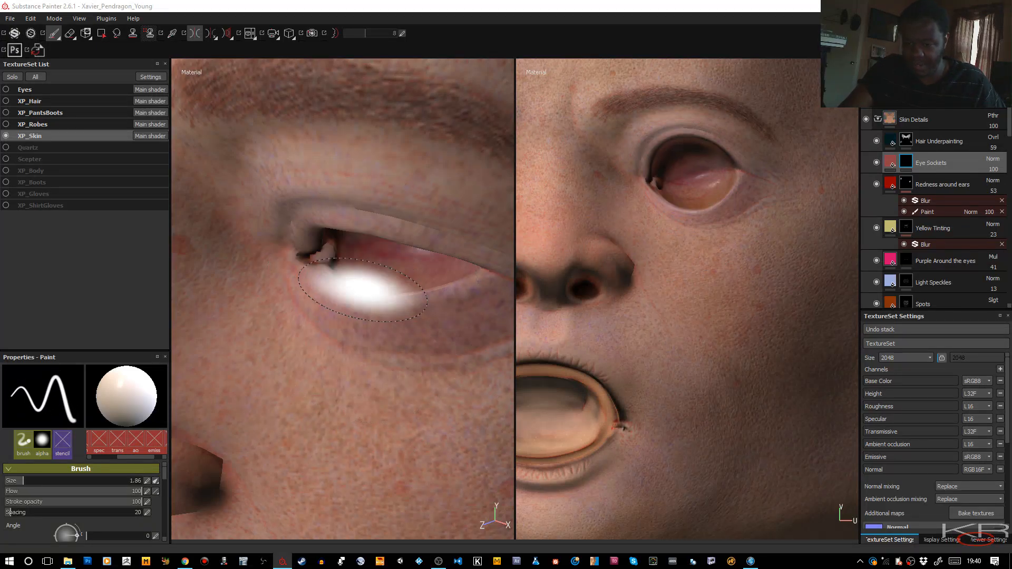
pyautogui.moveTo(350, 260); pyautogui.dragTo(334, 247)
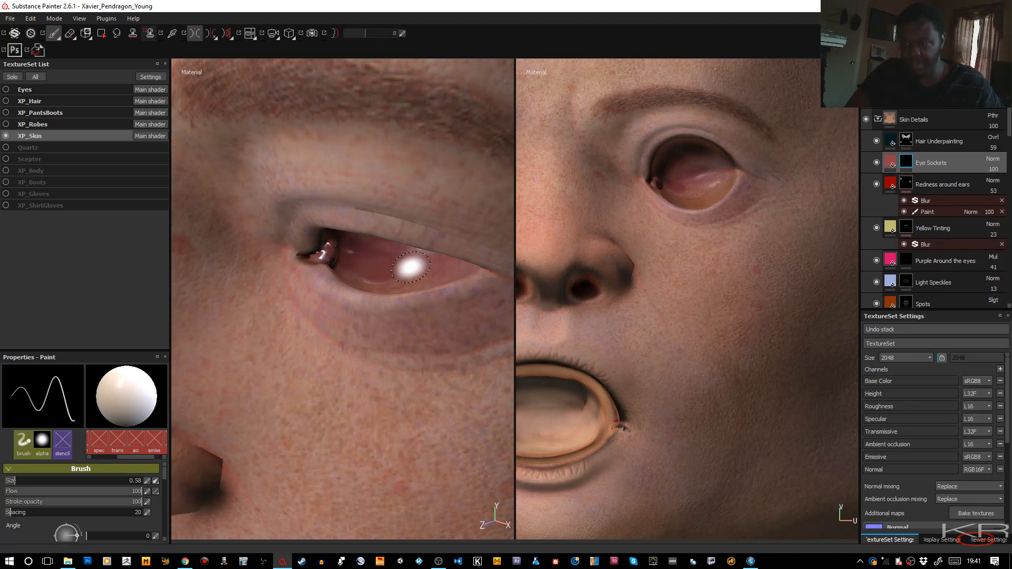
# Step: Show the Eyes texture set again and paint the outer eye corner and lower eyelid rim with a size 0.27 brush
pyautogui.moveTo(410, 268)
pyautogui.keyDown('alt'); pyautogui.mouseDown()
pyautogui.moveTo(400, 317)
pyautogui.moveTo(458, 255)
pyautogui.moveTo(466, 216)
pyautogui.moveTo(438, 231)
pyautogui.moveTo(462, 318)
pyautogui.moveTo(477, 323)
pyautogui.moveTo(463, 334)
pyautogui.mouseUp(); pyautogui.keyUp('alt')
pyautogui.press('l')
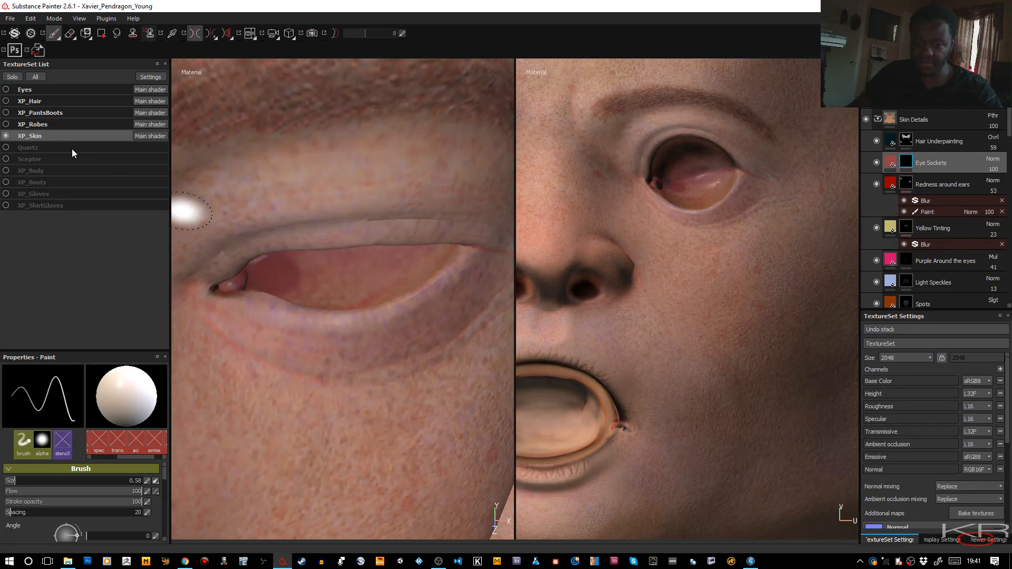
pyautogui.click(6, 91)
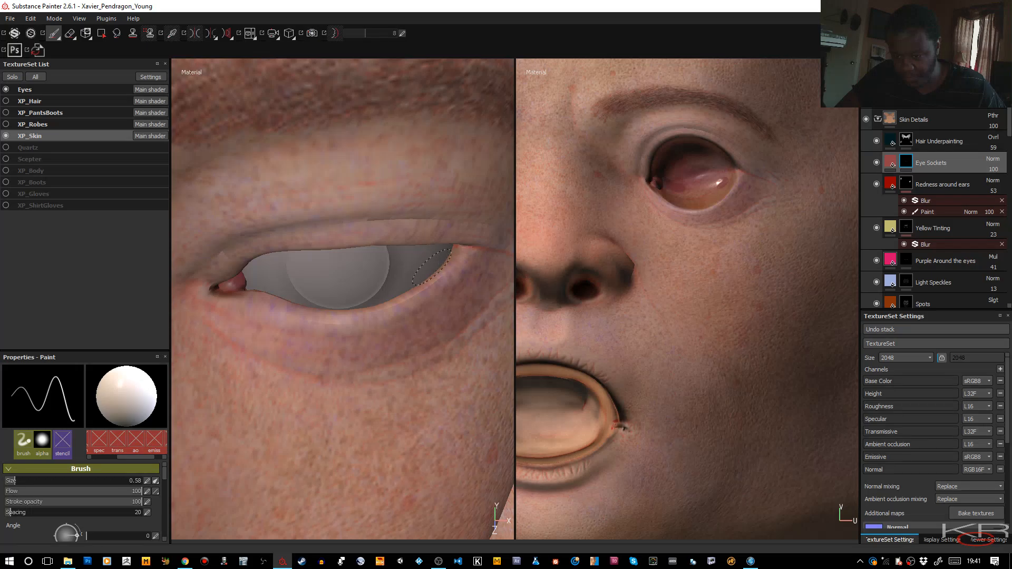
pyautogui.moveTo(422, 268)
pyautogui.keyDown('ctrl'); pyautogui.mouseDown(button='right')
pyautogui.moveTo(398, 267)
pyautogui.moveTo(449, 263)
pyautogui.mouseUp(button='right'); pyautogui.keyUp('ctrl')
pyautogui.click(454, 261)
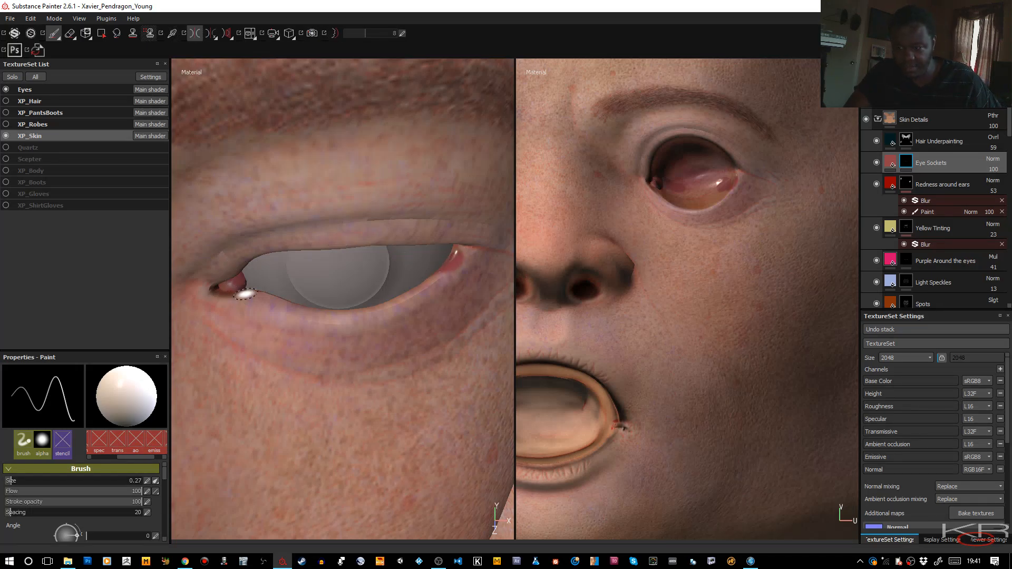
pyautogui.moveTo(246, 294); pyautogui.dragTo(253, 296)
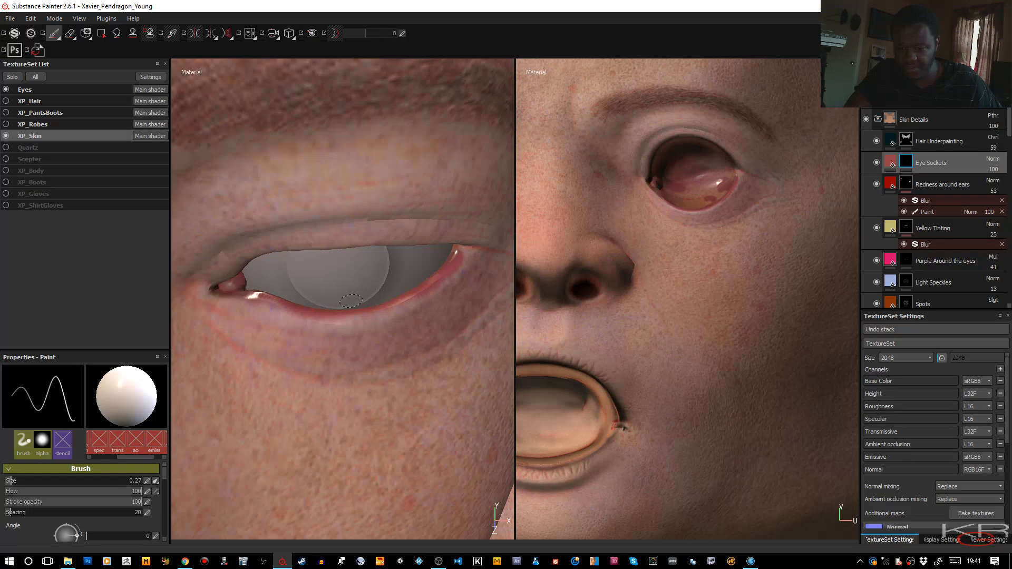
# Step: Enlarge the brush to size 0.85 and fill more of the eye socket interior on the UV layout
pyautogui.keyDown('alt'); pyautogui.moveTo(339, 235); pyautogui.dragTo(299, 94); pyautogui.keyUp('alt')
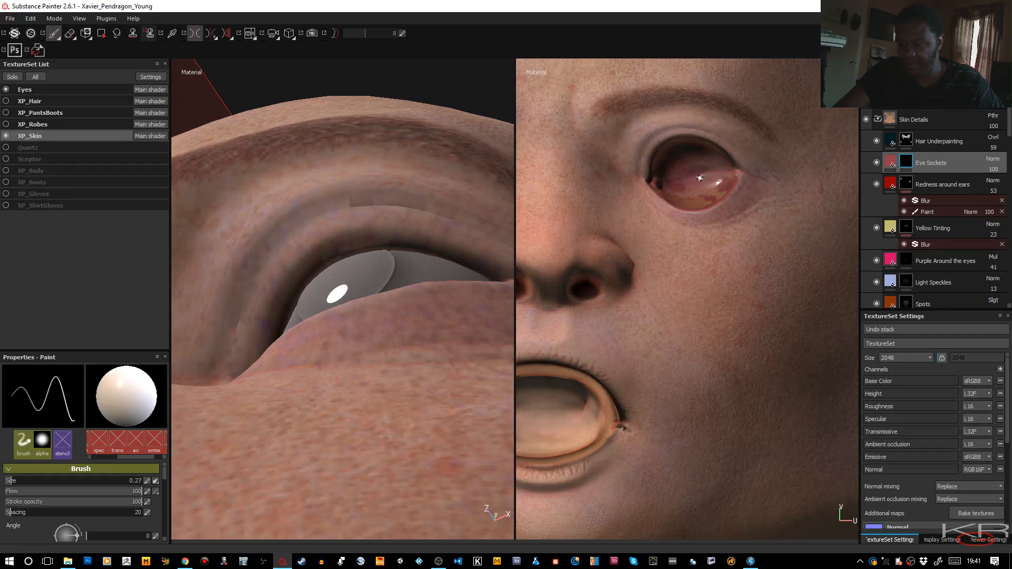
pyautogui.keyDown('ctrl'); pyautogui.moveTo(701, 179); pyautogui.dragTo(712, 178, button='right'); pyautogui.keyUp('ctrl')
pyautogui.moveTo(689, 166); pyautogui.dragTo(685, 171)
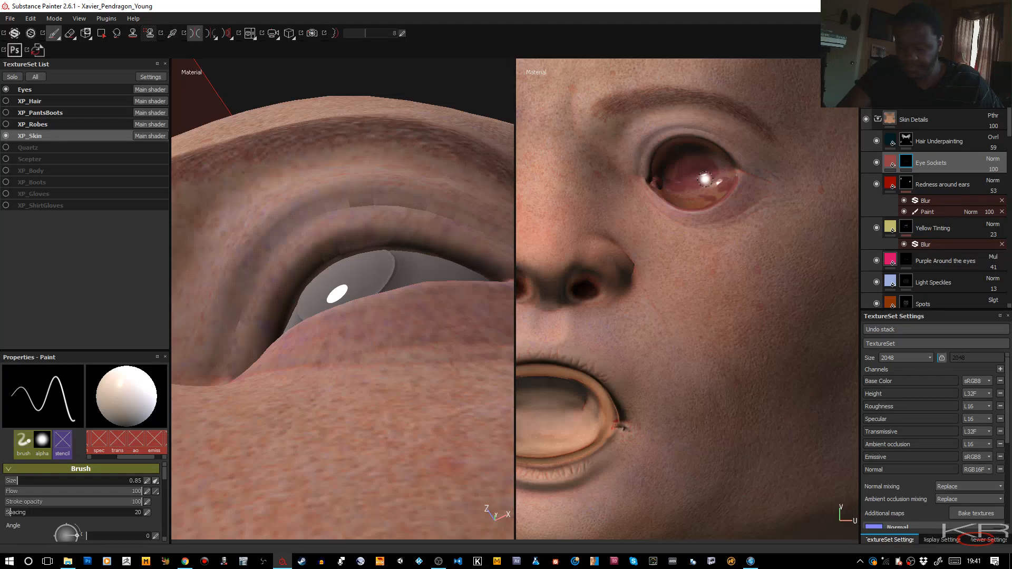
# Step: Isolate the XP_Skin texture set in the Base Color view and fill the gaps by the inner eye corner with a size 0.27 brush
pyautogui.press('c')
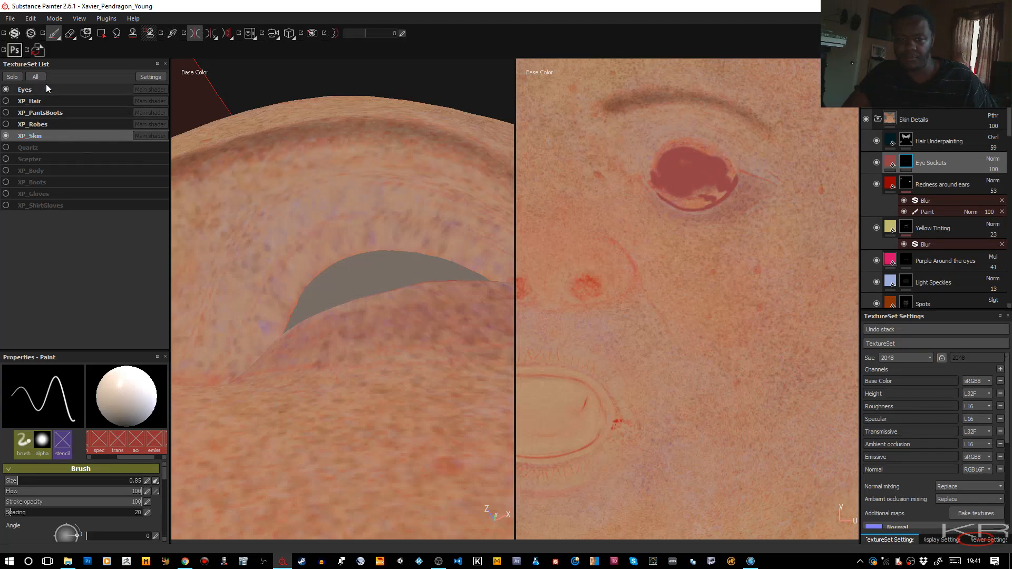
pyautogui.click(11, 82)
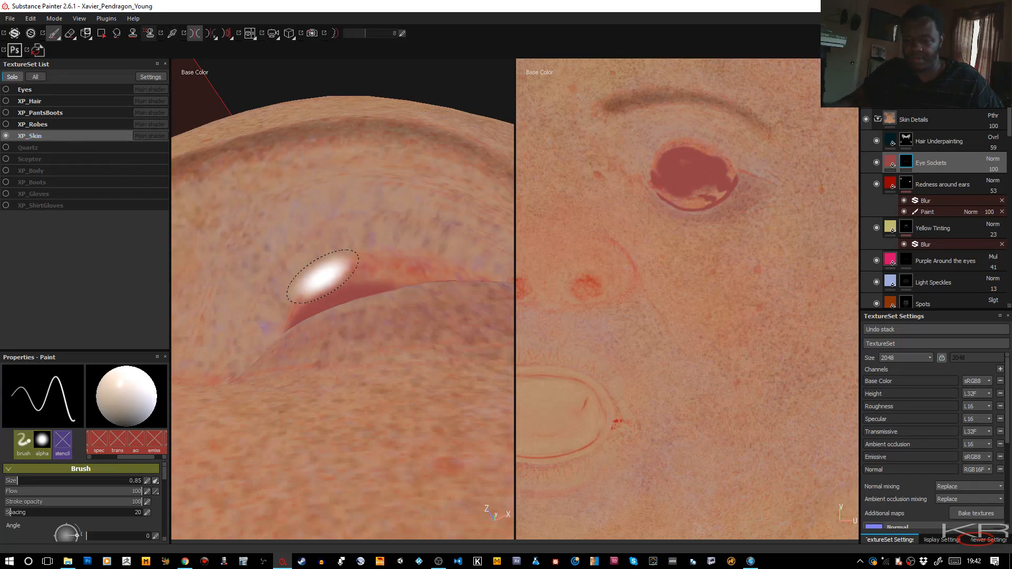
pyautogui.moveTo(374, 255)
pyautogui.keyDown('alt'); pyautogui.mouseDown()
pyautogui.moveTo(369, 409)
pyautogui.moveTo(341, 485)
pyautogui.moveTo(323, 497)
pyautogui.mouseUp(); pyautogui.keyUp('alt')
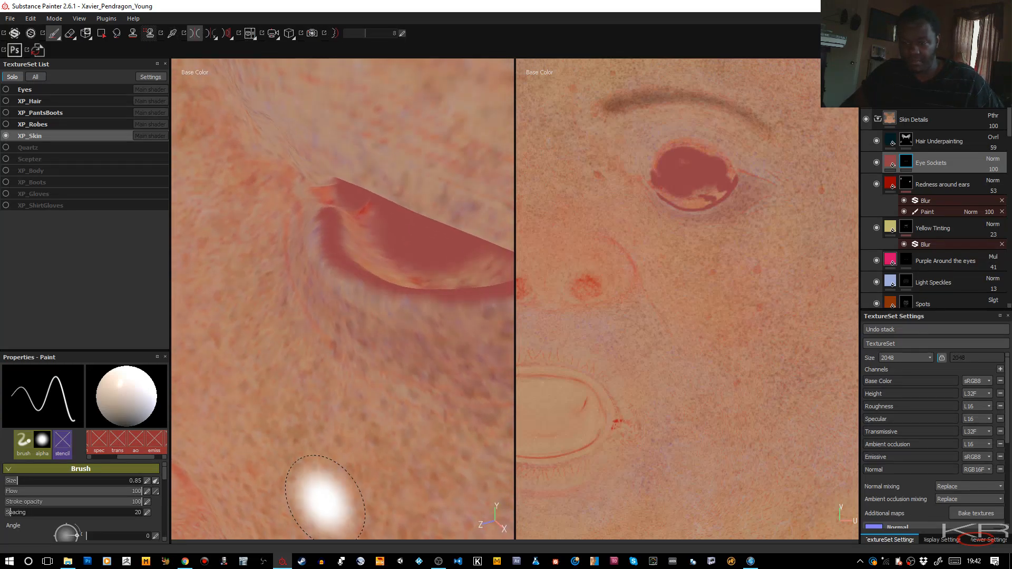
pyautogui.press('[')
pyautogui.press('[')
pyautogui.press('[')
pyautogui.press('[')
pyautogui.press('[')
pyautogui.press('[')
pyautogui.moveTo(353, 216)
pyautogui.mouseDown()
pyautogui.moveTo(352, 238)
pyautogui.moveTo(362, 215)
pyautogui.moveTo(341, 196)
pyautogui.mouseUp()
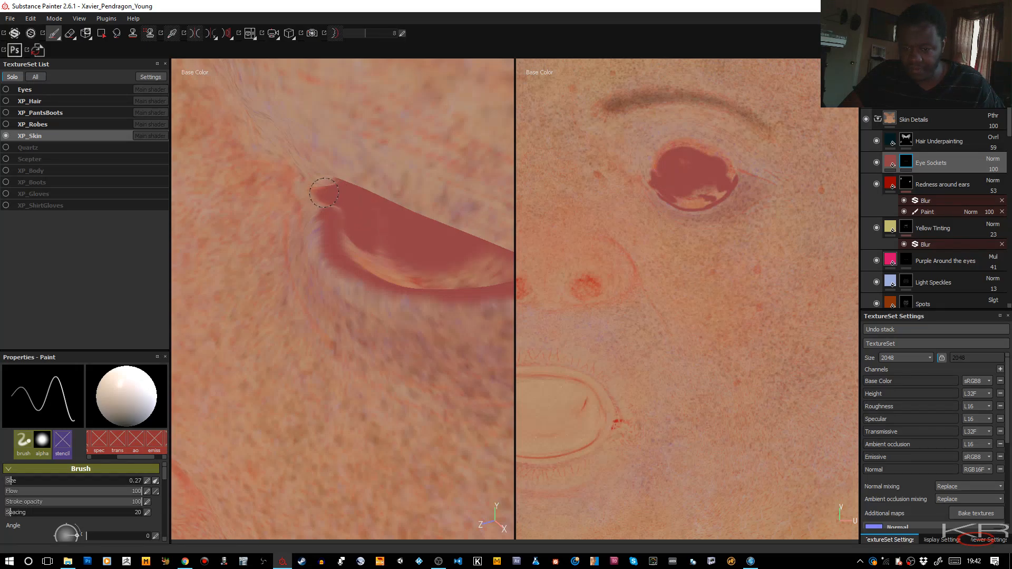
# Step: Fill the inner eye corner, then enlarge the brush to size 0.52 and paint the socket interior beneath the upper lid
pyautogui.moveTo(345, 237)
pyautogui.mouseDown()
pyautogui.moveTo(355, 255)
pyautogui.moveTo(374, 249)
pyautogui.mouseUp()
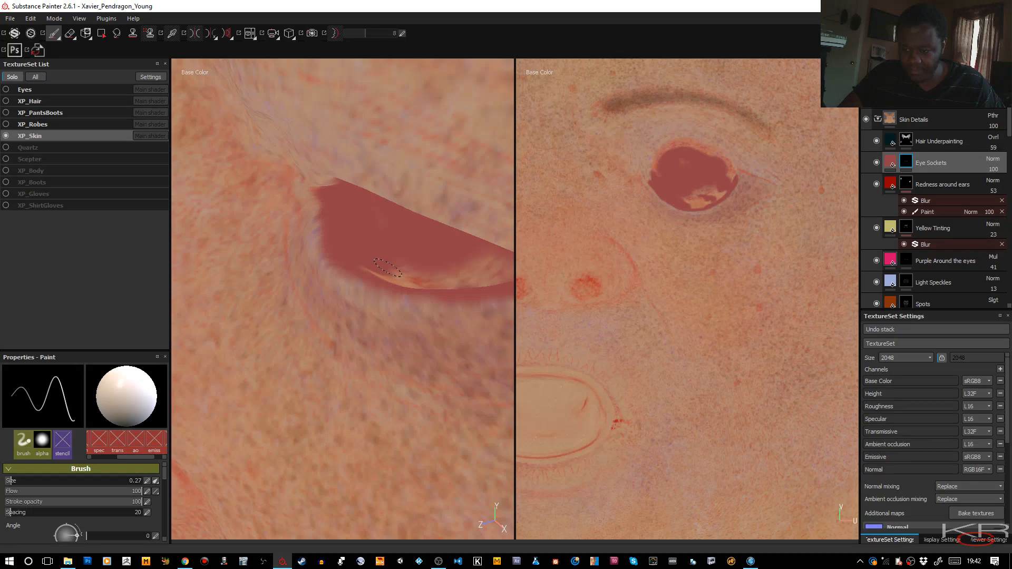
pyautogui.keyDown('alt'); pyautogui.moveTo(387, 245); pyautogui.dragTo(384, 253, button='right'); pyautogui.keyUp('alt')
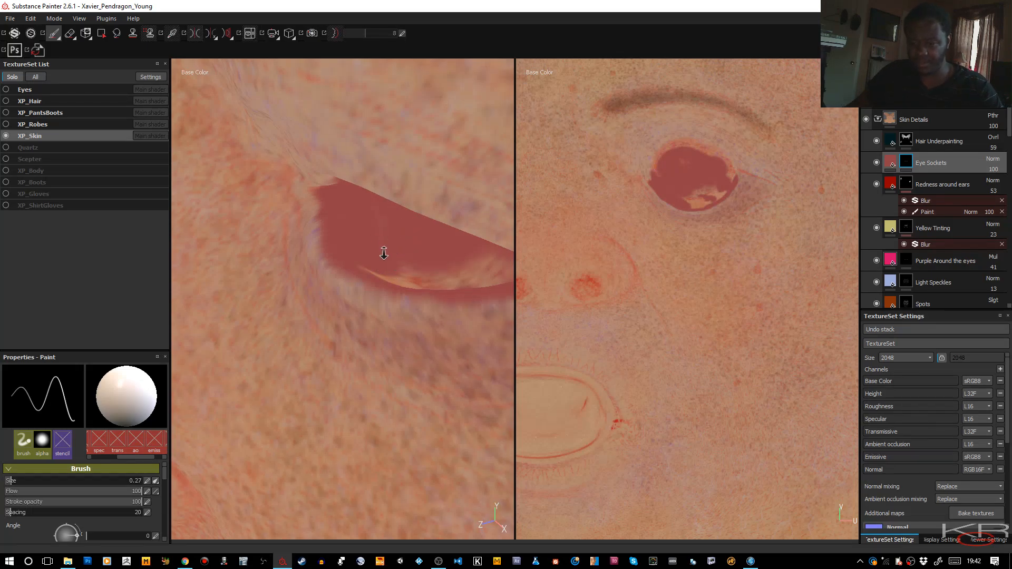
pyautogui.moveTo(384, 253)
pyautogui.keyDown('alt'); pyautogui.mouseDown()
pyautogui.moveTo(435, 242)
pyautogui.moveTo(463, 163)
pyautogui.moveTo(432, 111)
pyautogui.moveTo(384, 134)
pyautogui.moveTo(330, 266)
pyautogui.moveTo(350, 226)
pyautogui.mouseUp(); pyautogui.keyUp('alt')
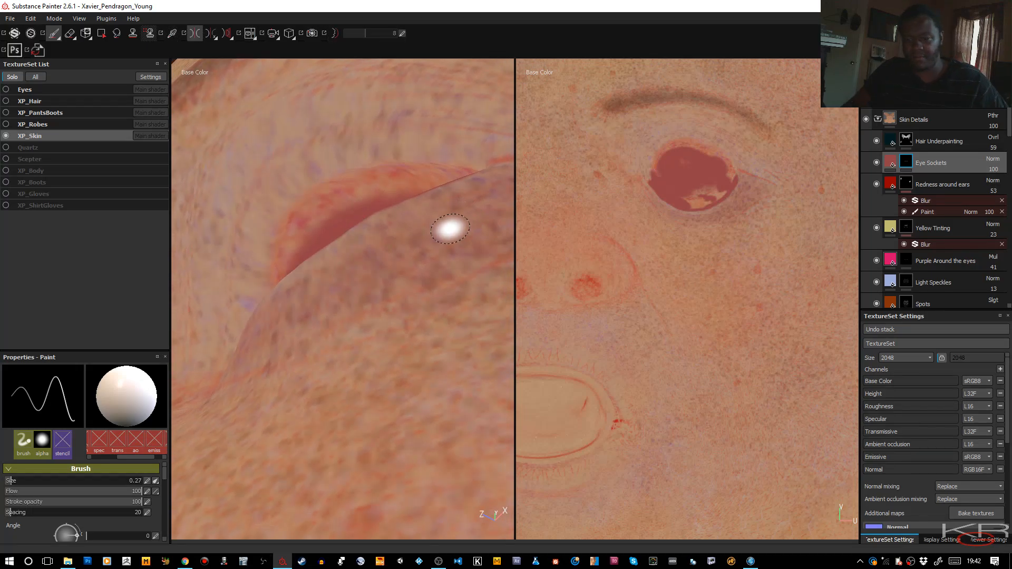
pyautogui.moveTo(339, 210)
pyautogui.keyDown('ctrl'); pyautogui.mouseDown(button='right')
pyautogui.moveTo(343, 198)
pyautogui.moveTo(340, 208)
pyautogui.mouseUp(button='right'); pyautogui.keyUp('ctrl')
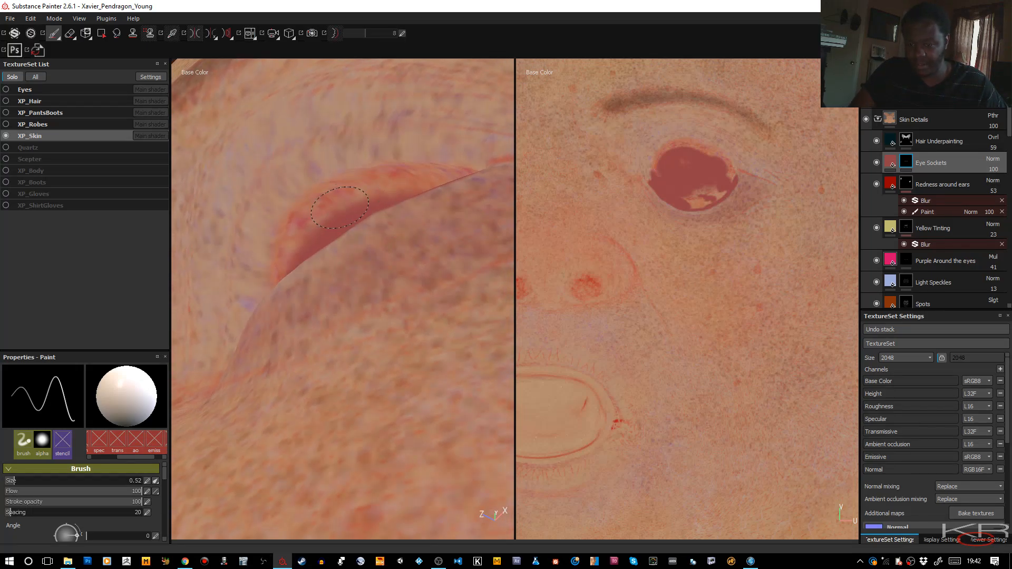
pyautogui.moveTo(340, 207)
pyautogui.mouseDown()
pyautogui.moveTo(308, 226)
pyautogui.moveTo(416, 182)
pyautogui.moveTo(325, 203)
pyautogui.mouseUp()
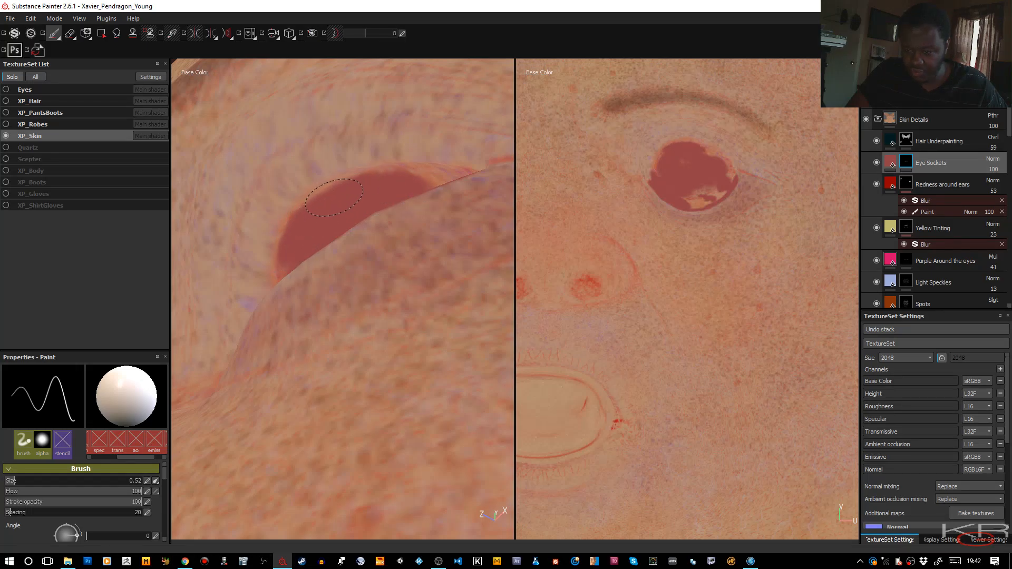
pyautogui.moveTo(354, 188)
pyautogui.keyDown('alt'); pyautogui.mouseDown()
pyautogui.moveTo(354, 223)
pyautogui.moveTo(476, 255)
pyautogui.mouseUp(); pyautogui.keyUp('alt')
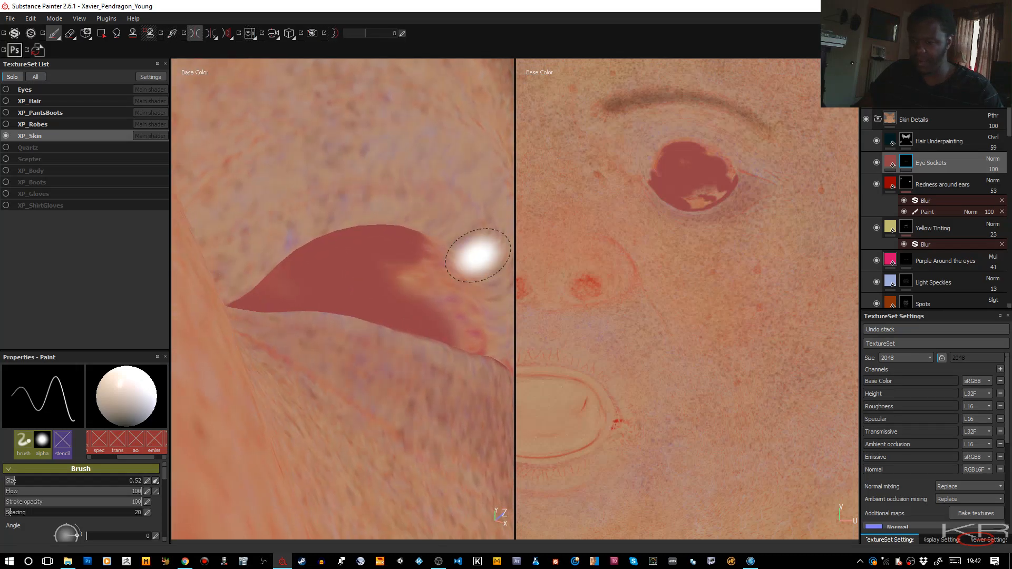
pyautogui.moveTo(408, 271)
pyautogui.mouseDown()
pyautogui.moveTo(392, 281)
pyautogui.moveTo(444, 277)
pyautogui.moveTo(467, 329)
pyautogui.moveTo(428, 256)
pyautogui.mouseUp()
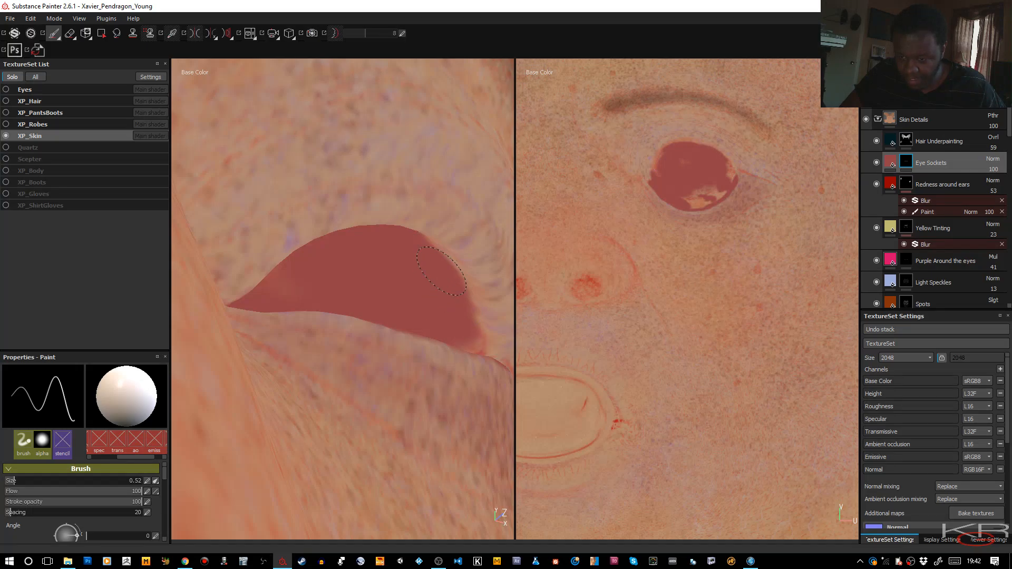
# Step: Fill the socket's outer corner on the 3D head in the Base Color view, finishing the edges with a size 0.27 brush
pyautogui.press('m')
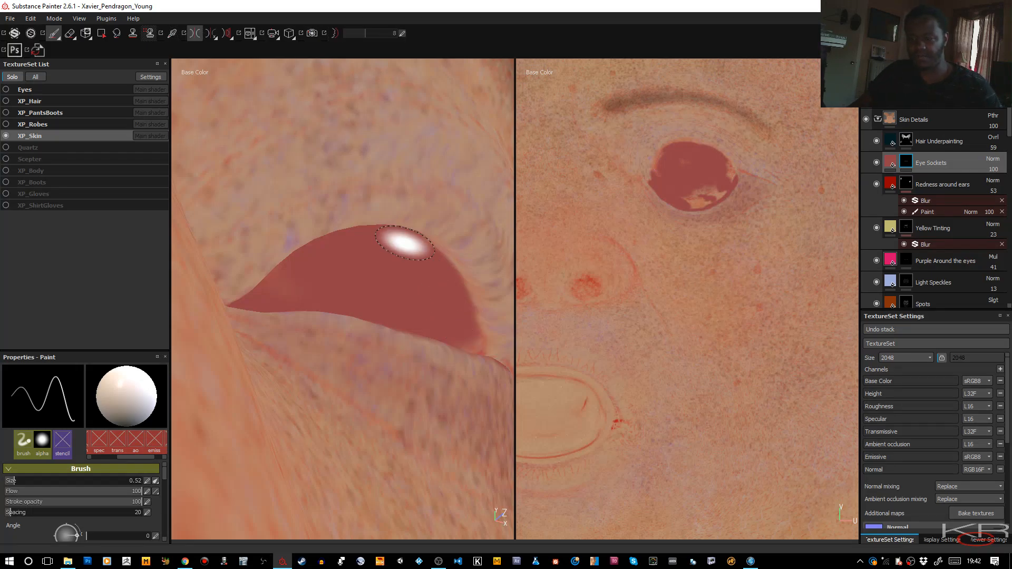
pyautogui.press('c')
pyautogui.keyDown('alt'); pyautogui.moveTo(396, 277); pyautogui.dragTo(397, 287, button='right'); pyautogui.keyUp('alt')
pyautogui.keyDown('alt'); pyautogui.moveTo(397, 287); pyautogui.dragTo(406, 354); pyautogui.keyUp('alt')
pyautogui.keyDown('alt'); pyautogui.moveTo(406, 355); pyautogui.dragTo(351, 346, button='middle'); pyautogui.keyUp('alt')
pyautogui.press('l')
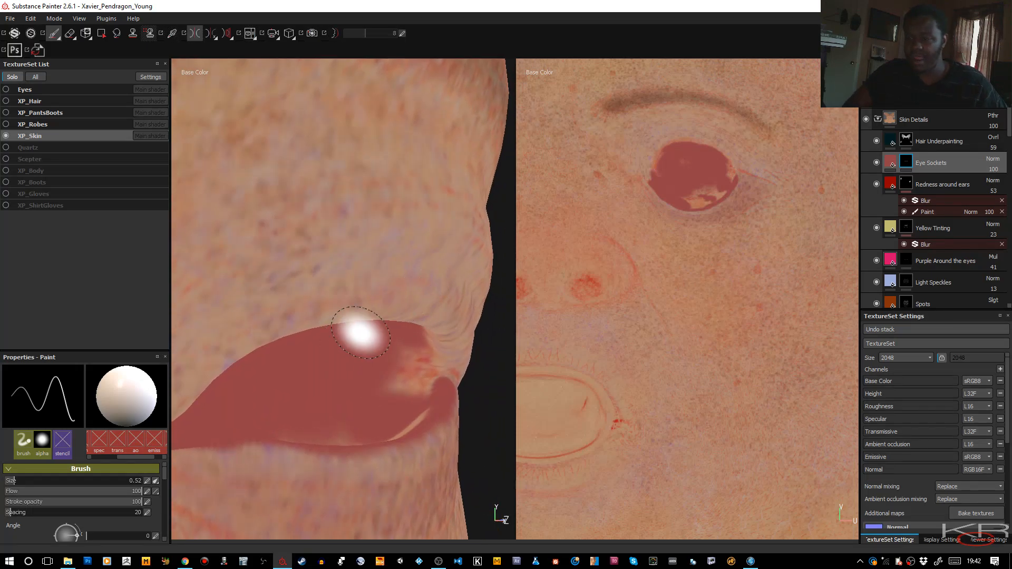
pyautogui.moveTo(350, 365); pyautogui.dragTo(395, 373)
pyautogui.keyDown('ctrl'); pyautogui.moveTo(391, 370); pyautogui.dragTo(363, 370, button='right'); pyautogui.keyUp('ctrl')
pyautogui.moveTo(405, 355); pyautogui.dragTo(411, 372)
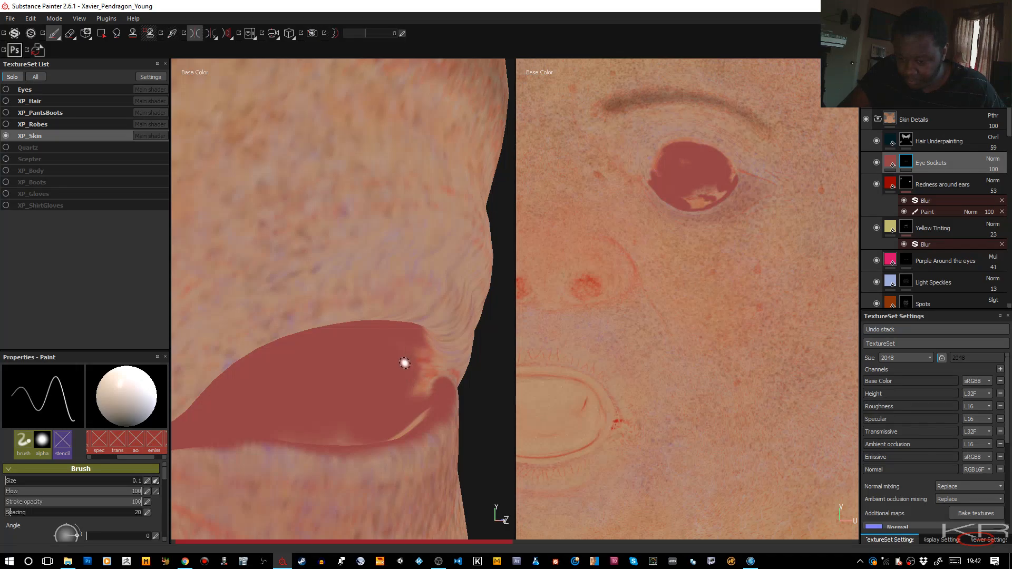
pyautogui.keyDown('ctrl'); pyautogui.moveTo(405, 362); pyautogui.dragTo(416, 353, button='right'); pyautogui.keyUp('ctrl')
pyautogui.moveTo(416, 352)
pyautogui.mouseDown()
pyautogui.moveTo(418, 389)
pyautogui.moveTo(414, 371)
pyautogui.mouseUp()
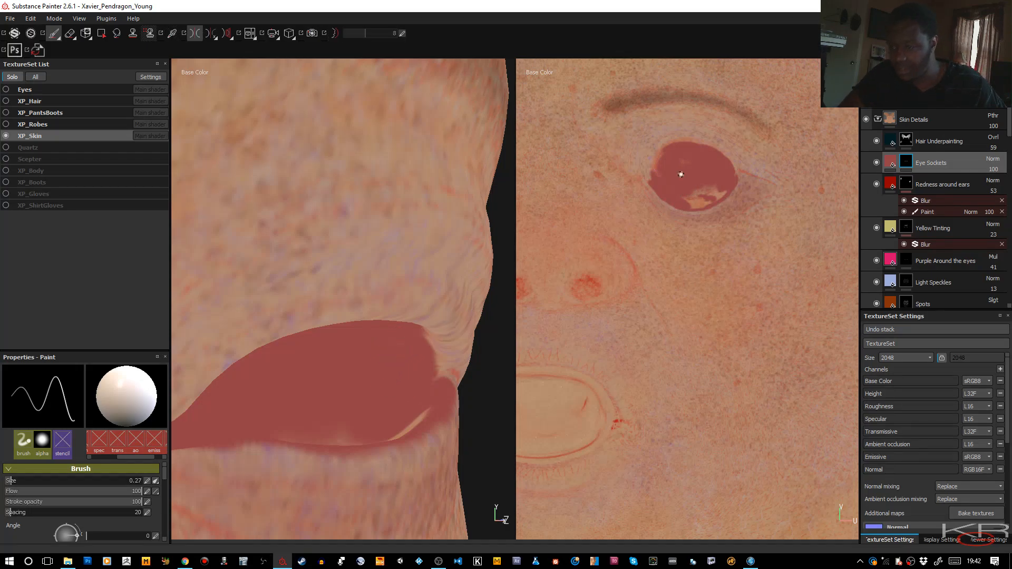
# Step: Enlarge the brush to size 0.85 and fill the remaining unpainted gaps inside the eye socket on the UV layout
pyautogui.keyDown('ctrl'); pyautogui.moveTo(695, 191); pyautogui.dragTo(705, 183, button='right'); pyautogui.keyUp('ctrl')
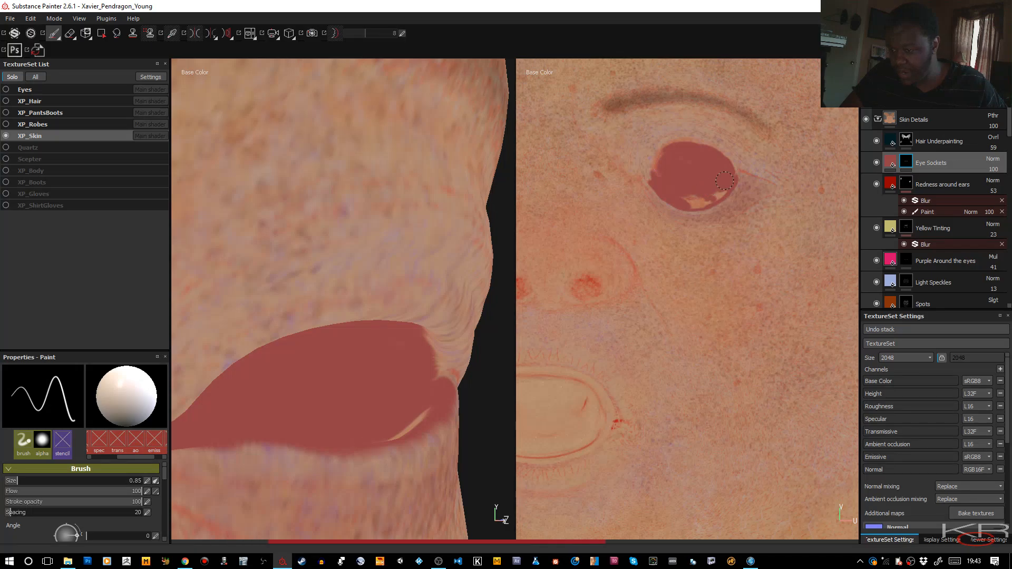
pyautogui.moveTo(718, 192); pyautogui.dragTo(712, 195)
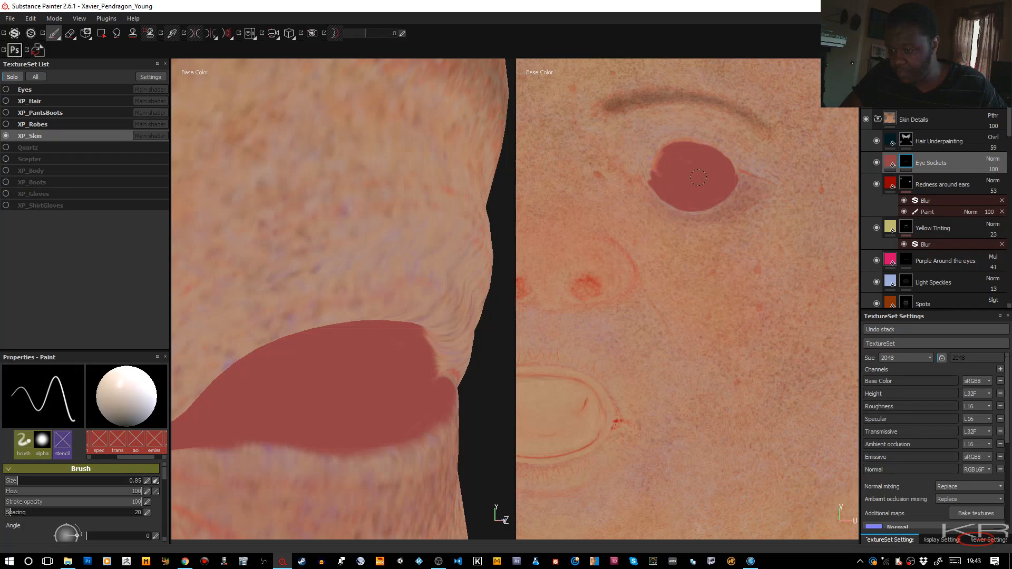
pyautogui.moveTo(724, 174); pyautogui.dragTo(701, 184)
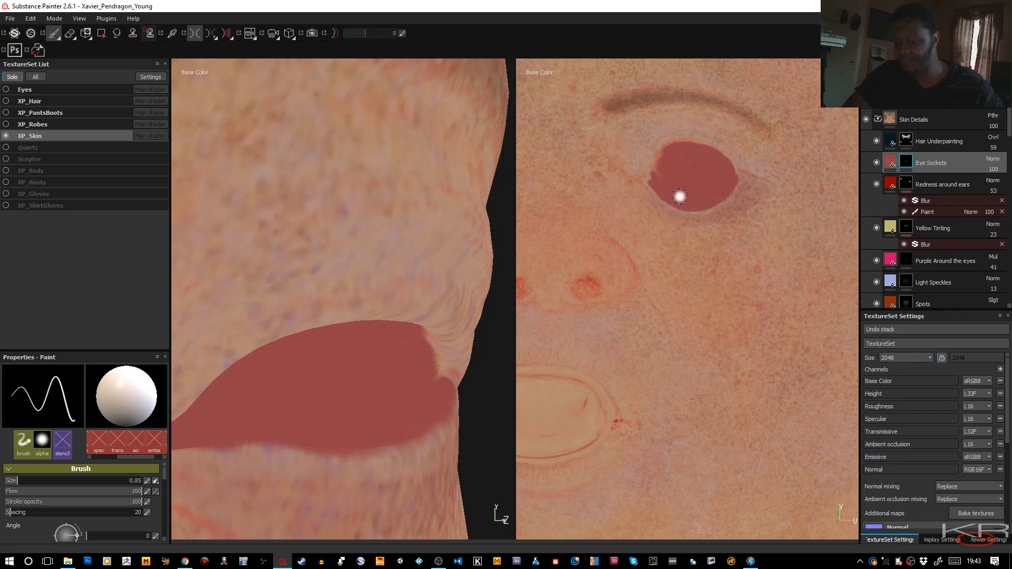
# Step: Reduce the brush to size 0.52 and paint the deep socket edge under the upper lid, rounding its outline on the UV layout
pyautogui.keyDown('alt'); pyautogui.moveTo(418, 323); pyautogui.dragTo(392, 162); pyautogui.keyUp('alt')
pyautogui.keyDown('alt'); pyautogui.moveTo(381, 162); pyautogui.dragTo(233, 197); pyautogui.keyUp('alt')
pyautogui.keyDown('alt'); pyautogui.moveTo(305, 212); pyautogui.dragTo(326, 217, button='middle'); pyautogui.keyUp('alt')
pyautogui.keyDown('alt'); pyautogui.moveTo(326, 217); pyautogui.dragTo(349, 248, button='right'); pyautogui.keyUp('alt')
pyautogui.moveTo(349, 248)
pyautogui.keyDown('alt'); pyautogui.mouseDown()
pyautogui.moveTo(363, 215)
pyautogui.moveTo(346, 226)
pyautogui.mouseUp(); pyautogui.keyUp('alt')
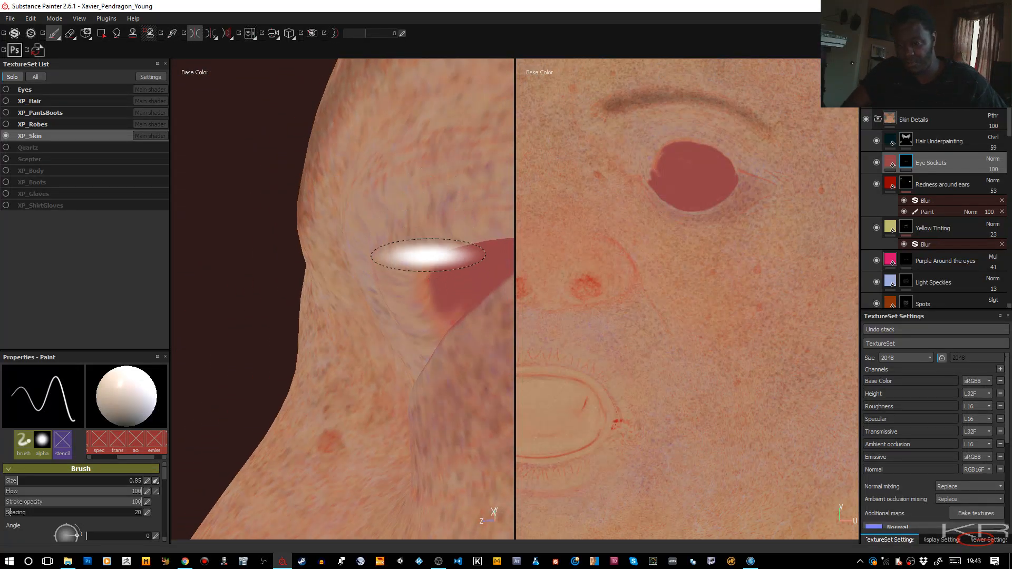
pyautogui.keyDown('ctrl'); pyautogui.moveTo(433, 290); pyautogui.dragTo(416, 290, button='right'); pyautogui.keyUp('ctrl')
pyautogui.moveTo(433, 288)
pyautogui.mouseDown()
pyautogui.moveTo(437, 310)
pyautogui.moveTo(421, 301)
pyautogui.moveTo(430, 282)
pyautogui.mouseUp()
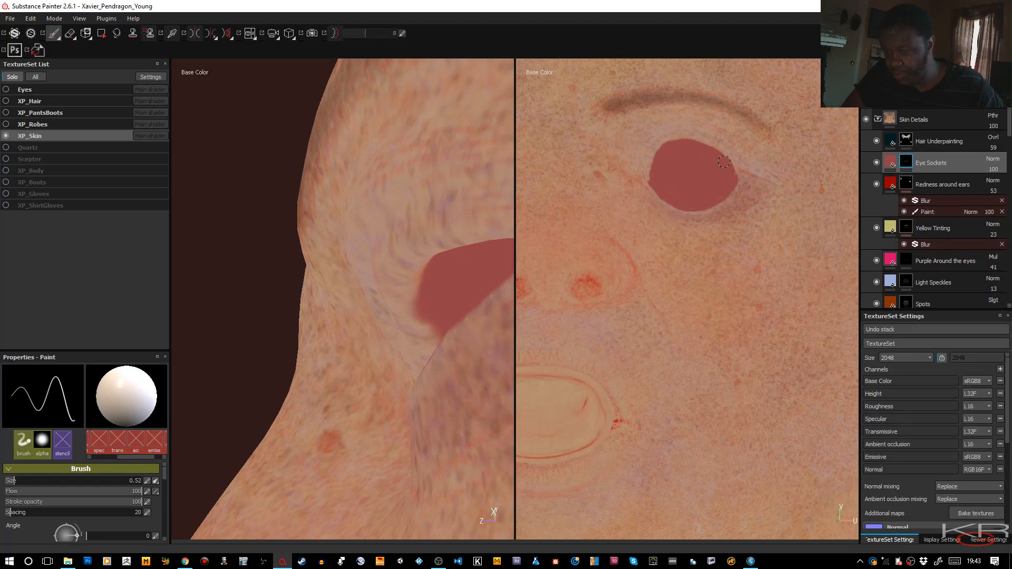
pyautogui.moveTo(724, 162); pyautogui.dragTo(718, 172)
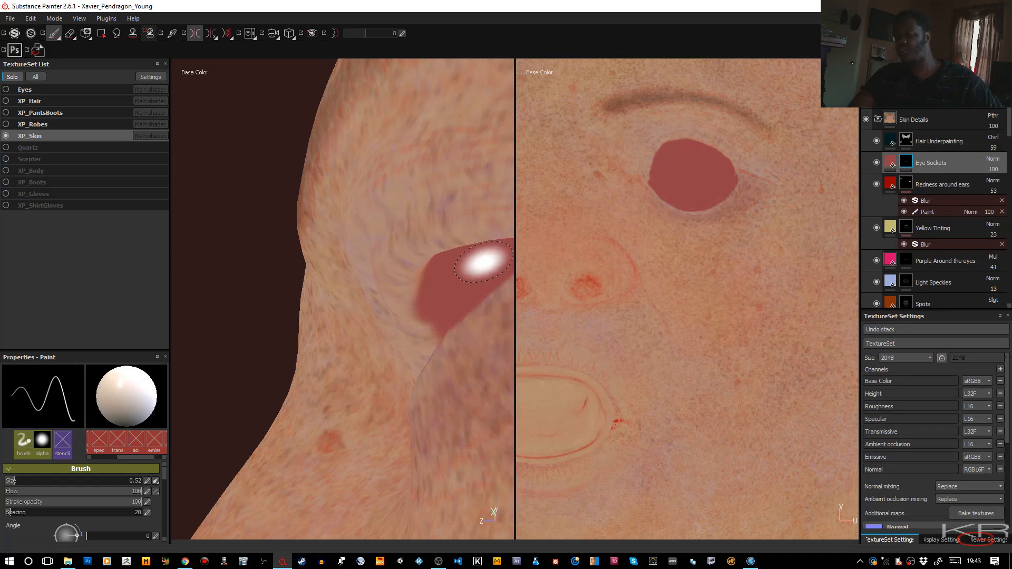
# Step: Switch to the Material view and mask out the spill along the outer lower eyelid with a black brush of size 0.27
pyautogui.press('m')
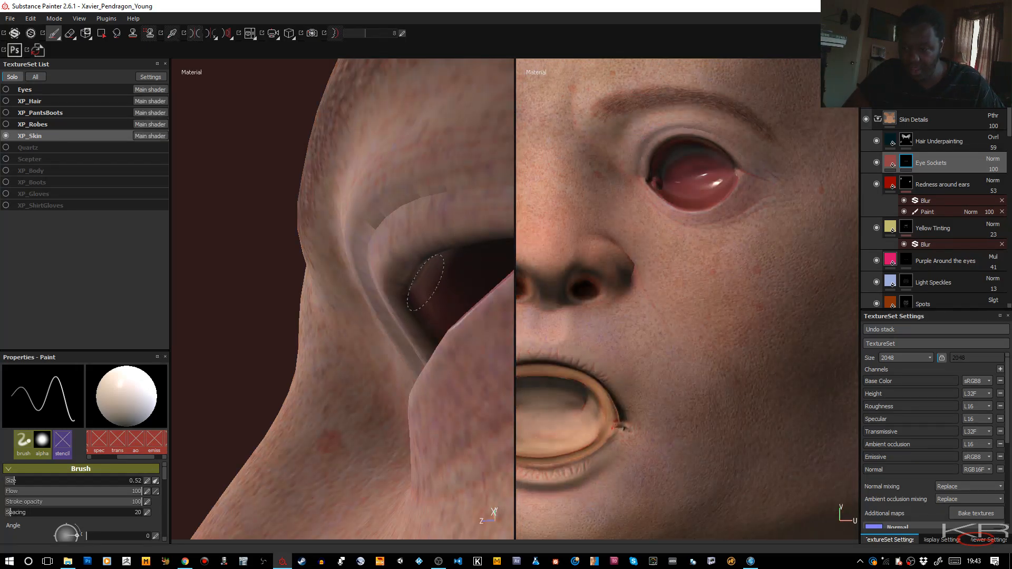
pyautogui.moveTo(425, 283)
pyautogui.mouseDown()
pyautogui.moveTo(448, 287)
pyautogui.moveTo(483, 374)
pyautogui.moveTo(330, 368)
pyautogui.moveTo(329, 389)
pyautogui.moveTo(332, 334)
pyautogui.moveTo(378, 357)
pyautogui.moveTo(363, 362)
pyautogui.mouseUp()
pyautogui.scroll(-3, 442, 270)
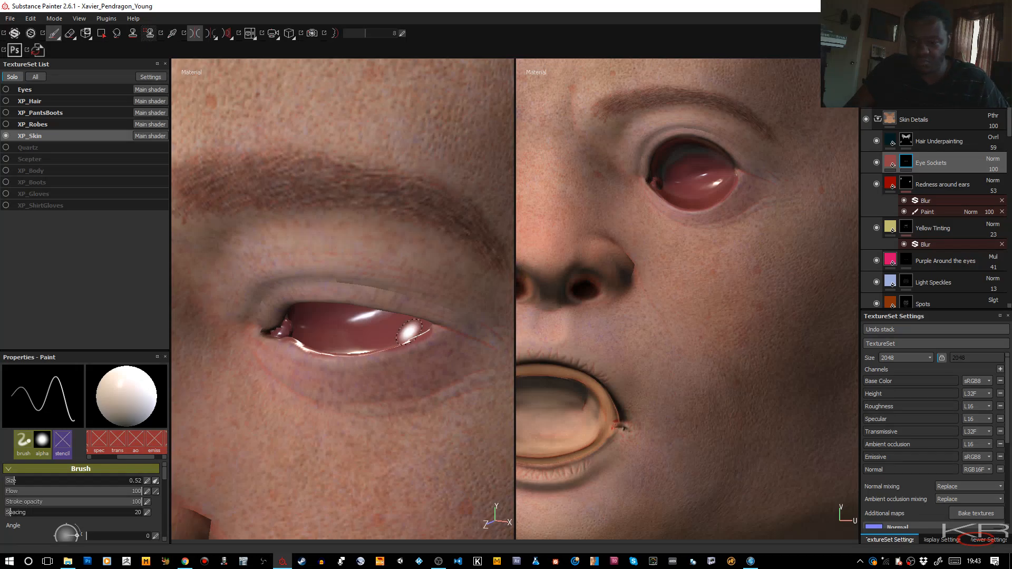
pyautogui.press('x')
pyautogui.press('[')
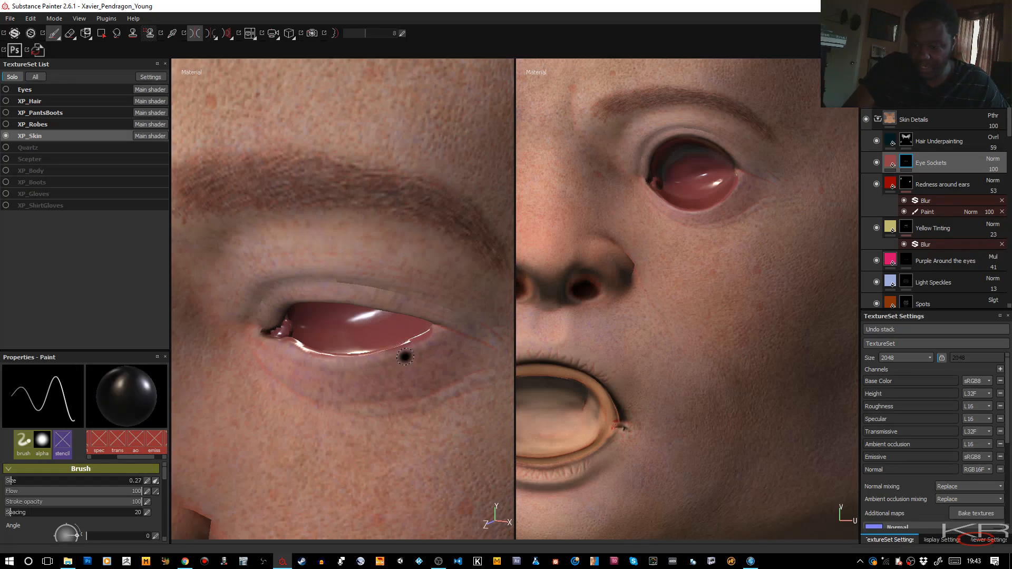
pyautogui.moveTo(435, 333); pyautogui.dragTo(358, 365)
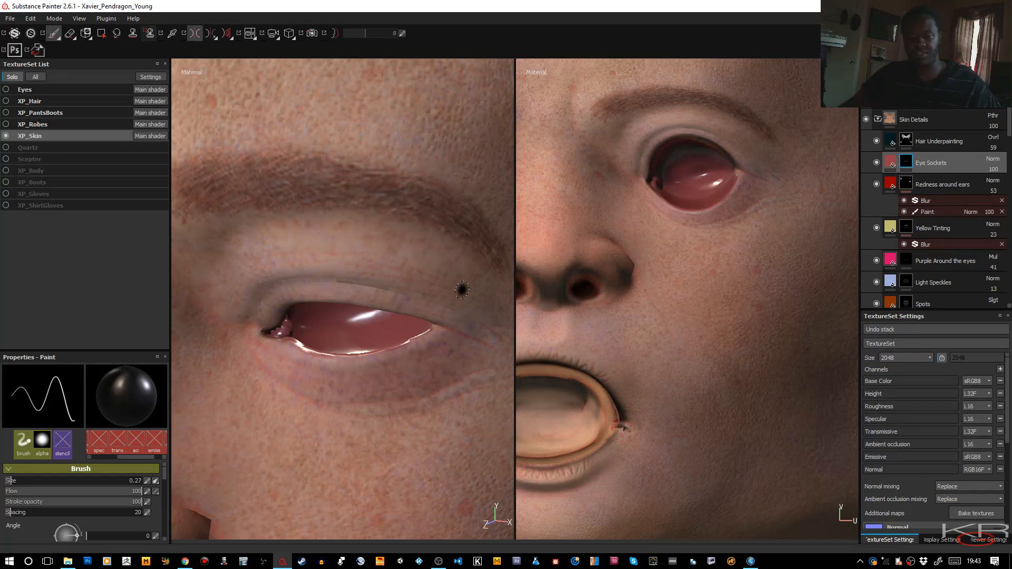
# Step: Restore the white brush and paint the outer eye corner on the head and the socket's upper edge on the UV layout
pyautogui.moveTo(450, 326)
pyautogui.keyDown('alt'); pyautogui.mouseDown()
pyautogui.moveTo(531, 260)
pyautogui.moveTo(519, 257)
pyautogui.mouseUp(); pyautogui.keyUp('alt')
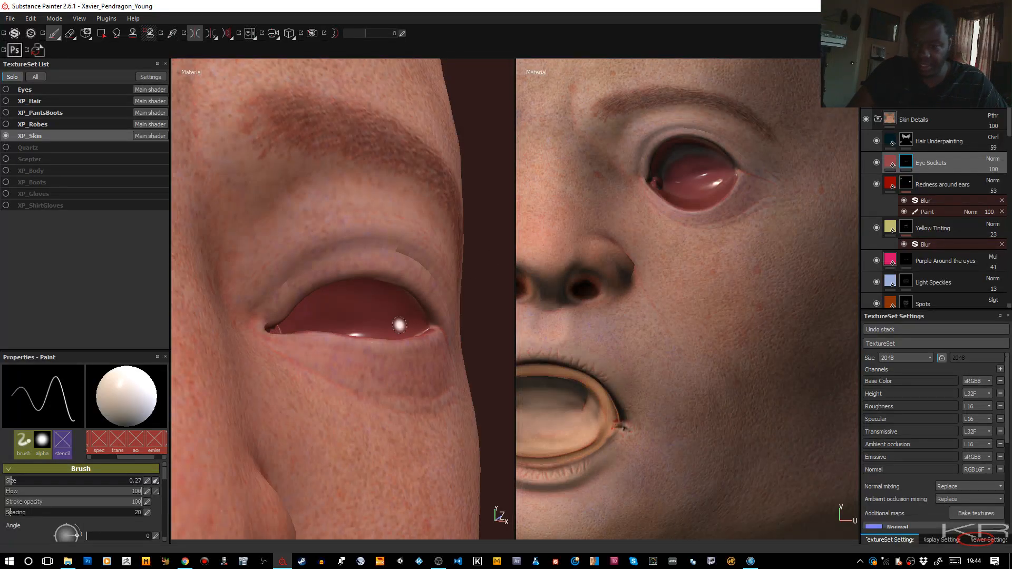
pyautogui.moveTo(424, 319); pyautogui.dragTo(428, 321)
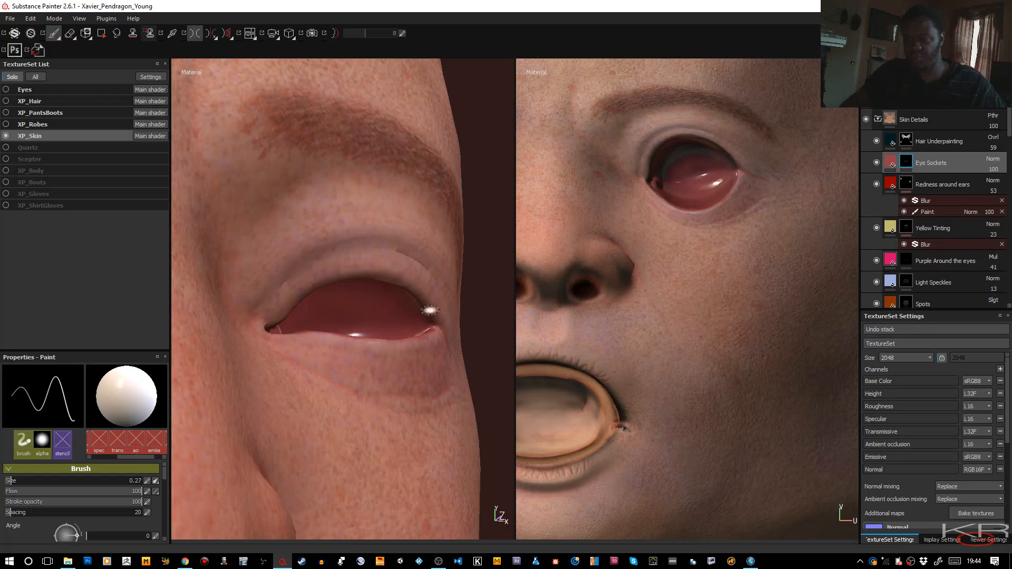
pyautogui.keyDown('alt'); pyautogui.moveTo(430, 311); pyautogui.dragTo(388, 238); pyautogui.keyUp('alt')
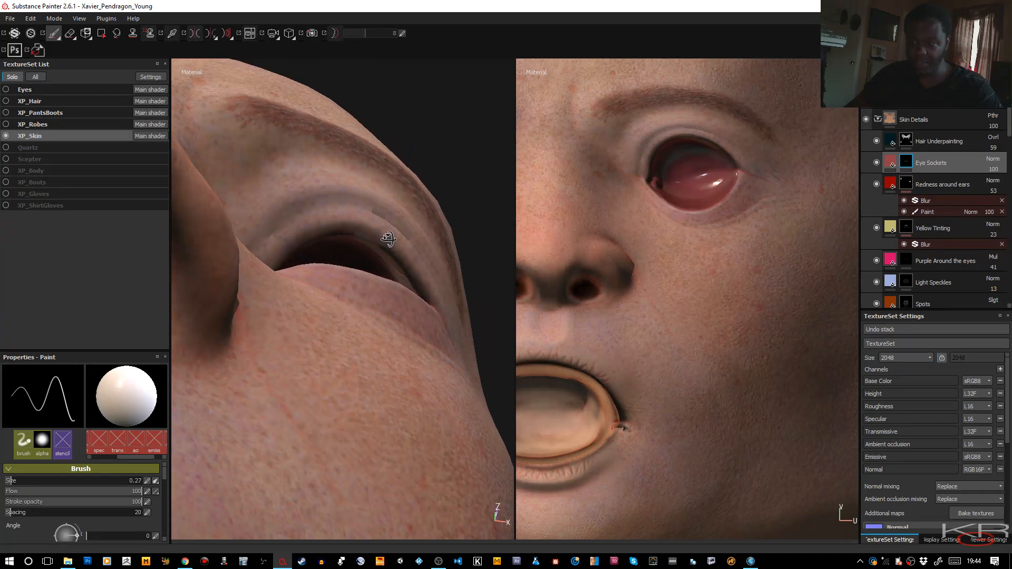
pyautogui.press('l')
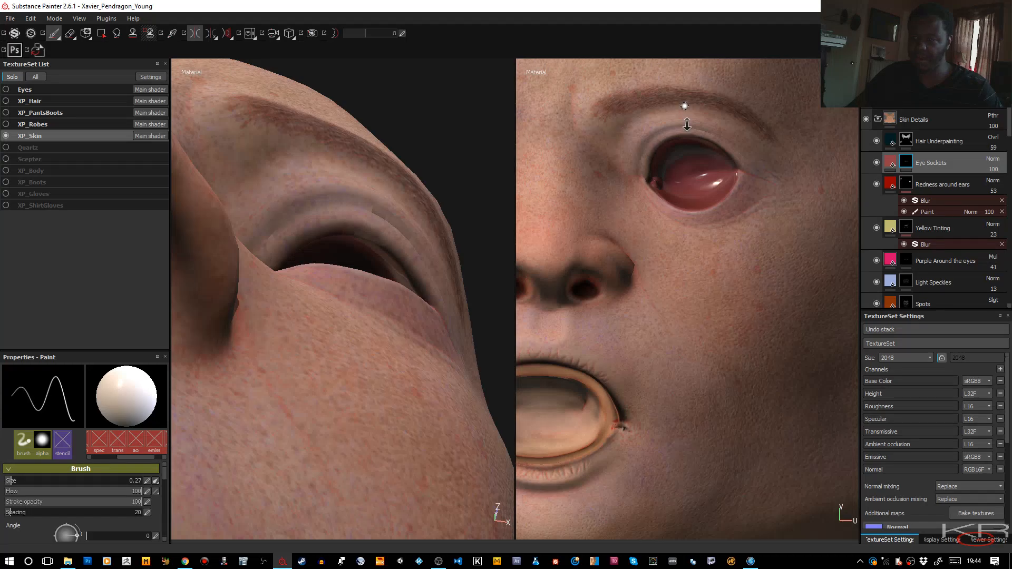
pyautogui.keyDown('alt'); pyautogui.moveTo(687, 125); pyautogui.dragTo(722, 343, button='right'); pyautogui.keyUp('alt')
pyautogui.keyDown('alt'); pyautogui.moveTo(729, 240); pyautogui.dragTo(732, 273, button='right'); pyautogui.keyUp('alt')
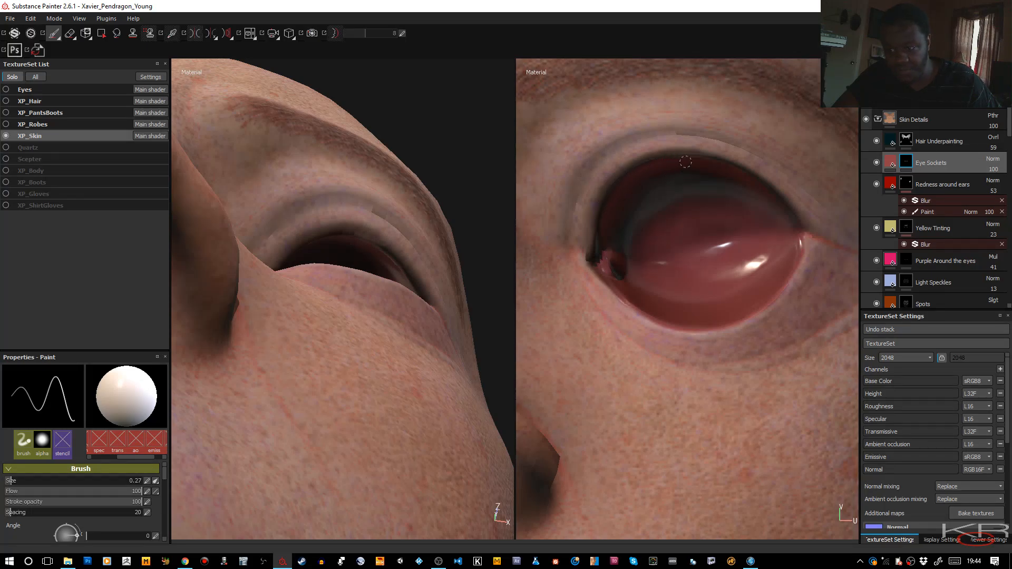
pyautogui.moveTo(755, 184); pyautogui.dragTo(754, 190)
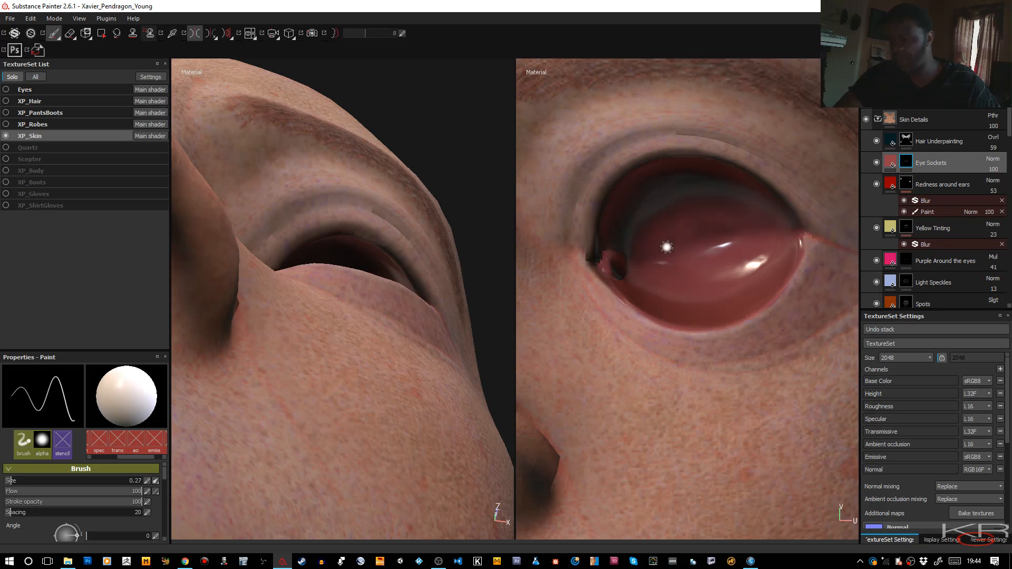
# Step: Return to the Base Color view of the whole face and darken the Eye Sockets layer's base color to a deep red
pyautogui.press('m')
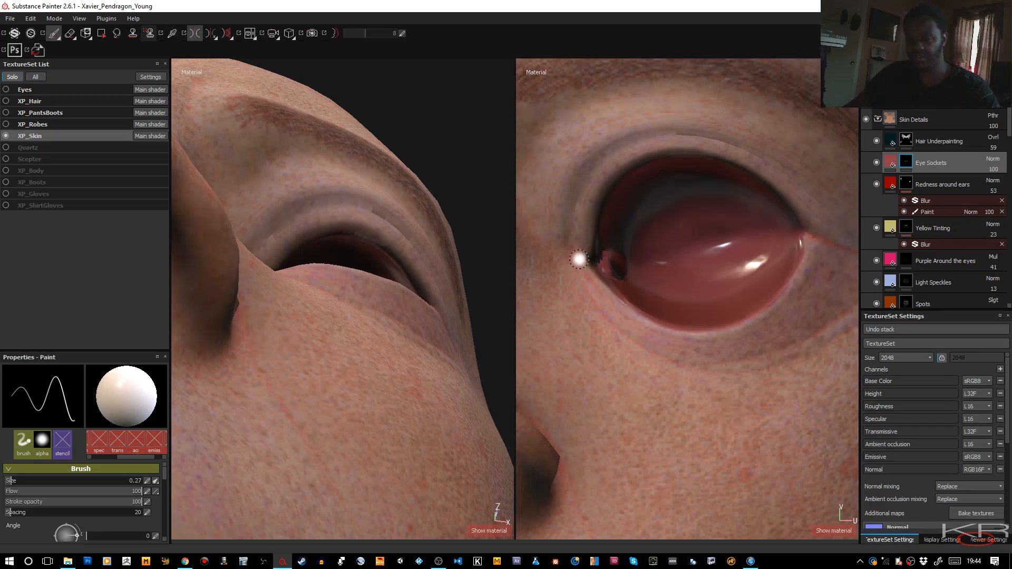
pyautogui.press('c')
pyautogui.scroll(-5, 451, 312)
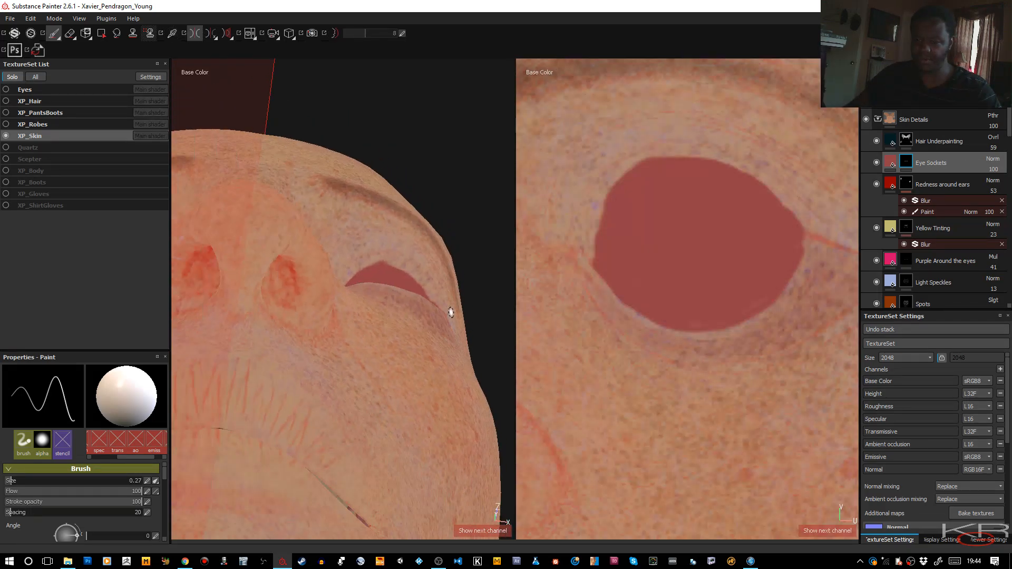
pyautogui.keyDown('alt'); pyautogui.moveTo(416, 304); pyautogui.dragTo(368, 354); pyautogui.keyUp('alt')
pyautogui.keyDown('alt'); pyautogui.moveTo(368, 355); pyautogui.dragTo(387, 273, button='middle'); pyautogui.keyUp('alt')
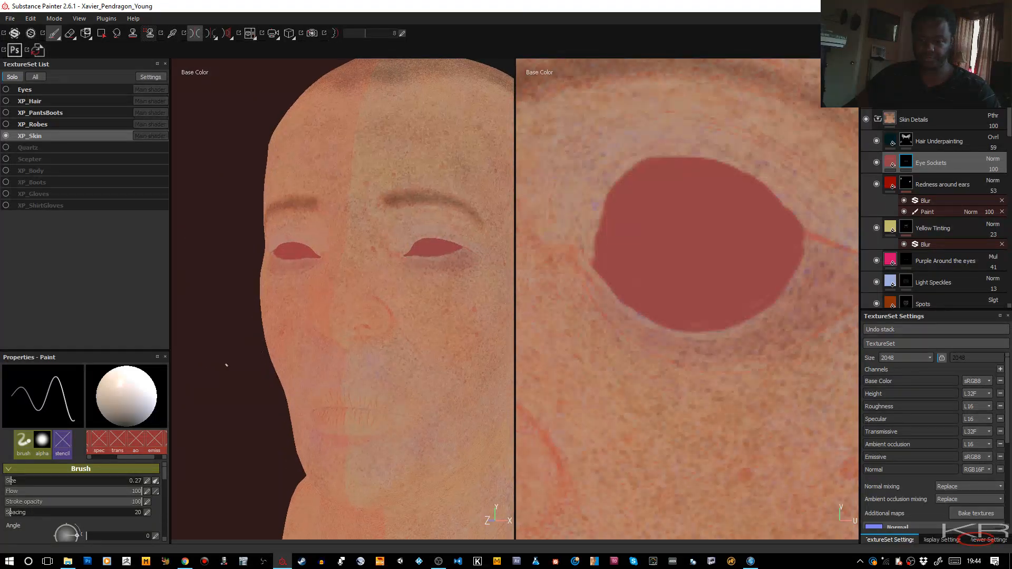
pyautogui.scroll(-3, 71, 466)
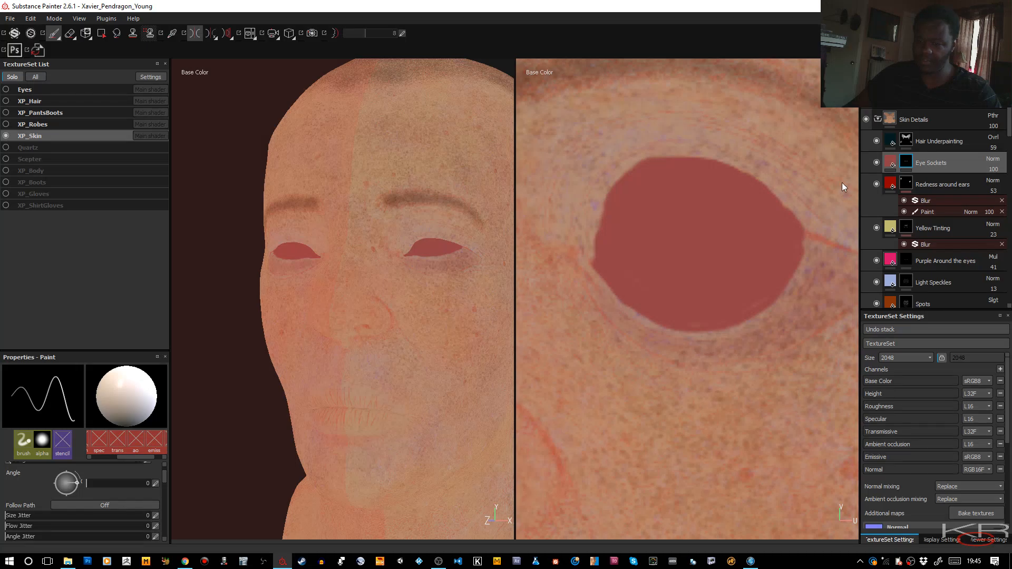
pyautogui.click(890, 163)
pyautogui.click(158, 482)
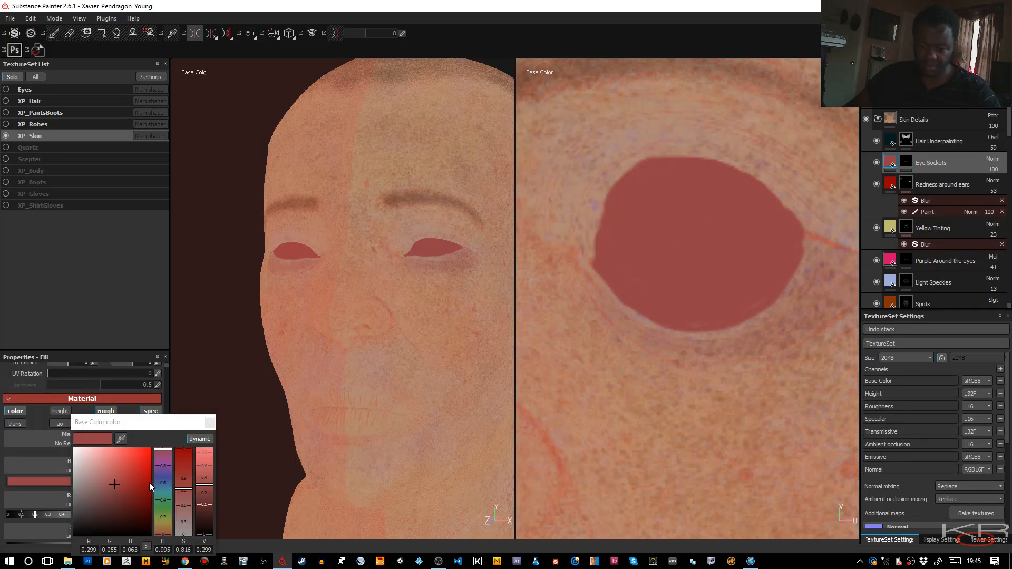
pyautogui.click(183, 457)
pyautogui.moveTo(204, 489); pyautogui.dragTo(181, 491)
pyautogui.click(183, 475)
pyautogui.click(210, 422)
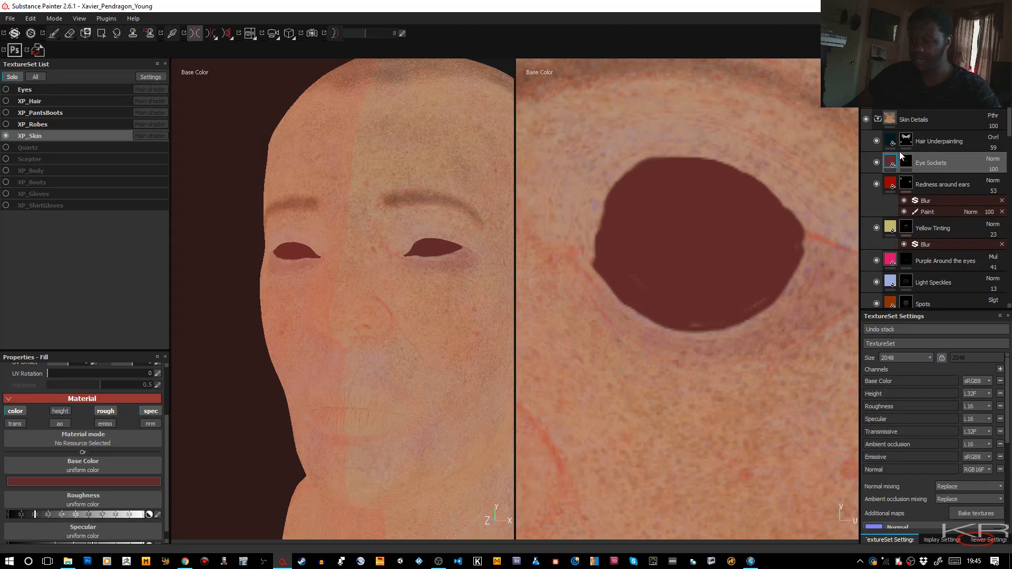
# Step: Reselect the Eye Sockets mask and extend the painted area slightly outward around the socket's rim on the UV layout
pyautogui.click(904, 162)
pyautogui.rightClick(688, 274)
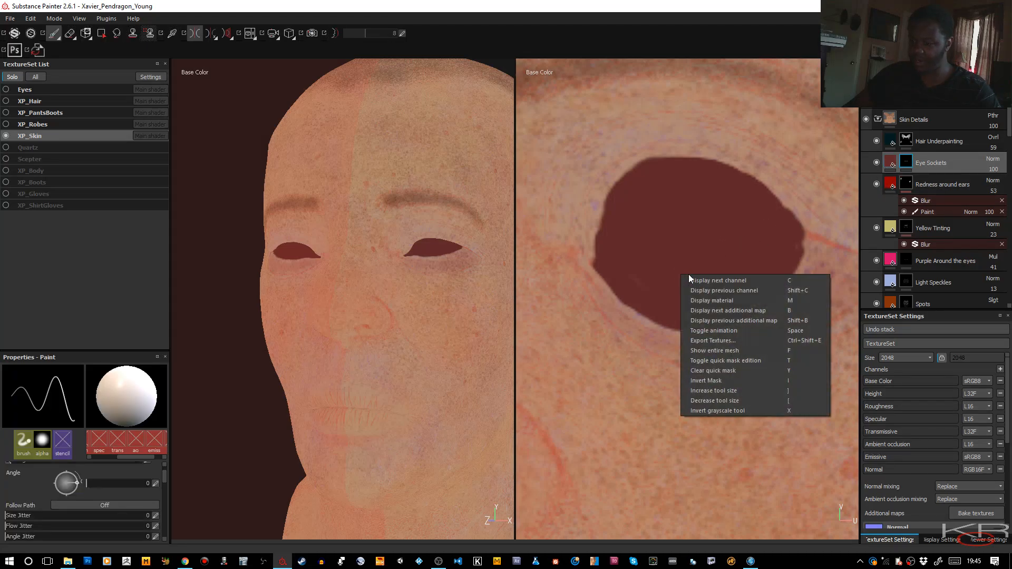
pyautogui.press('Escape')
pyautogui.moveTo(673, 256); pyautogui.dragTo(678, 248)
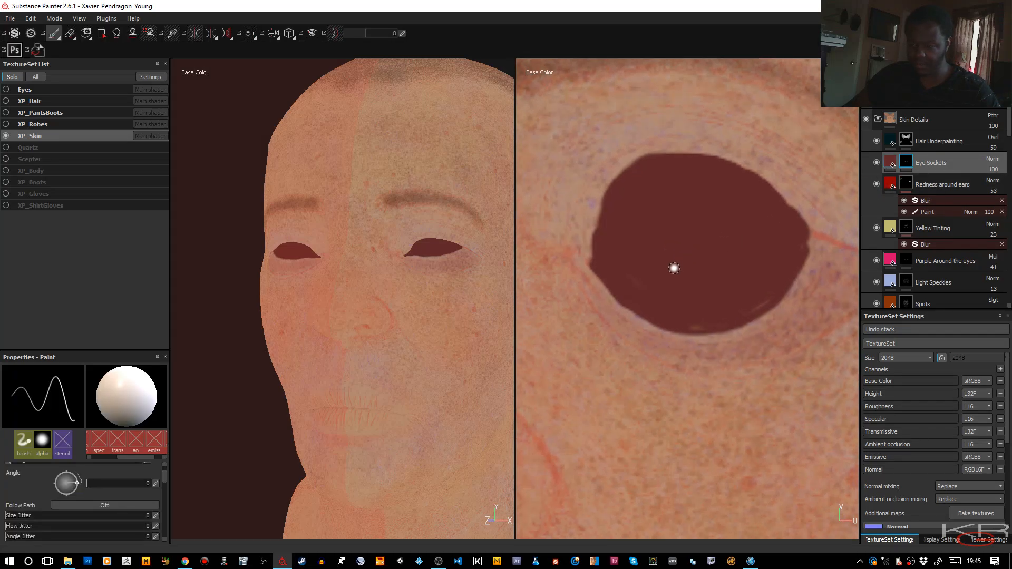
# Step: Turn on symmetry for mirrored painting on the Eye Sockets mask
pyautogui.press('l')
pyautogui.press('l')
pyautogui.press('l')
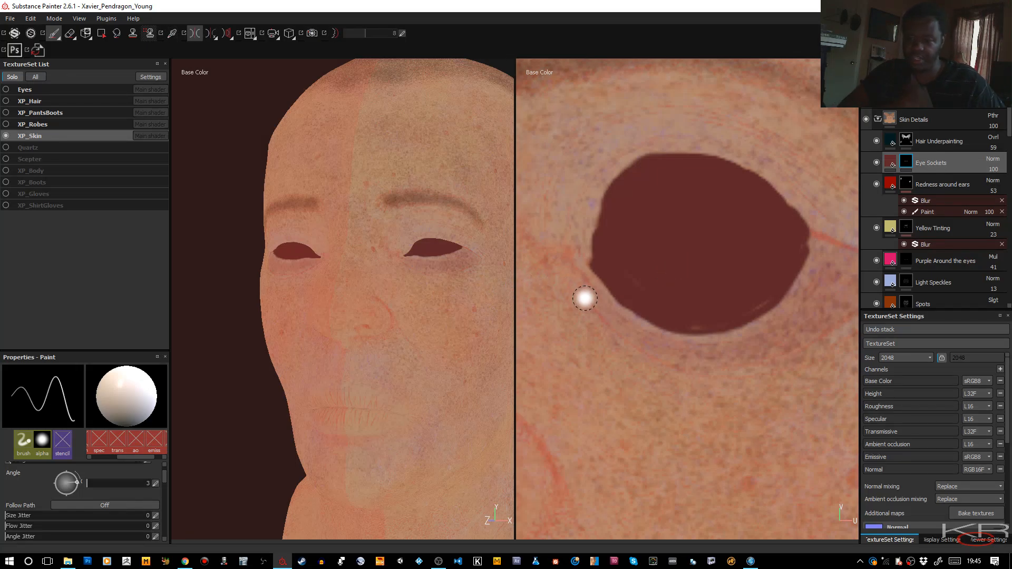
pyautogui.press('l')
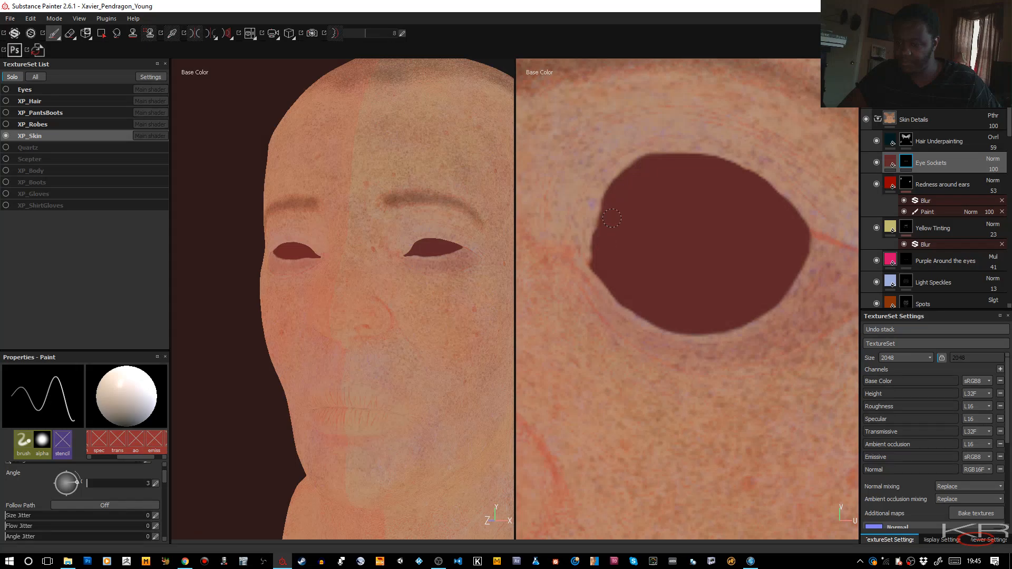
pyautogui.press('l')
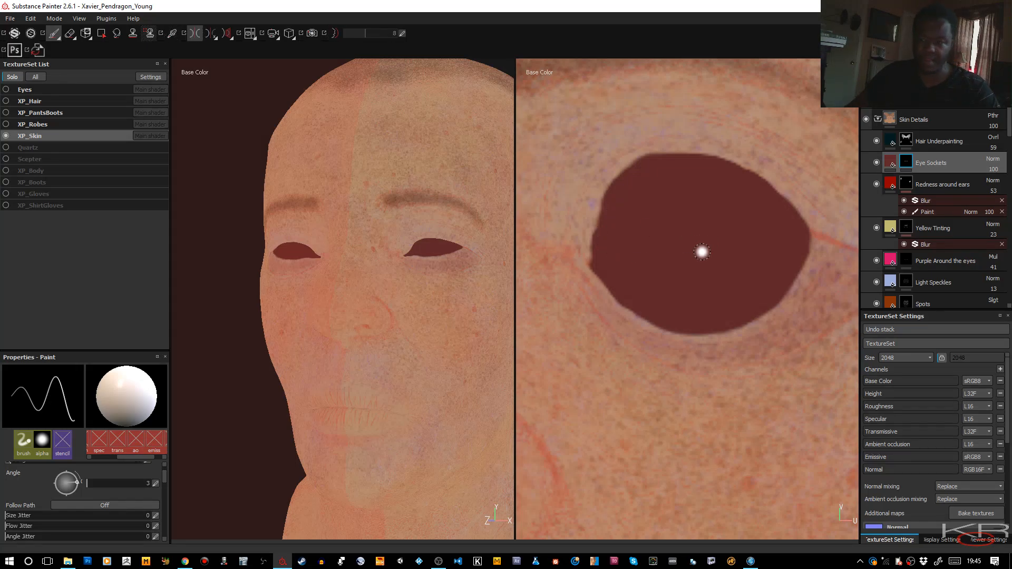
# Step: Duplicate the Fill Nose holes layer in the DetailMaps folder
pyautogui.scroll(-3, 701, 252)
pyautogui.moveTo(621, 346); pyautogui.dragTo(668, 224, button='middle')
pyautogui.scroll(3, 668, 223)
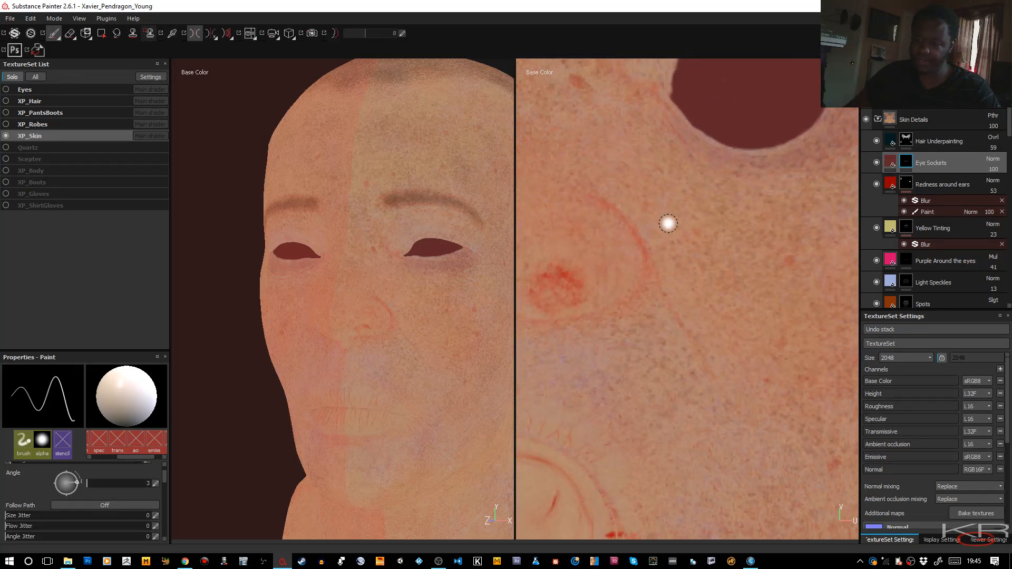
pyautogui.scroll(-2, 667, 223)
pyautogui.scroll(3, 701, 227)
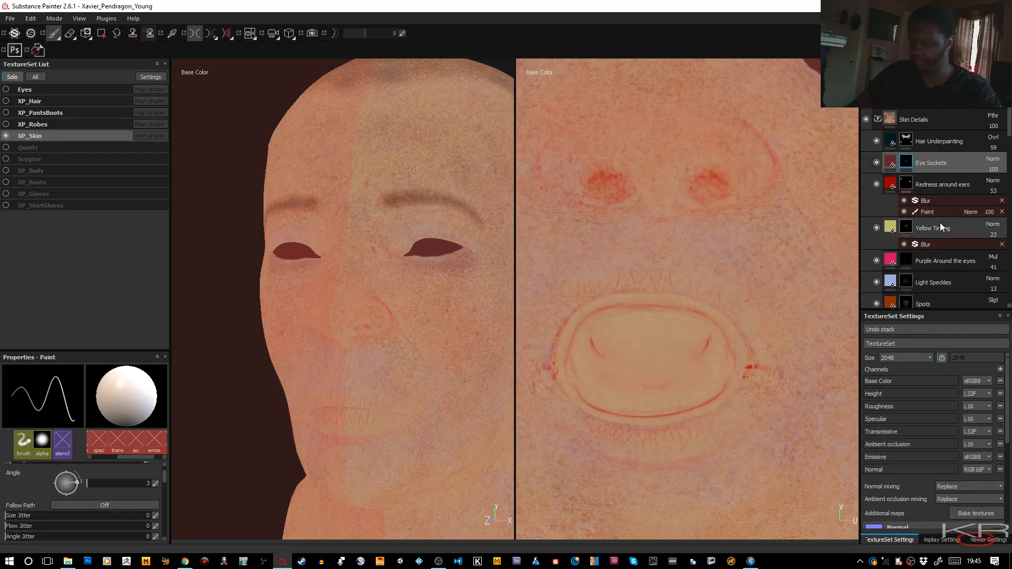
pyautogui.scroll(-5, 940, 223)
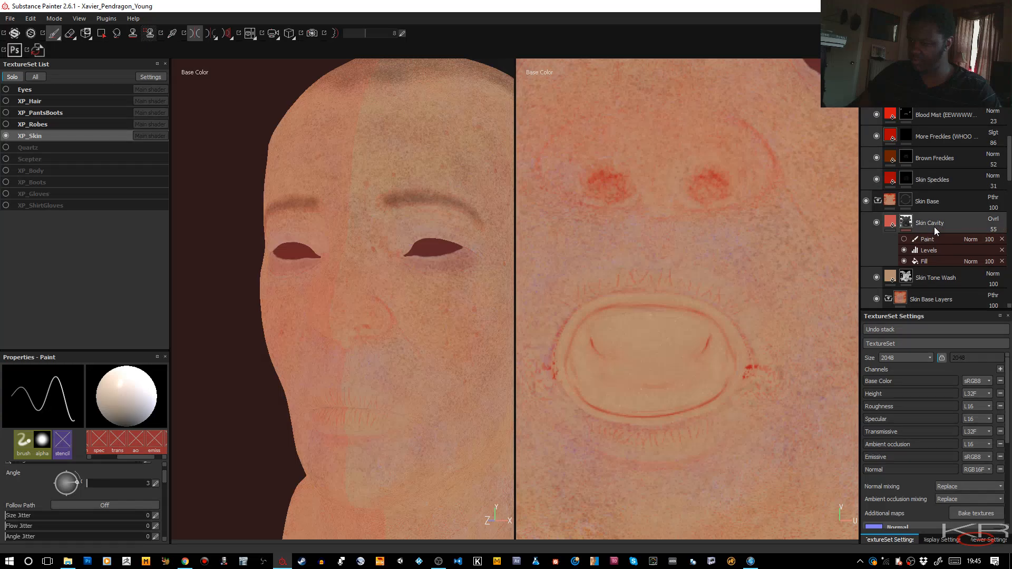
pyautogui.scroll(5, 949, 204)
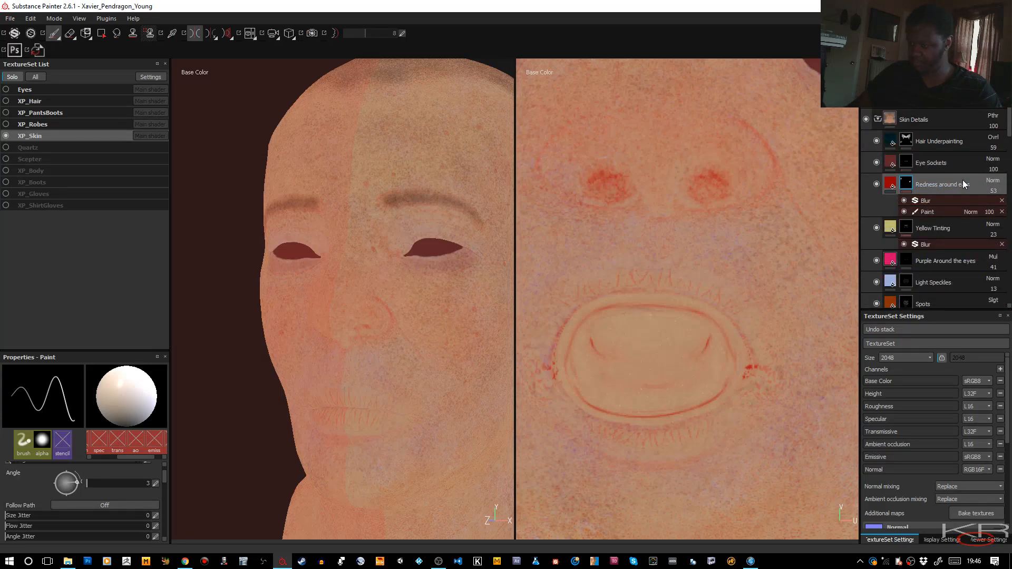
pyautogui.scroll(-3, 960, 178)
pyautogui.scroll(-6, 957, 177)
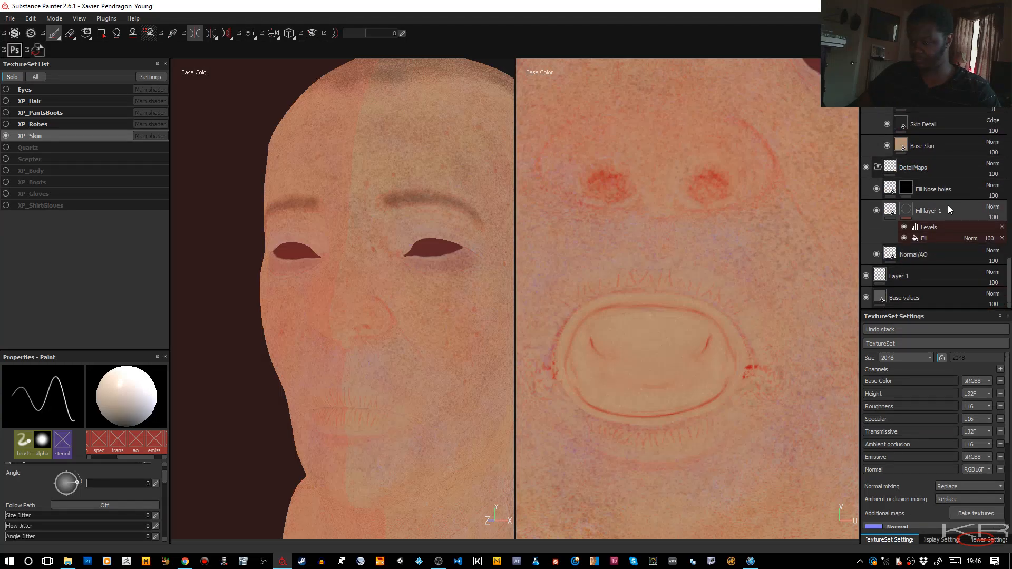
pyautogui.click(964, 188)
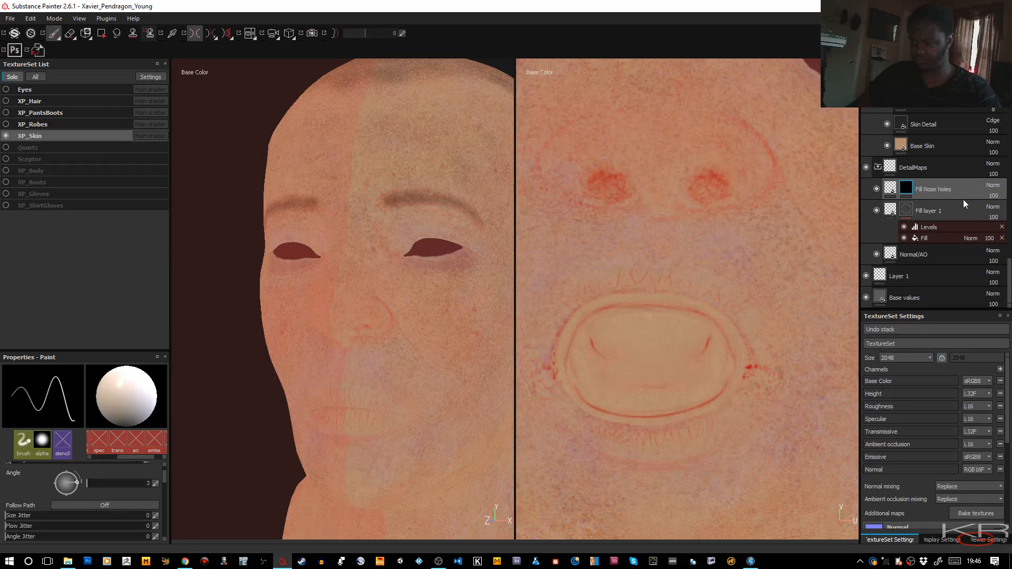
pyautogui.hotkey('ctrl', 'd')
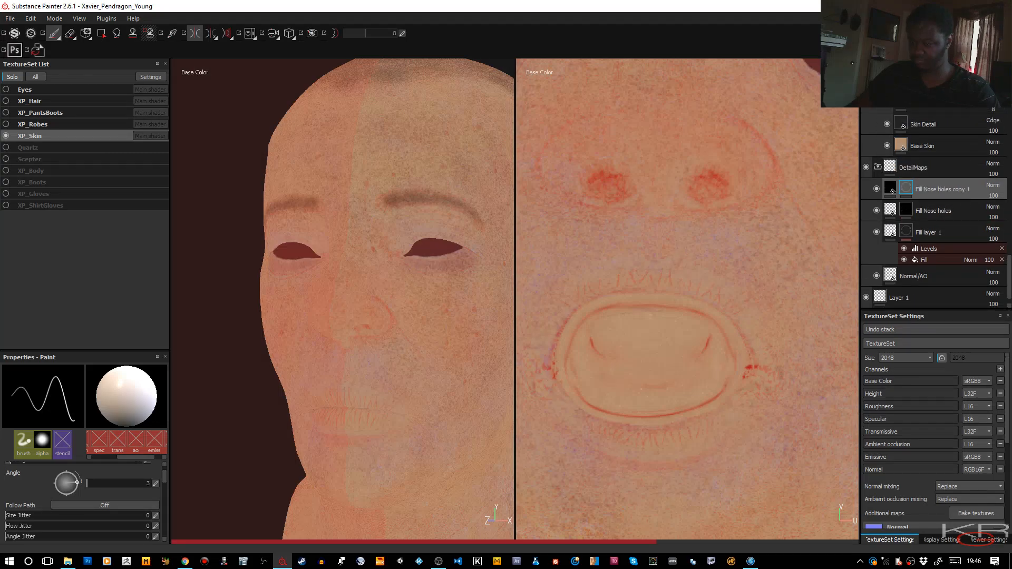
# Step: Move the duplicated nose holes layer out of DetailMaps into the Skin Face folder, directly above AO, and collapse the DetailMaps folder
pyautogui.moveTo(944, 189)
pyautogui.mouseDown()
pyautogui.moveTo(951, 108)
pyautogui.moveTo(956, 181)
pyautogui.mouseUp()
pyautogui.rightClick(956, 180)
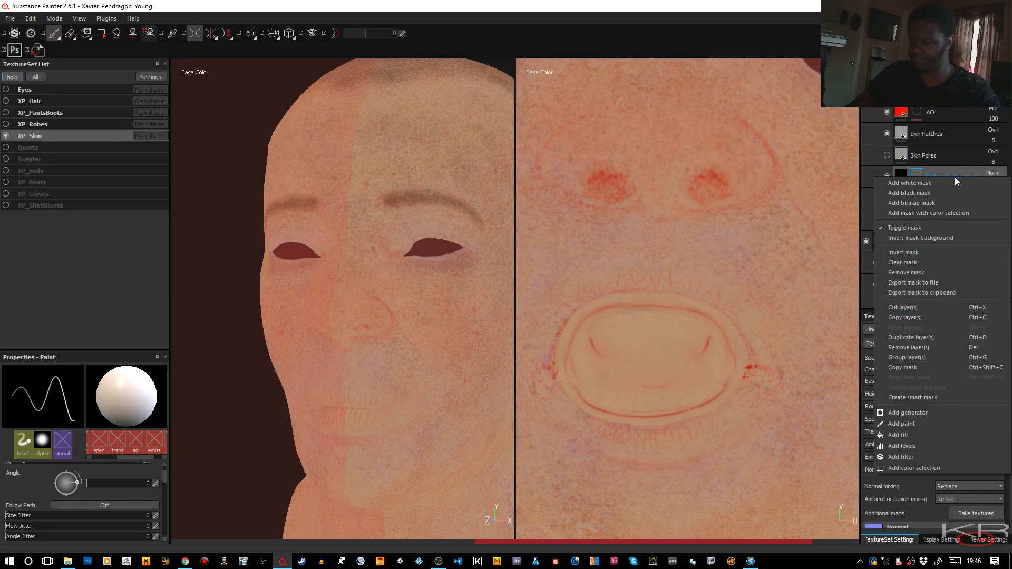
pyautogui.click(961, 170)
pyautogui.moveTo(959, 173); pyautogui.dragTo(949, 103)
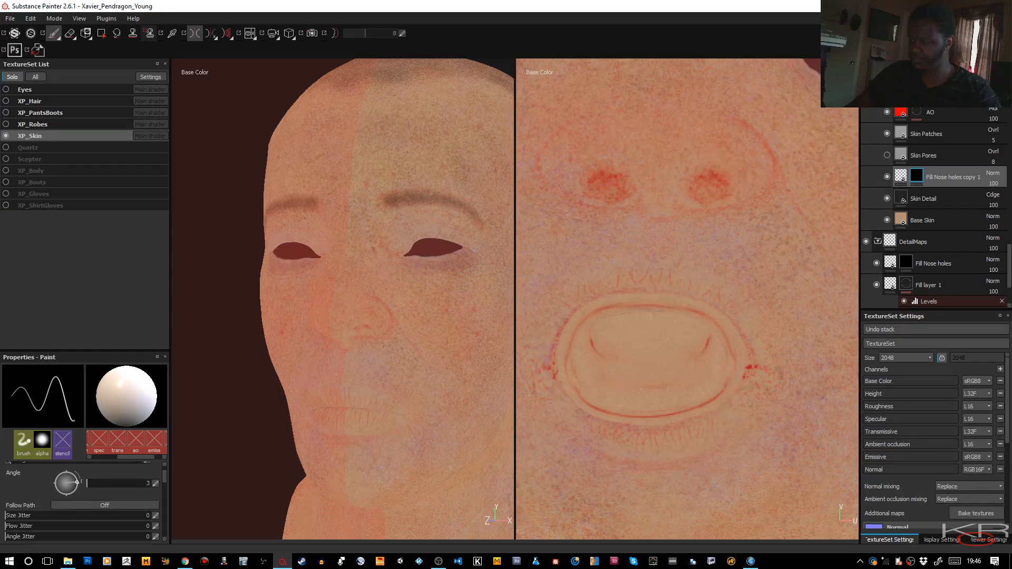
pyautogui.moveTo(949, 103); pyautogui.dragTo(958, 104)
pyautogui.scroll(1, 959, 129)
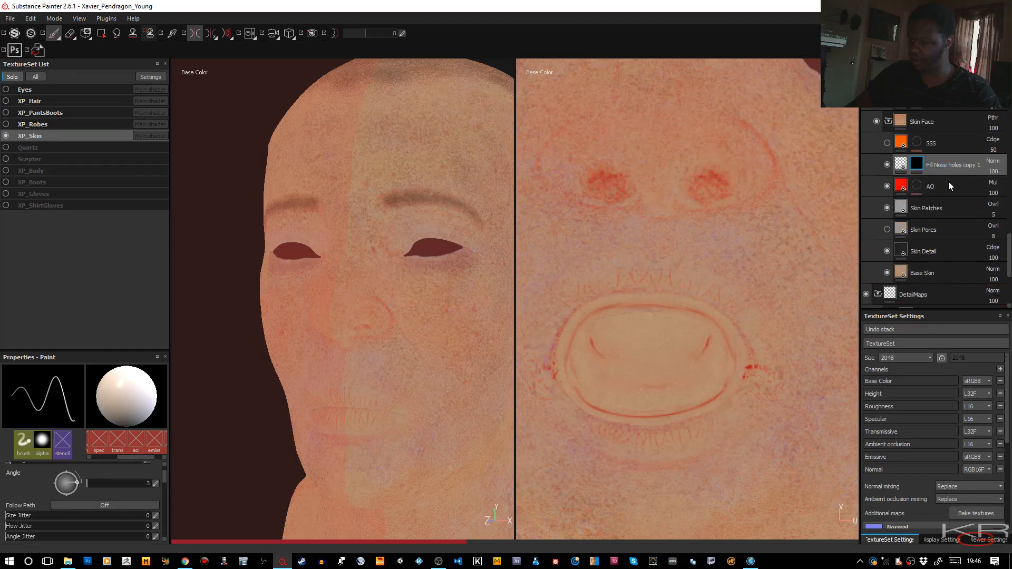
pyautogui.scroll(-1, 927, 227)
pyautogui.scroll(3, 944, 232)
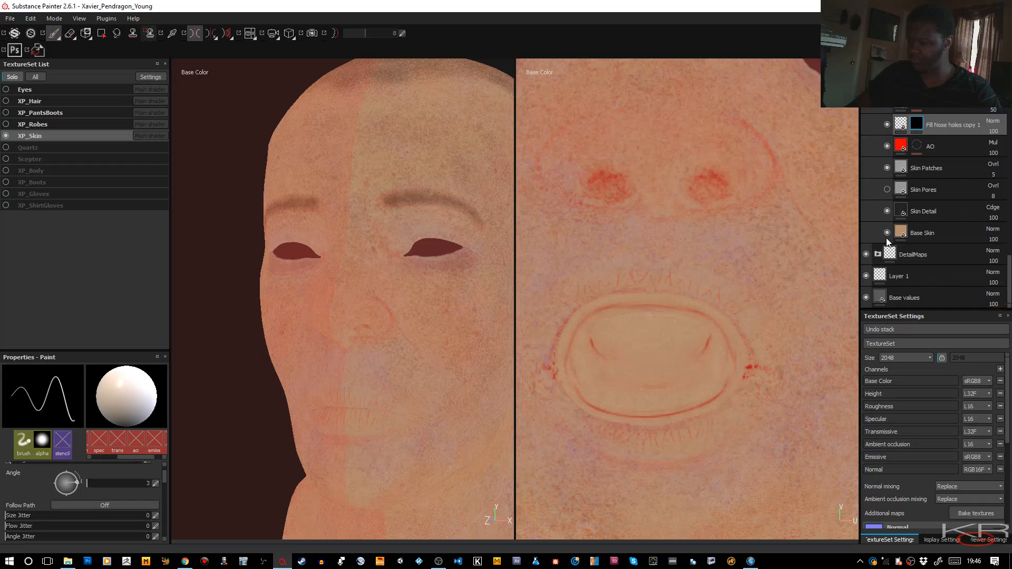
# Step: Move the duplicated nose holes layer up to directly above Skin Tone Wash, collapsing the Skin Face and Skin Base Layers folders
pyautogui.moveTo(955, 232); pyautogui.dragTo(949, 154)
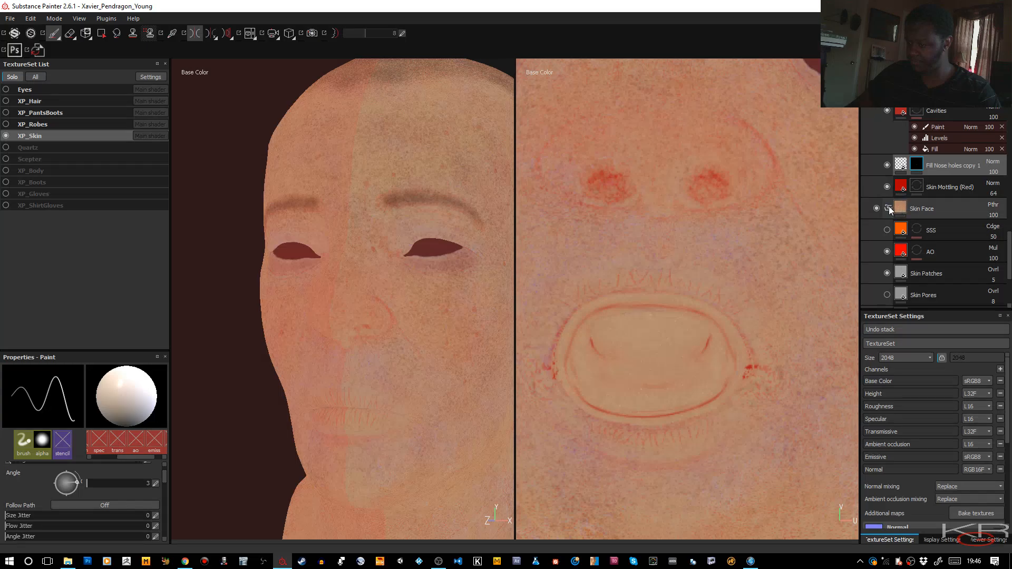
pyautogui.click(888, 208)
pyautogui.scroll(3, 953, 249)
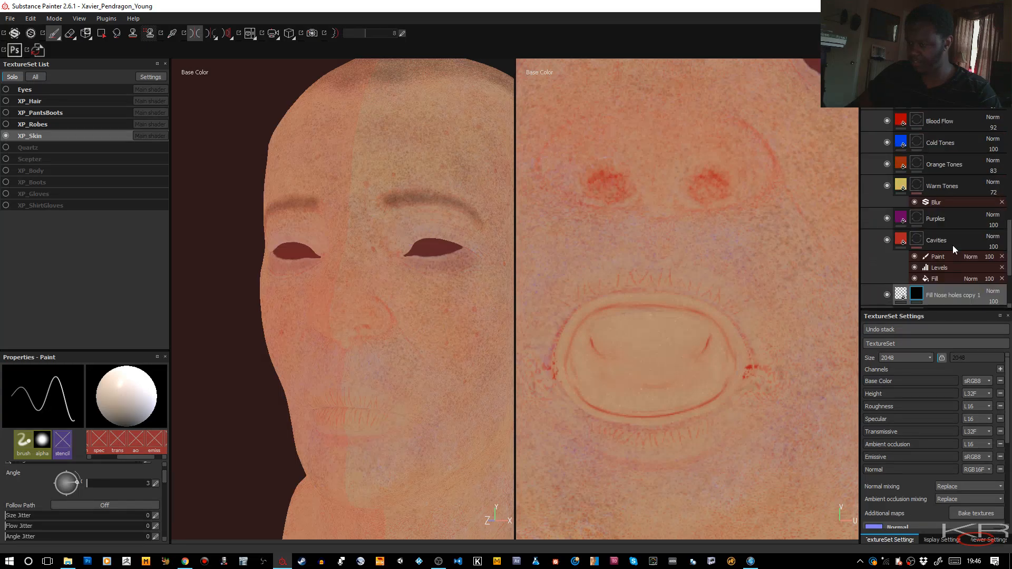
pyautogui.moveTo(953, 293); pyautogui.dragTo(956, 154)
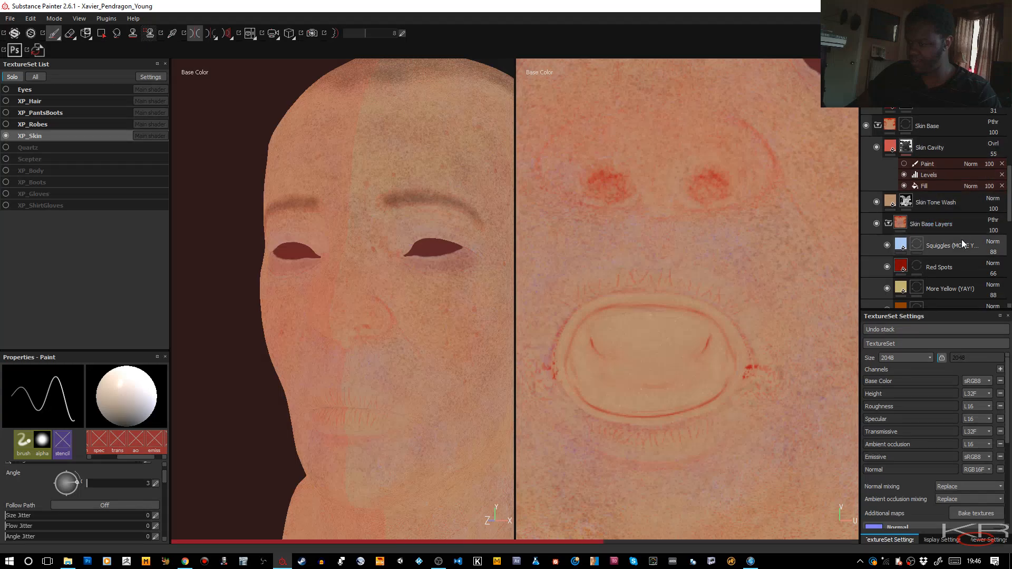
pyautogui.scroll(-2, 961, 253)
pyautogui.moveTo(960, 298); pyautogui.dragTo(949, 145)
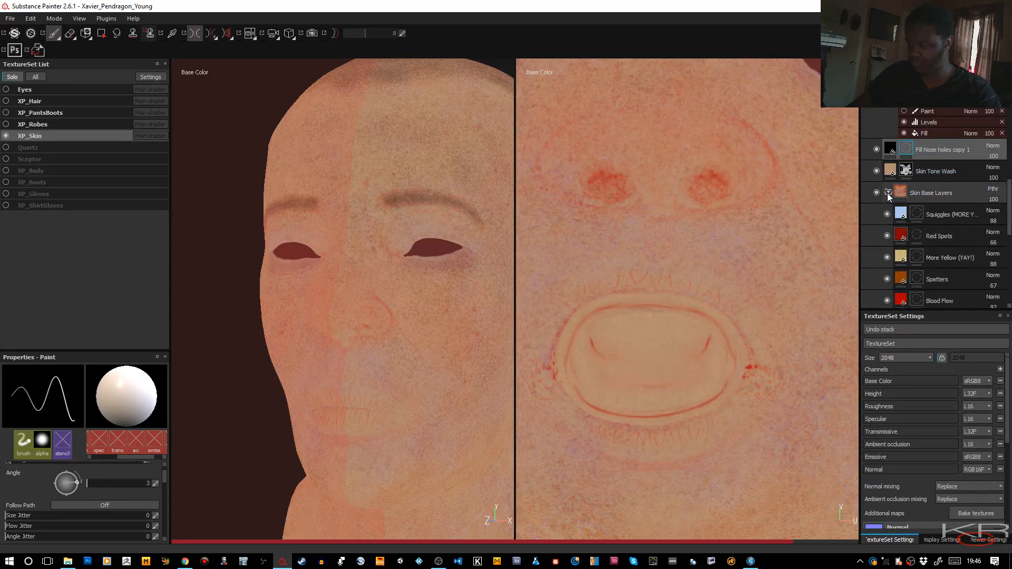
pyautogui.click(887, 193)
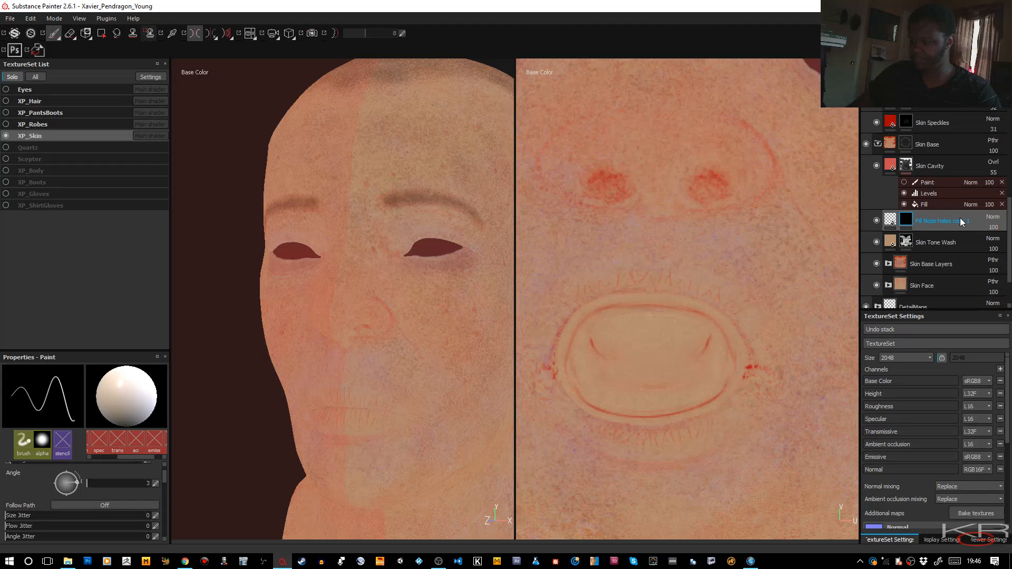
# Step: Move the duplicated nose holes layer into Skin Details directly below Eye Sockets, and collapse the Skin Base folder
pyautogui.moveTo(963, 215); pyautogui.dragTo(912, 156)
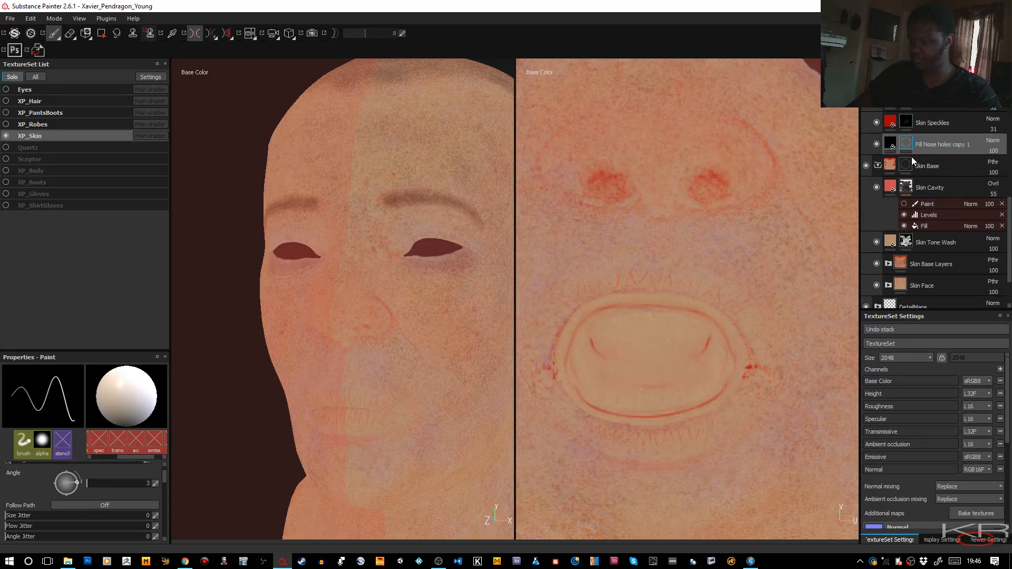
pyautogui.click(878, 165)
pyautogui.scroll(2, 954, 221)
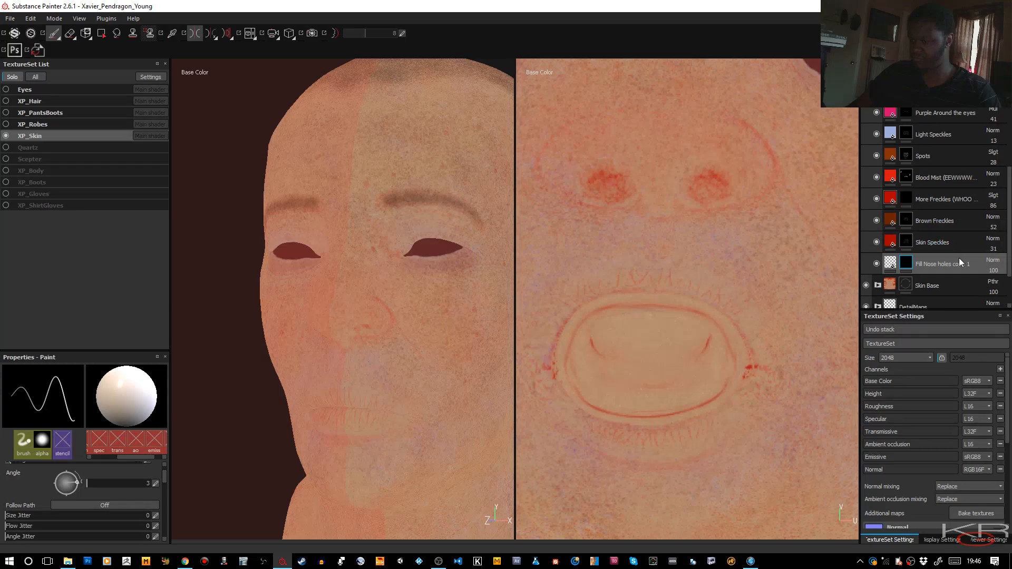
pyautogui.moveTo(960, 262); pyautogui.dragTo(960, 113)
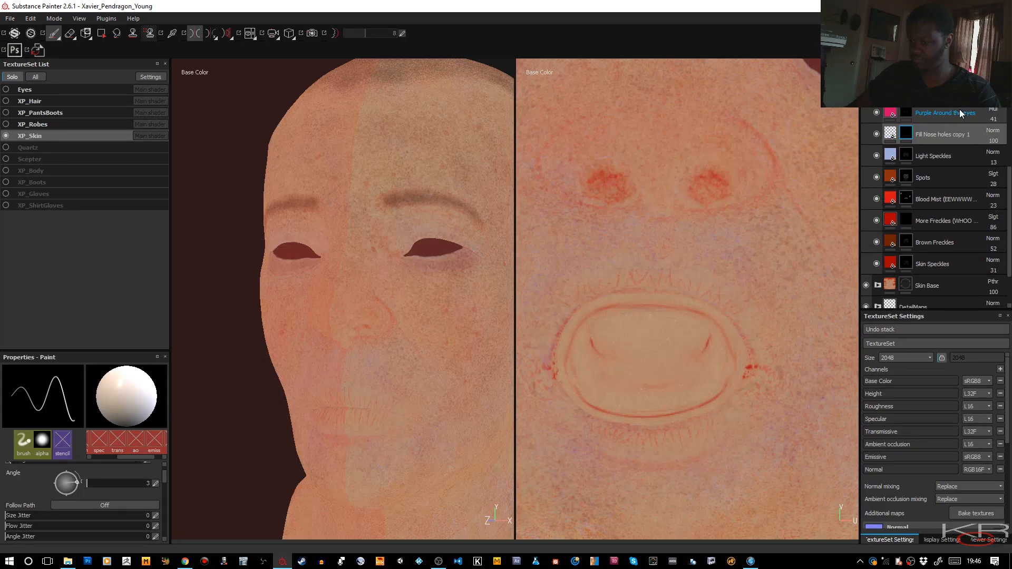
pyautogui.scroll(4, 952, 175)
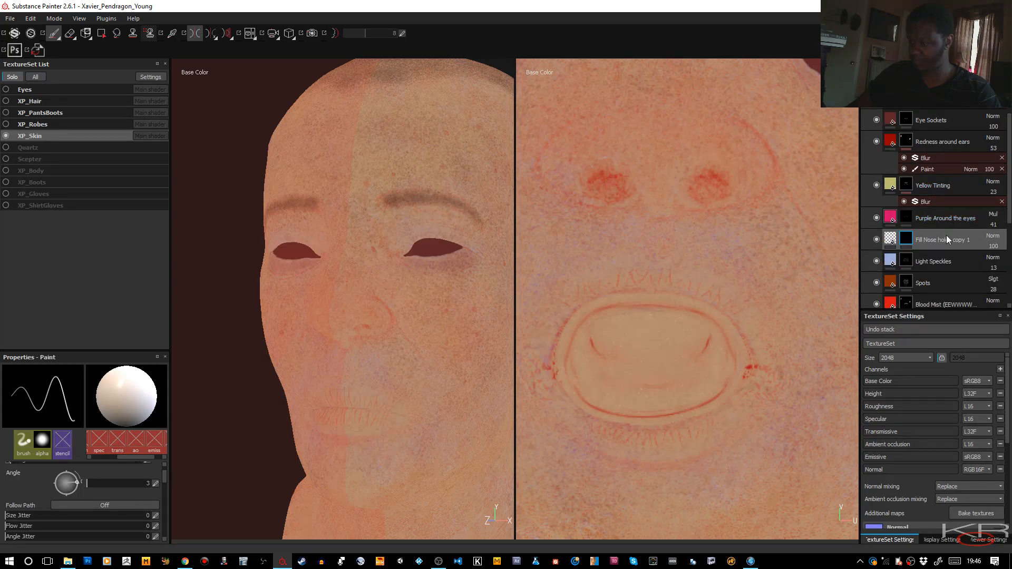
pyautogui.moveTo(944, 238); pyautogui.dragTo(944, 131)
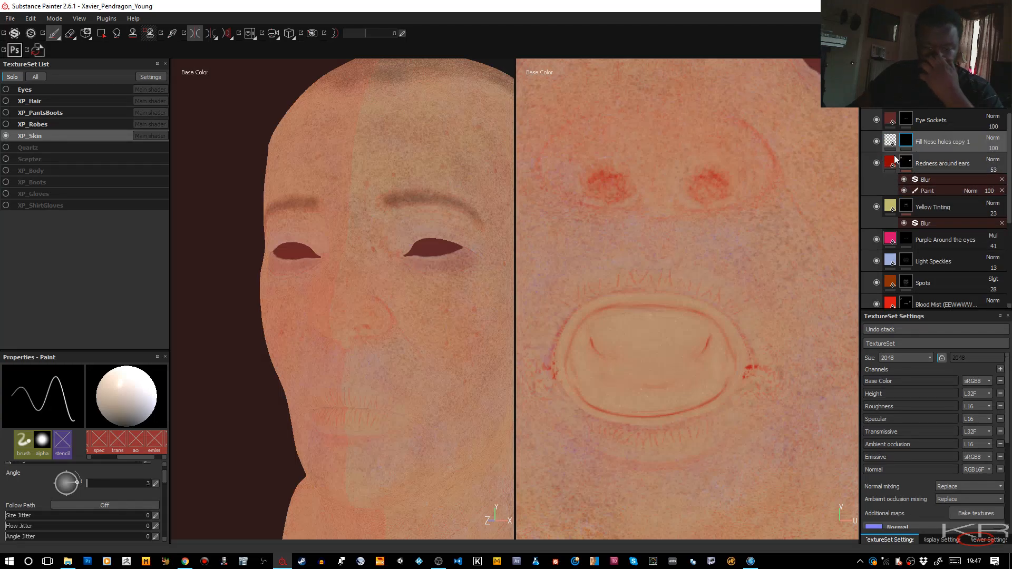
# Step: Disable the ambient occlusion channel on the duplicated nose holes fill and enable its color channel instead
pyautogui.scroll(-3, 98, 502)
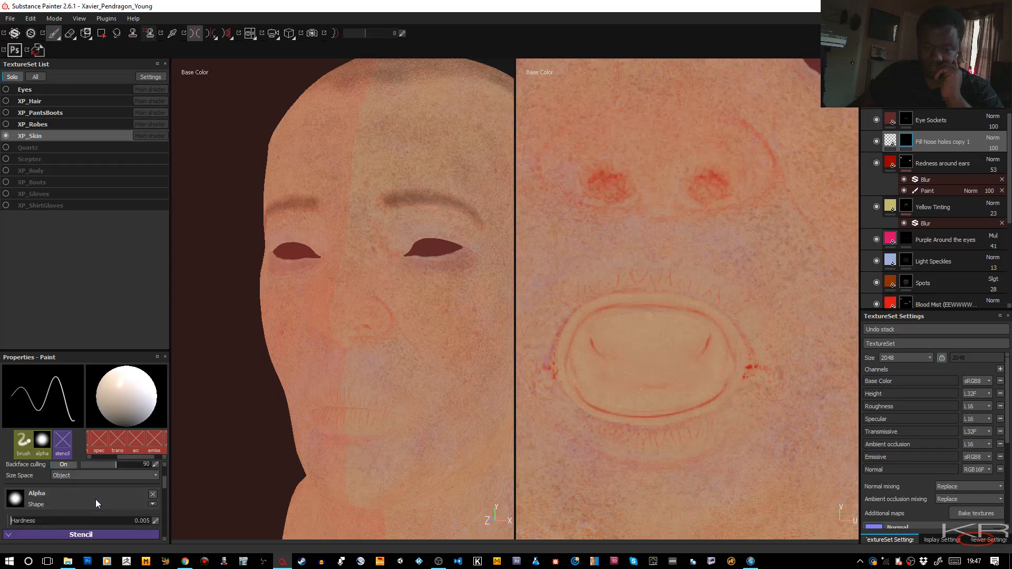
pyautogui.scroll(5, 94, 499)
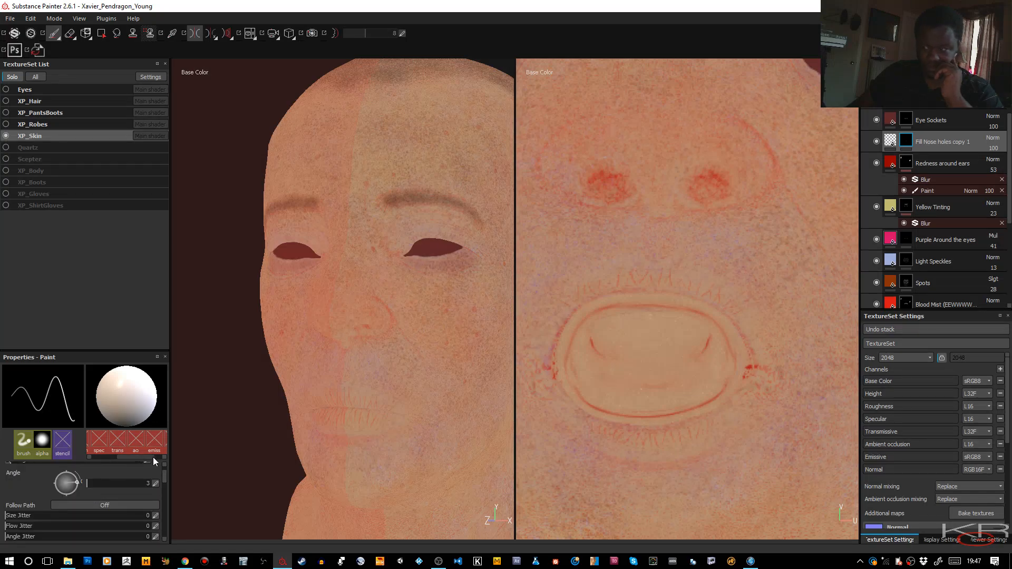
pyautogui.click(890, 142)
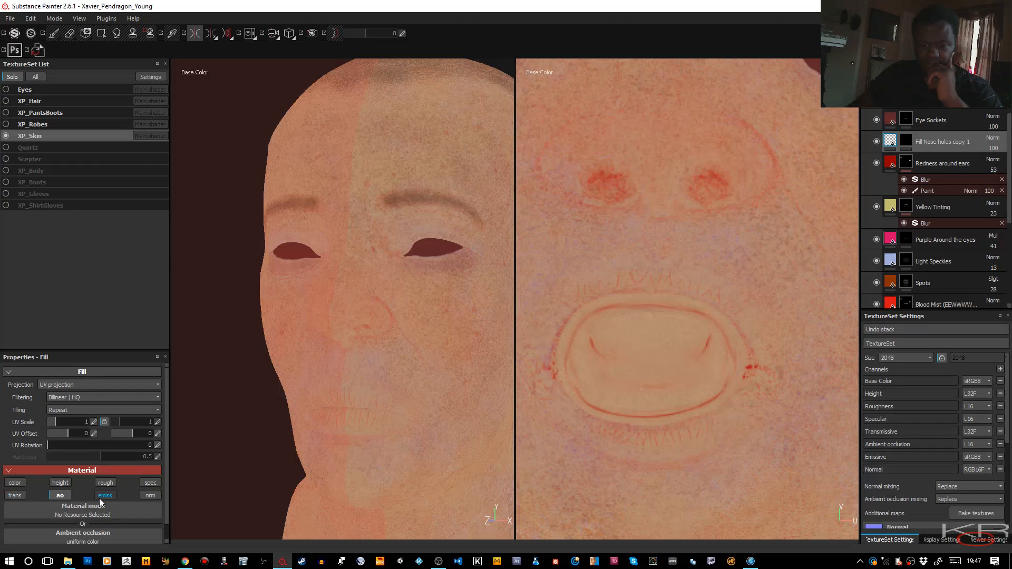
pyautogui.click(64, 497)
pyautogui.click(17, 483)
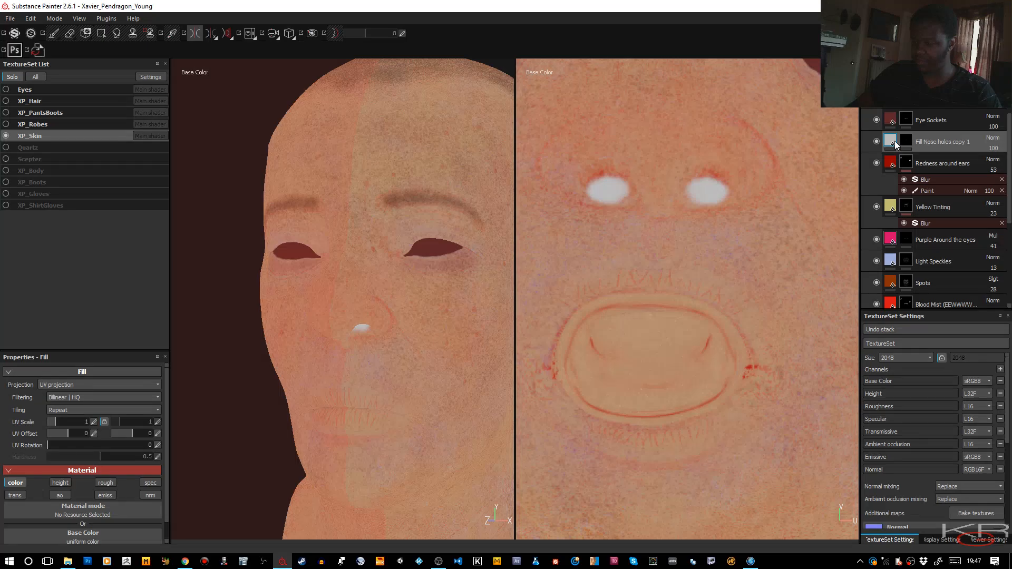
# Step: Set the nose holes fill's base color to a near-black brown sampled from the dark background beside the face
pyautogui.scroll(-2, 122, 517)
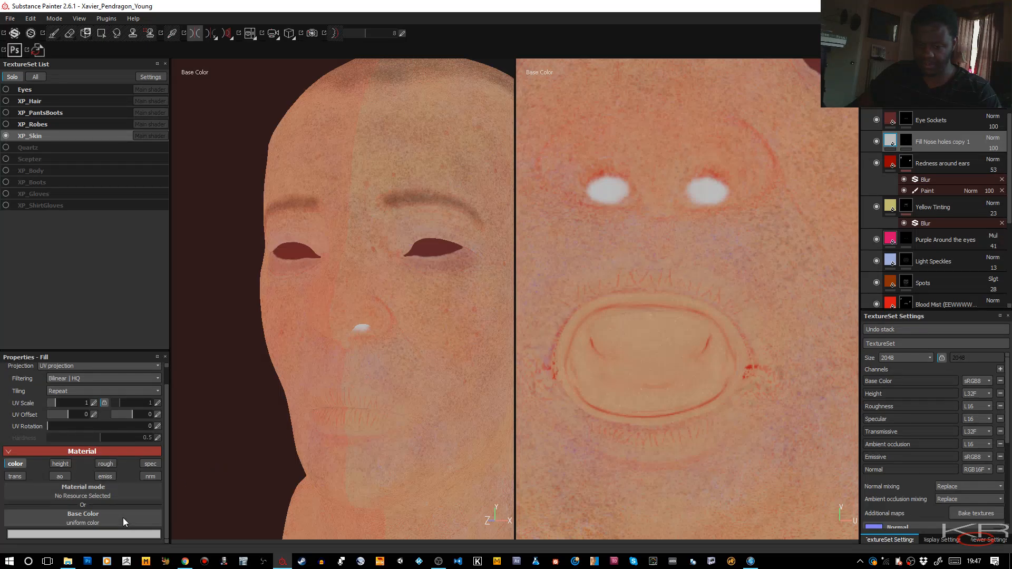
pyautogui.click(111, 534)
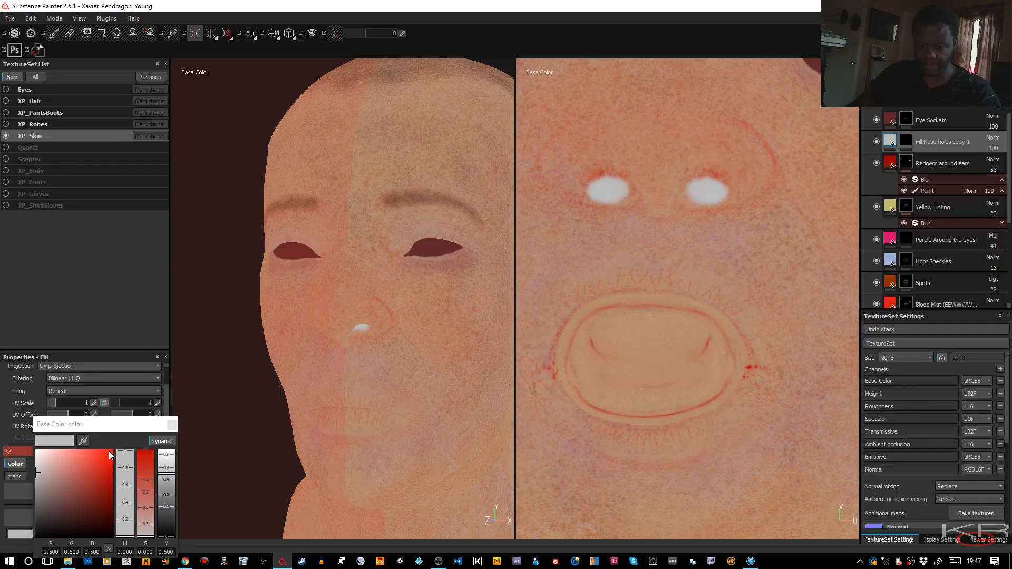
pyautogui.click(82, 441)
pyautogui.click(399, 305)
pyautogui.click(409, 306)
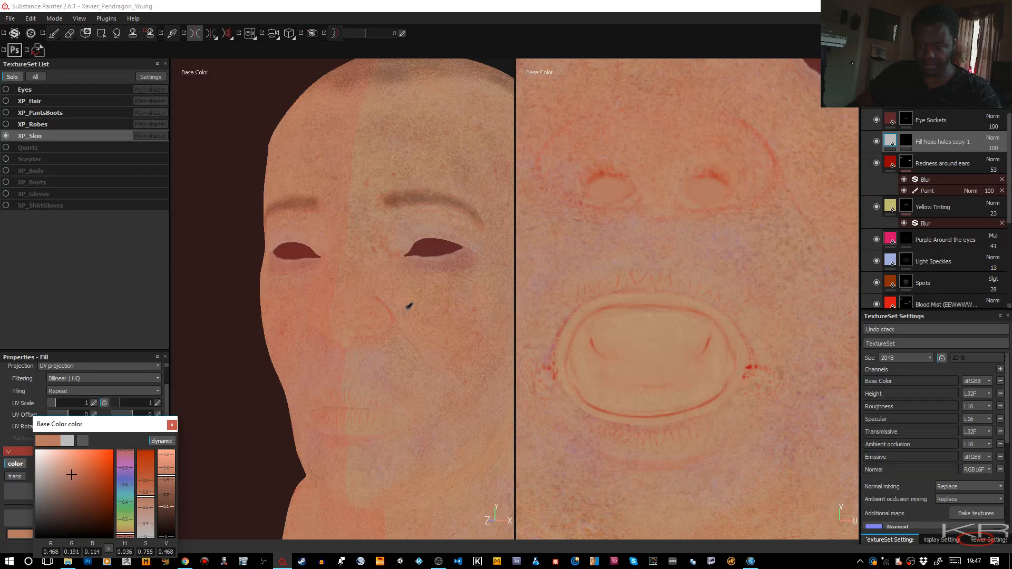
pyautogui.moveTo(400, 316); pyautogui.dragTo(260, 315)
pyautogui.click(455, 299)
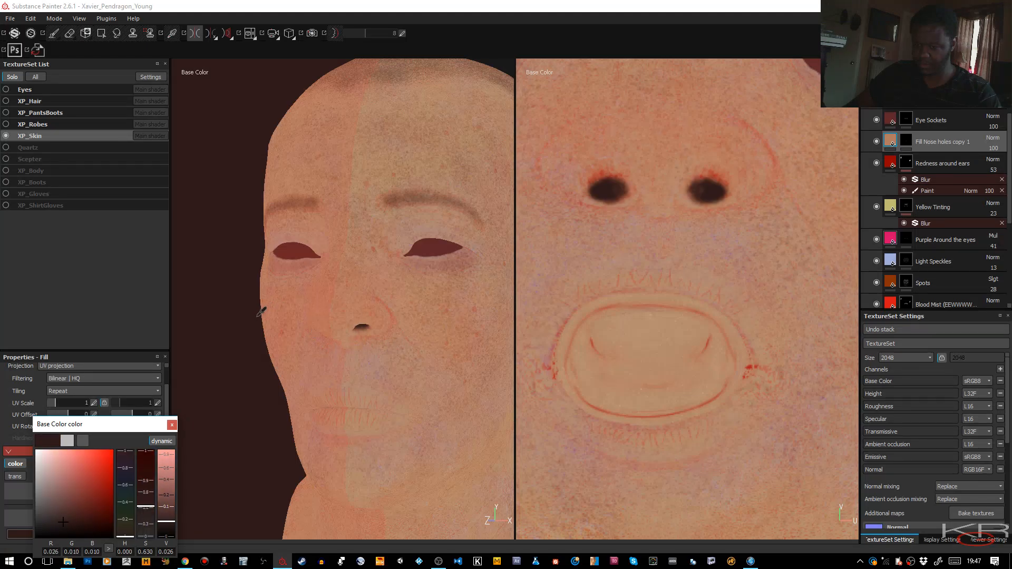
pyautogui.click(898, 148)
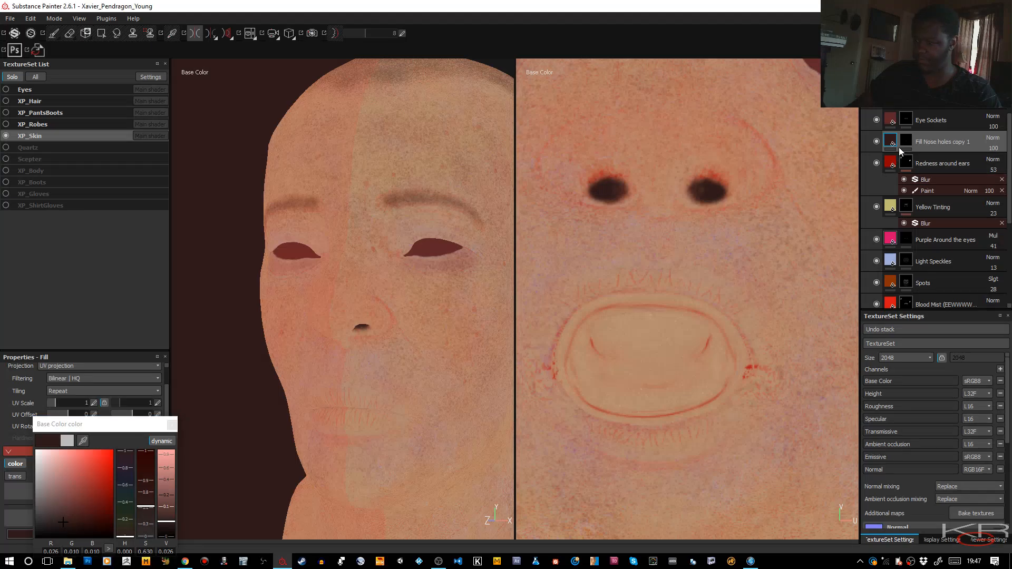
# Step: Set the duplicated nose holes layer's blending mode to Multiply and its opacity to 88
pyautogui.click(907, 143)
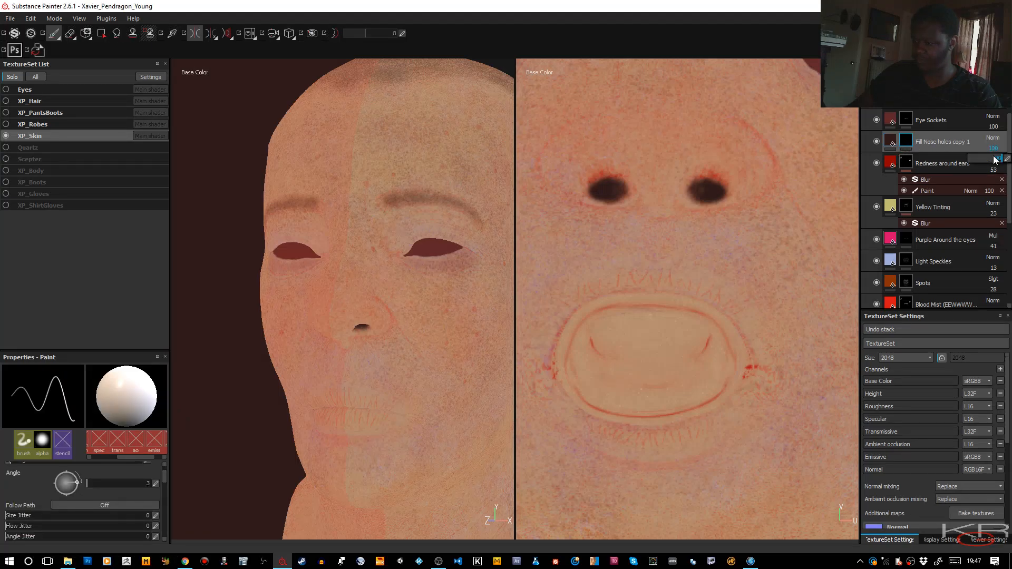
pyautogui.moveTo(990, 162); pyautogui.dragTo(1007, 159)
pyautogui.click(1000, 141)
pyautogui.click(958, 187)
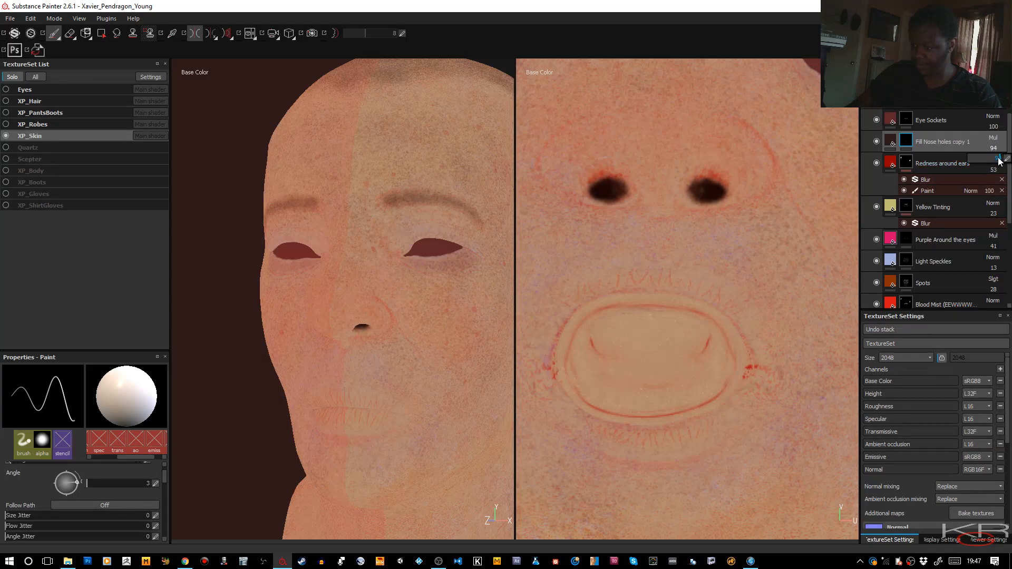
pyautogui.moveTo(1000, 161); pyautogui.dragTo(997, 162)
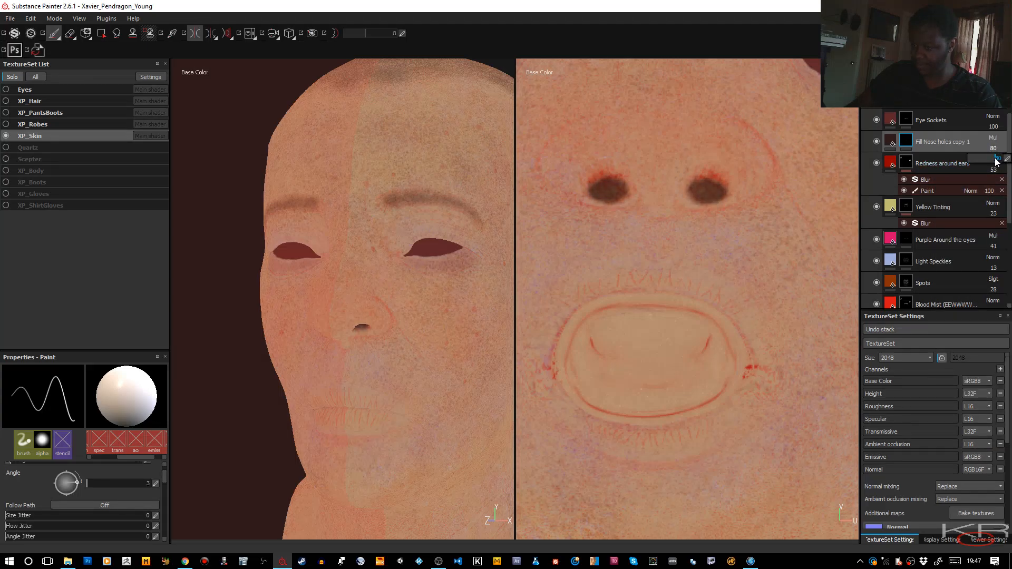
# Step: Add a Blur filter to the duplicated nose holes layer's mask with a blur intensity of 0.32
pyautogui.rightClick(909, 143)
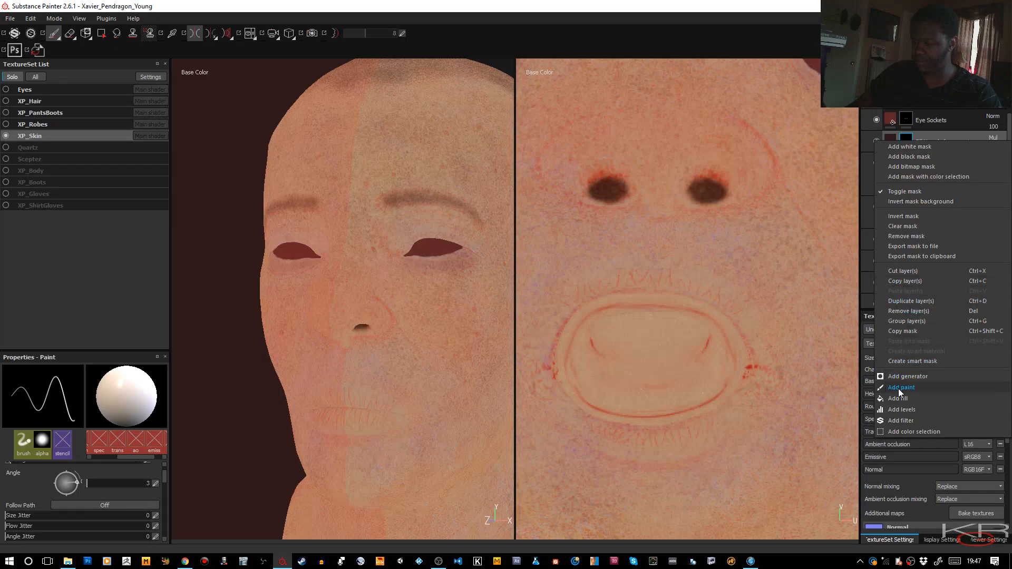
pyautogui.click(901, 420)
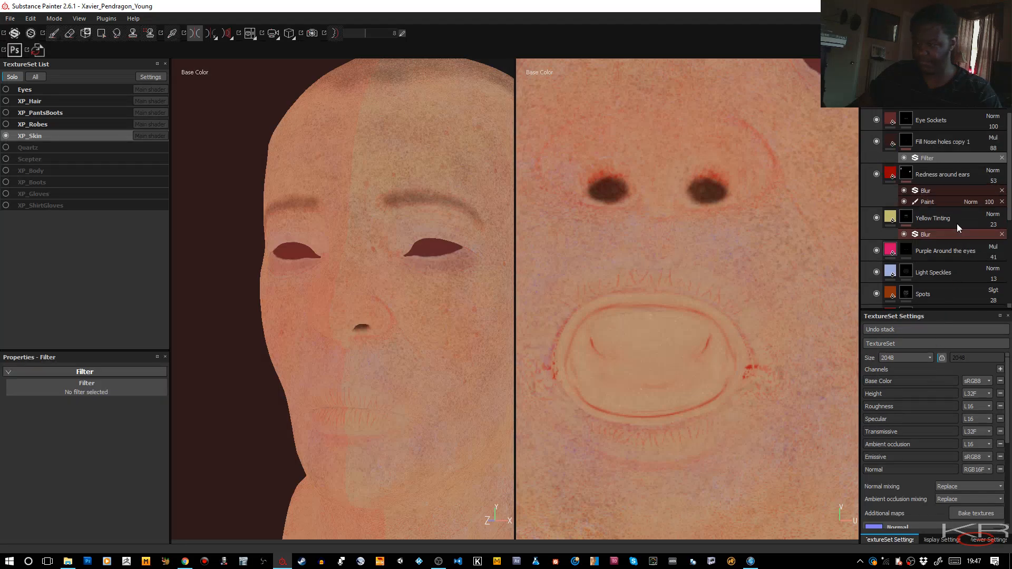
pyautogui.moveTo(887, 270); pyautogui.dragTo(759, 275)
pyautogui.click(152, 388)
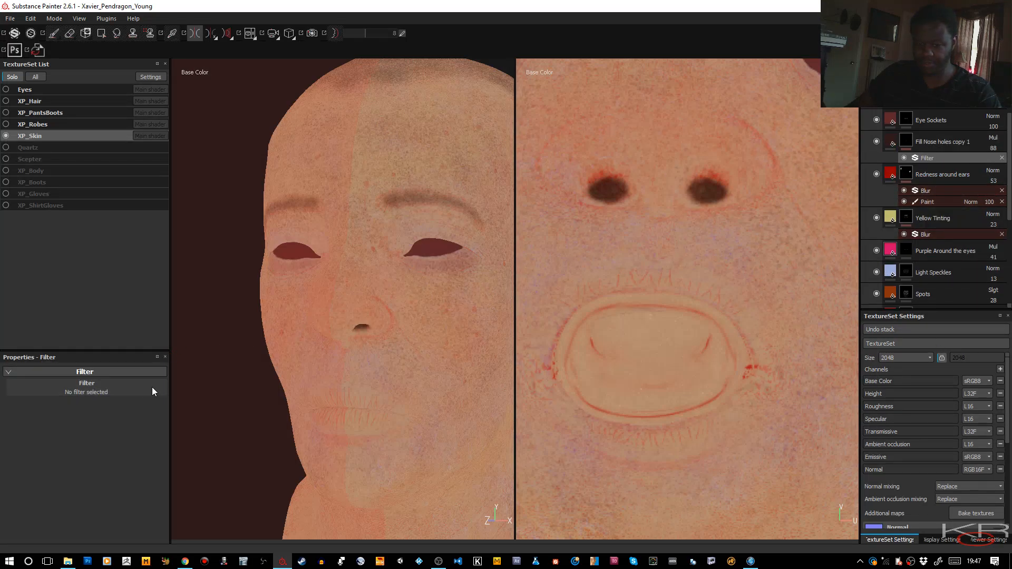
pyautogui.click(248, 420)
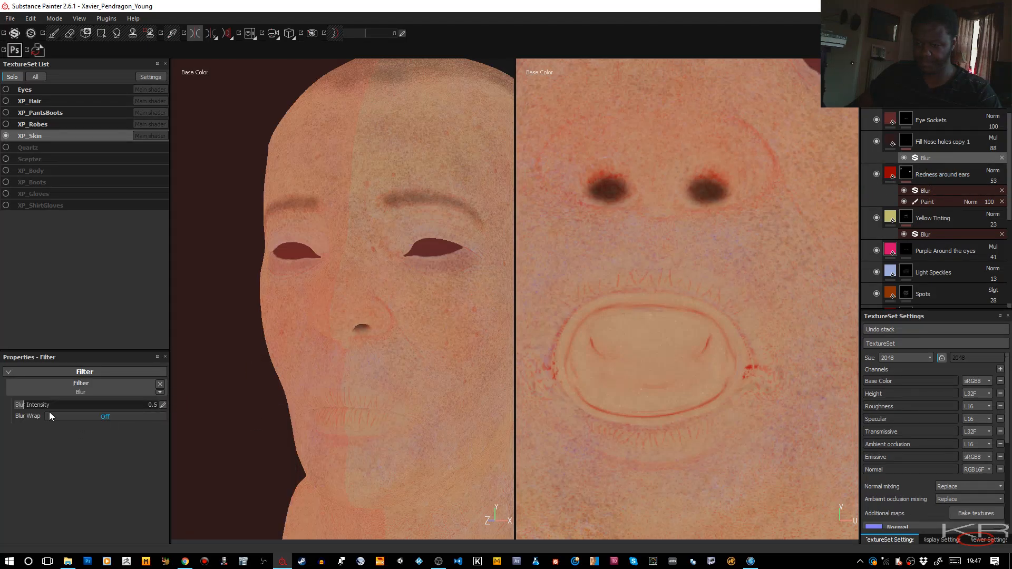
pyautogui.click(21, 406)
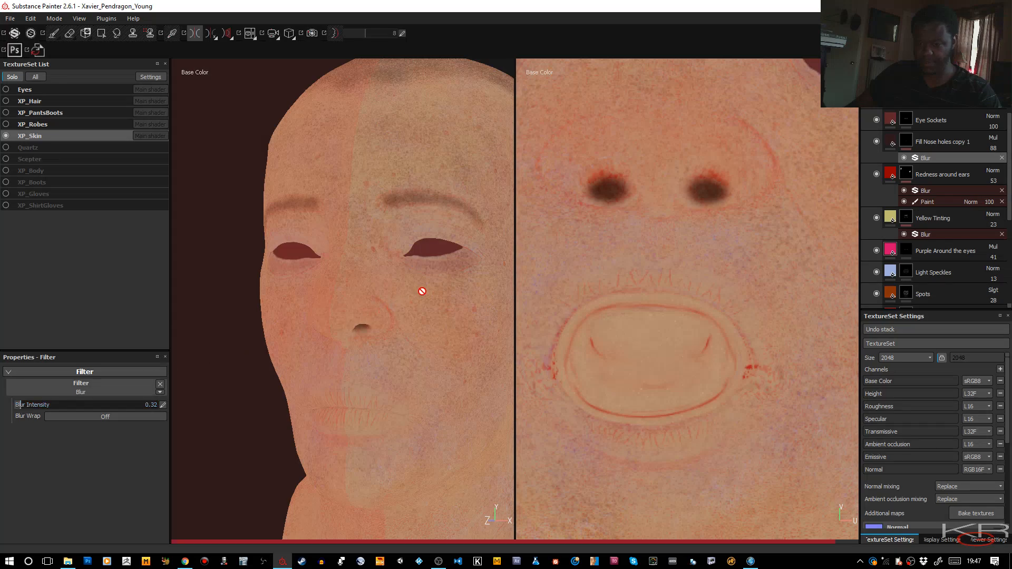
pyautogui.scroll(-2, 436, 284)
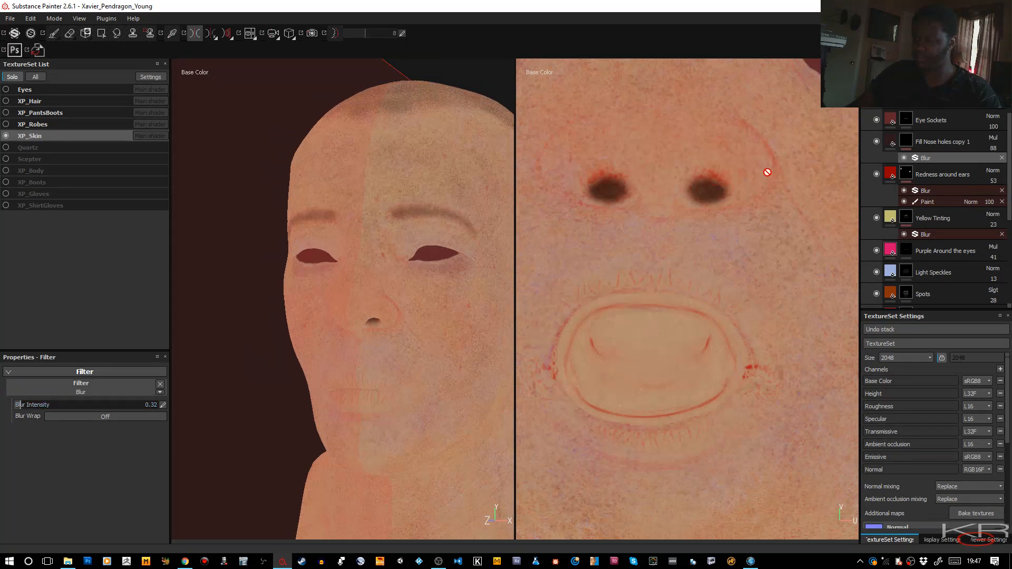
# Step: Rename the Eye Sockets layer by appending "/Mouth" and the rest of the mouth label to its name
pyautogui.doubleClick(925, 122)
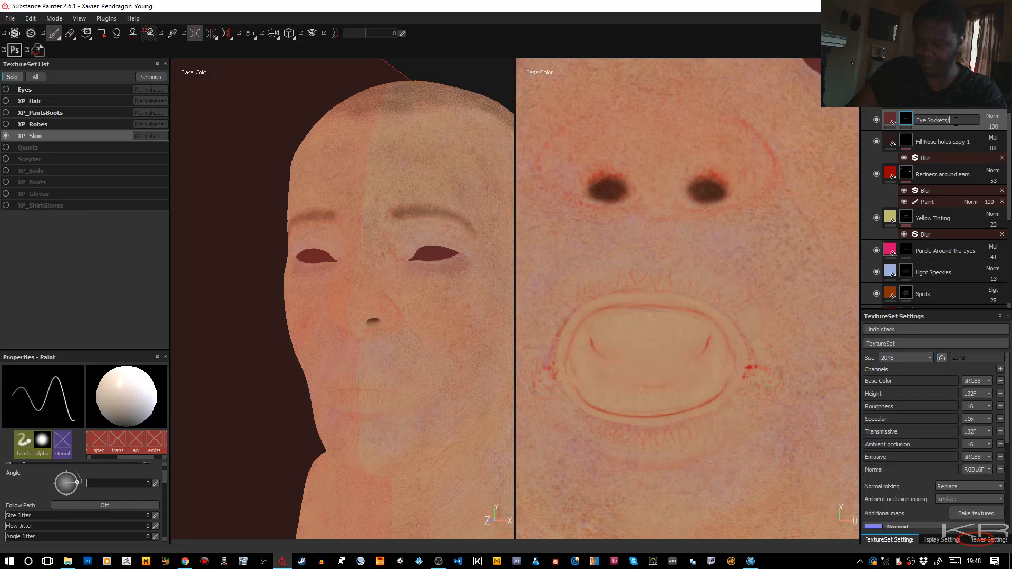
pyautogui.write('/Mouth Me...')
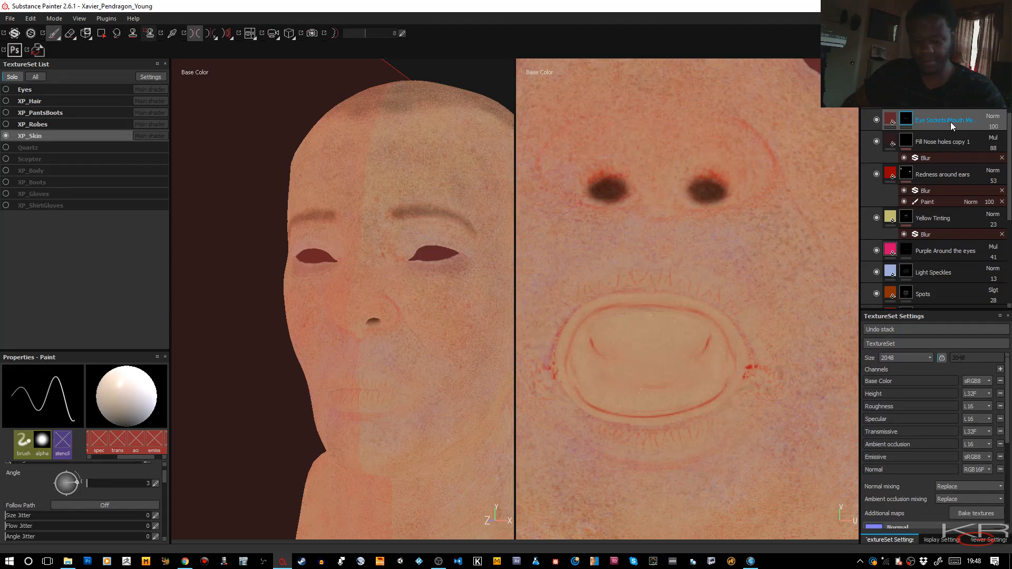
pyautogui.press('Return')
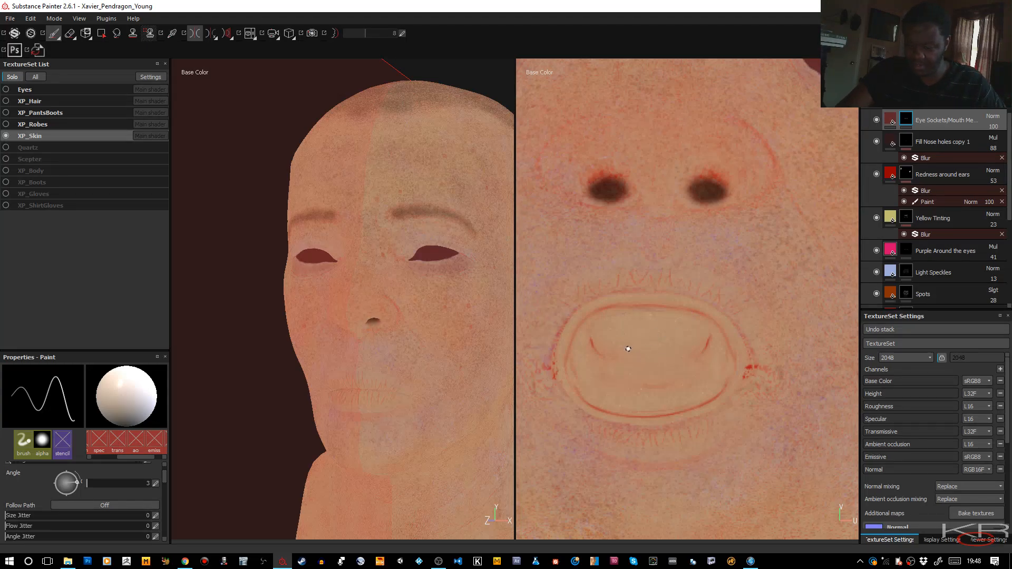
# Step: Show the full material and paint the Eye Sockets/Mouth mask over the centre and upper part of the mouth interior with a larger brush
pyautogui.press('m')
pyautogui.press(']')
pyautogui.press(']')
pyautogui.press(']')
pyautogui.press(']')
pyautogui.press(']')
pyautogui.press(']')
pyautogui.press(']')
pyautogui.press(']')
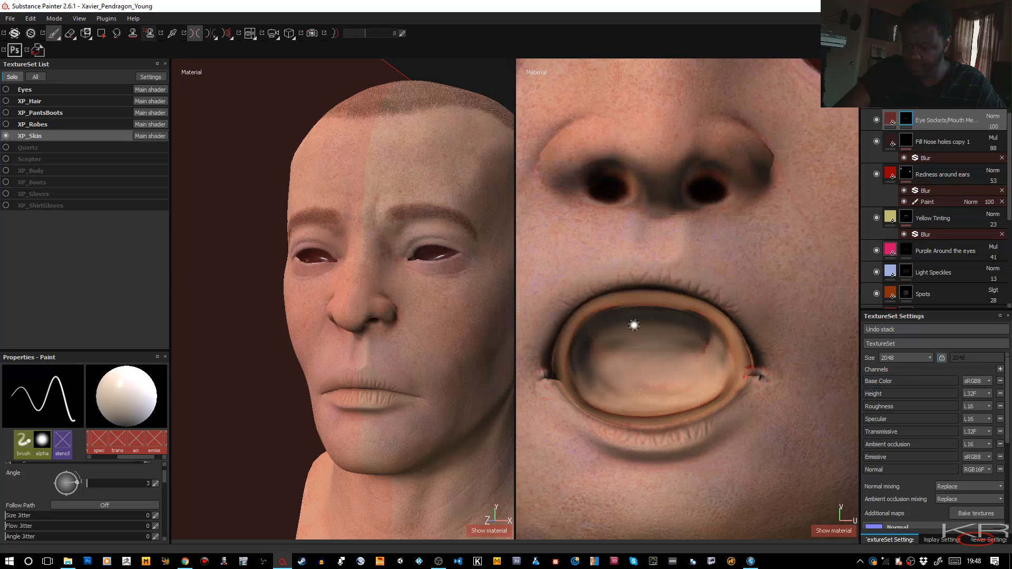
pyautogui.press('[')
pyautogui.press('[')
pyautogui.press('[')
pyautogui.press('[')
pyautogui.press(']')
pyautogui.press(']')
pyautogui.press(']')
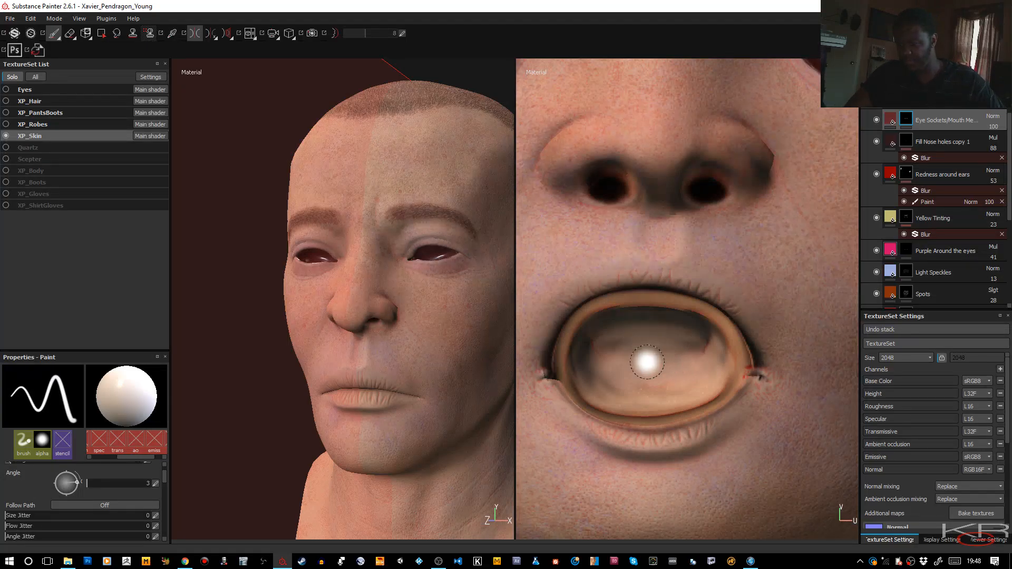
pyautogui.moveTo(625, 347)
pyautogui.mouseDown()
pyautogui.moveTo(679, 355)
pyautogui.moveTo(646, 357)
pyautogui.moveTo(659, 382)
pyautogui.moveTo(648, 385)
pyautogui.moveTo(599, 369)
pyautogui.moveTo(595, 350)
pyautogui.mouseUp()
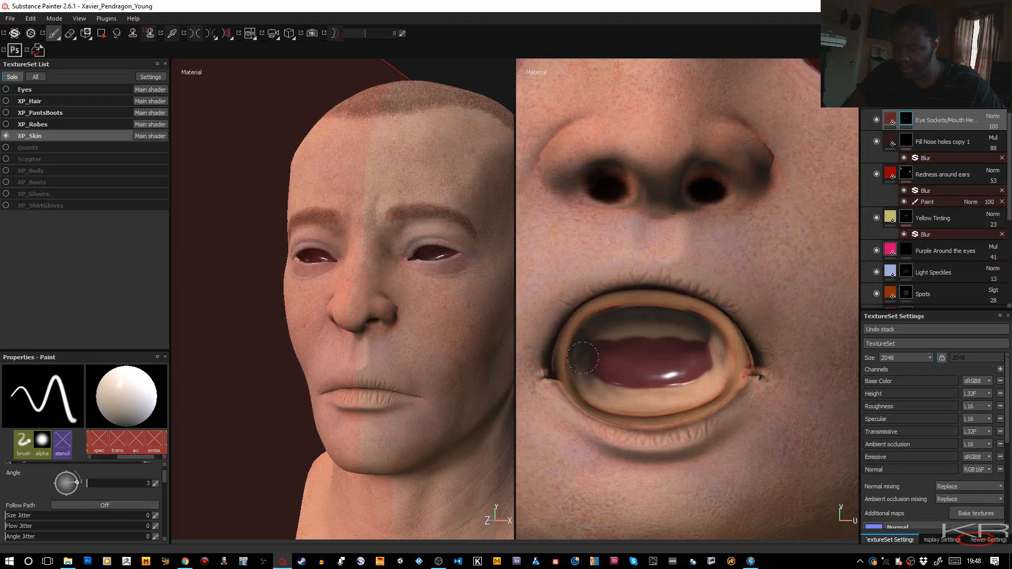
pyautogui.moveTo(574, 355)
pyautogui.mouseDown()
pyautogui.moveTo(633, 303)
pyautogui.moveTo(620, 299)
pyautogui.mouseUp()
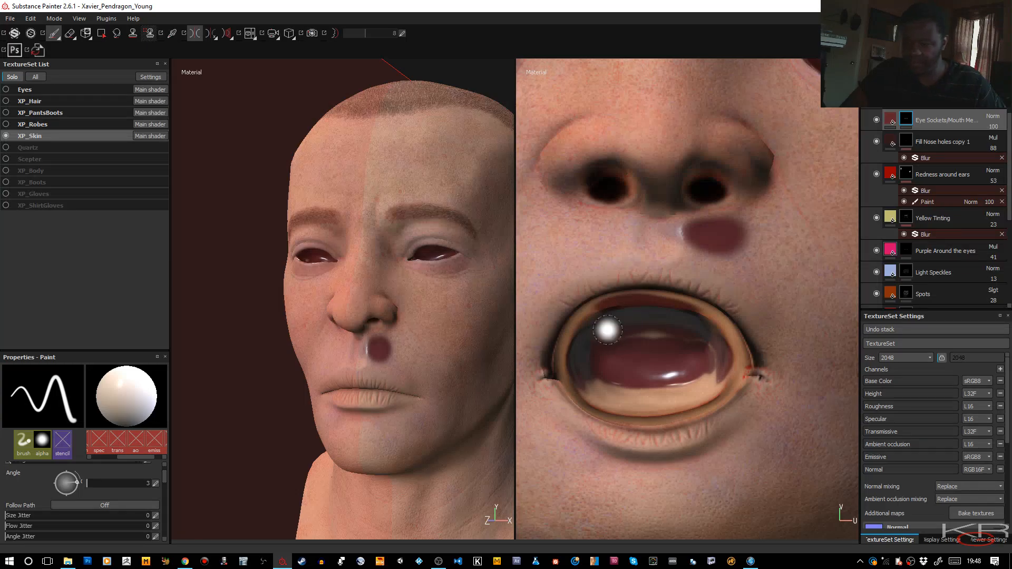
# Step: Display the base color channel and fill the rest of the mouth interior with dark red out to the lip edges
pyautogui.press('x')
pyautogui.press('c')
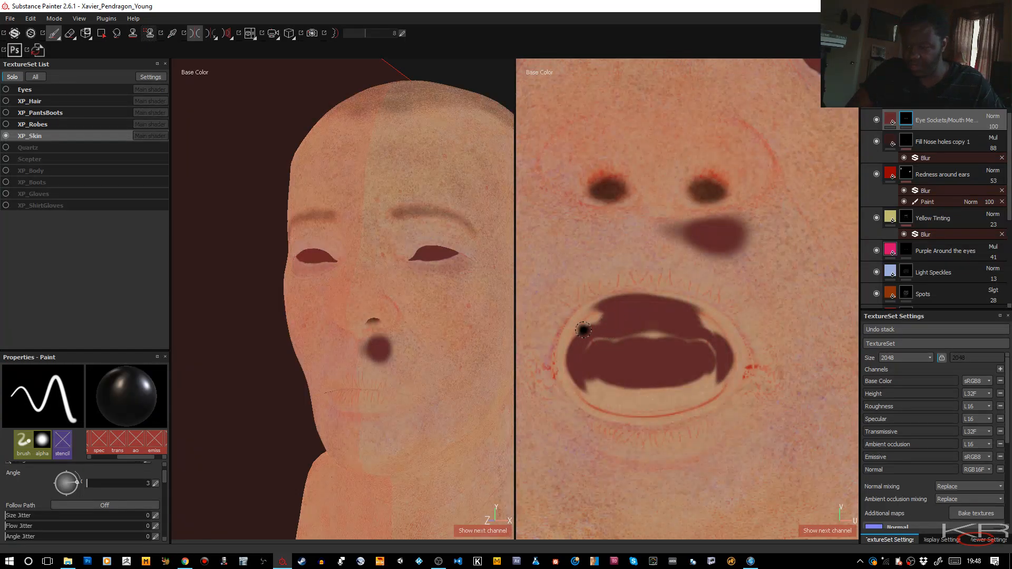
pyautogui.press('l')
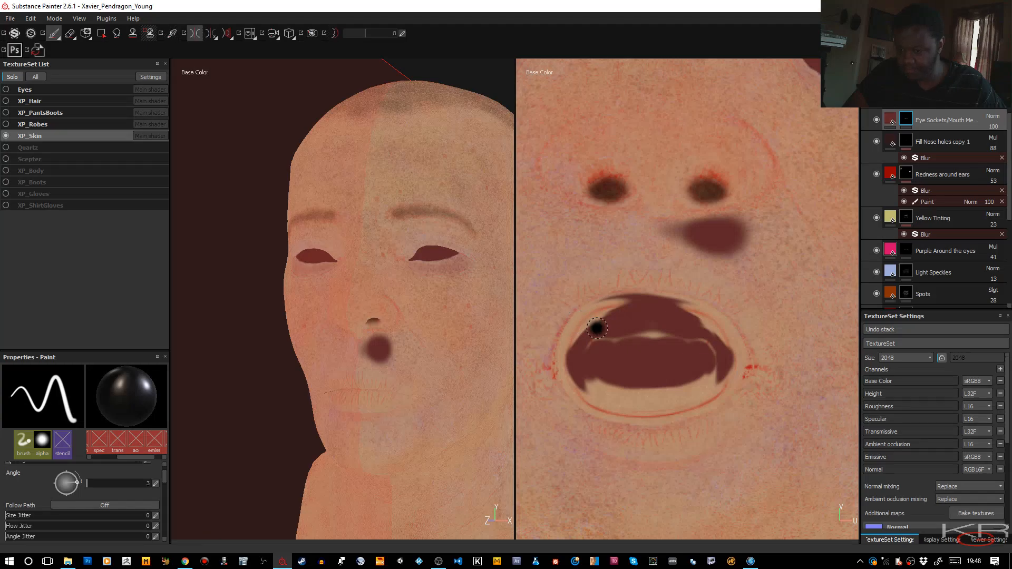
pyautogui.press('x')
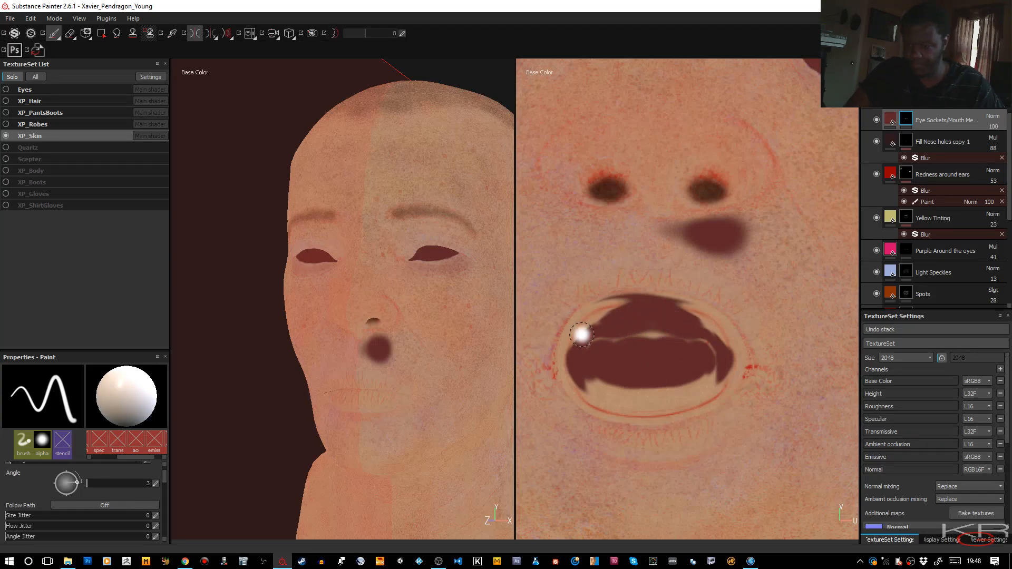
pyautogui.moveTo(582, 334)
pyautogui.mouseDown()
pyautogui.moveTo(599, 315)
pyautogui.moveTo(562, 345)
pyautogui.moveTo(588, 312)
pyautogui.moveTo(562, 365)
pyautogui.moveTo(601, 400)
pyautogui.moveTo(679, 412)
pyautogui.moveTo(640, 419)
pyautogui.moveTo(572, 389)
pyautogui.moveTo(554, 361)
pyautogui.moveTo(583, 308)
pyautogui.mouseUp()
pyautogui.moveTo(628, 389); pyautogui.dragTo(614, 396)
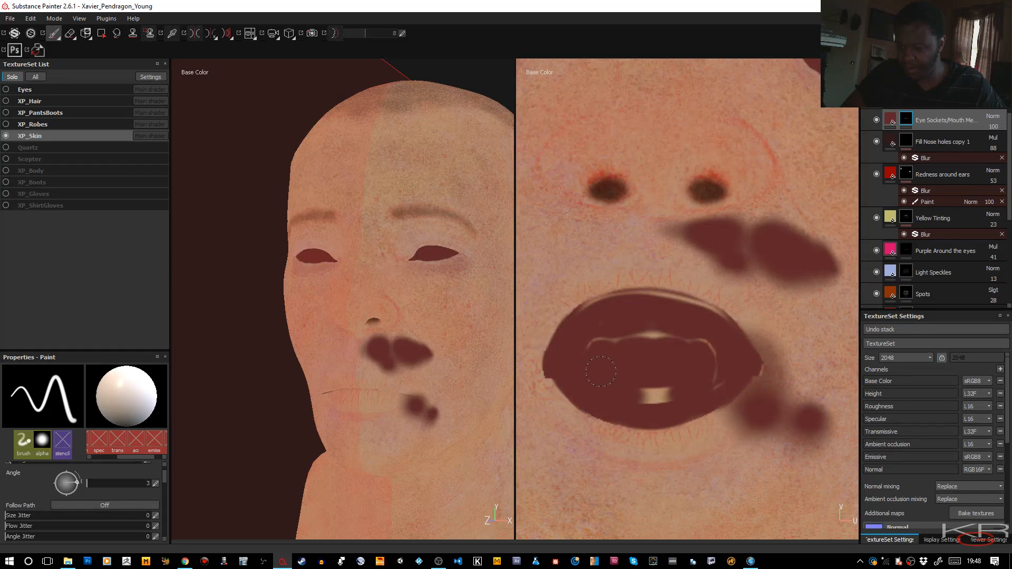
pyautogui.moveTo(589, 310)
pyautogui.mouseDown()
pyautogui.moveTo(648, 303)
pyautogui.moveTo(680, 320)
pyautogui.moveTo(687, 301)
pyautogui.moveTo(654, 298)
pyautogui.moveTo(704, 317)
pyautogui.mouseUp()
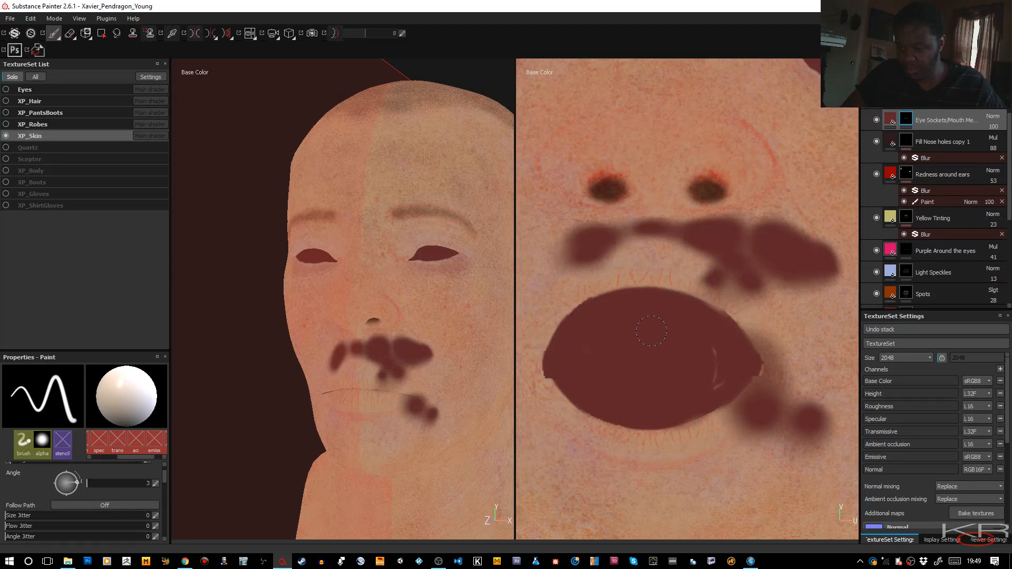
pyautogui.moveTo(710, 395); pyautogui.dragTo(734, 368)
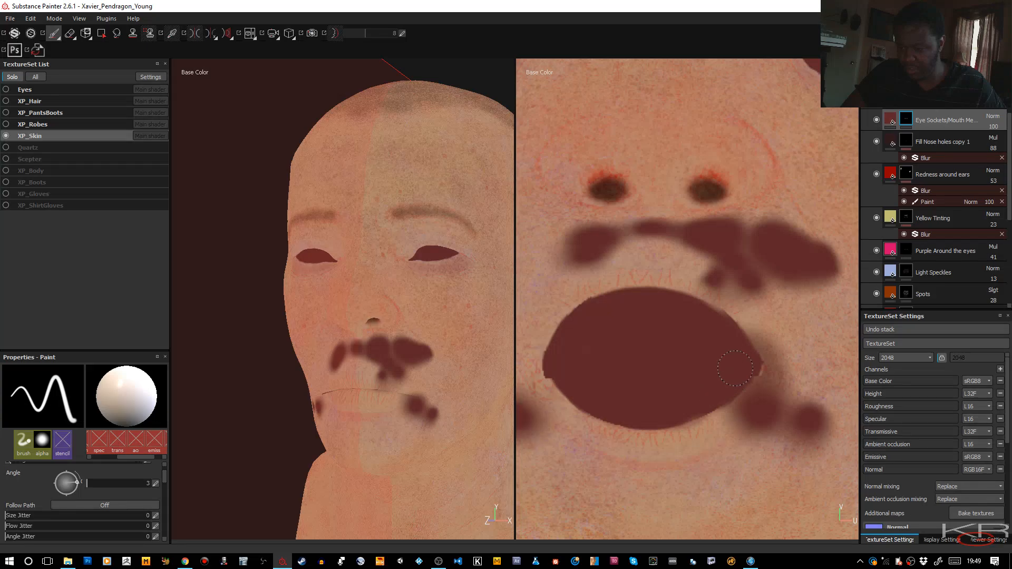
# Step: Soften the stray dark red blotch above the upper lip with the Smudge tool
pyautogui.press('l')
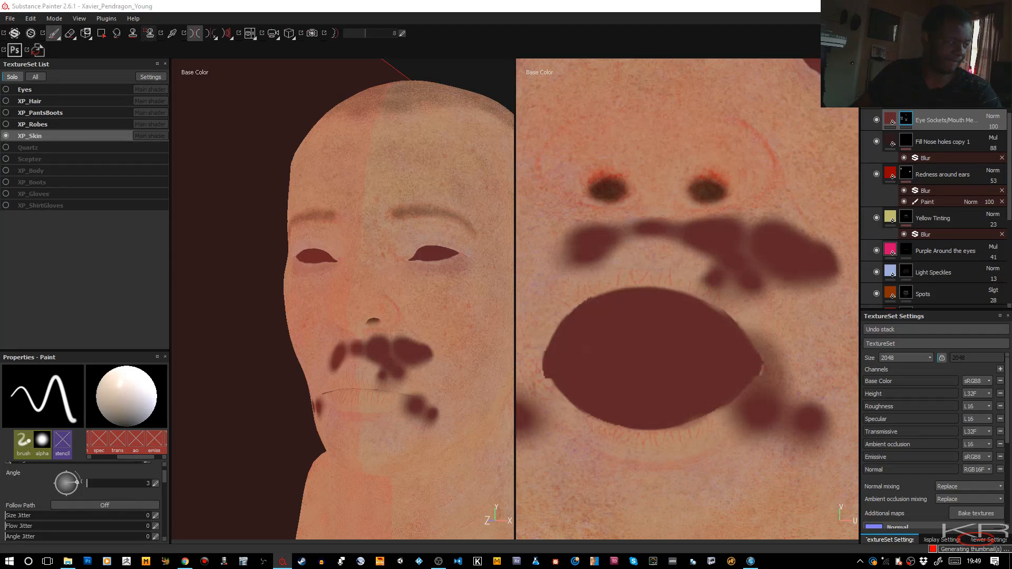
pyautogui.press('5')
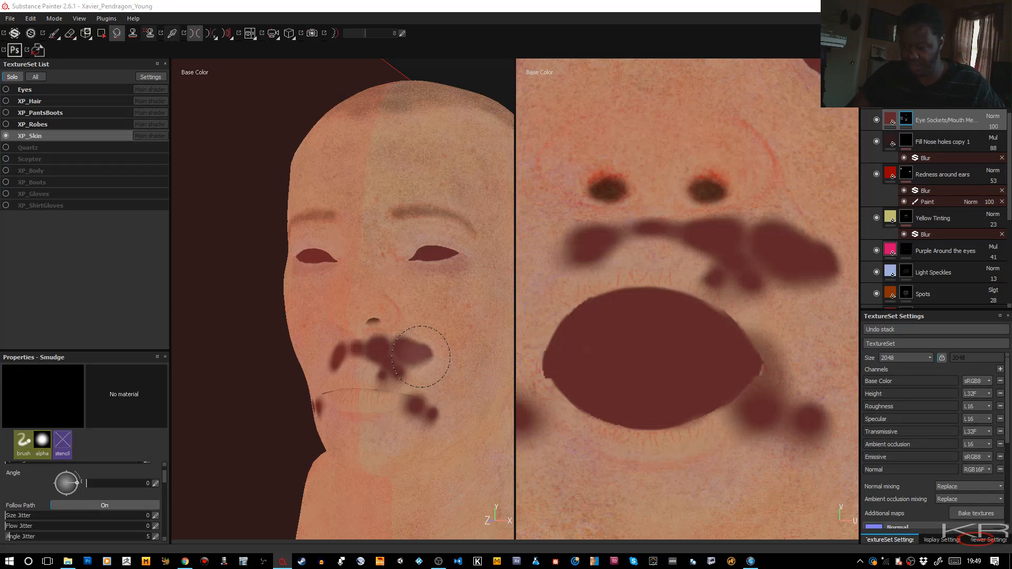
pyautogui.moveTo(411, 353)
pyautogui.mouseDown()
pyautogui.moveTo(425, 356)
pyautogui.moveTo(410, 359)
pyautogui.mouseUp()
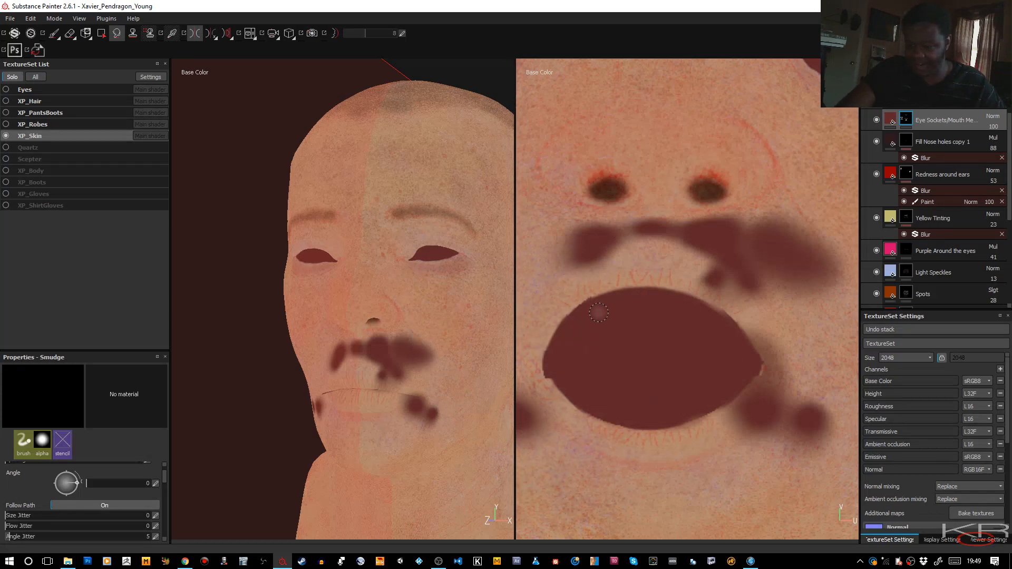
# Step: Try to smudge the dark red mask edge around the mouth opening with a larger brush
pyautogui.press(']')
pyautogui.press(']')
pyautogui.press(']')
pyautogui.moveTo(565, 311); pyautogui.dragTo(621, 295)
pyautogui.press(']')
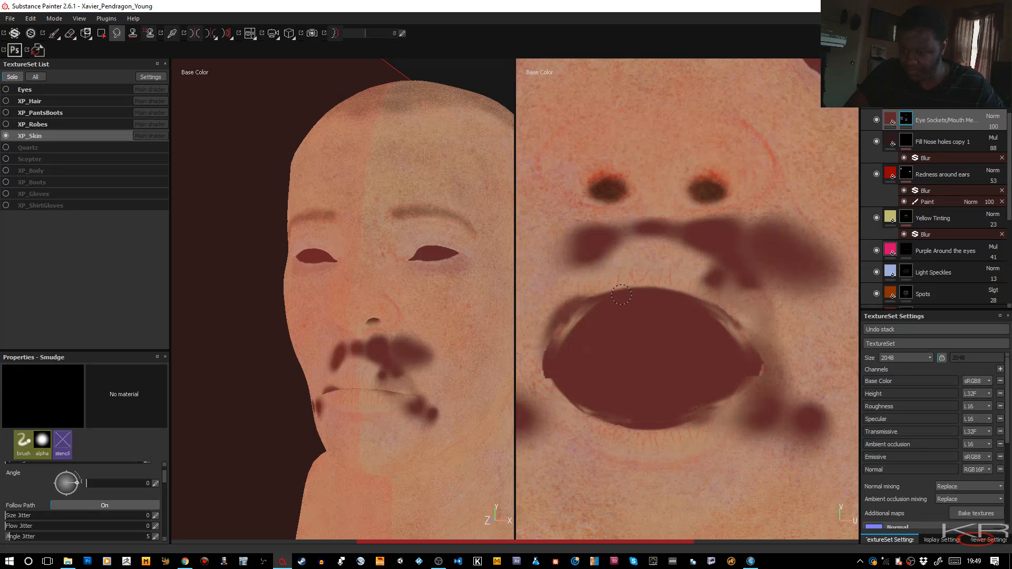
pyautogui.press(']')
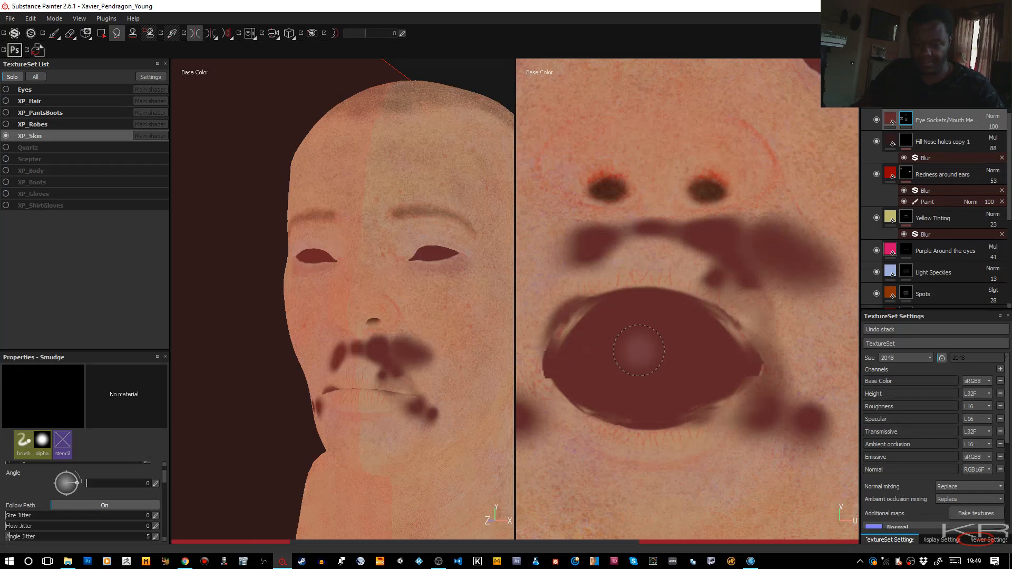
pyautogui.hotkey('ctrl', 'z')
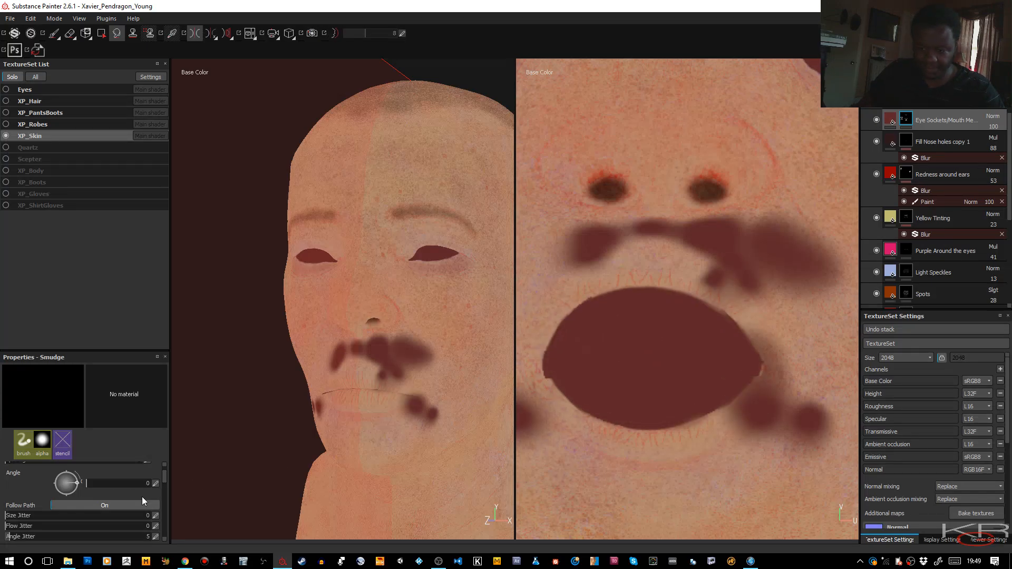
# Step: Set the Smudge brush alpha's size ratio to 0.68
pyautogui.scroll(2, 141, 497)
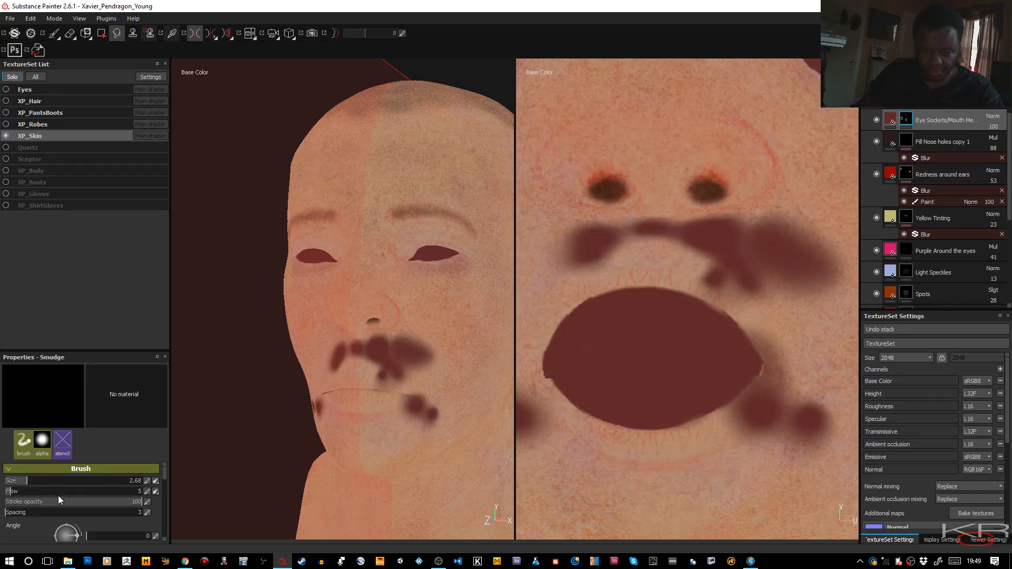
pyautogui.scroll(-5, 71, 489)
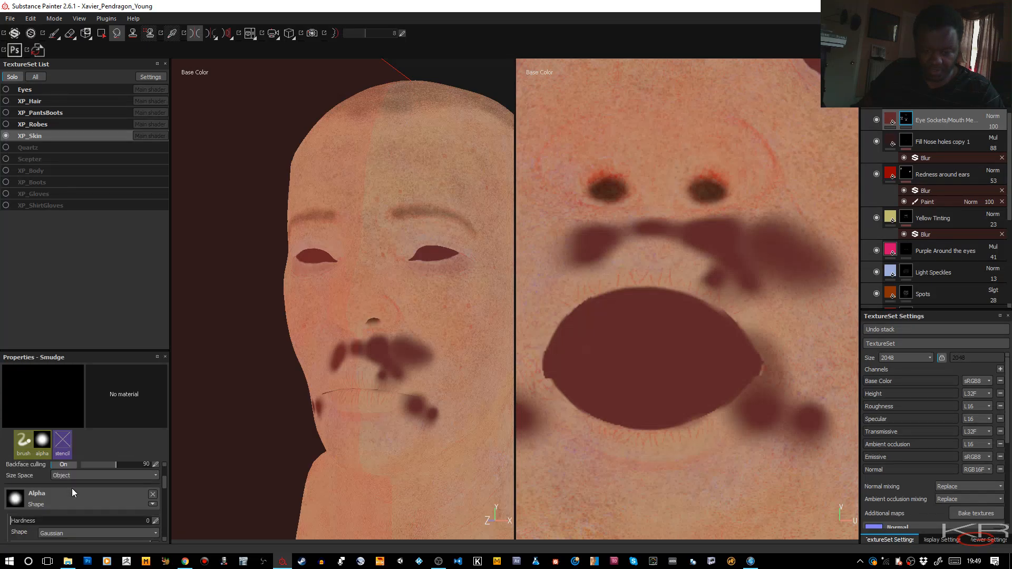
pyautogui.scroll(-2, 78, 511)
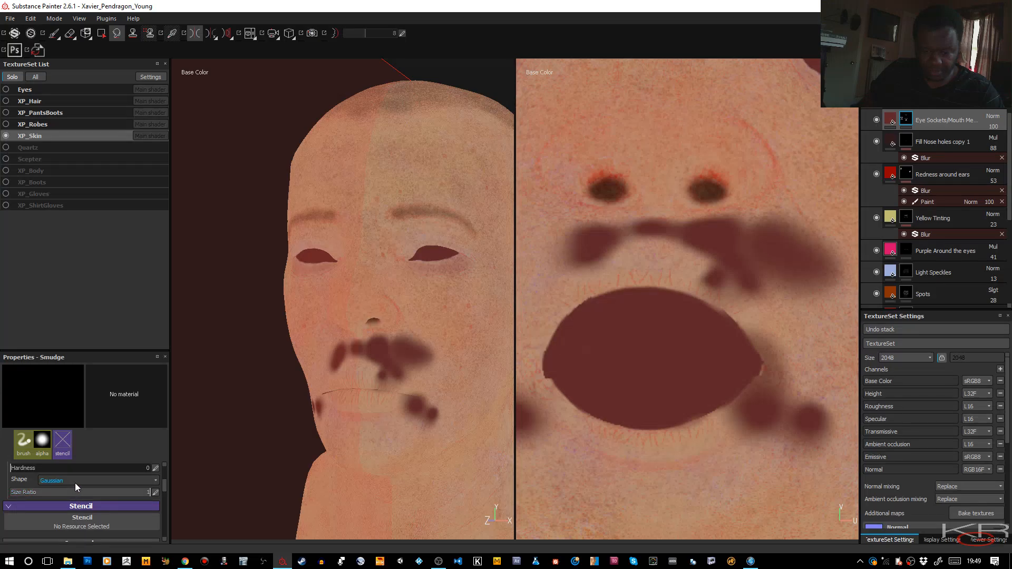
pyautogui.click(73, 492)
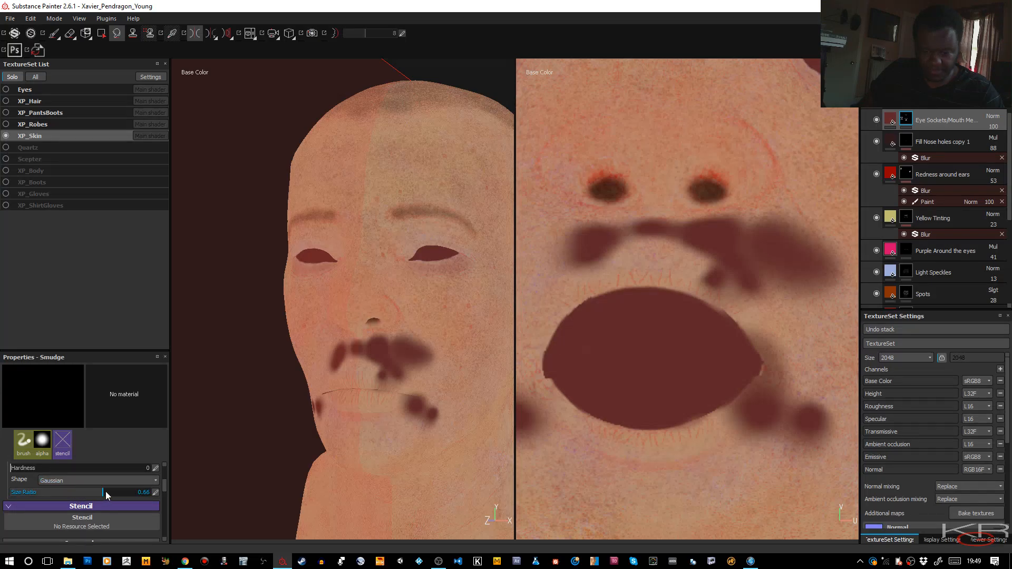
pyautogui.moveTo(106, 492); pyautogui.dragTo(108, 492)
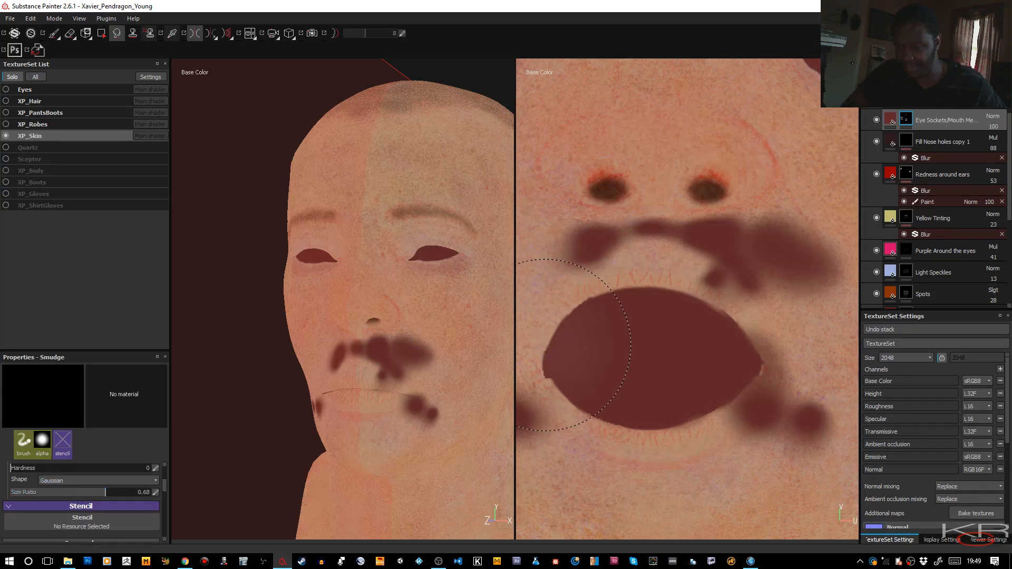
# Step: Smudge the mask edge at the corners of the mouth with a smaller brush to soften it
pyautogui.press('[')
pyautogui.press('[')
pyautogui.press('[')
pyautogui.press('[')
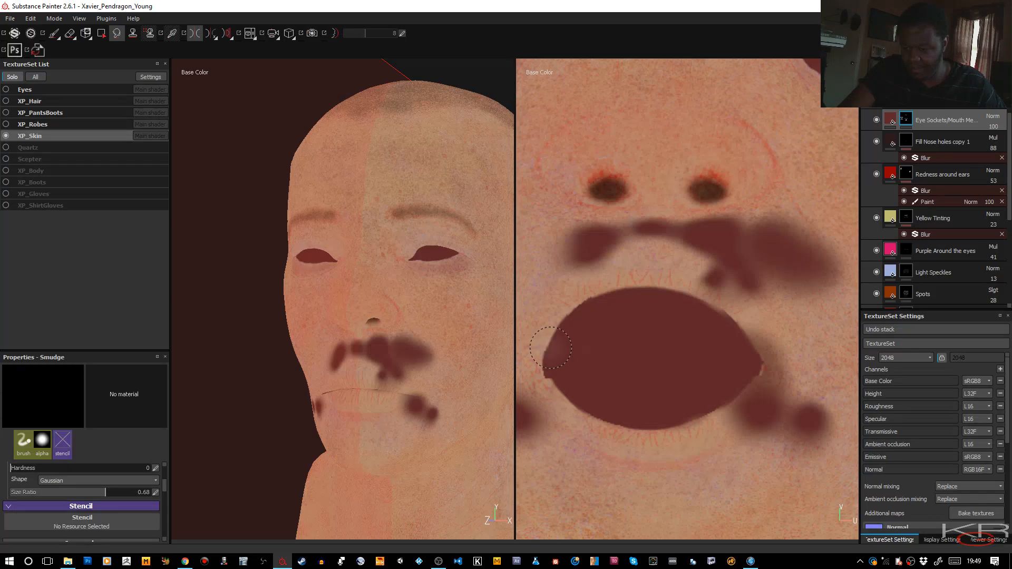
pyautogui.moveTo(551, 348); pyautogui.dragTo(555, 359)
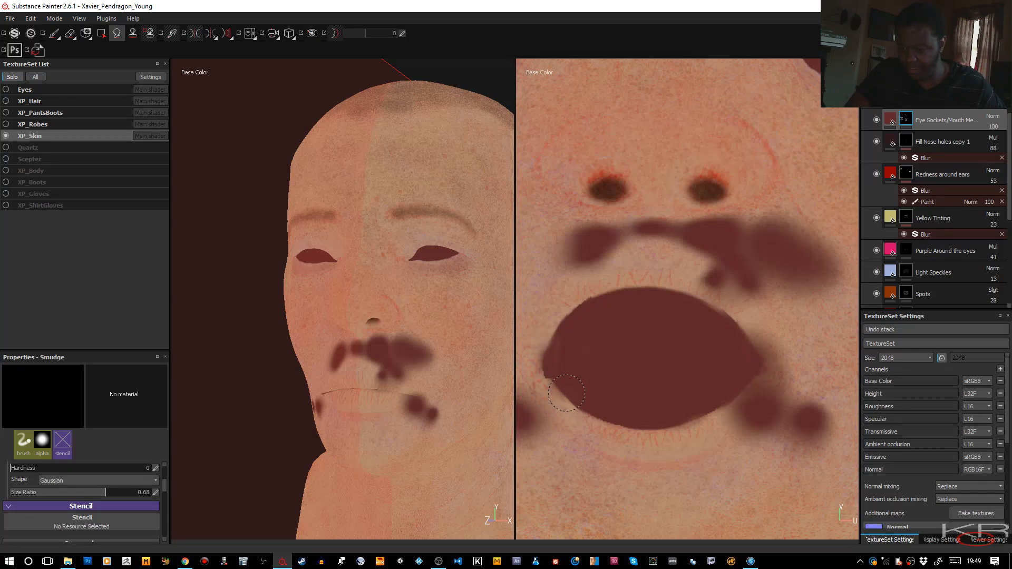
# Step: Undo the recent smudge strokes along the dark red mask edge around the mouth opening
pyautogui.press('l')
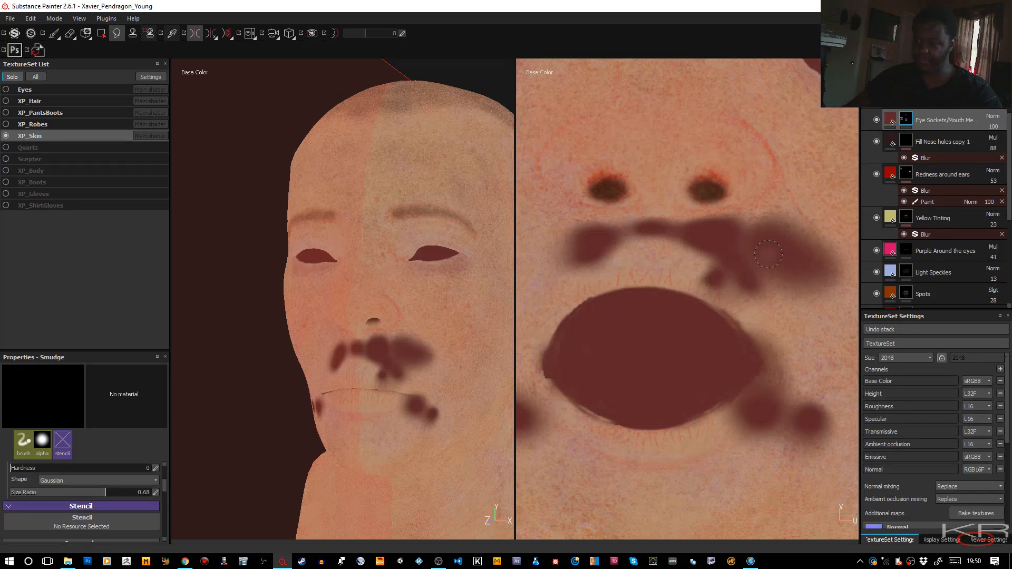
pyautogui.press('ctrl')
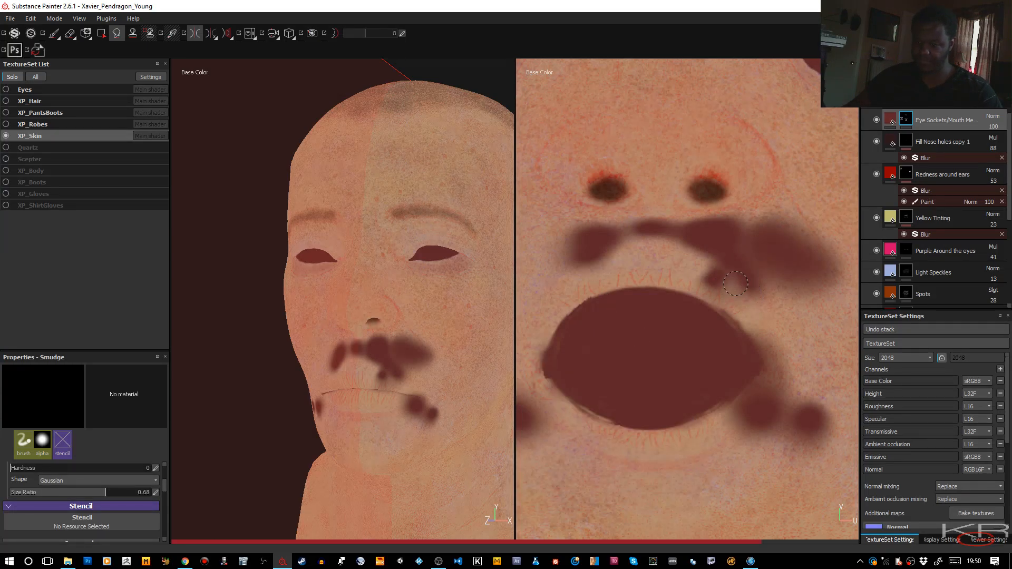
pyautogui.press('ctrl')
pyautogui.press('ctrl')
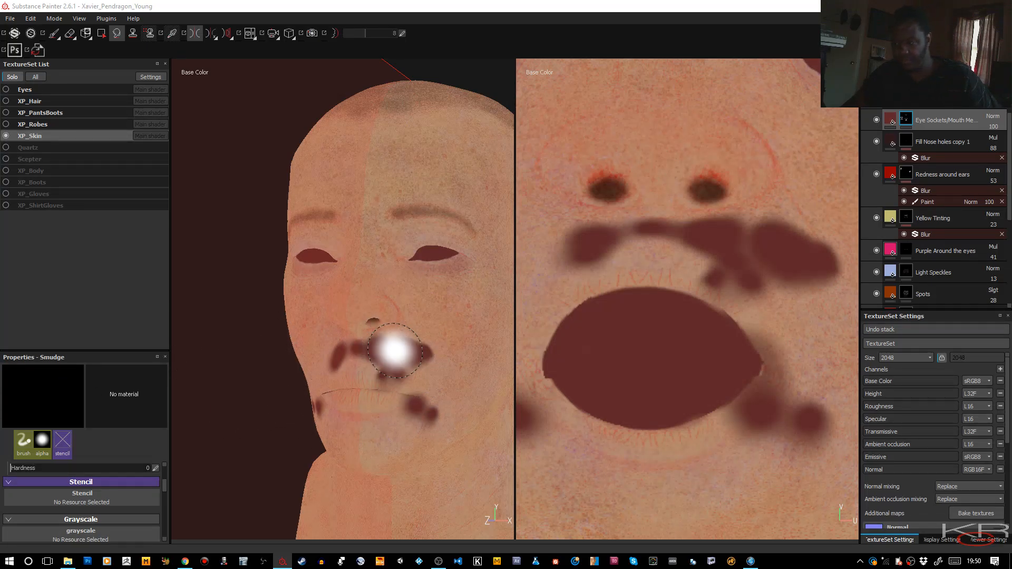
# Step: Add a Blur filter to the Eye Sockets/Mouth layer's mask and set its blur intensity to 0.65
pyautogui.rightClick(906, 121)
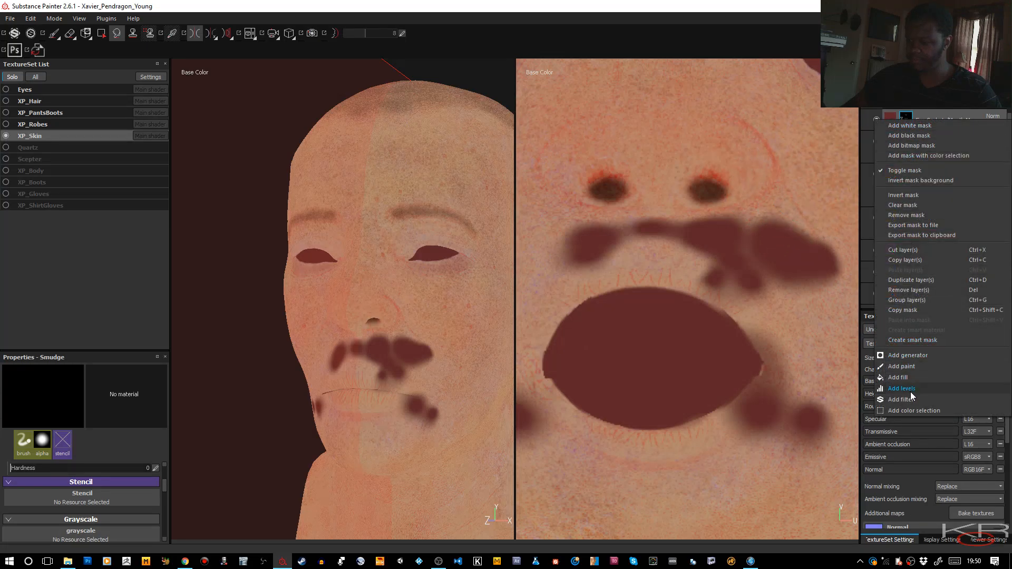
pyautogui.click(902, 399)
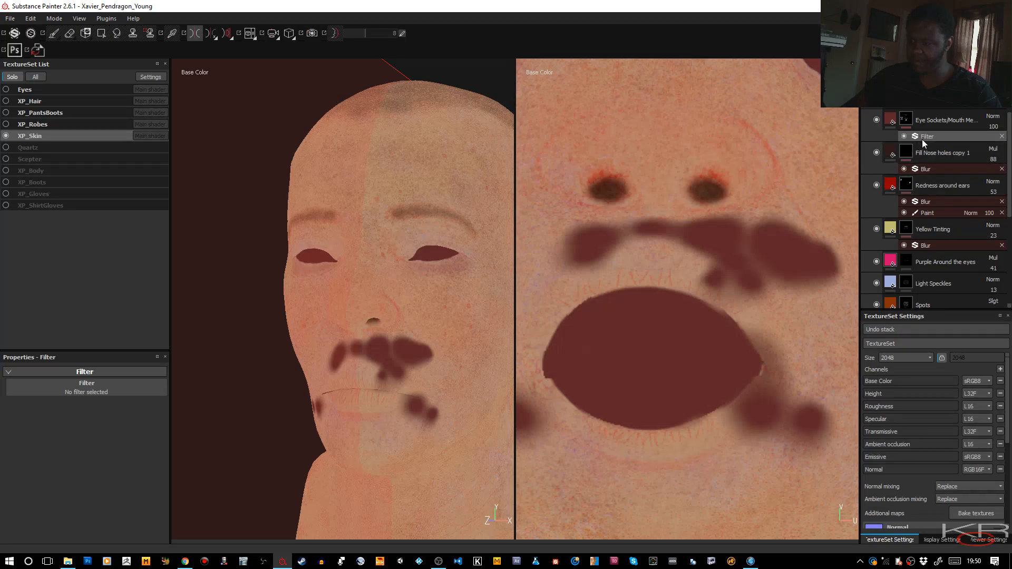
pyautogui.click(118, 389)
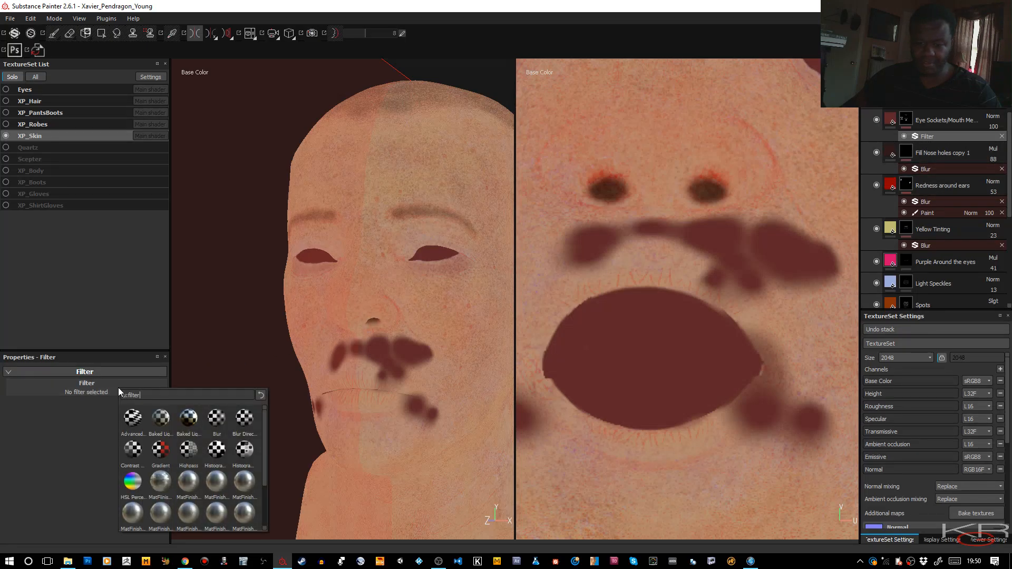
pyautogui.click(215, 422)
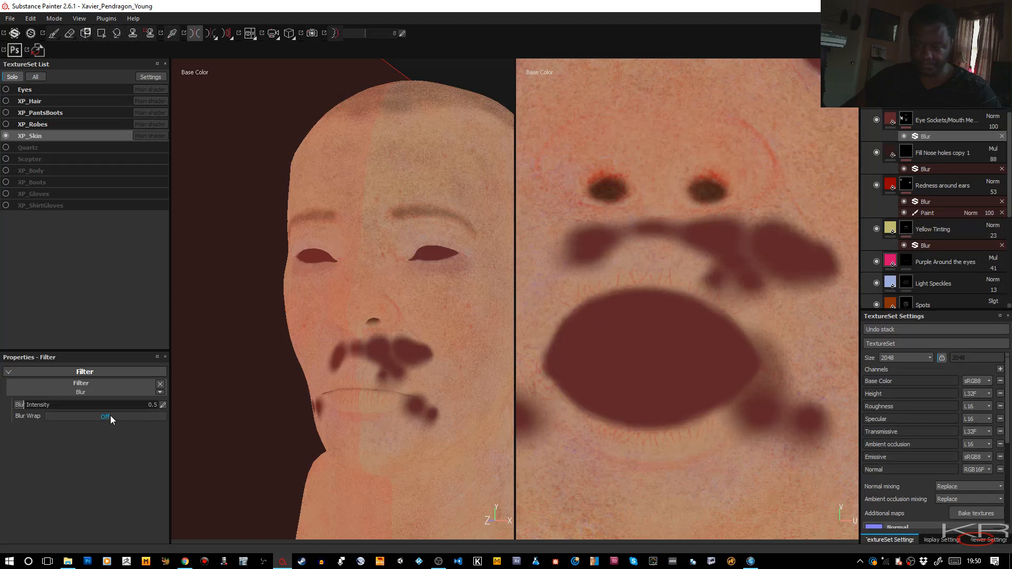
pyautogui.moveTo(26, 407); pyautogui.dragTo(34, 406)
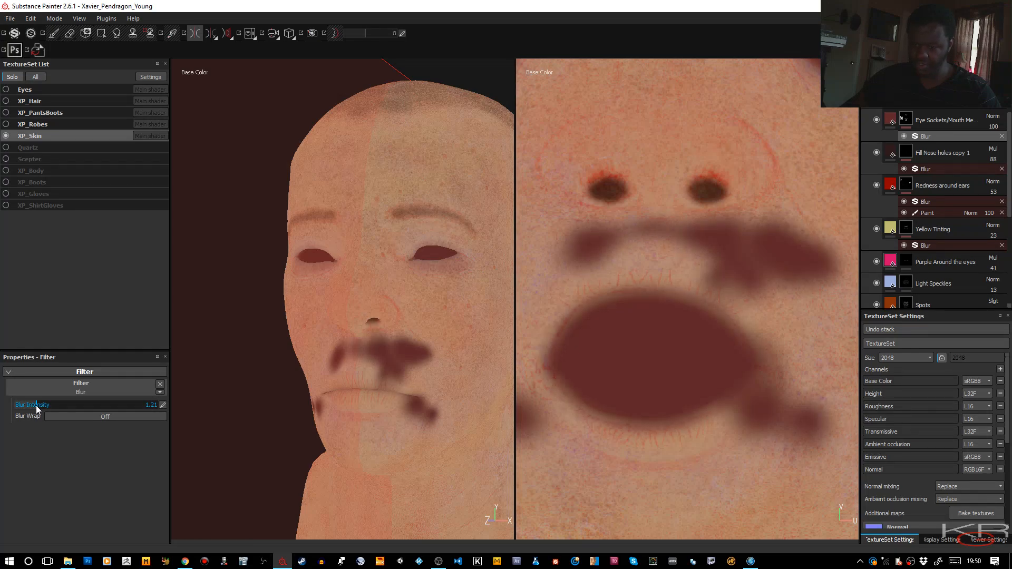
pyautogui.moveTo(34, 406); pyautogui.dragTo(26, 409)
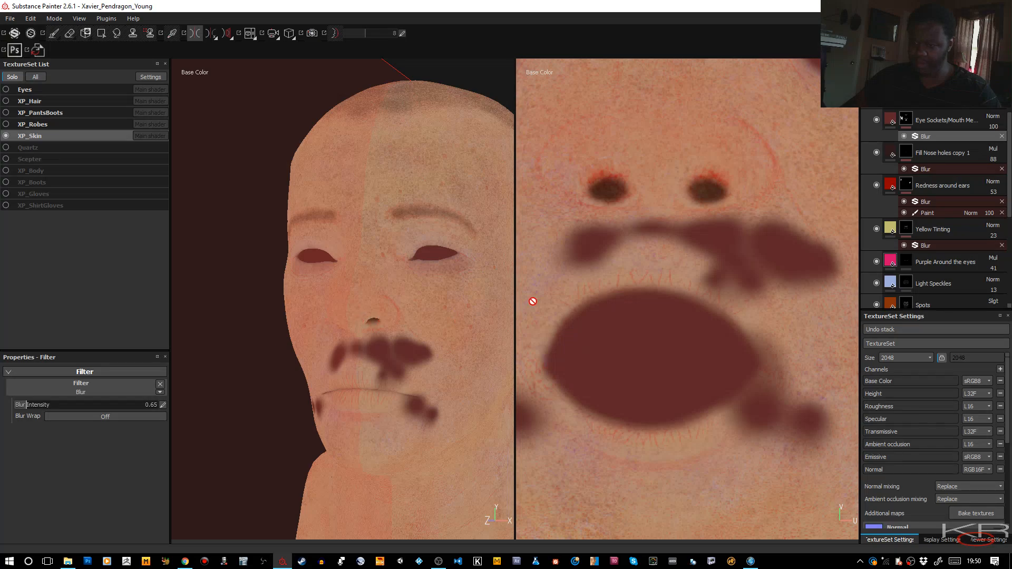
# Step: Add a paint effect to the Eye Sockets/Mouth layer's mask and move it below the Blur filter
pyautogui.rightClick(935, 137)
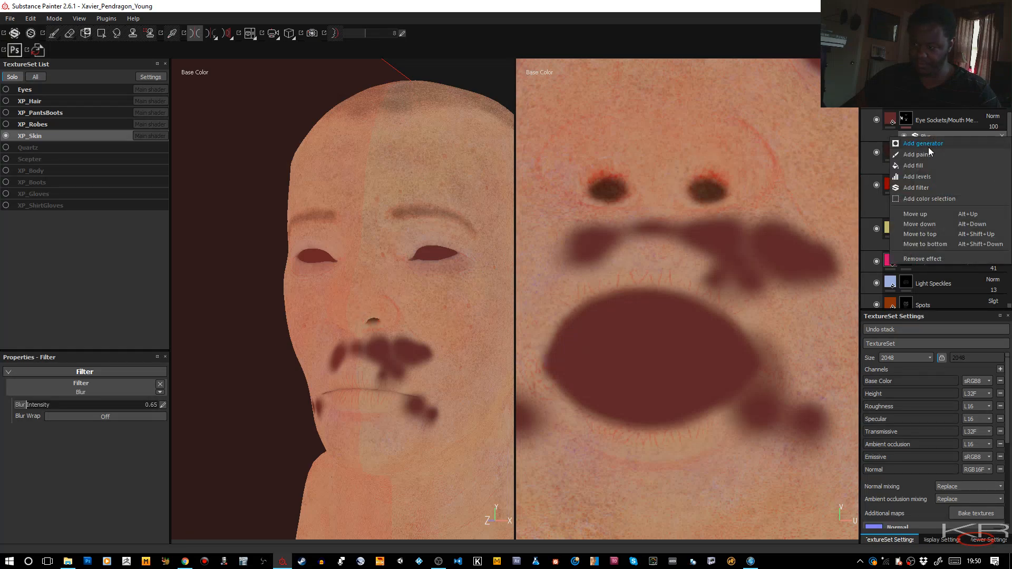
pyautogui.click(924, 154)
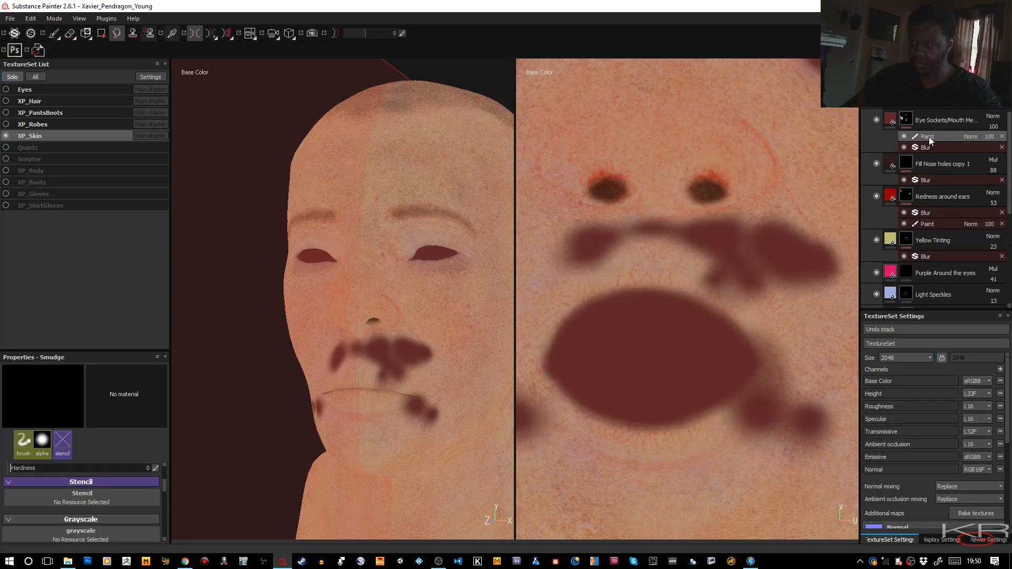
pyautogui.rightClick(930, 140)
pyautogui.click(929, 224)
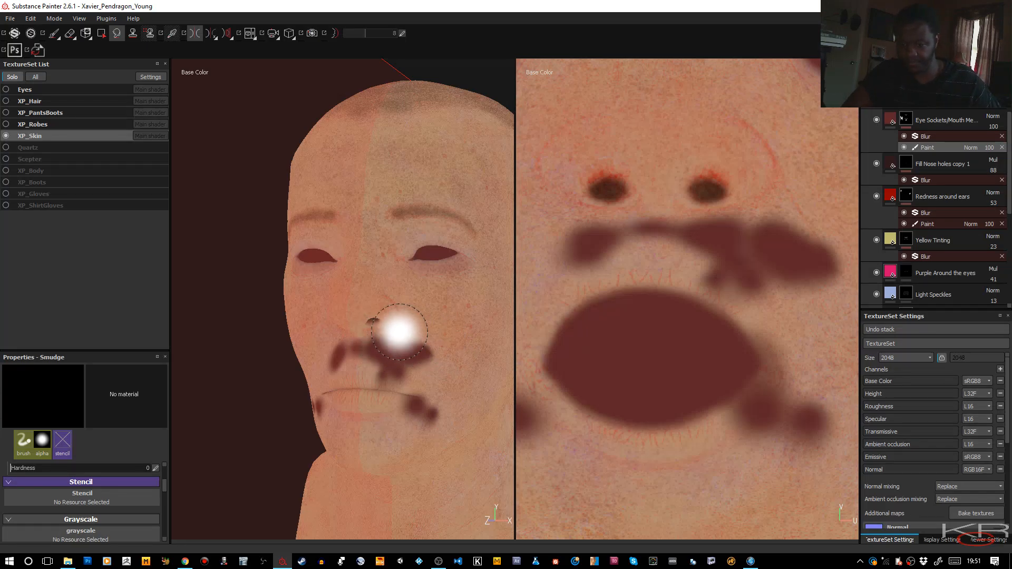
# Step: Paint black on the mask to erase the stray dark red blotches above the upper lip and beside the mouth corners
pyautogui.click(53, 35)
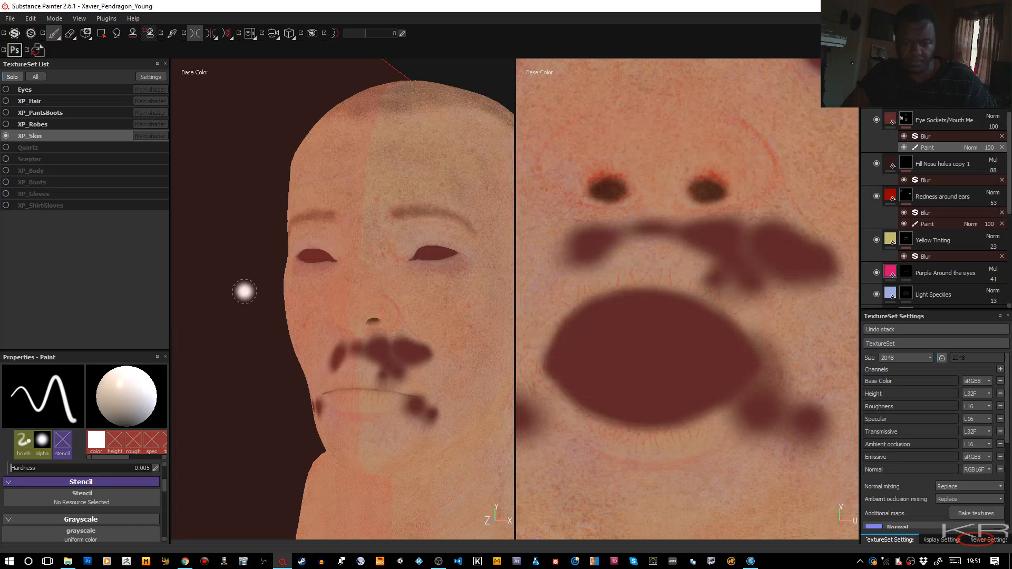
pyautogui.press('x')
pyautogui.click(379, 338)
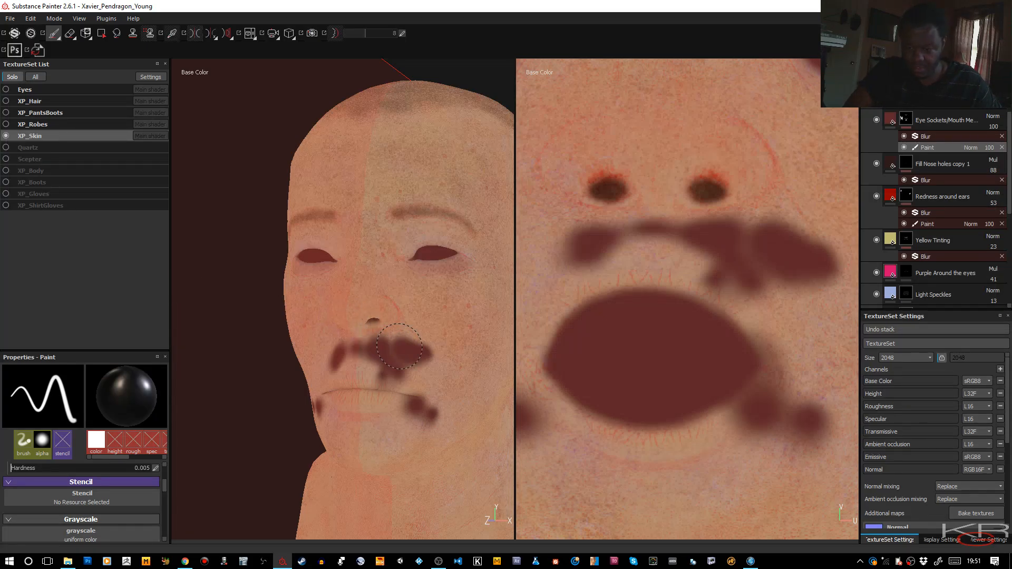
pyautogui.moveTo(390, 342)
pyautogui.mouseDown()
pyautogui.moveTo(400, 345)
pyautogui.moveTo(395, 361)
pyautogui.moveTo(359, 351)
pyautogui.mouseUp()
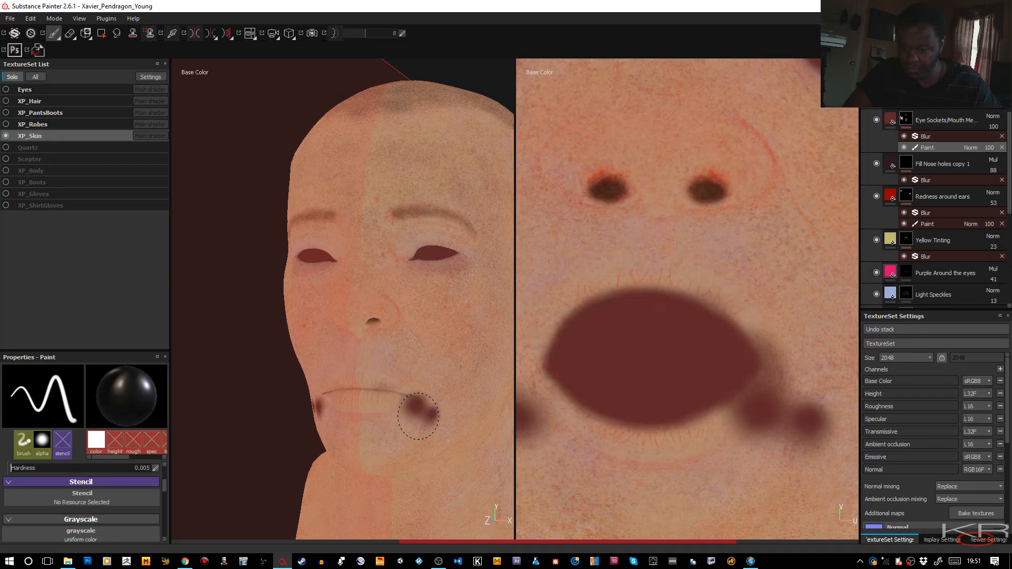
pyautogui.moveTo(418, 407); pyautogui.dragTo(422, 425)
pyautogui.moveTo(433, 363)
pyautogui.keyDown('alt'); pyautogui.mouseDown()
pyautogui.moveTo(400, 339)
pyautogui.moveTo(402, 377)
pyautogui.moveTo(420, 375)
pyautogui.moveTo(406, 360)
pyautogui.moveTo(334, 436)
pyautogui.moveTo(301, 355)
pyautogui.moveTo(341, 313)
pyautogui.moveTo(359, 264)
pyautogui.moveTo(361, 346)
pyautogui.moveTo(364, 337)
pyautogui.mouseUp(); pyautogui.keyUp('alt')
pyautogui.keyDown('alt'); pyautogui.moveTo(354, 399); pyautogui.dragTo(320, 258, button='right'); pyautogui.keyUp('alt')
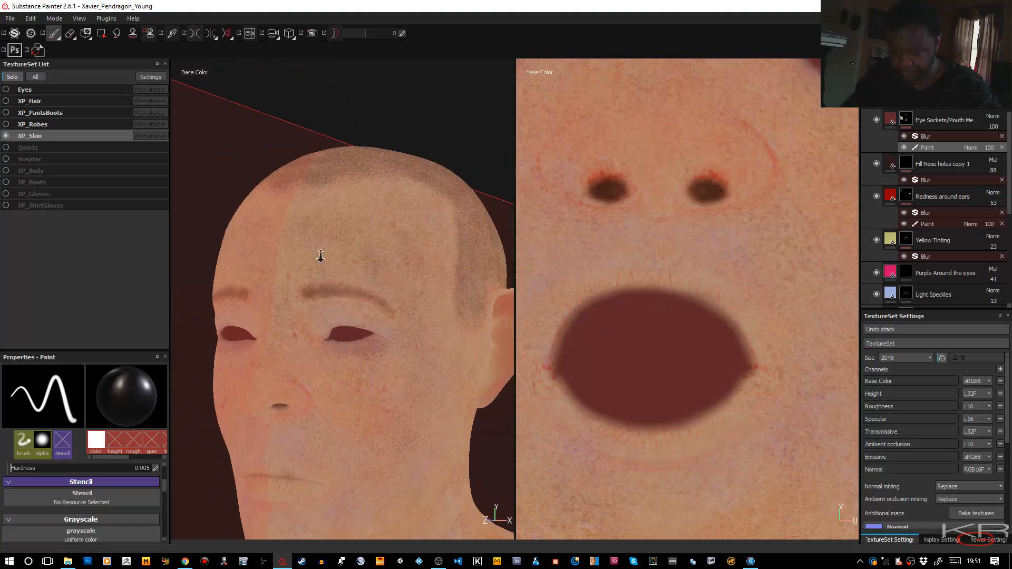
pyautogui.keyDown('alt'); pyautogui.moveTo(334, 414); pyautogui.dragTo(343, 340, button='middle'); pyautogui.keyUp('alt')
pyautogui.scroll(-5, 646, 302)
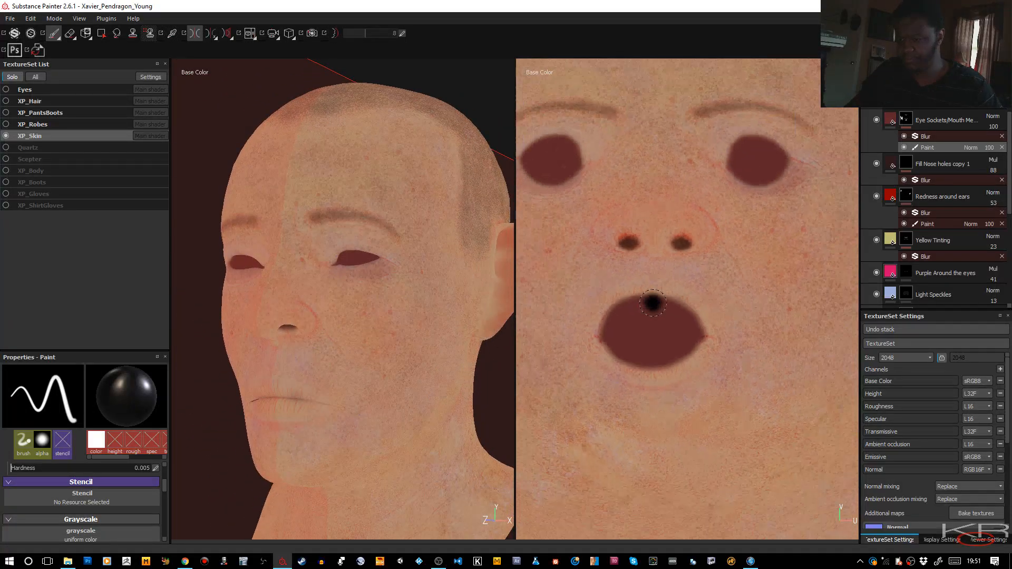
pyautogui.press('x')
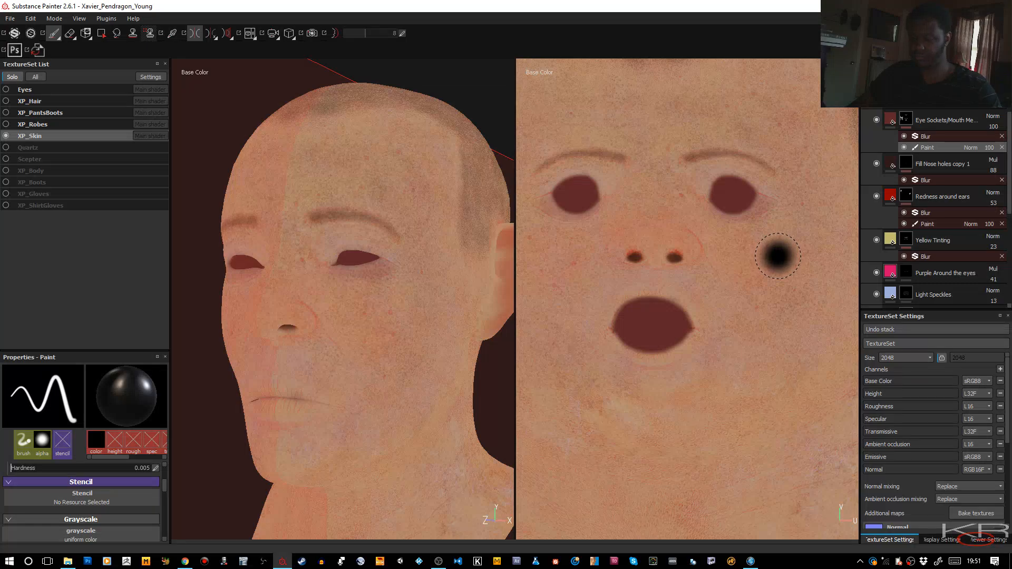
pyautogui.press('m')
pyautogui.press('c')
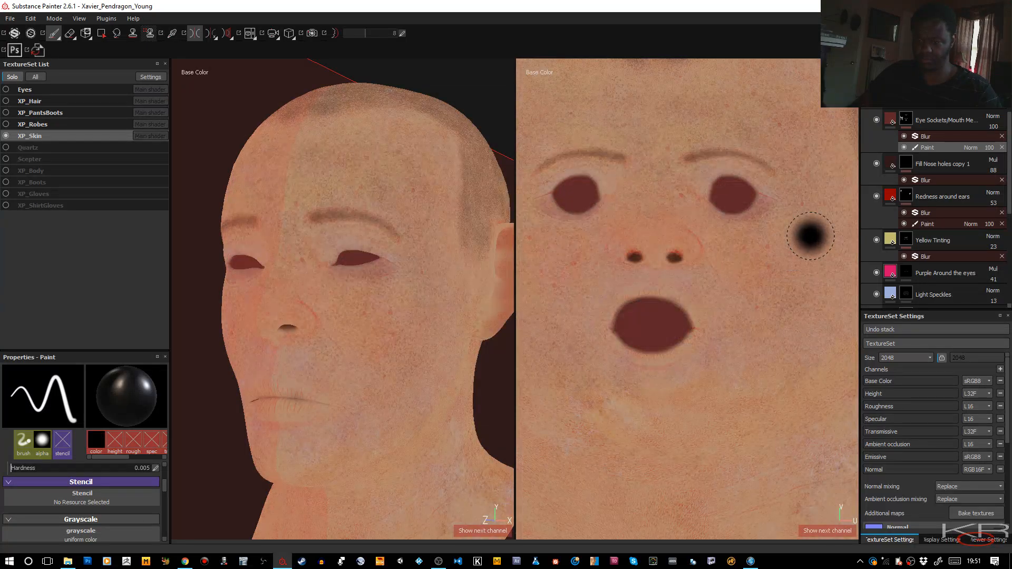
# Step: Add a fill layer directly above the Eye Sockets/Mouth layer and name it Lip Blush
pyautogui.scroll(2, 947, 126)
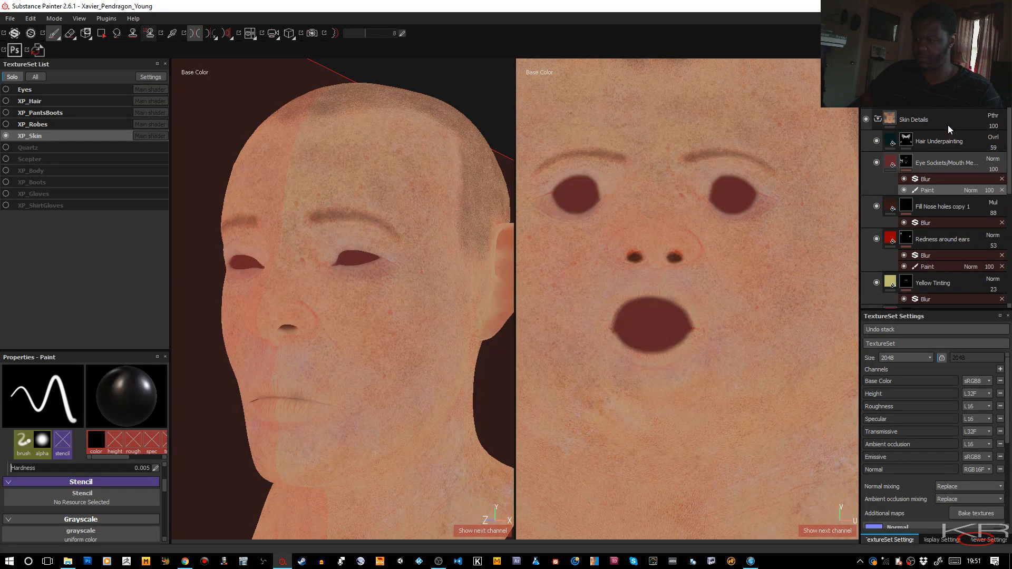
pyautogui.click(956, 161)
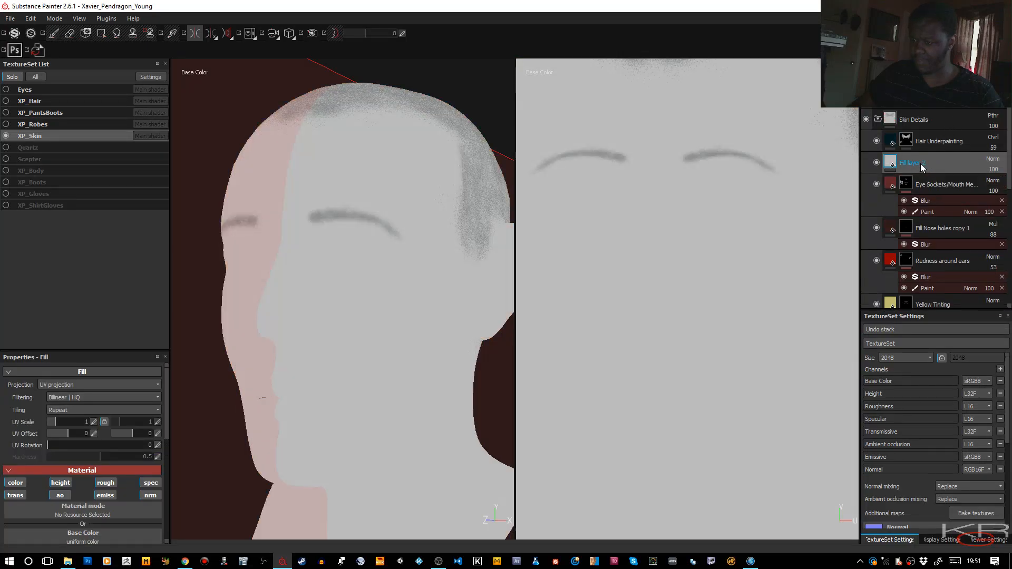
pyautogui.doubleClick(922, 167)
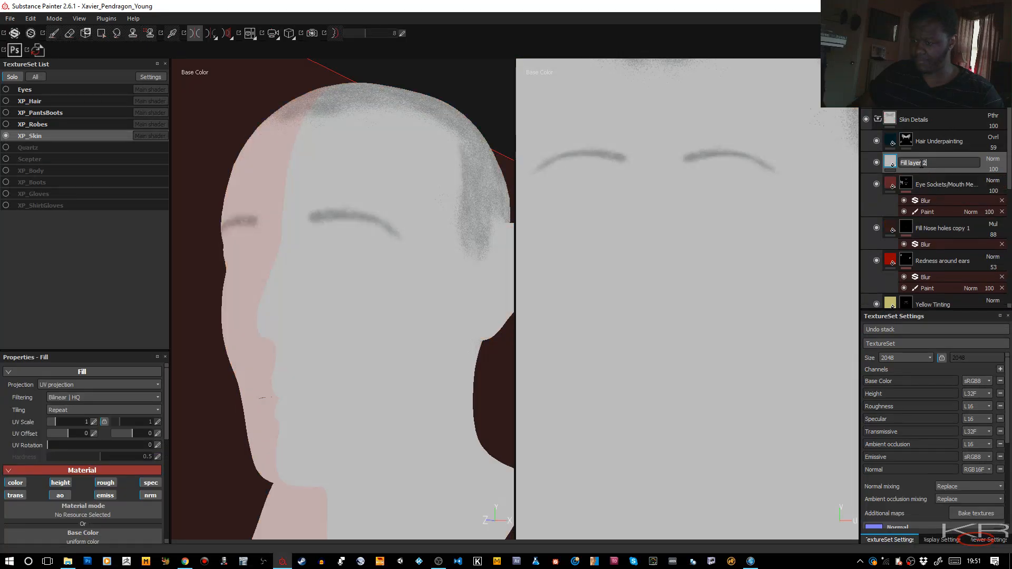
pyautogui.write('Lips')
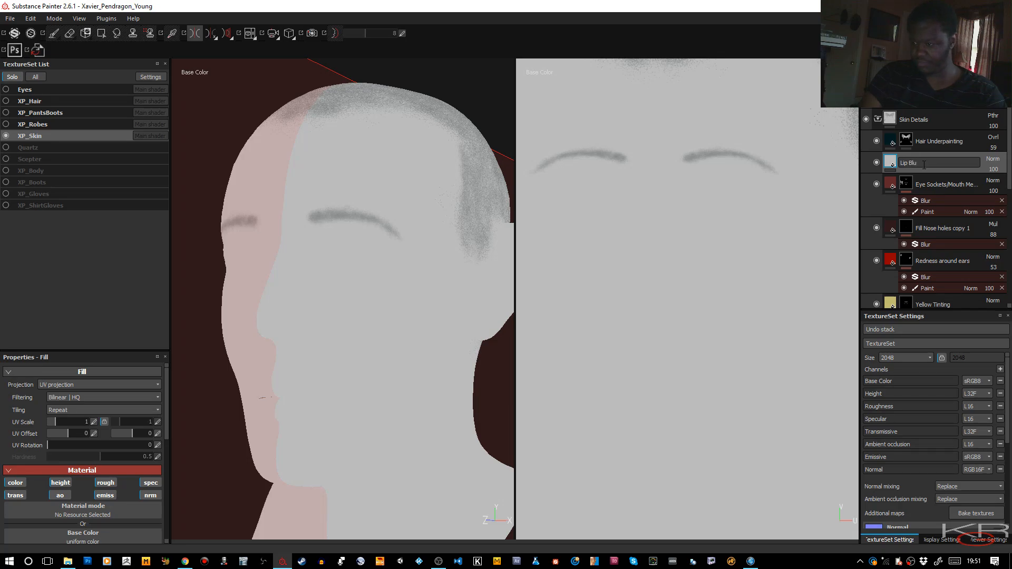
pyautogui.press('Return')
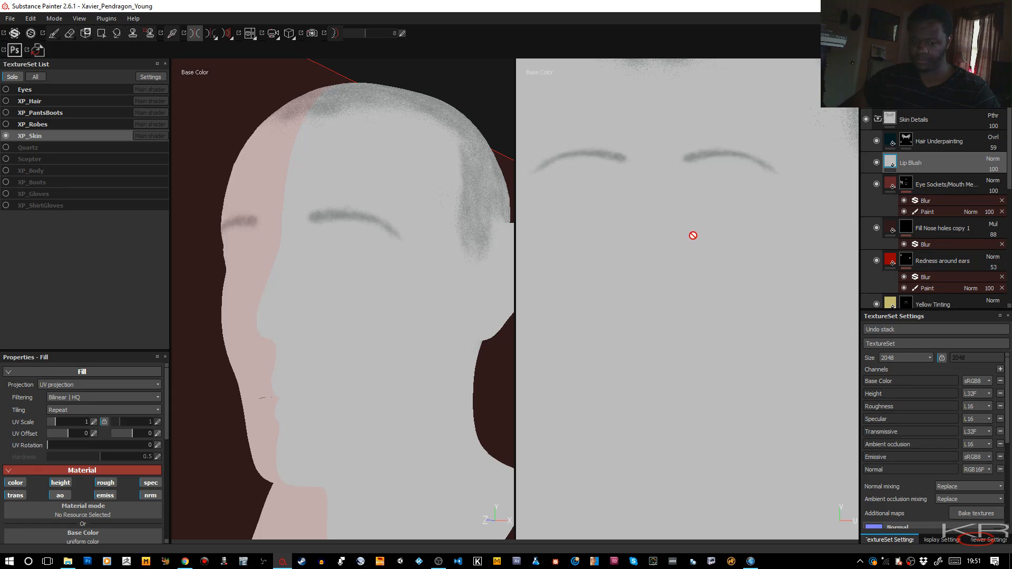
# Step: Turn off every material channel except color on the Lip Blush fill layer
pyautogui.scroll(-2, 128, 464)
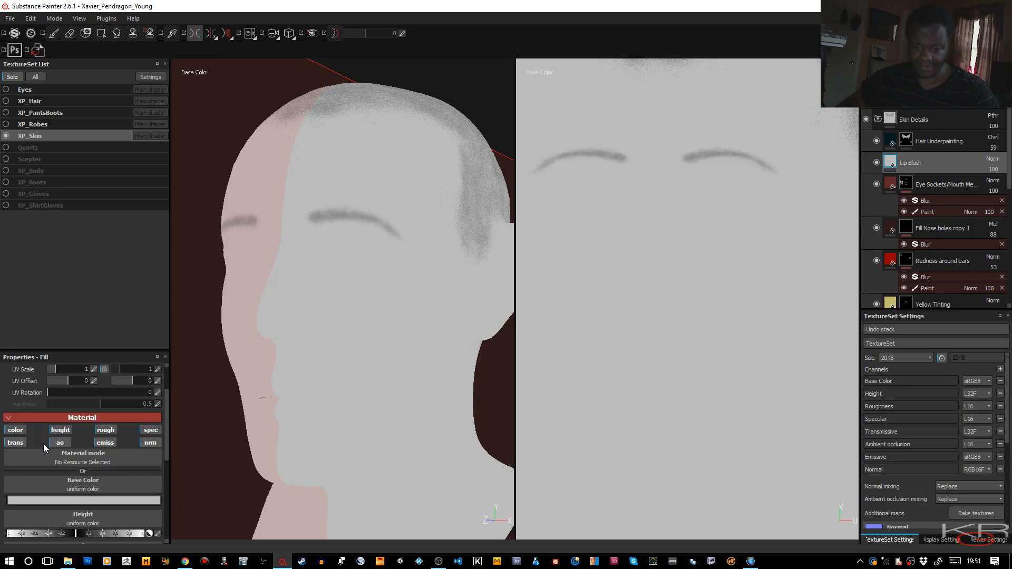
pyautogui.click(59, 430)
pyautogui.click(60, 442)
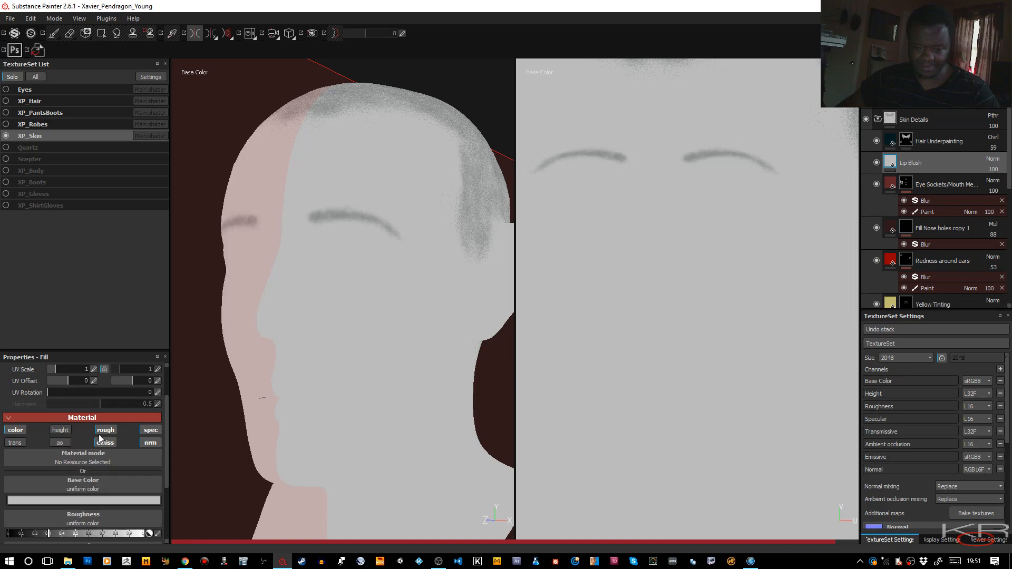
pyautogui.click(105, 430)
pyautogui.click(105, 443)
pyautogui.click(149, 443)
pyautogui.click(155, 431)
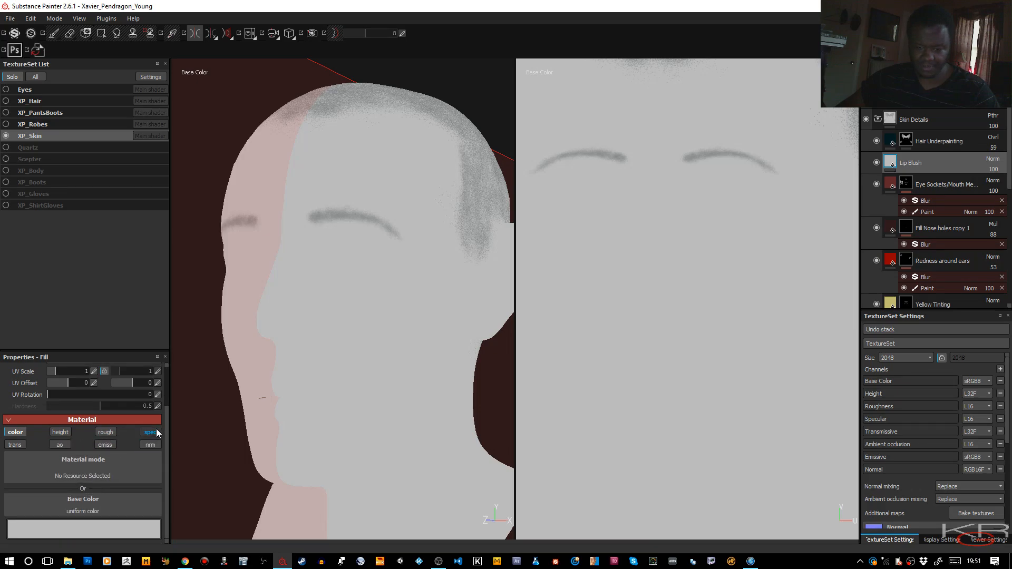
# Step: Give the Lip Blush fill a saturated red base color and set the layer's blend mode to Multiply
pyautogui.scroll(1, 132, 464)
pyautogui.click(93, 530)
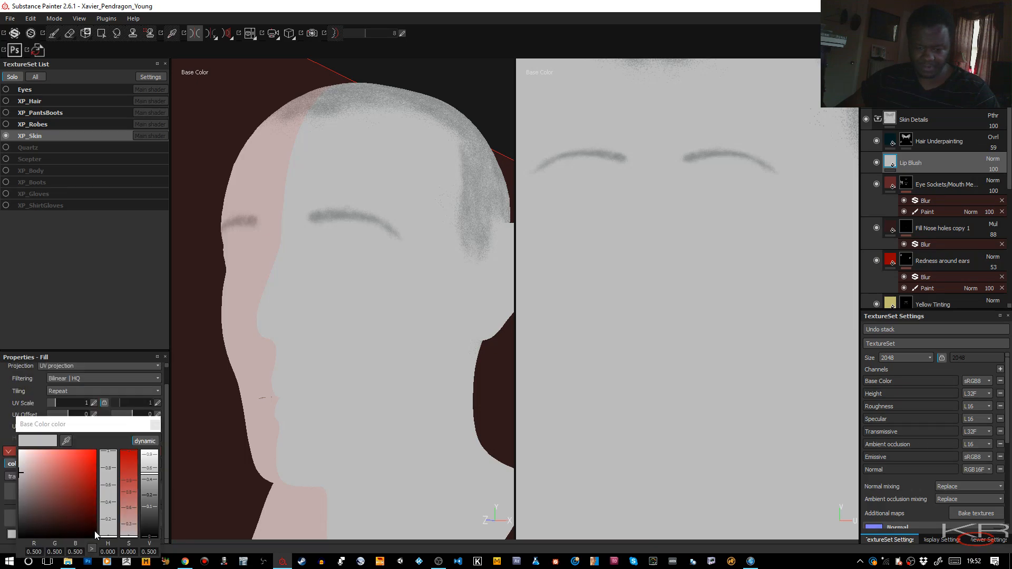
pyautogui.moveTo(124, 468); pyautogui.dragTo(130, 458)
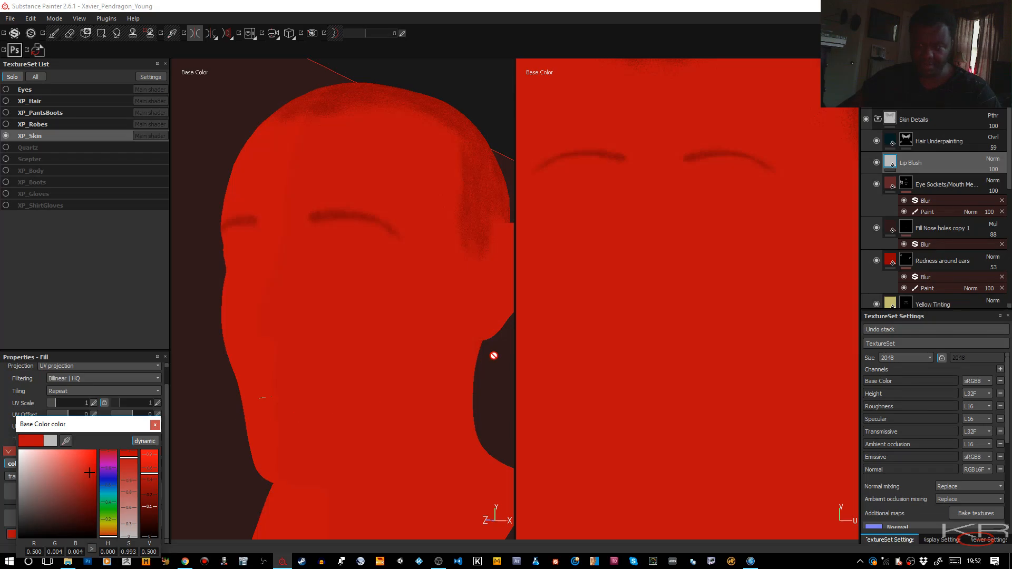
pyautogui.click(993, 158)
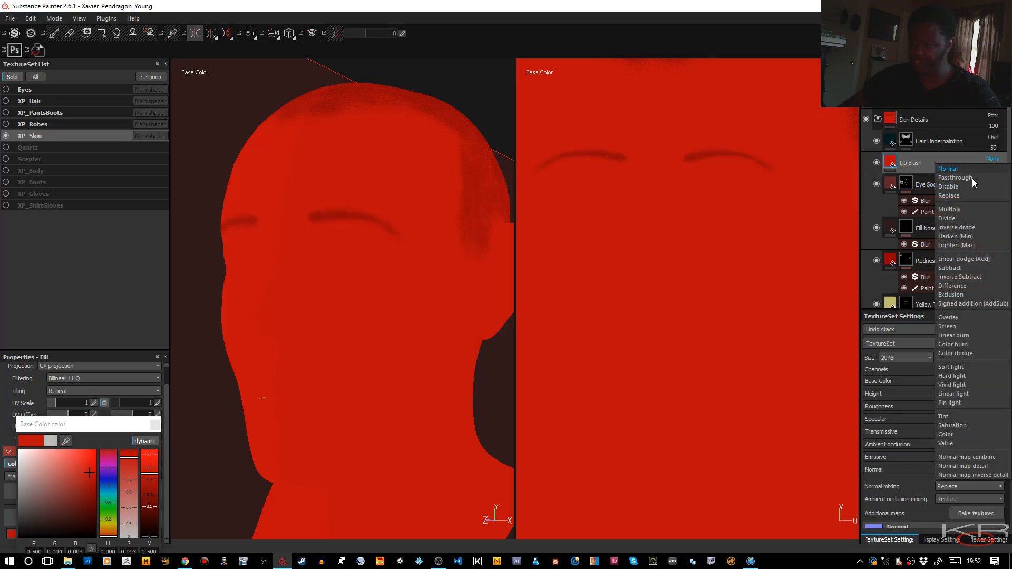
pyautogui.click(953, 210)
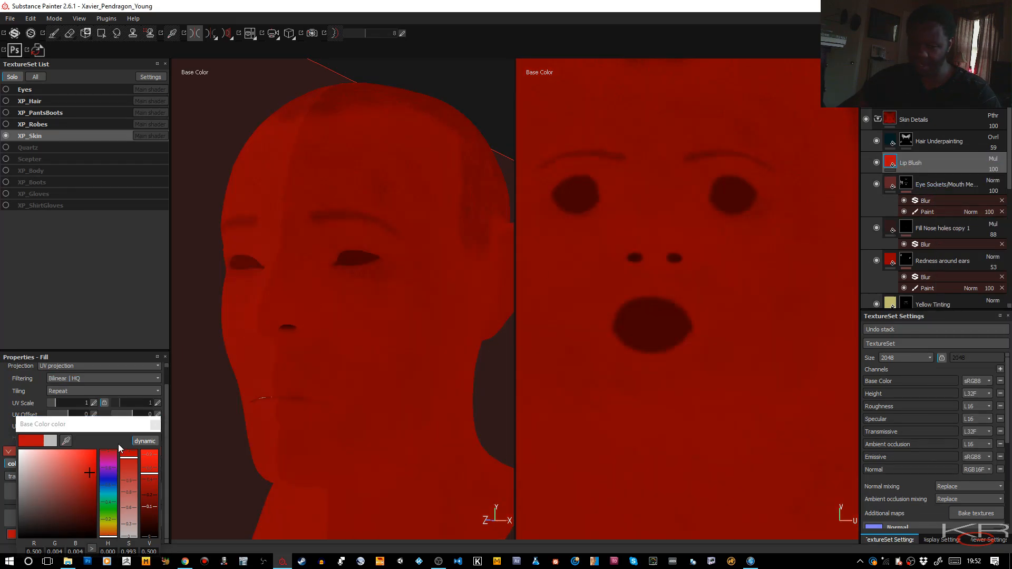
# Step: Try orange and pink hues for the Lip Blush base color and settle on bright red
pyautogui.moveTo(109, 535); pyautogui.dragTo(106, 541)
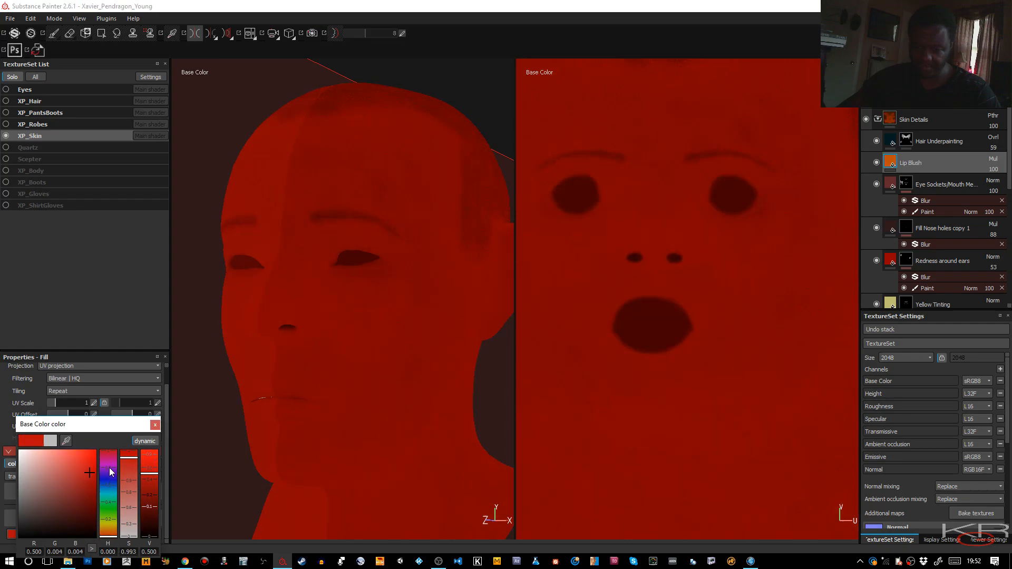
pyautogui.moveTo(110, 472); pyautogui.dragTo(111, 458)
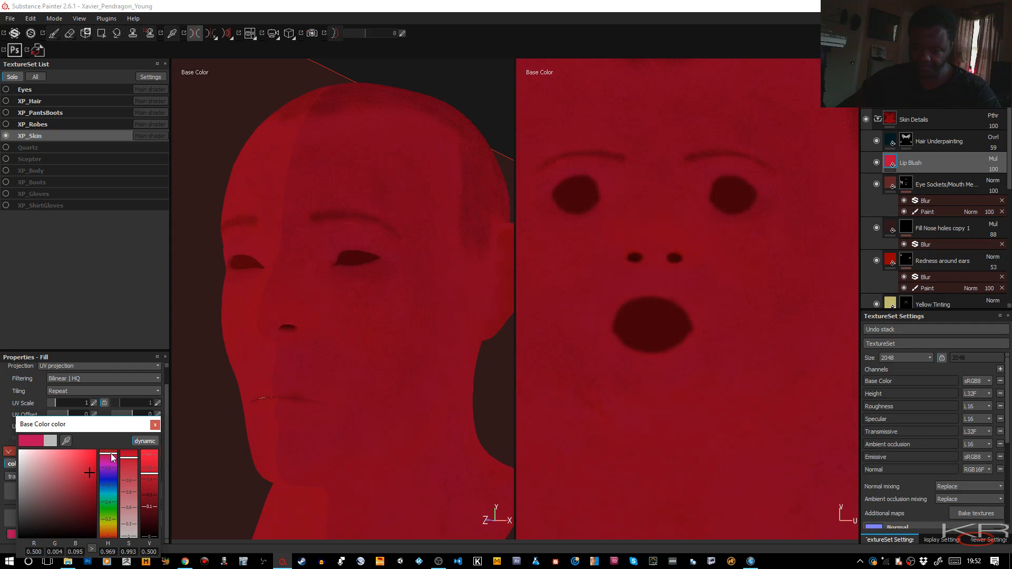
pyautogui.click(155, 425)
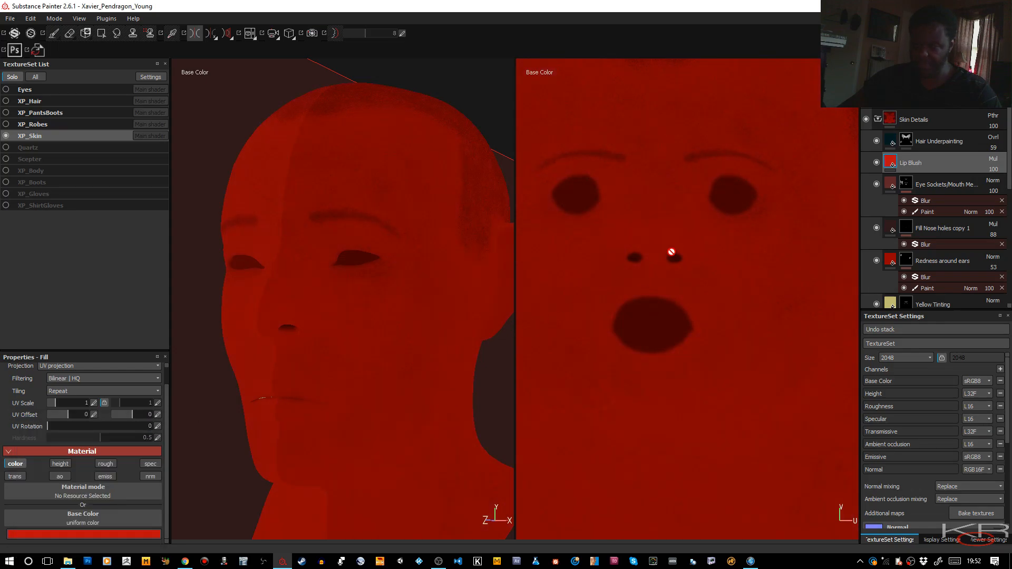
# Step: Add a black mask to the Lip Blush layer and reduce the paint brush size, setting its flow to 42
pyautogui.rightClick(905, 161)
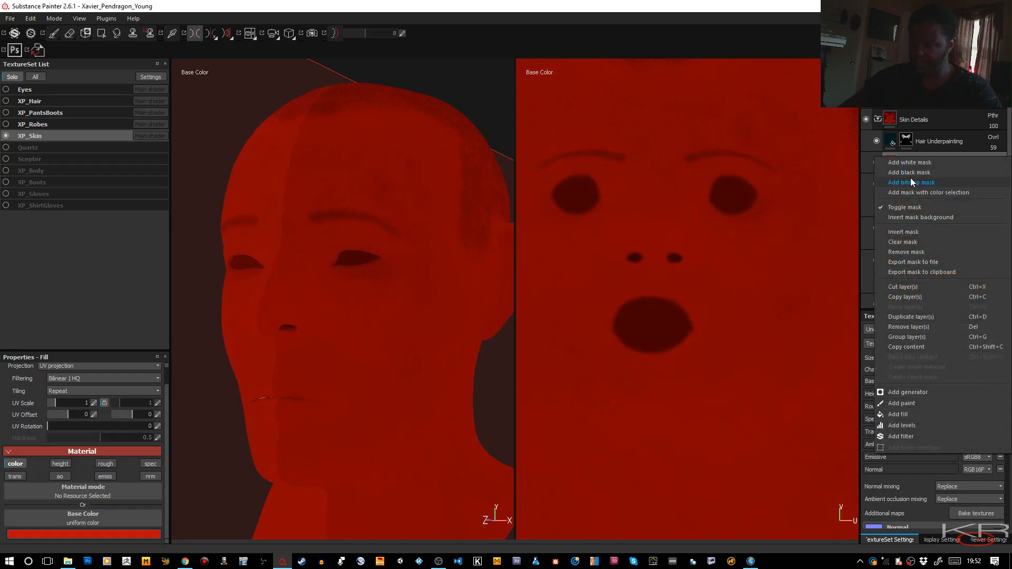
pyautogui.click(912, 175)
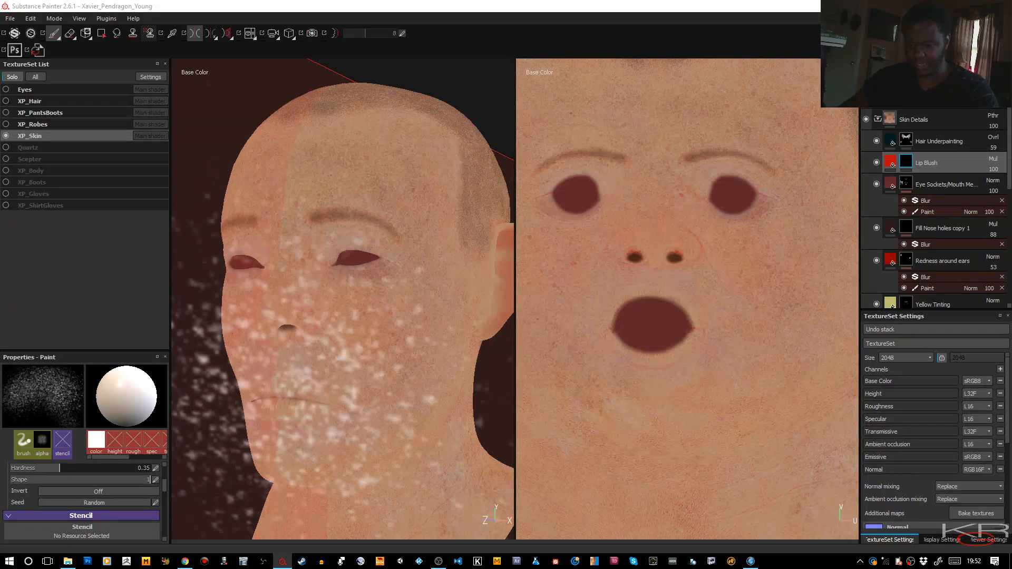
pyautogui.press('[')
pyautogui.press('[')
pyautogui.press('[')
pyautogui.press('[')
pyautogui.press('[')
pyautogui.press('[')
pyautogui.press('[')
pyautogui.press('[')
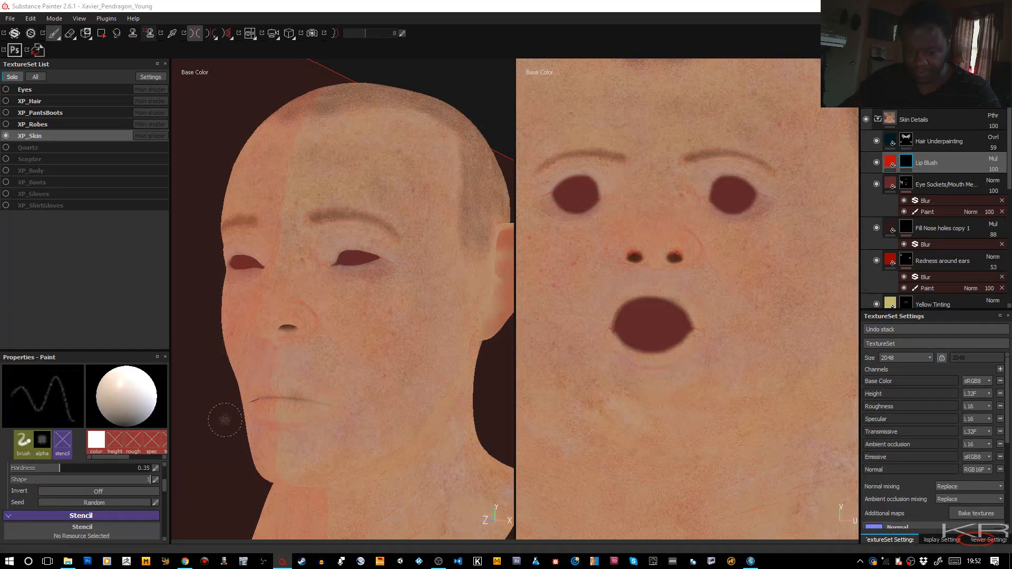
pyautogui.scroll(-5, 95, 495)
pyautogui.scroll(4, 74, 487)
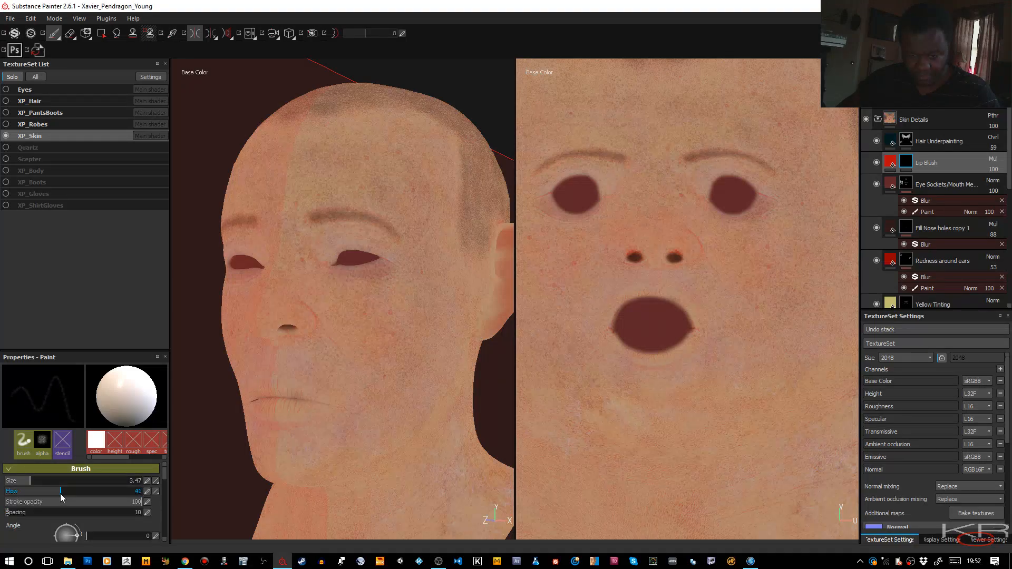
pyautogui.moveTo(60, 493); pyautogui.dragTo(61, 494)
# Step: Paint the blush mask over the upper and lower lips on the 3D head, using brush sizes of about 2.77 and 1.13
pyautogui.keyDown('alt'); pyautogui.moveTo(276, 376); pyautogui.dragTo(325, 269, button='middle'); pyautogui.keyUp('alt')
pyautogui.keyDown('alt'); pyautogui.moveTo(332, 282); pyautogui.dragTo(375, 417, button='right'); pyautogui.keyUp('alt')
pyautogui.keyDown('alt'); pyautogui.moveTo(344, 301); pyautogui.dragTo(340, 315, button='middle'); pyautogui.keyUp('alt')
pyautogui.keyDown('alt'); pyautogui.moveTo(341, 316); pyautogui.dragTo(364, 370, button='right'); pyautogui.keyUp('alt')
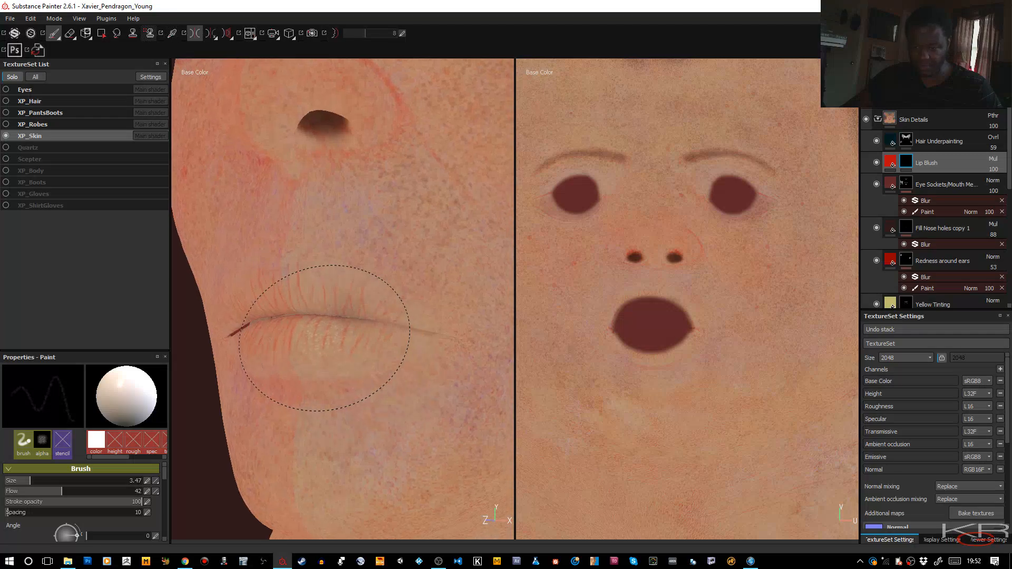
pyautogui.keyDown('ctrl'); pyautogui.moveTo(321, 331); pyautogui.dragTo(315, 329, button='right'); pyautogui.keyUp('ctrl')
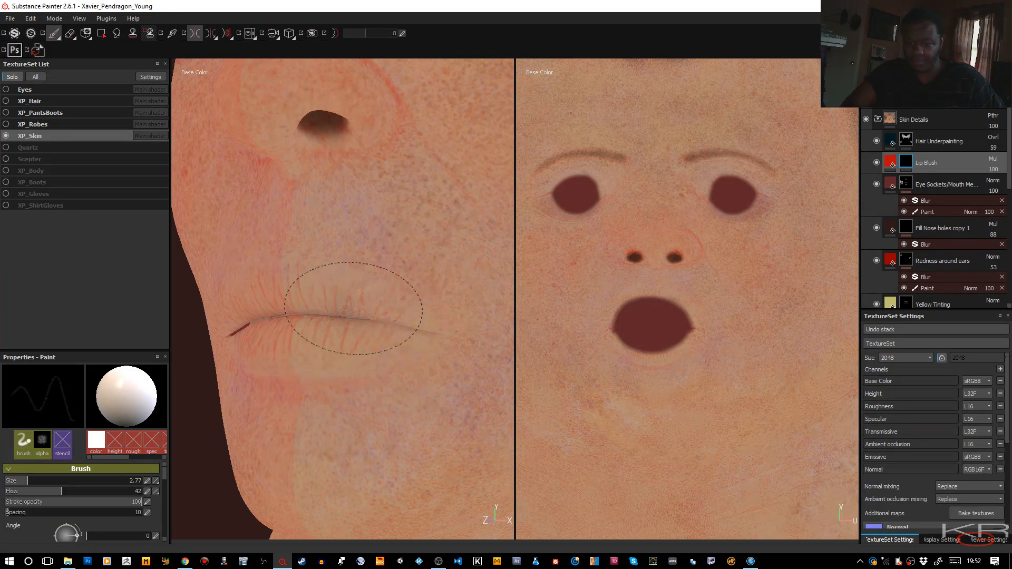
pyautogui.moveTo(305, 294)
pyautogui.mouseDown()
pyautogui.moveTo(362, 293)
pyautogui.moveTo(334, 305)
pyautogui.moveTo(363, 294)
pyautogui.moveTo(370, 305)
pyautogui.mouseUp()
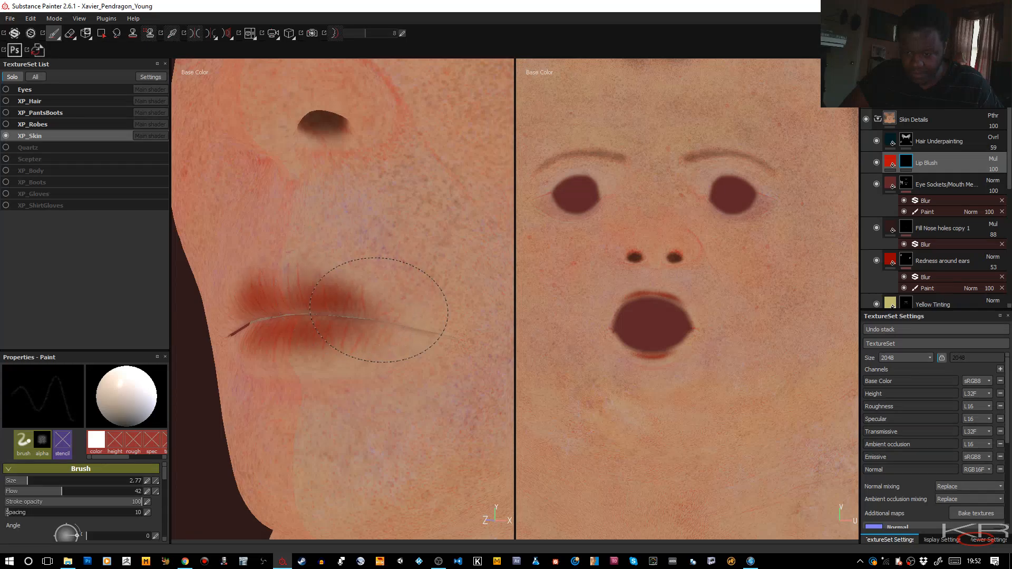
pyautogui.press('l')
pyautogui.moveTo(344, 333); pyautogui.dragTo(381, 333)
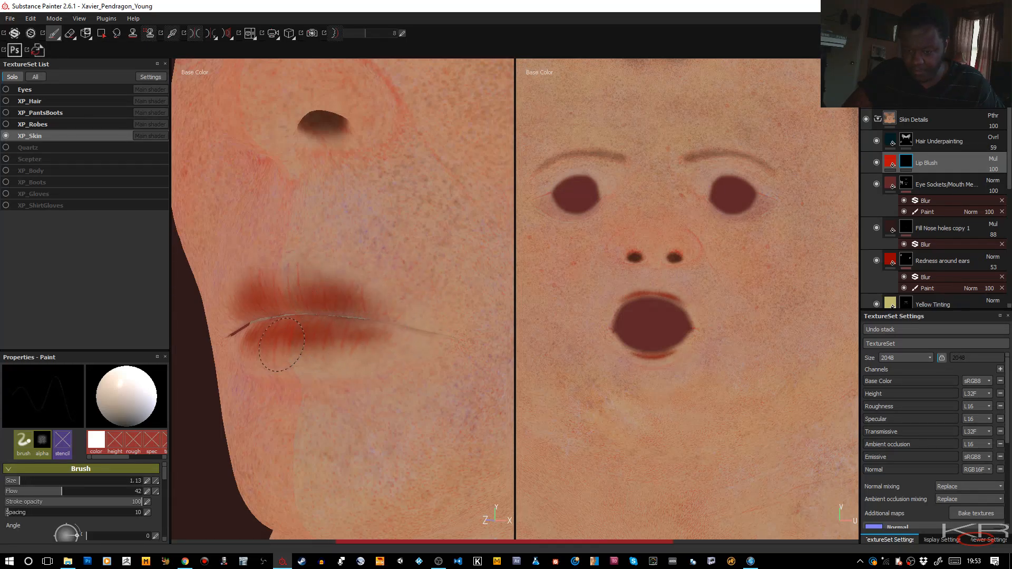
pyautogui.press('m')
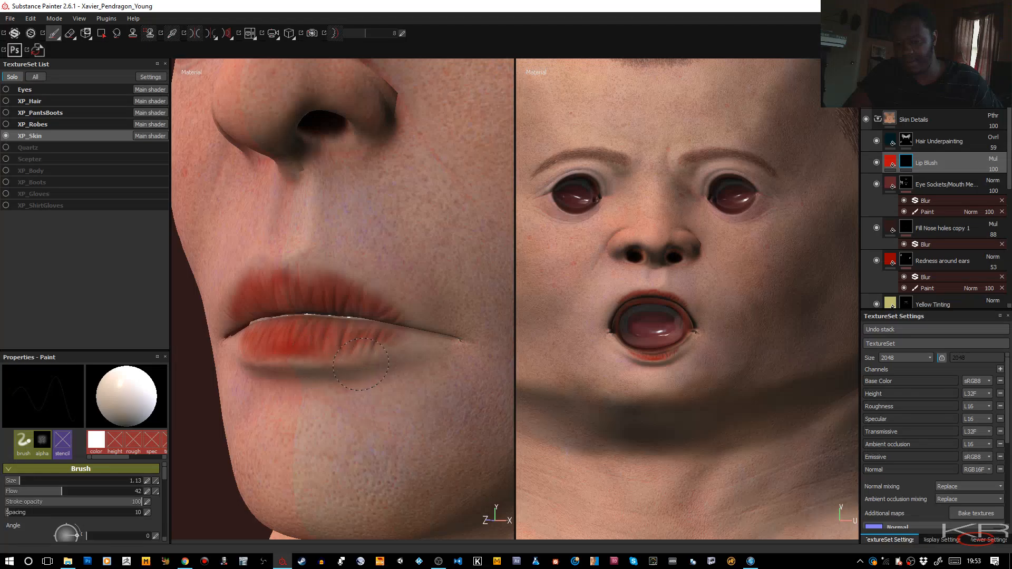
pyautogui.press('l')
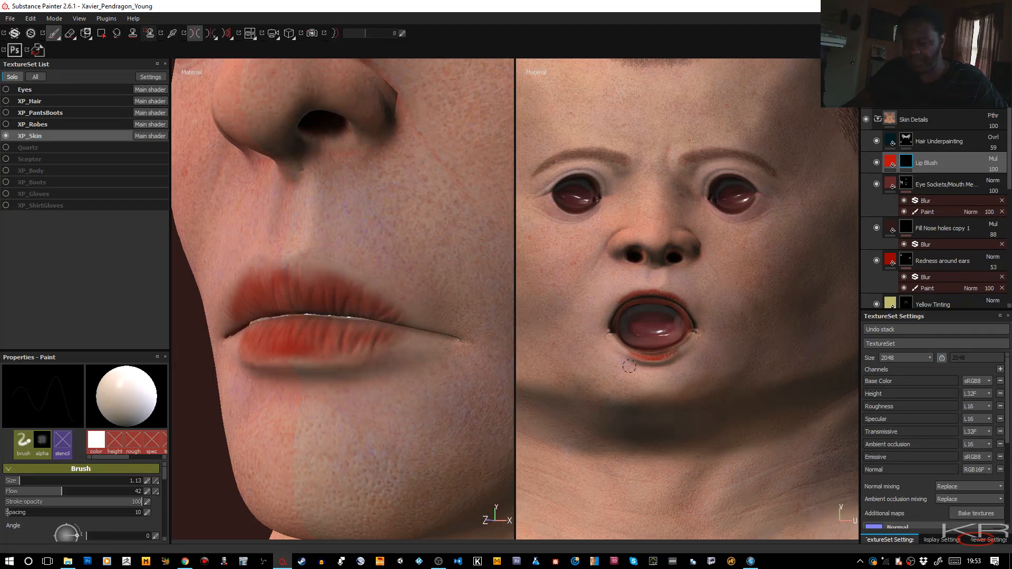
# Step: Fill in the blush around the inner lip edges of the mouth opening in the 2D view, with brush size 1.14 and base color displayed
pyautogui.scroll(3, 645, 332)
pyautogui.scroll(2, 645, 332)
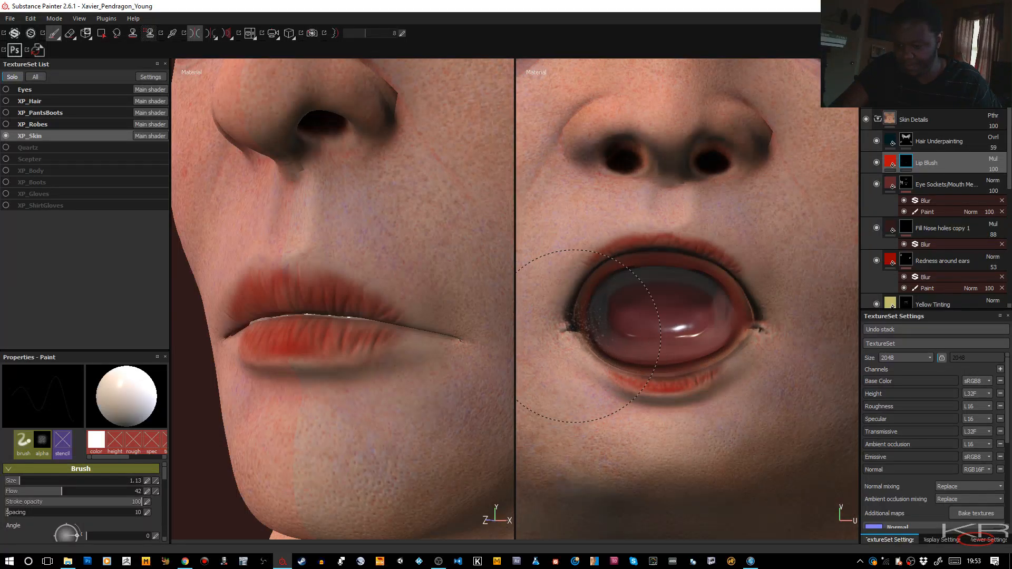
pyautogui.moveTo(581, 350)
pyautogui.keyDown('ctrl'); pyautogui.mouseDown(button='right')
pyautogui.moveTo(540, 350)
pyautogui.moveTo(571, 350)
pyautogui.mouseUp(button='right'); pyautogui.keyUp('ctrl')
pyautogui.moveTo(580, 350)
pyautogui.mouseDown()
pyautogui.moveTo(579, 342)
pyautogui.moveTo(584, 348)
pyautogui.mouseUp()
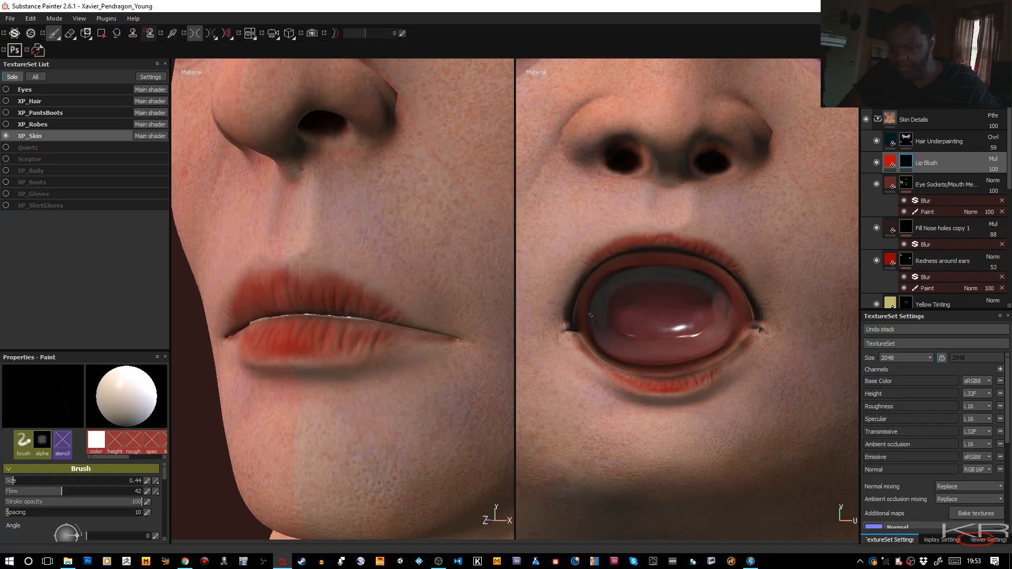
pyautogui.press(']')
pyautogui.press(']')
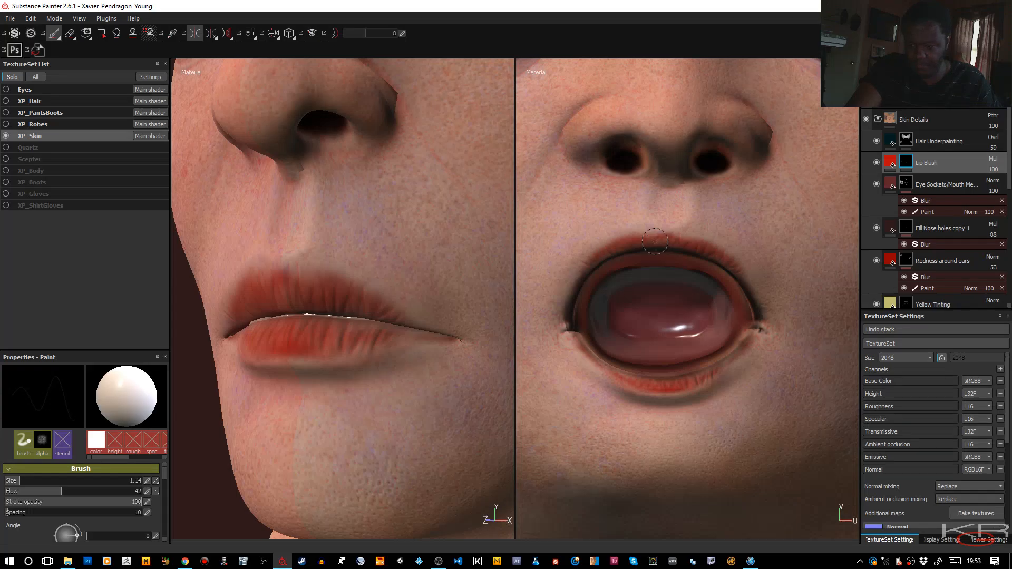
pyautogui.press('c')
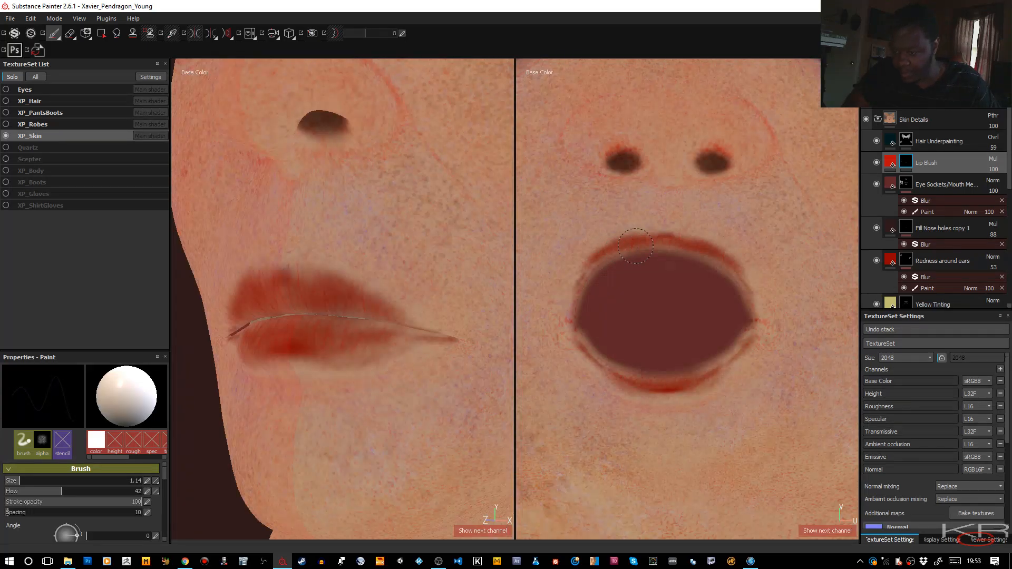
pyautogui.moveTo(618, 255); pyautogui.dragTo(682, 251)
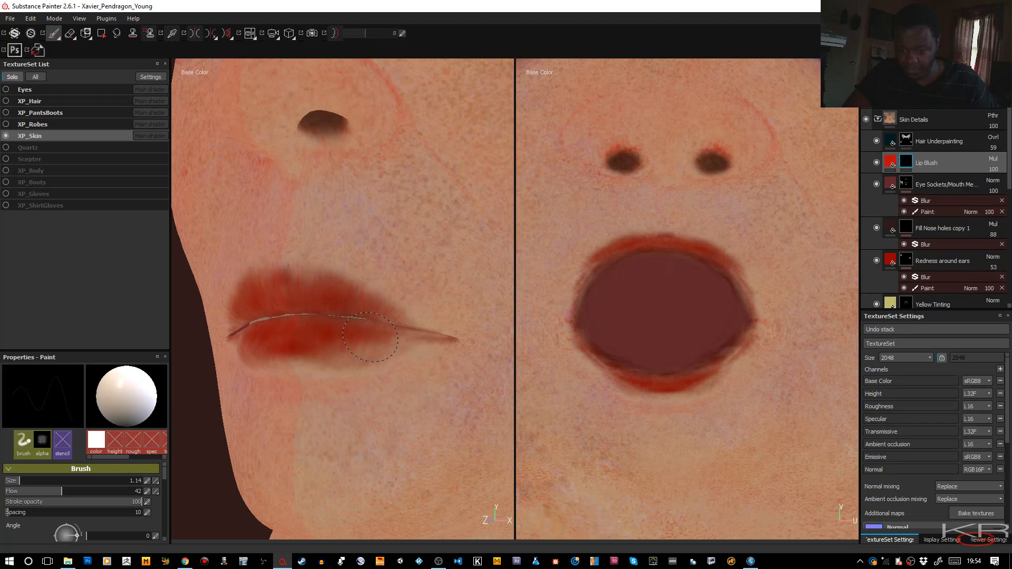
pyautogui.press('m')
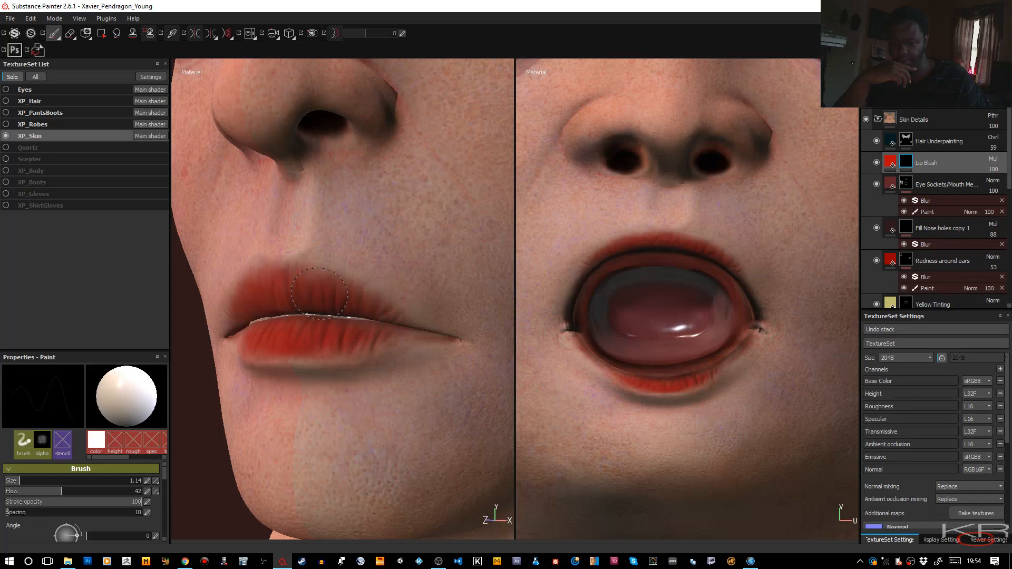
# Step: Try lower opacities for the Lip Blush layer, ending at 75
pyautogui.scroll(-5, 320, 290)
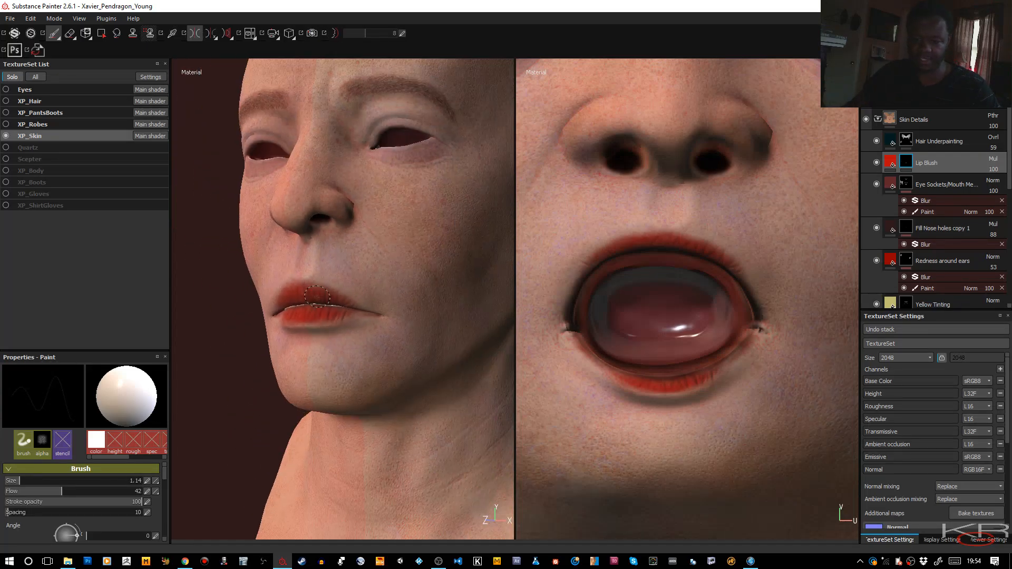
pyautogui.moveTo(362, 407)
pyautogui.keyDown('alt'); pyautogui.mouseDown()
pyautogui.moveTo(374, 362)
pyautogui.moveTo(407, 362)
pyautogui.mouseUp(); pyautogui.keyUp('alt')
pyautogui.scroll(3, 316, 316)
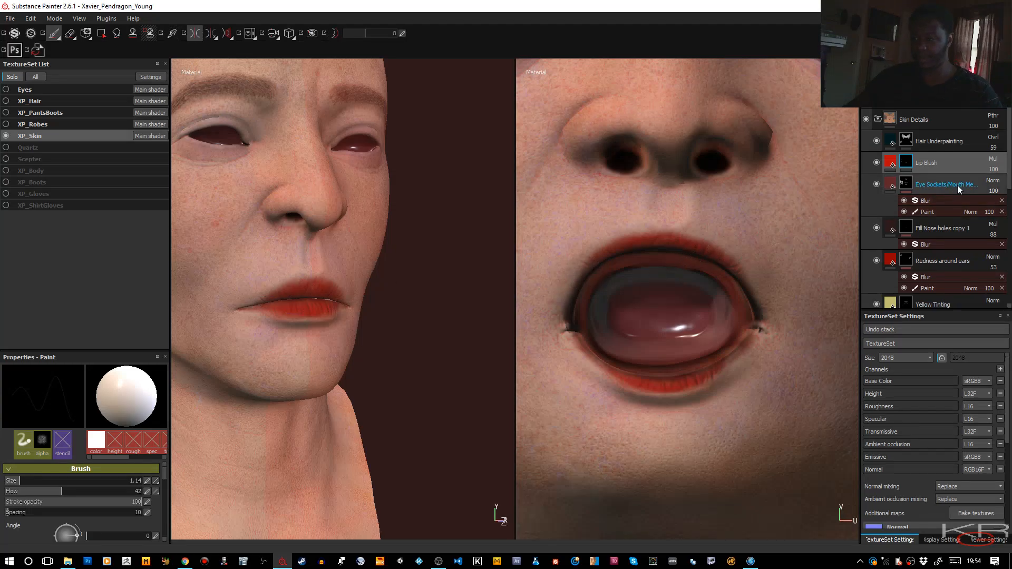
pyautogui.click(993, 170)
pyautogui.write('80')
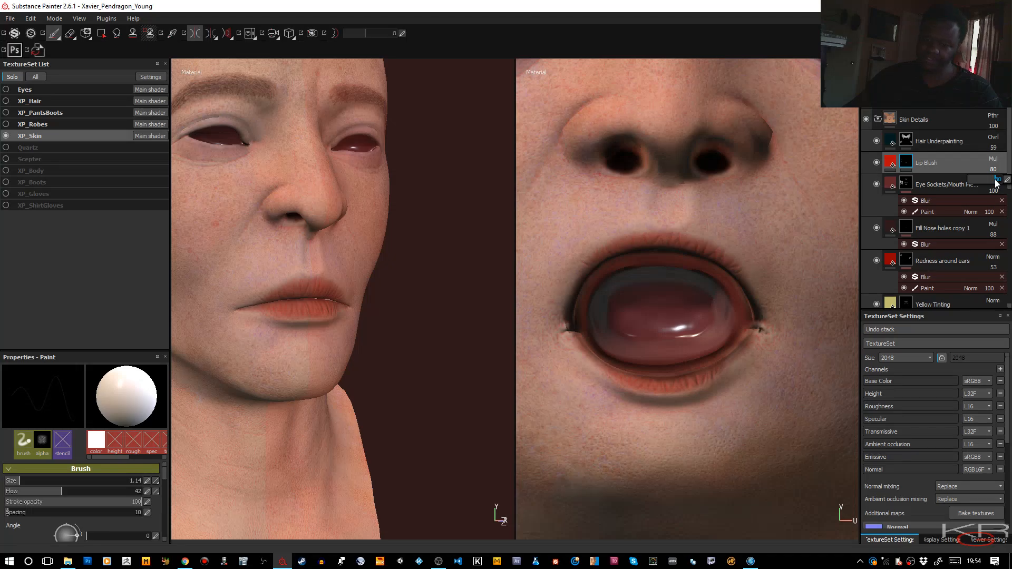
pyautogui.write('70')
pyautogui.write('75')
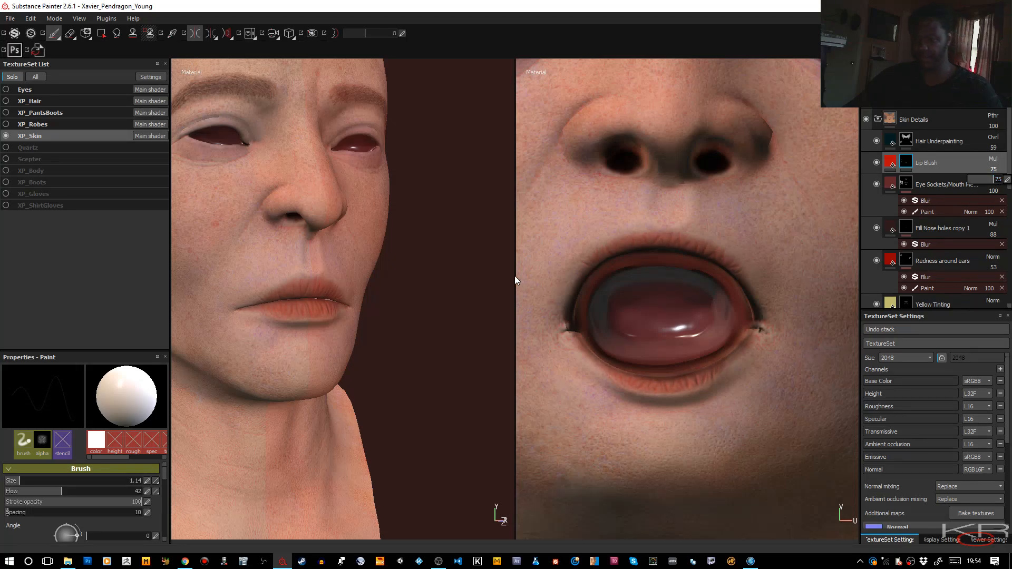
# Step: Touch up the blush toward the corners of the mouth and set the Lip Blush layer's opacity to 81
pyautogui.keyDown('alt'); pyautogui.moveTo(367, 274); pyautogui.dragTo(360, 385, button='right'); pyautogui.keyUp('alt')
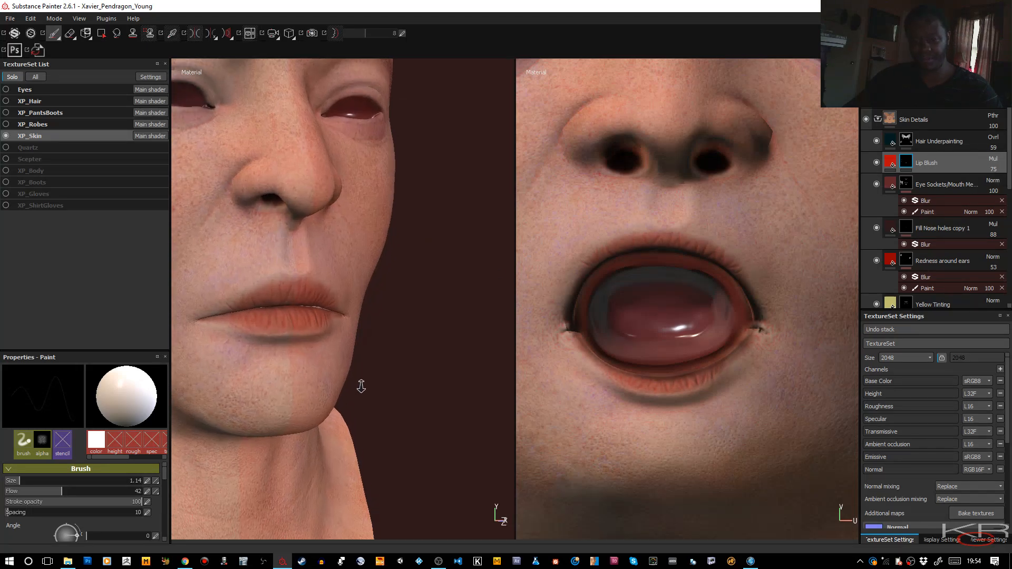
pyautogui.keyDown('alt'); pyautogui.moveTo(303, 323); pyautogui.dragTo(378, 321, button='middle'); pyautogui.keyUp('alt')
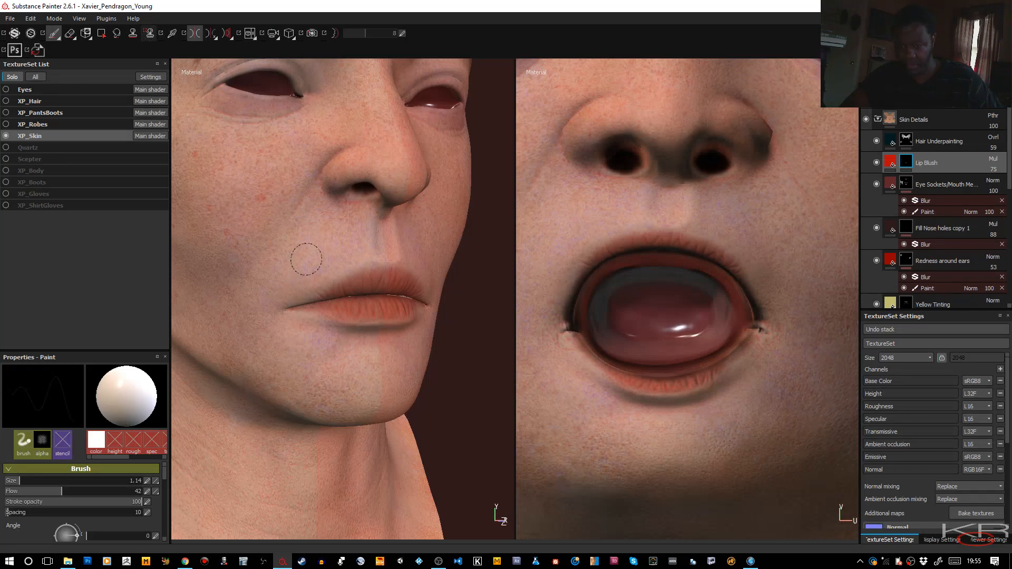
pyautogui.moveTo(294, 308)
pyautogui.mouseDown()
pyautogui.moveTo(339, 286)
pyautogui.moveTo(302, 308)
pyautogui.moveTo(301, 271)
pyautogui.moveTo(279, 264)
pyautogui.moveTo(369, 274)
pyautogui.mouseUp()
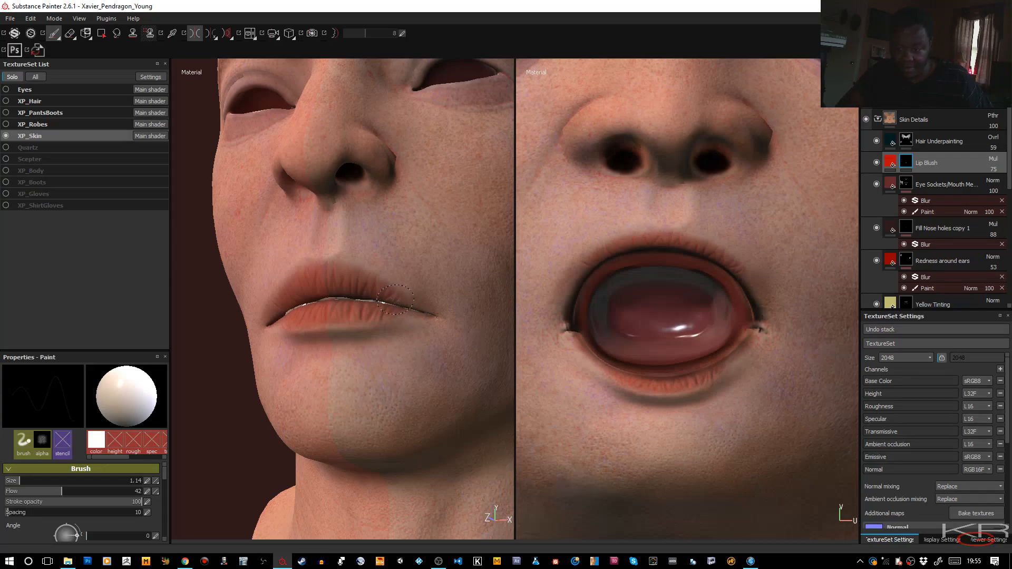
pyautogui.press('l')
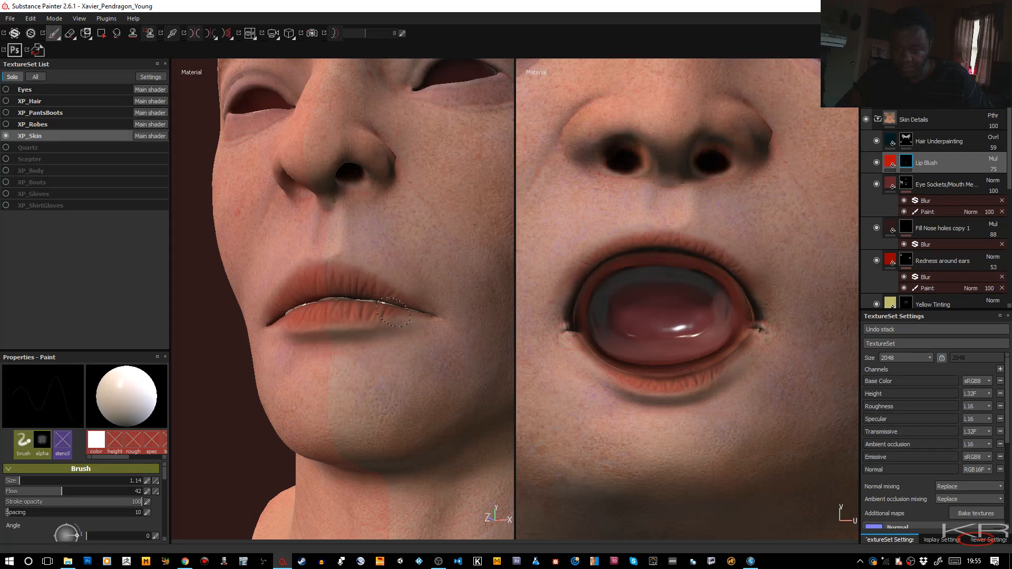
pyautogui.press('l')
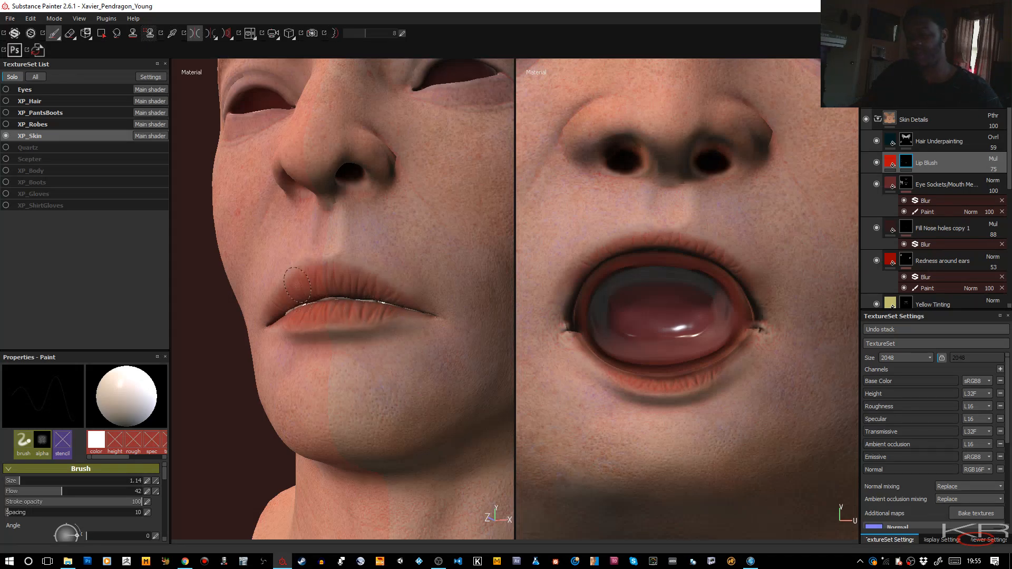
pyautogui.click(993, 169)
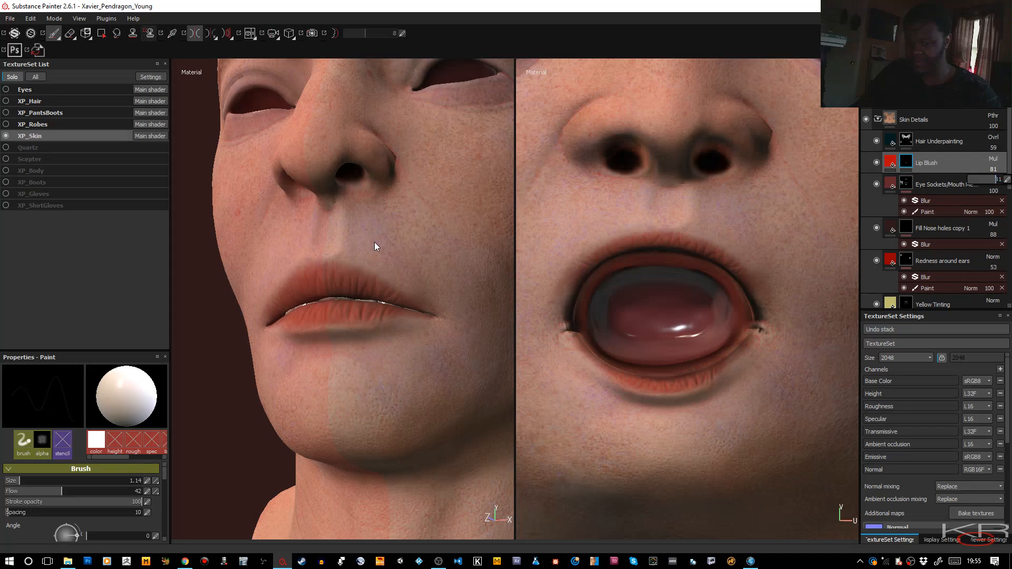
pyautogui.keyDown('alt'); pyautogui.moveTo(377, 240); pyautogui.dragTo(409, 185); pyautogui.keyUp('alt')
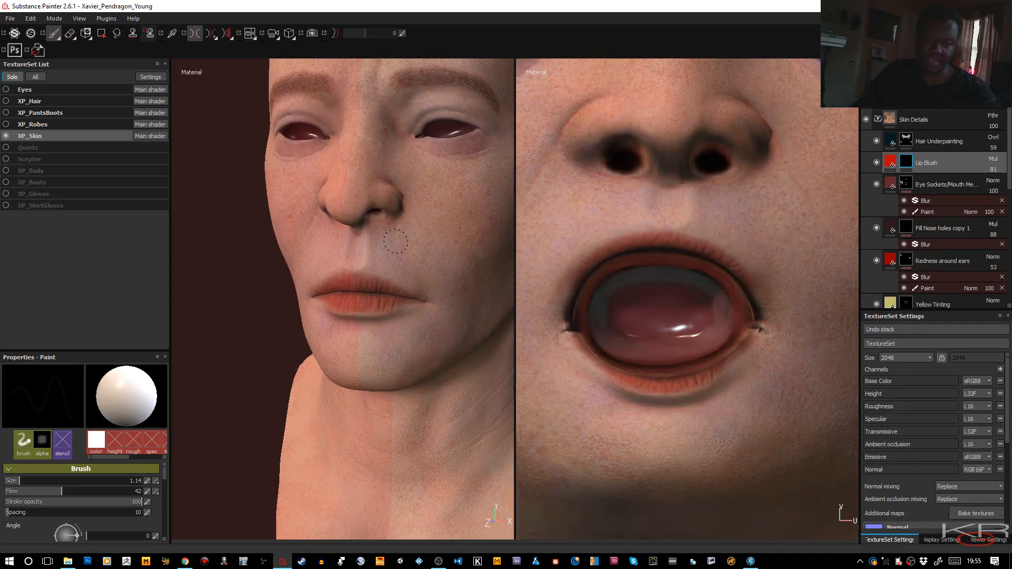
# Step: Show the Eyes texture set together with the skin and check the lip color on the whole head from several angles
pyautogui.click(5, 89)
pyautogui.keyDown('alt'); pyautogui.moveTo(449, 299); pyautogui.dragTo(378, 141, button='right'); pyautogui.keyUp('alt')
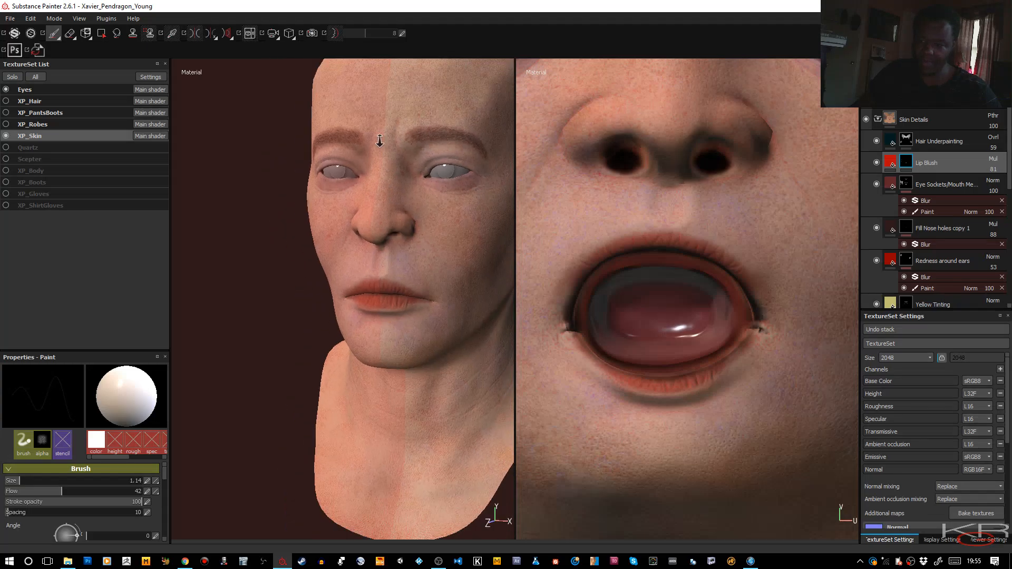
pyautogui.keyDown('alt'); pyautogui.moveTo(378, 141); pyautogui.dragTo(311, 195); pyautogui.keyUp('alt')
pyautogui.keyDown('alt'); pyautogui.moveTo(335, 174); pyautogui.dragTo(317, 153, button='right'); pyautogui.keyUp('alt')
pyautogui.keyDown('alt'); pyautogui.moveTo(400, 177); pyautogui.dragTo(346, 224); pyautogui.keyUp('alt')
pyautogui.keyDown('alt'); pyautogui.moveTo(345, 224); pyautogui.dragTo(335, 228, button='right'); pyautogui.keyUp('alt')
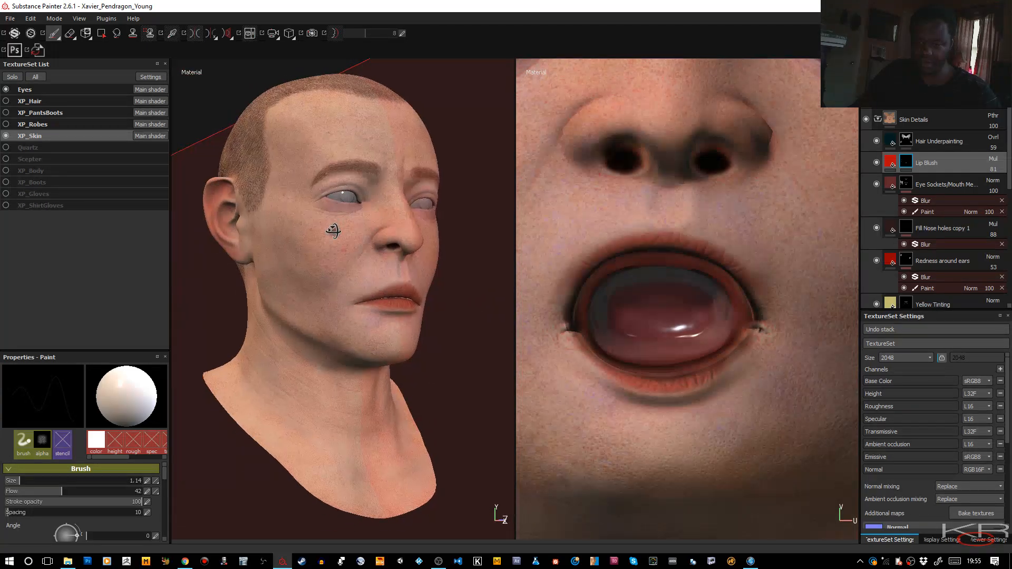
pyautogui.keyDown('alt'); pyautogui.moveTo(334, 228); pyautogui.dragTo(305, 244); pyautogui.keyUp('alt')
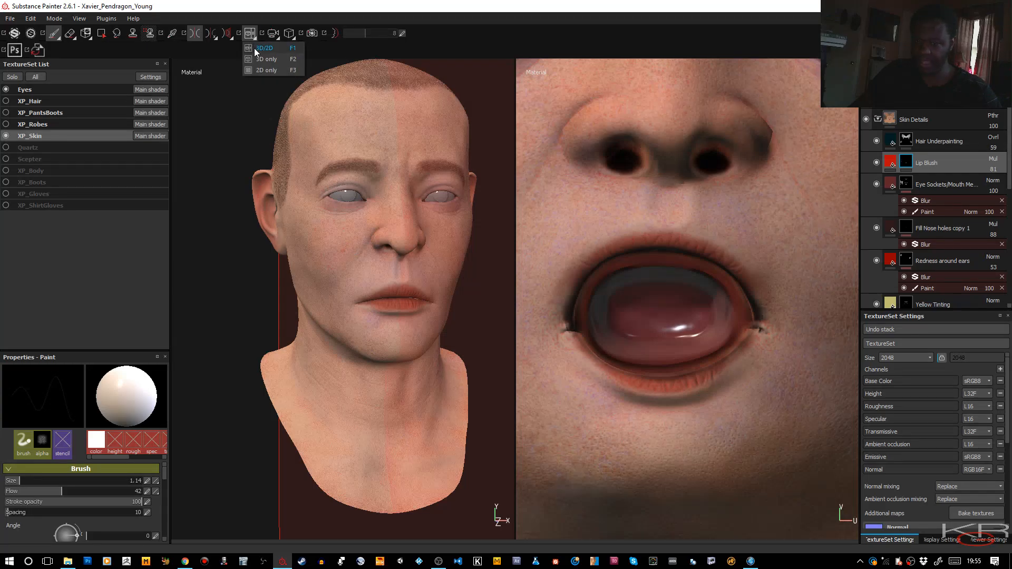
# Step: Switch to the 3D-only view and examine the whole head at a three-quarter angle
pyautogui.press('F2')
pyautogui.keyDown('alt'); pyautogui.moveTo(473, 200); pyautogui.dragTo(522, 274); pyautogui.keyUp('alt')
pyautogui.keyDown('alt'); pyautogui.moveTo(521, 274); pyautogui.dragTo(494, 277, button='middle'); pyautogui.keyUp('alt')
pyautogui.press('l')
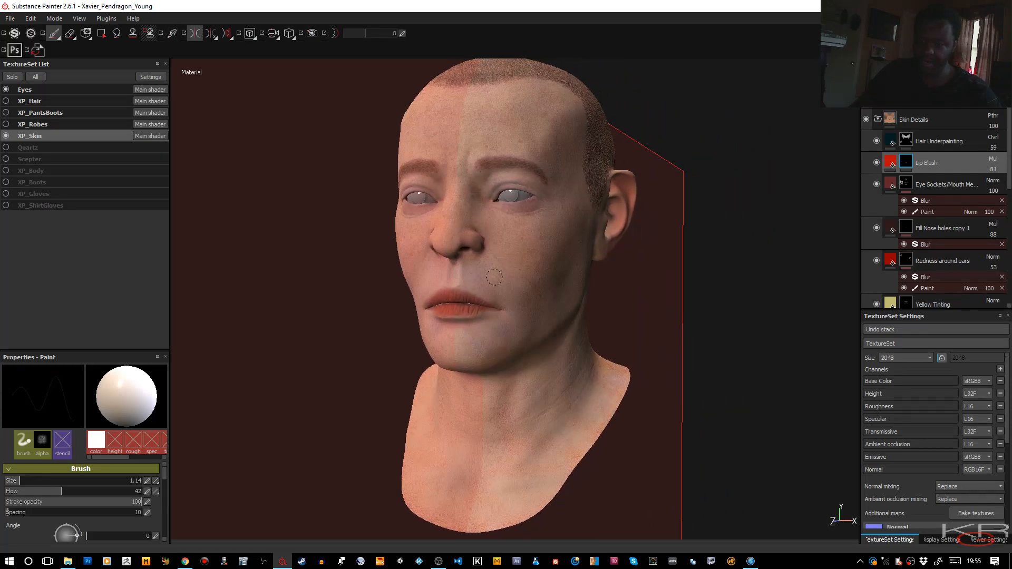